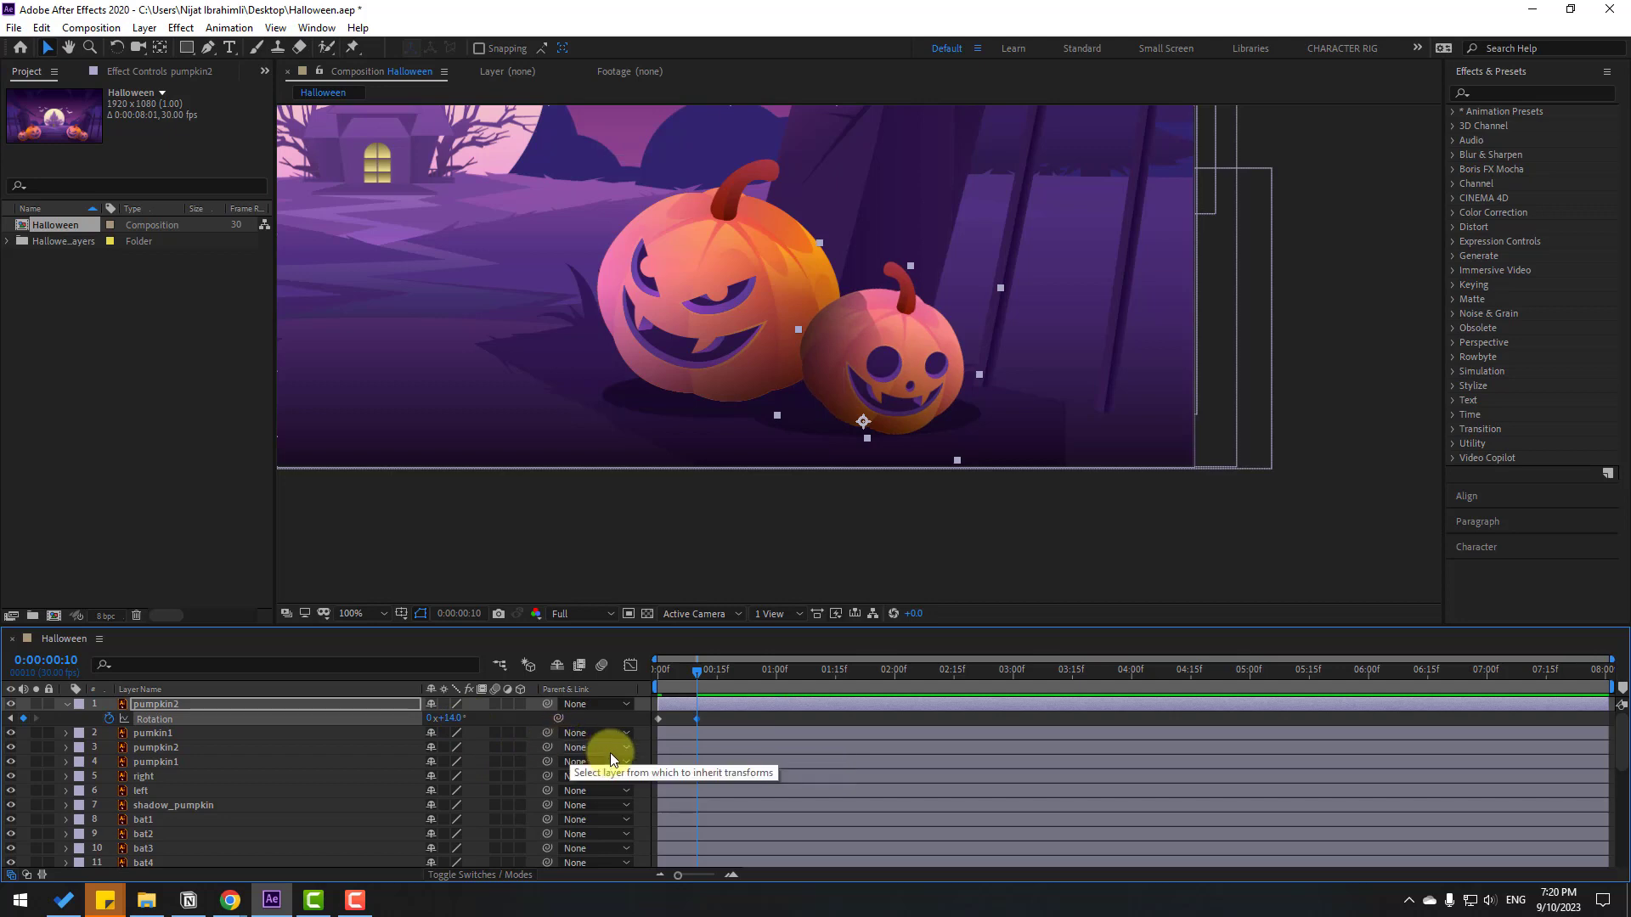
Paste the starting rotation keyframe of the pumpkin2 layer at 0:00:00:20 and apply Easy Ease to all three rotation keyframes
key(shift+Page_Down)
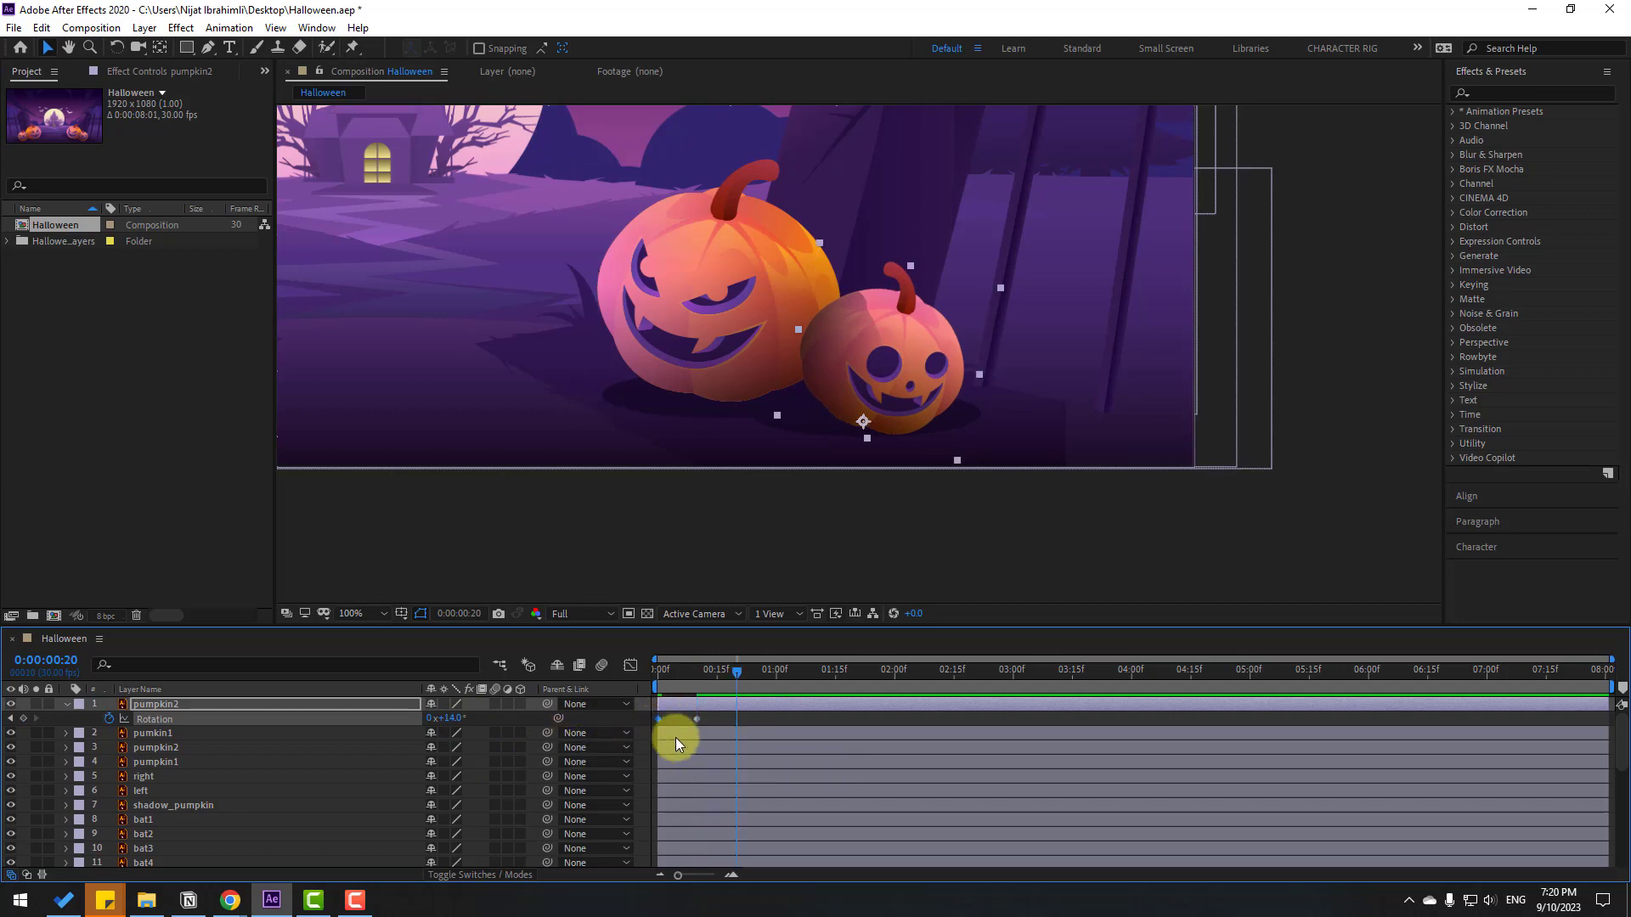
key(ctrl+v)
drag(760, 716, 647, 726)
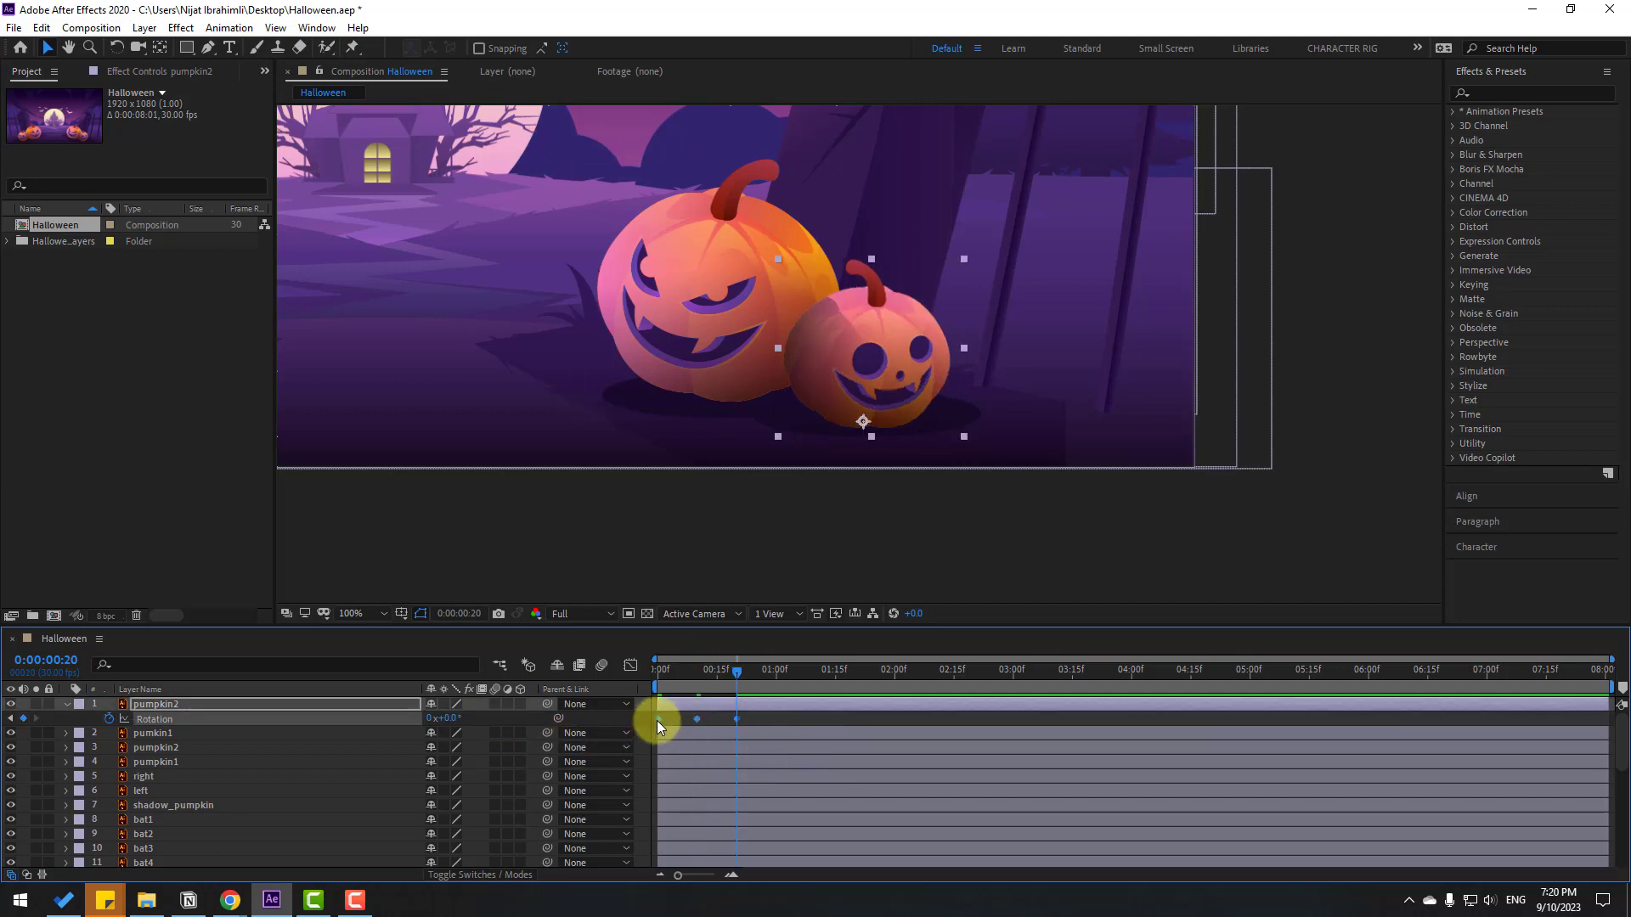
right_click(656, 720)
mouse_move(715, 715)
click(888, 763)
click(822, 724)
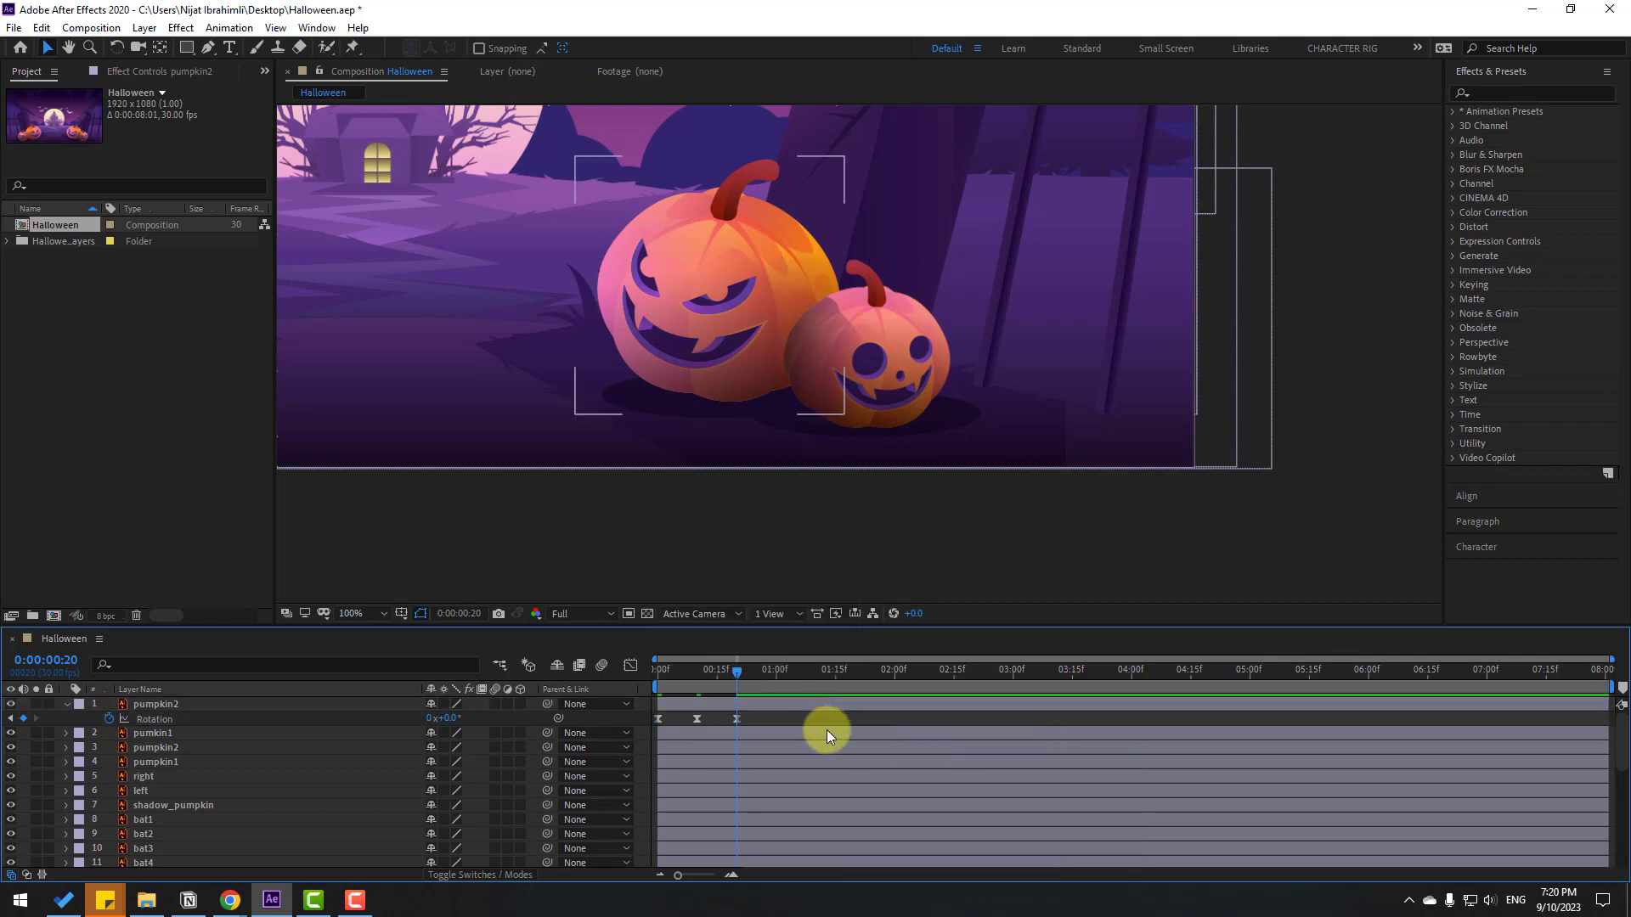
key(space)
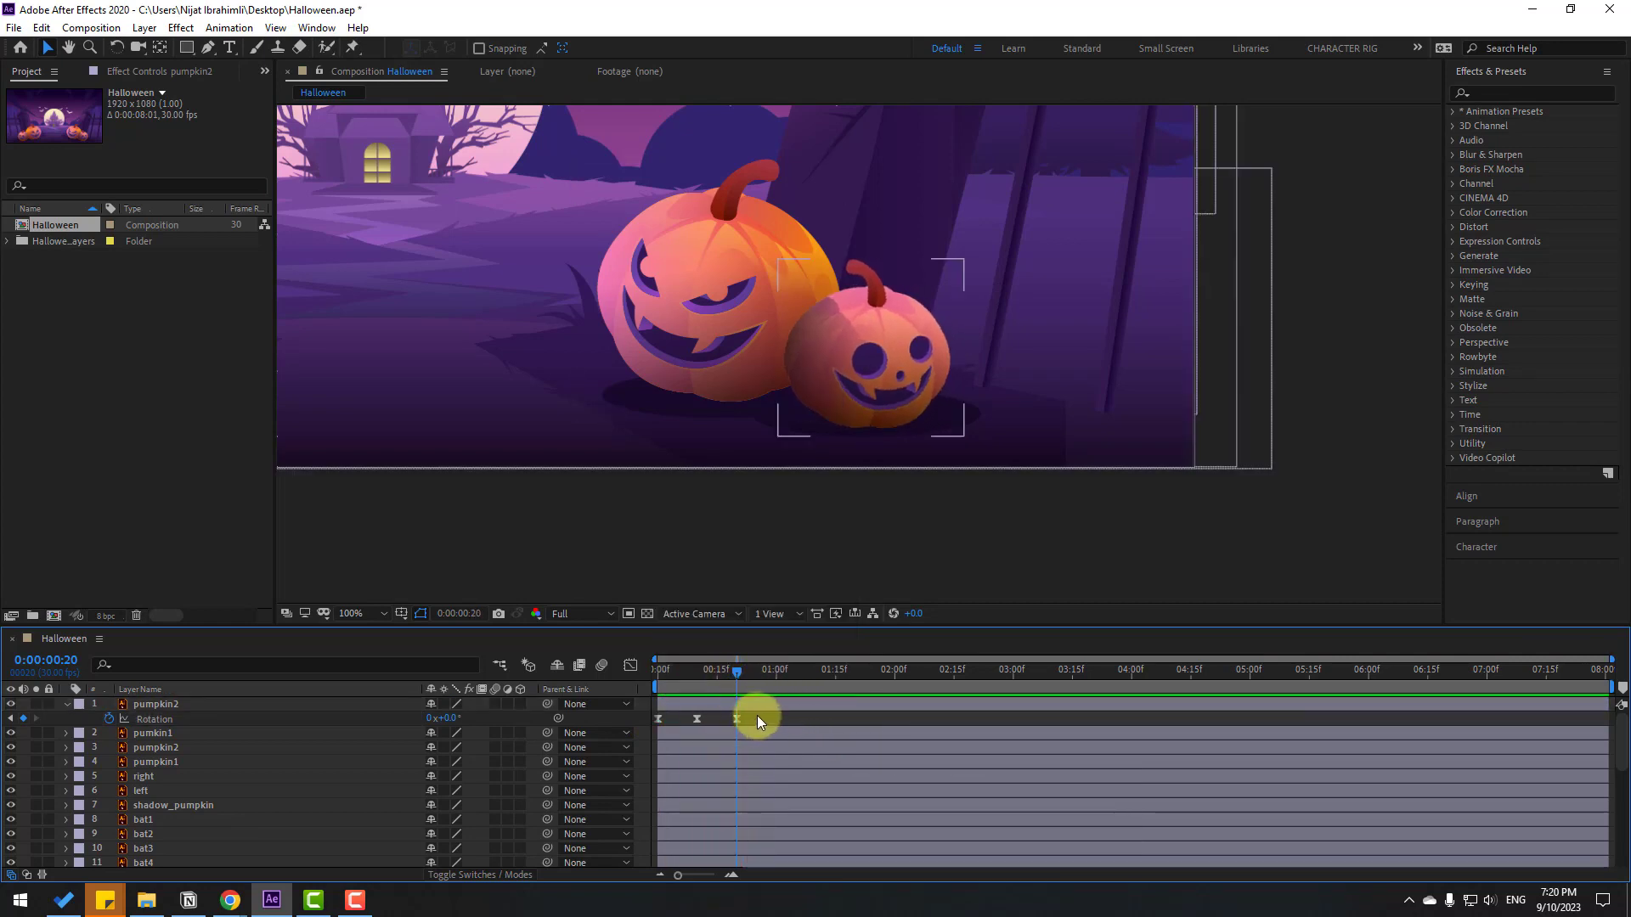
Stretch the pumpkin2 rotation keyframes proportionally so the last one falls at about 0:00:01:03, and preview the slower motion
drag(758, 715, 823, 717)
click(823, 717)
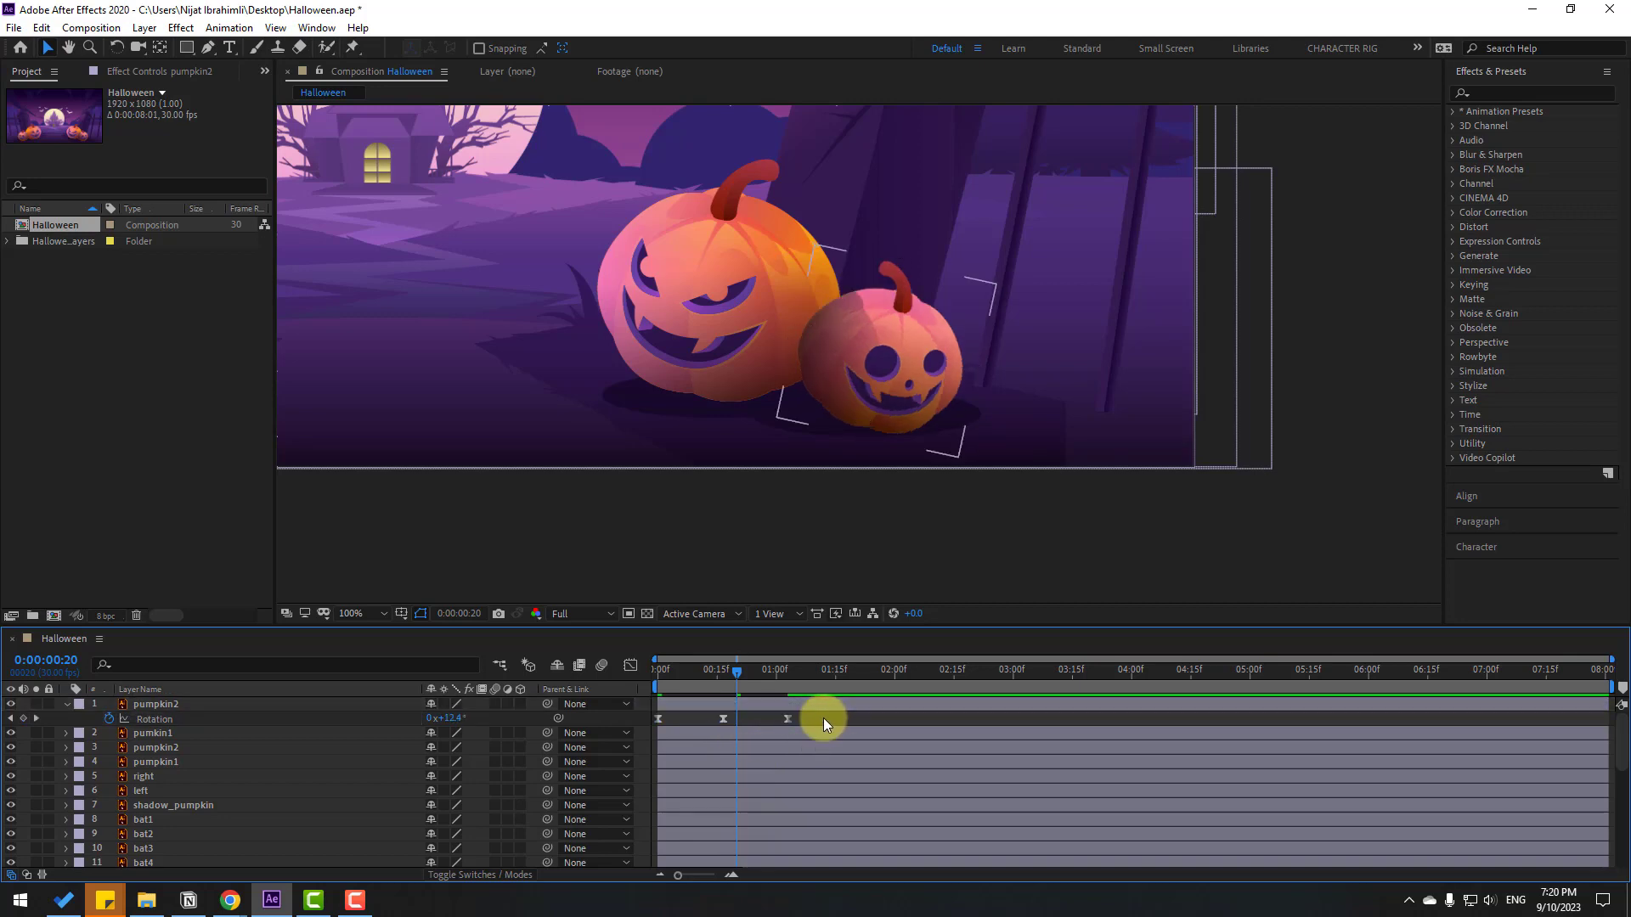
key(space)
drag(752, 677, 508, 700)
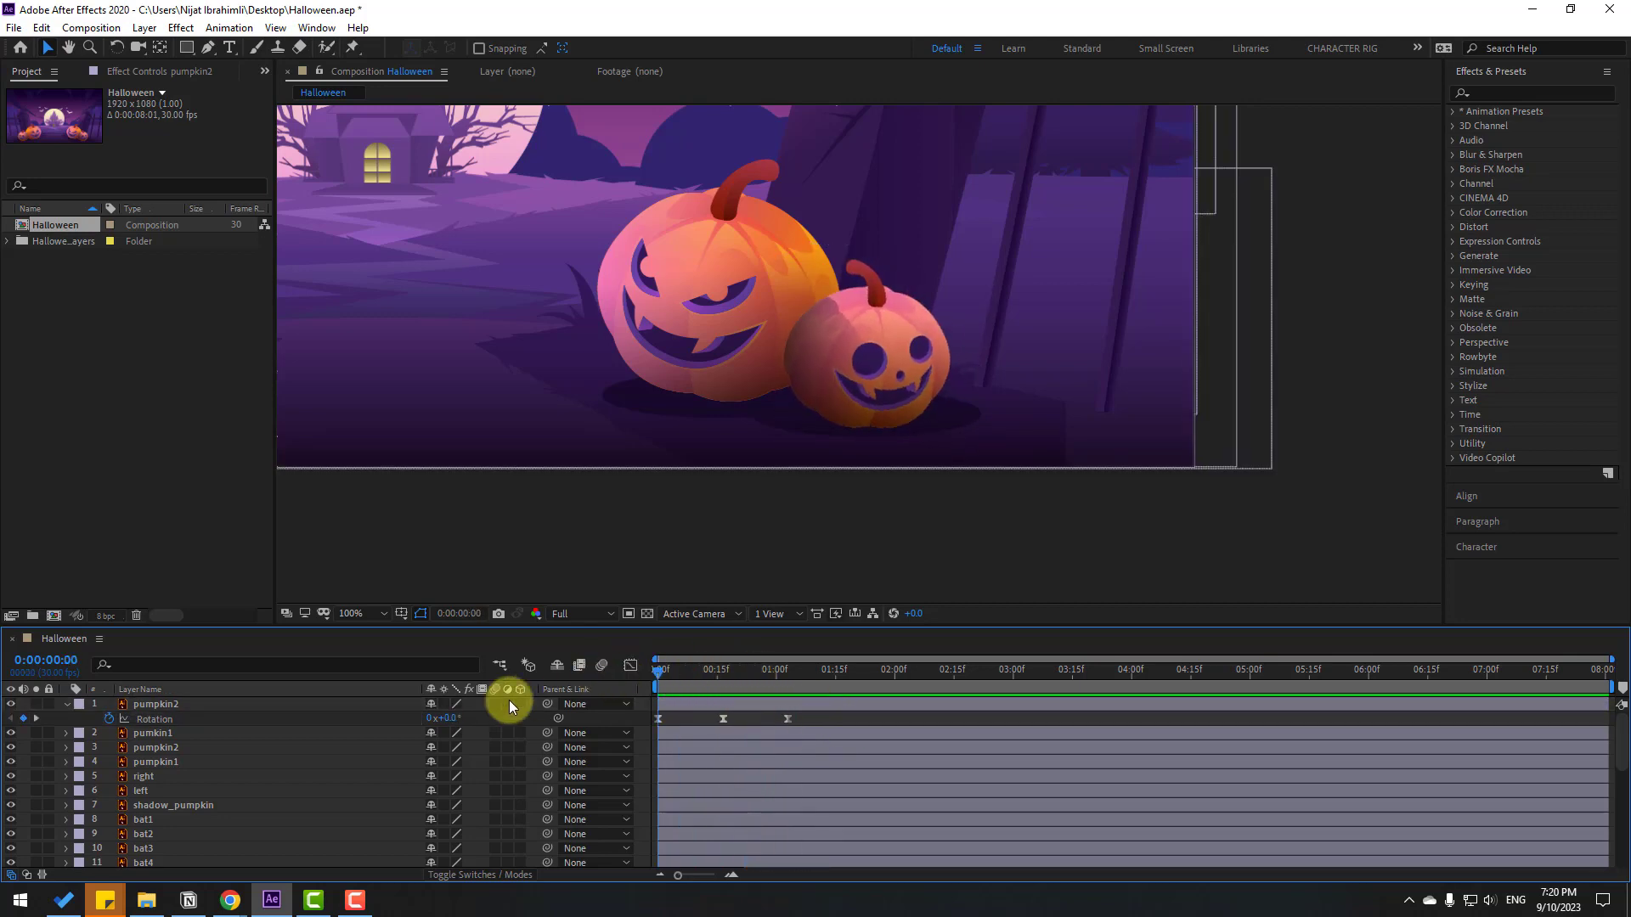
Add the expression loopOutDuration(type = "cycle", duration = 0) to the pumpkin2 layer's rotation, preview the loop and collapse the layer
alt+click(110, 718)
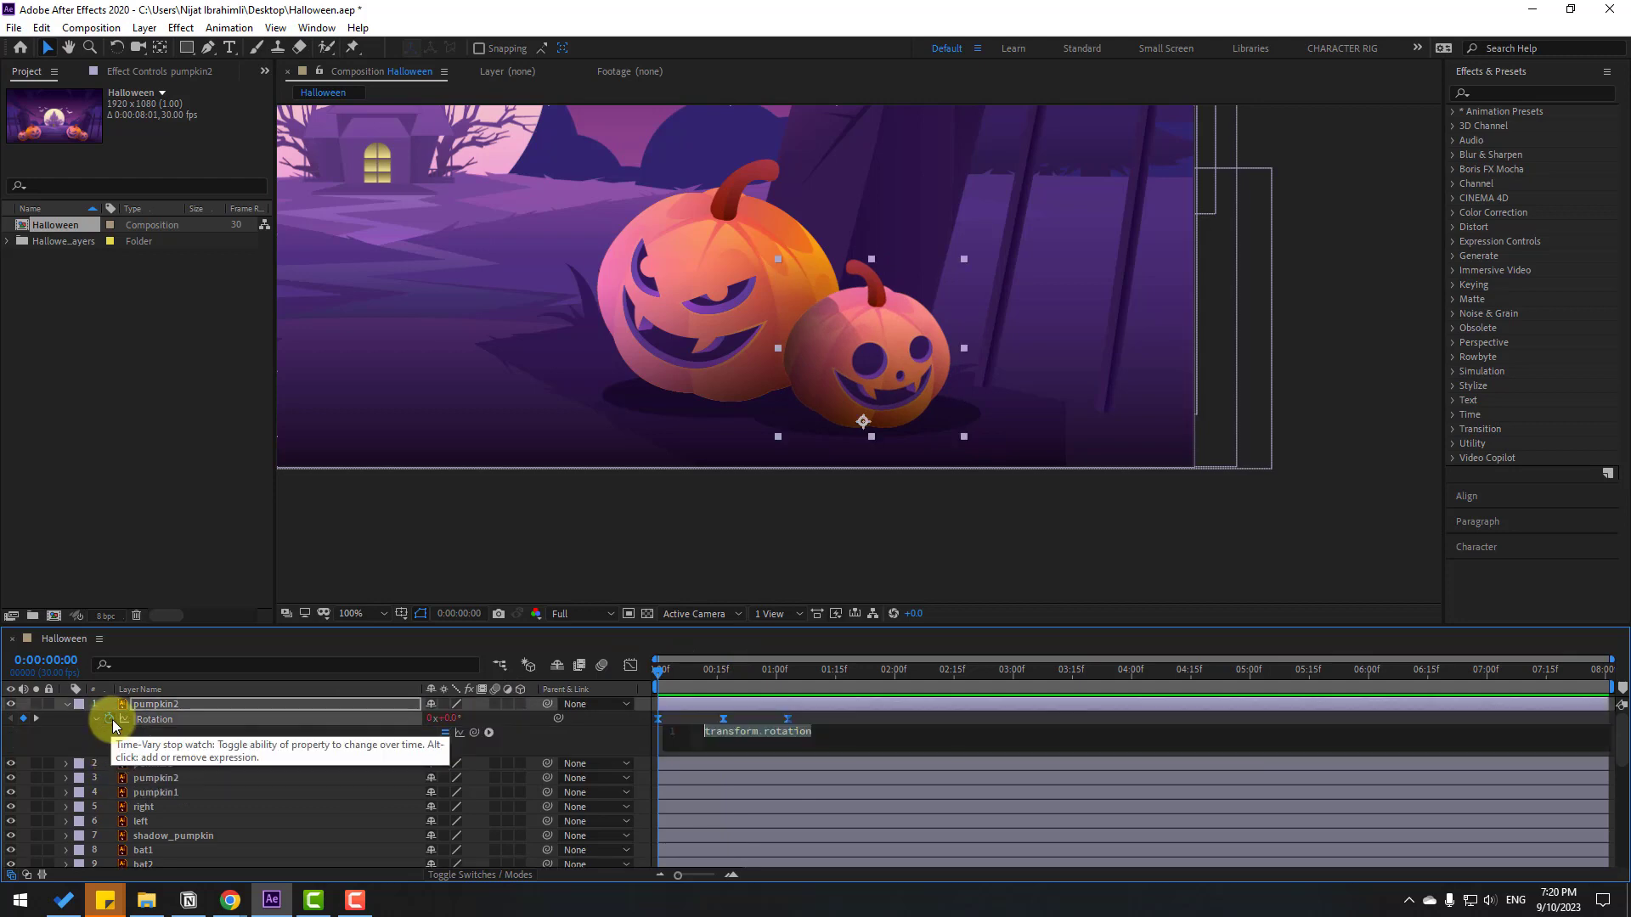
click(489, 733)
mouse_move(603, 627)
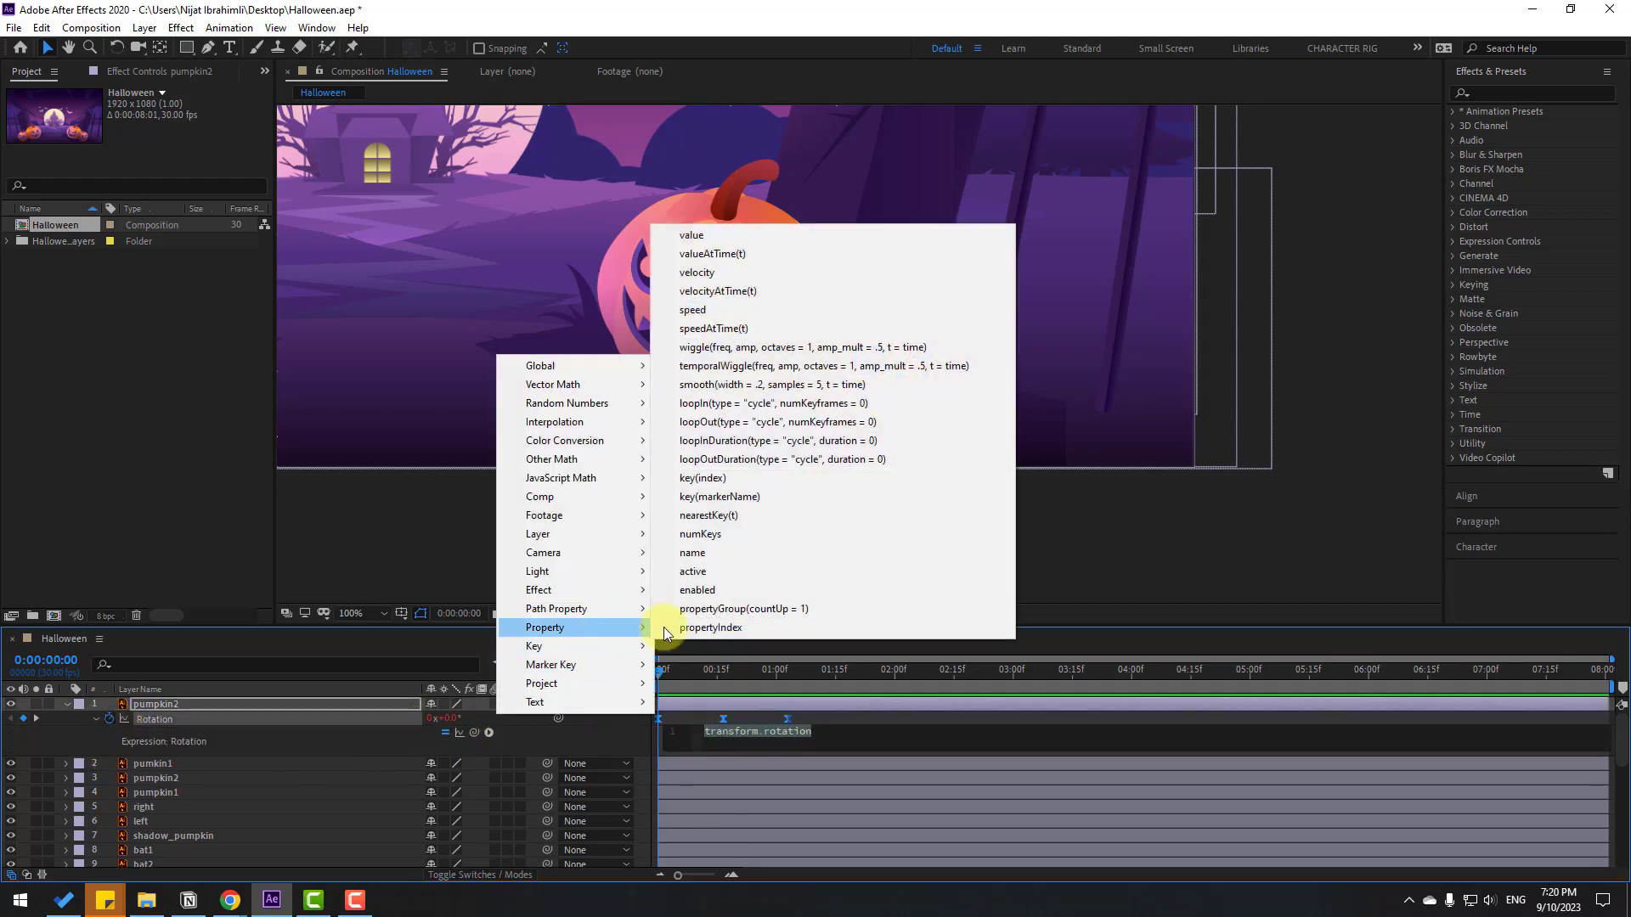
click(747, 465)
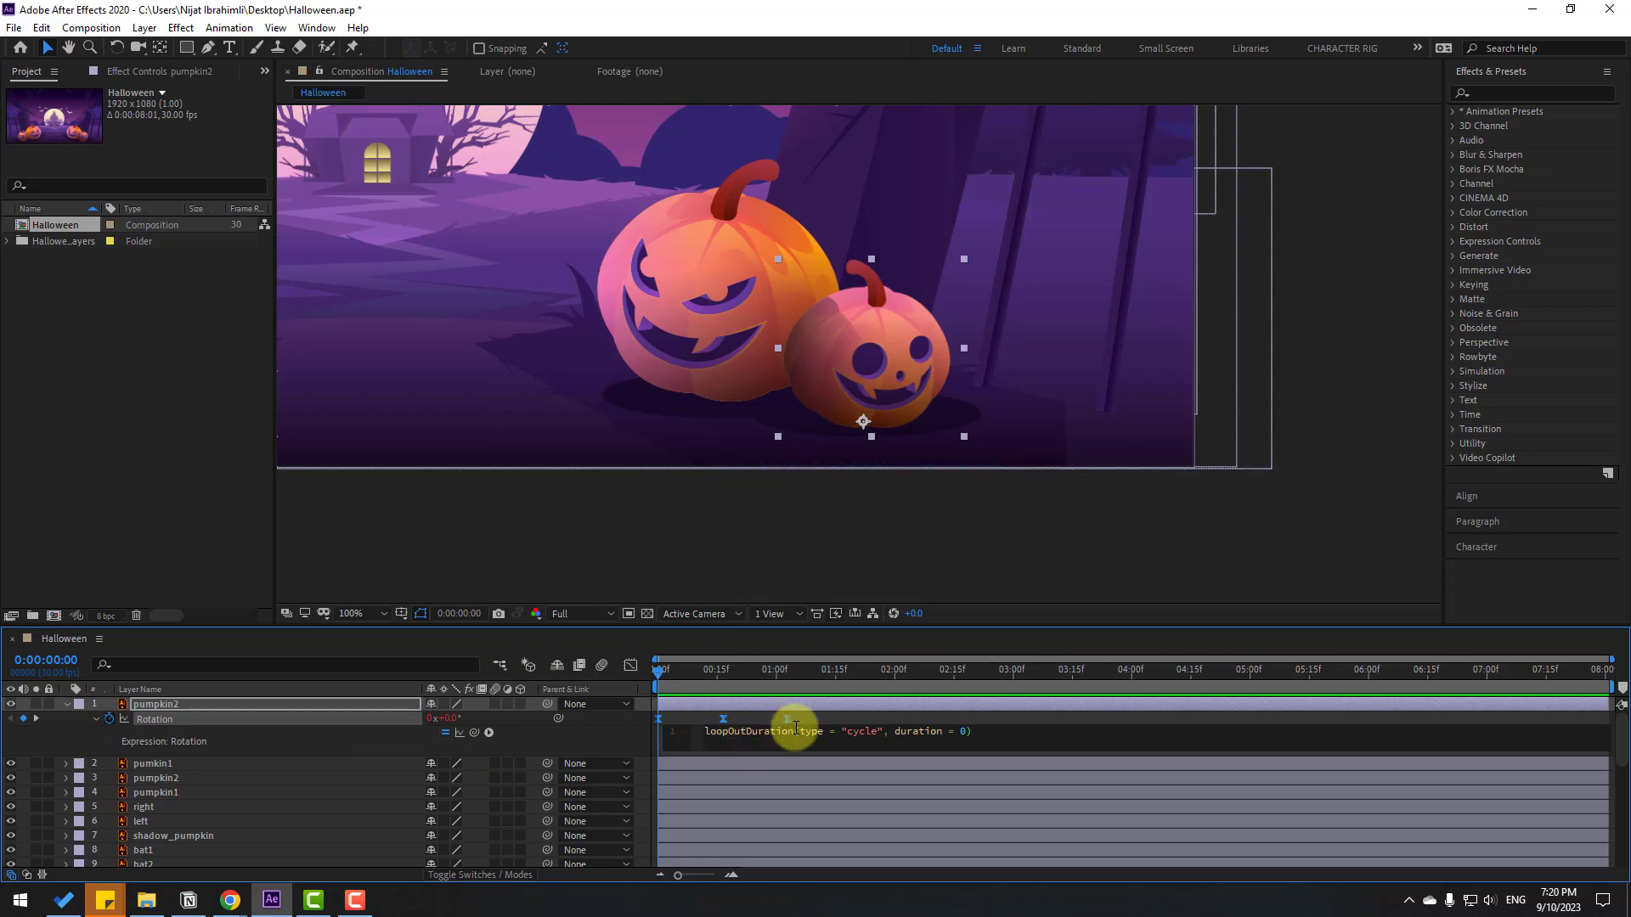
click(838, 717)
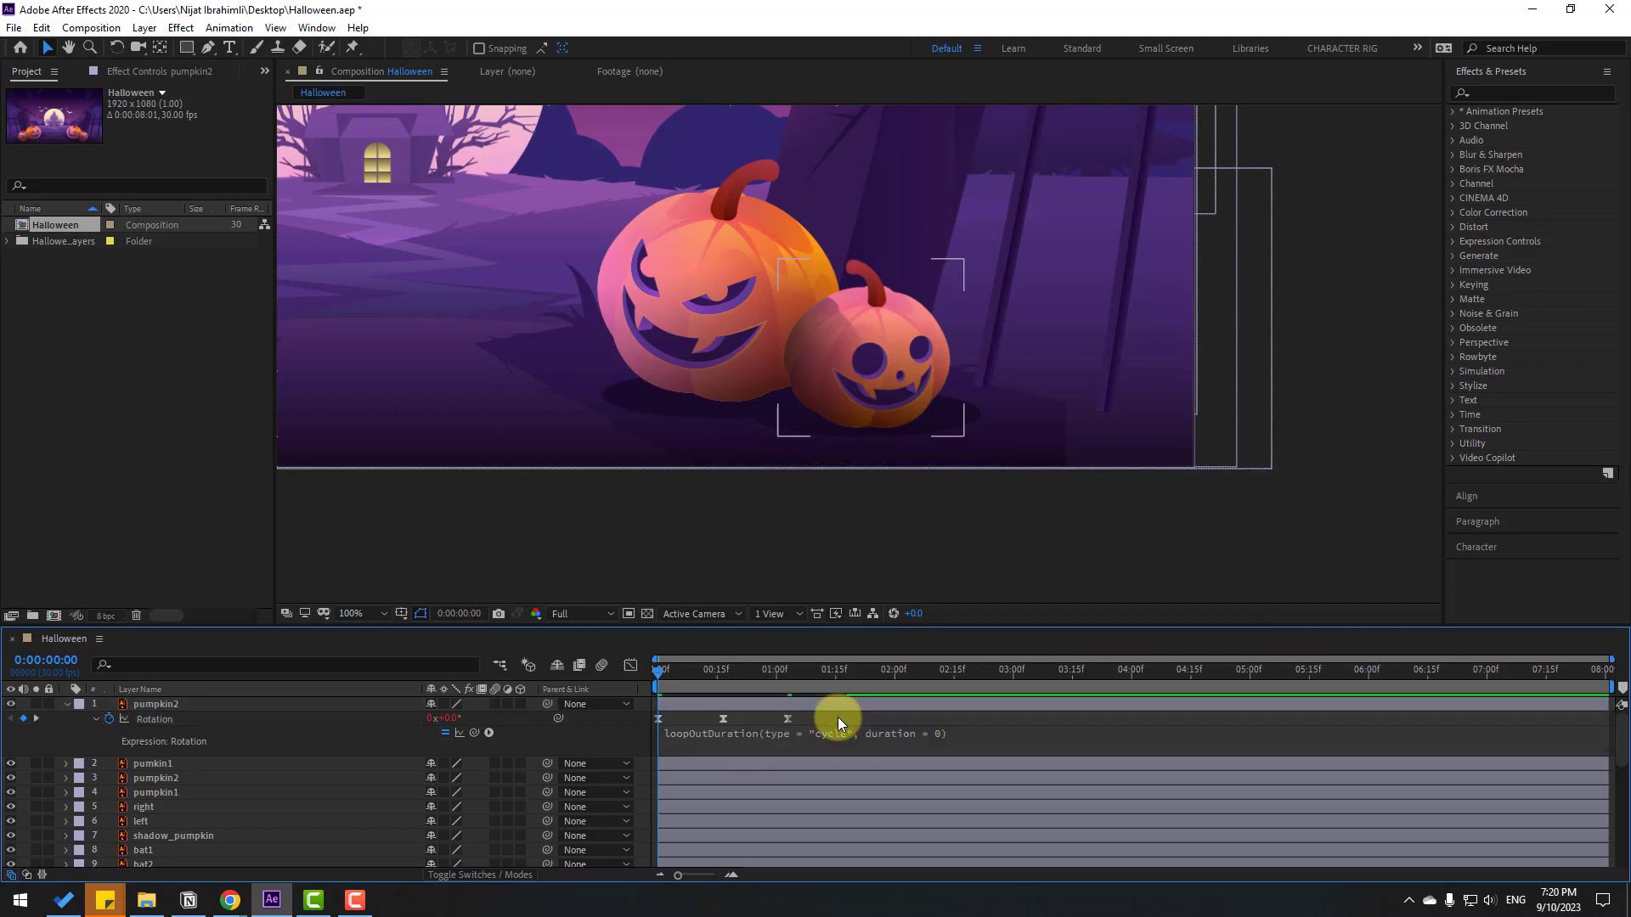
key(space)
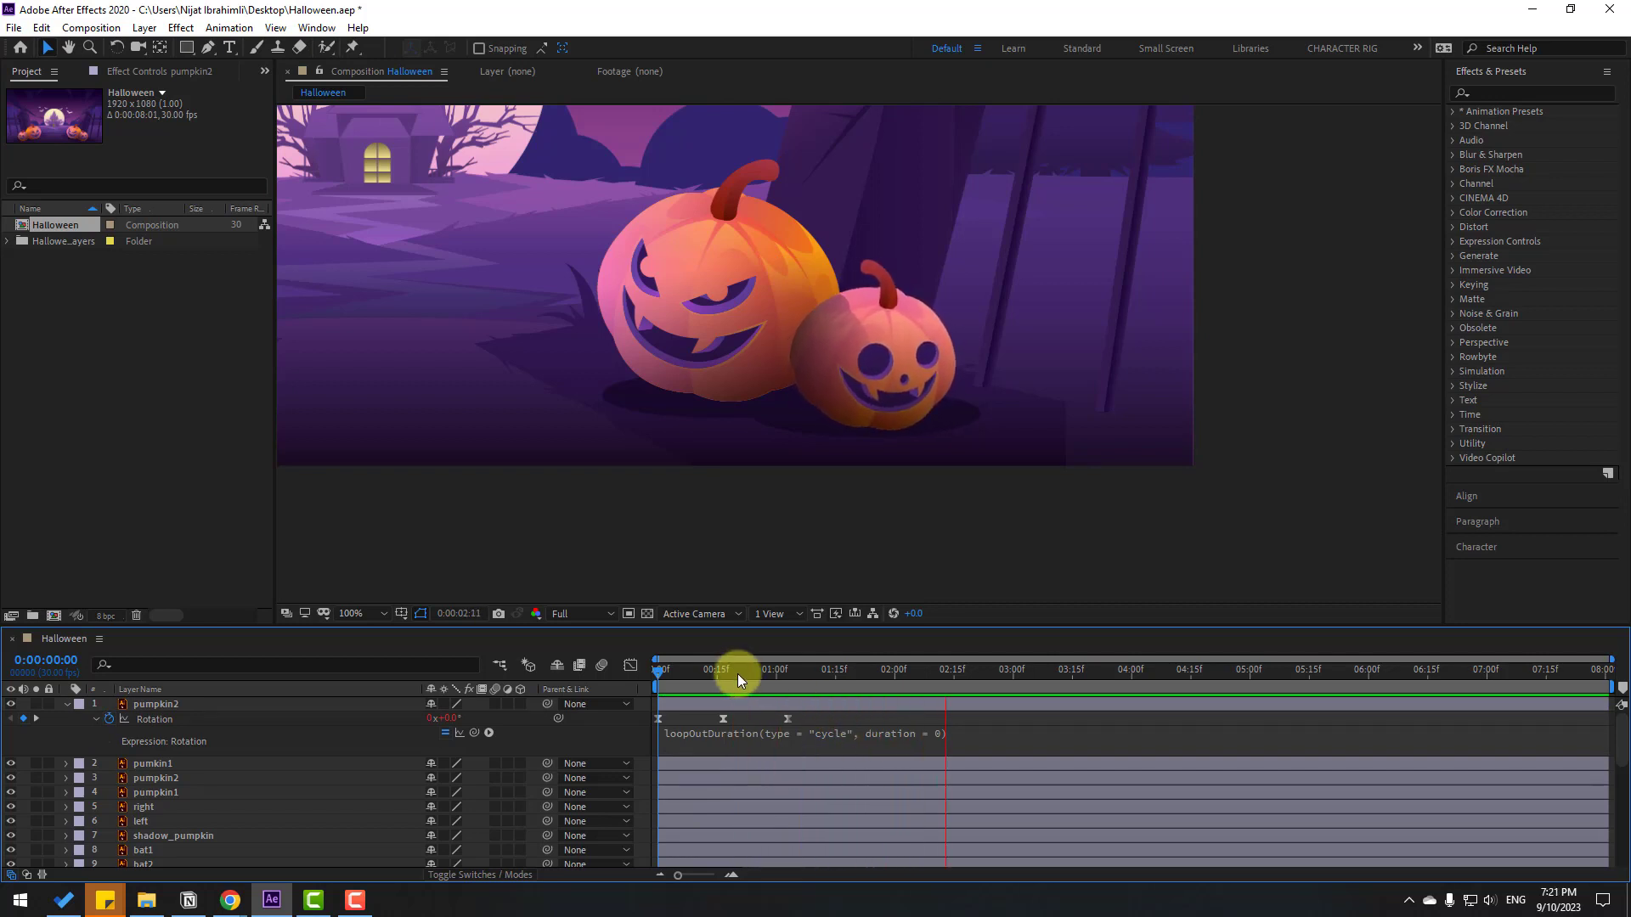
click(751, 671)
key(Home)
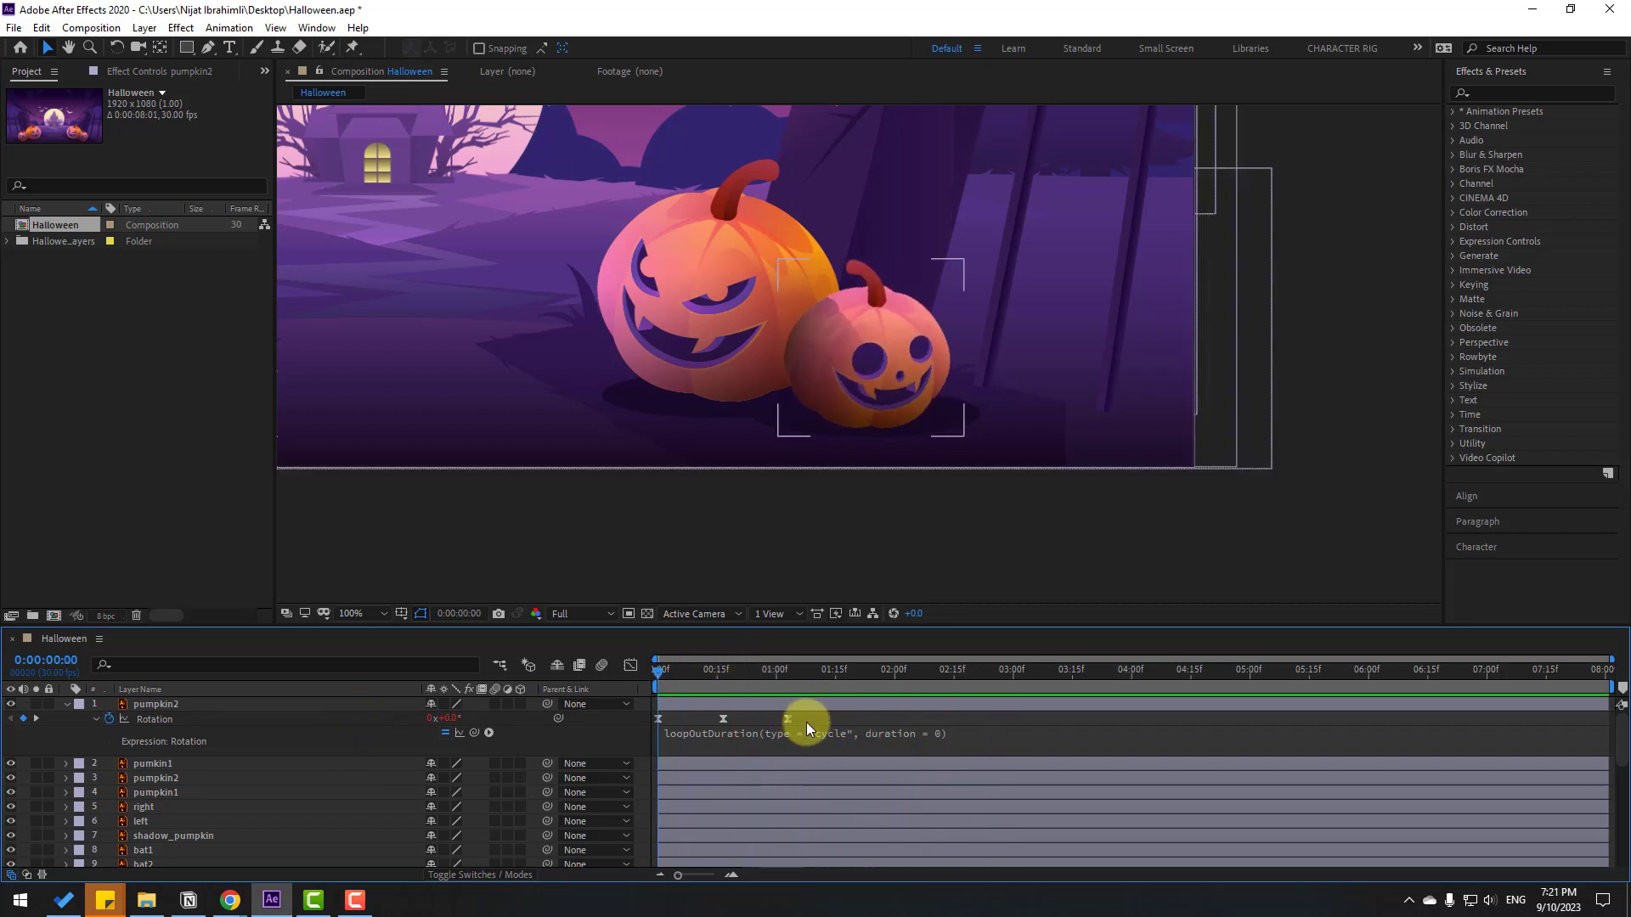
drag(807, 722, 643, 726)
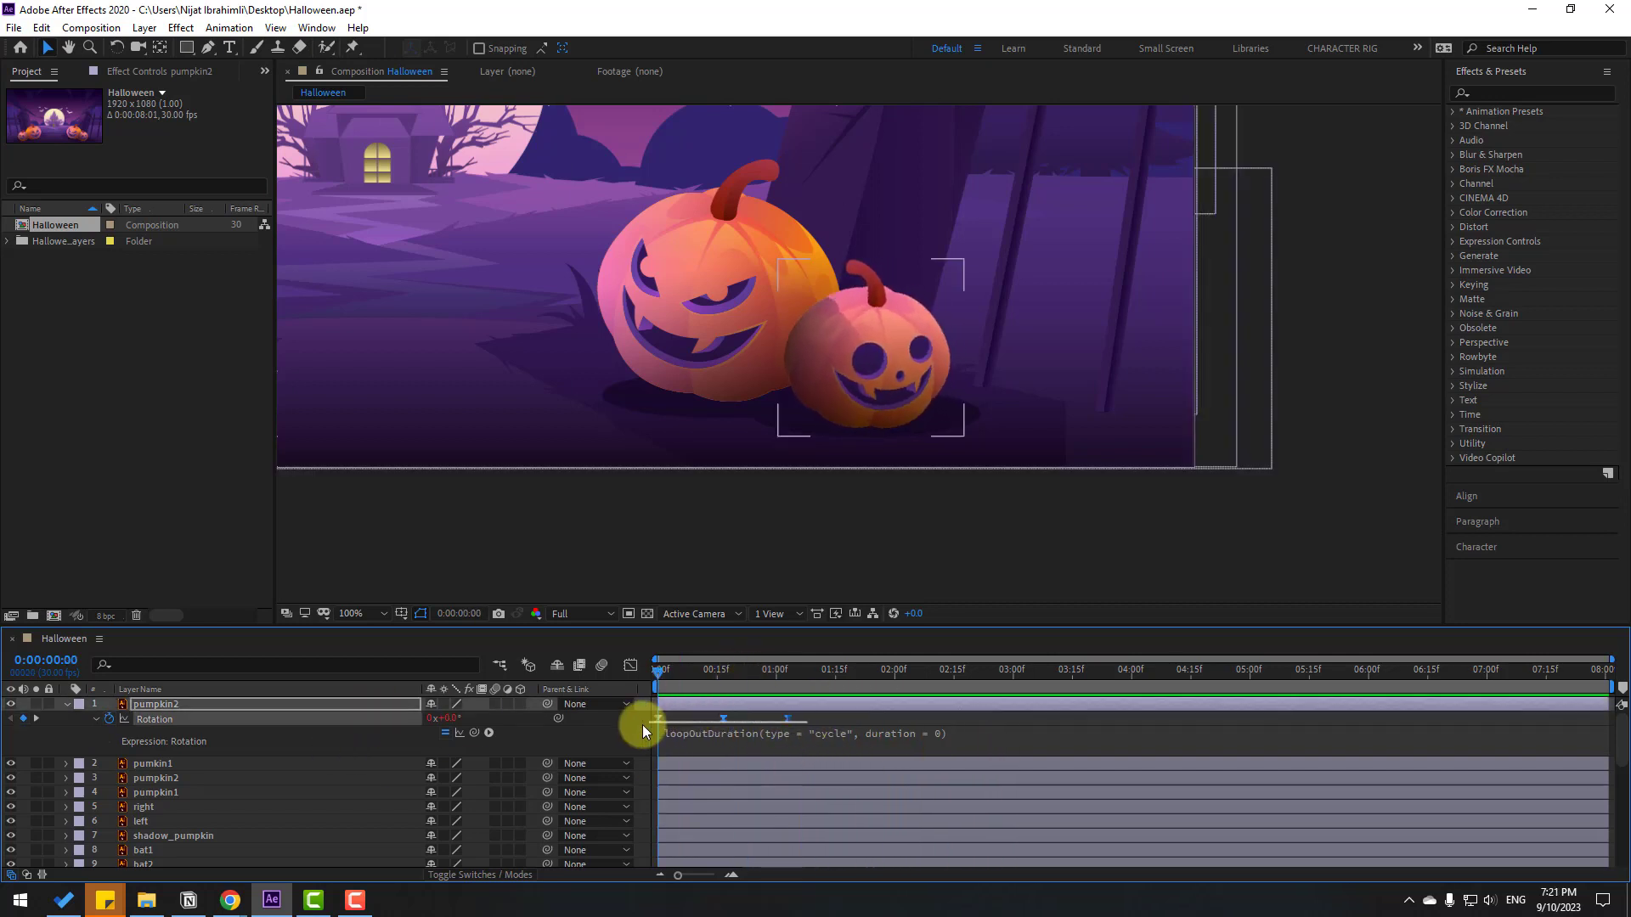
click(66, 704)
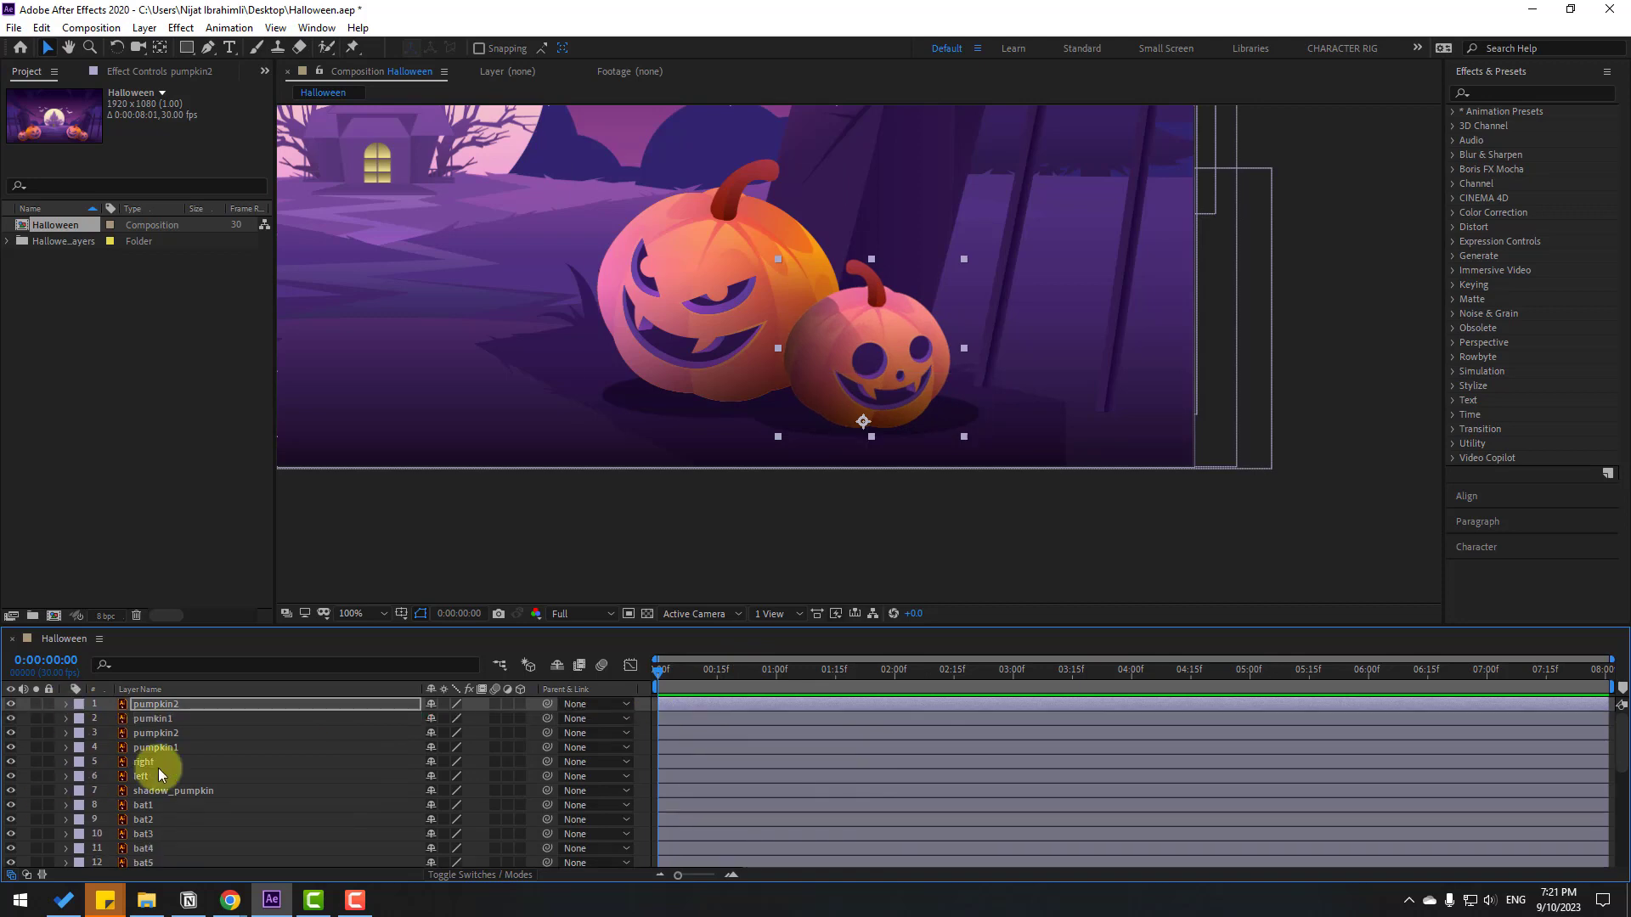
Move the anchor point of the pumkin1 layer to the base of the large pumpkin with the Pan Behind tool
click(156, 720)
drag(613, 455, 657, 486)
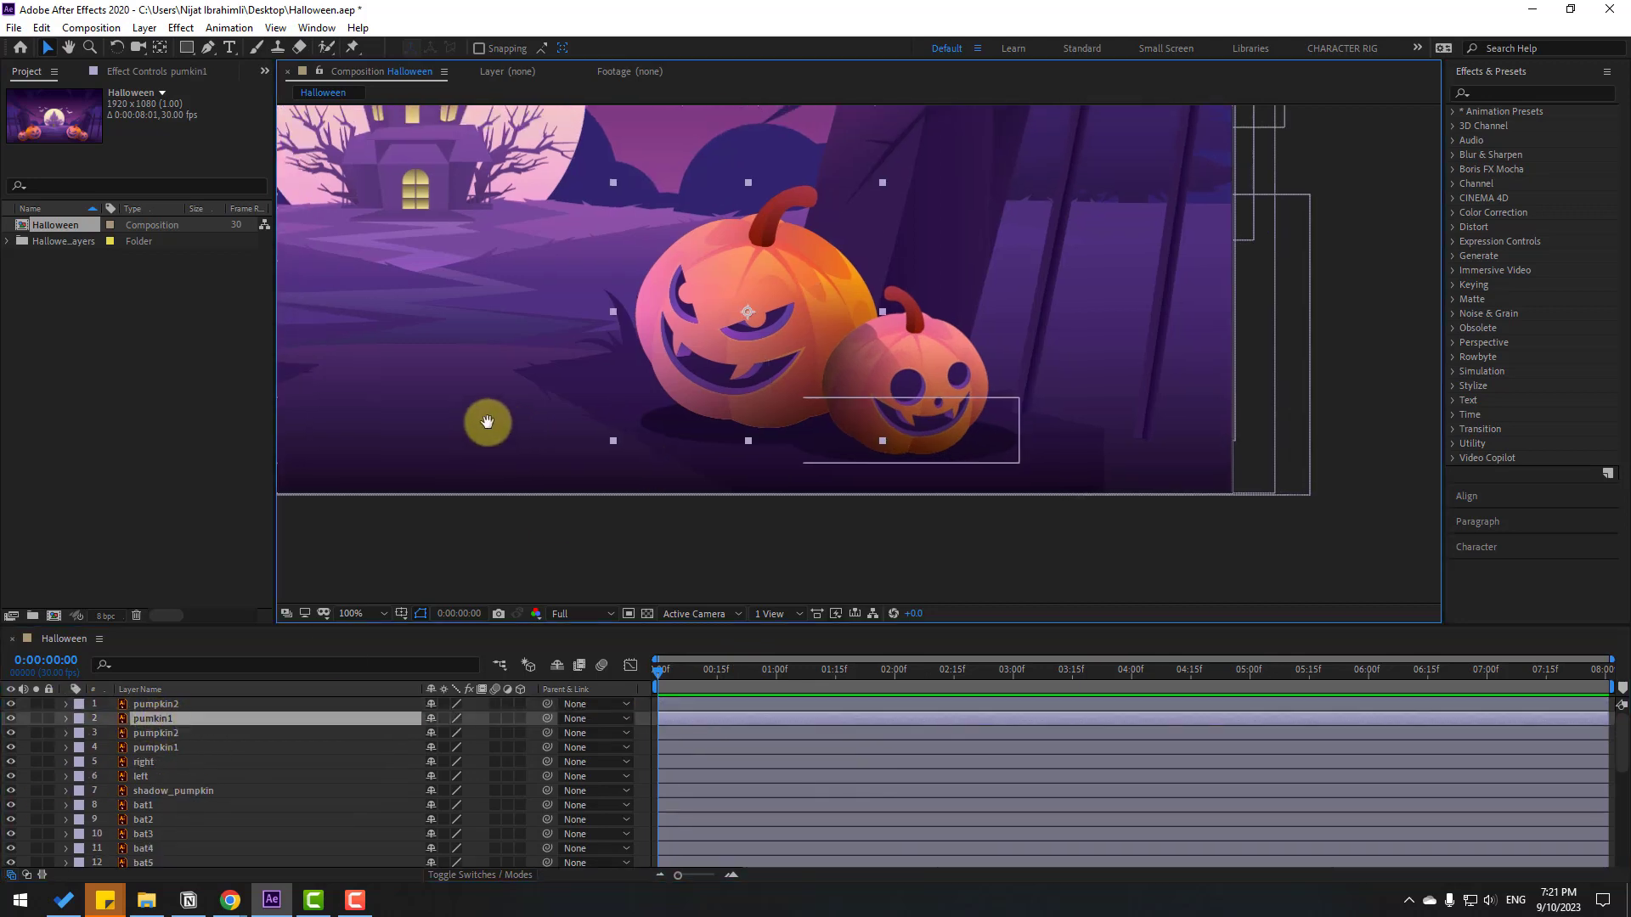
click(160, 48)
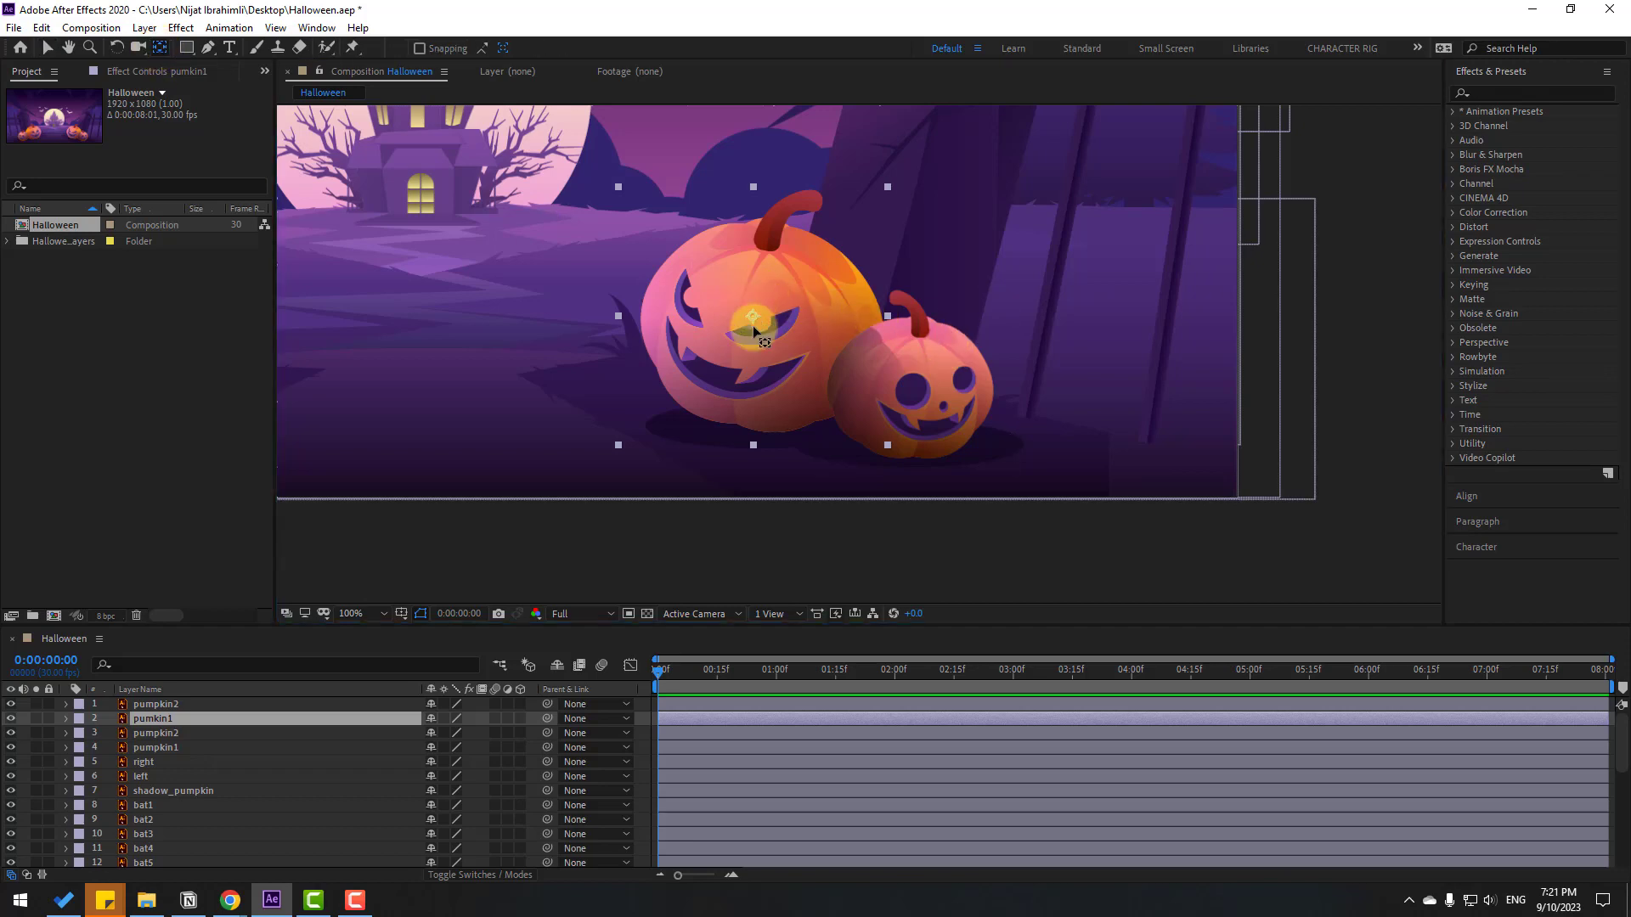
drag(754, 328, 766, 431)
click(64, 50)
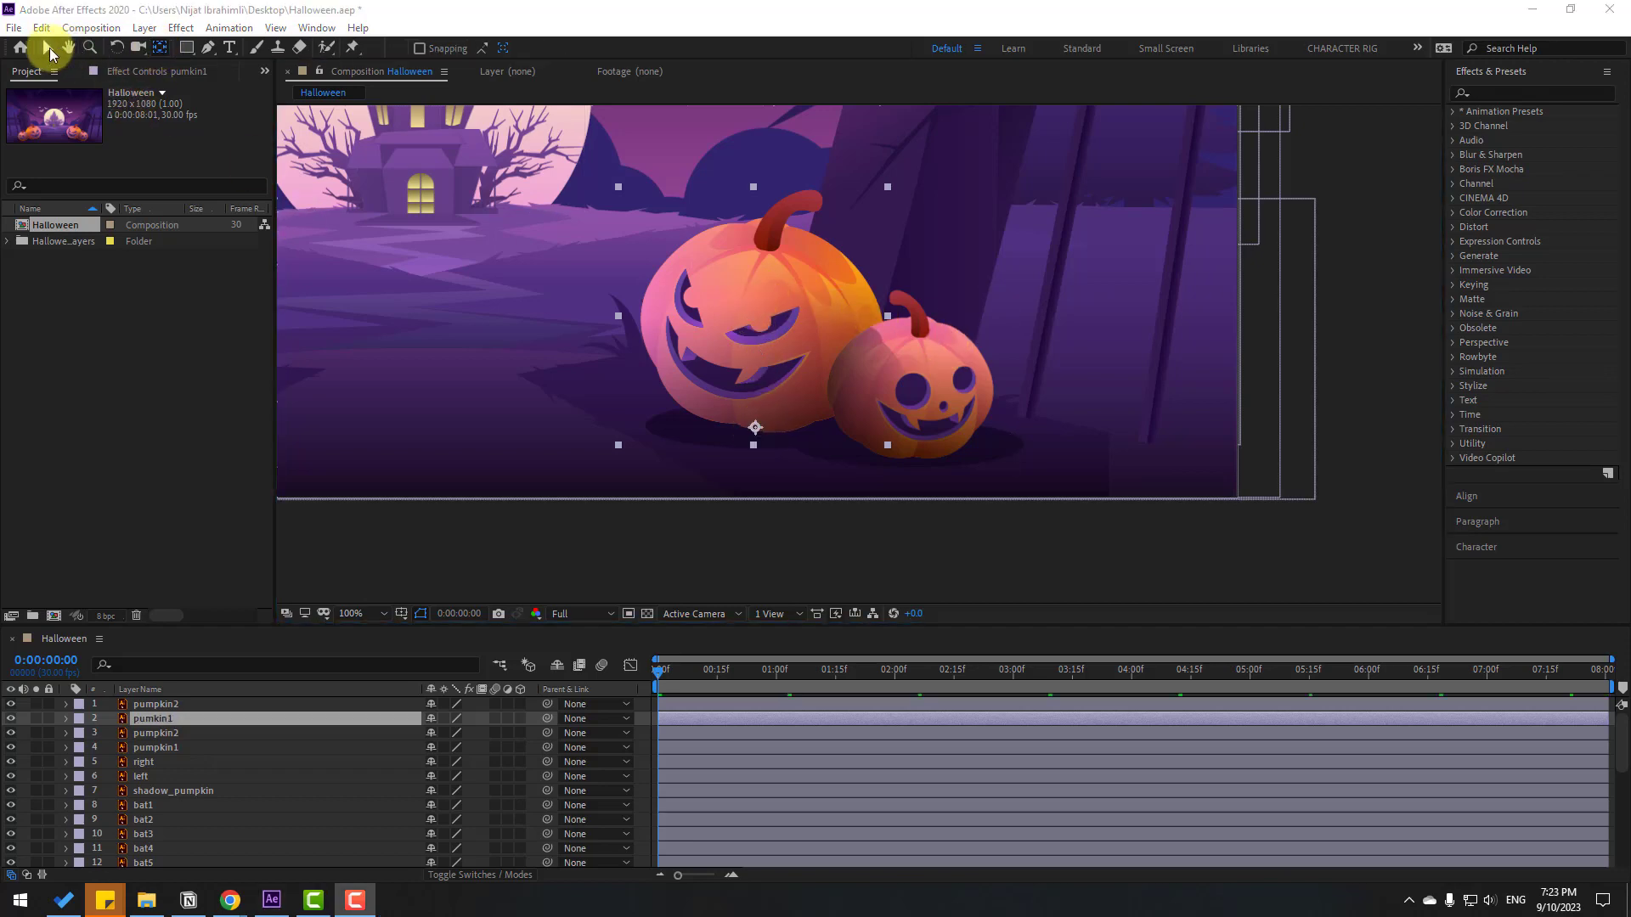
Keyframe the pumkin1 layer's rotation at 10° at 0:00:00:00 and at -14° at 0:00:00:10
click(150, 725)
click(161, 723)
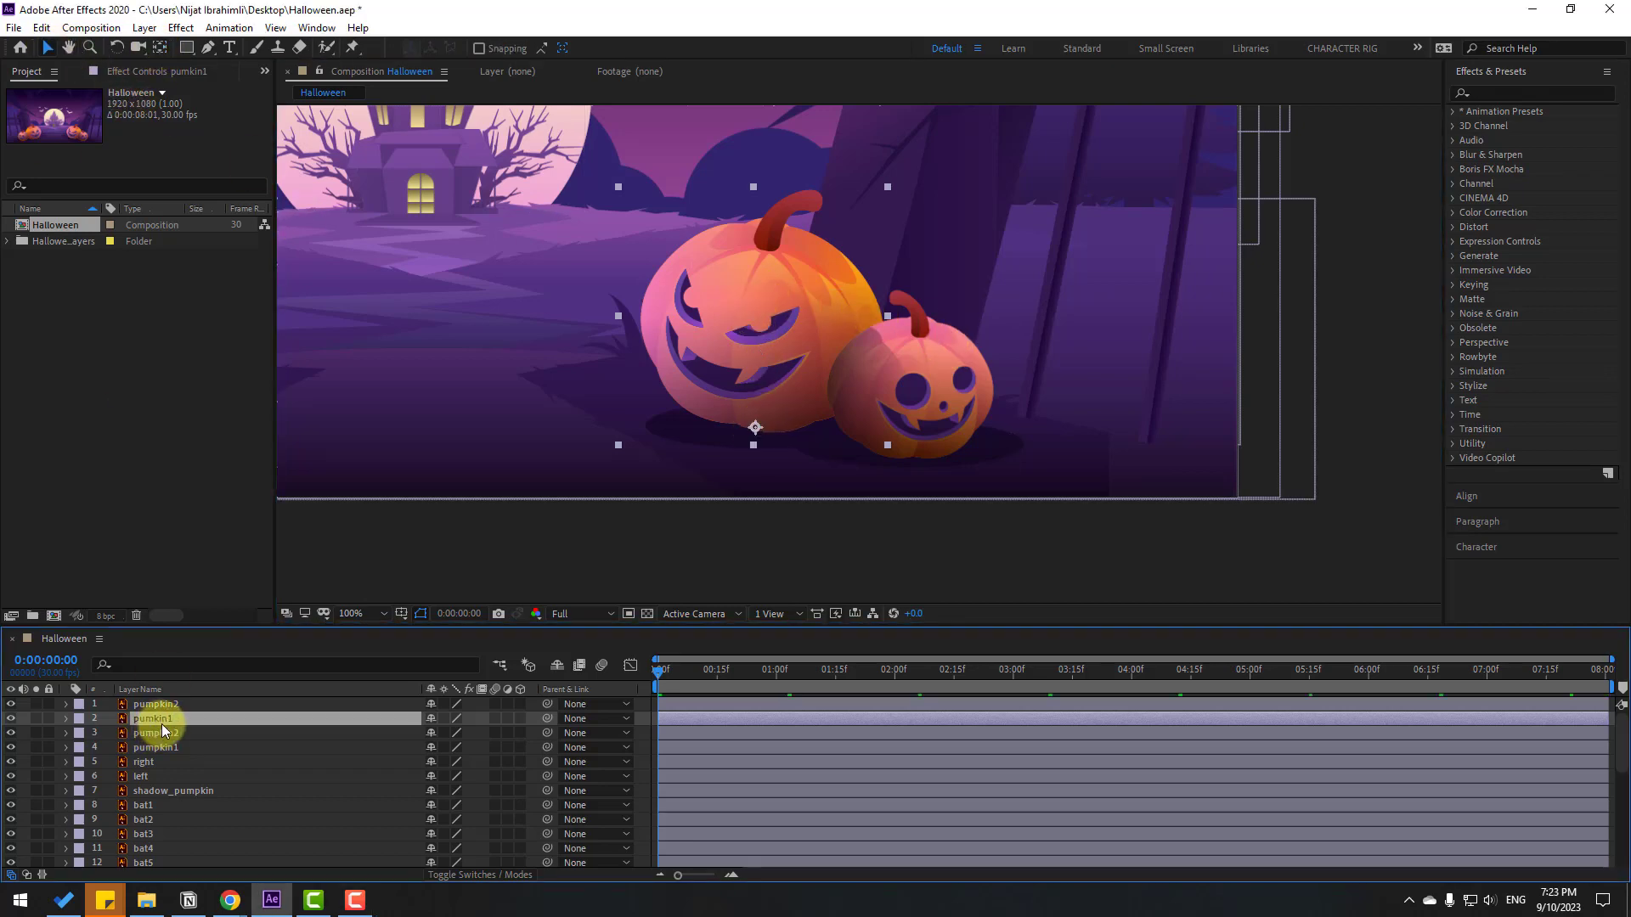
key(r)
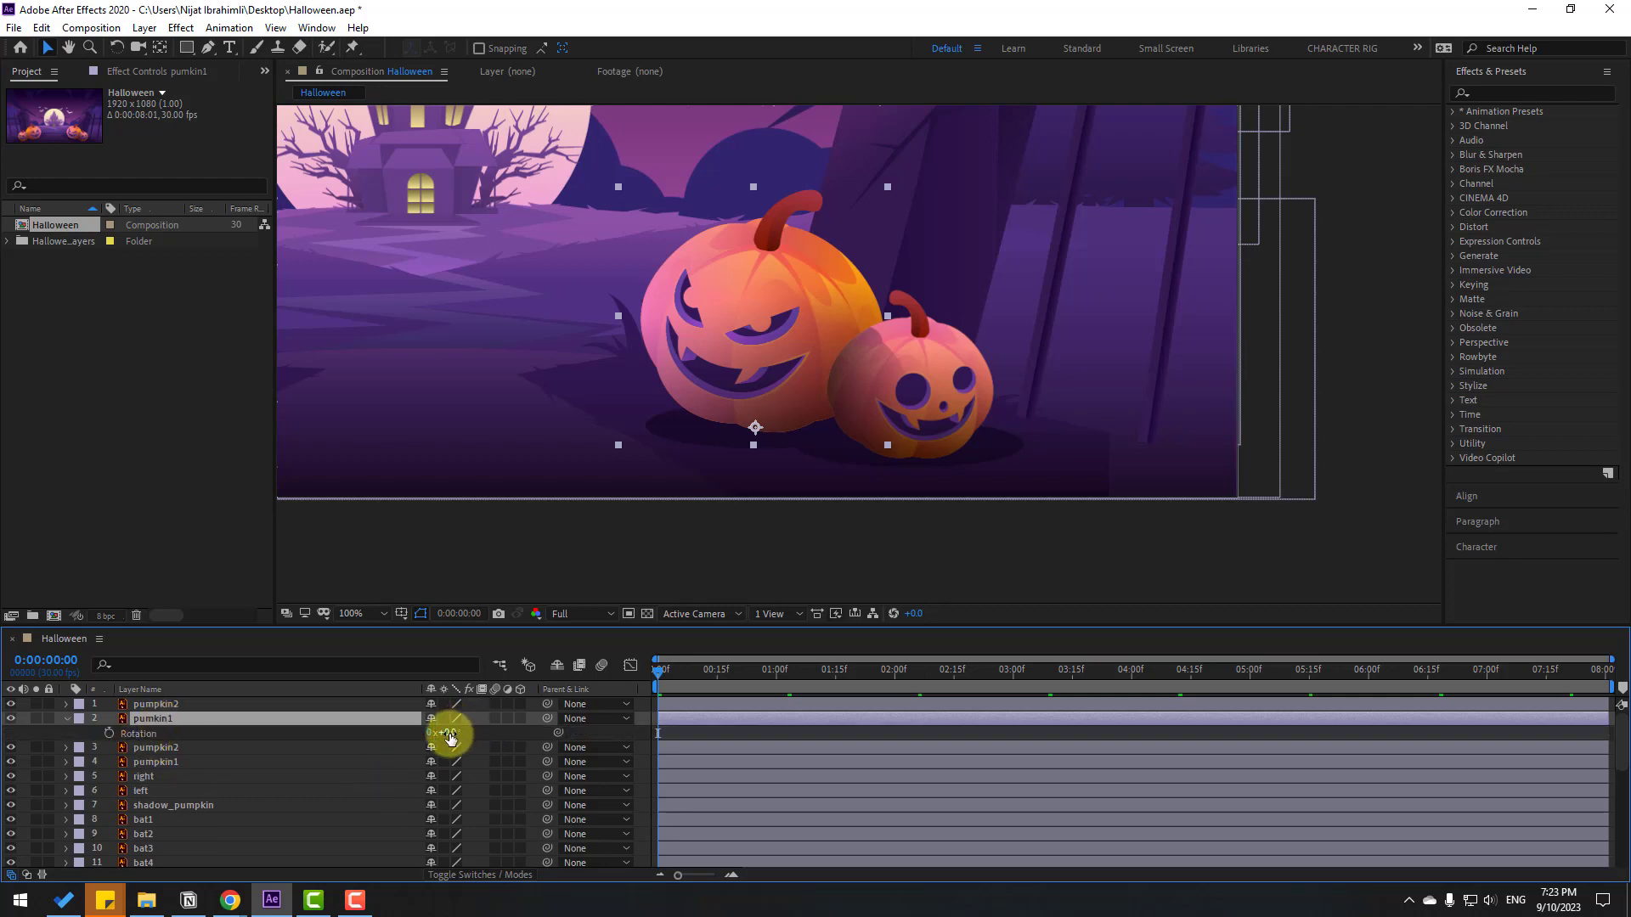
drag(450, 736, 463, 760)
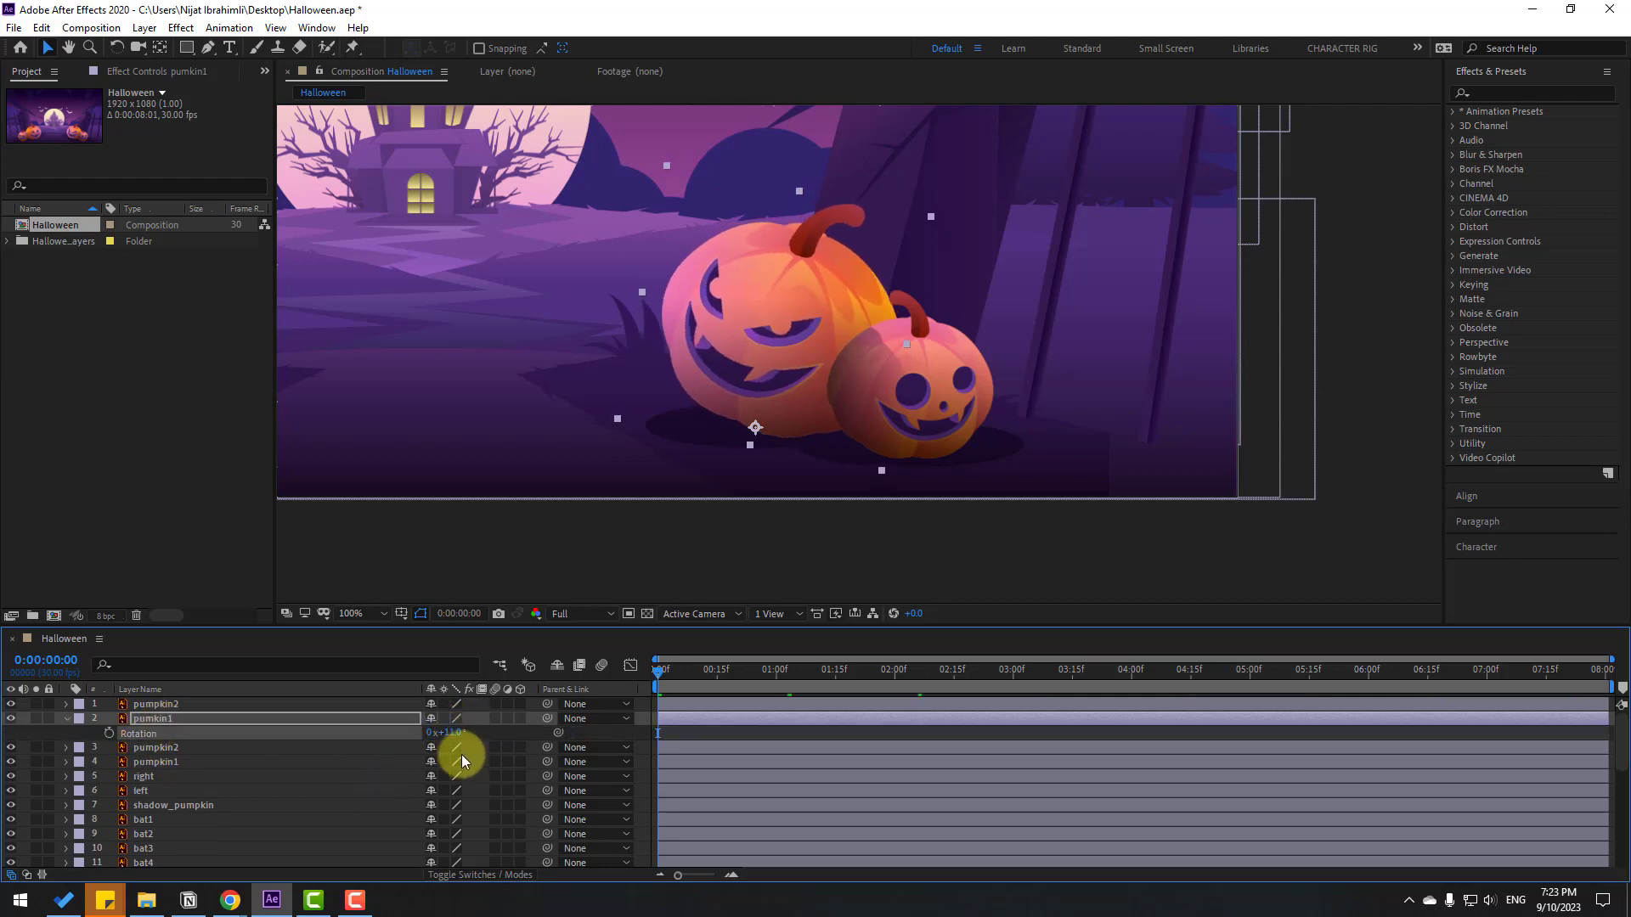
click(458, 732)
text(10)
key(Return)
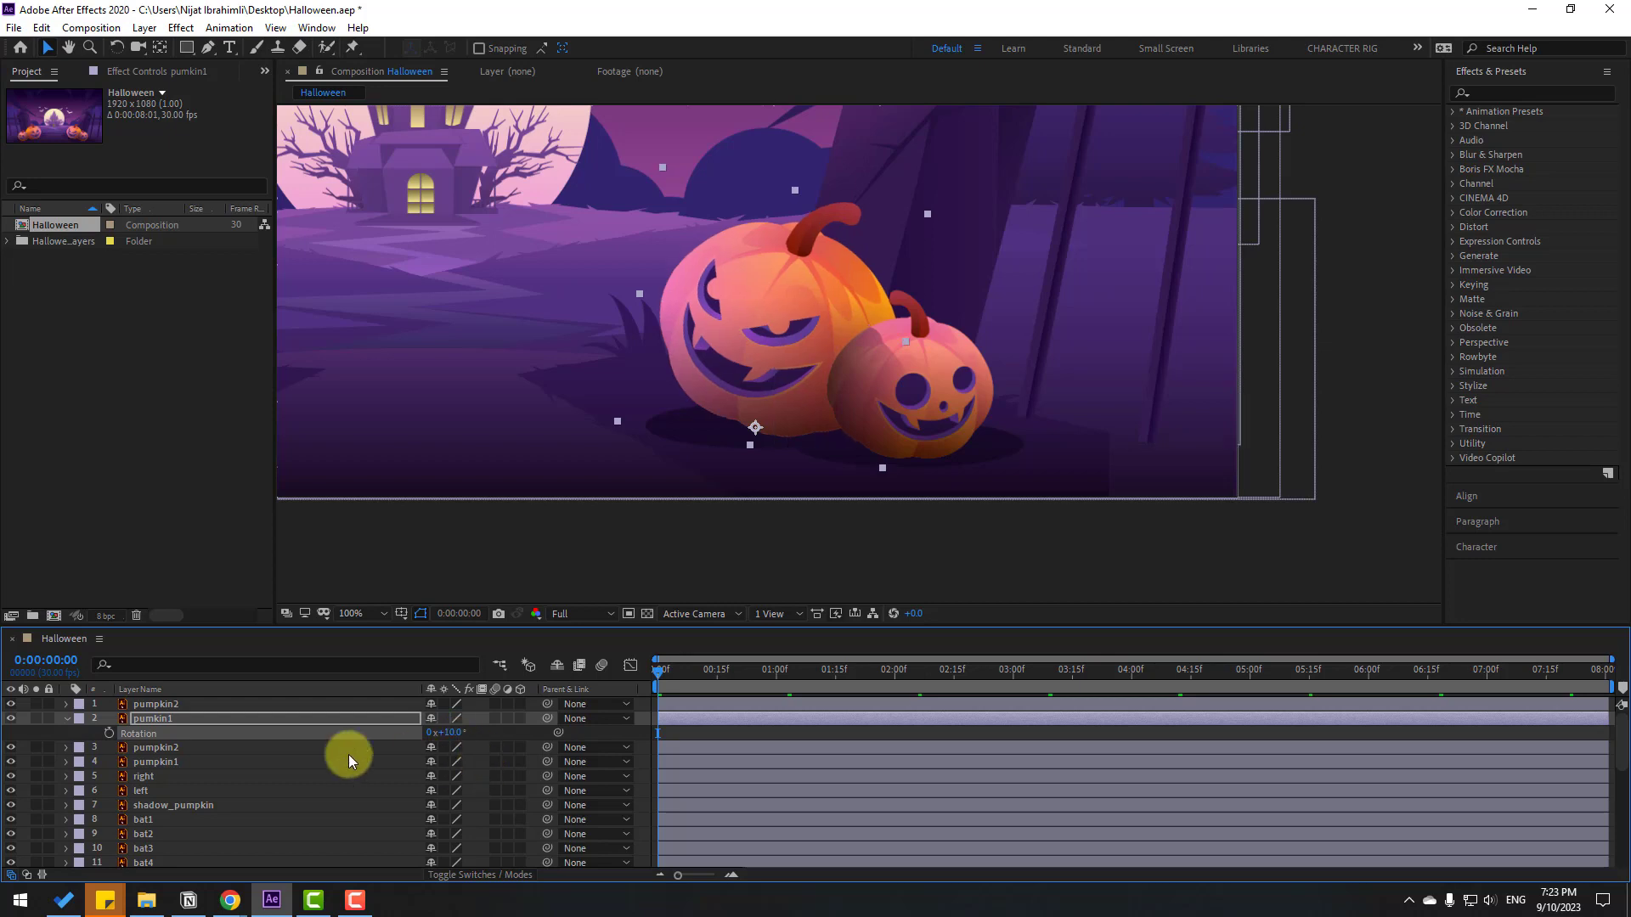
click(109, 733)
key(shift+Page_Down)
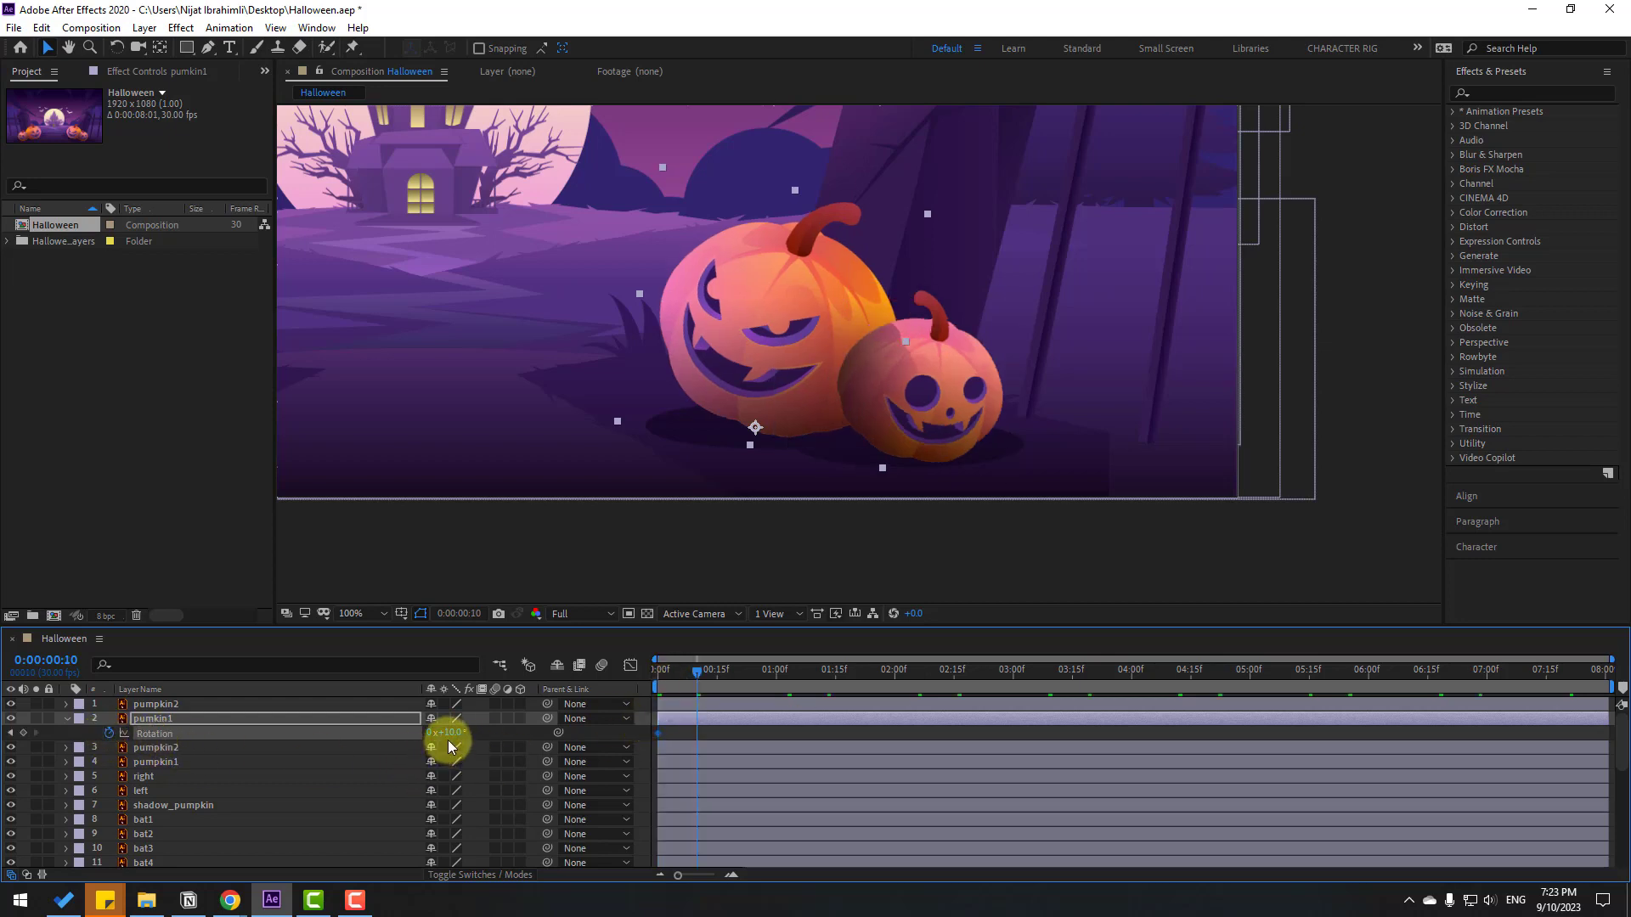
drag(445, 732, 656, 733)
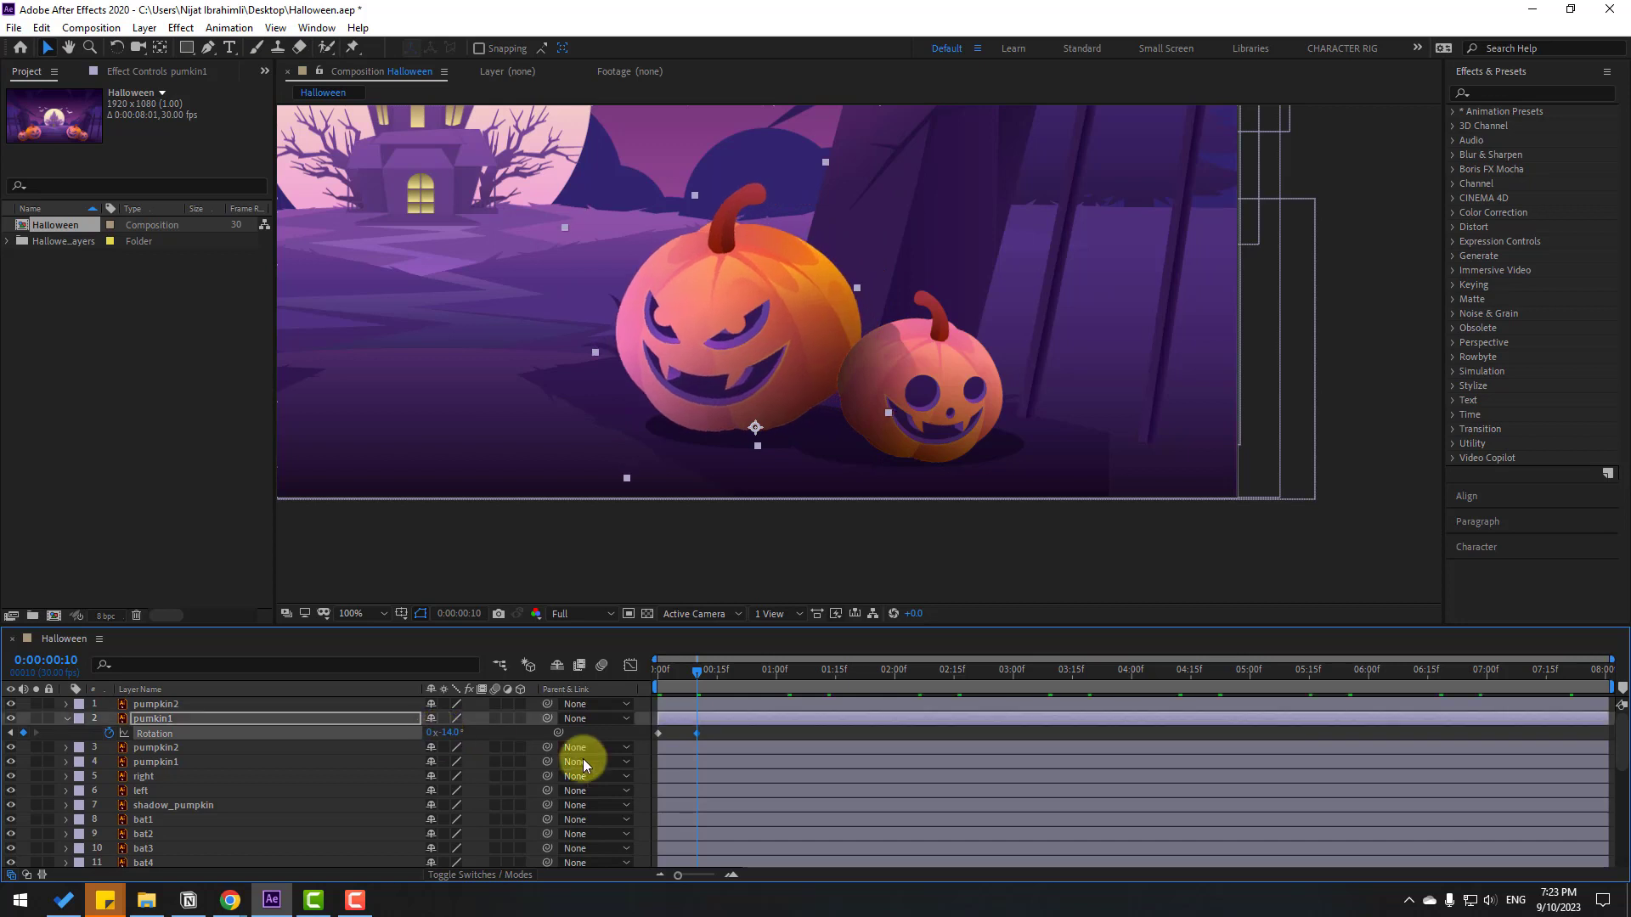
Repeat the 10° rotation keyframe of pumkin1 at 0:00:00:20, apply Easy Ease to its three keyframes and preview the motion
key(shift+Page_Down)
right_click(656, 734)
mouse_move(813, 716)
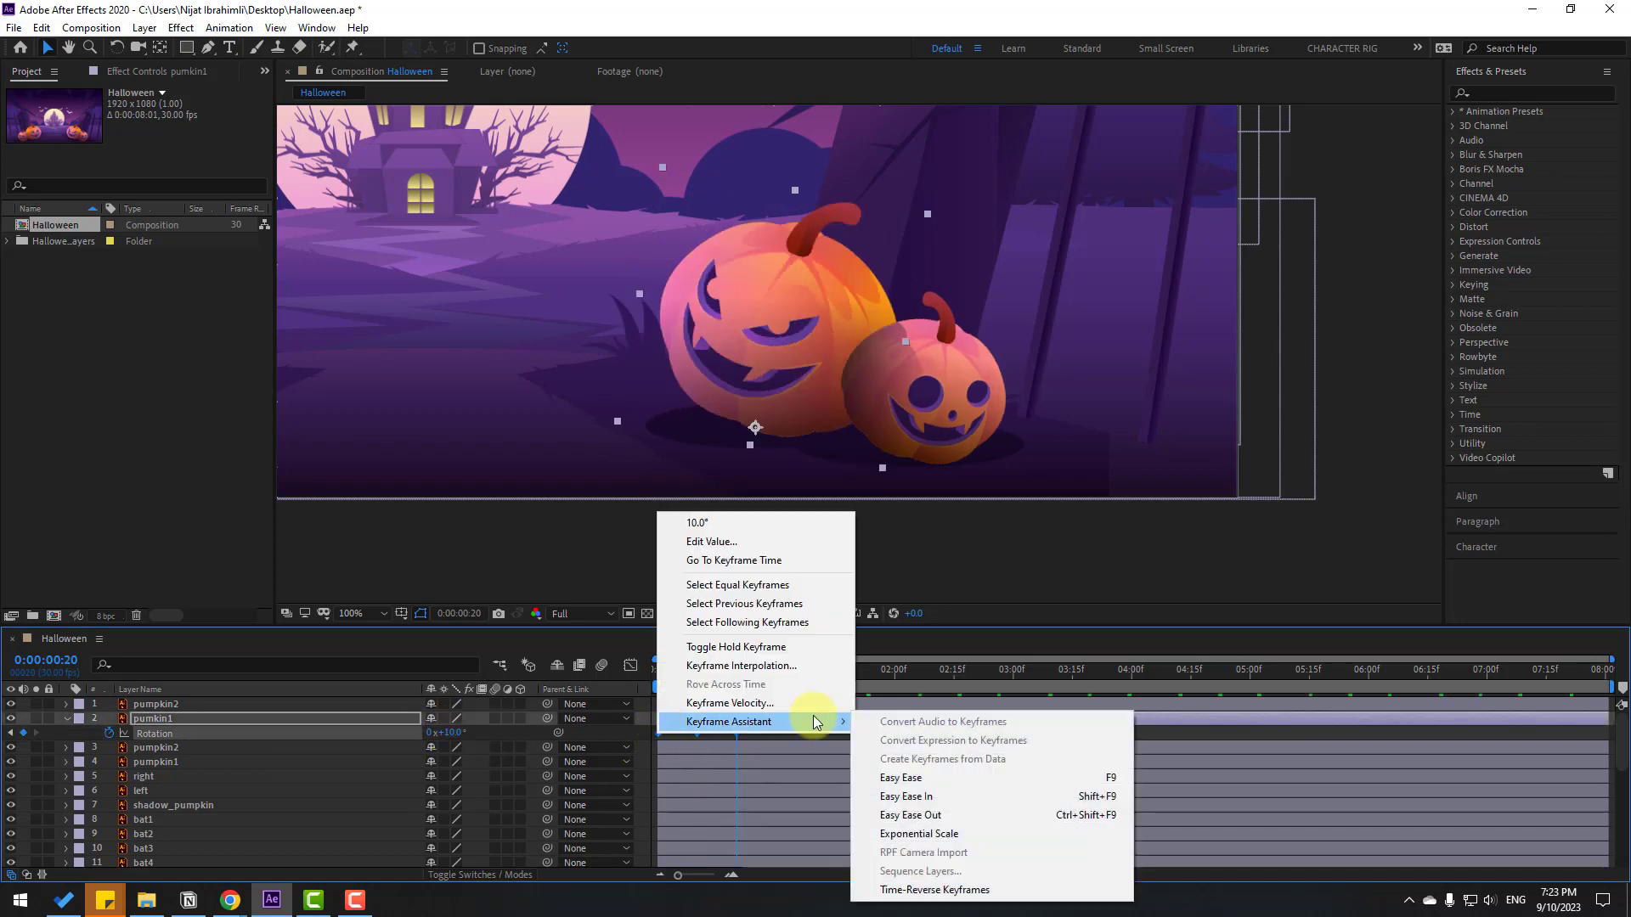
click(896, 777)
click(763, 734)
key(space)
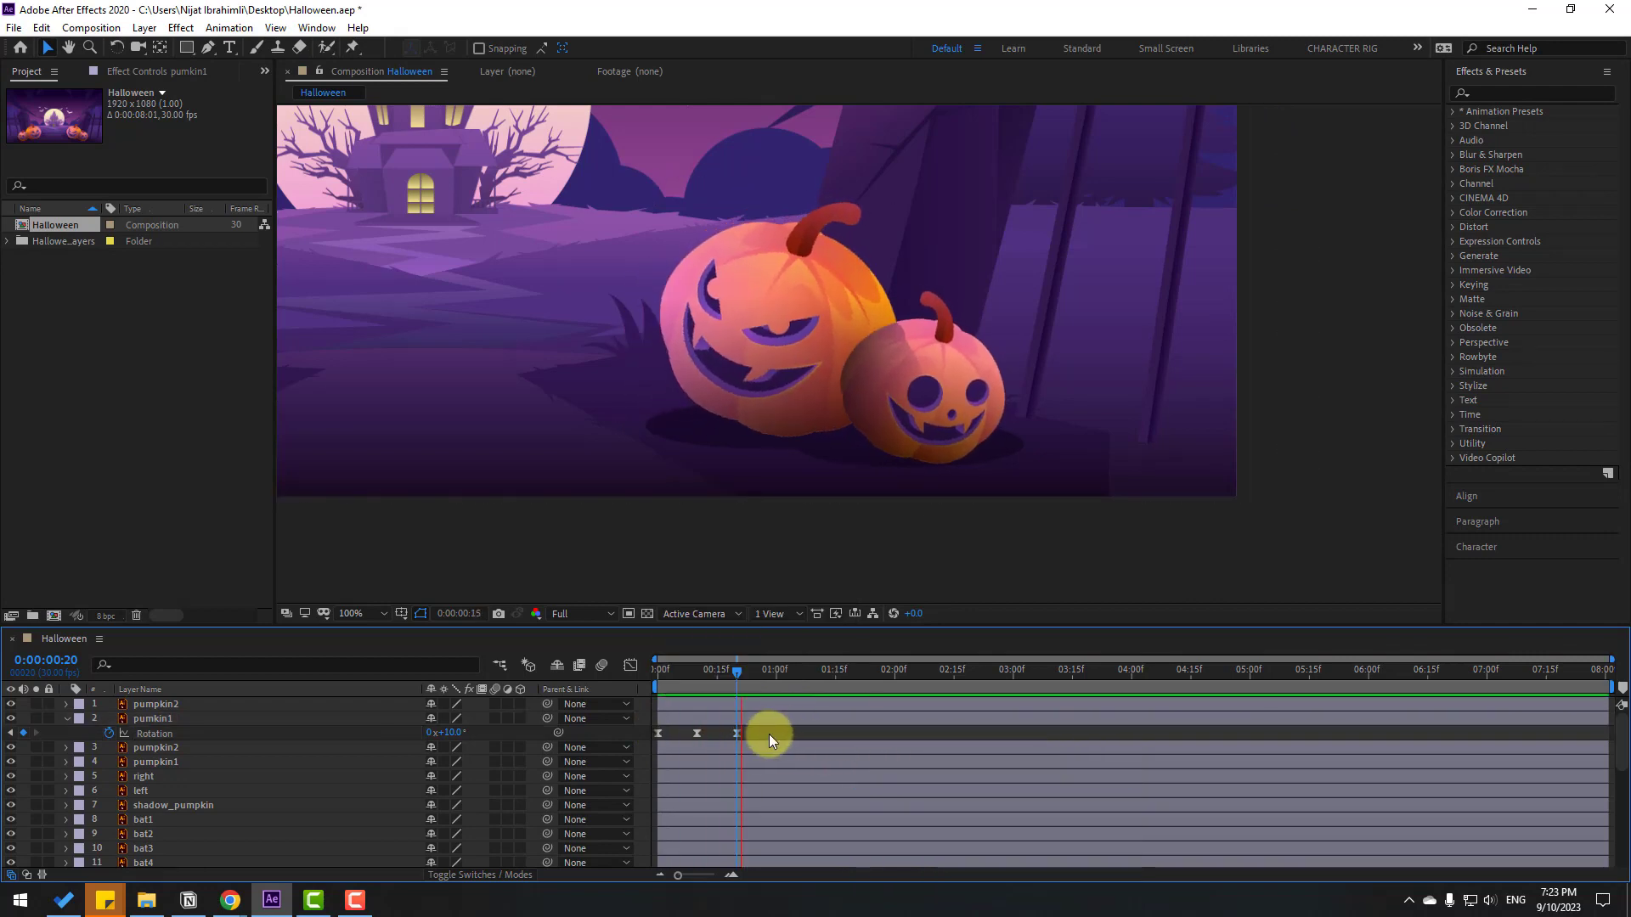
key(space)
Reveal the pumpkin2 keyframes for comparison and stretch the pumkin1 rotation keyframes so the last one falls at about 0:00:01:06
click(158, 704)
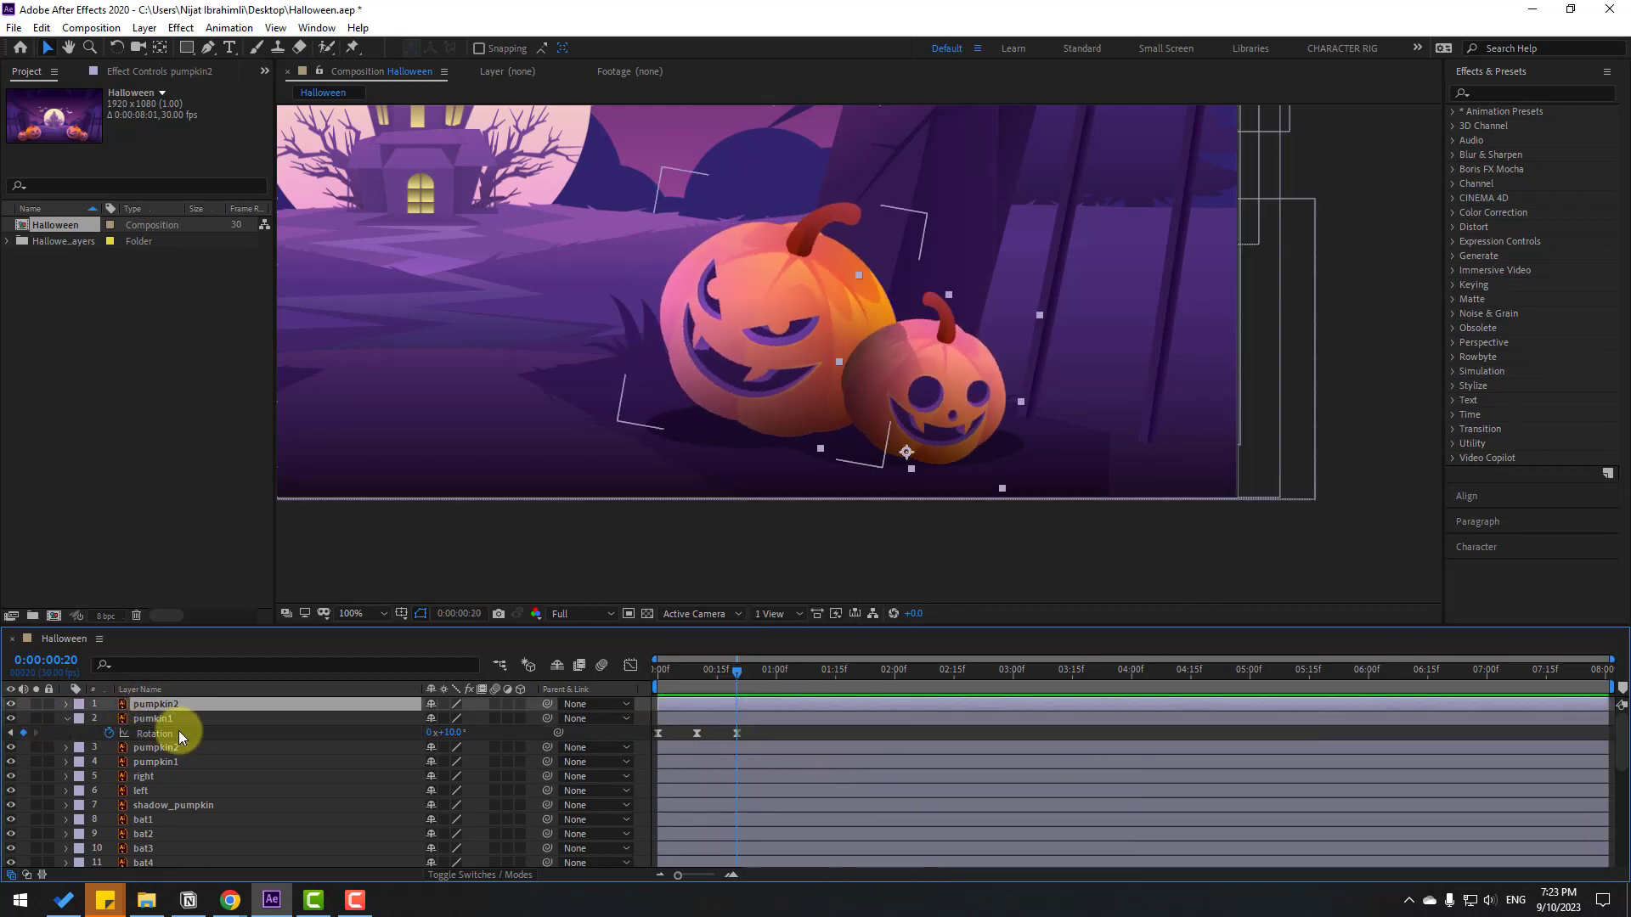
key(u)
click(760, 750)
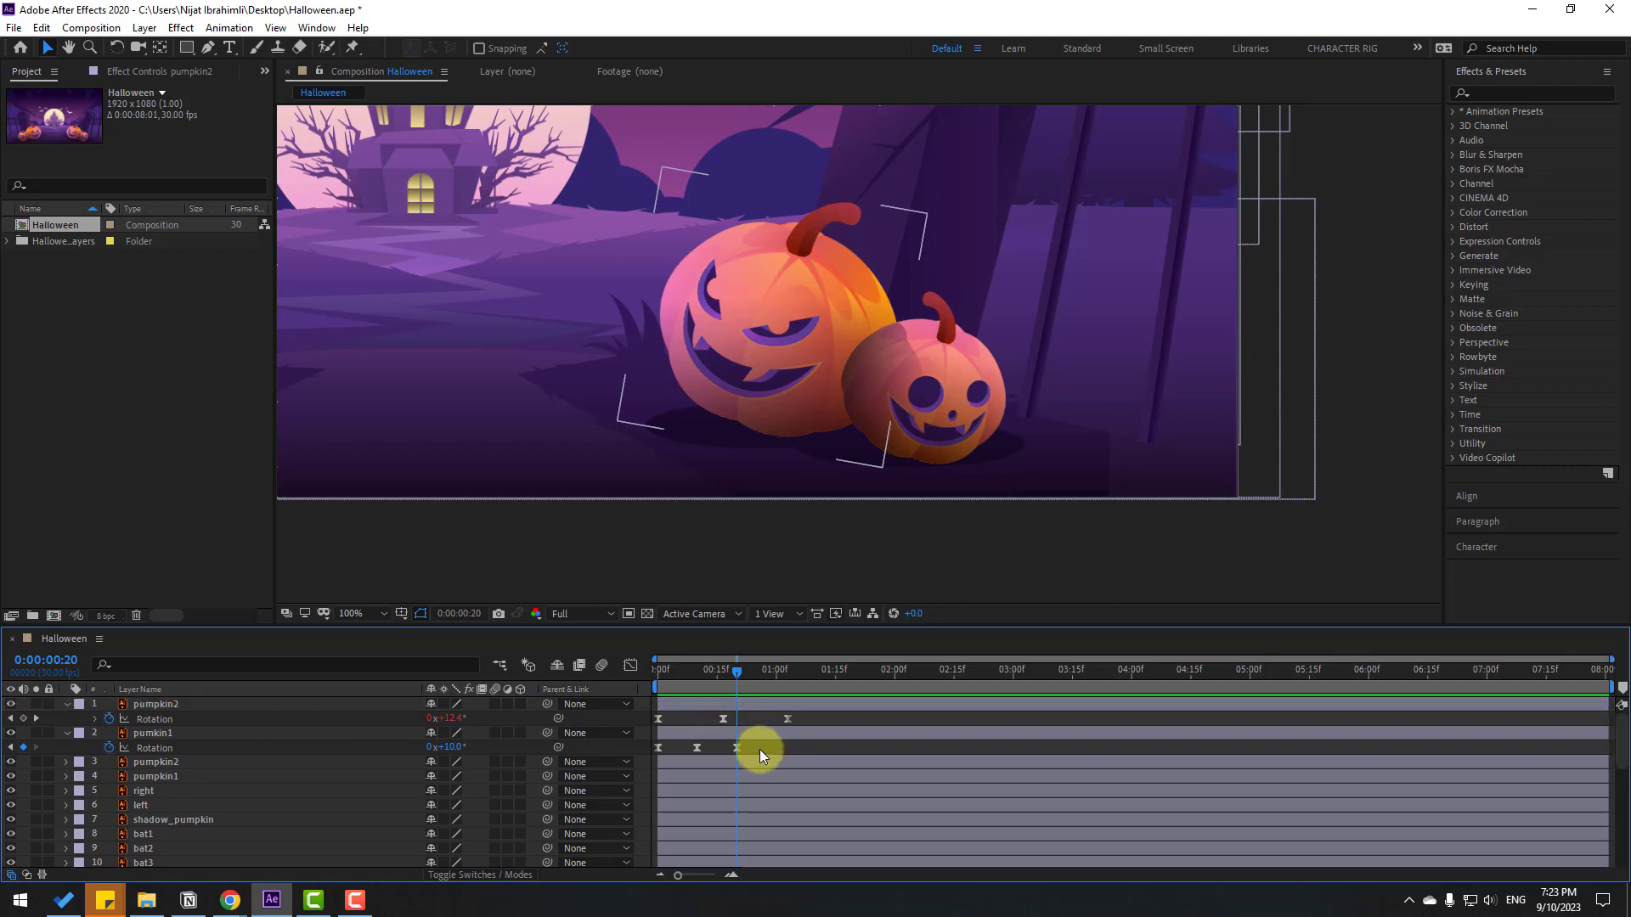
drag(759, 750, 638, 761)
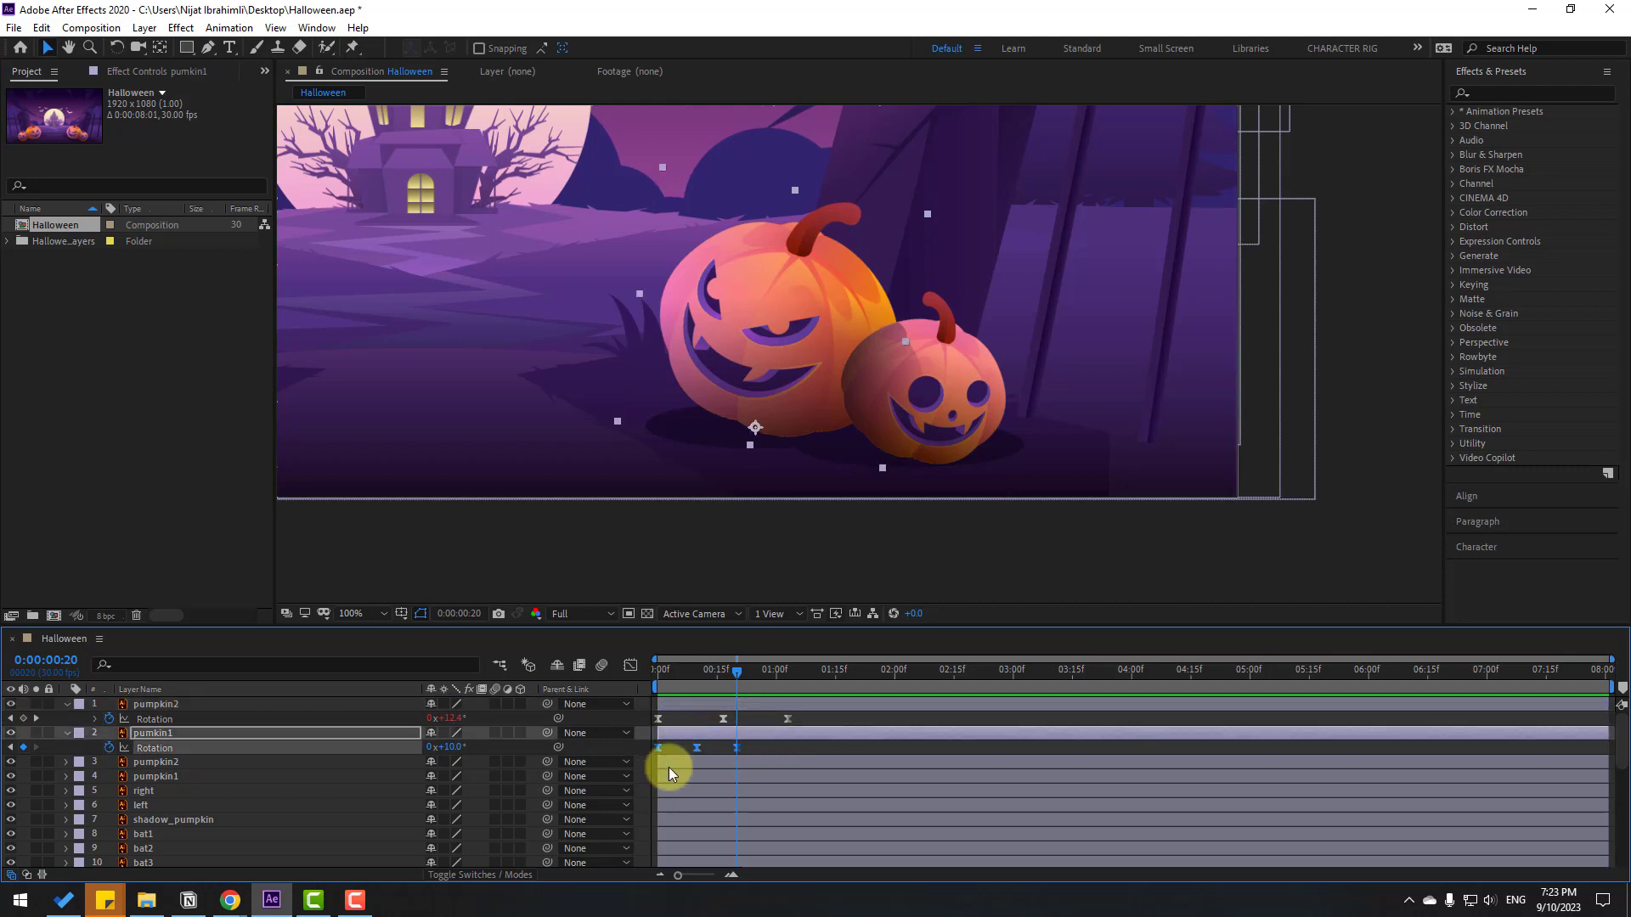
drag(736, 748, 804, 754)
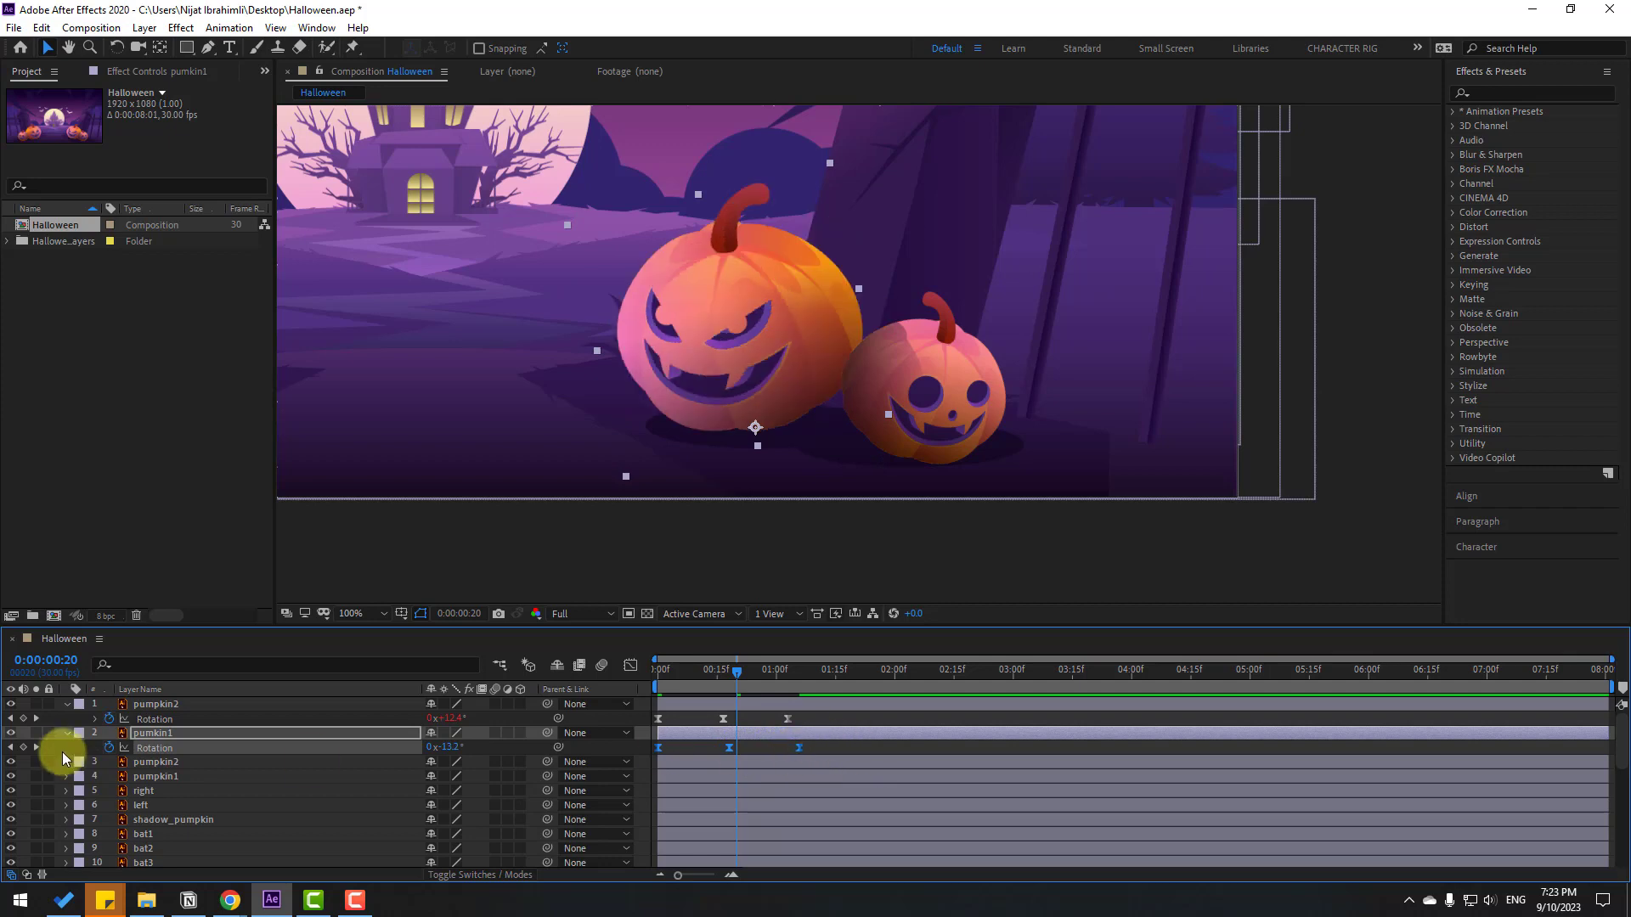
Add the expression loopOutDuration(type = "cycle", duration = 0) to the pumkin1 layer's rotation and preview both rocking pumpkins
alt+click(110, 748)
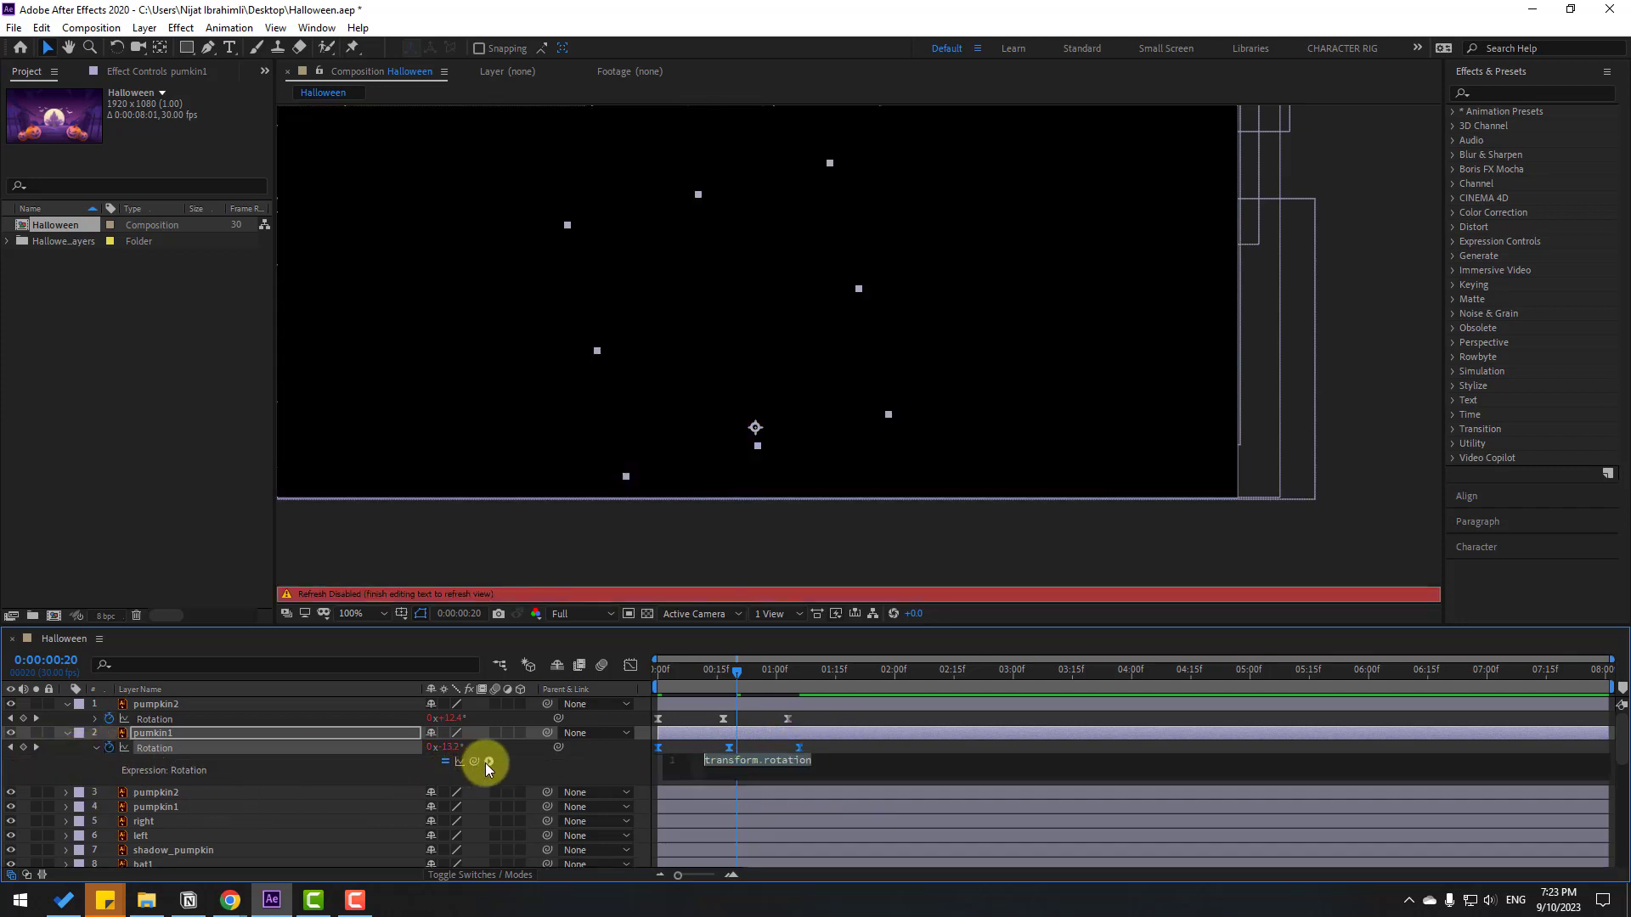
click(489, 761)
mouse_move(594, 659)
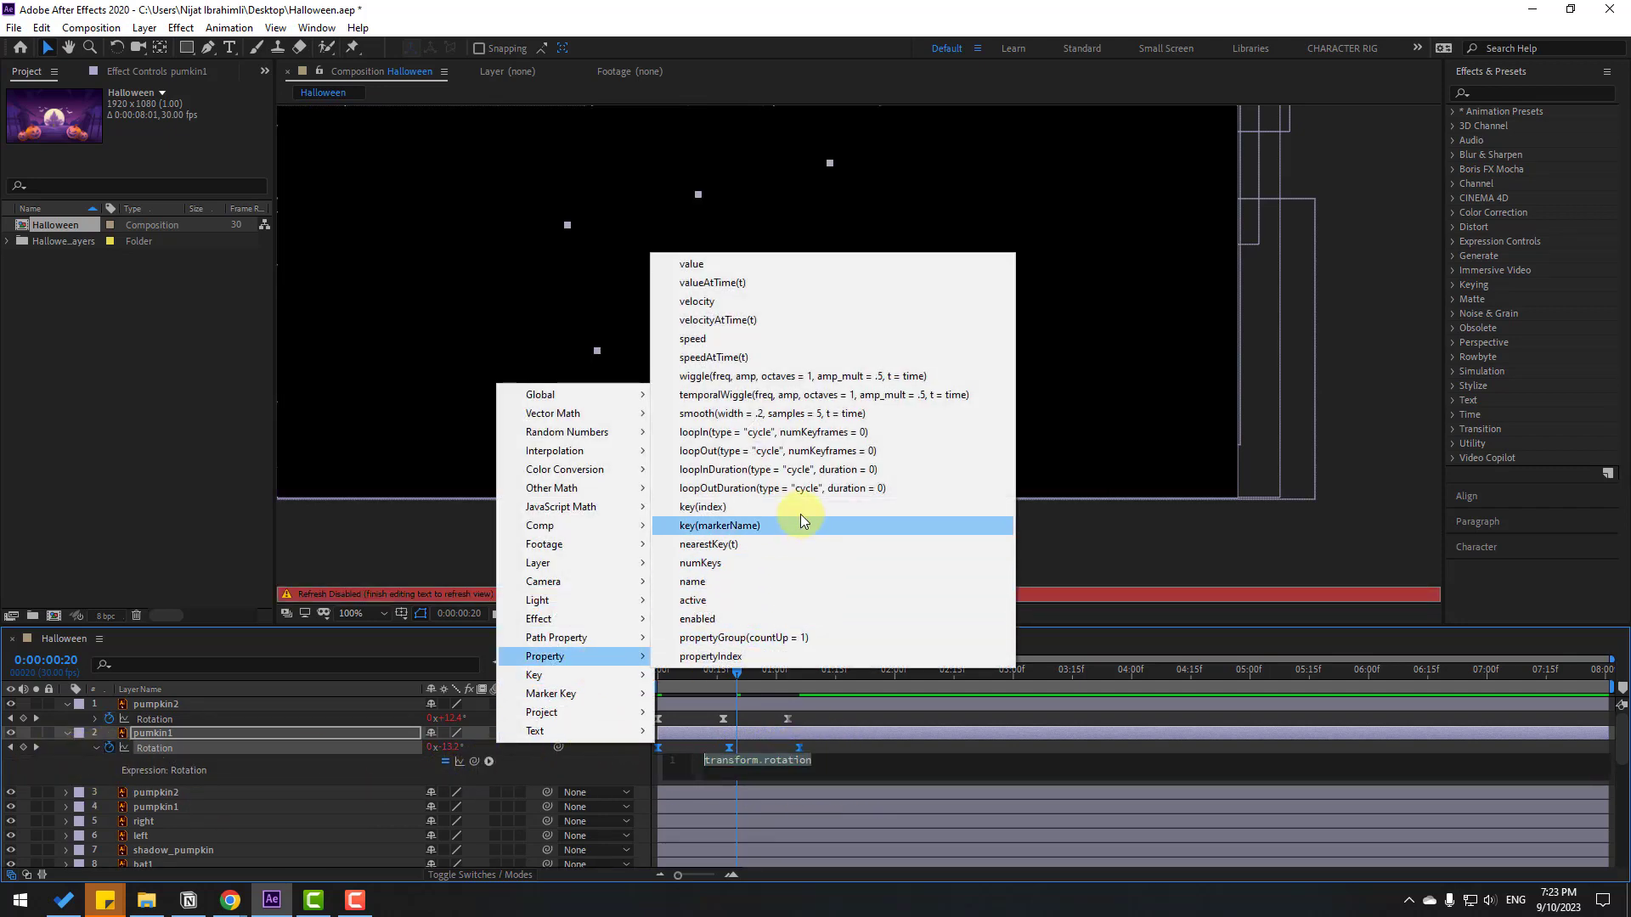
click(817, 496)
double_click(868, 762)
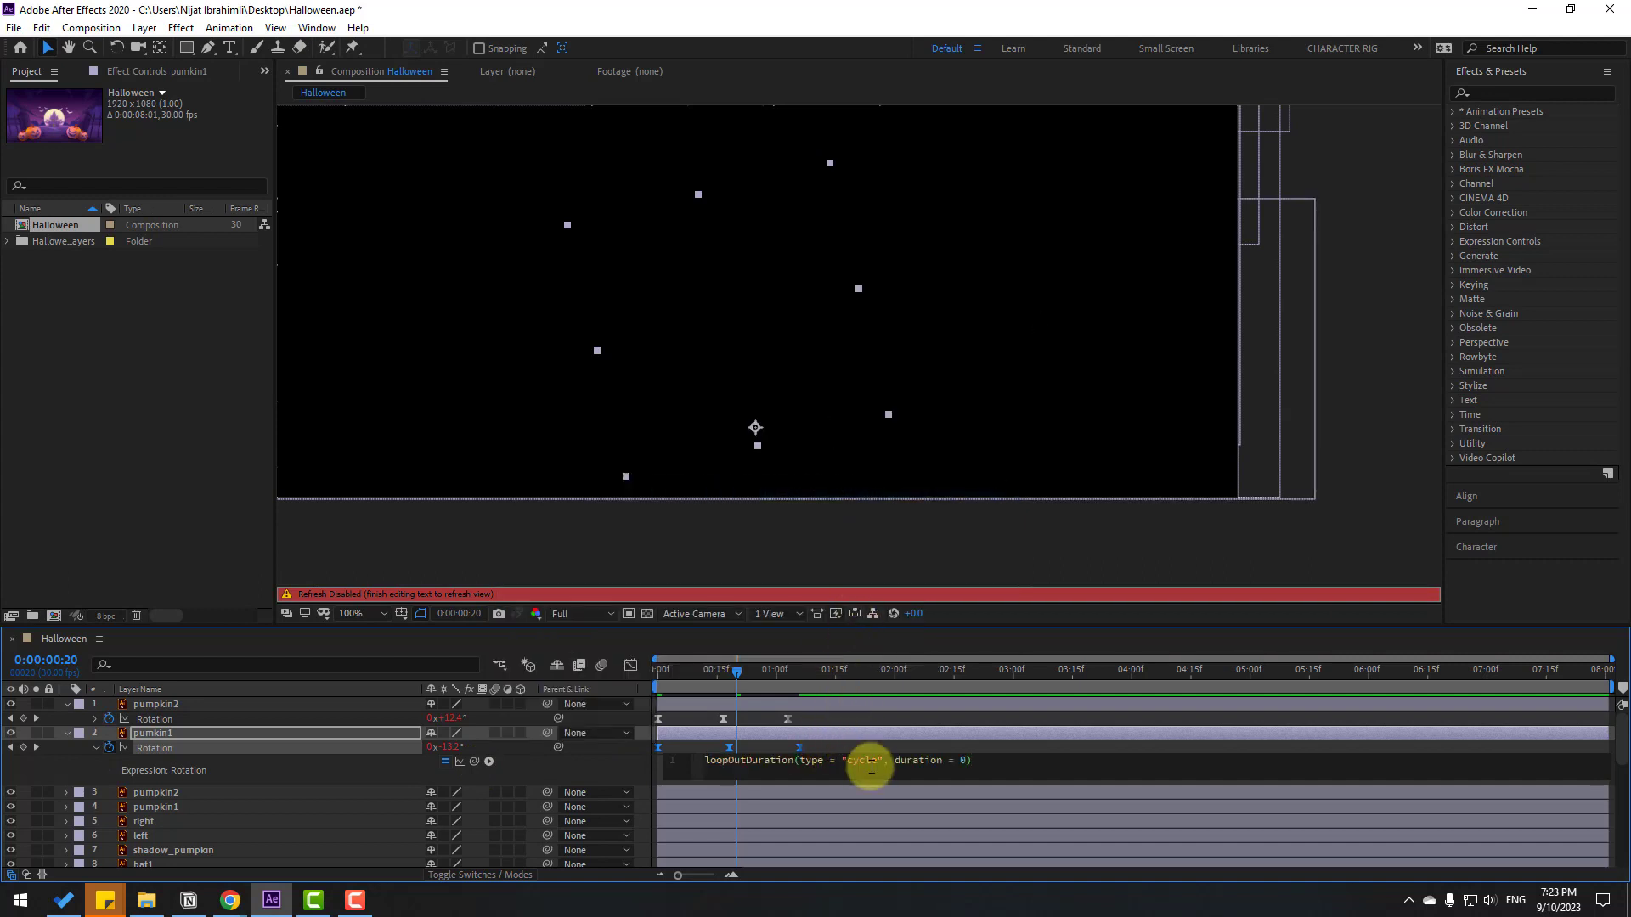
click(829, 747)
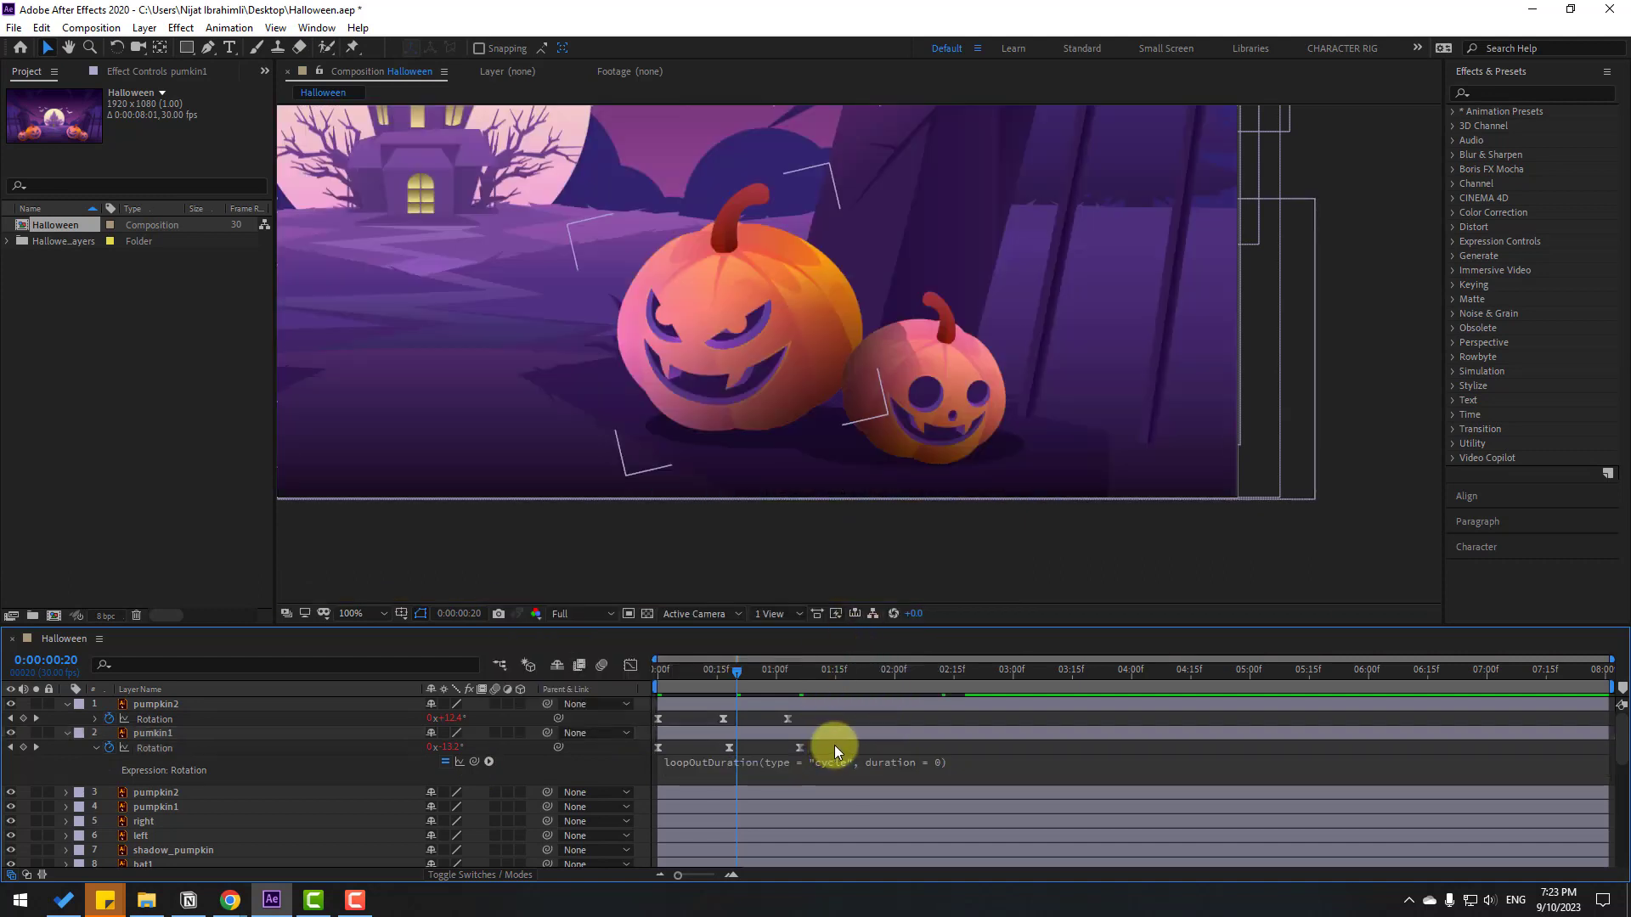
key(space)
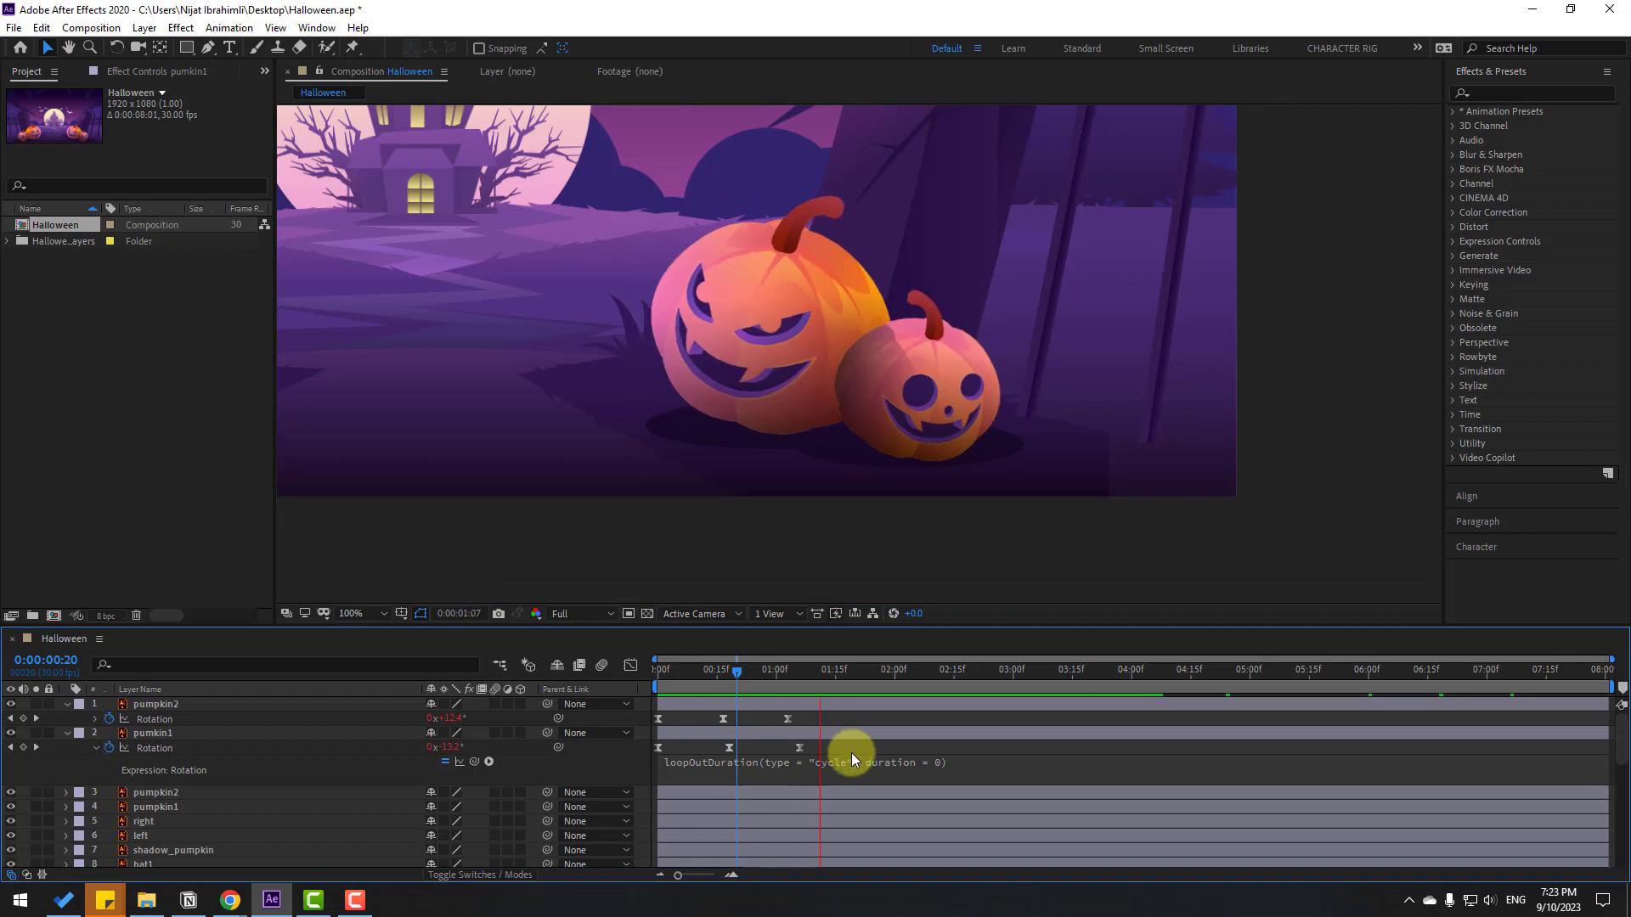
click(741, 669)
drag(741, 671, 518, 648)
scroll(679, 450, down, 1)
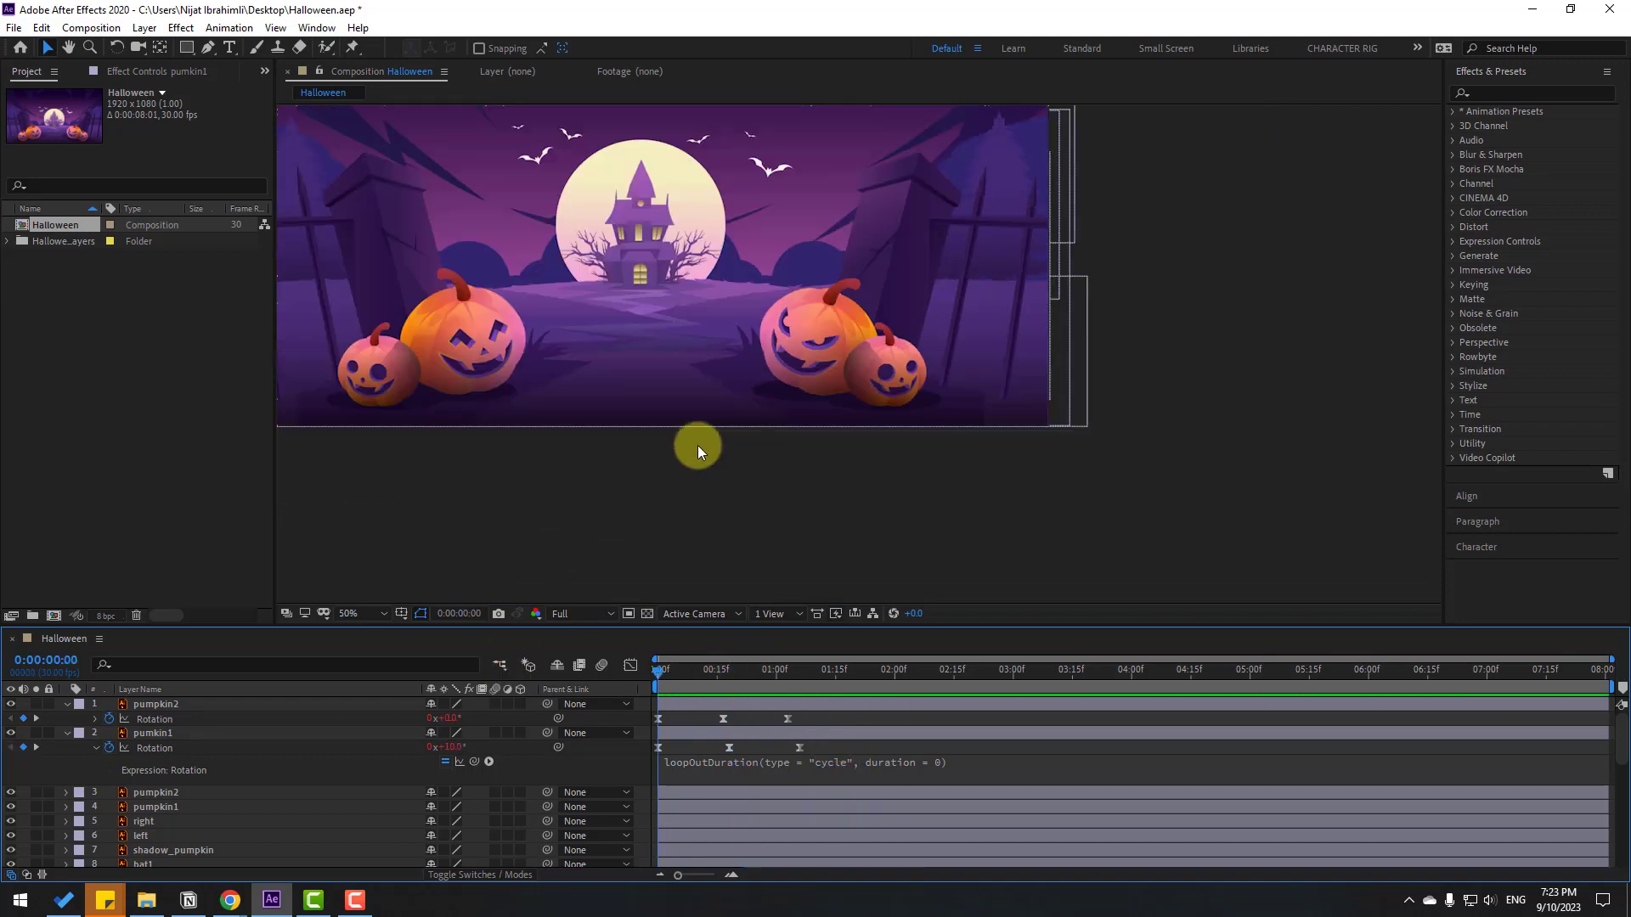
Copy pumkin1's three rotation keyframes and move the anchor point of the large left pumpkin1 layer to its base
drag(533, 490, 633, 511)
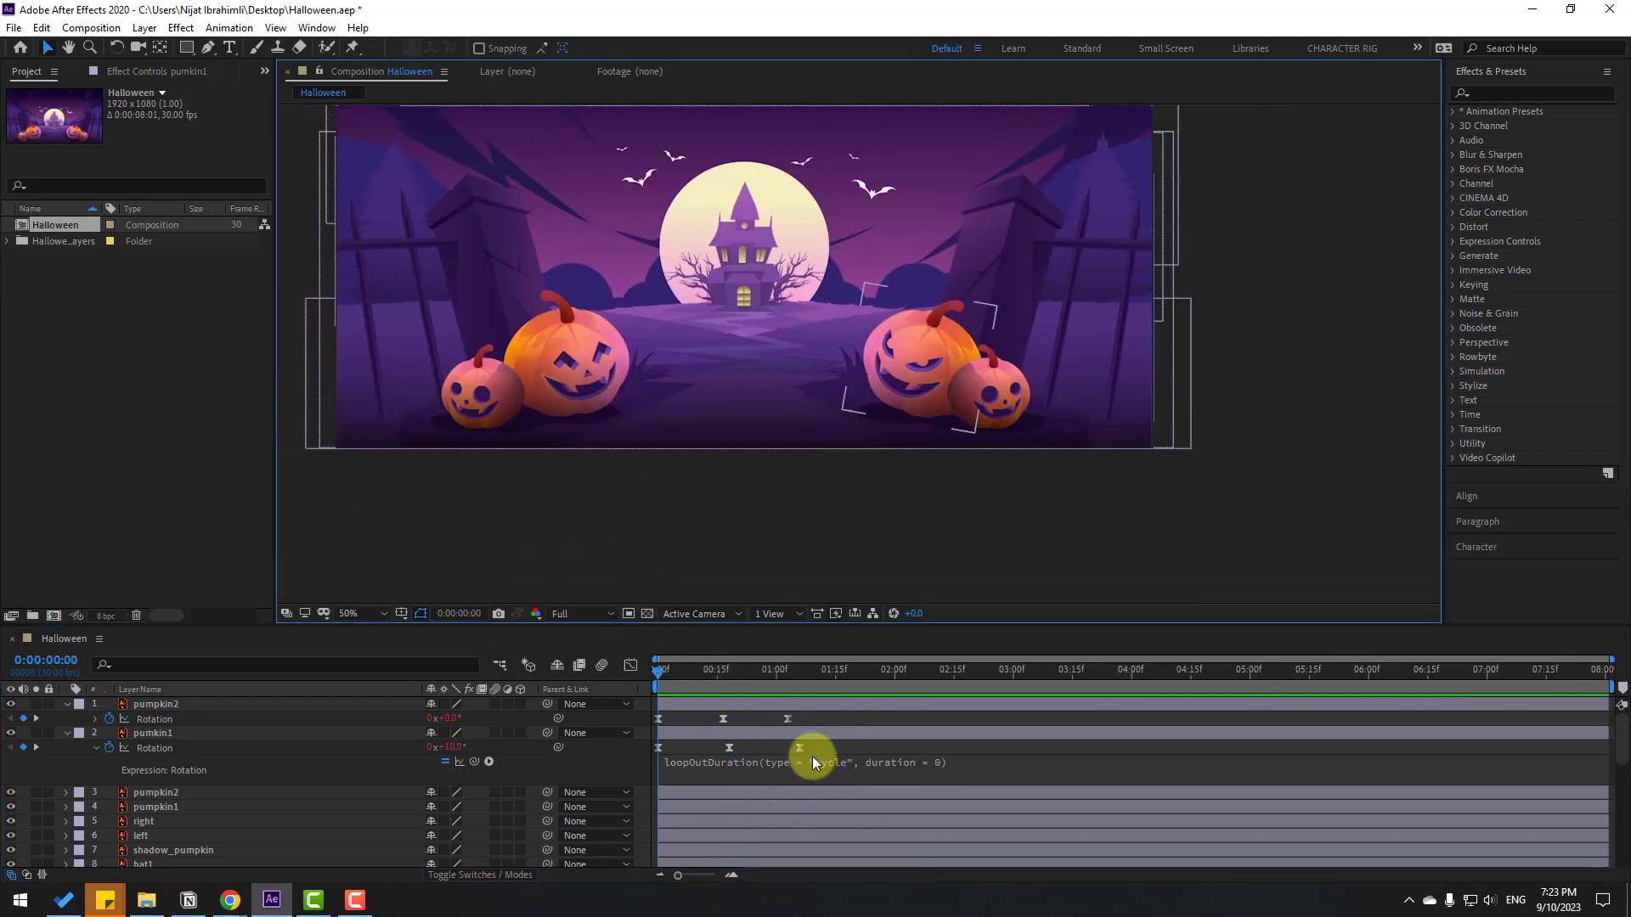
drag(820, 745, 769, 754)
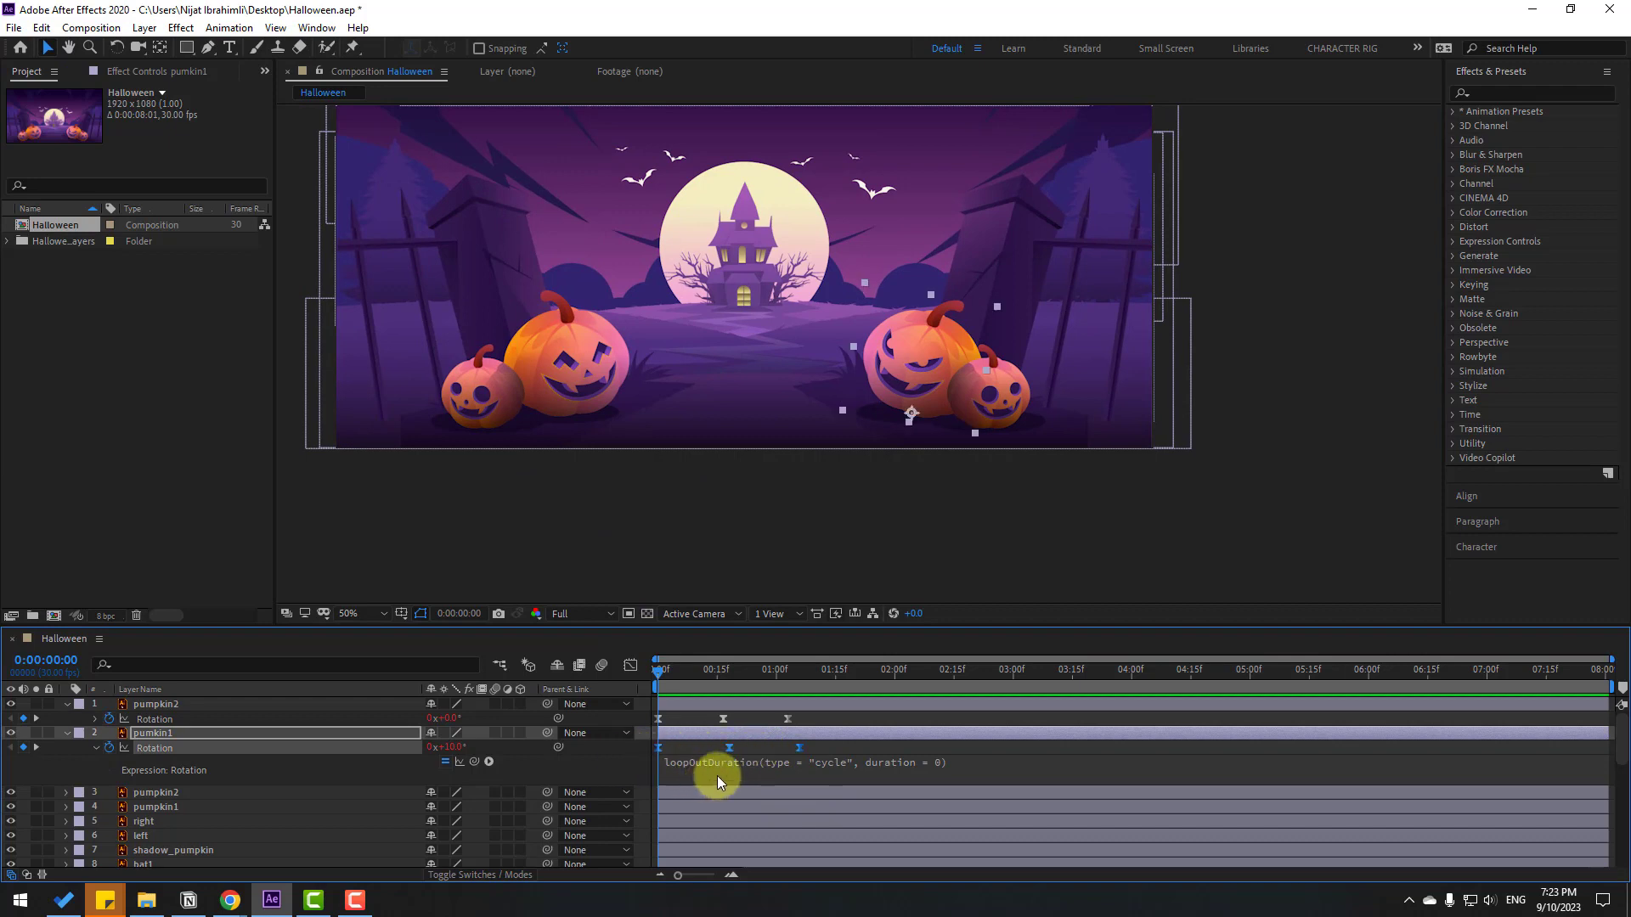
click(584, 359)
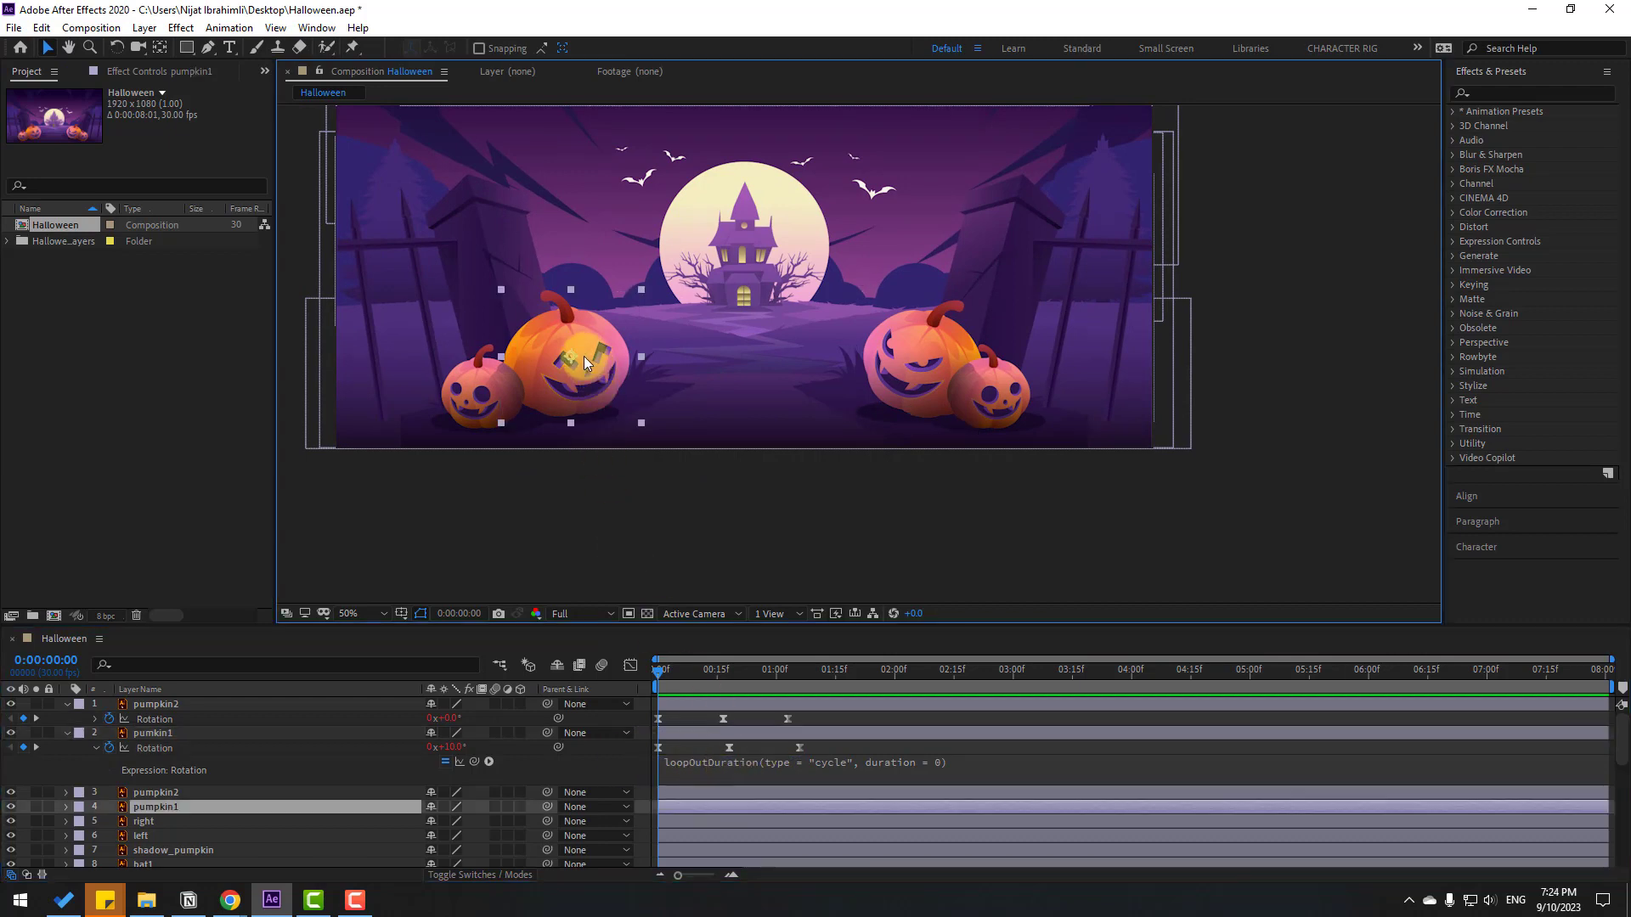
scroll(363, 771, down, 1)
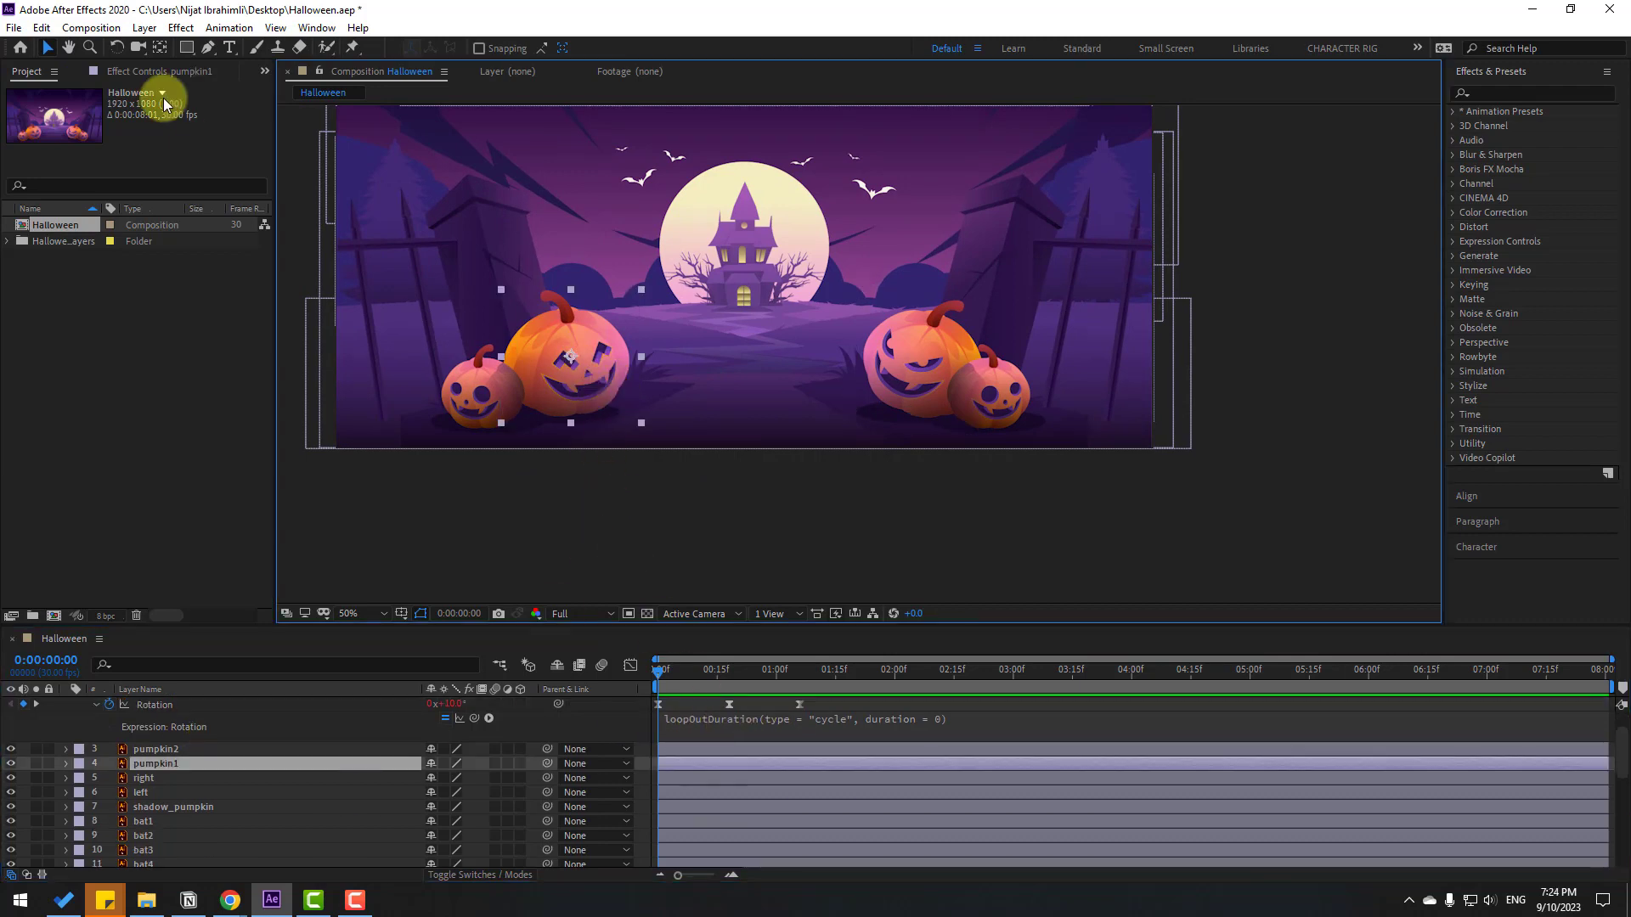
click(159, 47)
drag(561, 364, 564, 413)
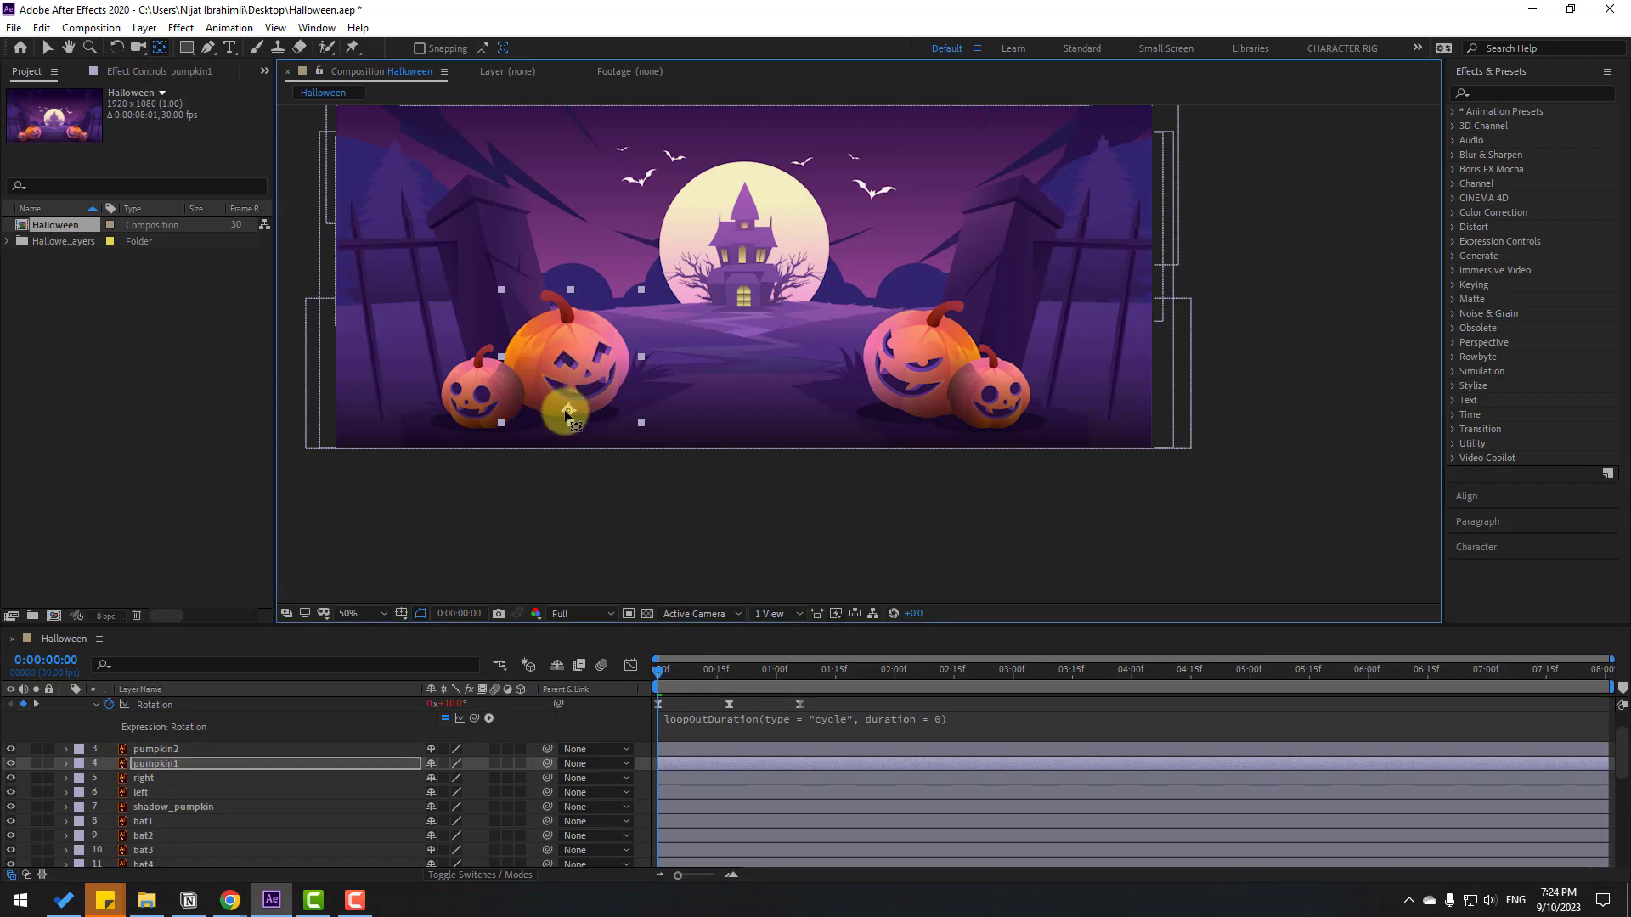
key(v)
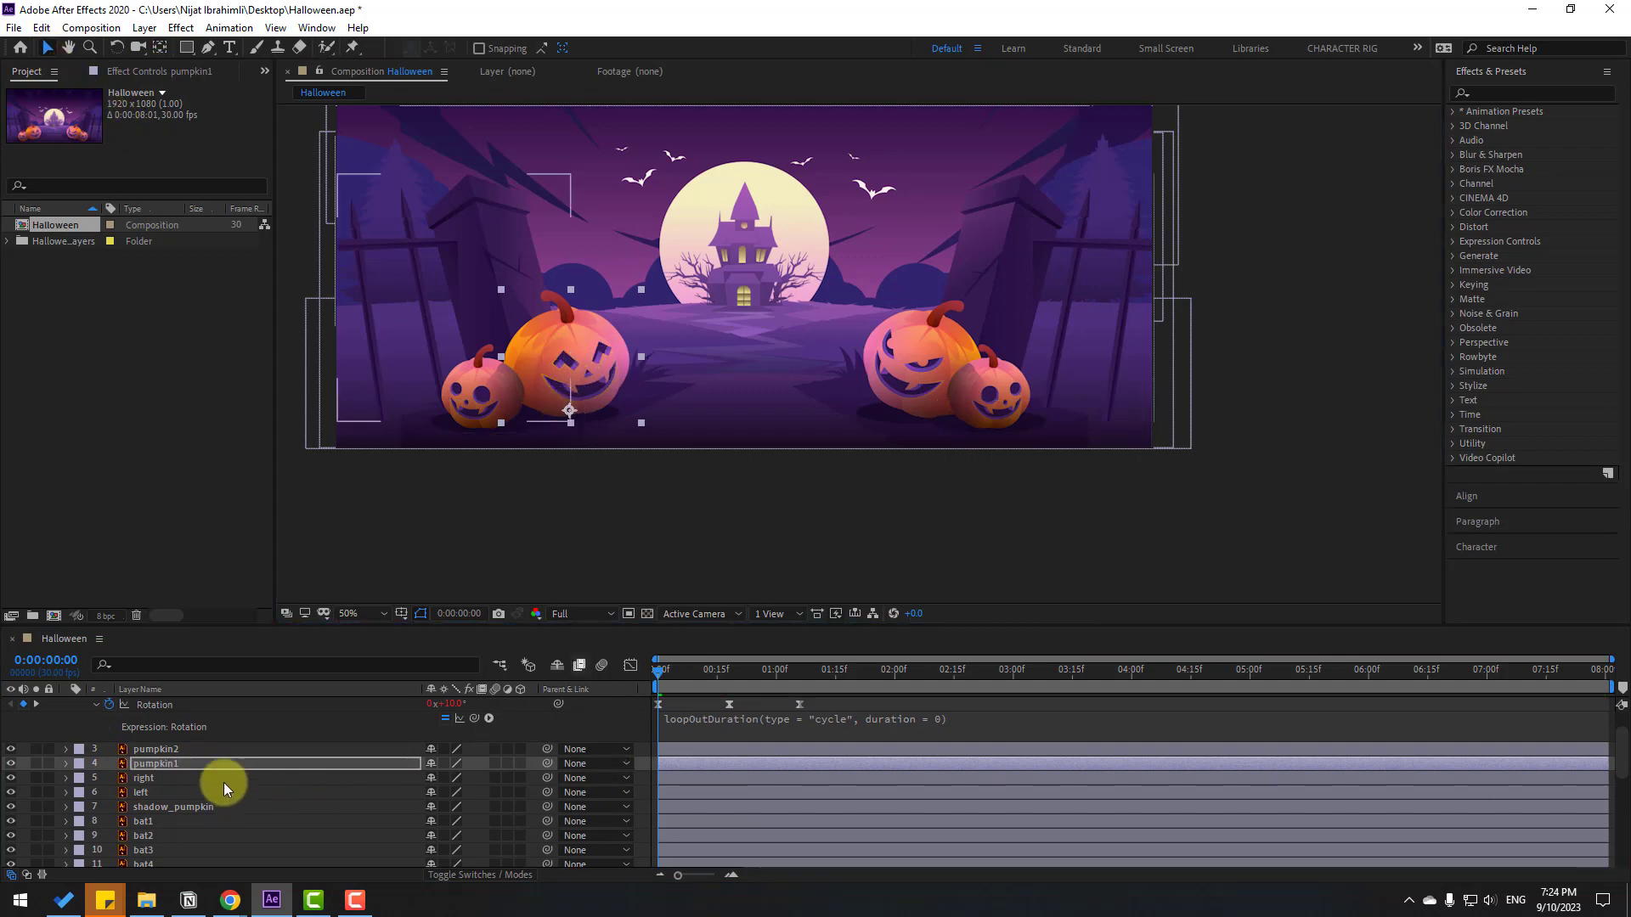
Paste the copied looping rotation onto the left pumpkin1 layer and preview the motion from the start
click(167, 763)
drag(661, 670, 624, 716)
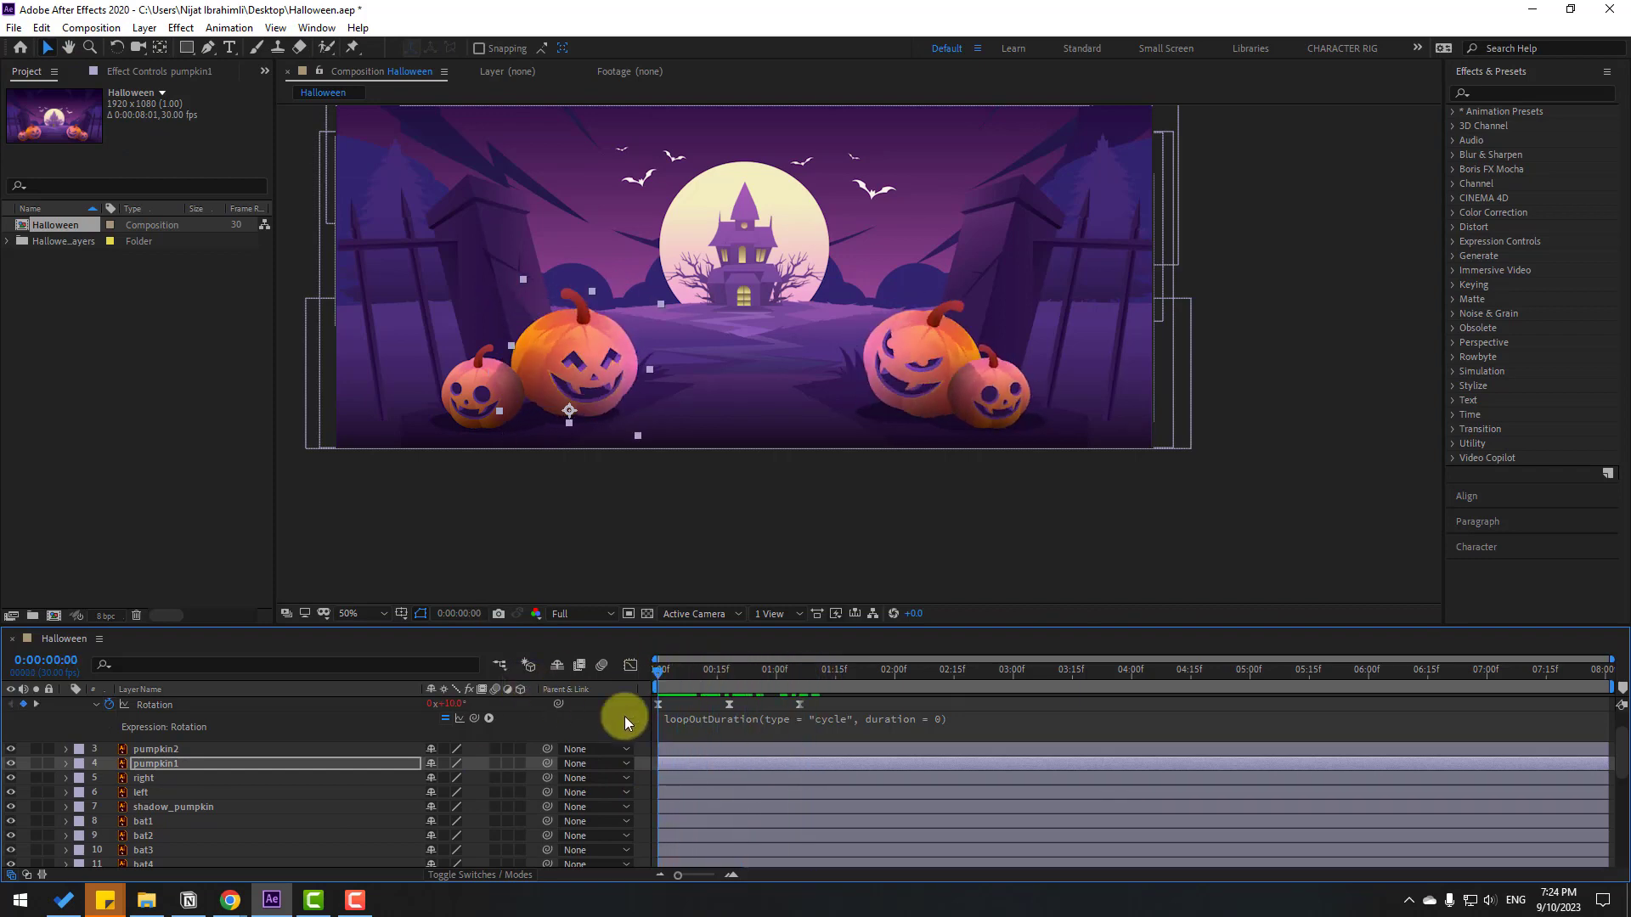
key(space)
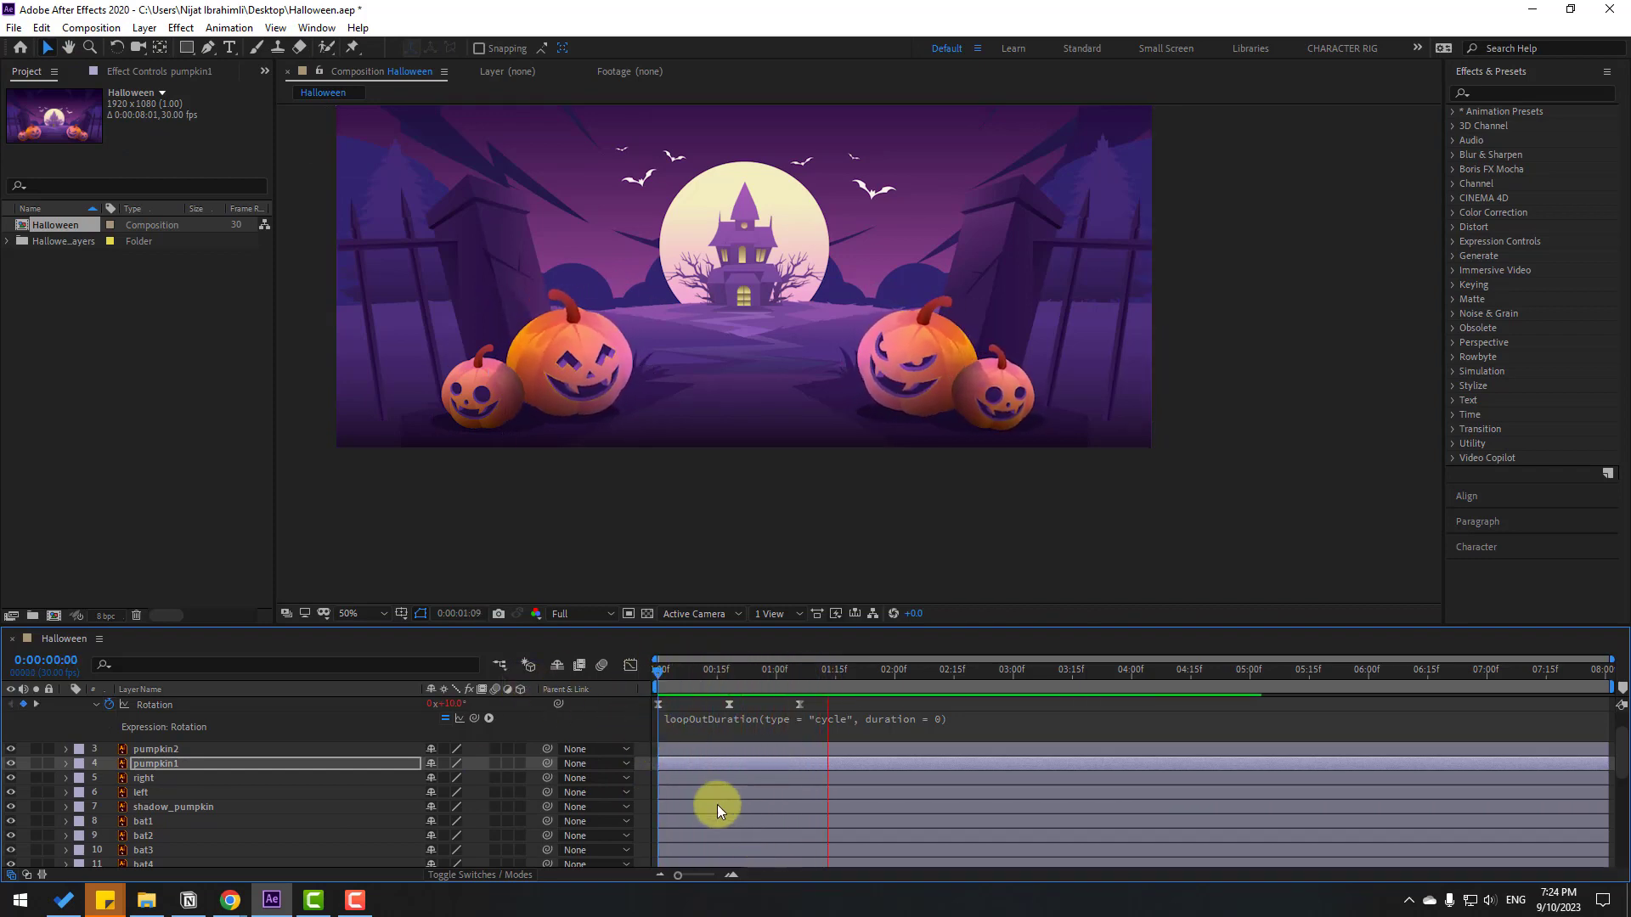
scroll(693, 801, up, 1)
key(space)
Copy the rotation keyframes of the small right pumpkin2, collapse both animated layers and select the small left pumpkin2
drag(810, 718, 653, 722)
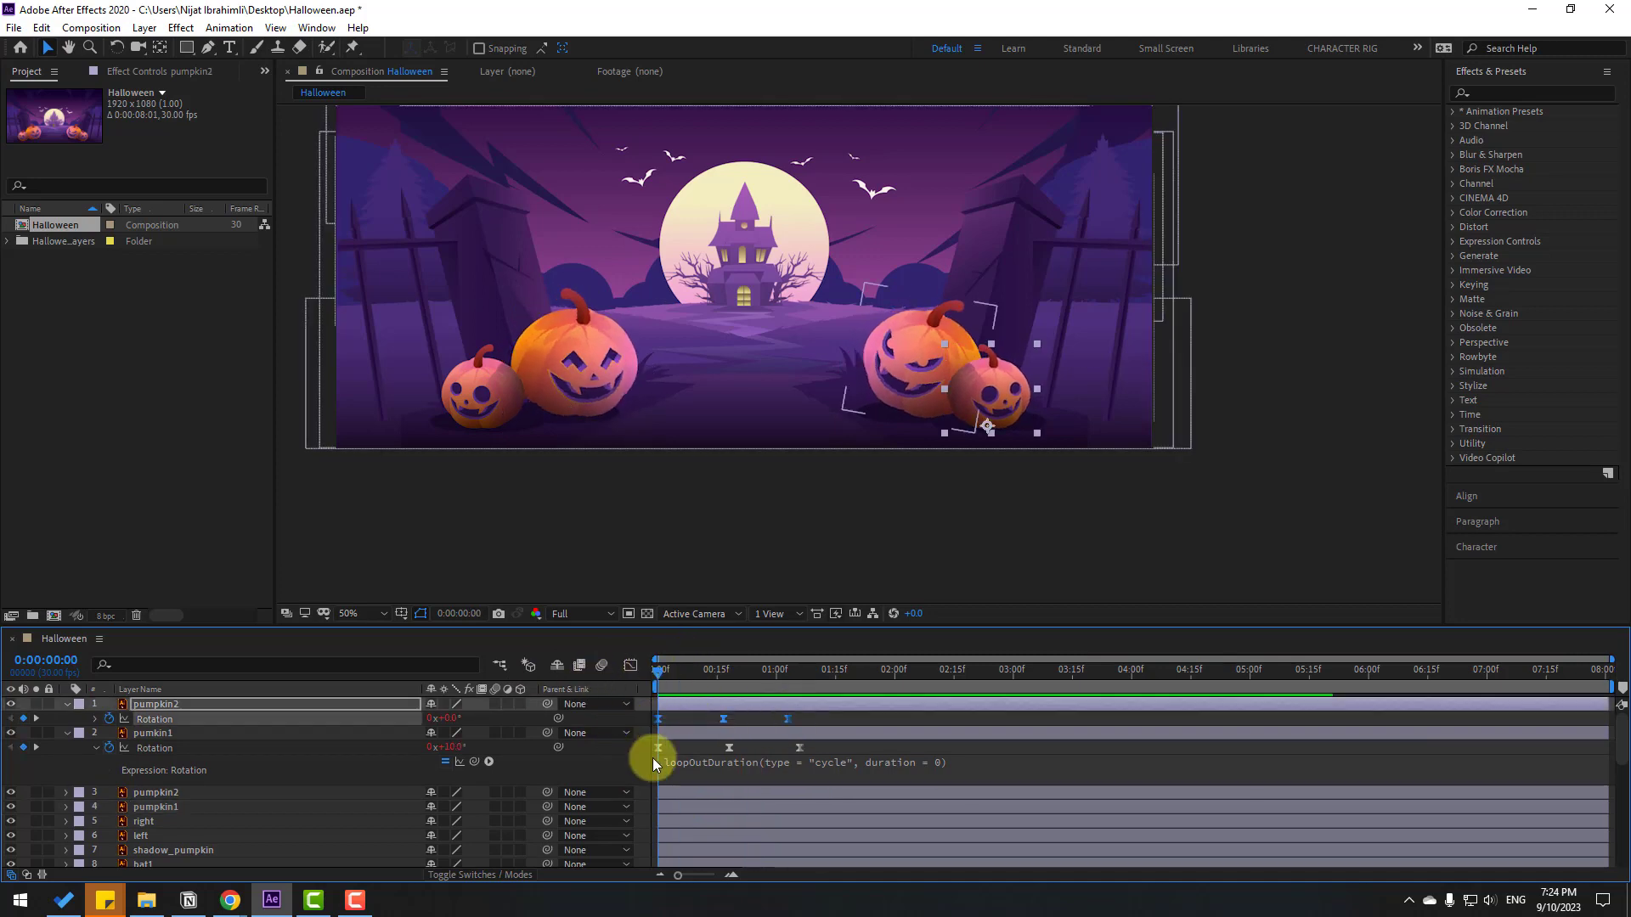
click(65, 704)
click(65, 719)
click(466, 399)
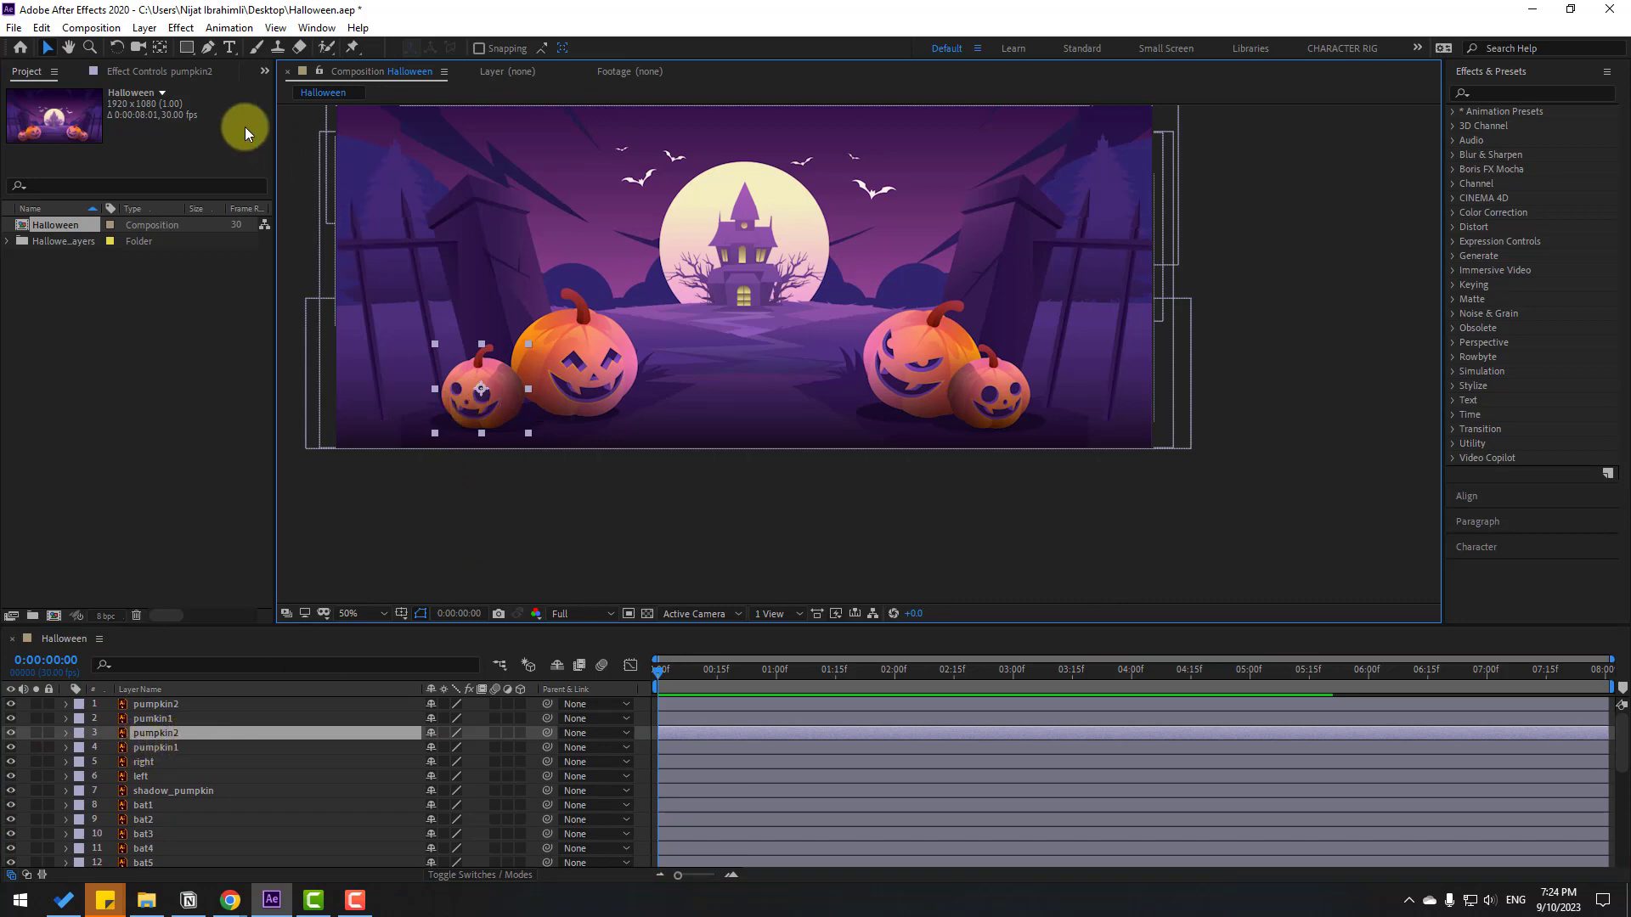
Move the small left pumpkin's anchor point to its base, paste the copied rotation keyframes onto it and preview
click(159, 47)
drag(485, 418, 489, 423)
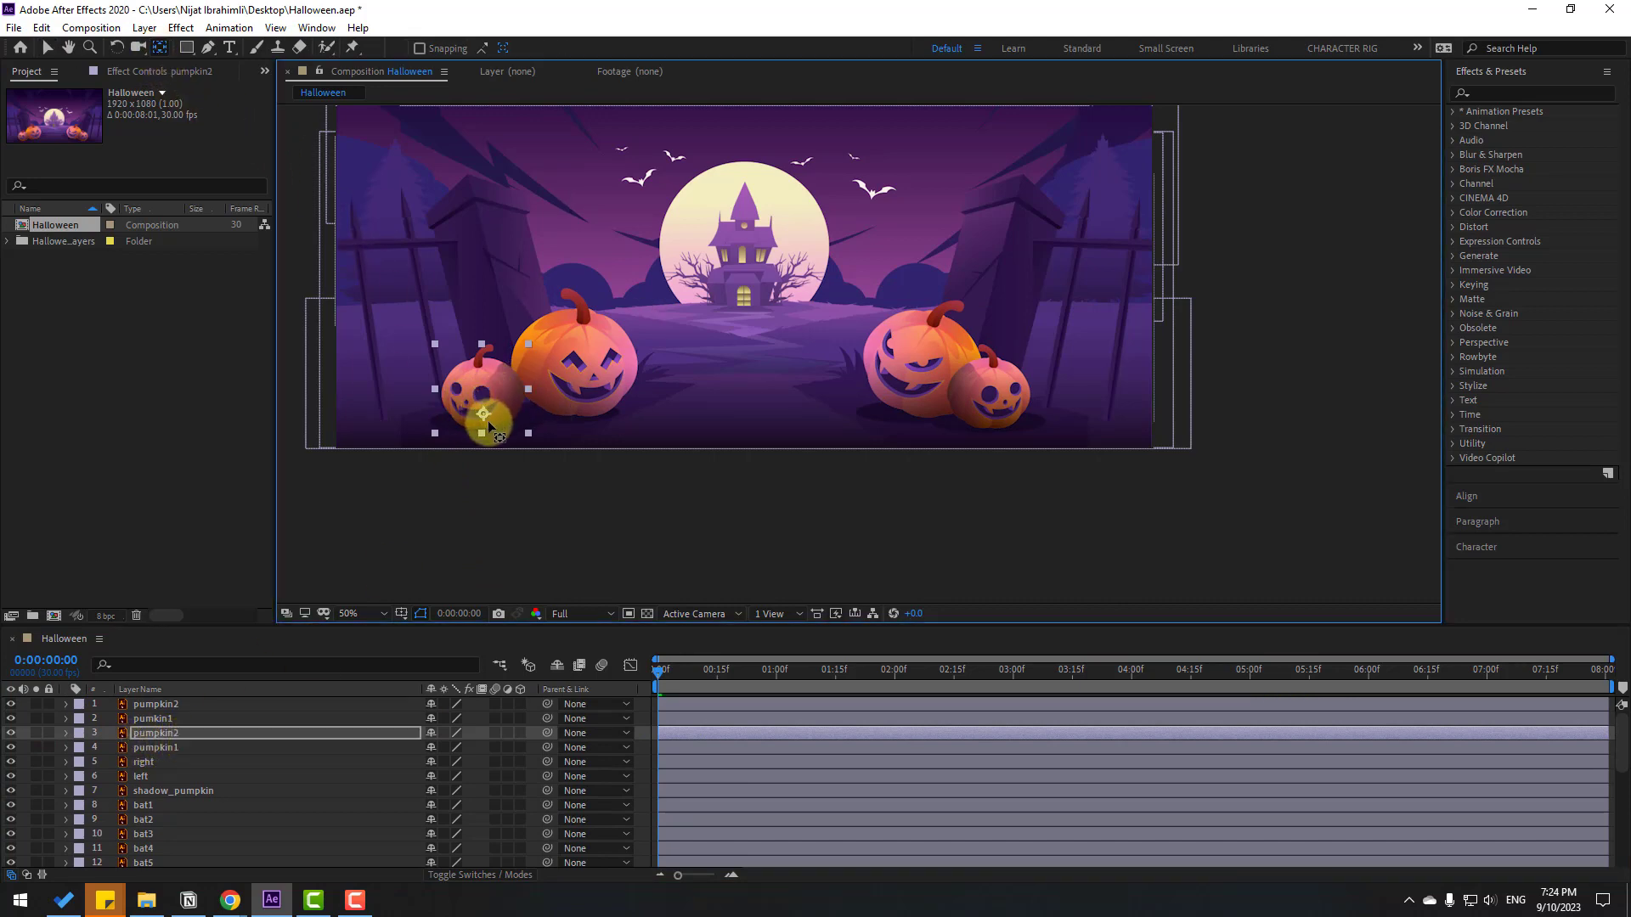
click(48, 51)
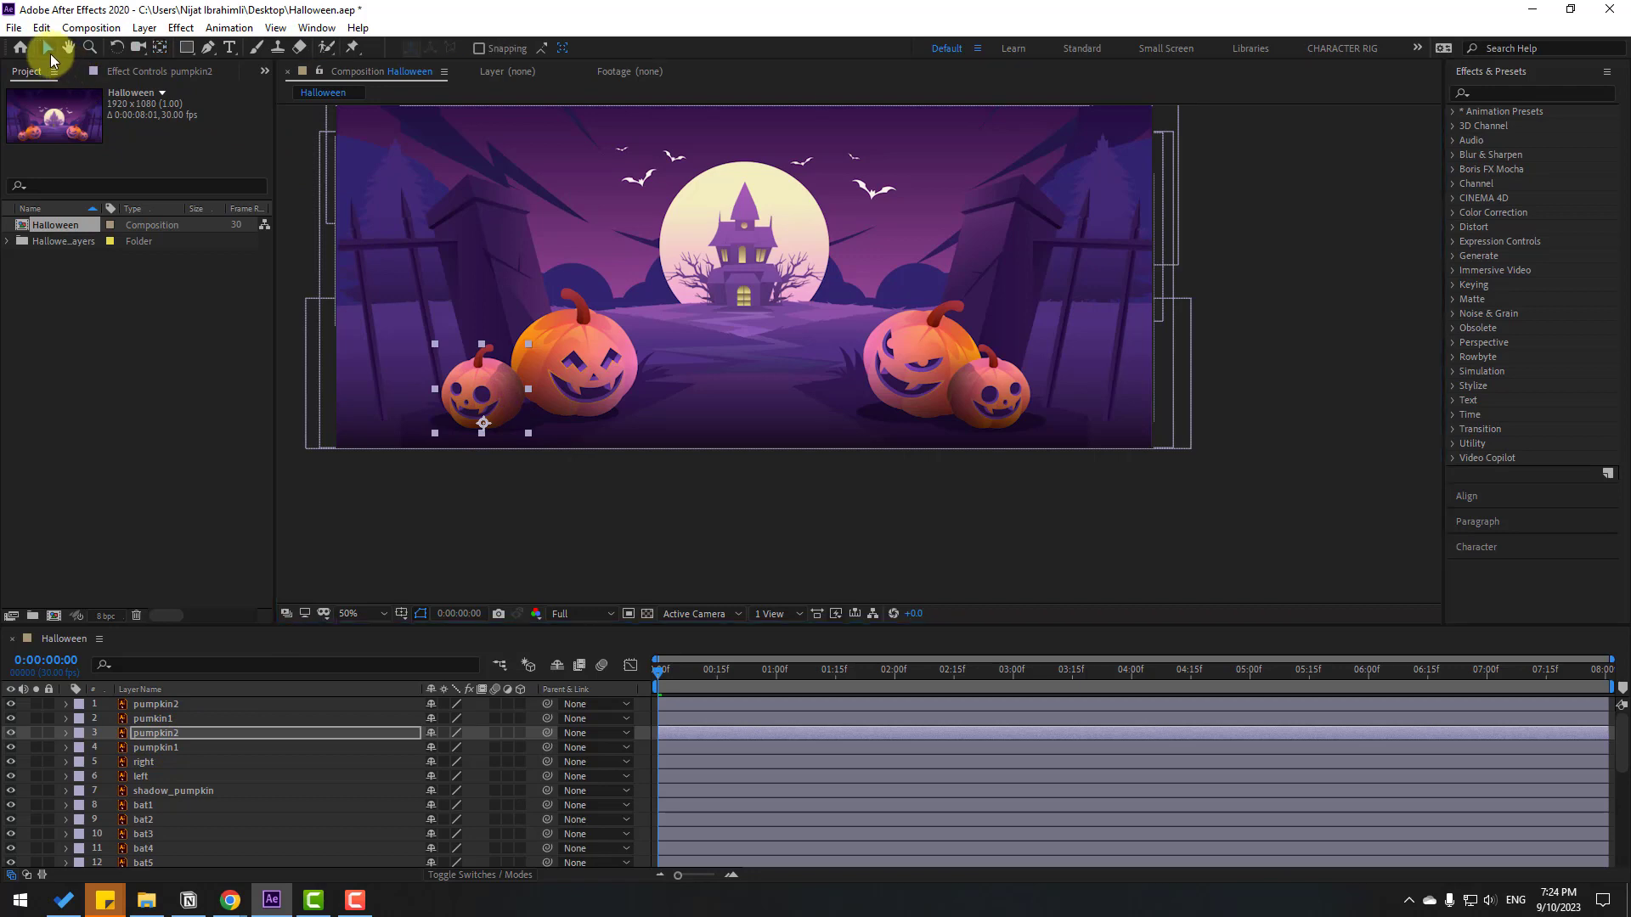
key(space)
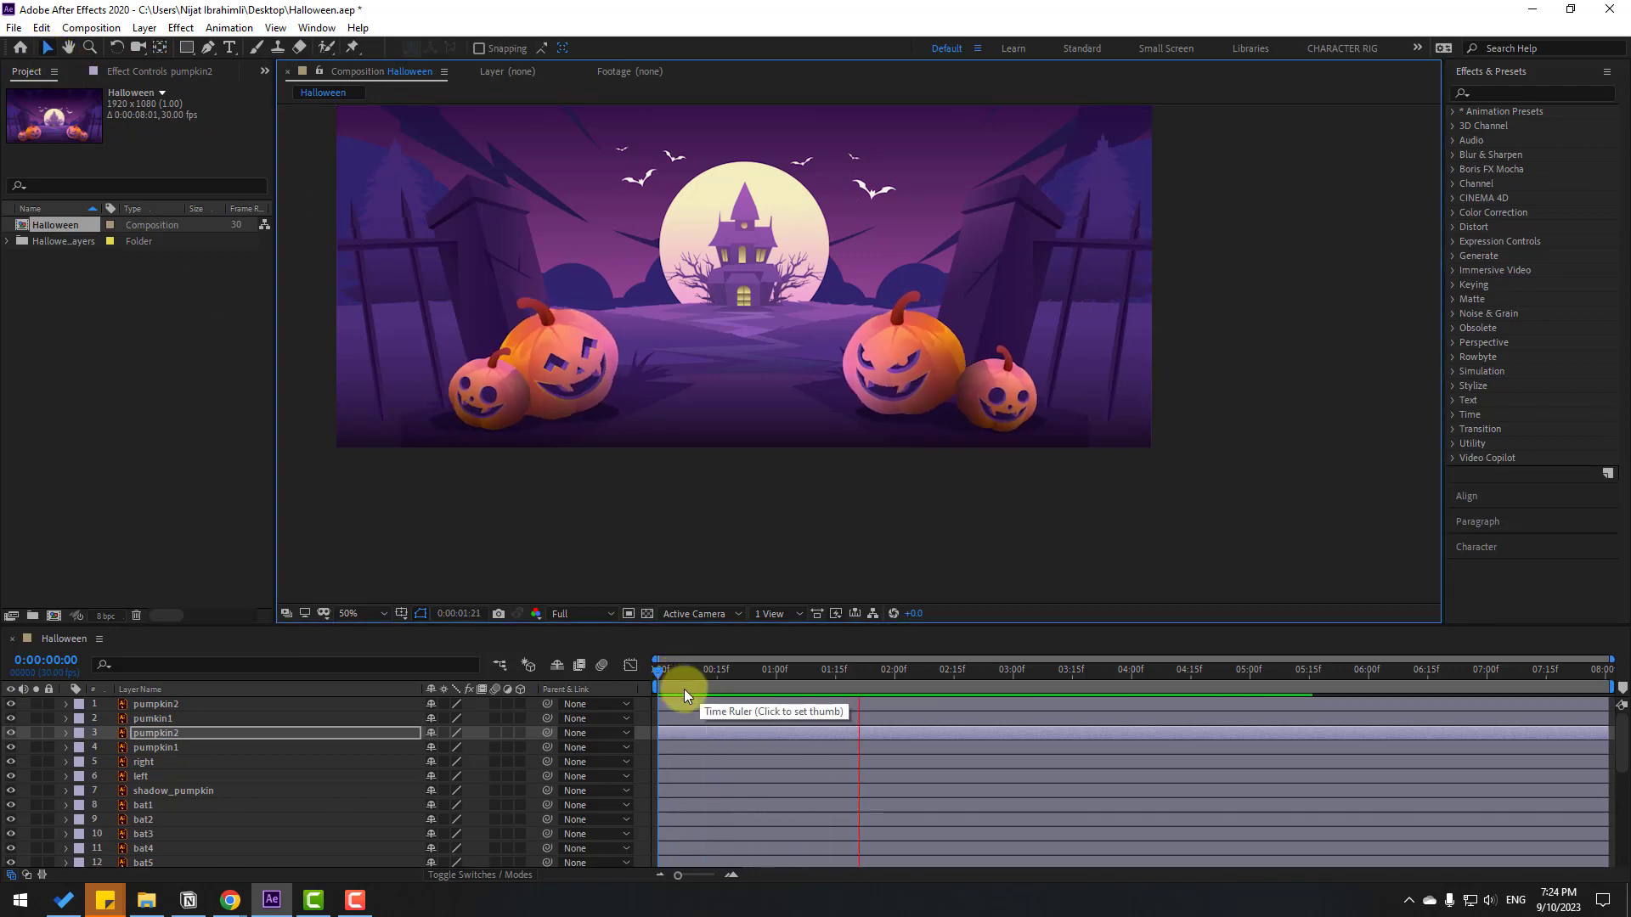
drag(709, 692, 556, 696)
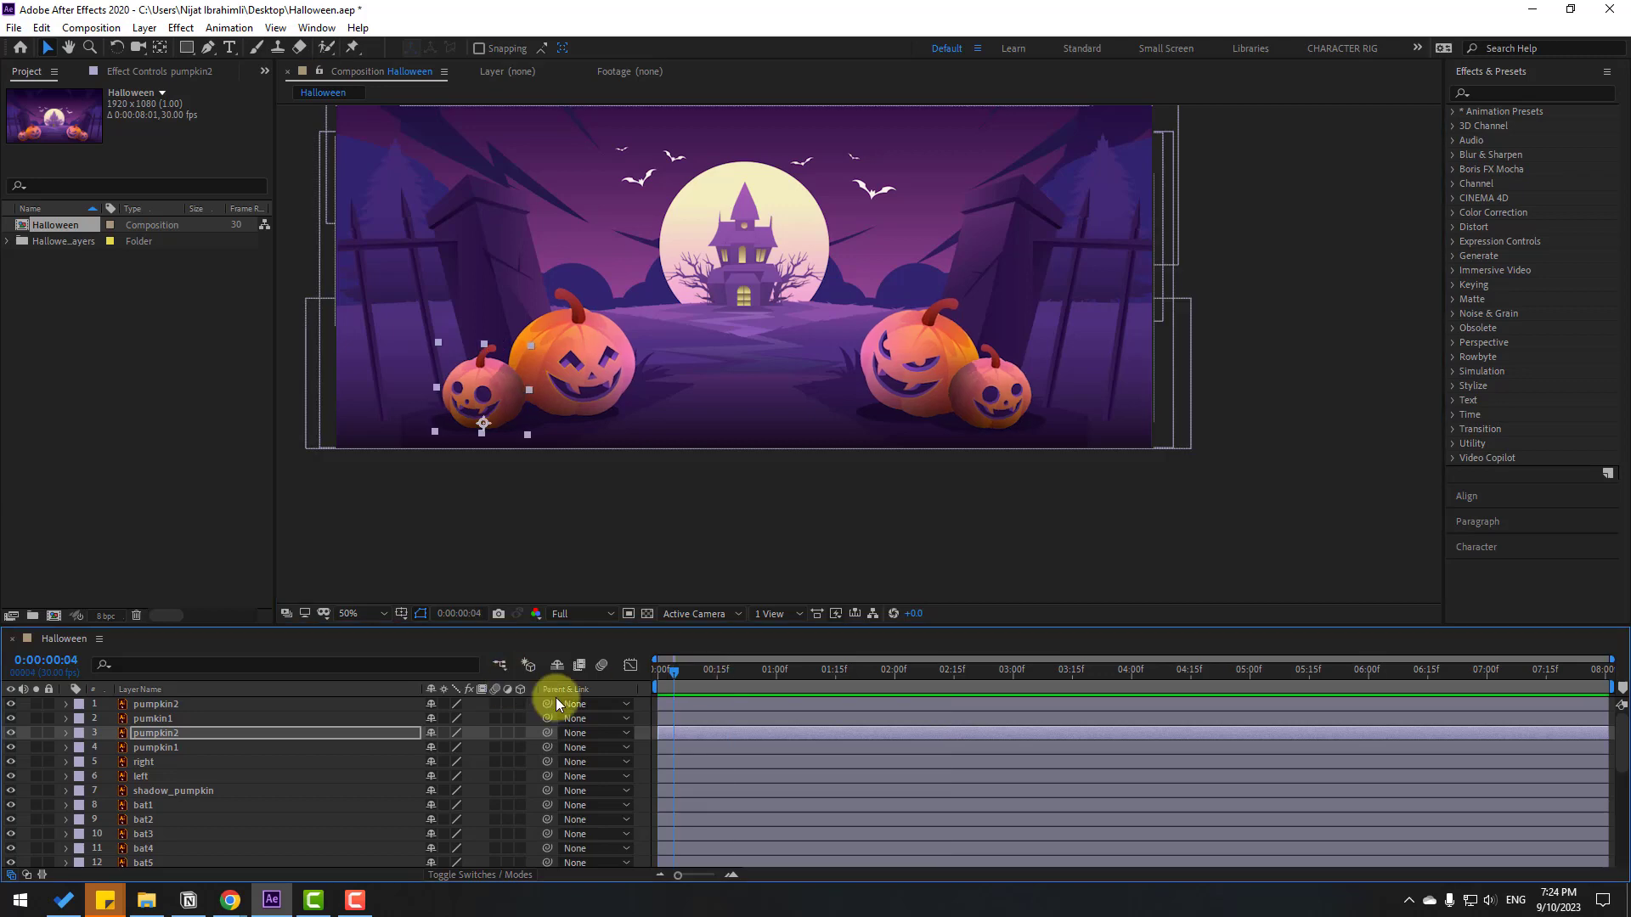
click(152, 763)
key(shift+slash)
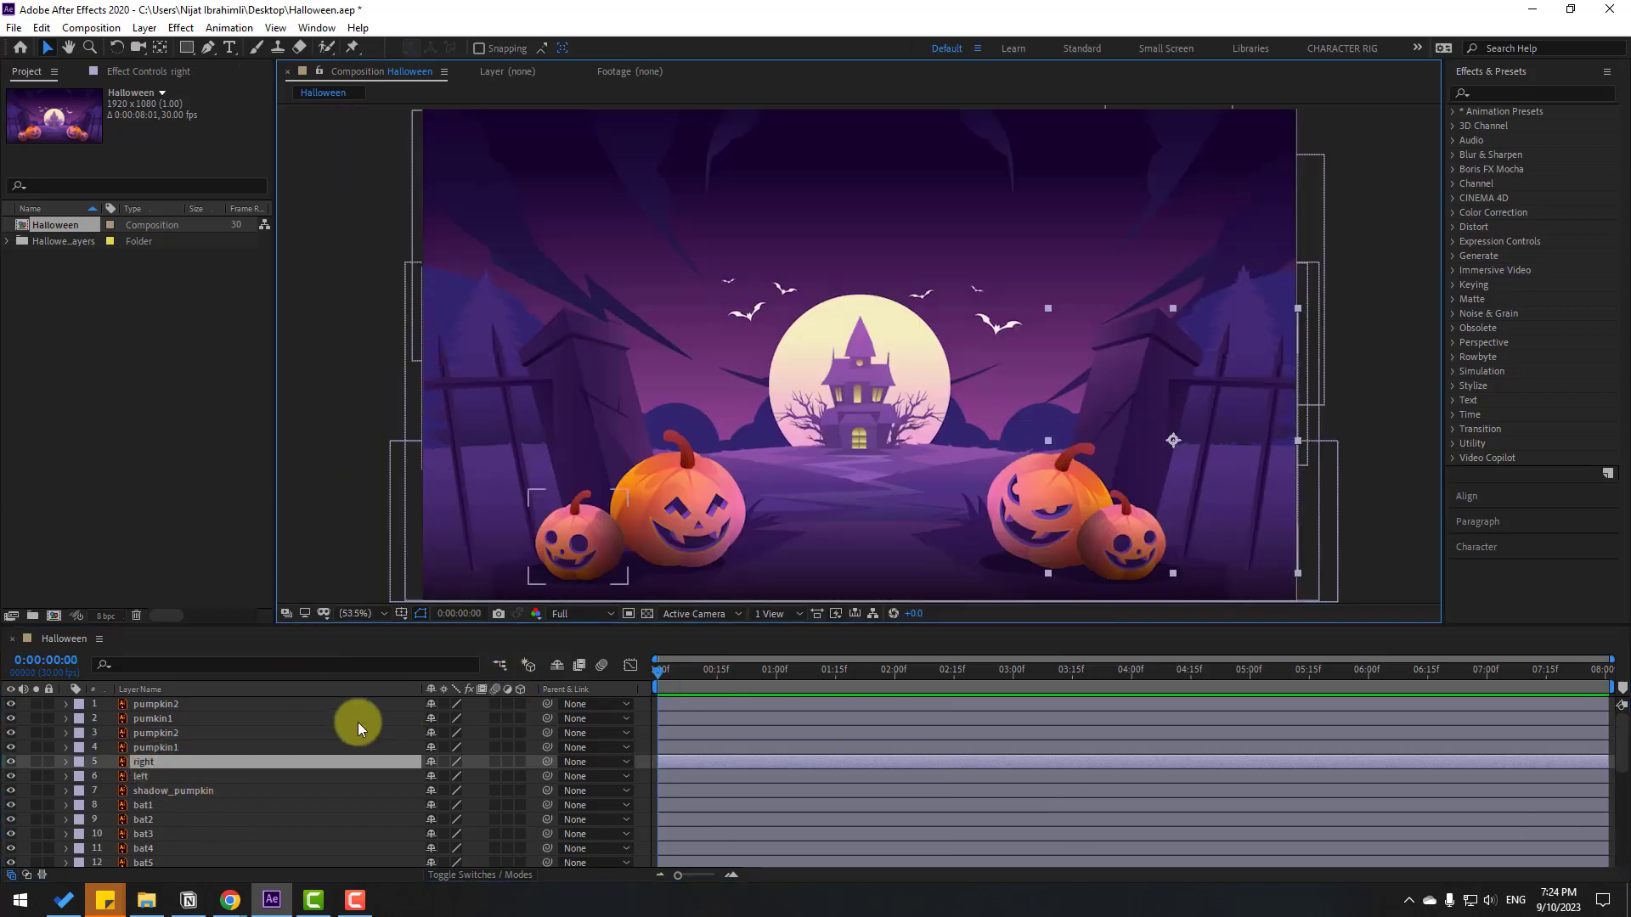
click(140, 778)
drag(592, 410, 604, 374)
key(ctrl+z)
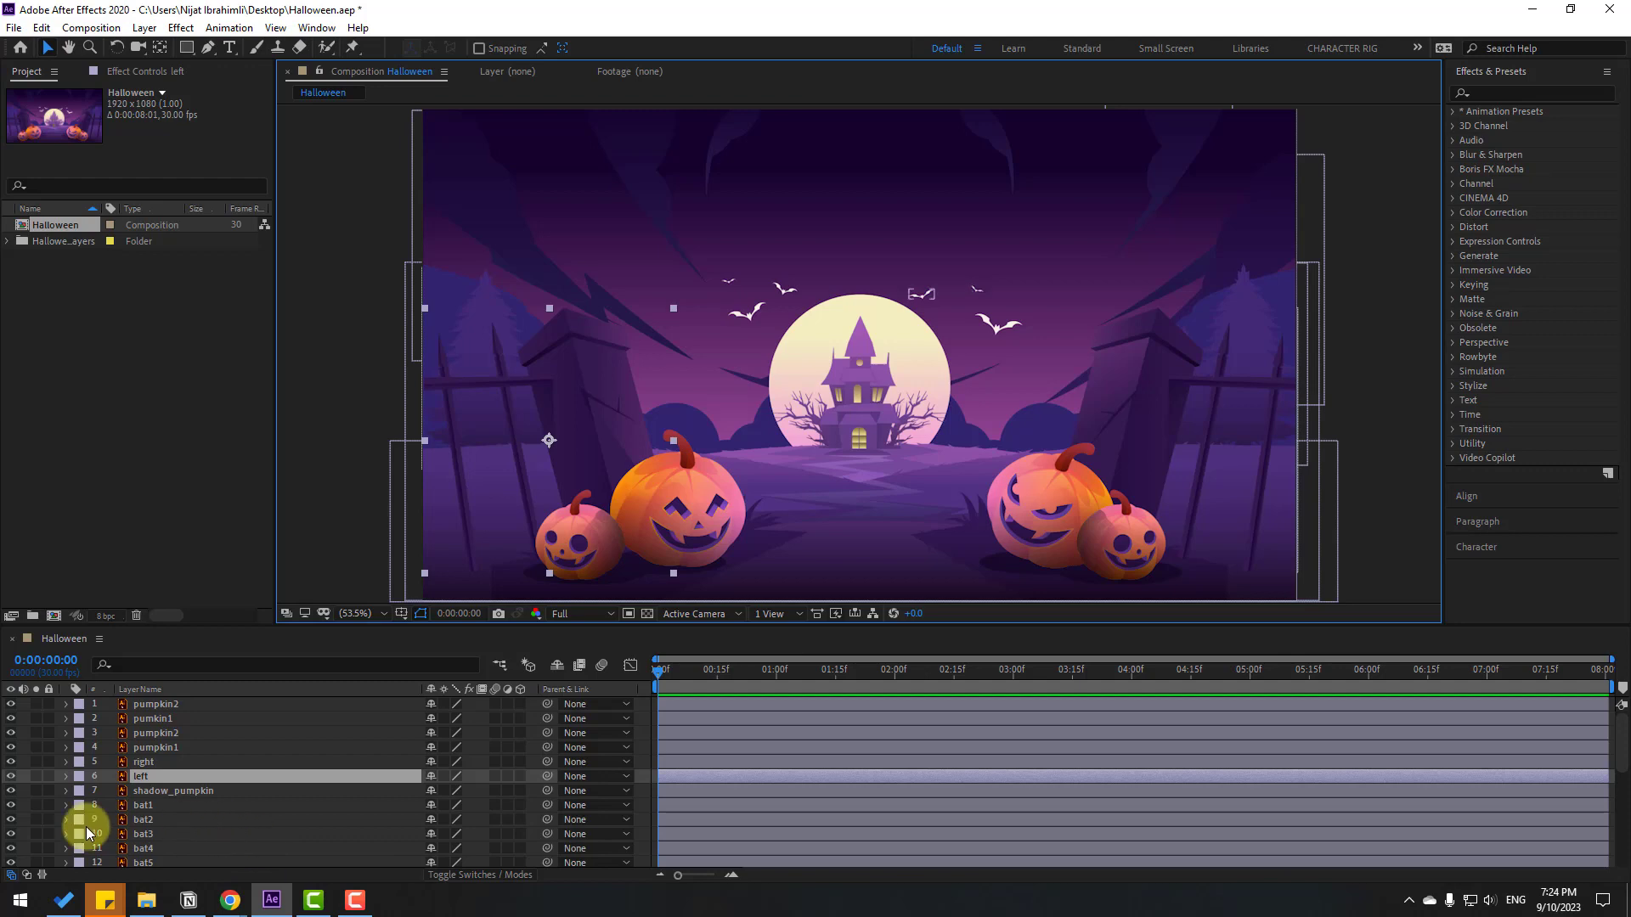
Keyframe bat1's position at 0:00:00:00 and place it over the large right pumpkin's top at about 1430, 779.6
scroll(161, 828, down, 1)
click(143, 762)
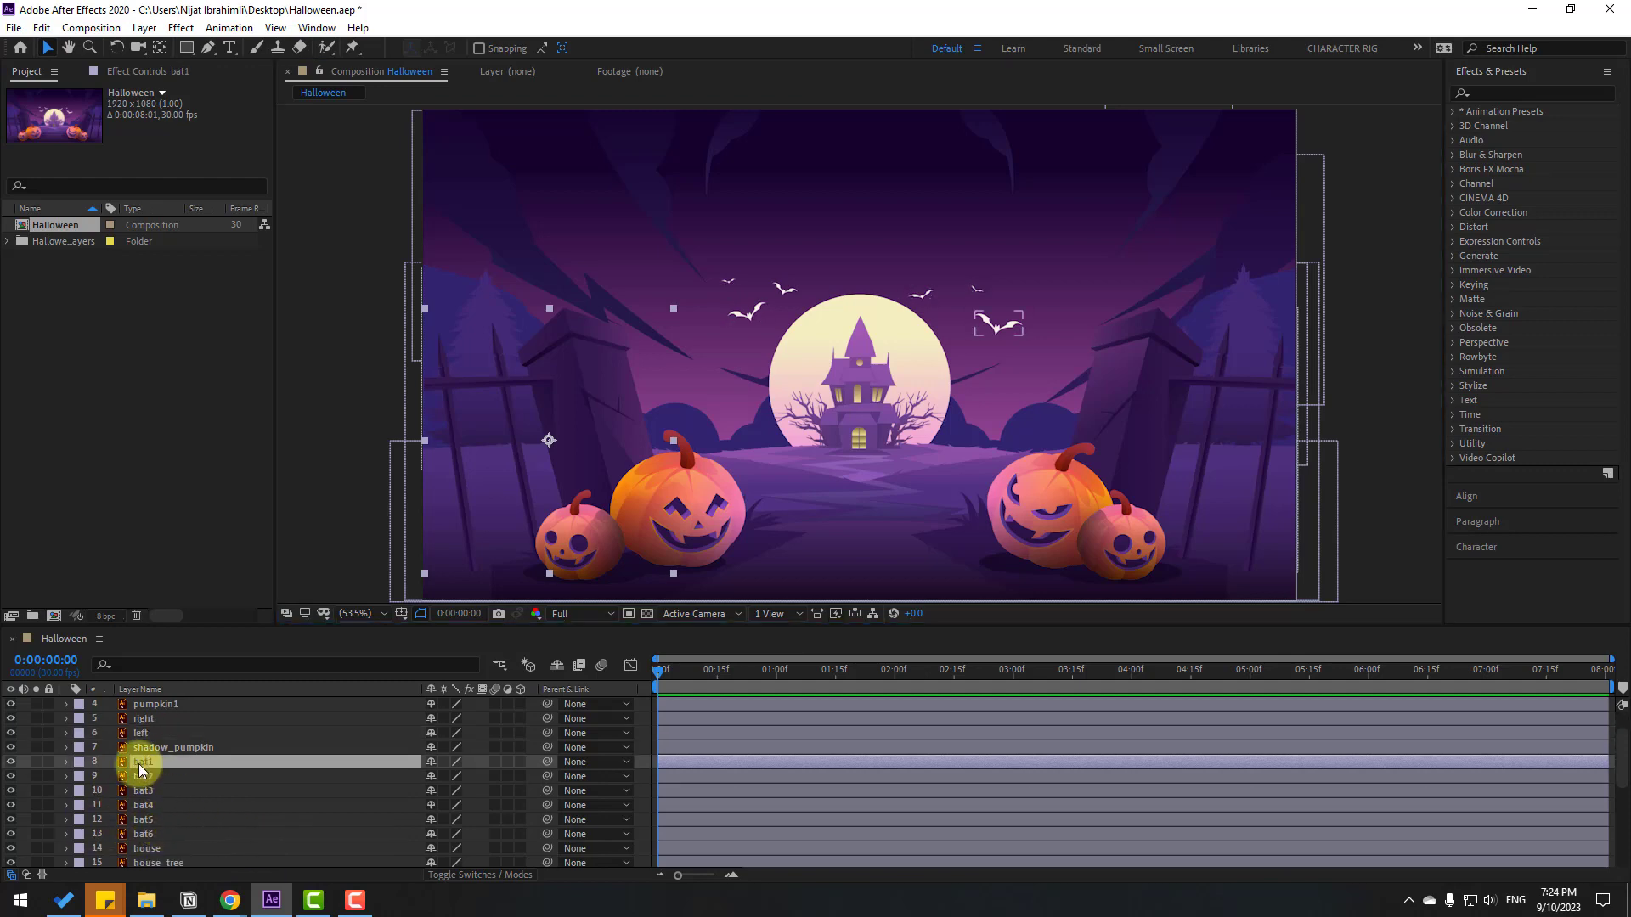
scroll(912, 438, down, 1)
scroll(913, 439, up, 1)
scroll(910, 441, down, 1)
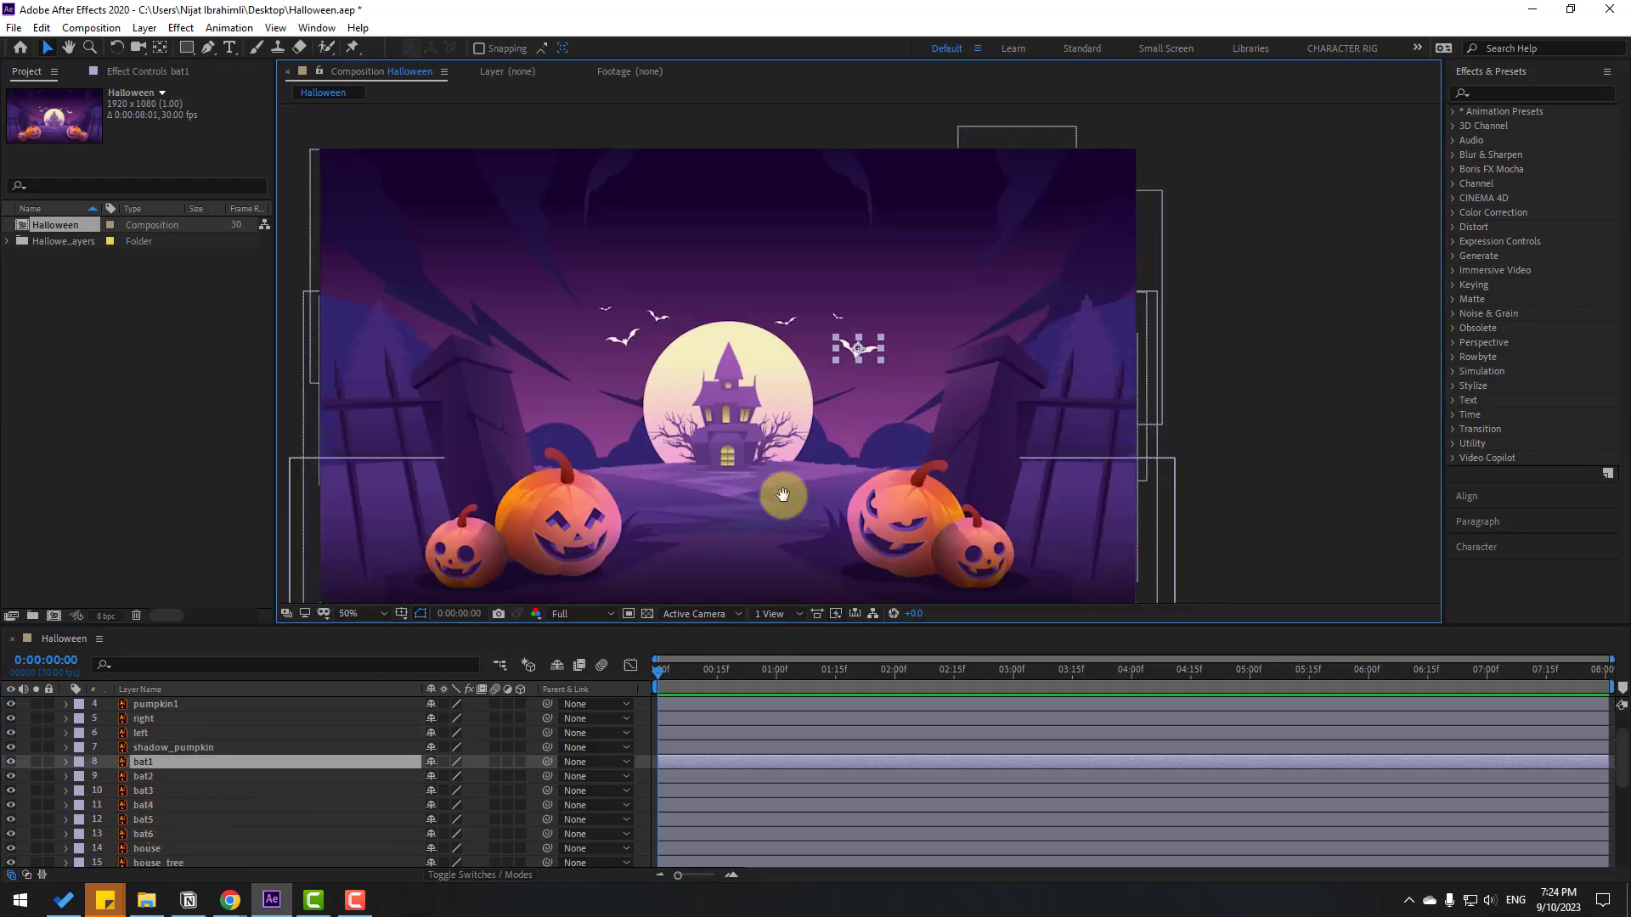
drag(763, 508, 845, 471)
key(p)
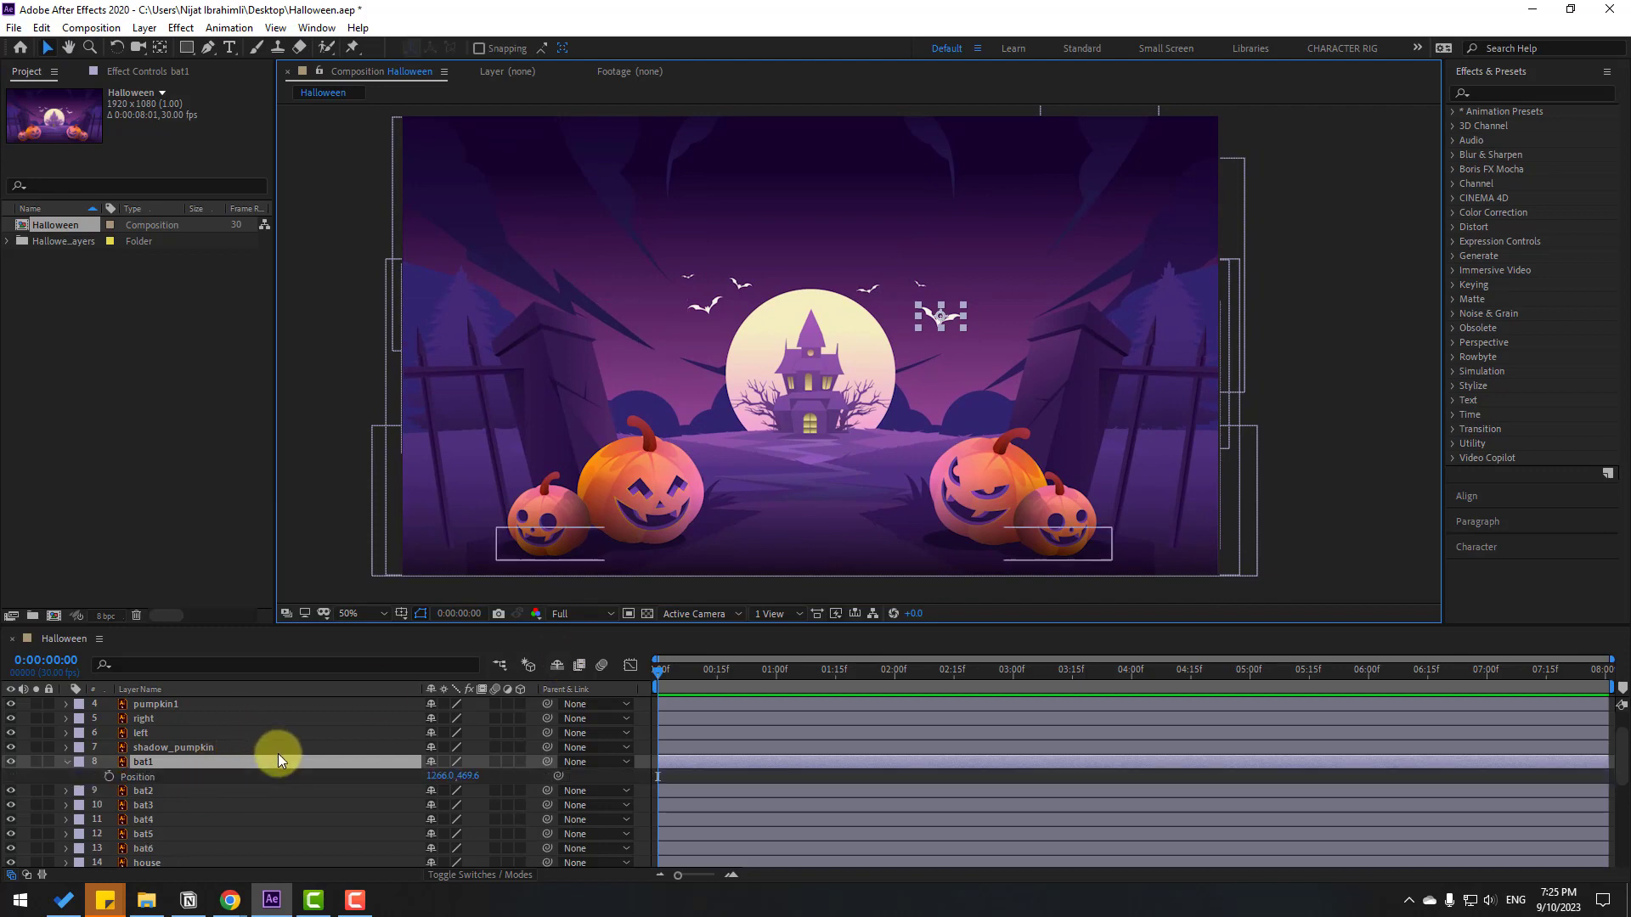
click(109, 776)
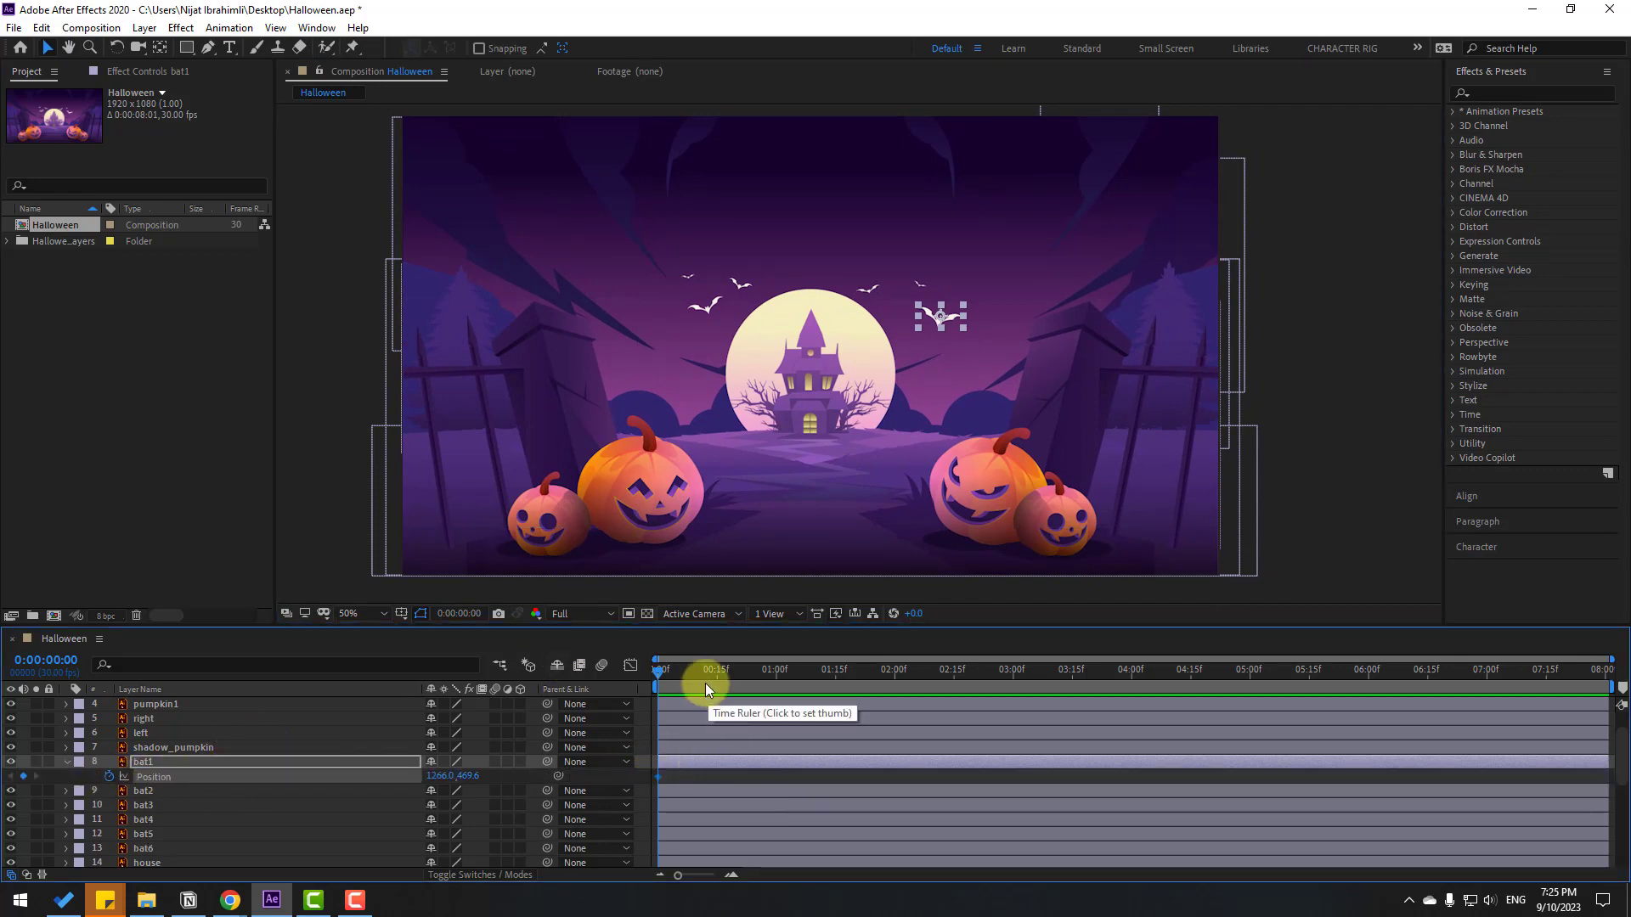
click(966, 338)
drag(965, 338, 1029, 449)
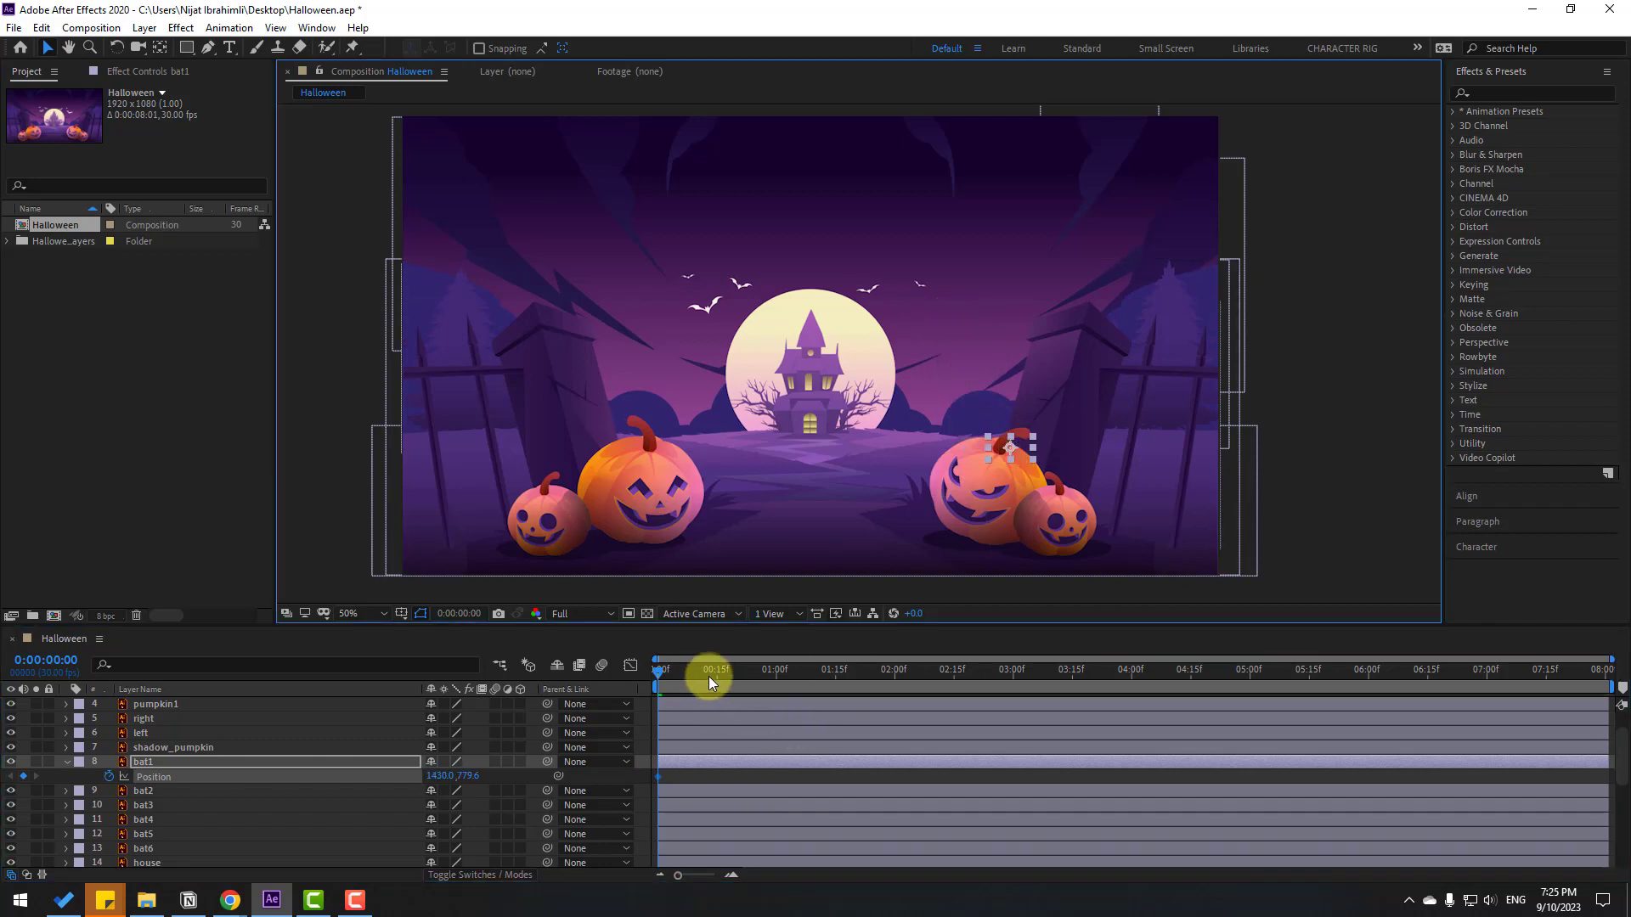
Keyframe bat1's position at about 1412, 457.6 at 0:00:03:02 and about 1072, 335.6 at 0:00:05:18
drag(709, 676, 1021, 681)
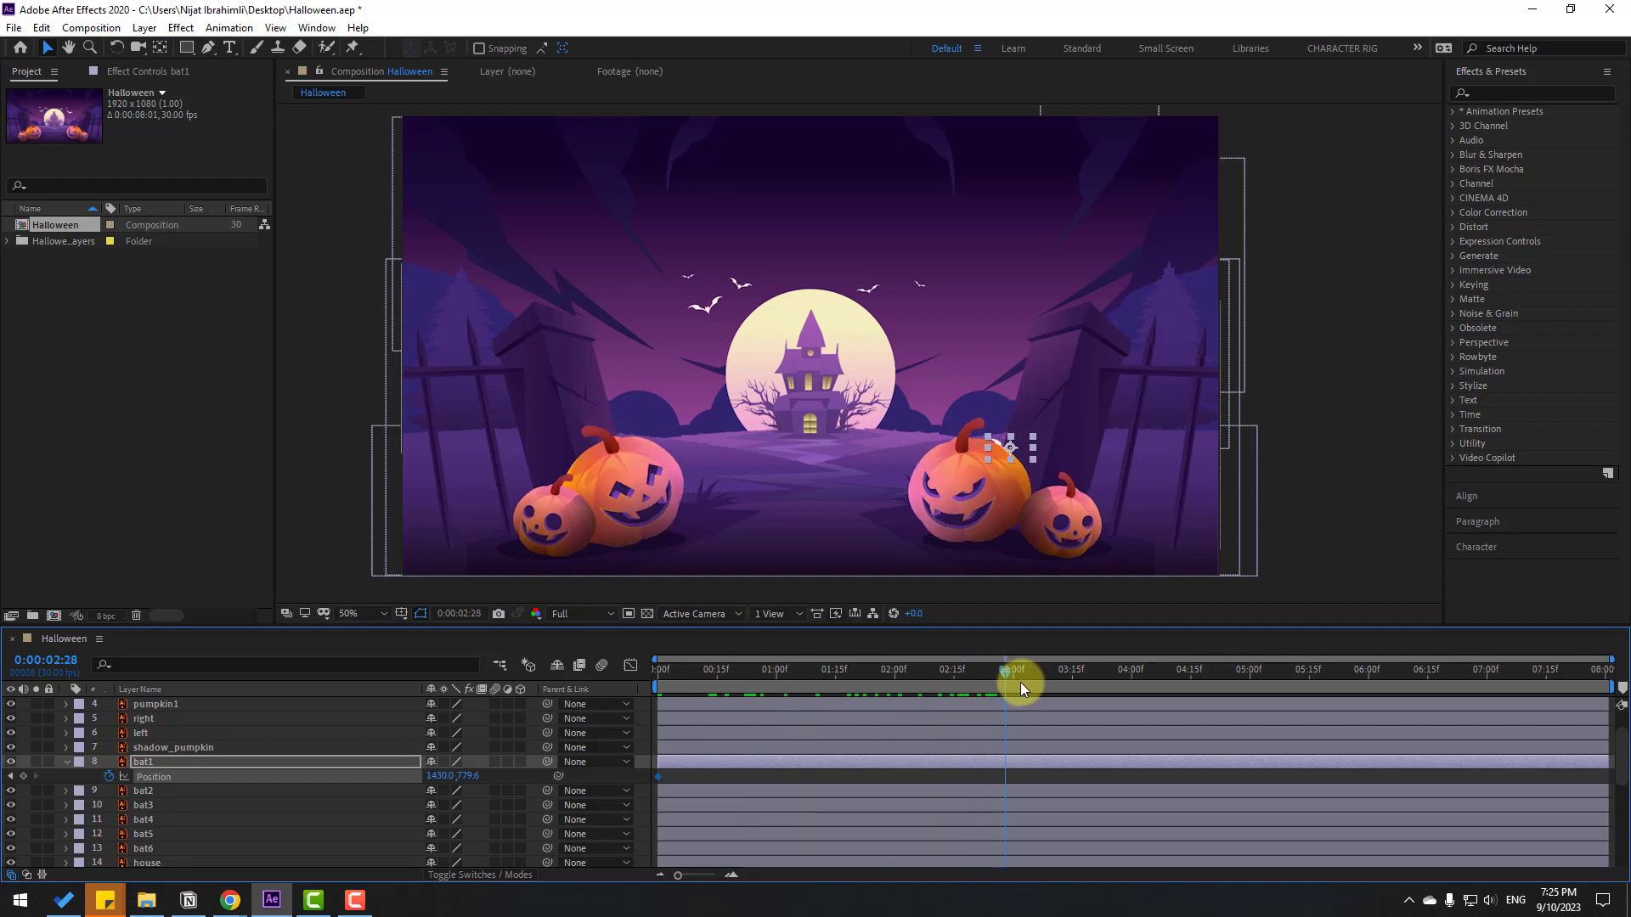
drag(1016, 451, 1001, 302)
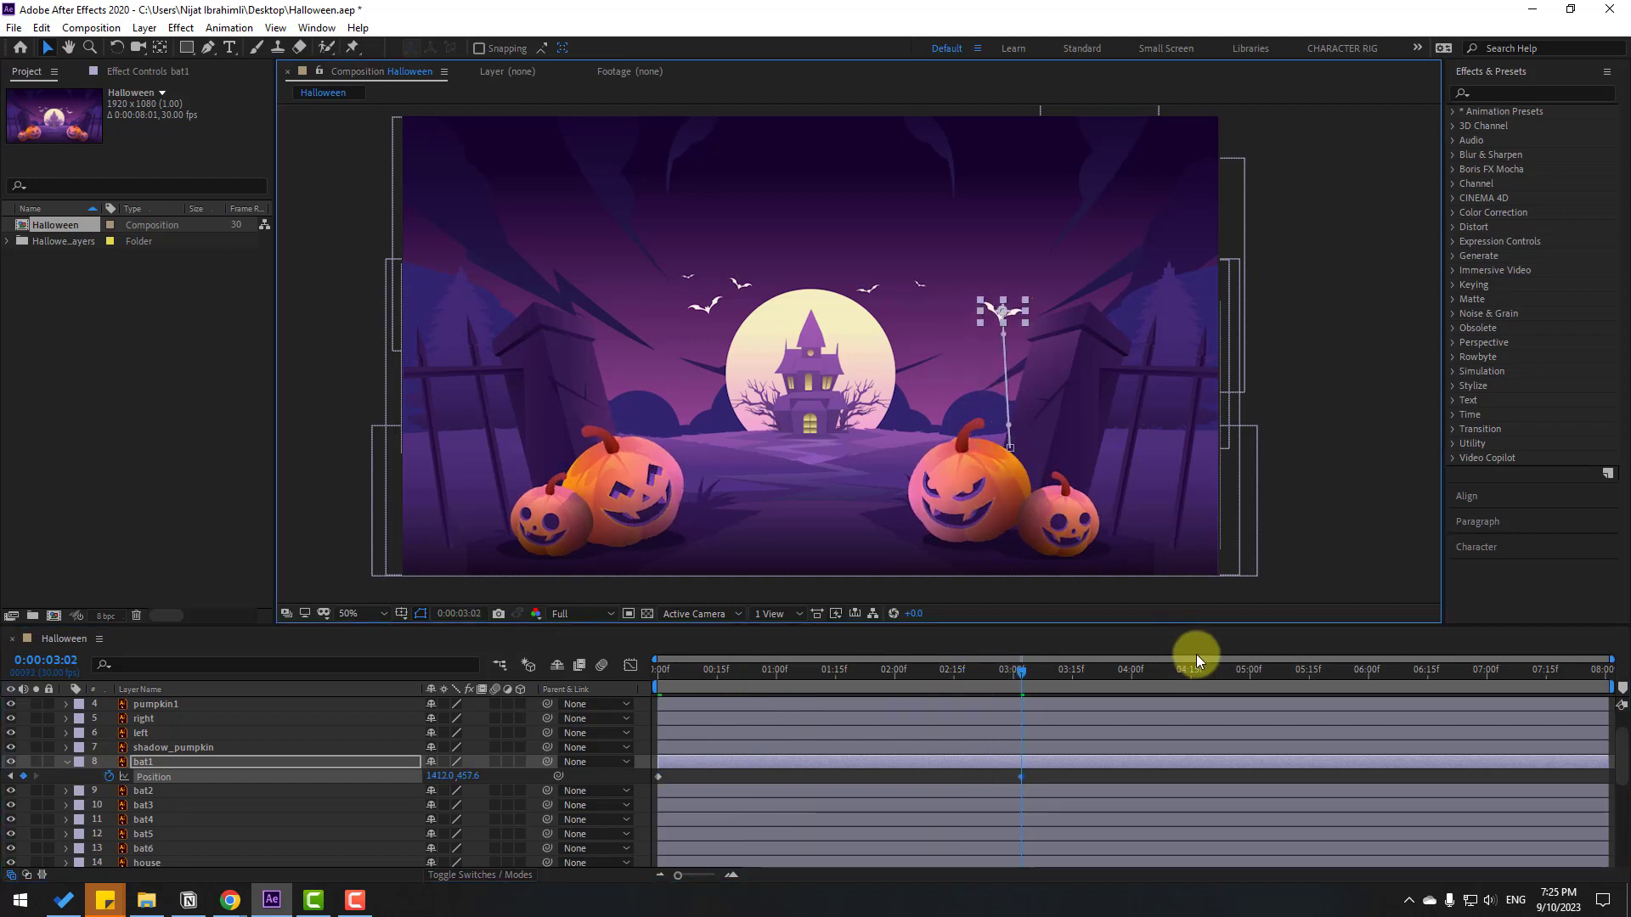
drag(1197, 661, 1320, 671)
drag(994, 310, 840, 253)
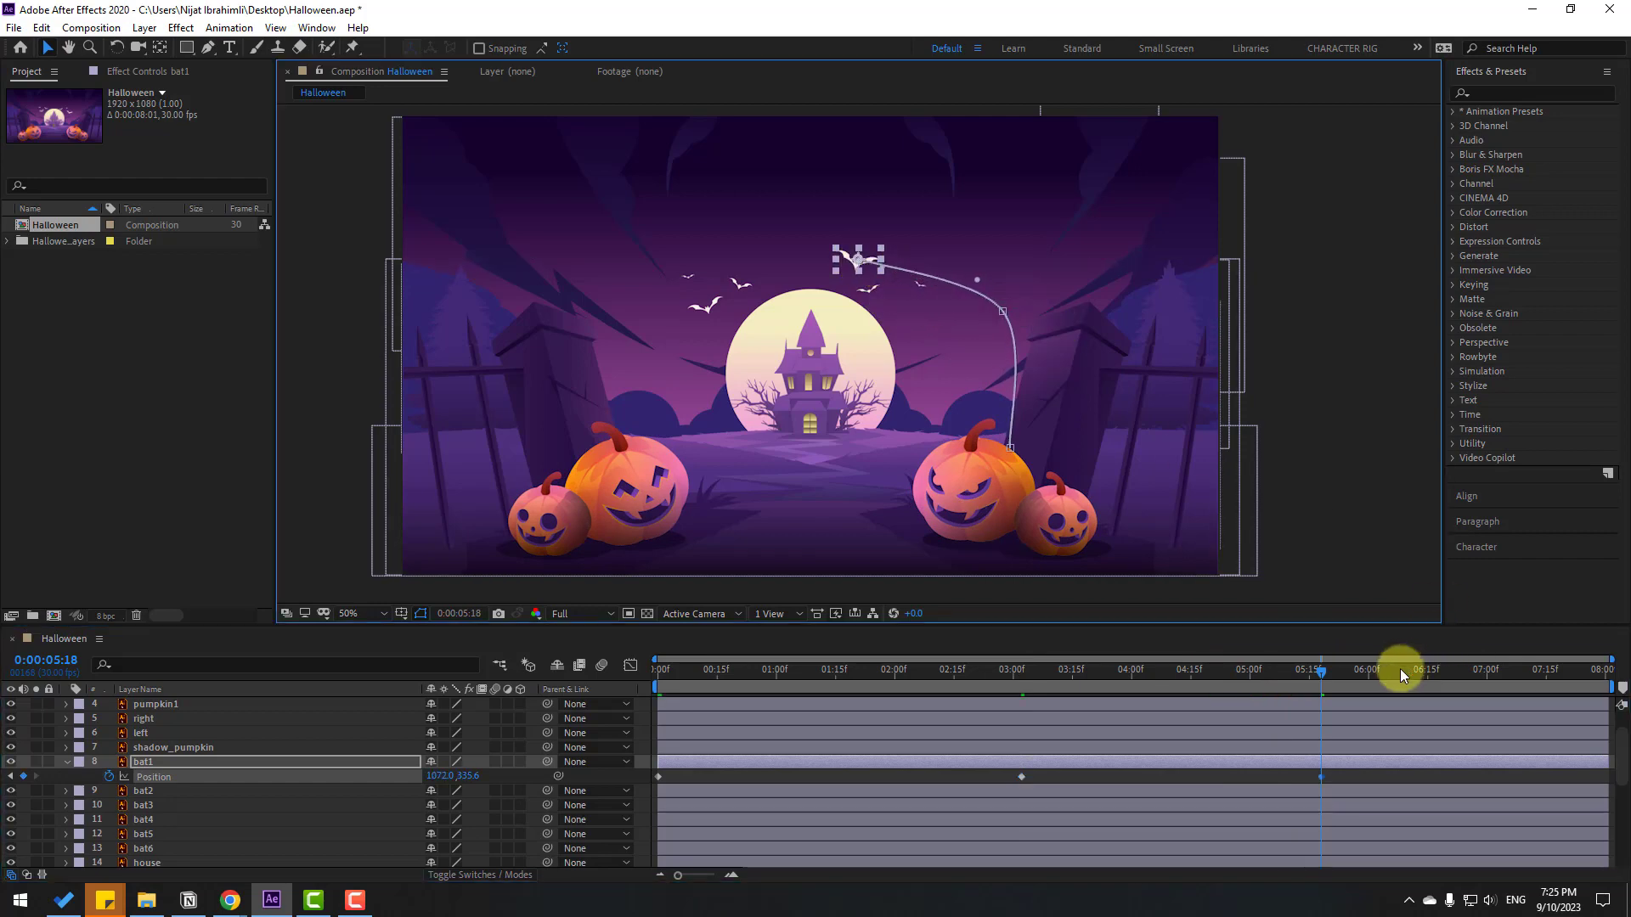
Keyframe bat1 at the moon's upper edge, about 904, 427.6, at 0:00:08:00 and preview its flight
drag(1401, 675, 1605, 671)
drag(849, 263, 783, 302)
click(1384, 773)
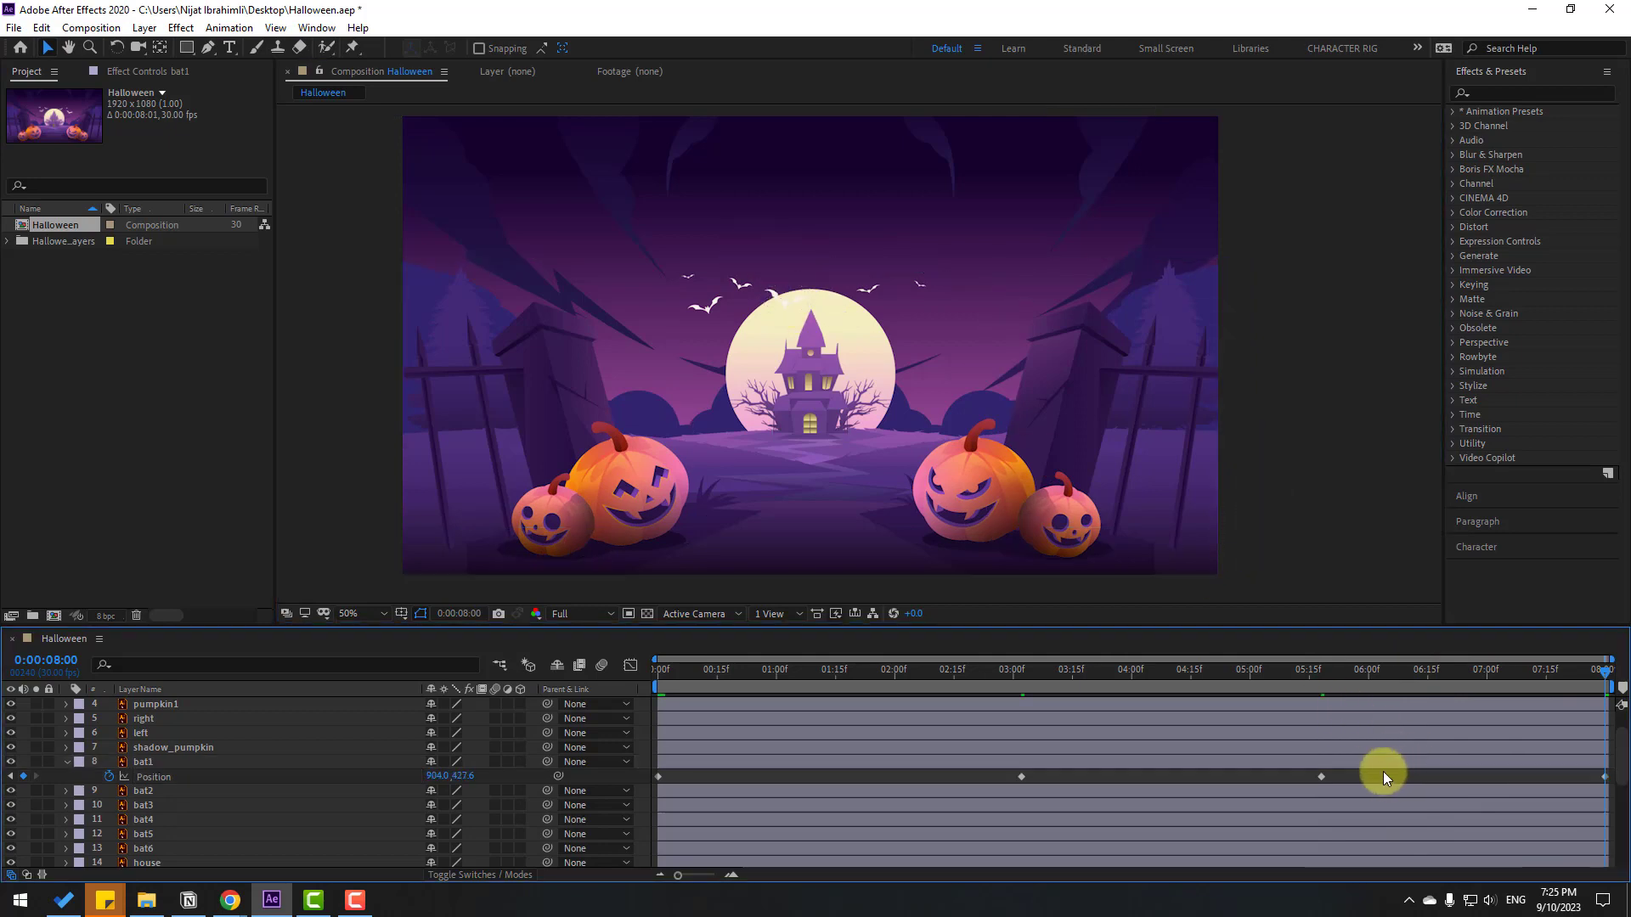
key(space)
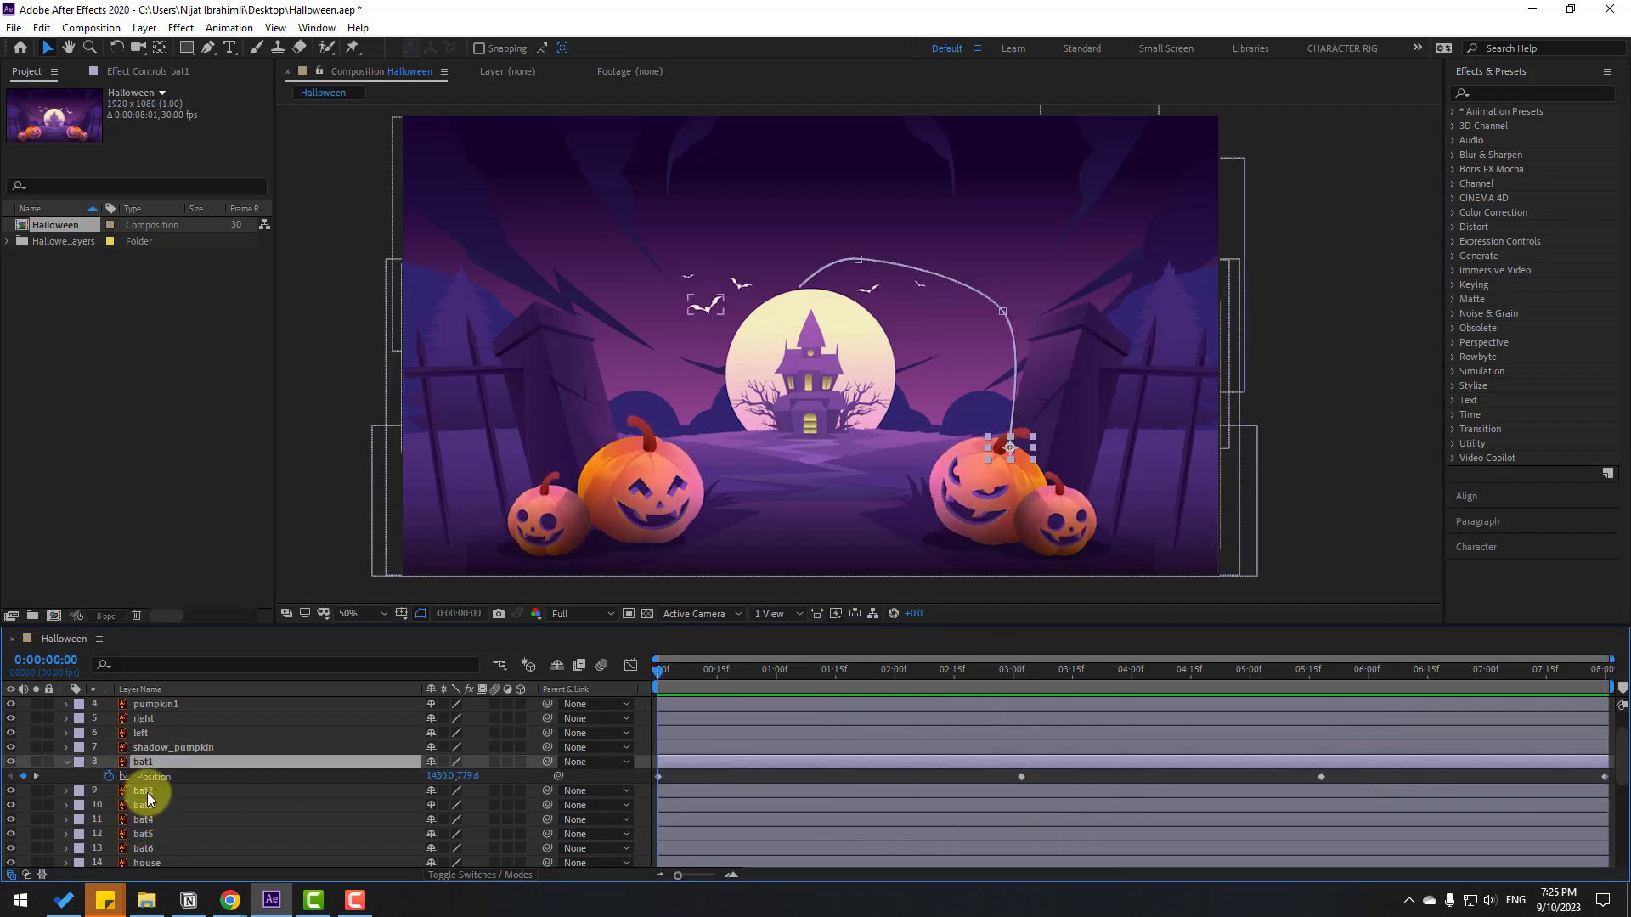
Keyframe bat2's position at 0:00:00:00 and place it by the left pumpkins at about 404.7, 864.6
click(145, 791)
key(p)
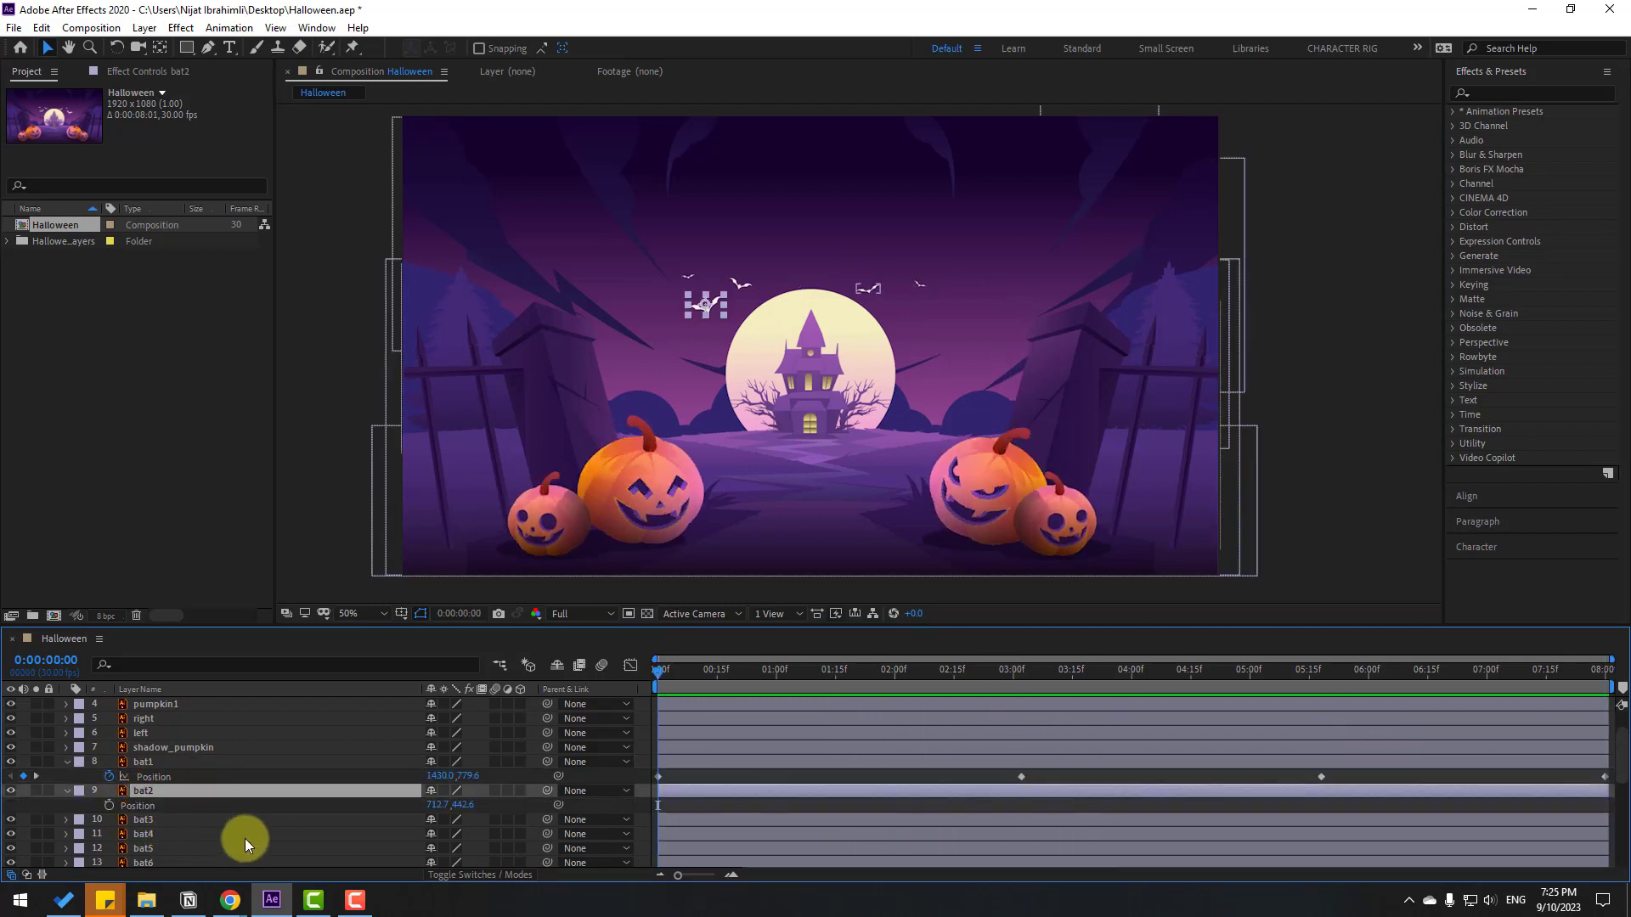
scroll(227, 828, down, 1)
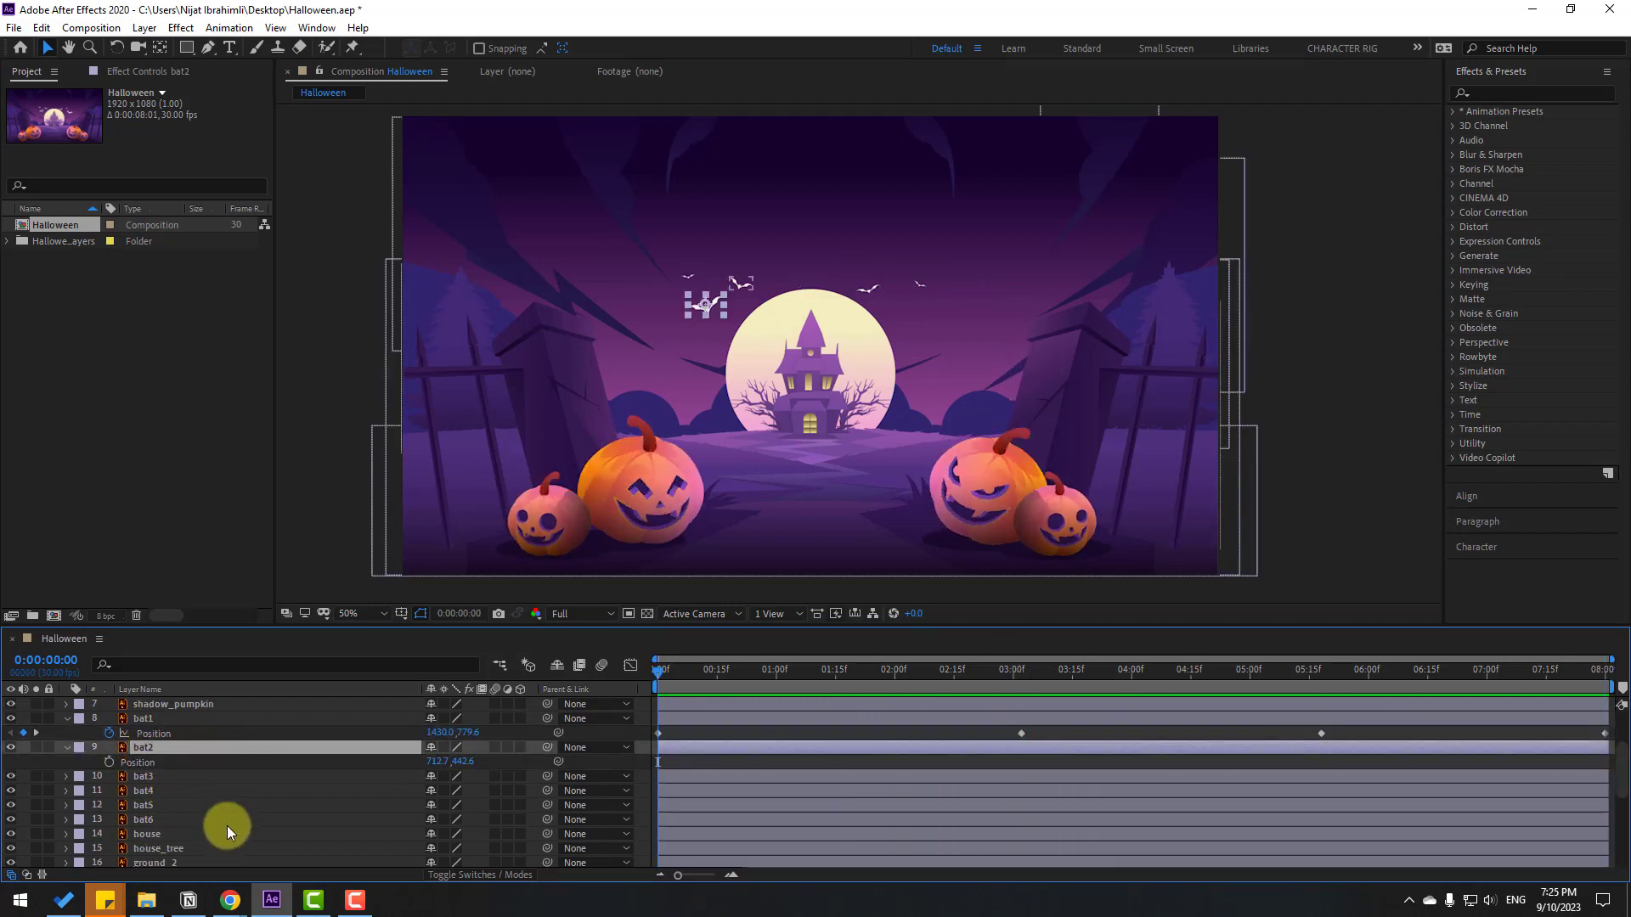
click(109, 762)
drag(702, 318, 575, 484)
Keyframe bat2 at about 510.7, 470.6 at 0:00:02:14 and above the moon's left side at about 0:00:04:21
drag(752, 676, 951, 676)
drag(576, 486, 619, 316)
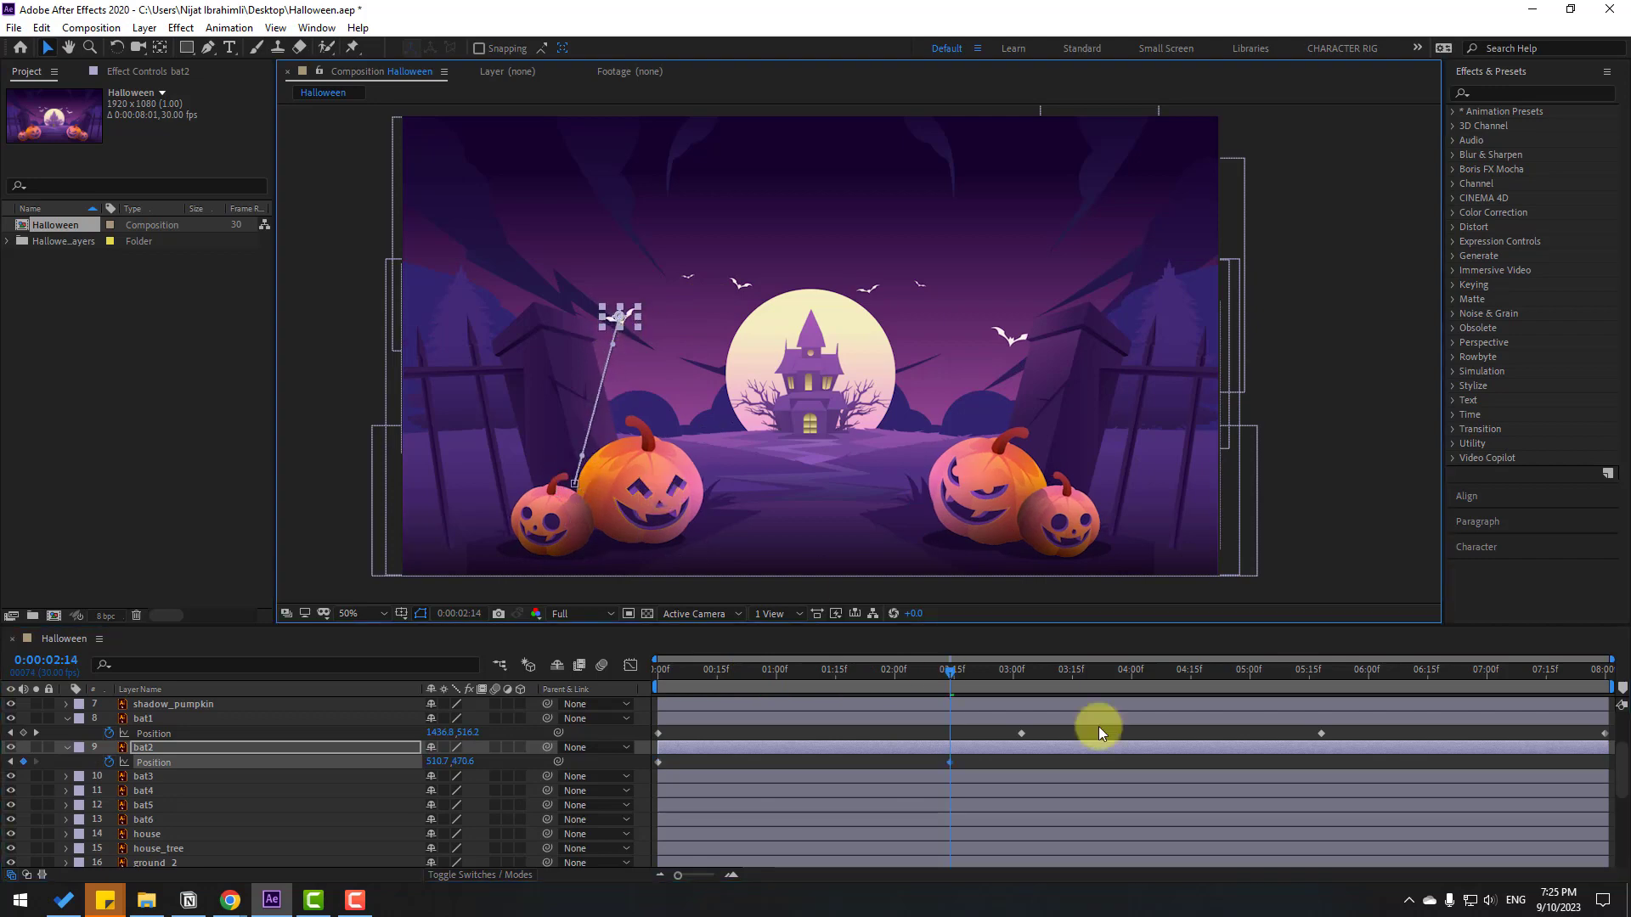
drag(1196, 685, 1213, 677)
drag(620, 316, 754, 239)
Keyframe bat2 at the top of the moon, about 986.7, 416.6, at 0:00:08:00 and preview both flying bats
drag(1464, 671, 1605, 677)
drag(751, 232, 820, 297)
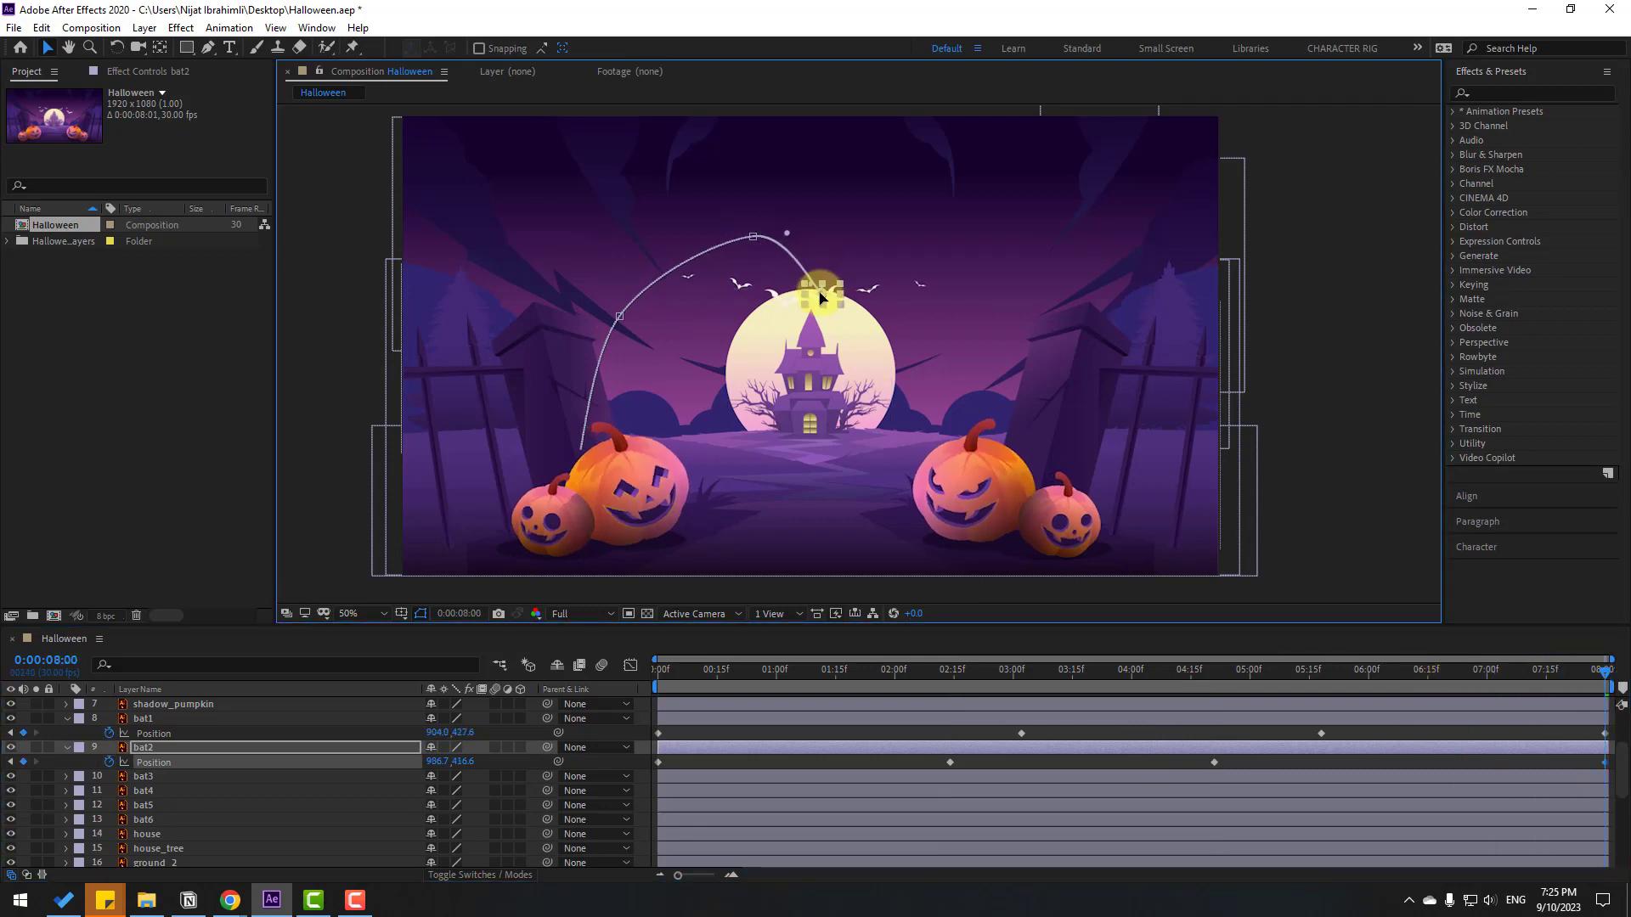
click(1065, 766)
key(space)
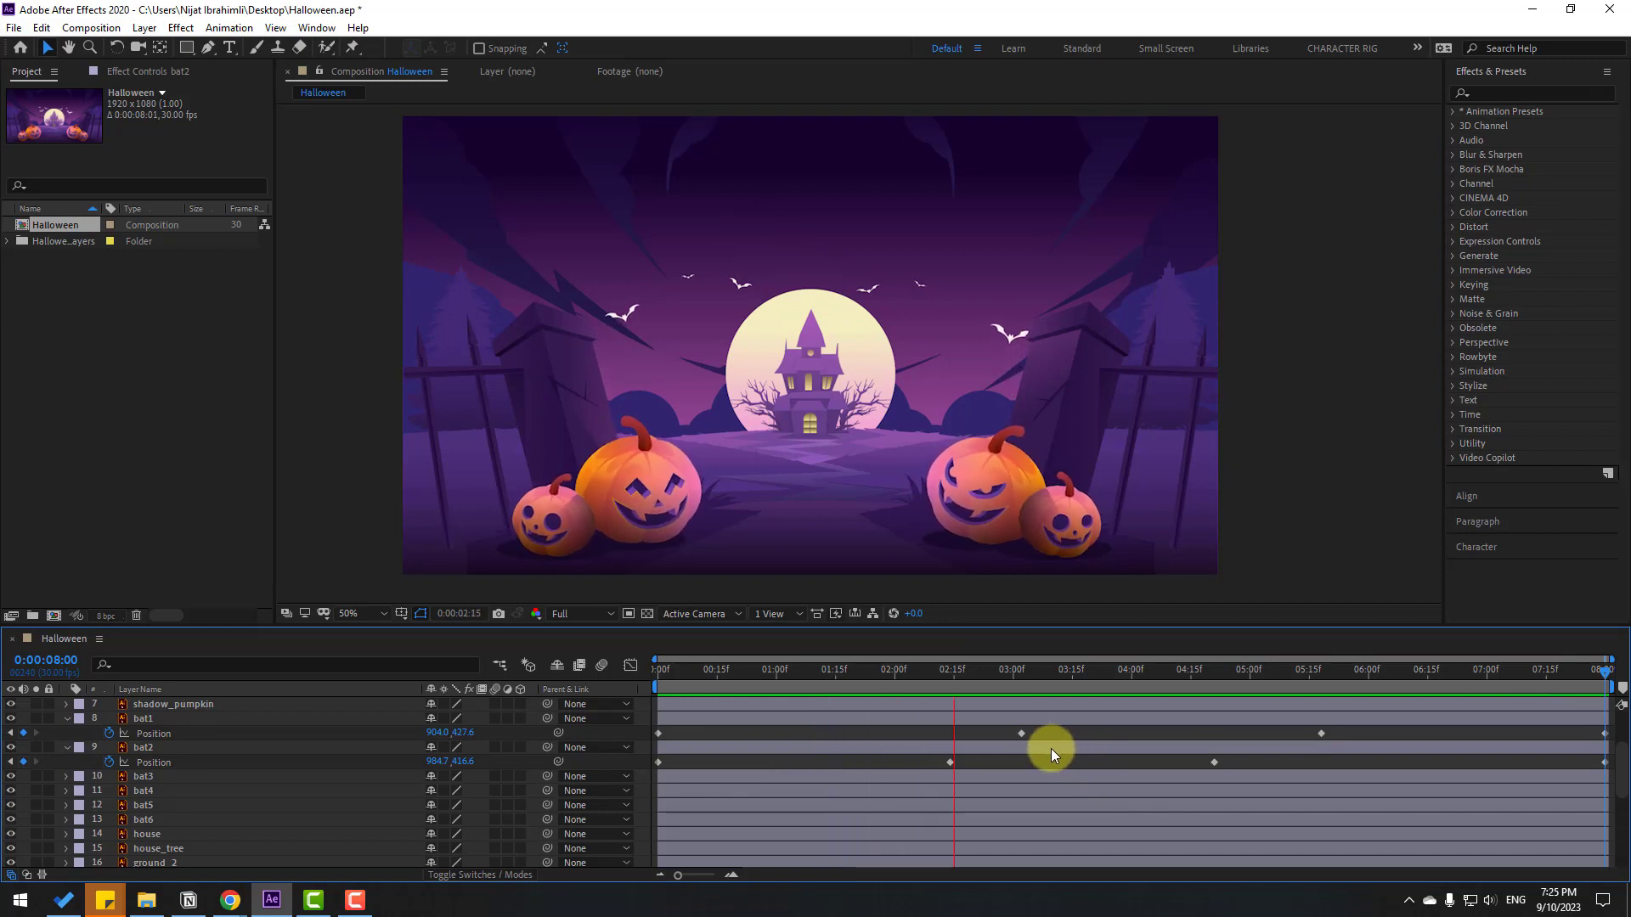
click(666, 671)
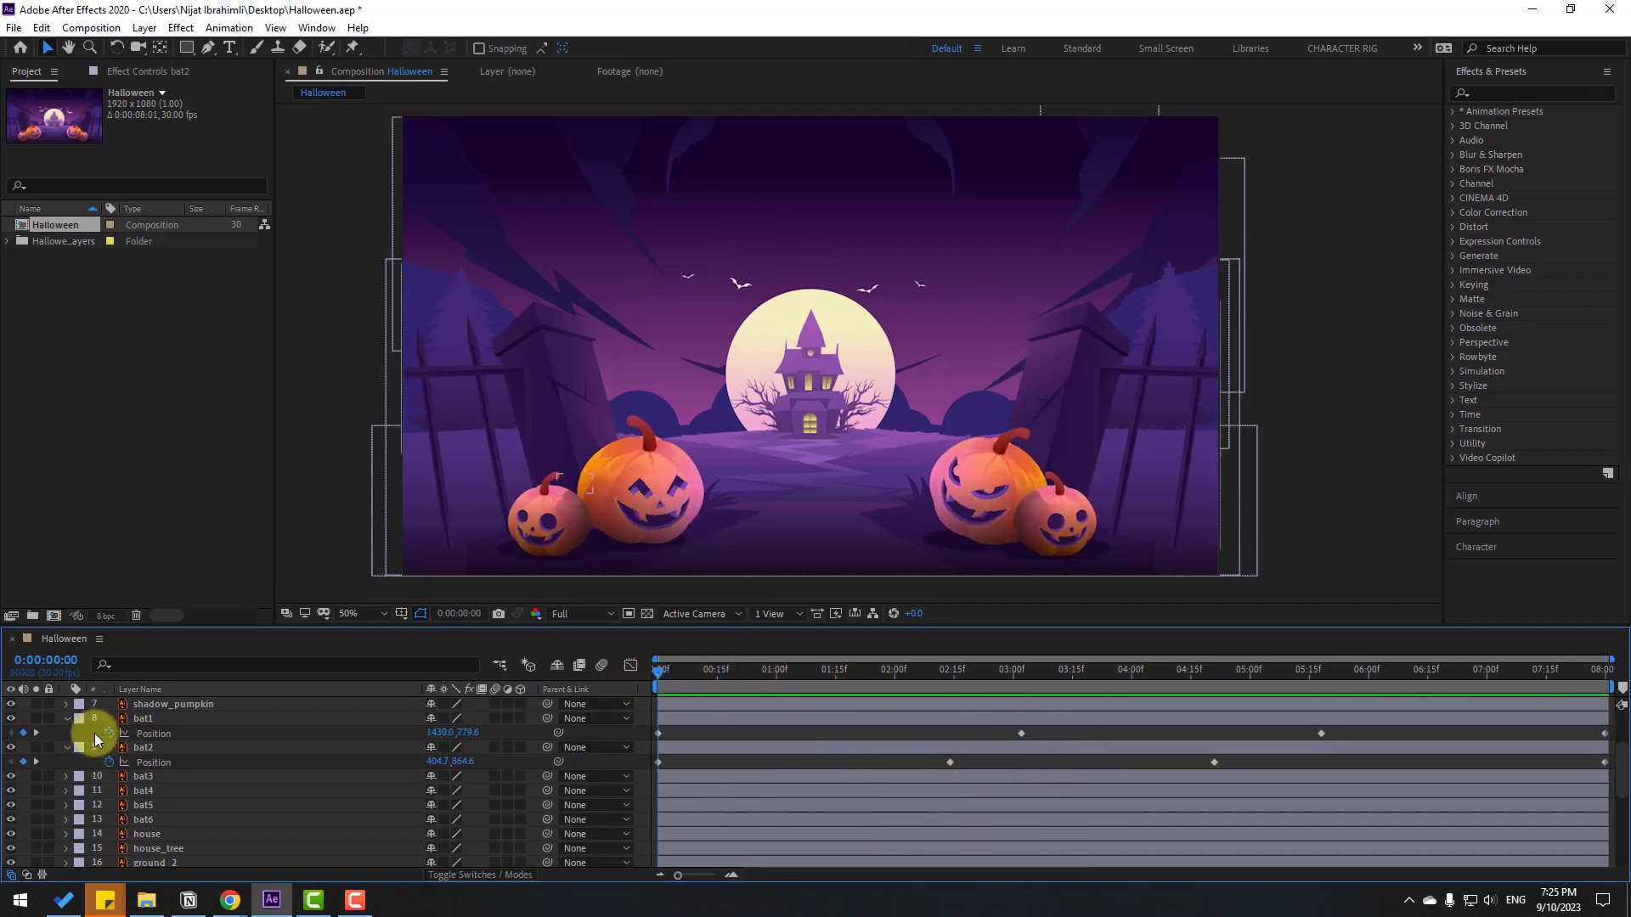
Collapse bat1 and bat2, then keyframe bat3's position at 0:00:00:00 over the large right pumpkin at about 1322, 793
click(67, 718)
click(65, 733)
click(141, 749)
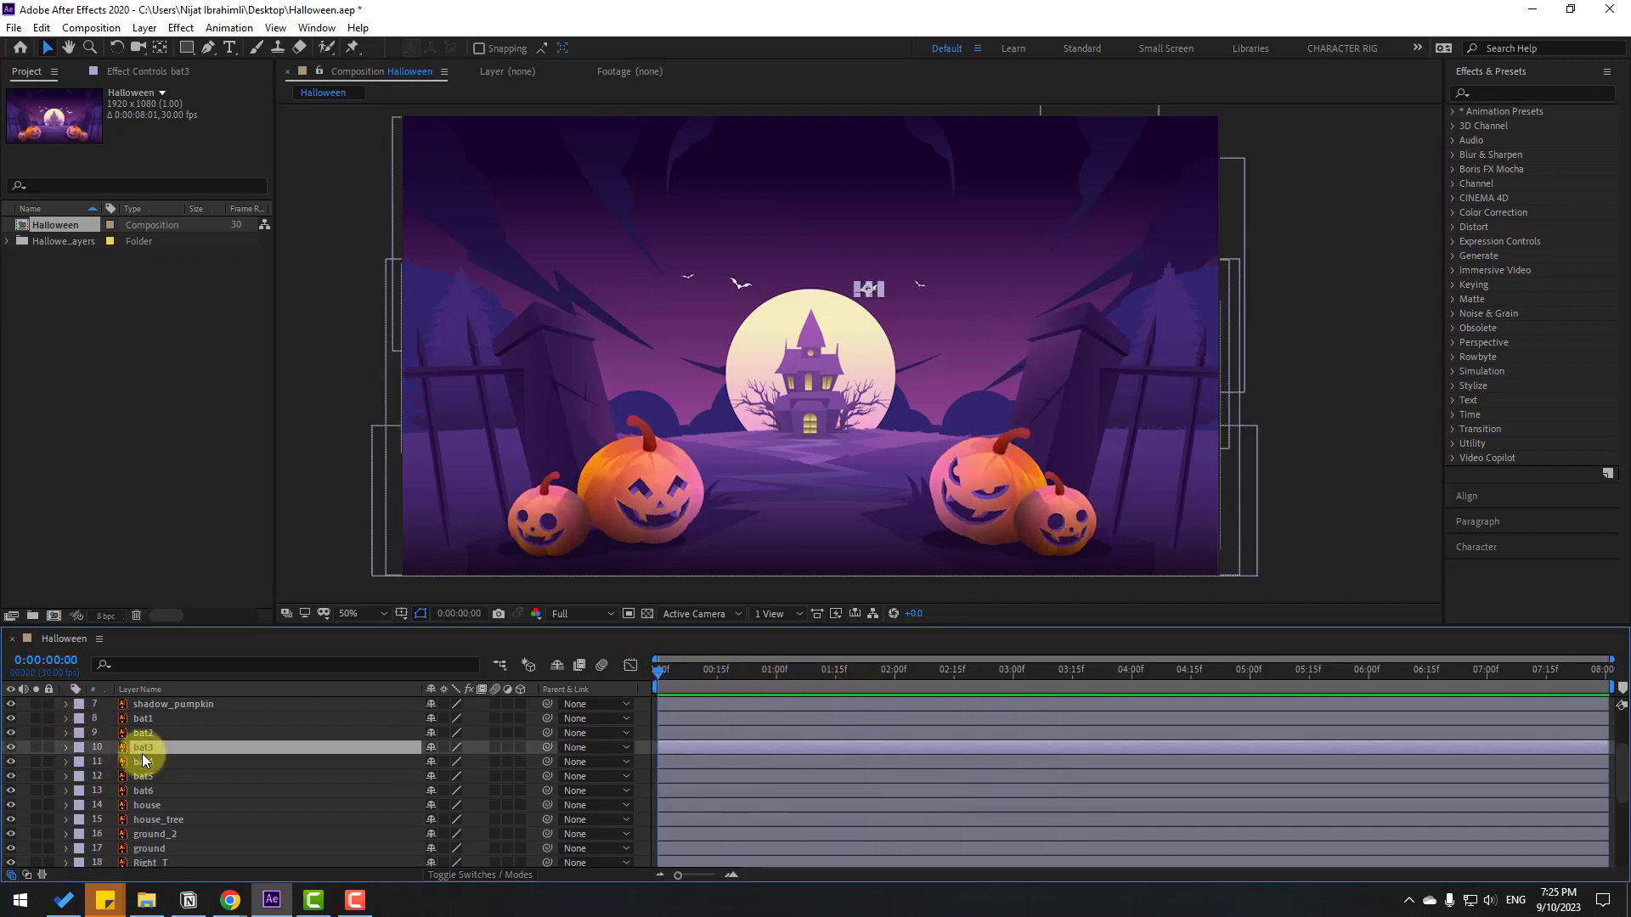
key(p)
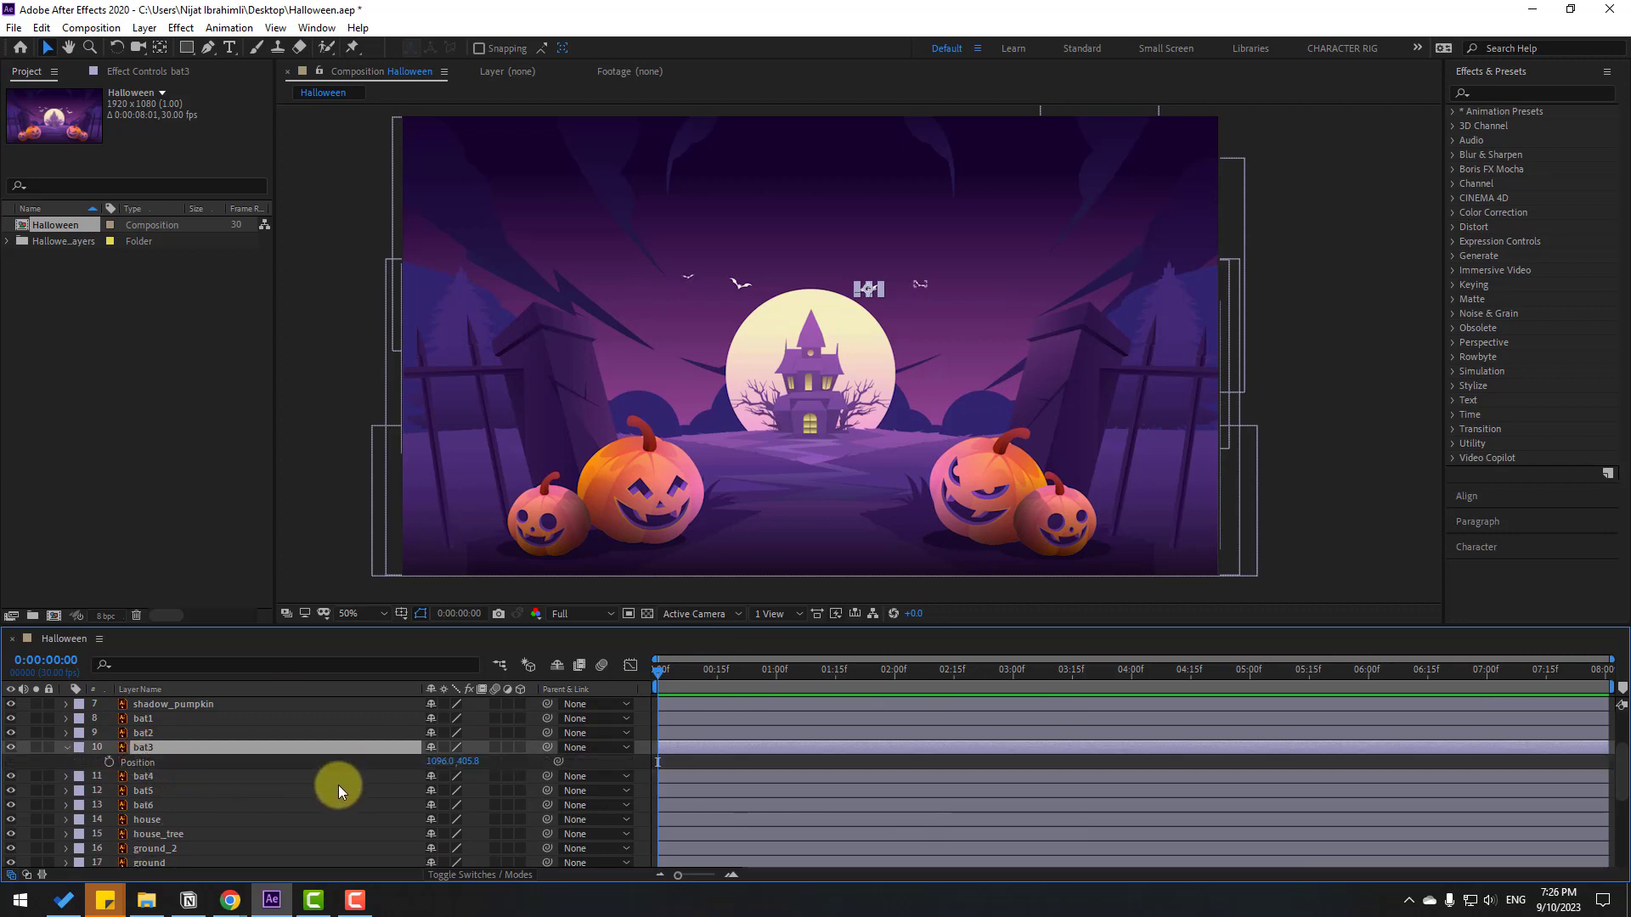
click(110, 761)
drag(878, 307, 950, 484)
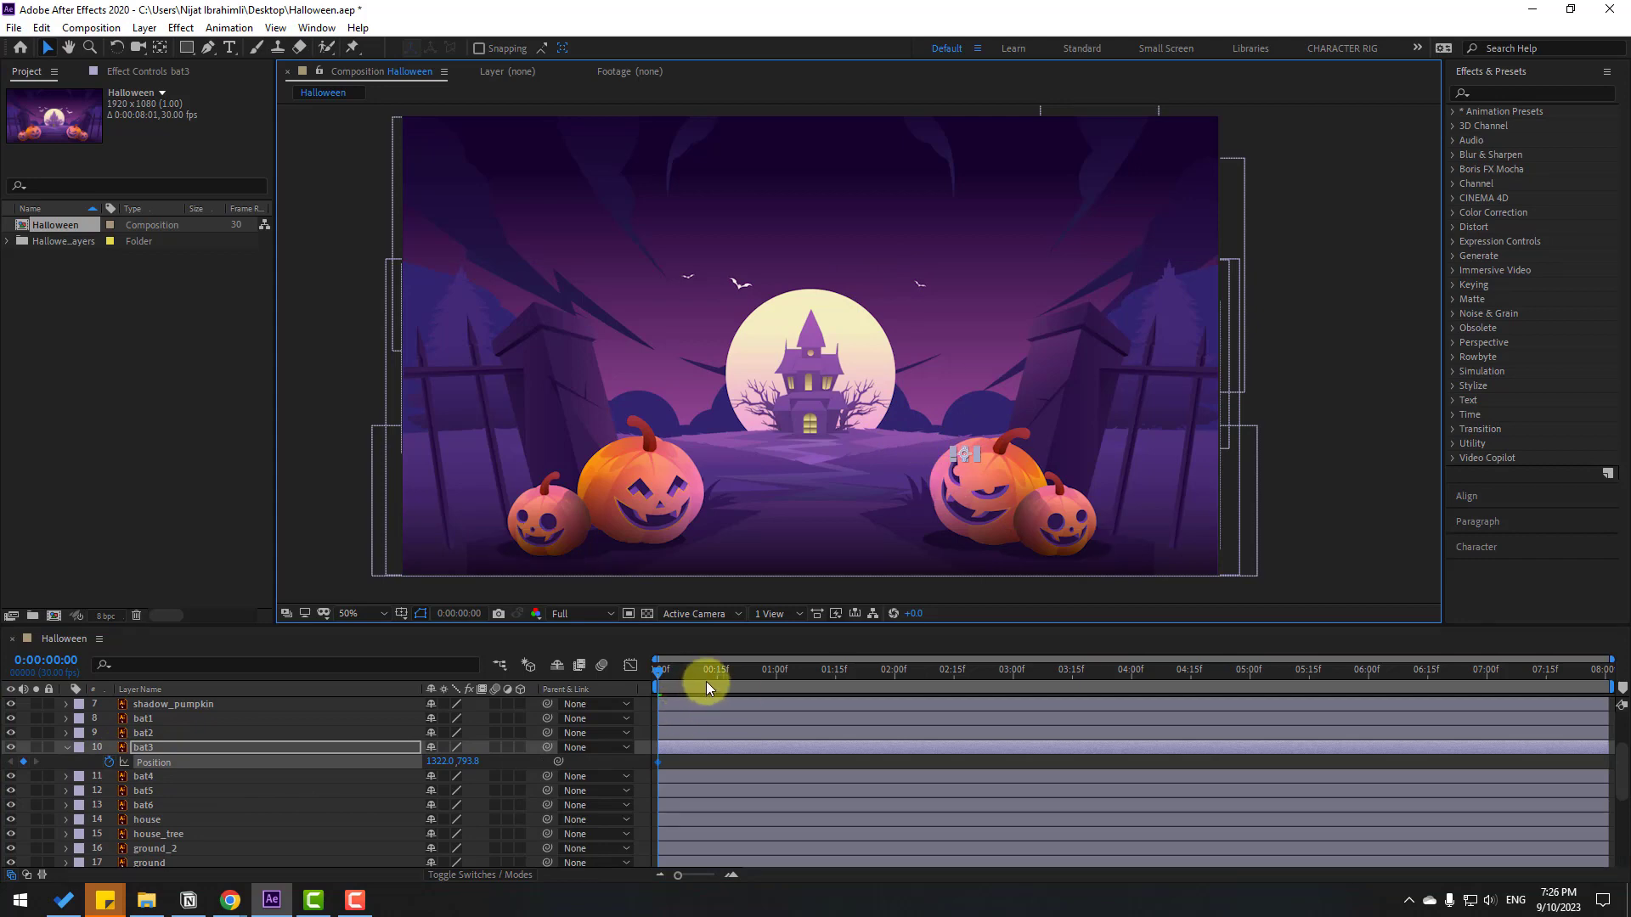
Keyframe bat3 at about 1136, 727 at 0:00:02:21 and at about 1186, 535 at 0:00:04:21
drag(706, 681, 976, 671)
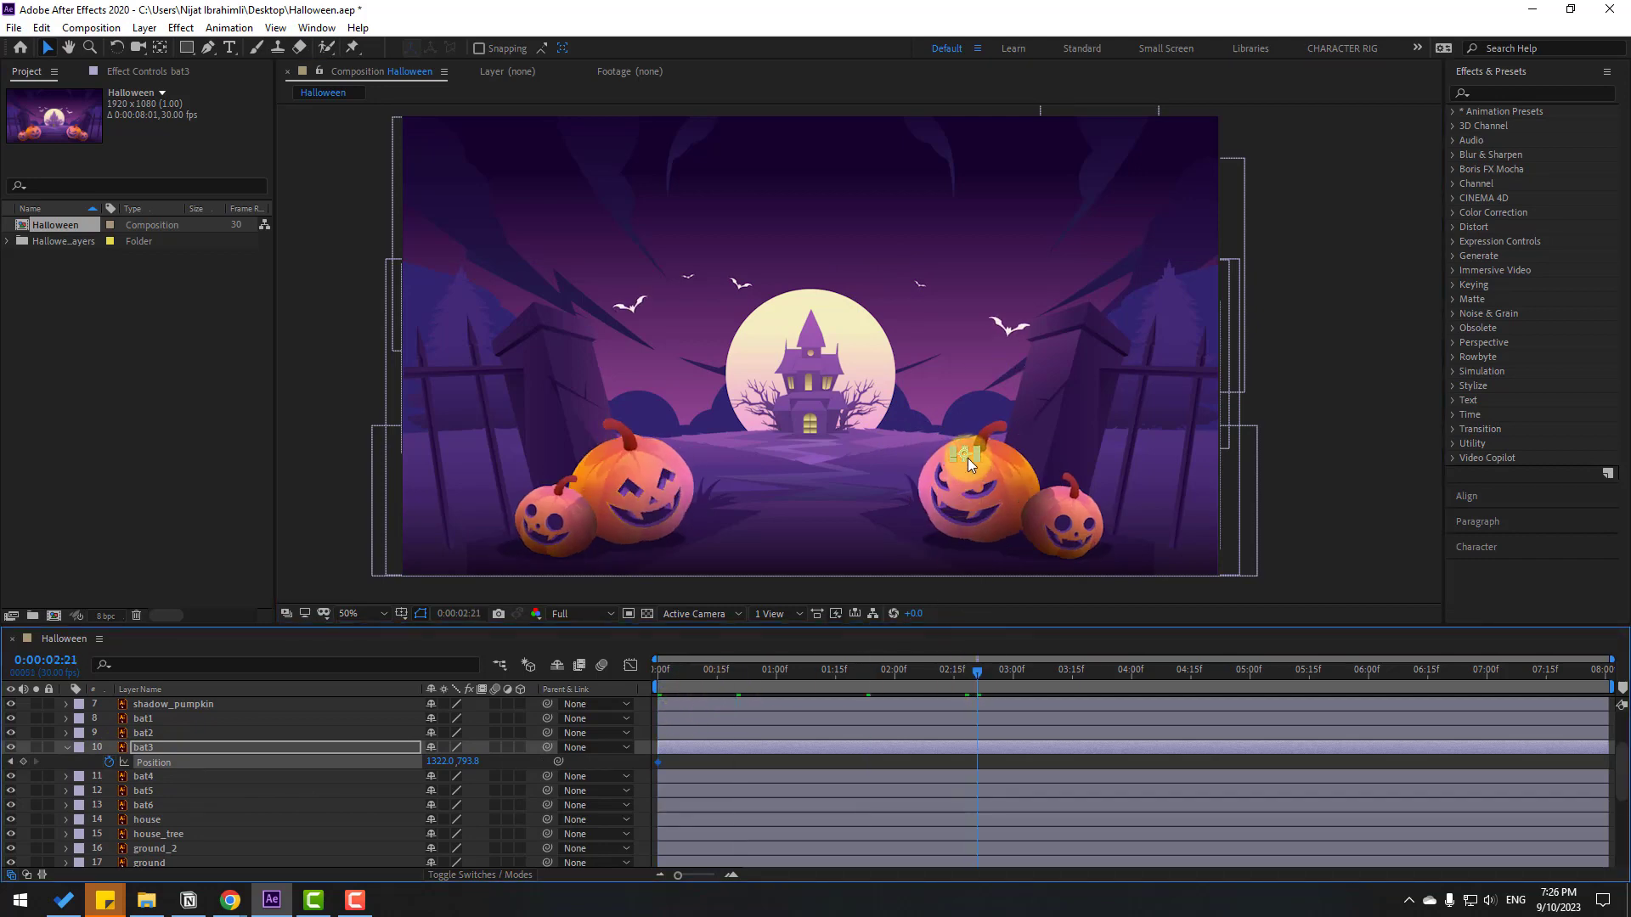
drag(967, 457, 889, 422)
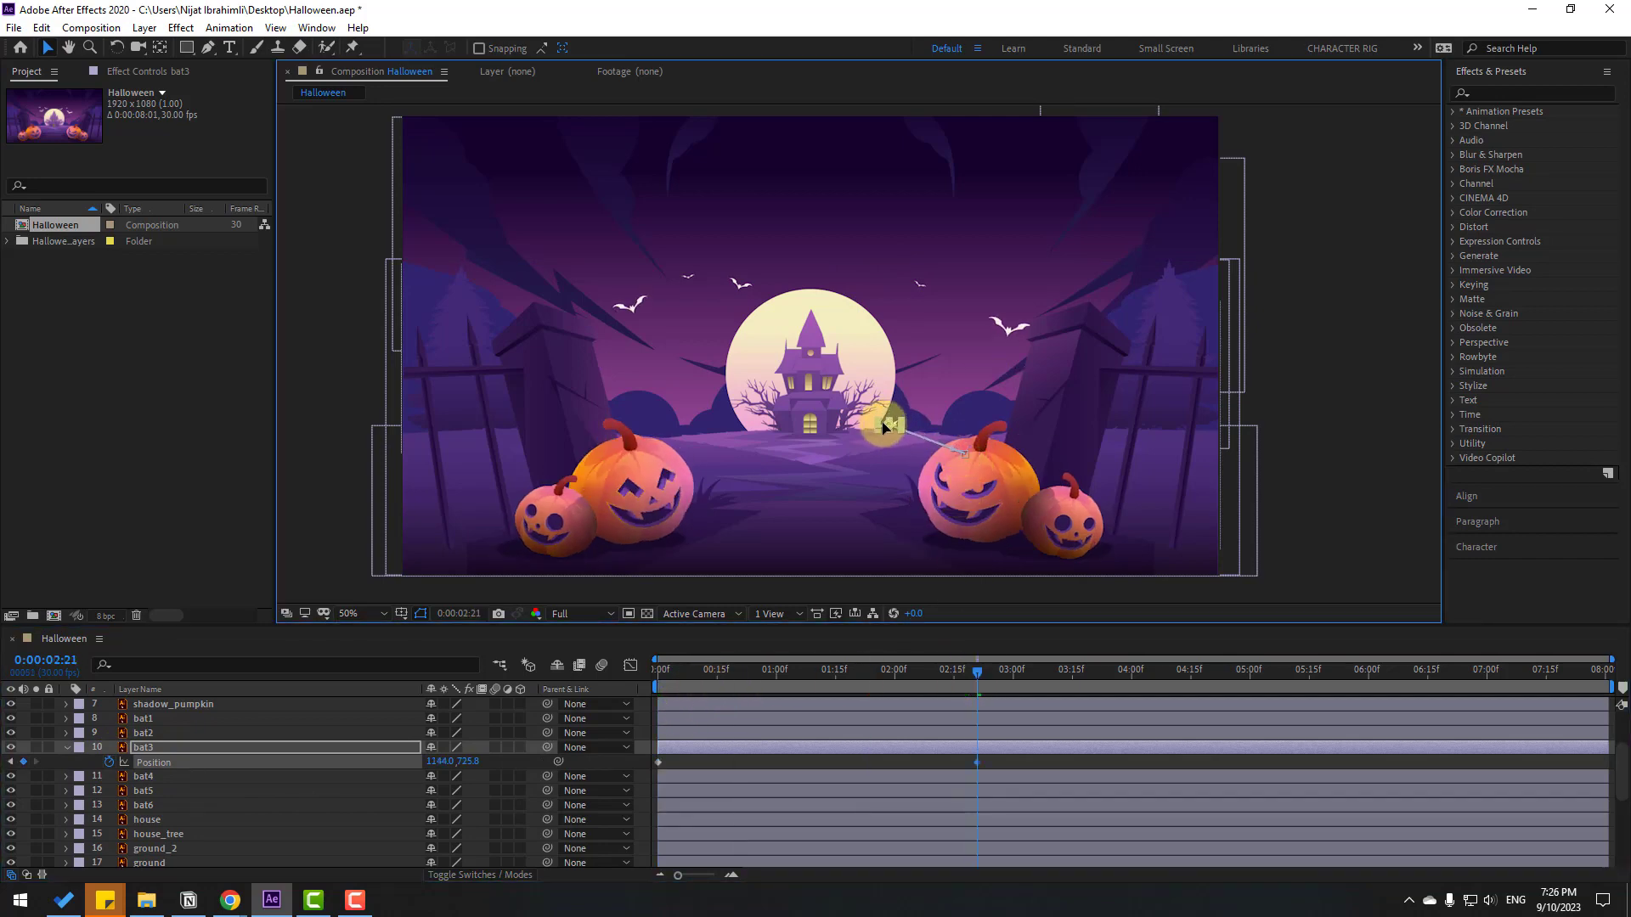
drag(1059, 676, 1214, 671)
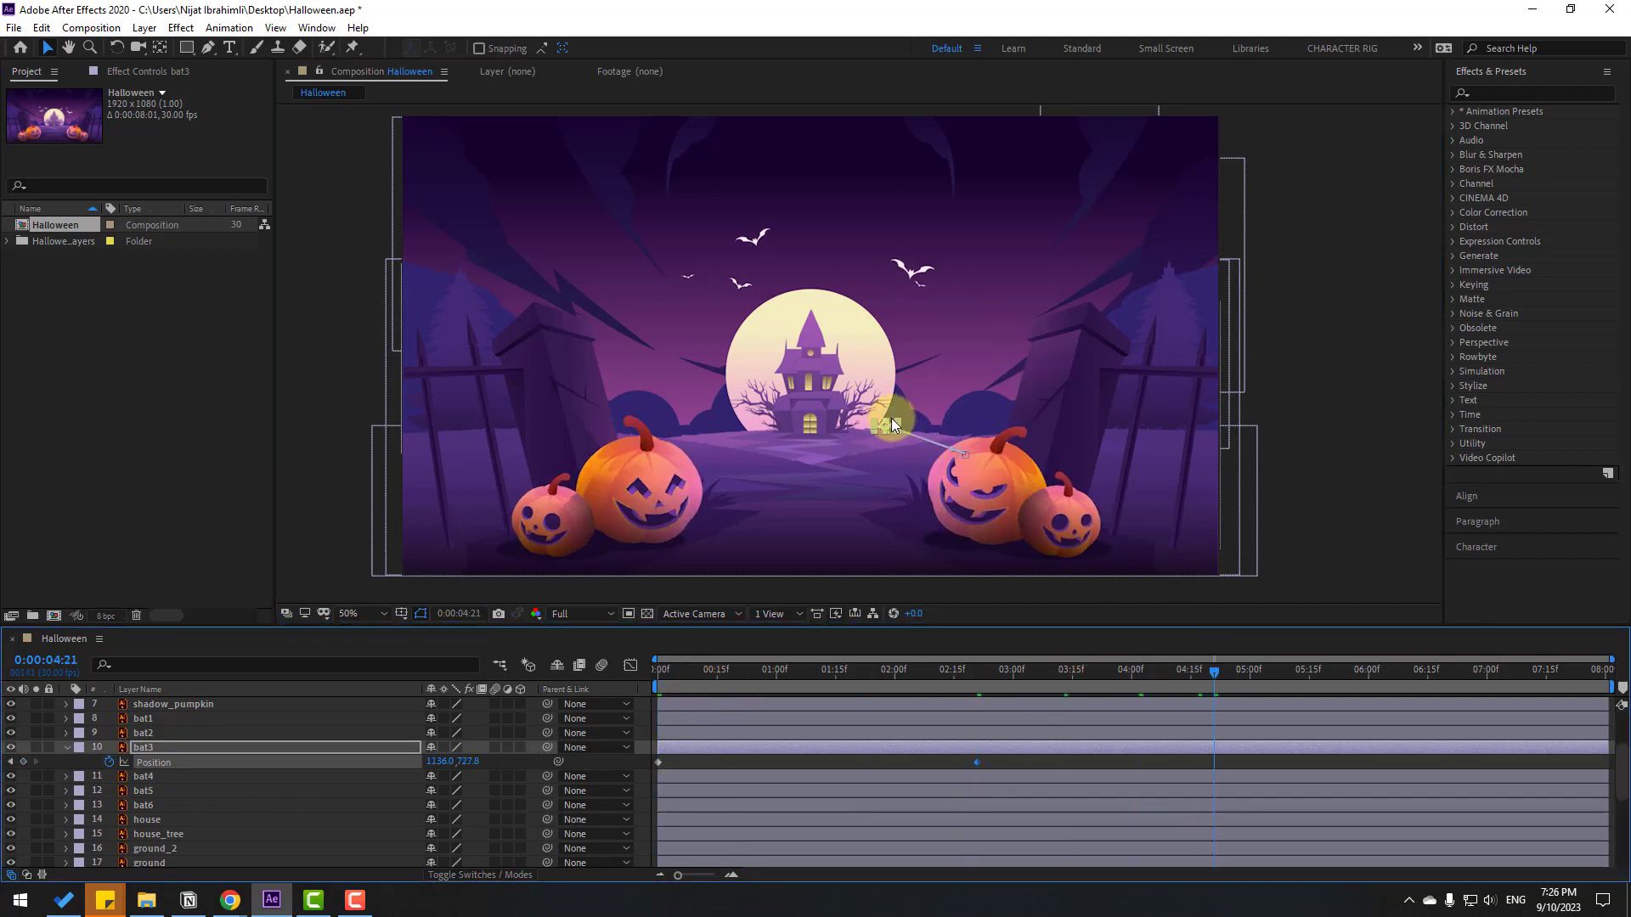
drag(890, 418, 907, 347)
Keyframe bat3 over the house in front of the moon, about 984, 587, at 0:00:08:00 and preview the animation
drag(1358, 676, 1605, 671)
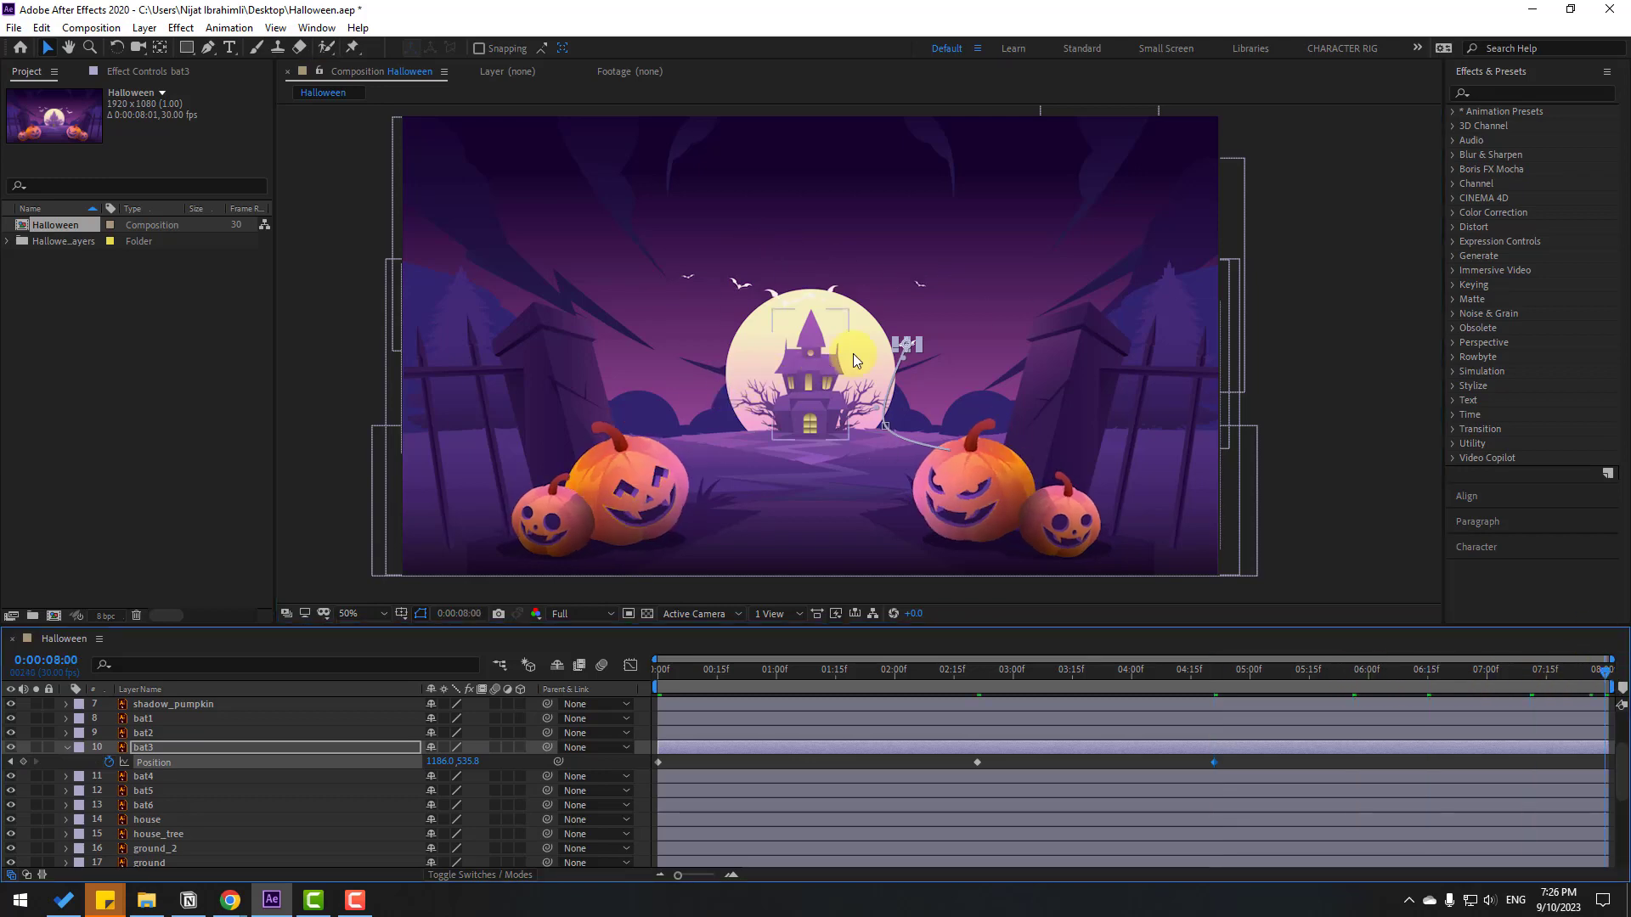
drag(897, 347, 838, 342)
drag(813, 321, 824, 373)
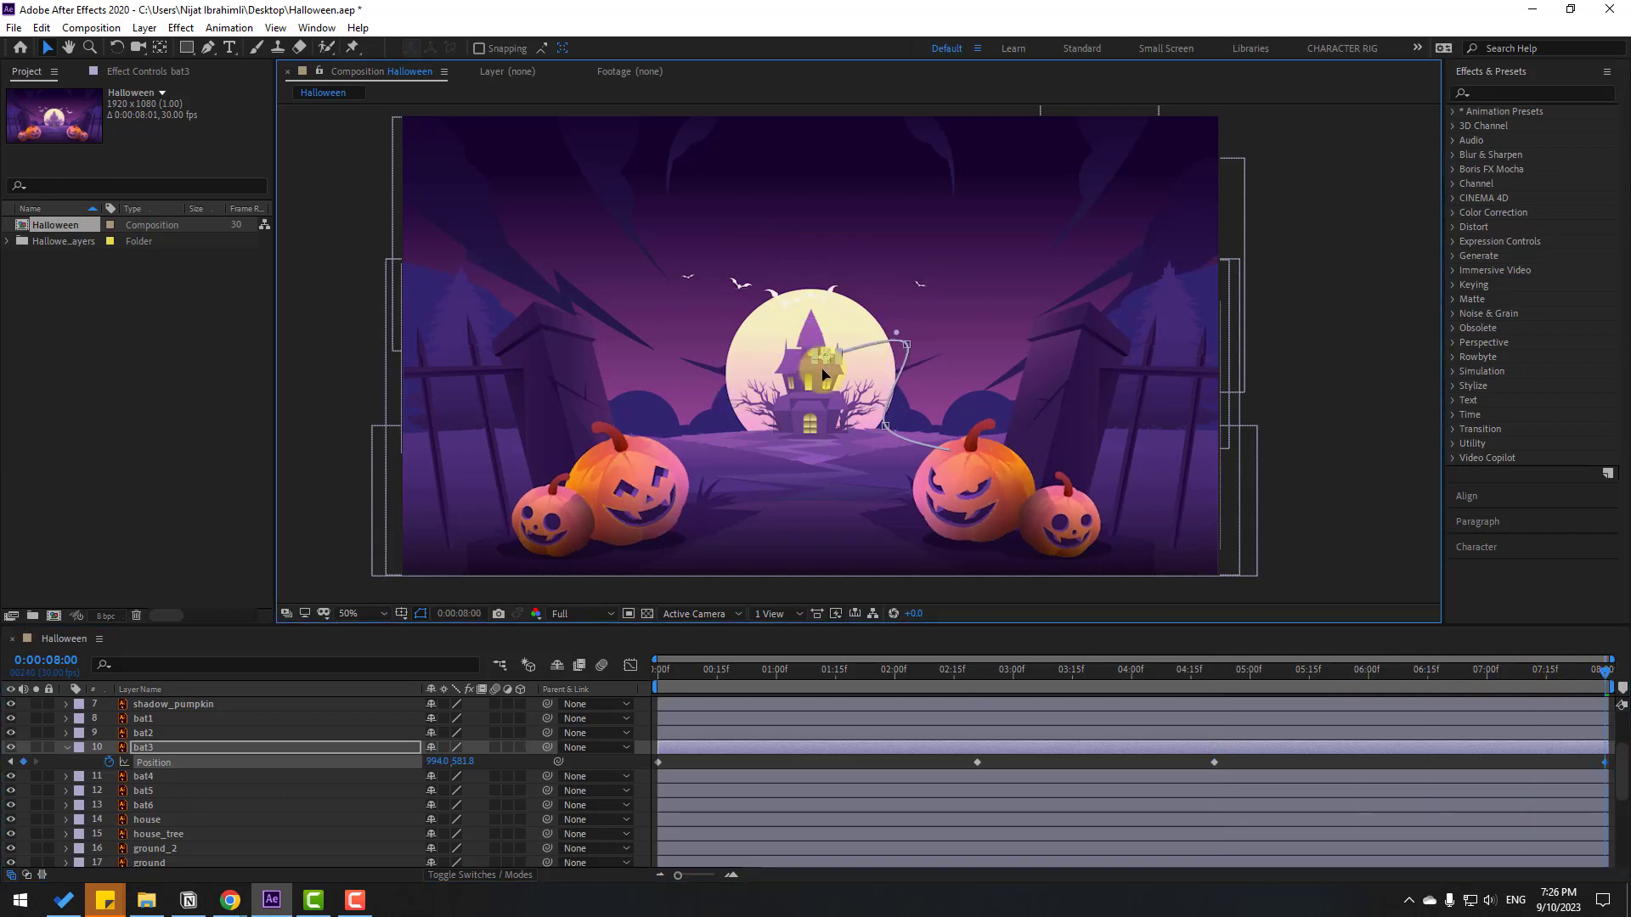
click(1023, 761)
key(space)
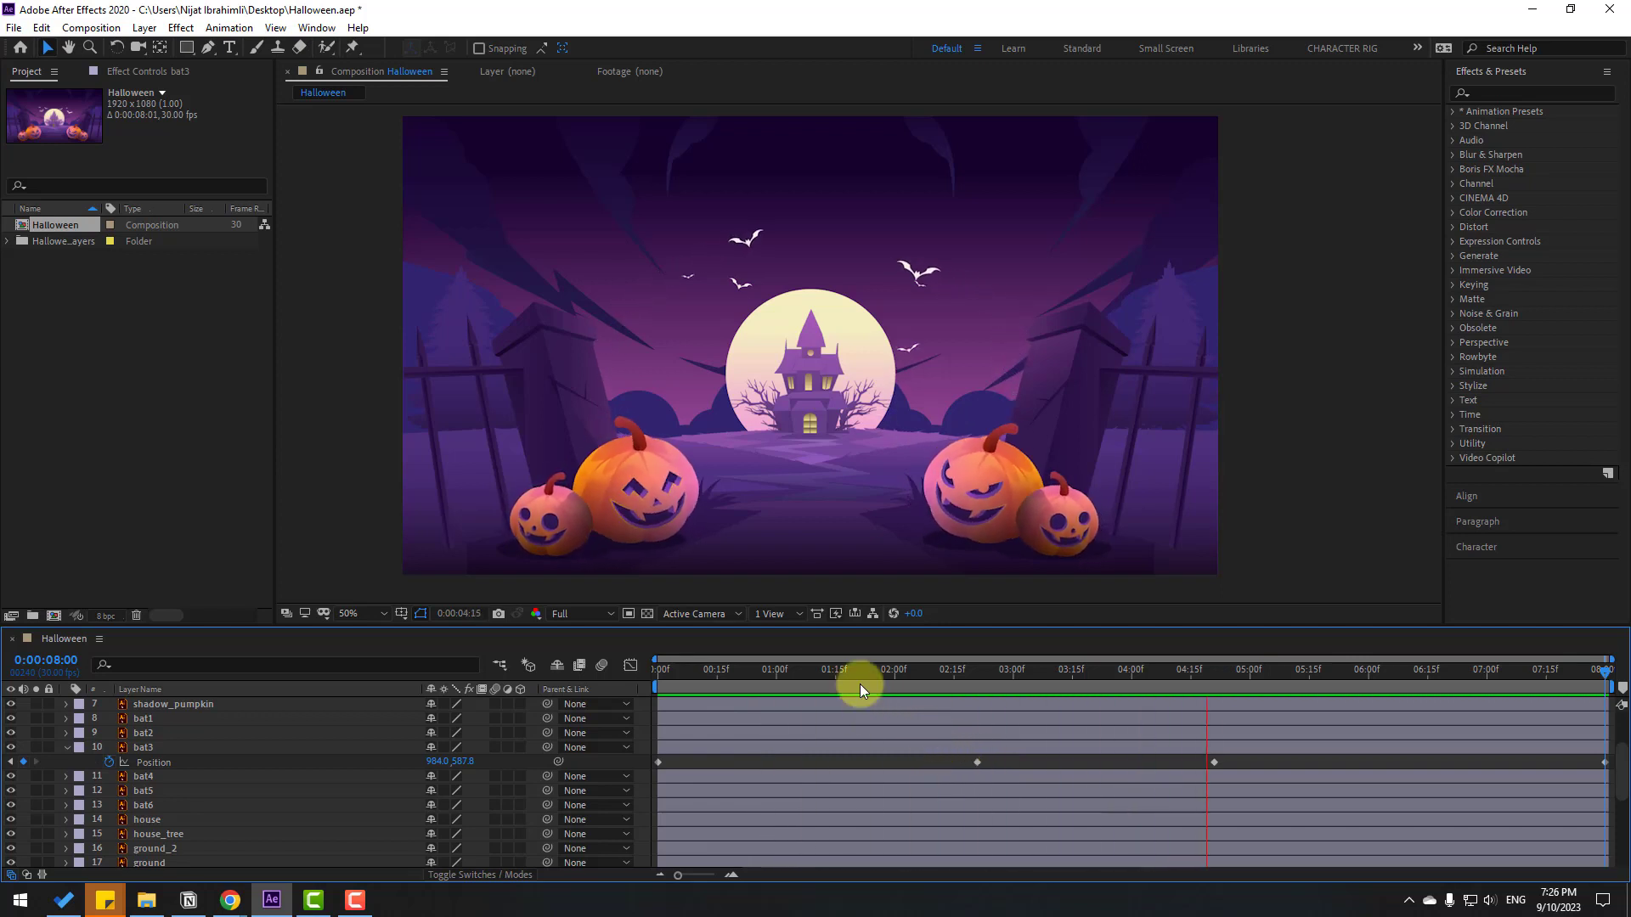
Collapse bat3, then keyframe bat4's position at 0:00:00:00 over the large left pumpkin at about 644.3, 878.2
click(99, 762)
click(67, 748)
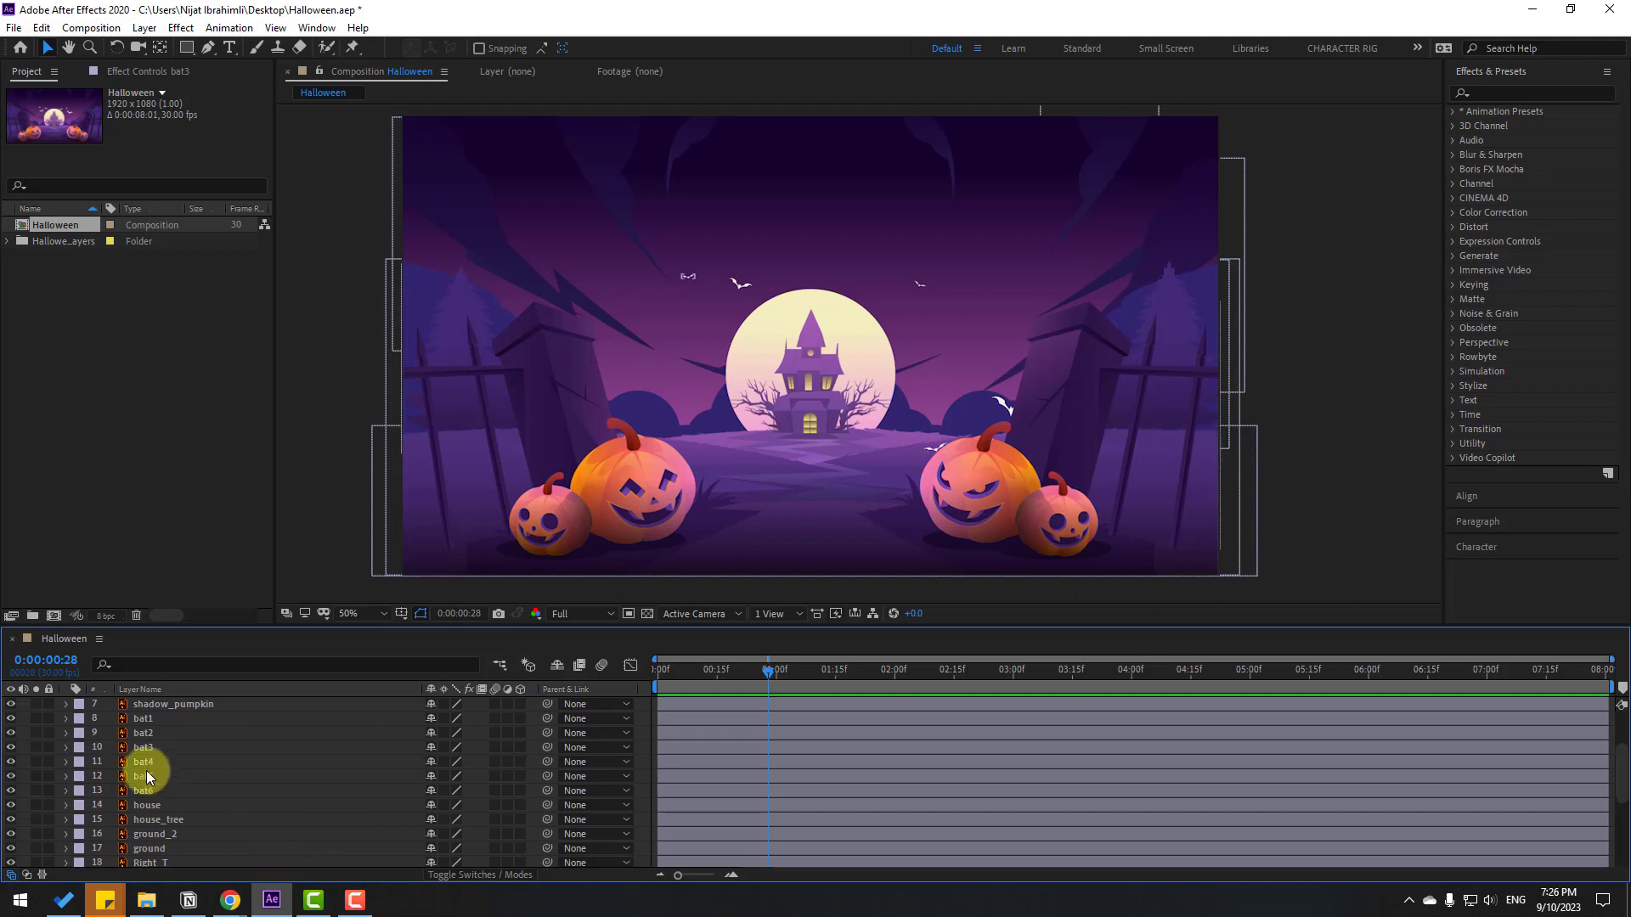
click(153, 768)
drag(715, 670, 608, 678)
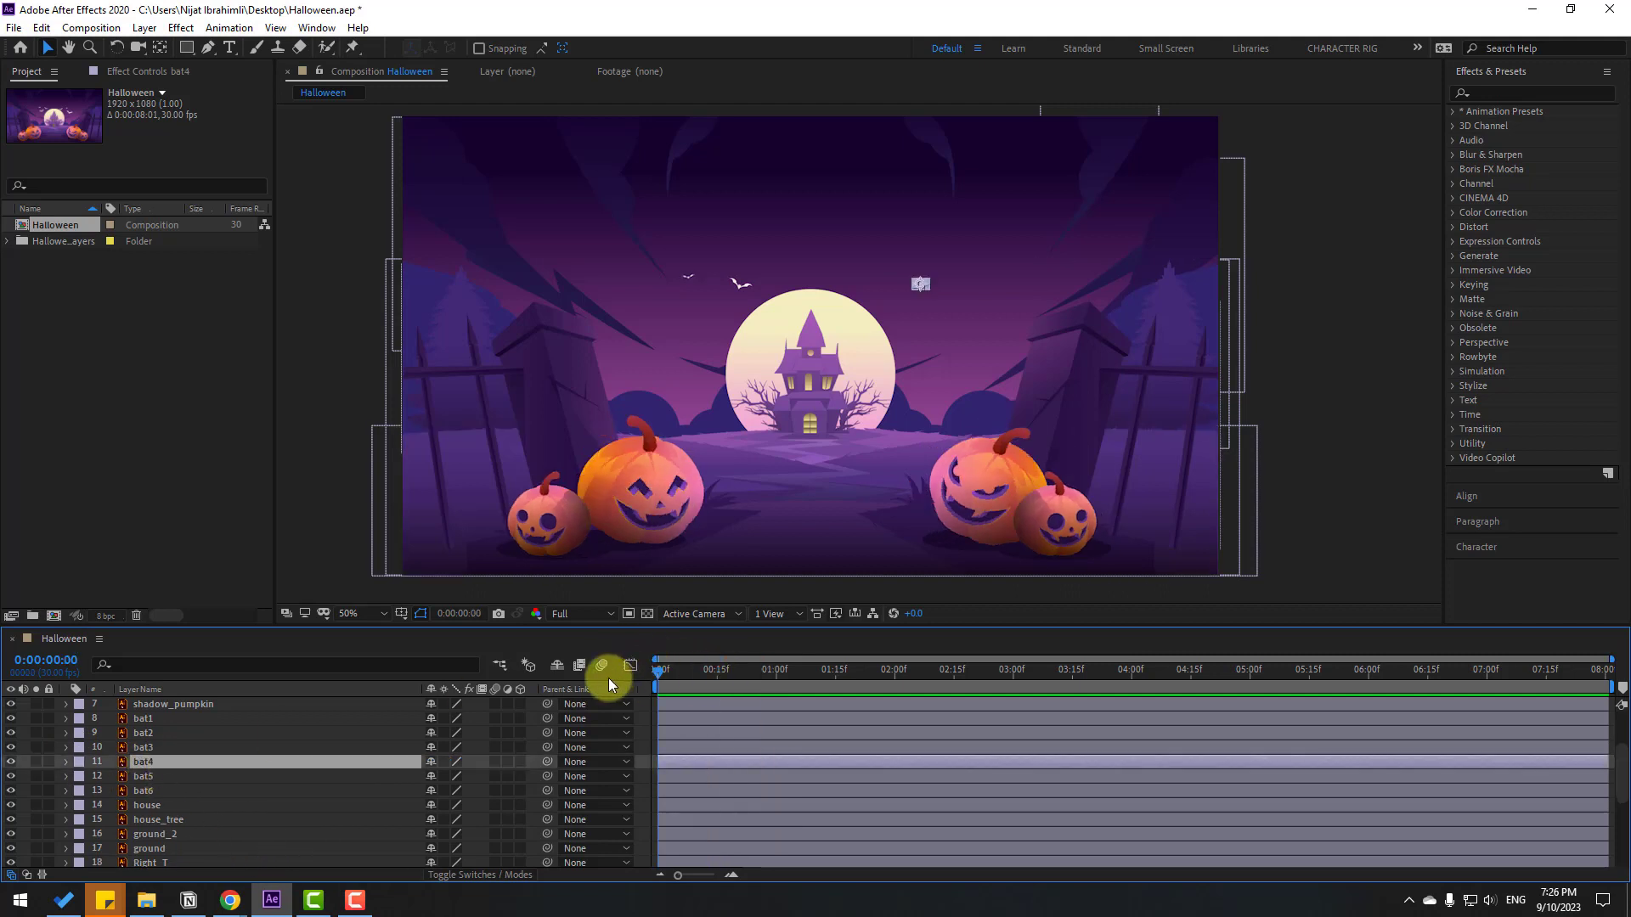
key(p)
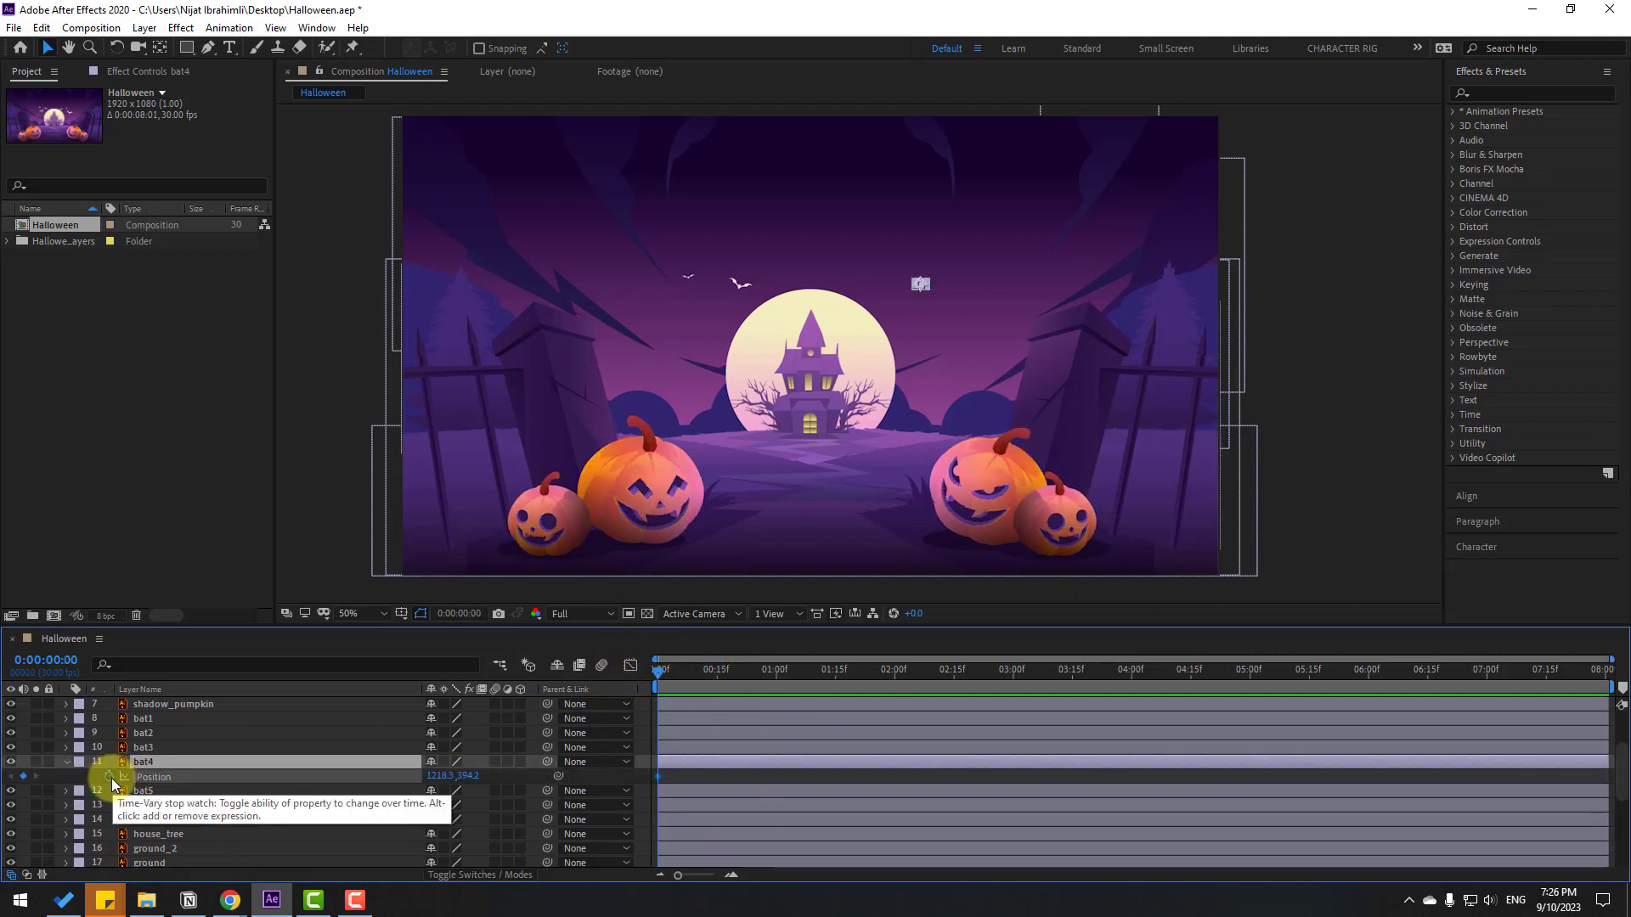
click(109, 776)
drag(924, 286, 677, 490)
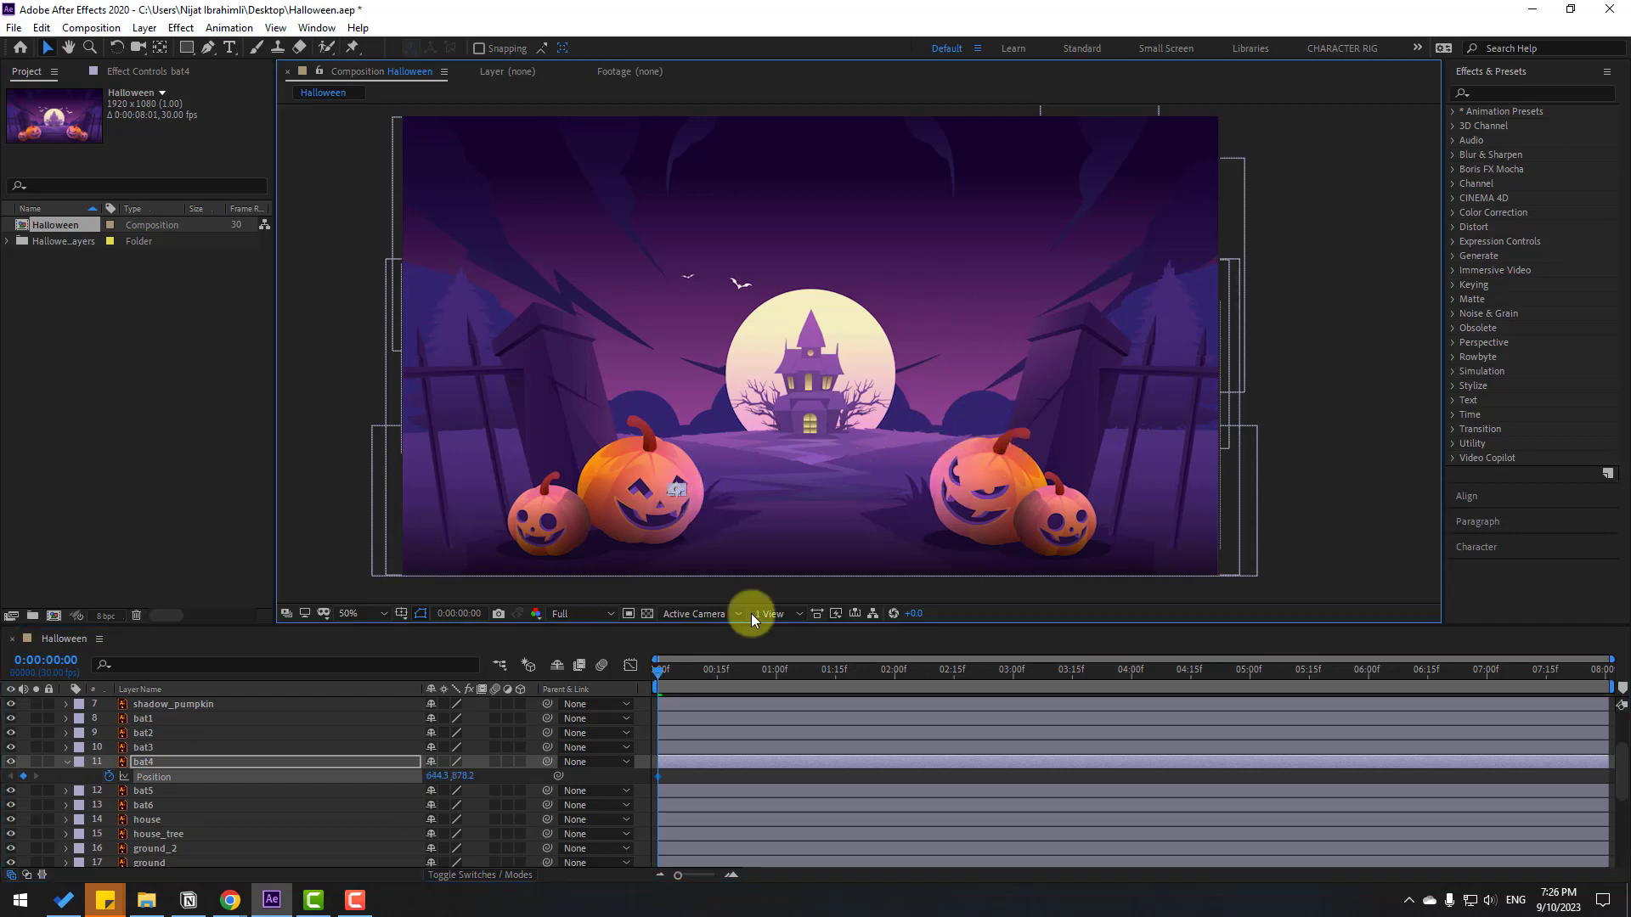
Keyframe bat4 at about 1146.3, 676.2 at 0:00:02:00 and farther out to the moon's upper right at 0:00:04:08
drag(824, 671, 894, 681)
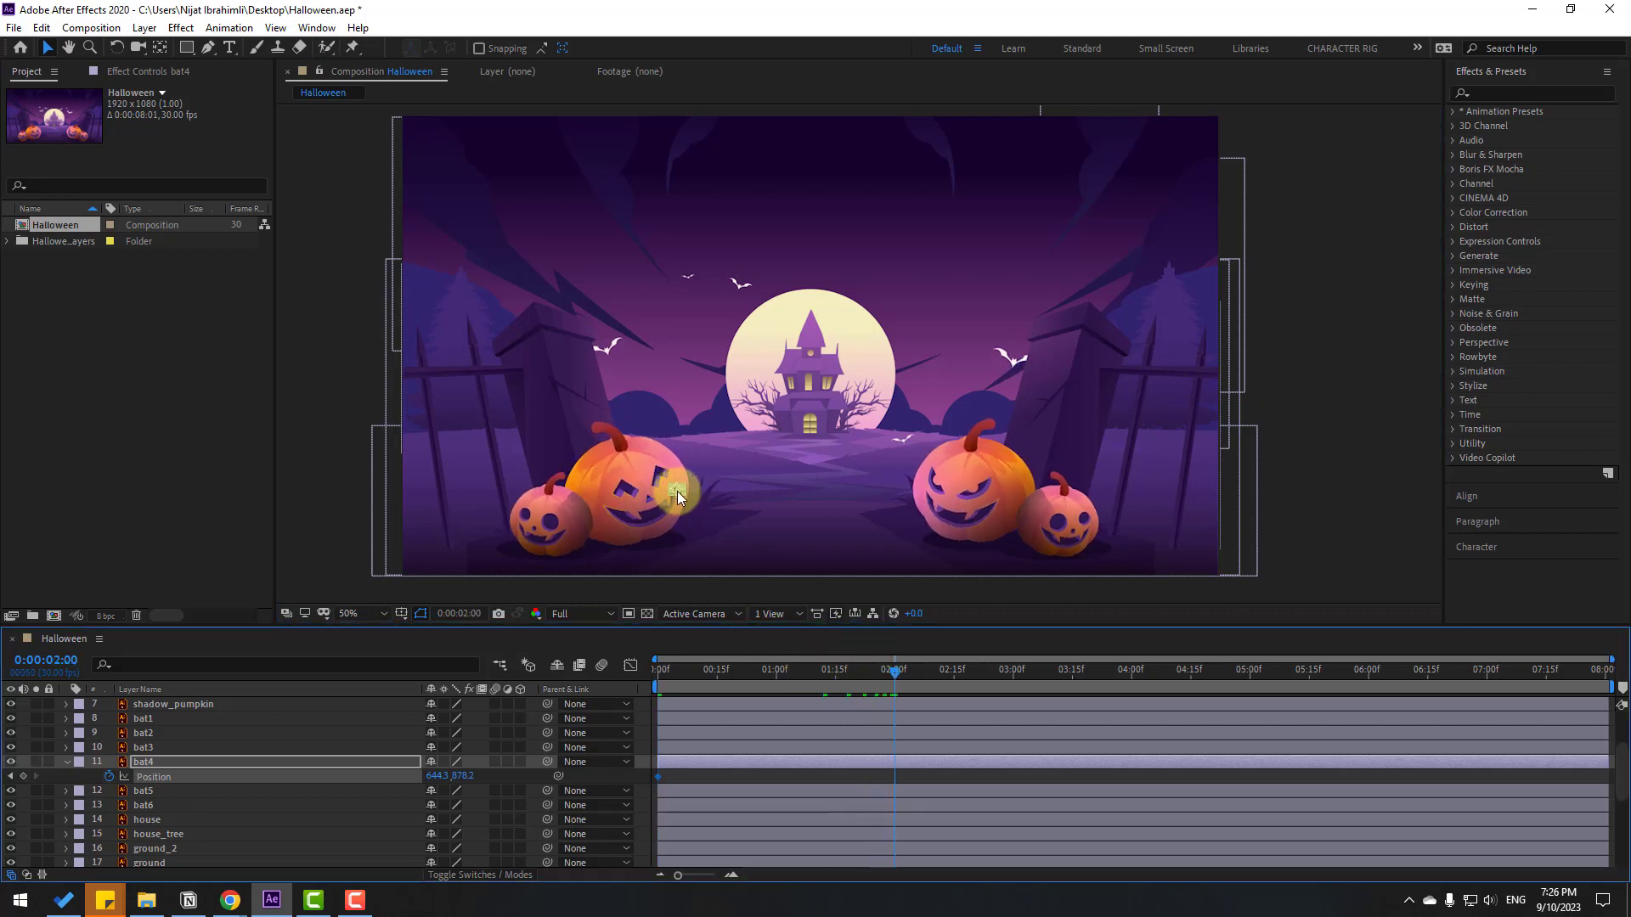
drag(676, 490, 891, 404)
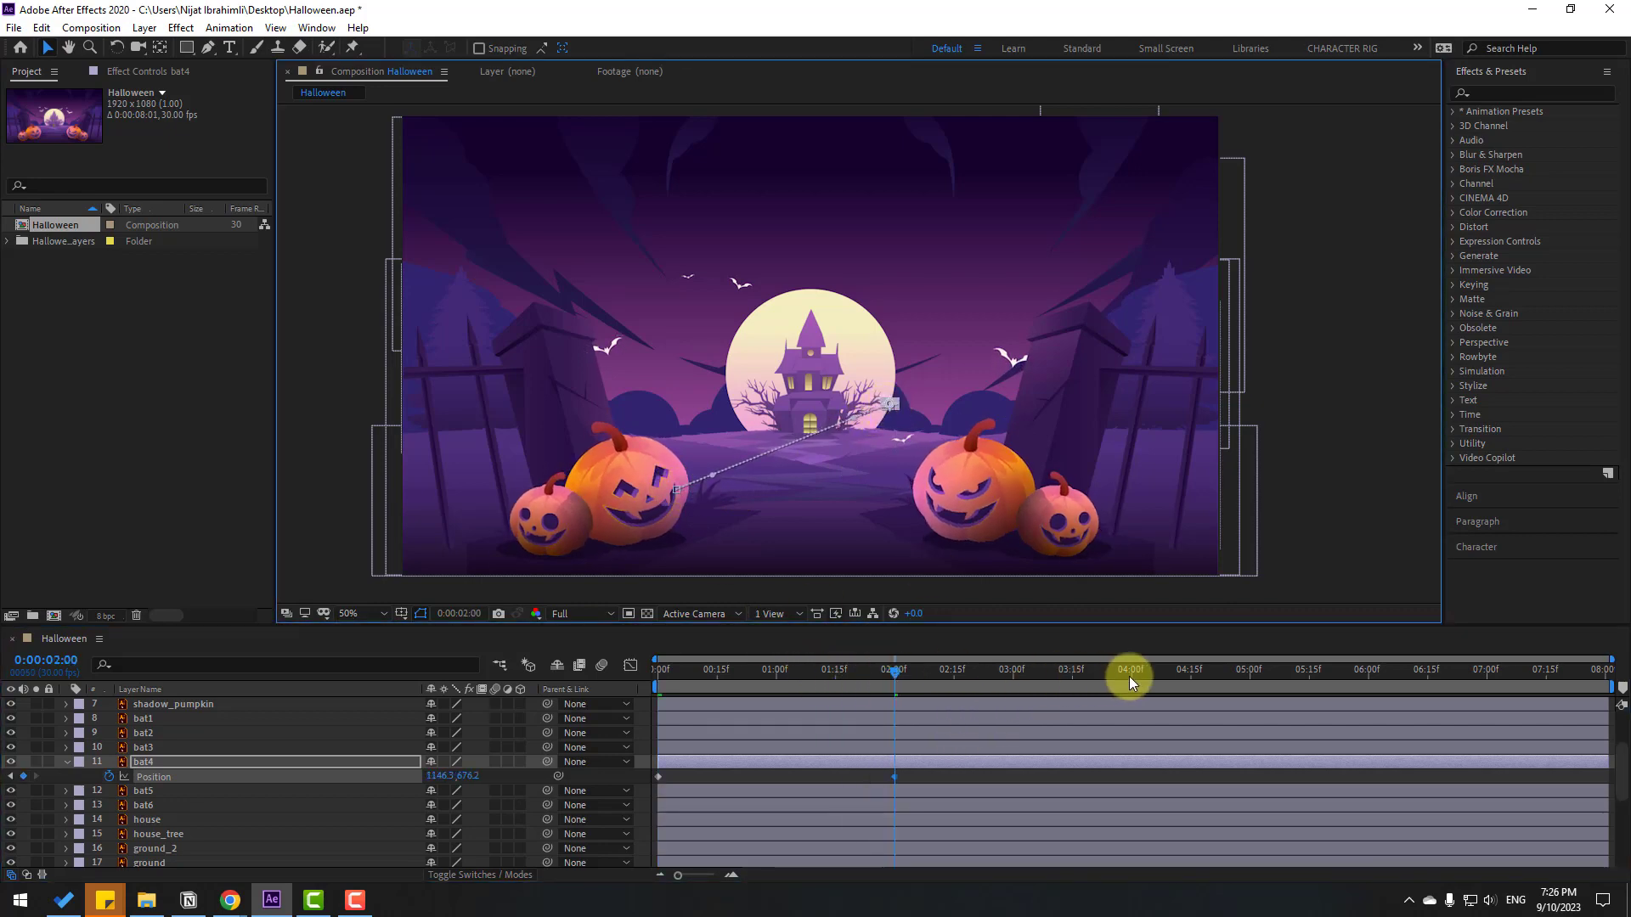
click(1161, 678)
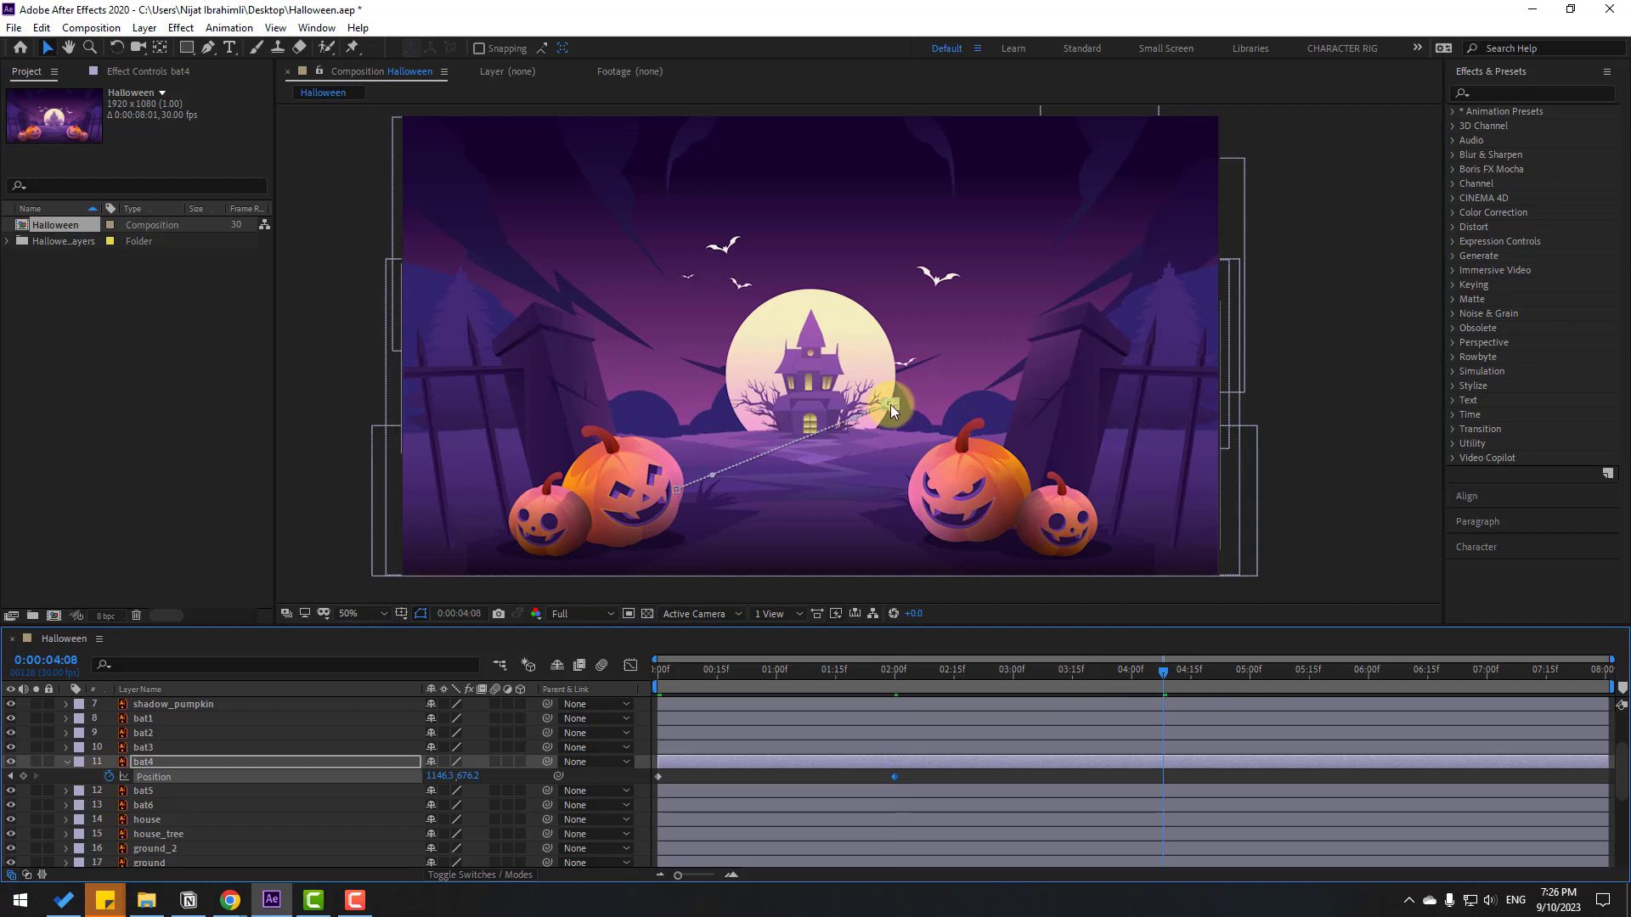
drag(890, 404, 878, 294)
Keyframe bat4 at about 1116.3, 420.2 at 0:00:06:07 and over the house at 0:00:08:00, and preview the flight
click(1392, 673)
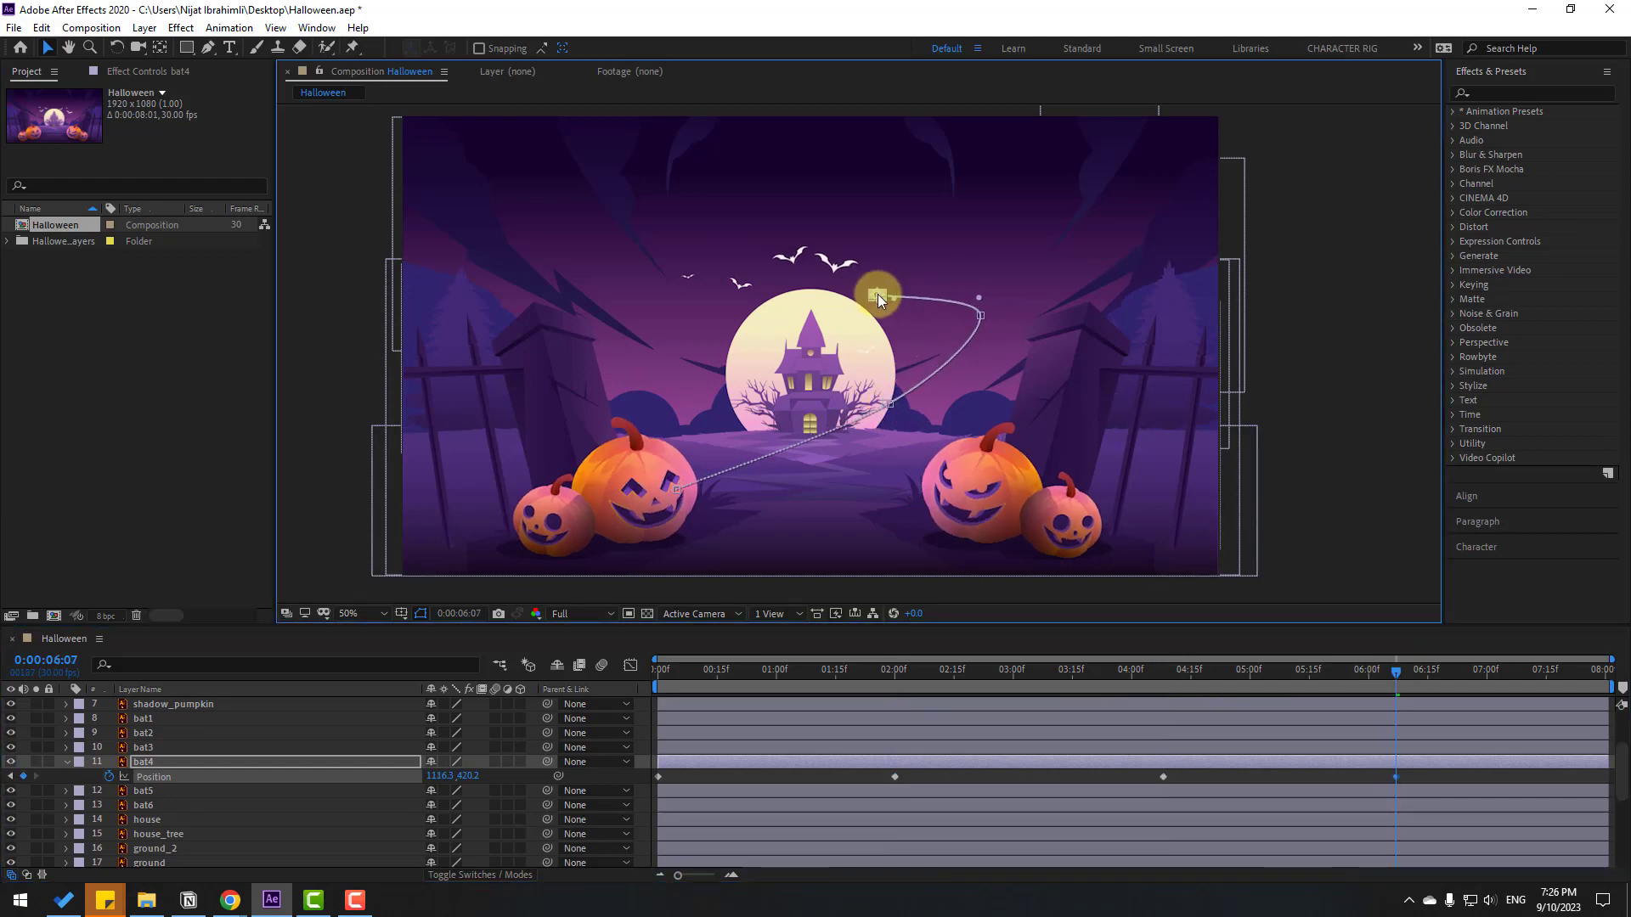
drag(1488, 680, 1604, 675)
drag(878, 292, 811, 371)
click(982, 778)
key(space)
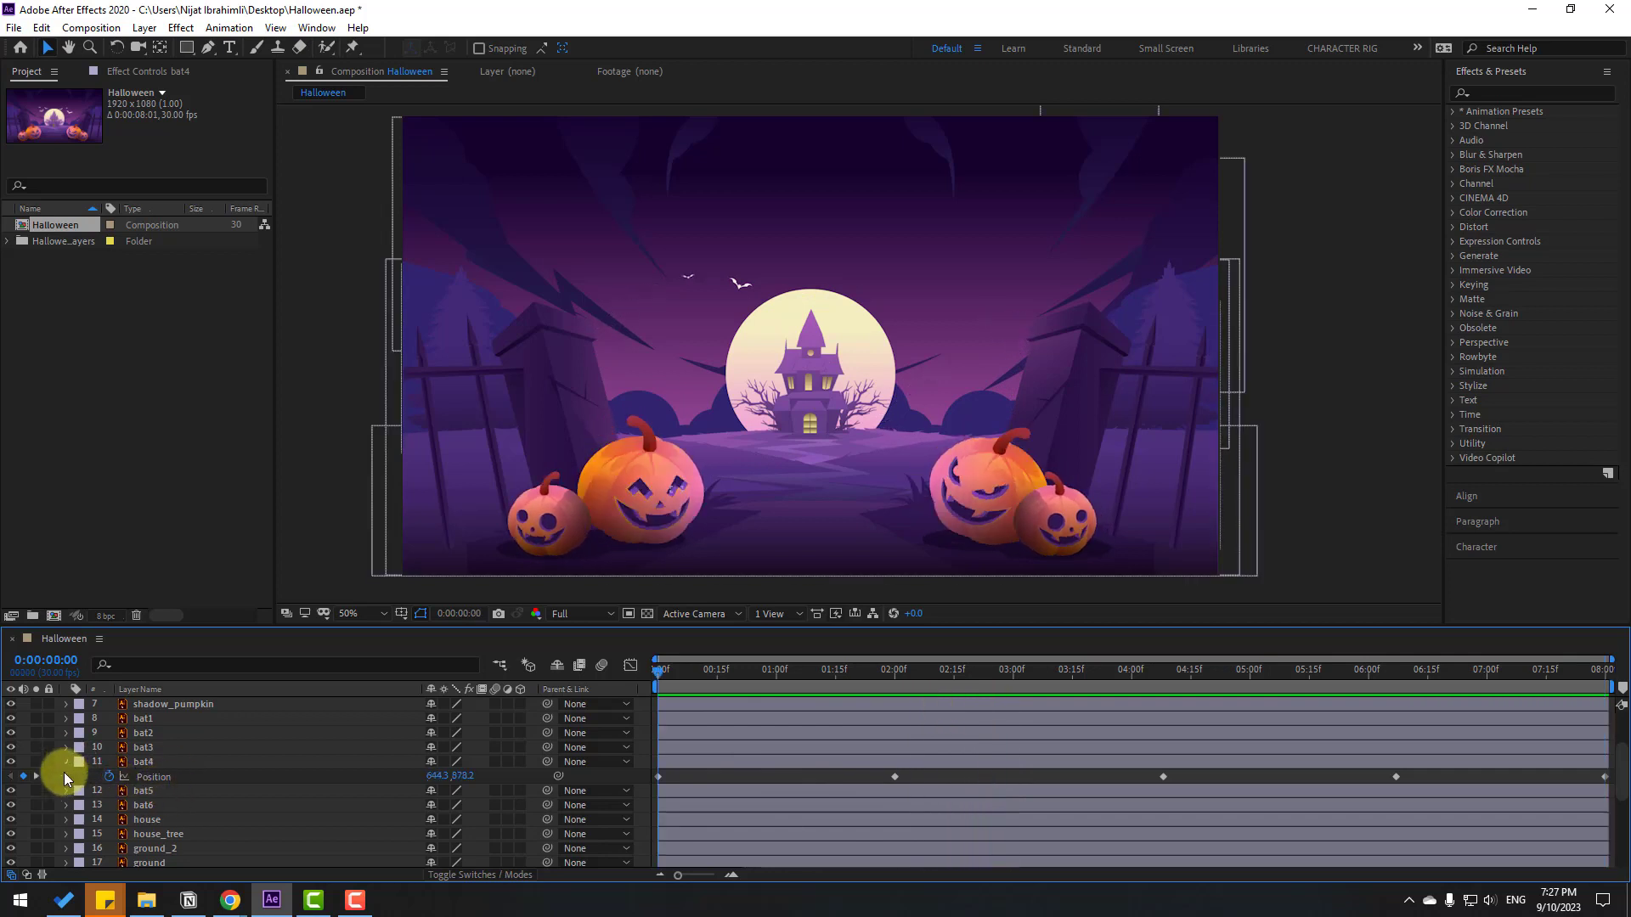
Collapse bat4, then keyframe bat5's position at 0:00:00:00 just outside the scene's left edge at about -25.8, 706.9
click(66, 765)
click(148, 776)
key(p)
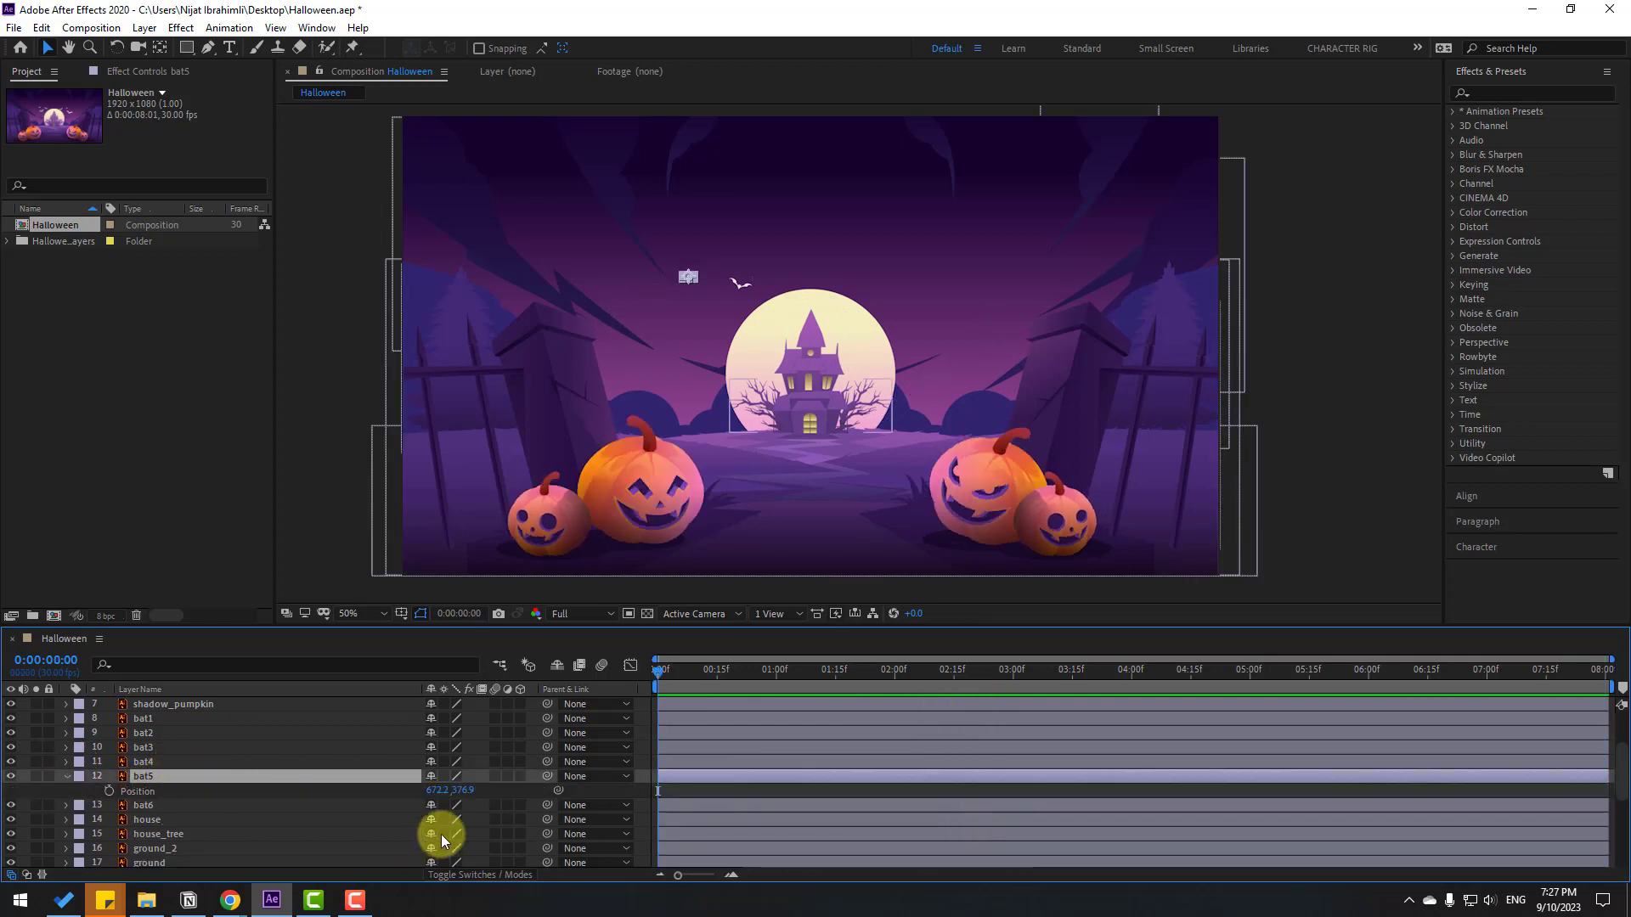
click(109, 791)
drag(679, 289, 395, 420)
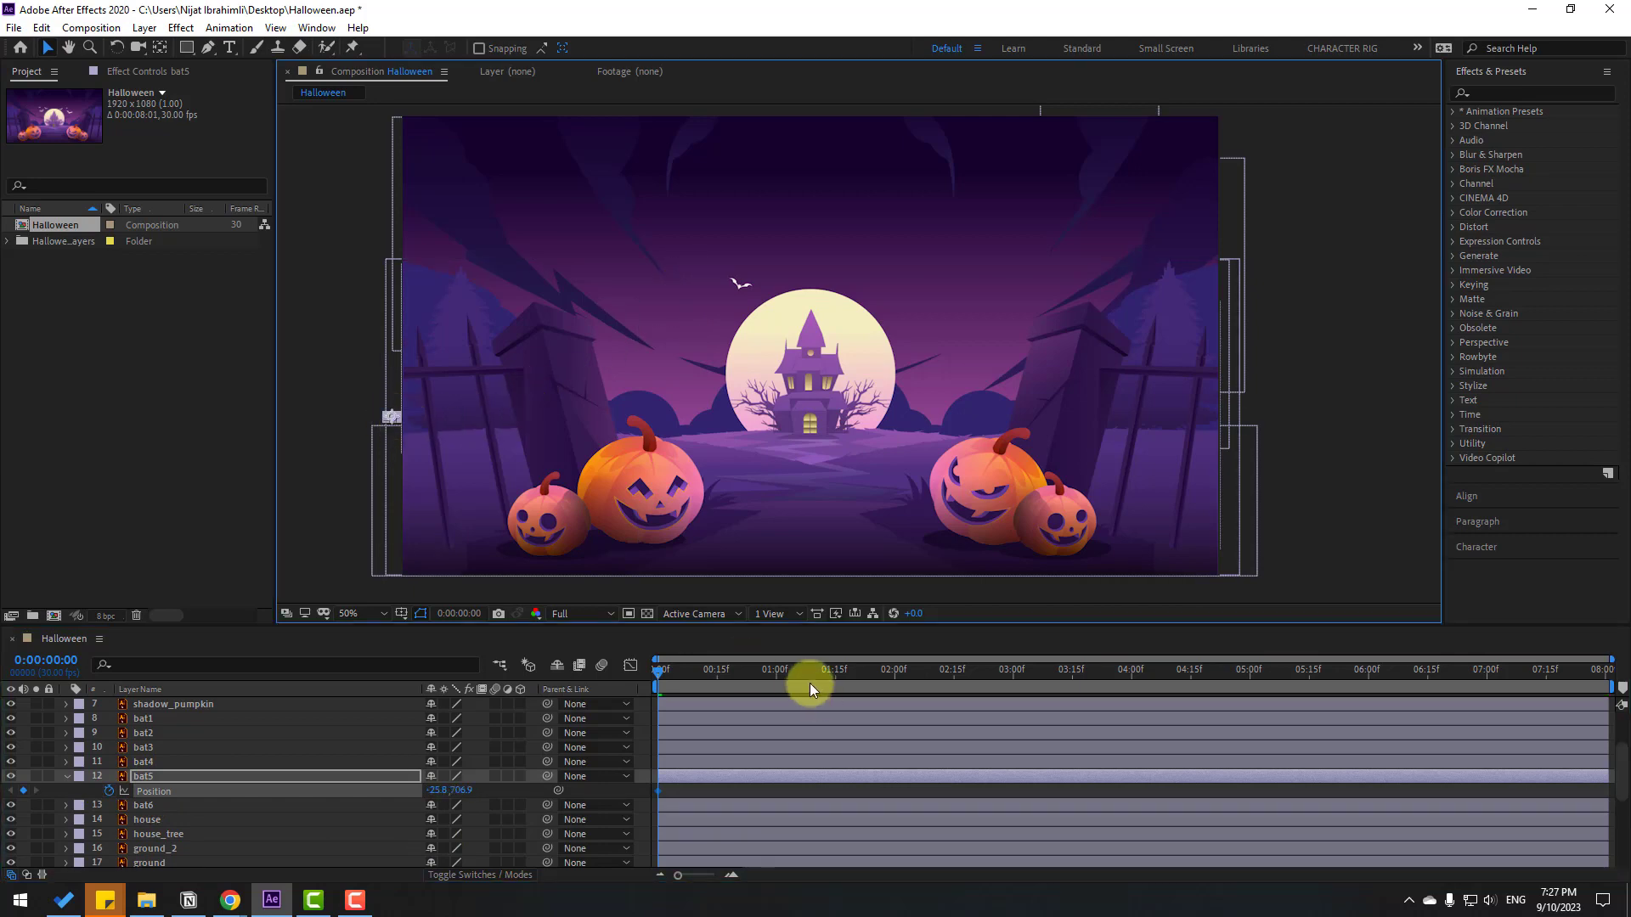
Keyframe bat5 at the left gate pillar at 0:00:02:21 and at about 684.2, 674.9 shortly before 0:00:05:15
drag(808, 683, 978, 674)
drag(391, 416, 700, 405)
click(1285, 670)
Keyframe bat5 beside the house tower, about 946.2, 530.9, at 0:00:08:00 and preview its flight
drag(1352, 671, 1618, 671)
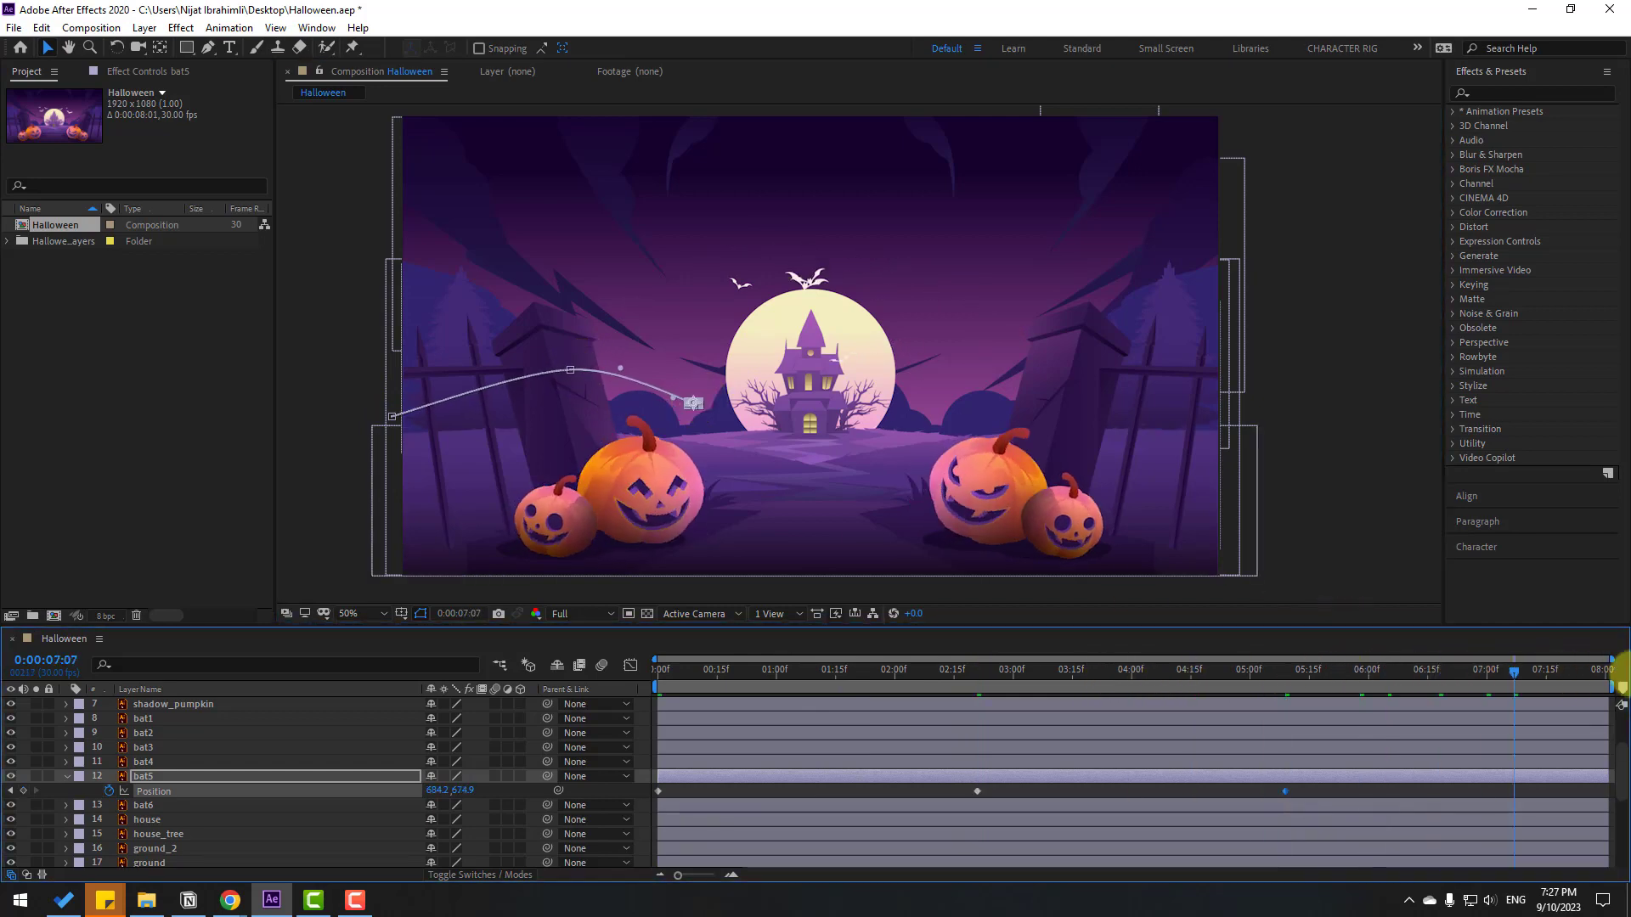
drag(689, 405, 785, 355)
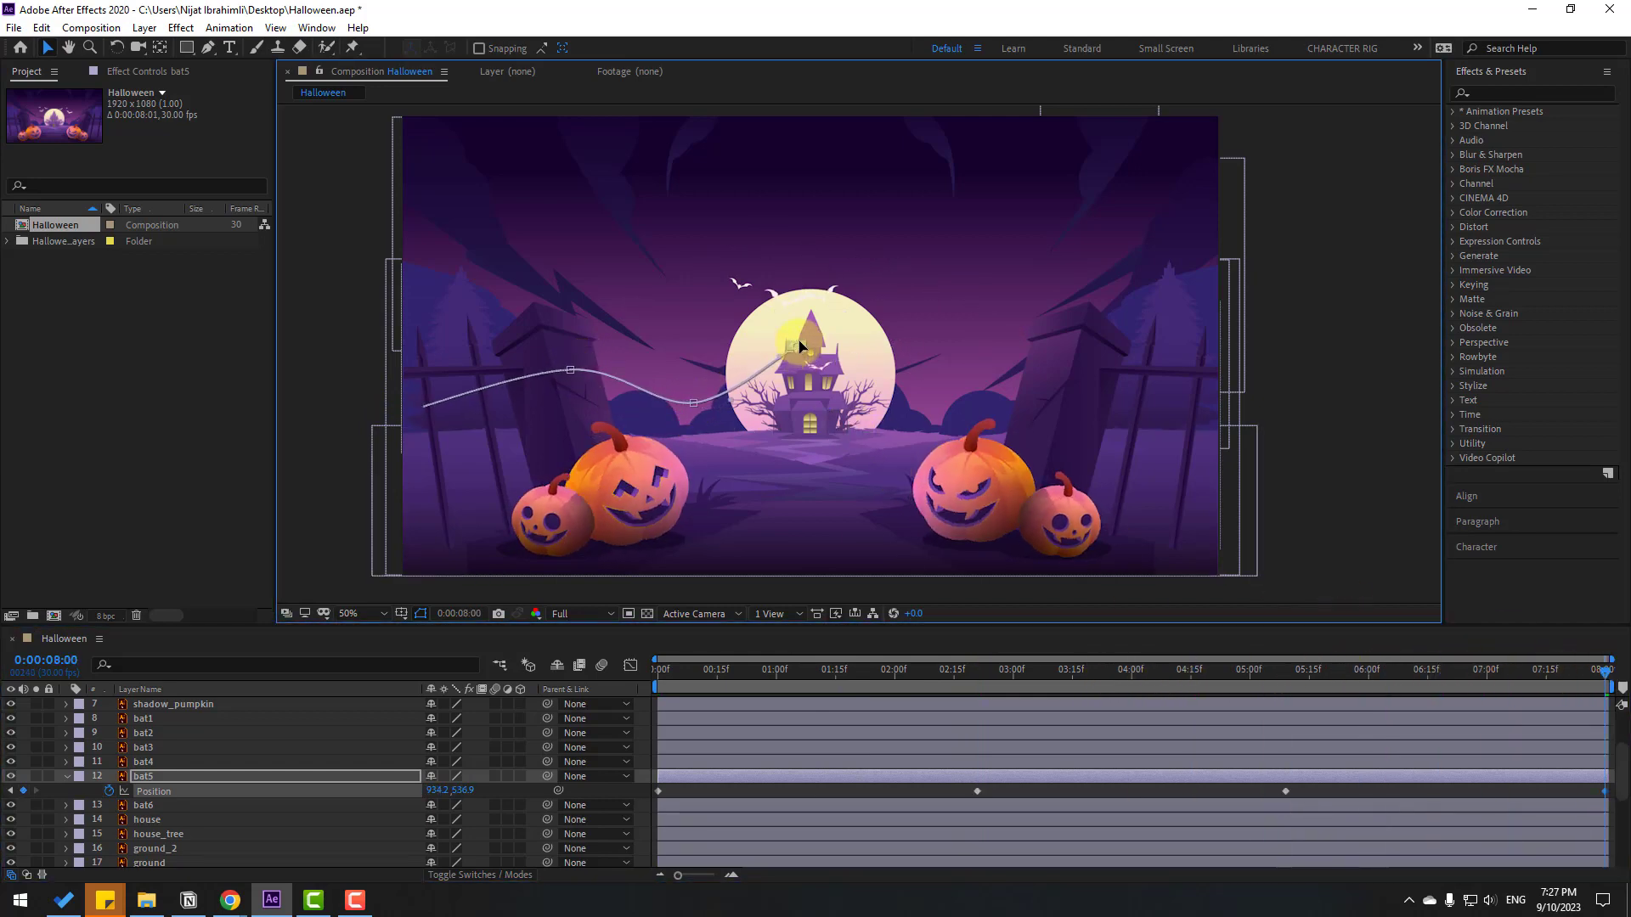
click(900, 788)
key(space)
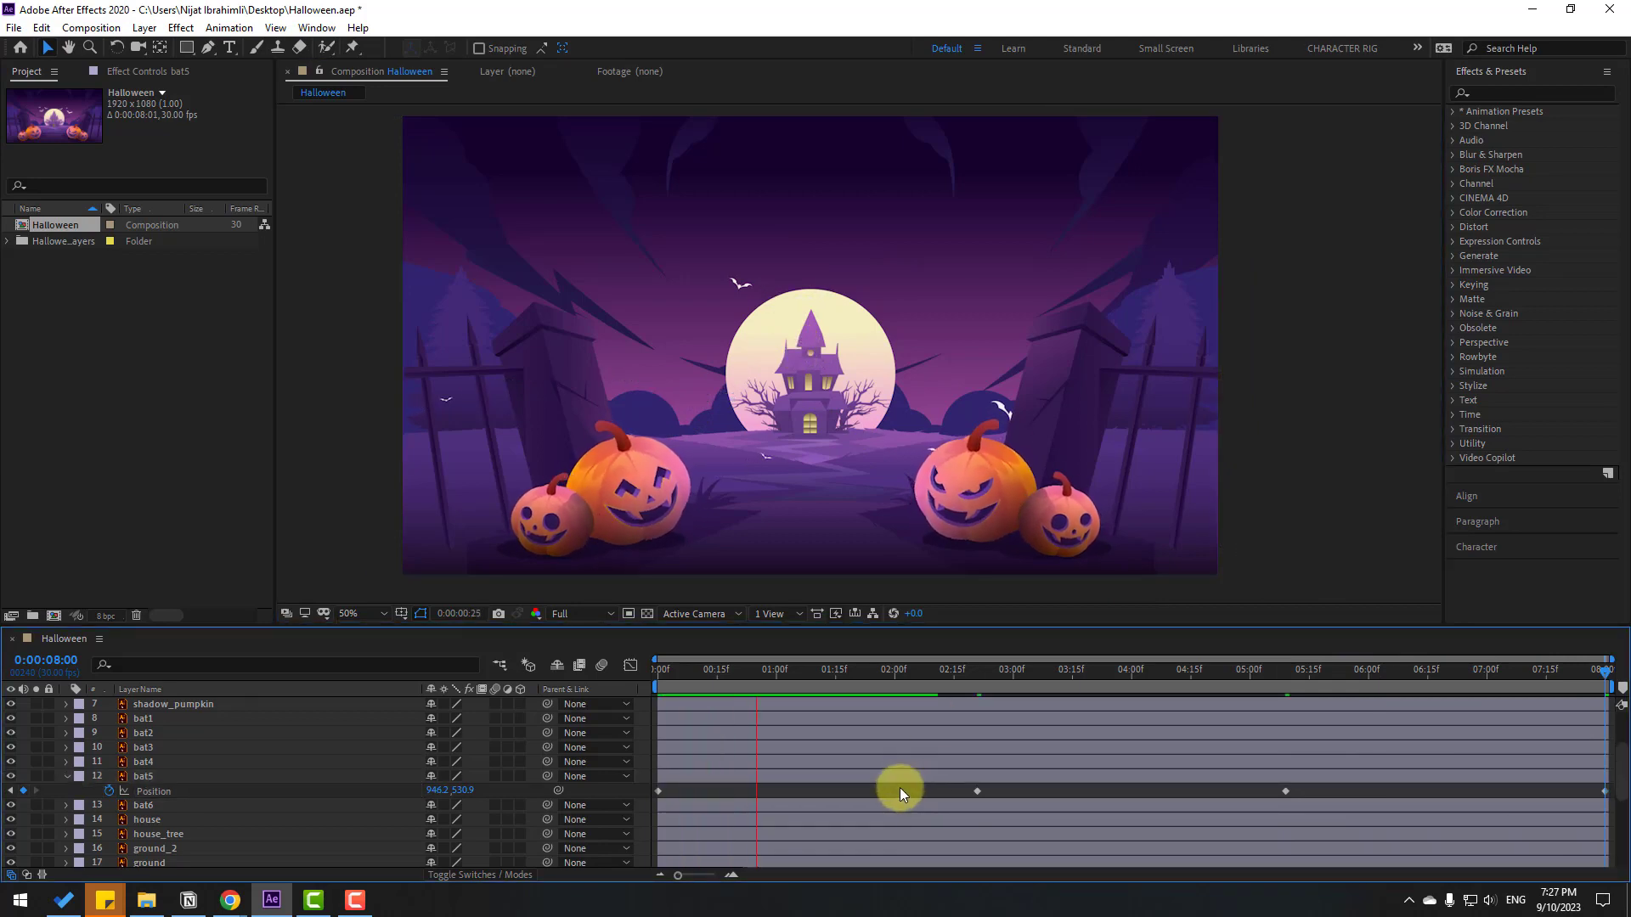
Collapse bat5, then keyframe bat6's position at 0:00:00:00 and place it over the small left pumpkin
drag(690, 671, 454, 680)
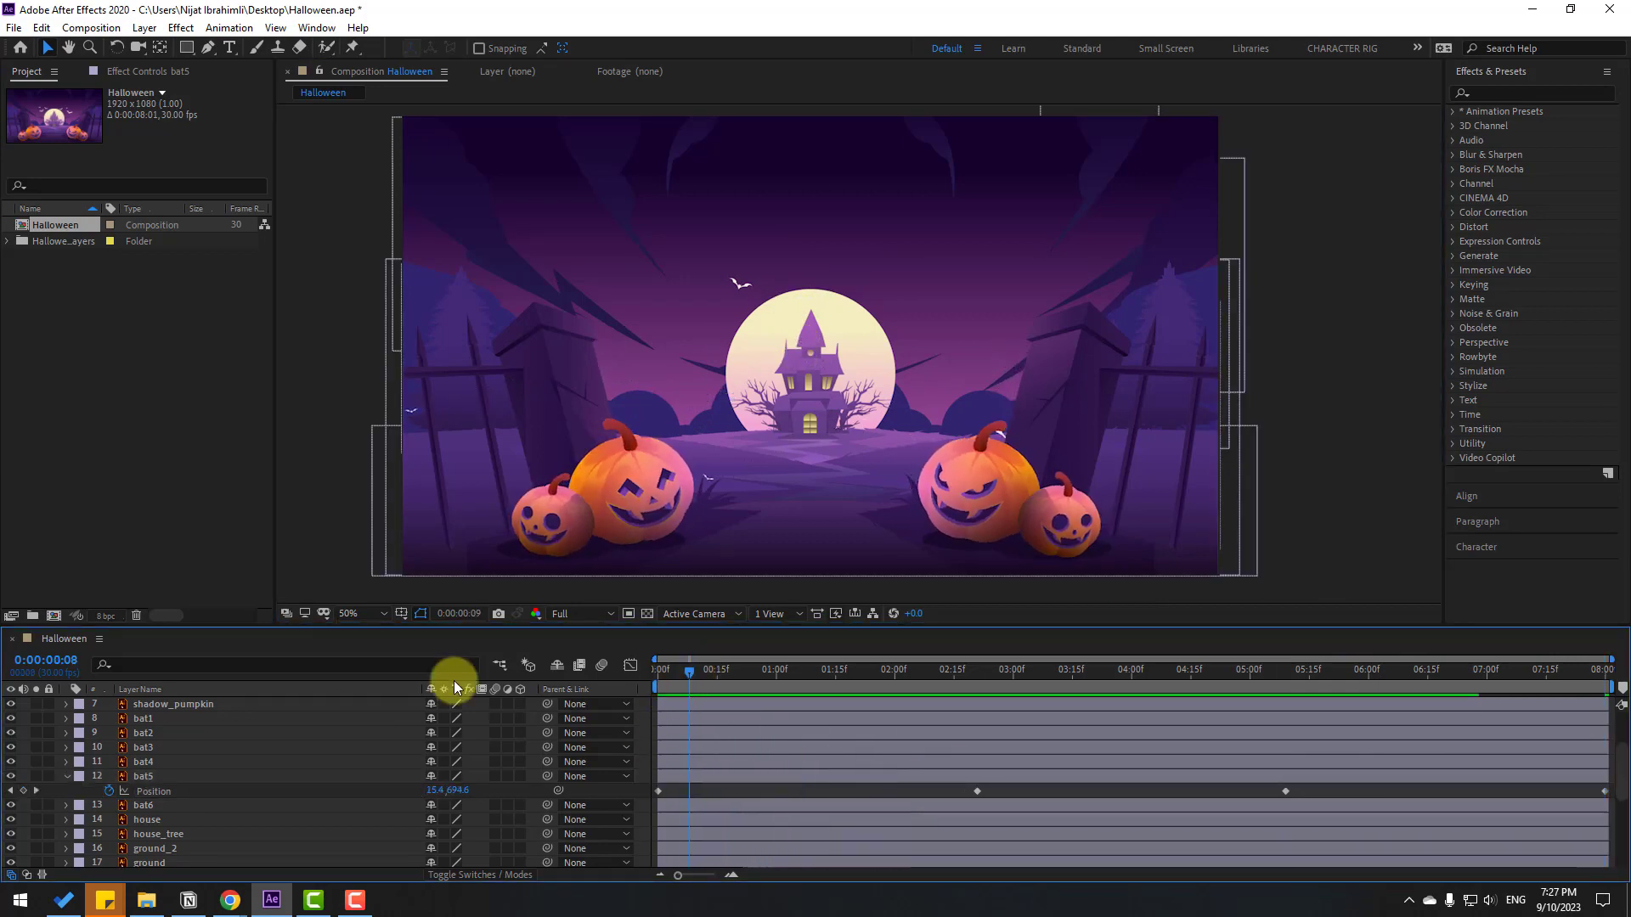
click(66, 776)
click(153, 791)
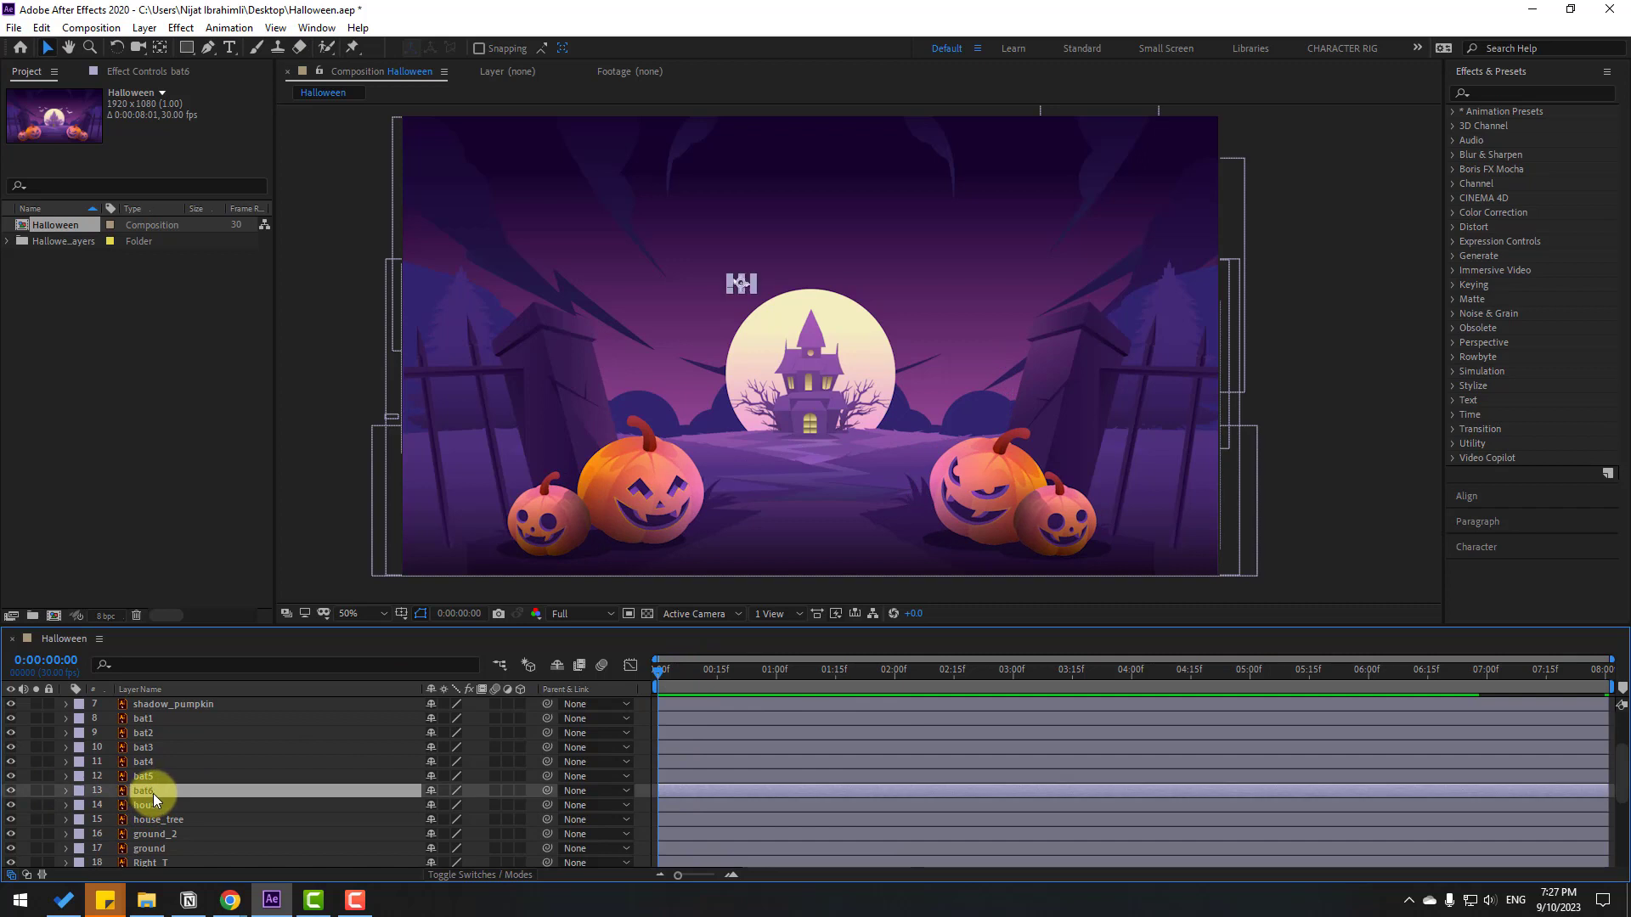
key(p)
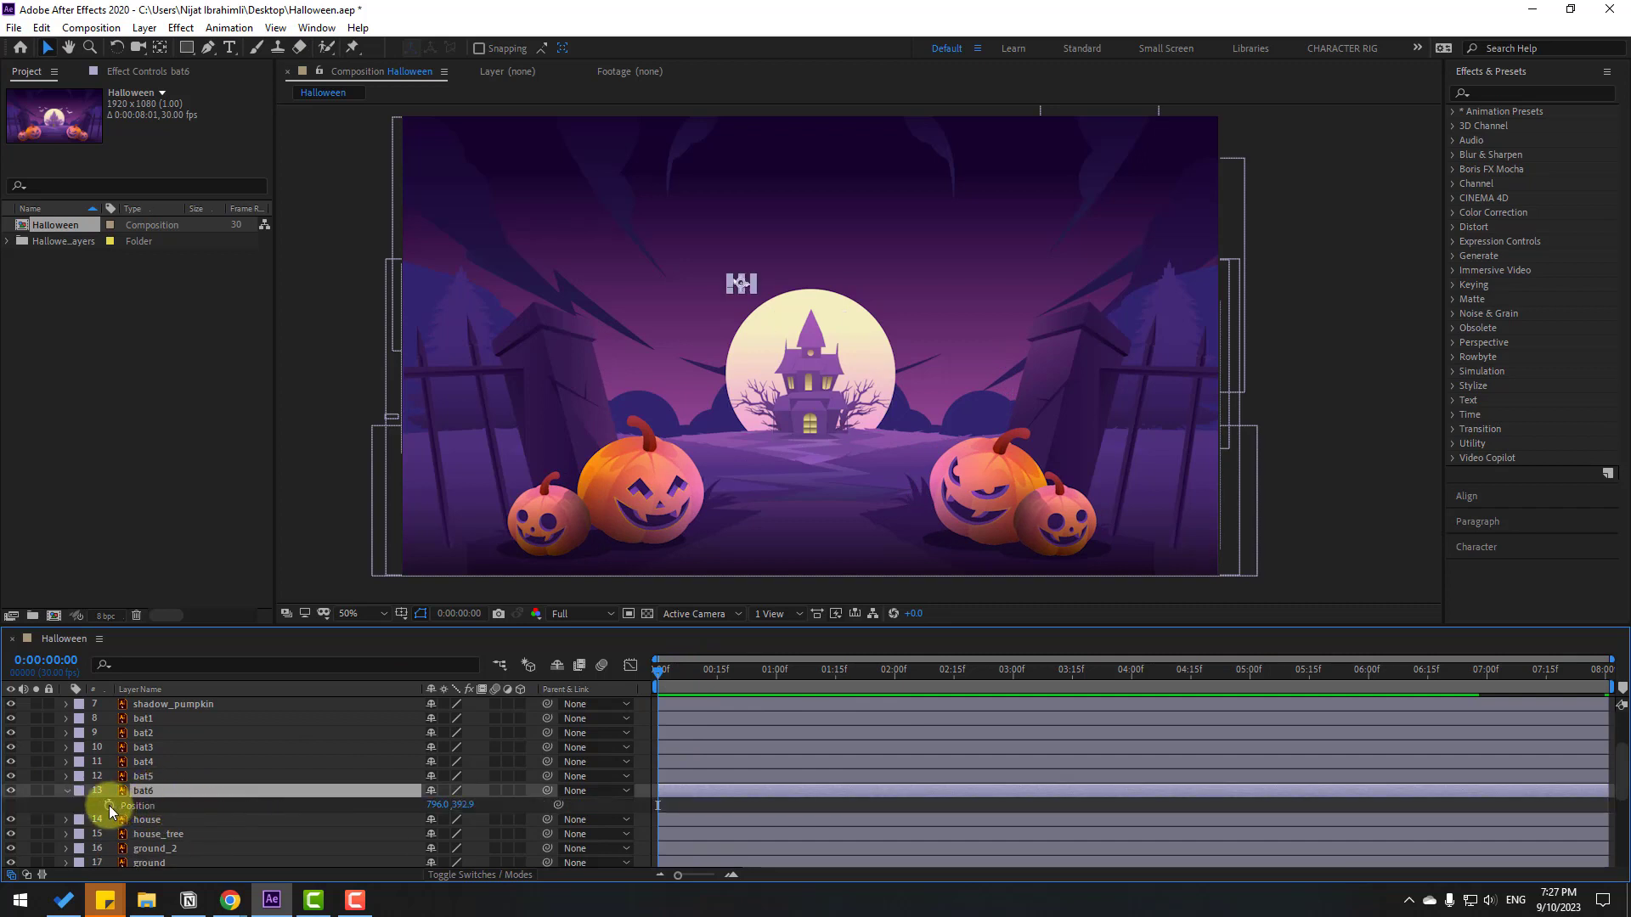
click(109, 805)
drag(727, 295, 695, 363)
Keyframe bat6 right of the large left pumpkin, left of the moon at 0:00:04:27, and on the house at about 972, 650.9 at 0:00:08:00
click(938, 673)
click(1237, 671)
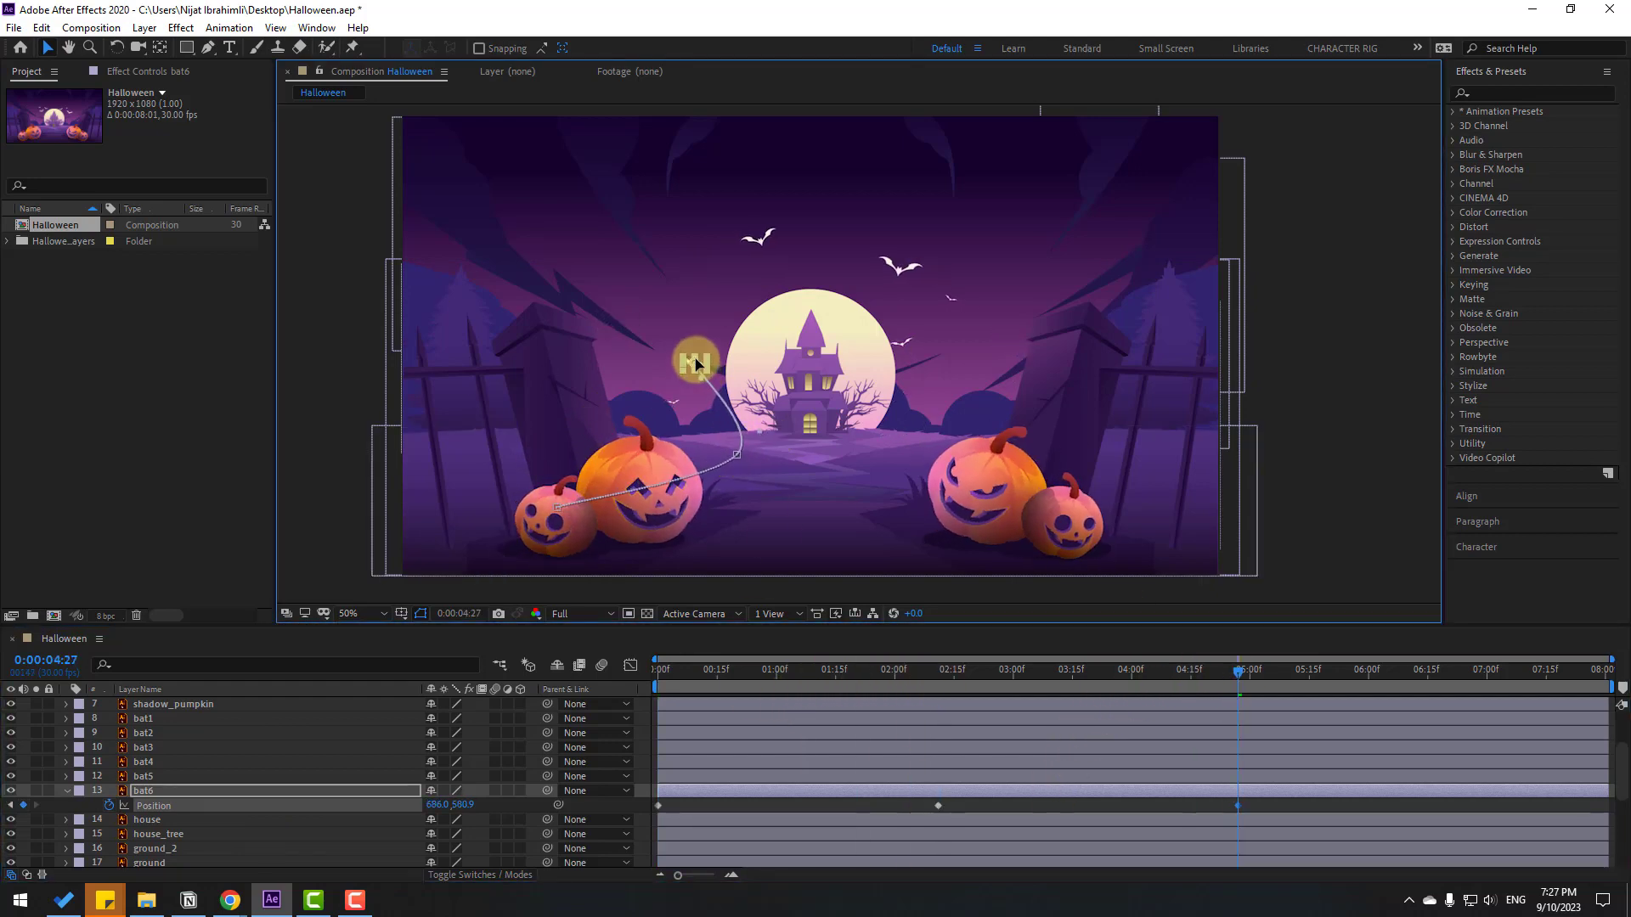
drag(1389, 659, 1605, 671)
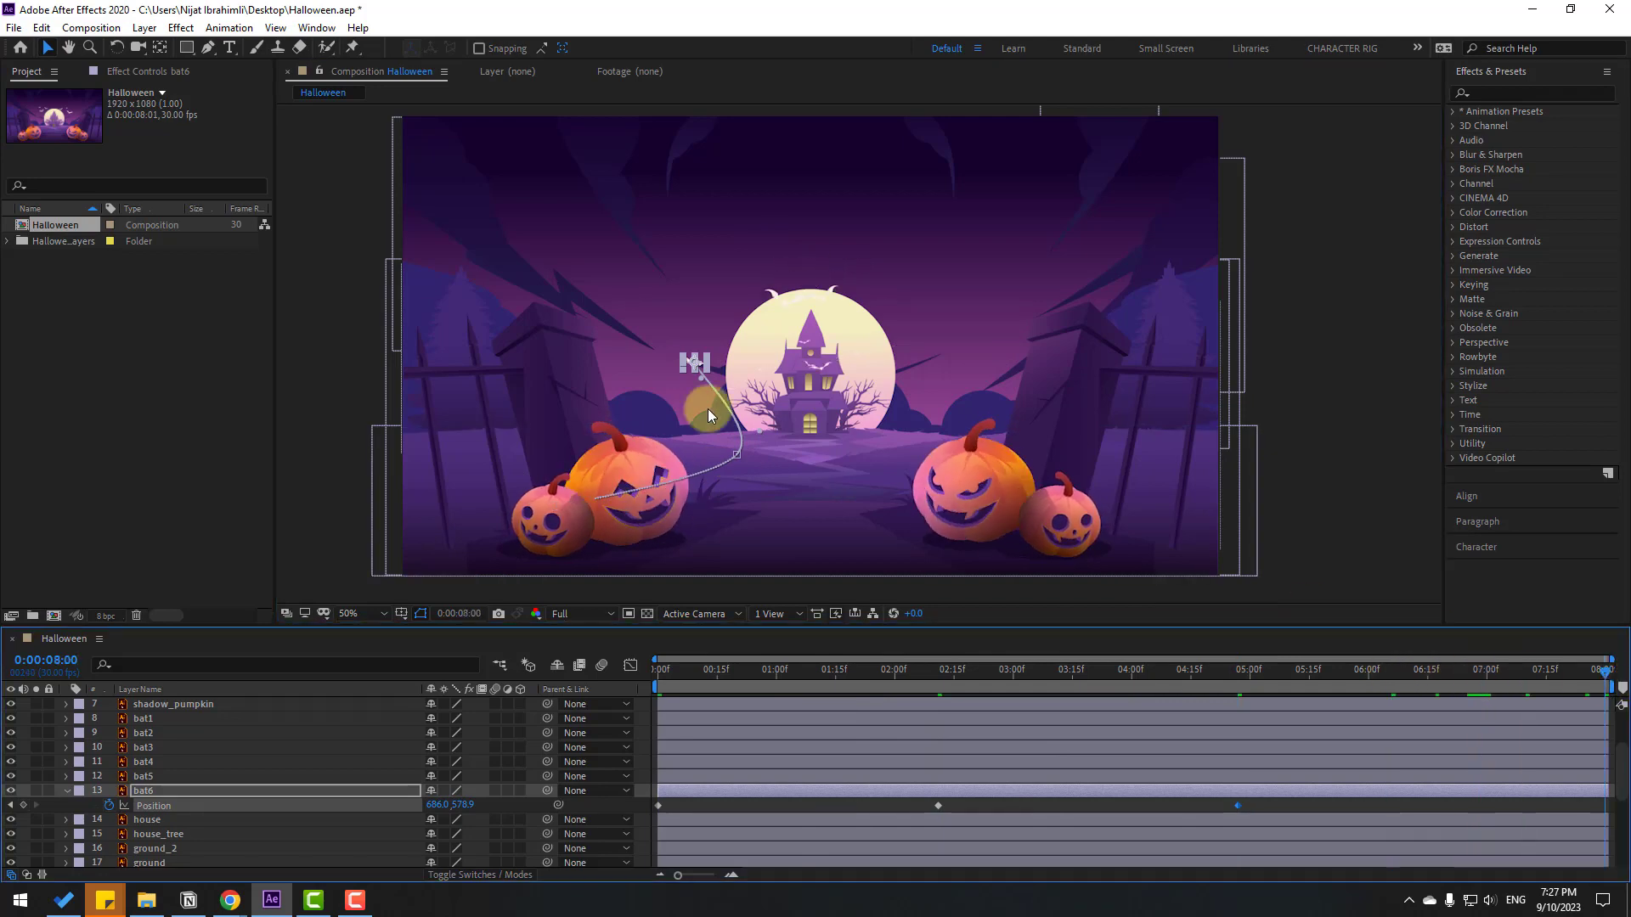
drag(692, 360, 812, 382)
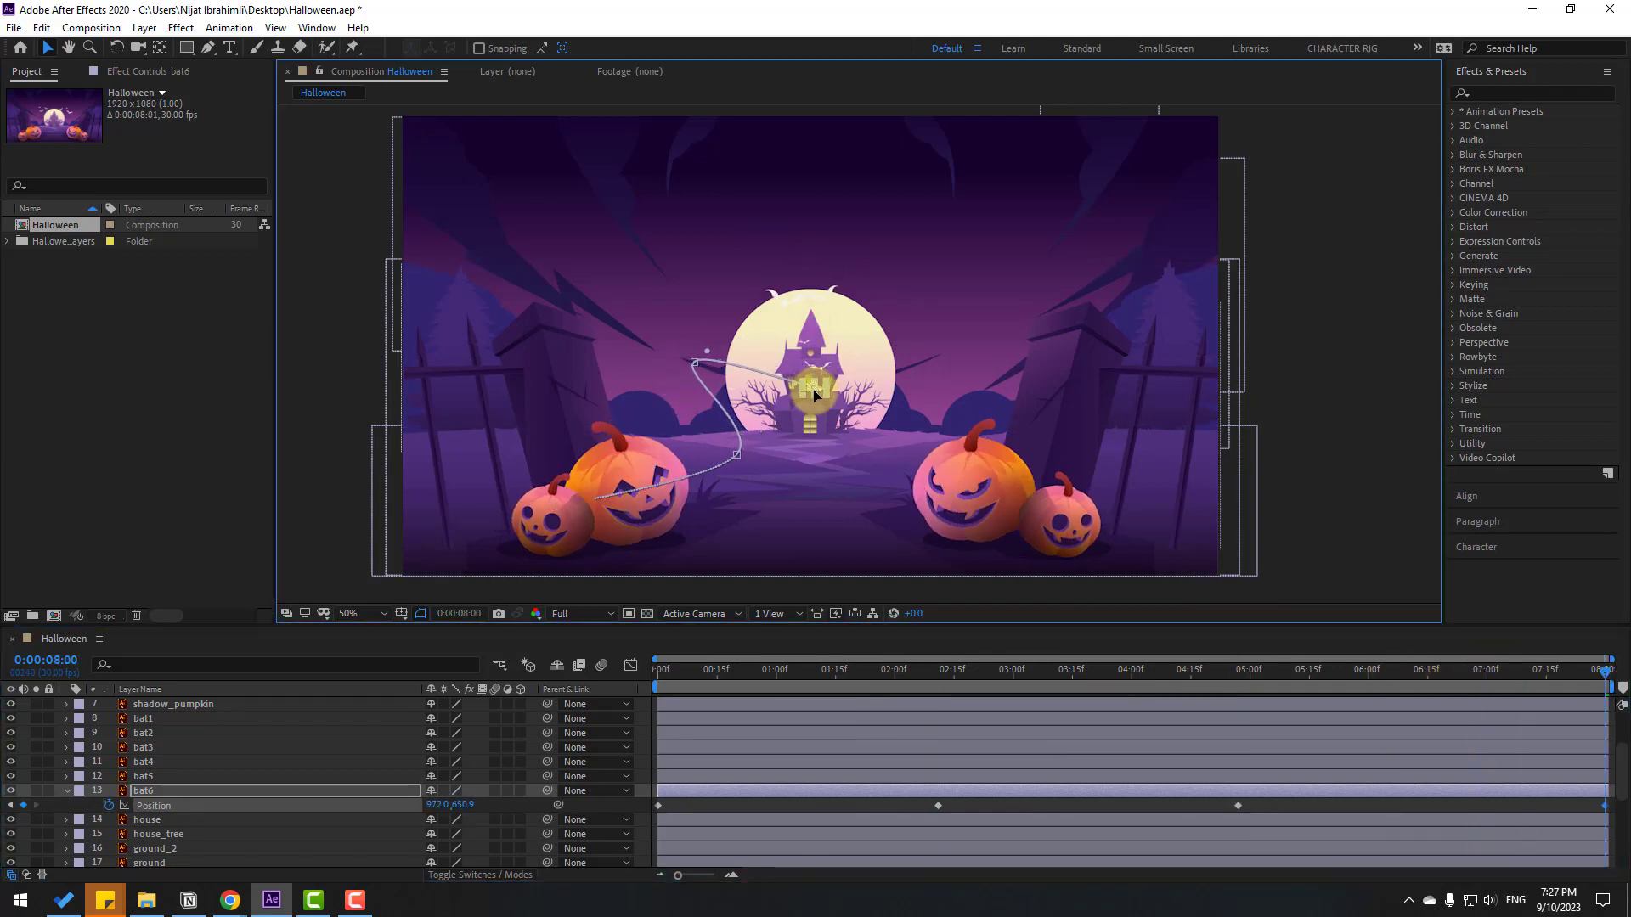
Add a bat6 position keyframe at 0:00:06:16 at about 840.3, 520.5 to curve its path, and preview all bats
click(1432, 671)
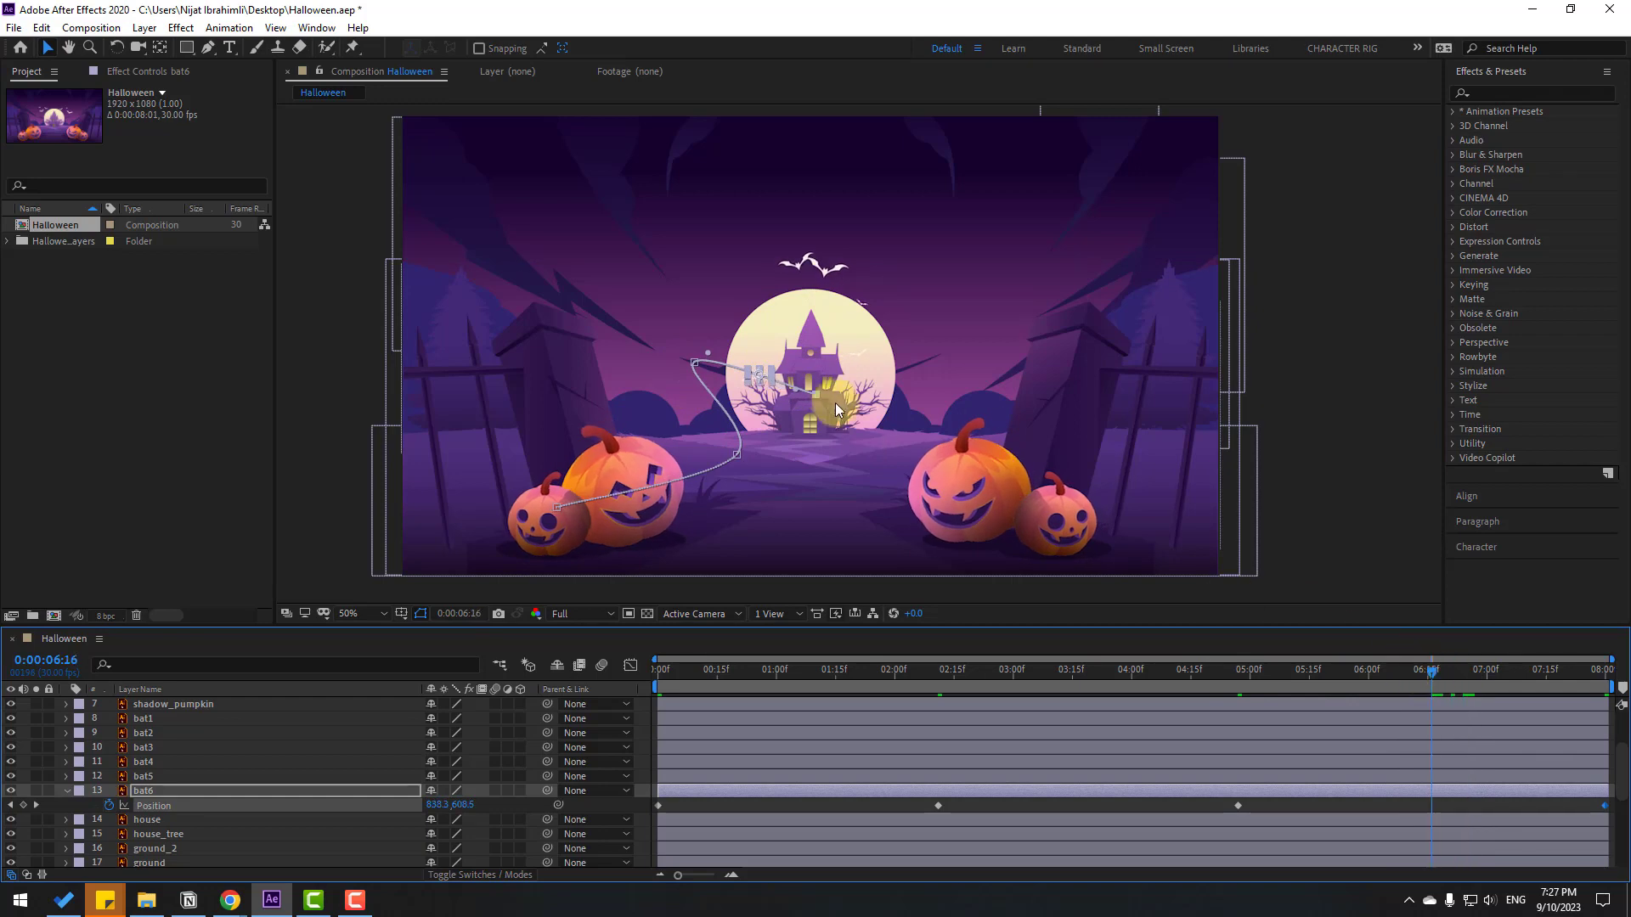
drag(759, 380, 761, 344)
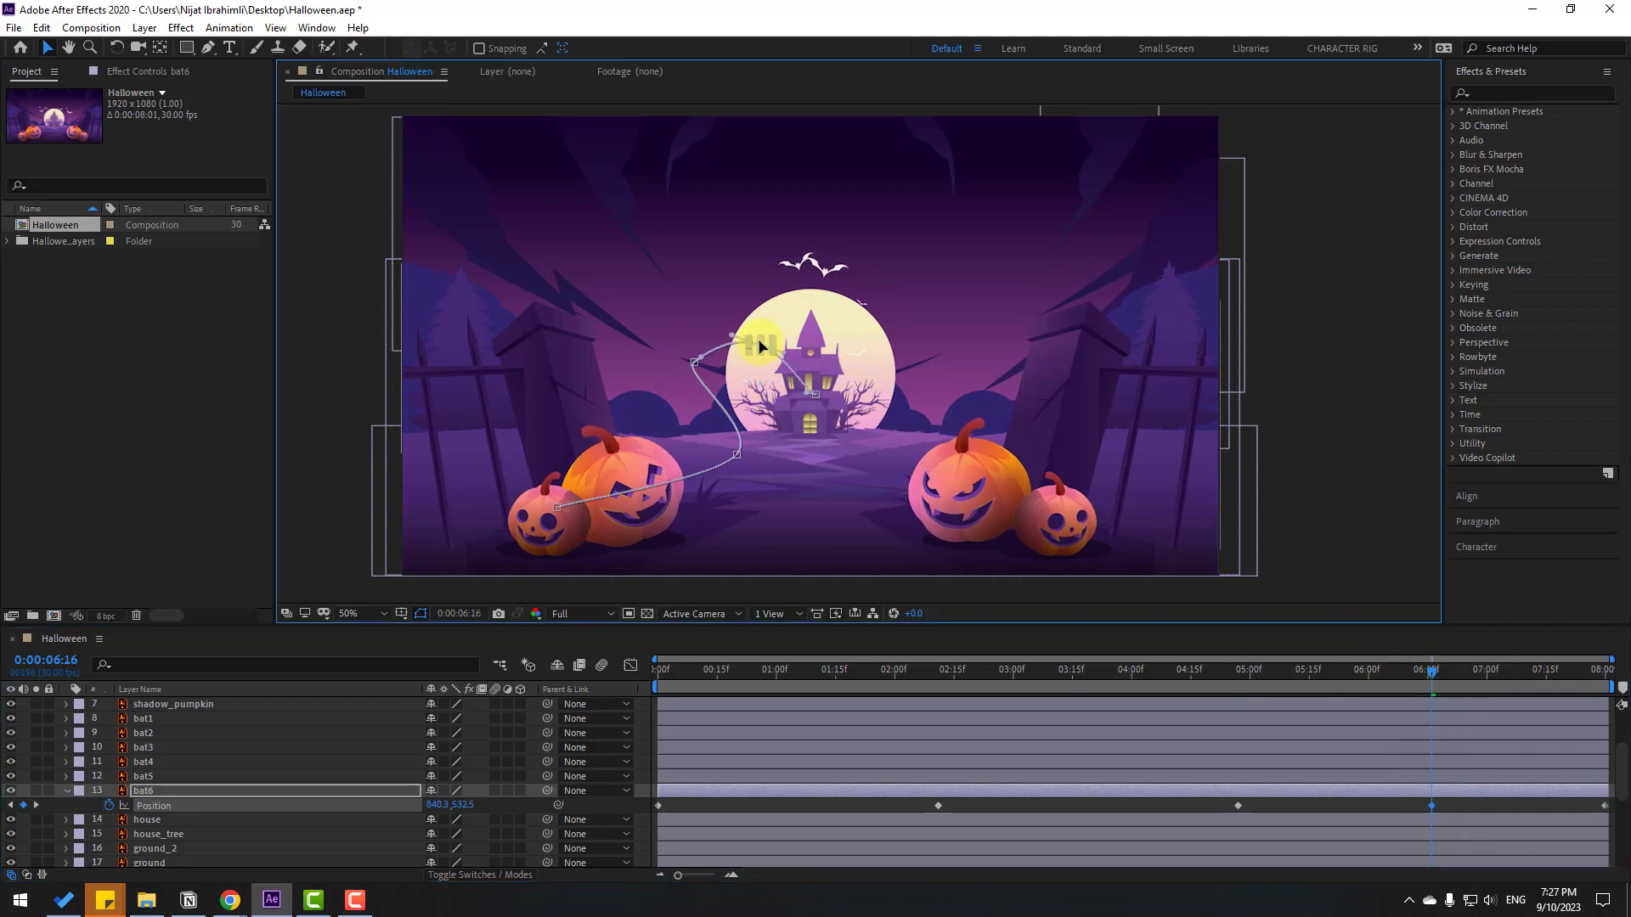
click(1063, 797)
key(space)
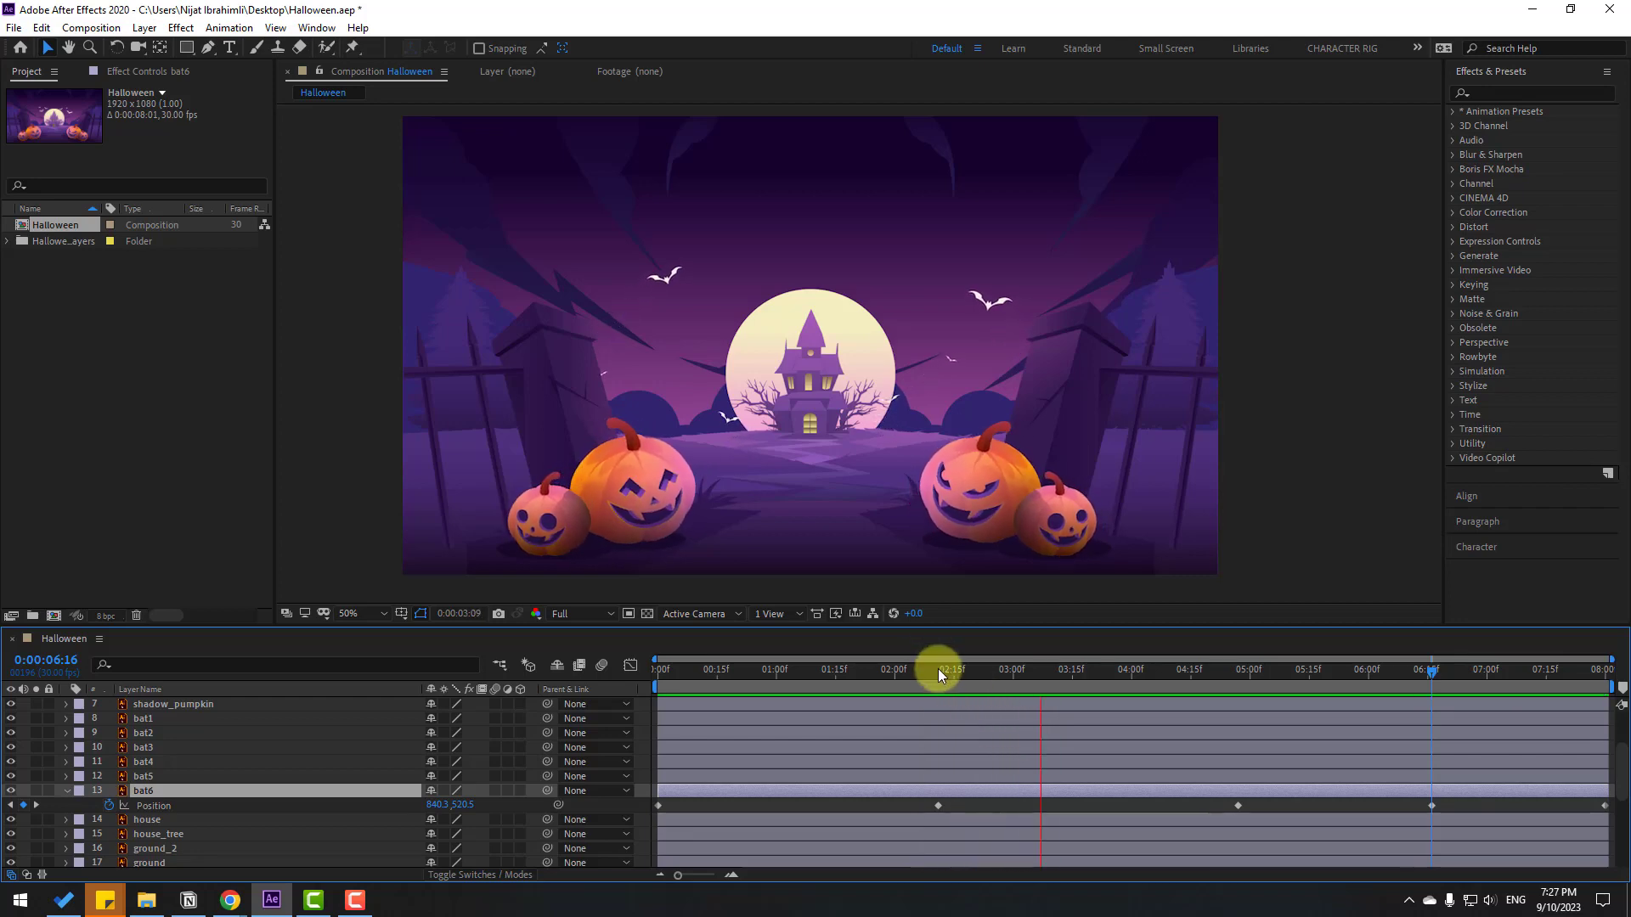
key(space)
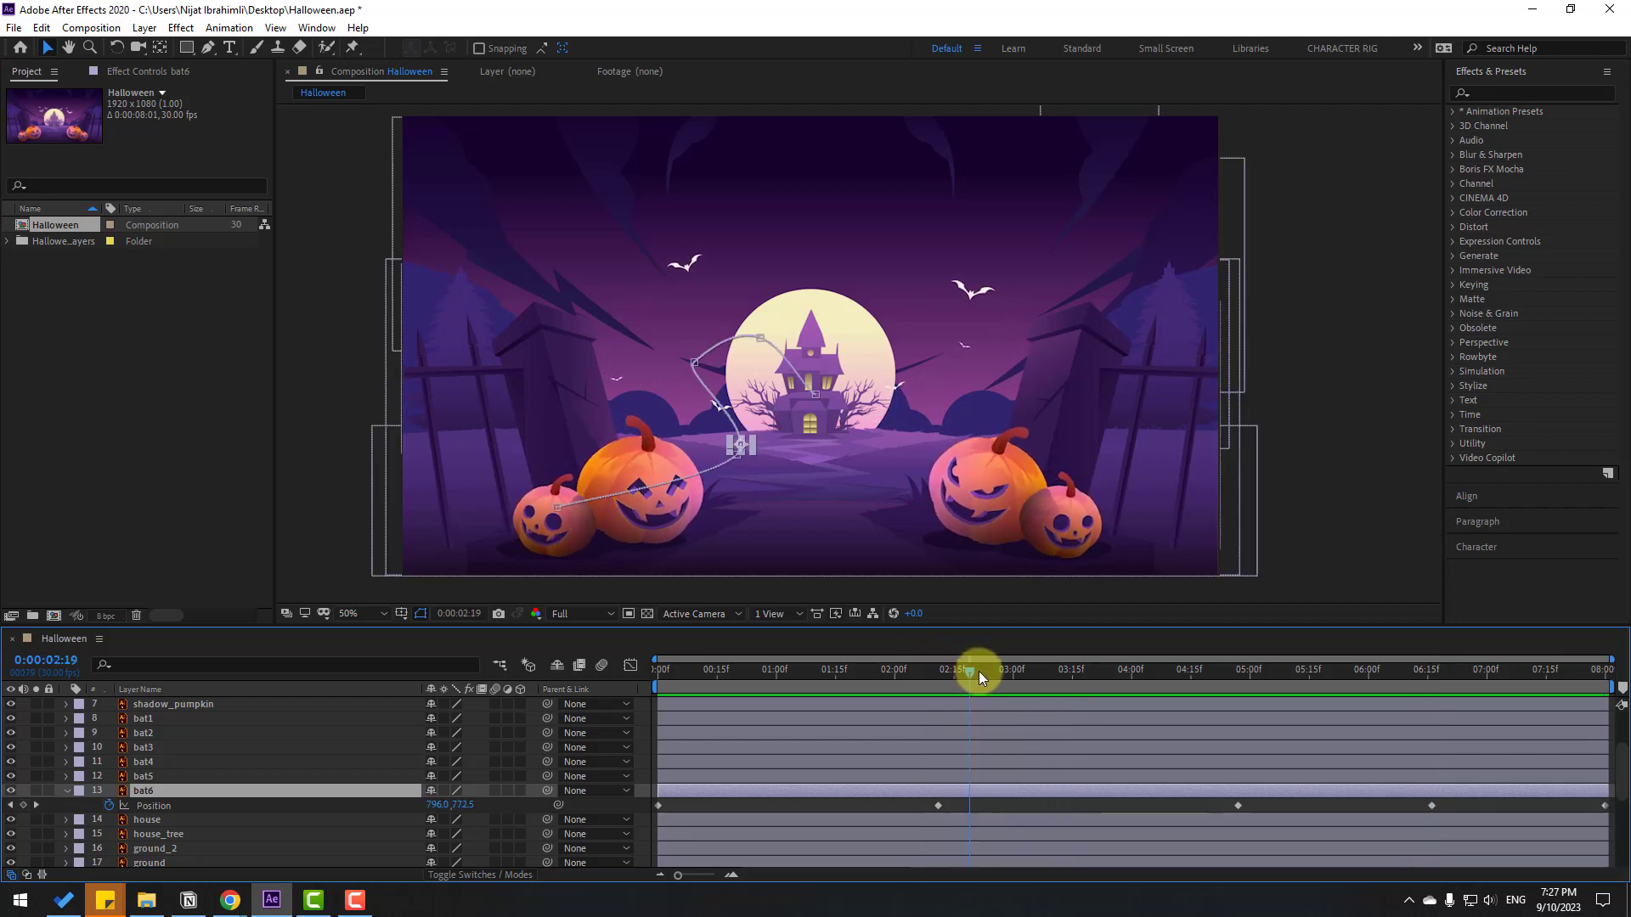
Collapse bat6, then select and solo the bat1 layer at 0:00:00:00
click(64, 790)
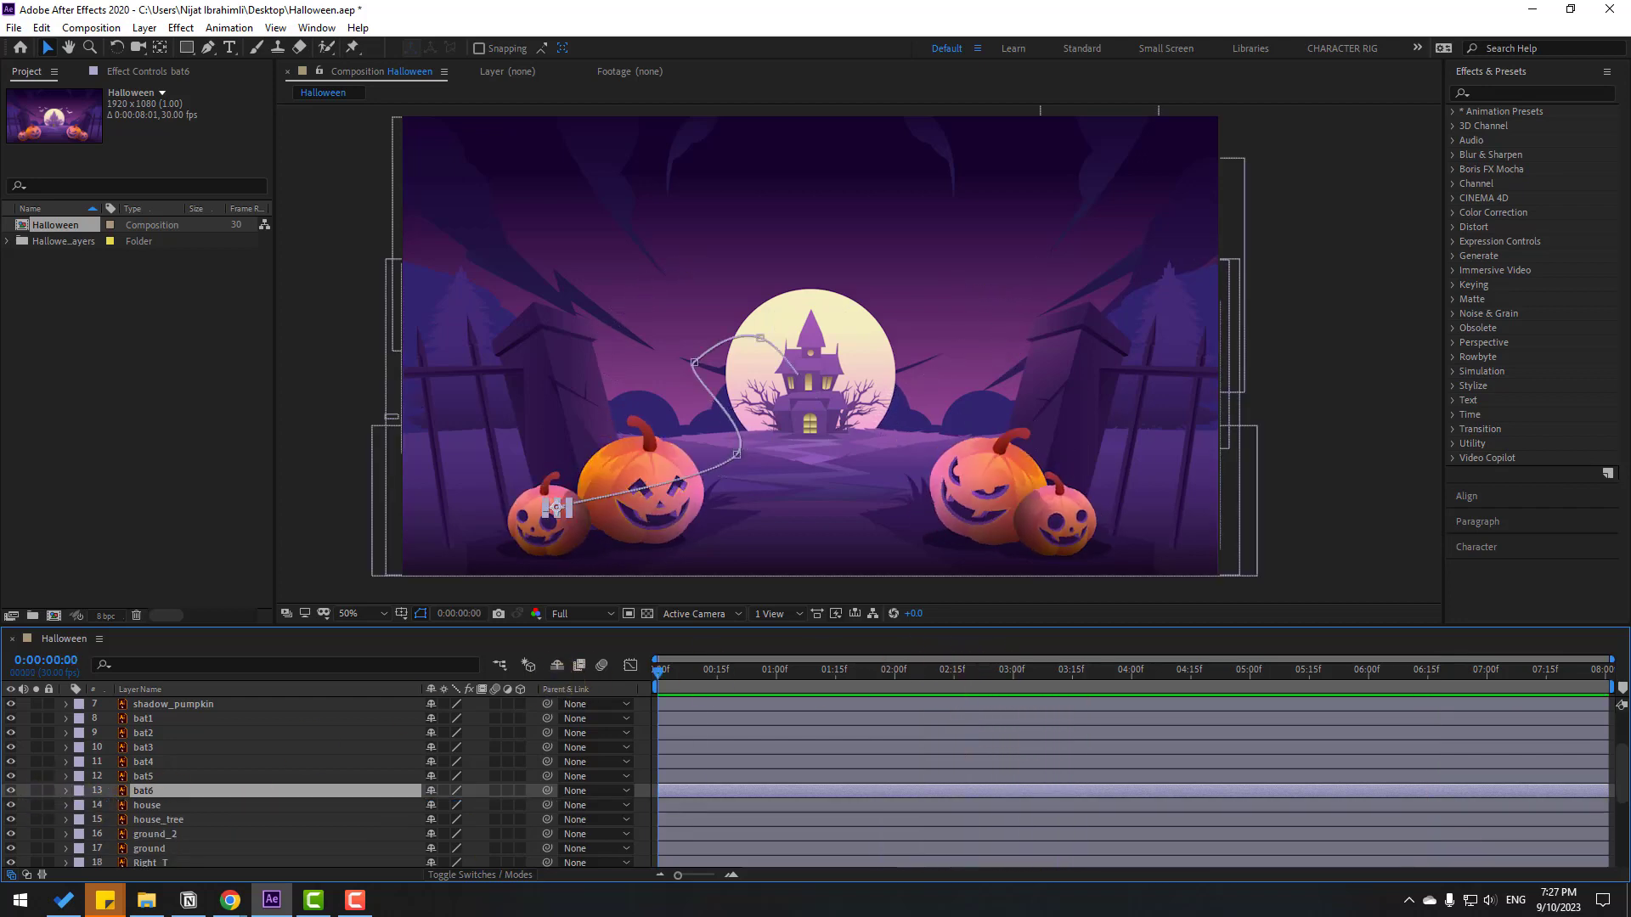
click(141, 719)
drag(680, 676, 608, 678)
click(36, 718)
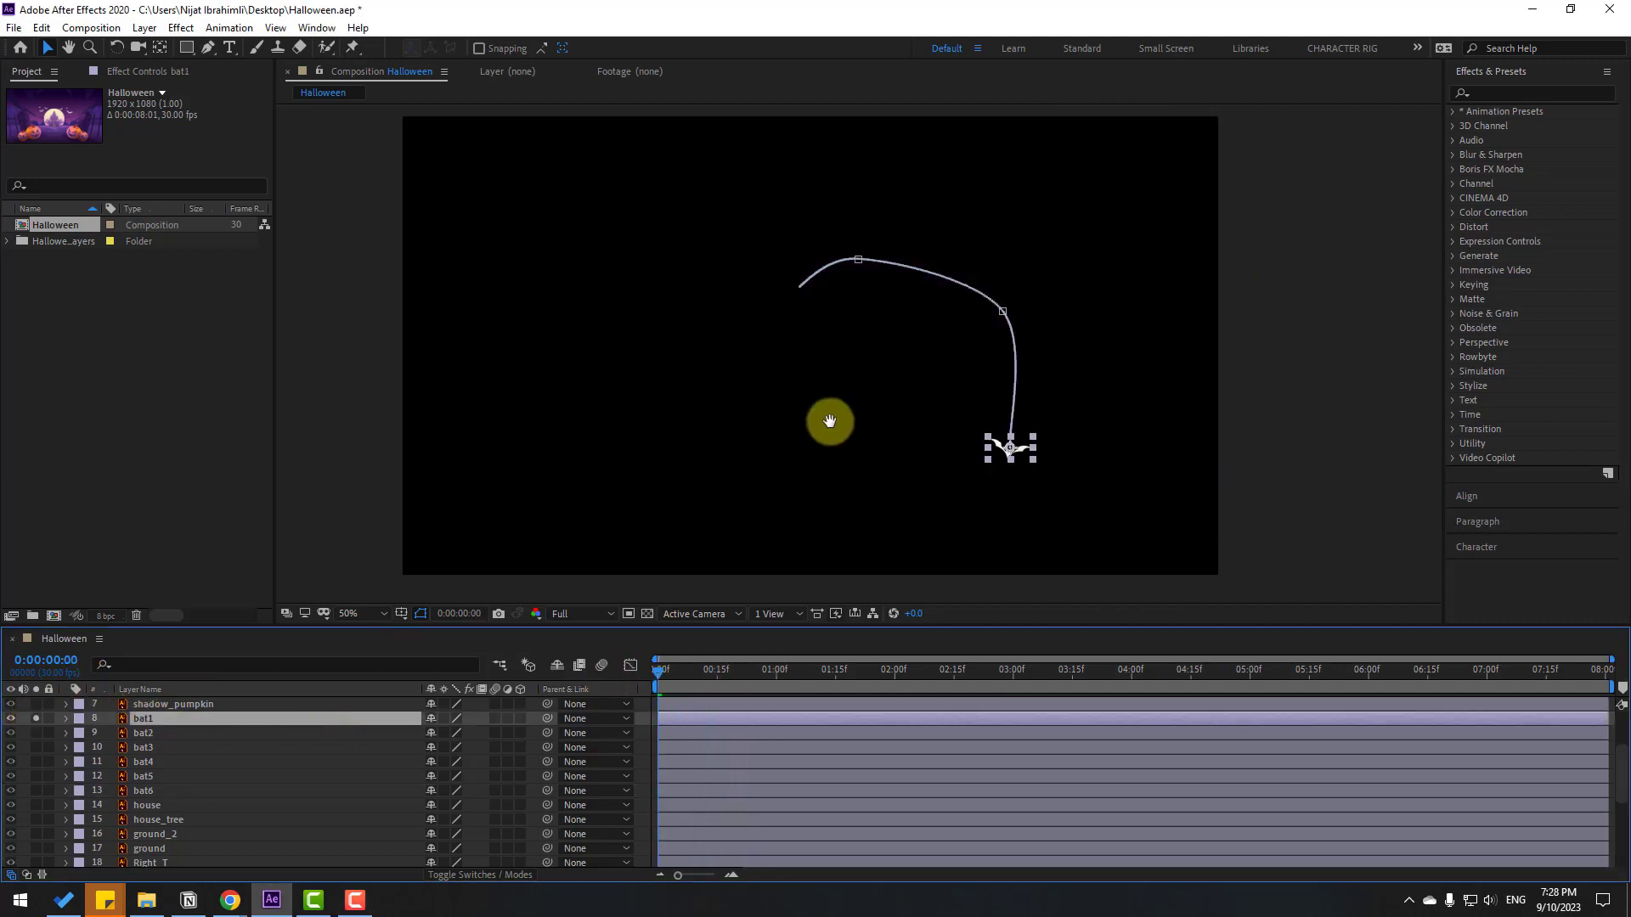
scroll(849, 400, up, 5)
drag(502, 232, 1052, 491)
click(668, 679)
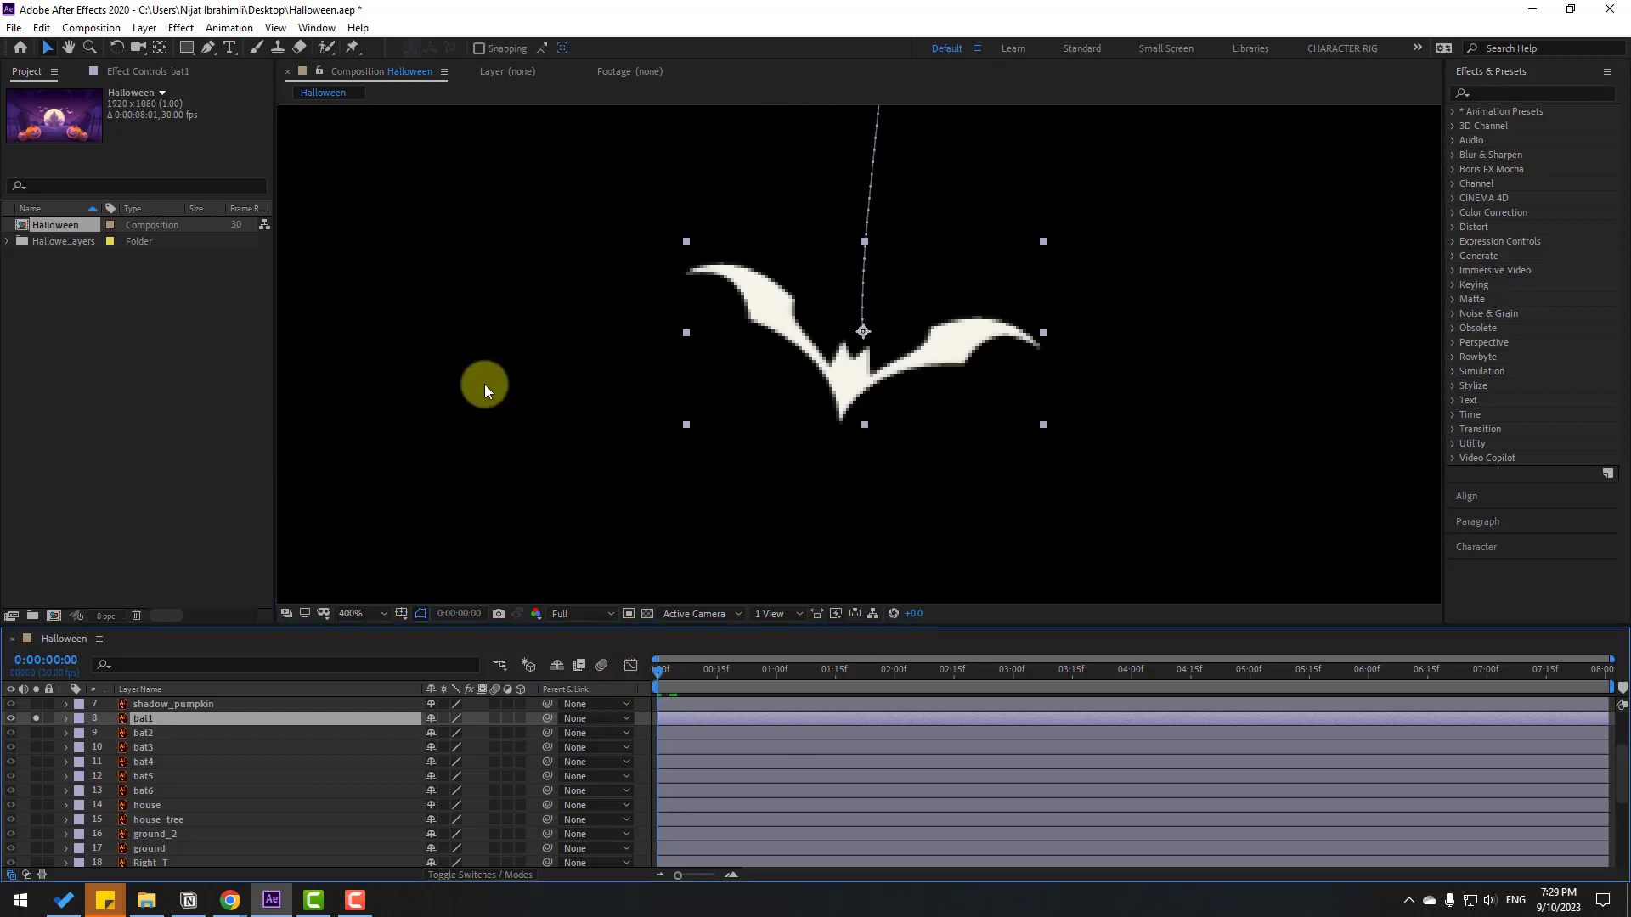
Add puppet pins to bat1's body centre, left wing tip and right wing tip, and return to the Selection tool
click(353, 46)
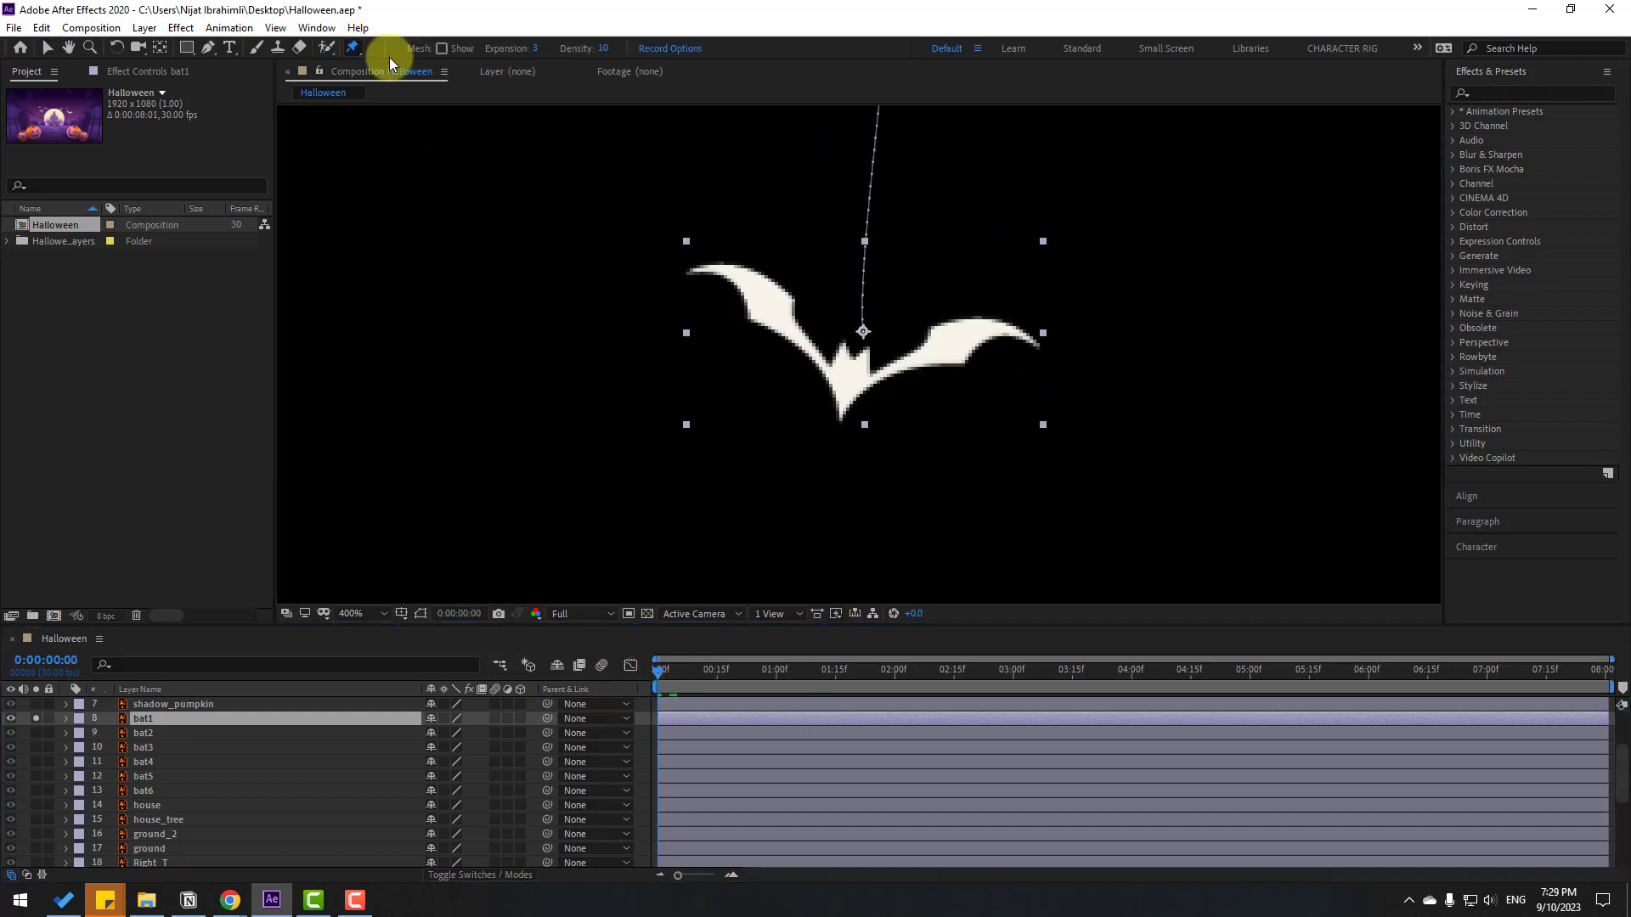
click(847, 375)
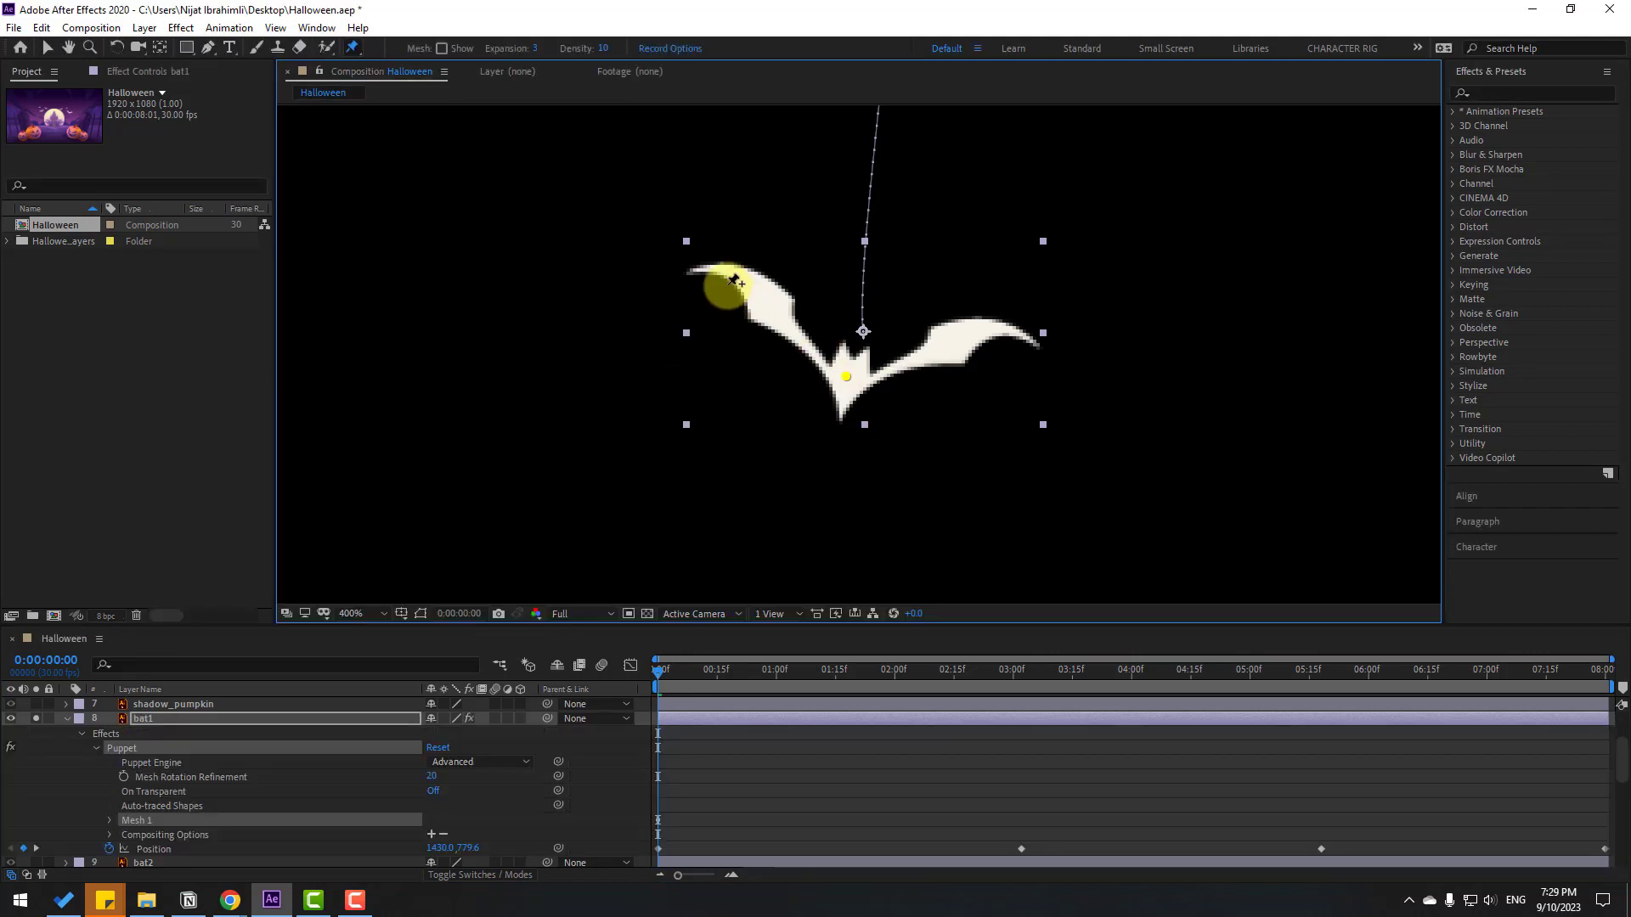
click(705, 269)
click(1033, 339)
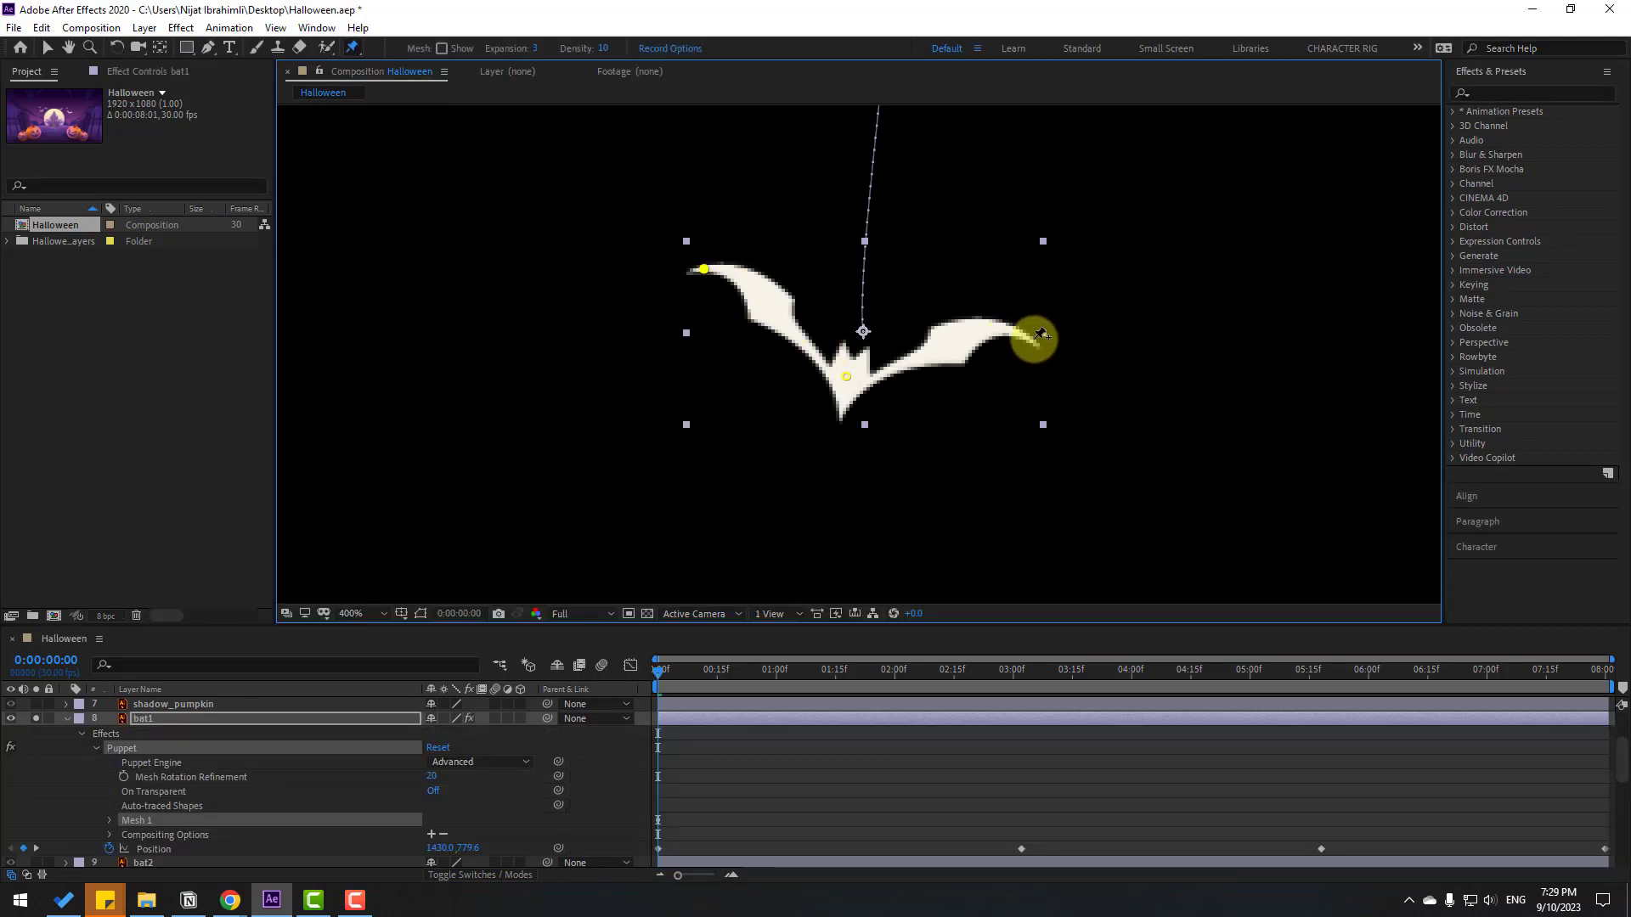
click(47, 48)
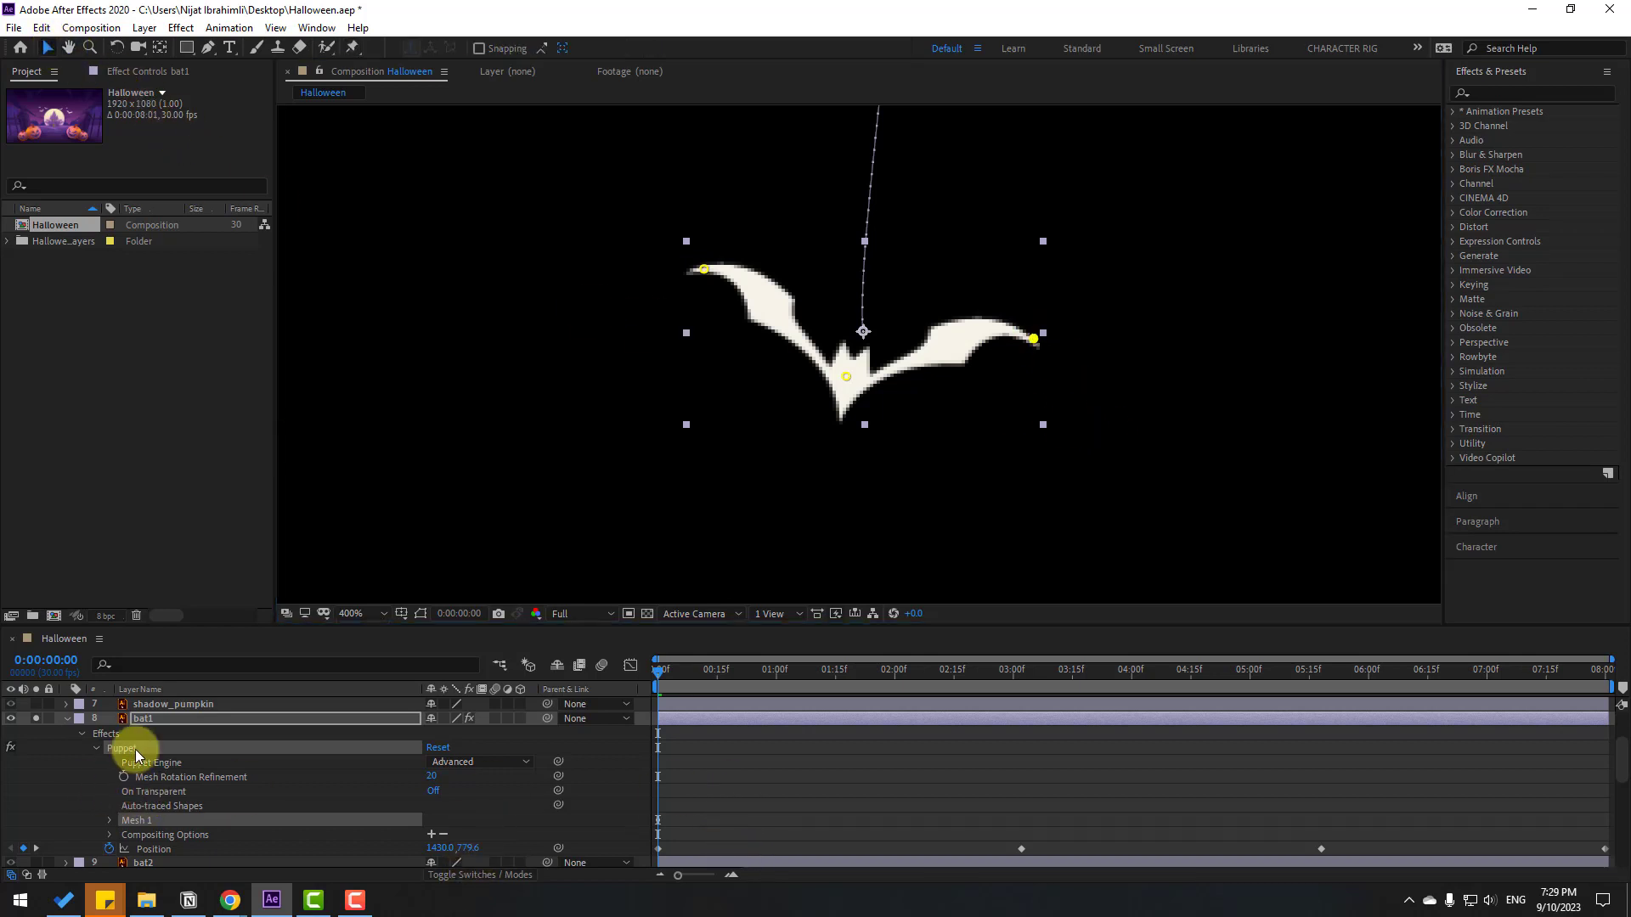
Reveal bat1's keyframed properties, check the puppet pin position keyframes, and return to 0:00:00:00
click(142, 719)
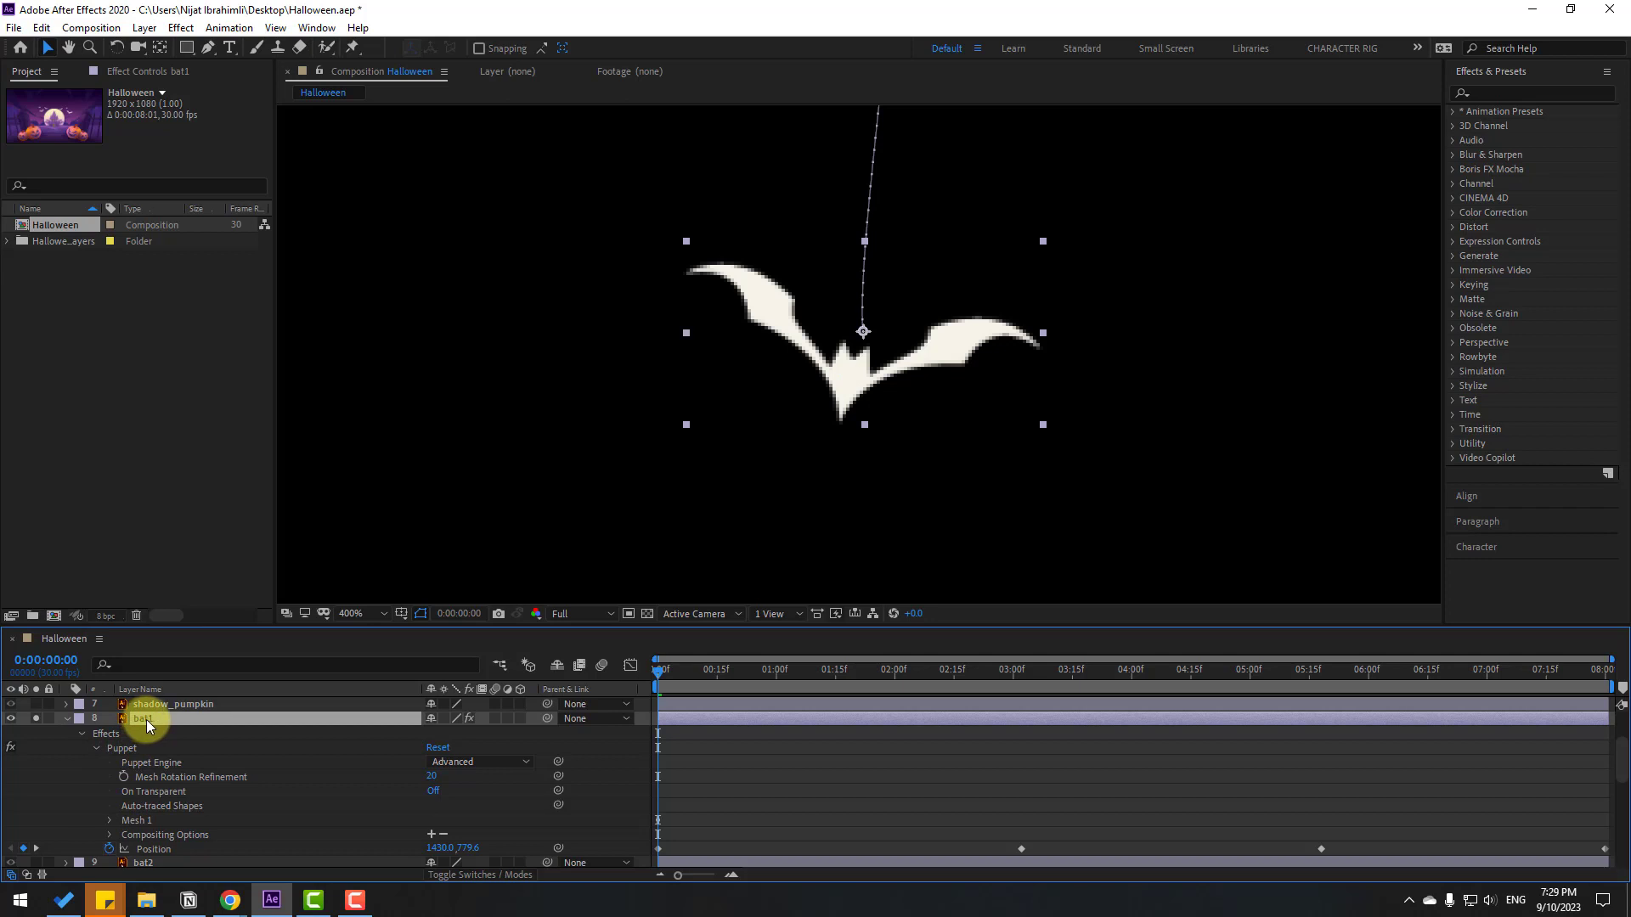
key(u)
click(782, 807)
drag(689, 685, 792, 685)
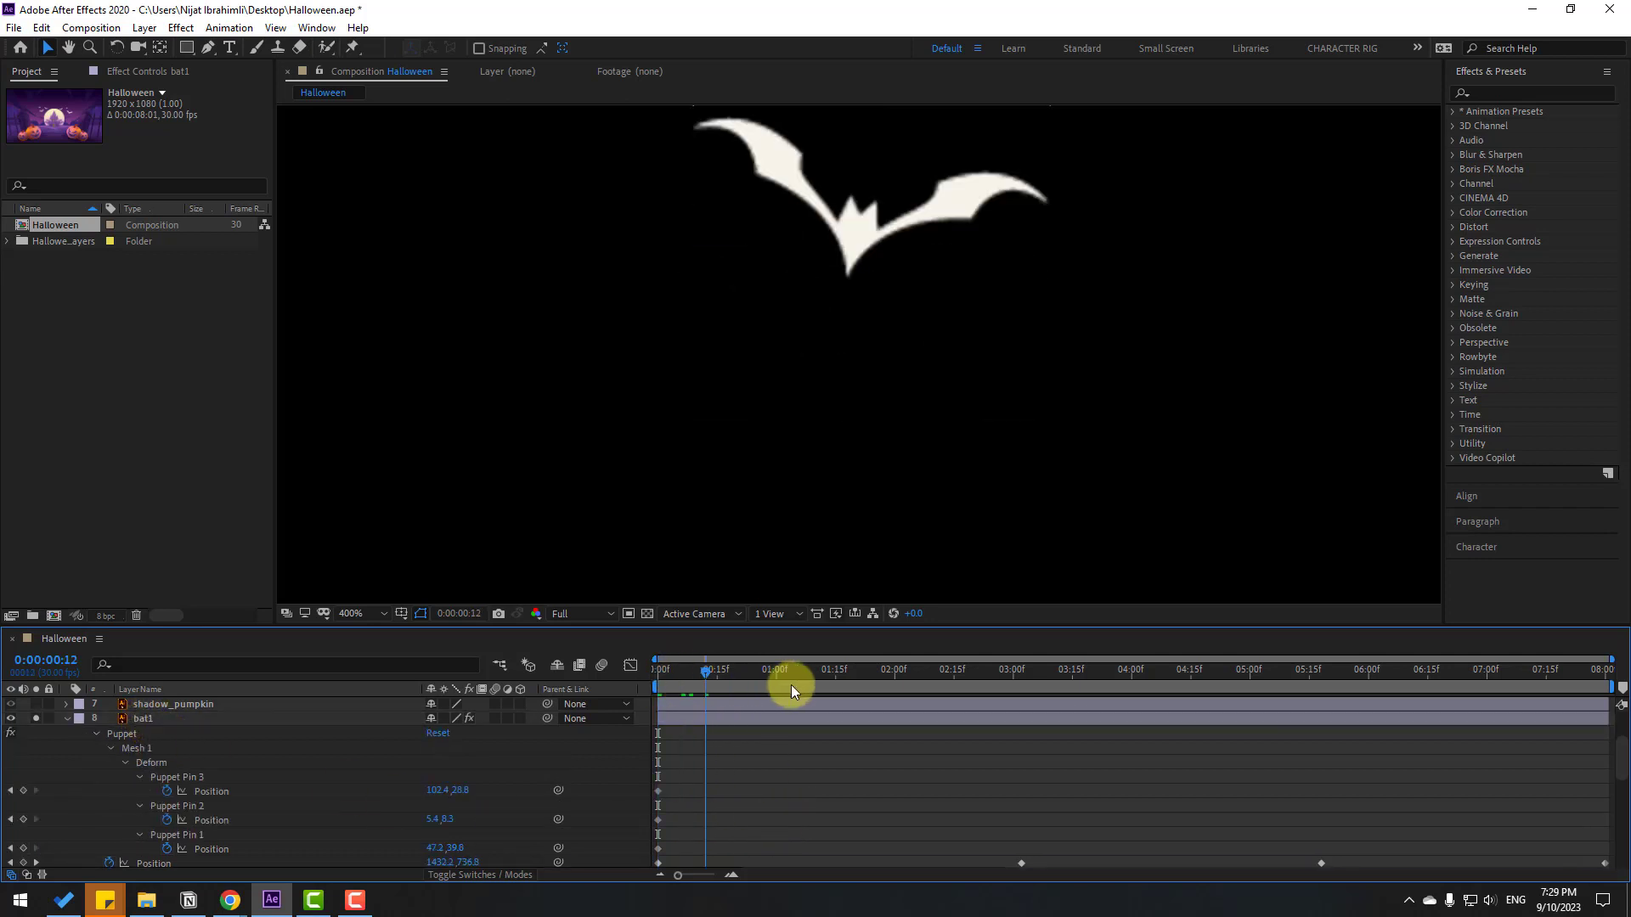
scroll(697, 771, down, 1)
drag(702, 743, 652, 811)
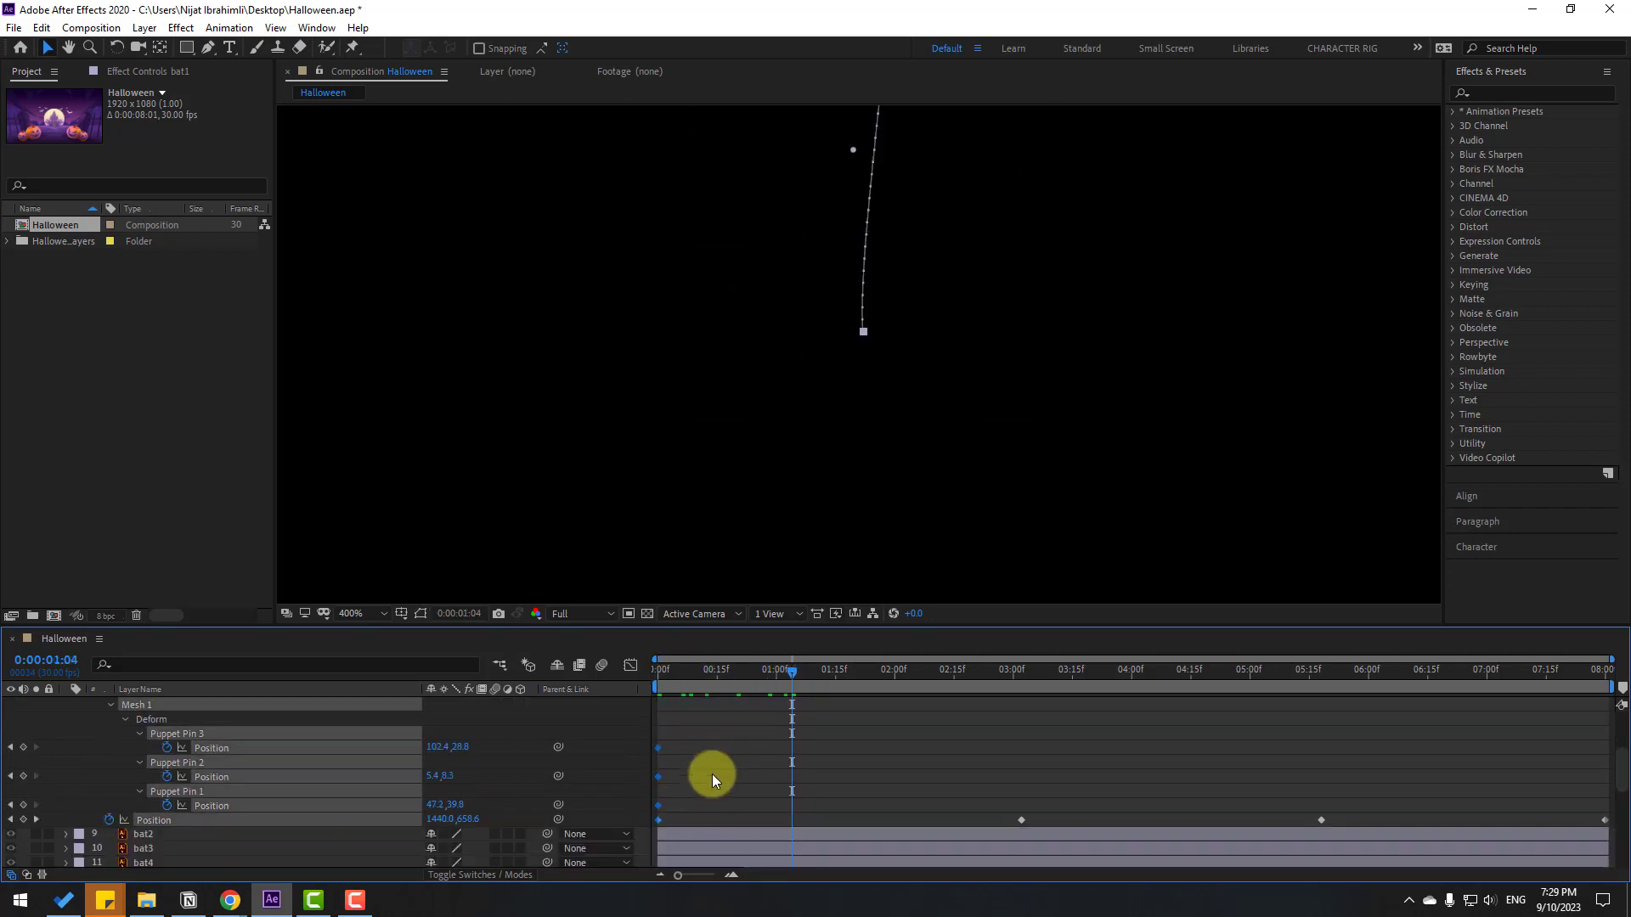
scroll(711, 773, up, 2)
drag(724, 683, 615, 677)
click(771, 807)
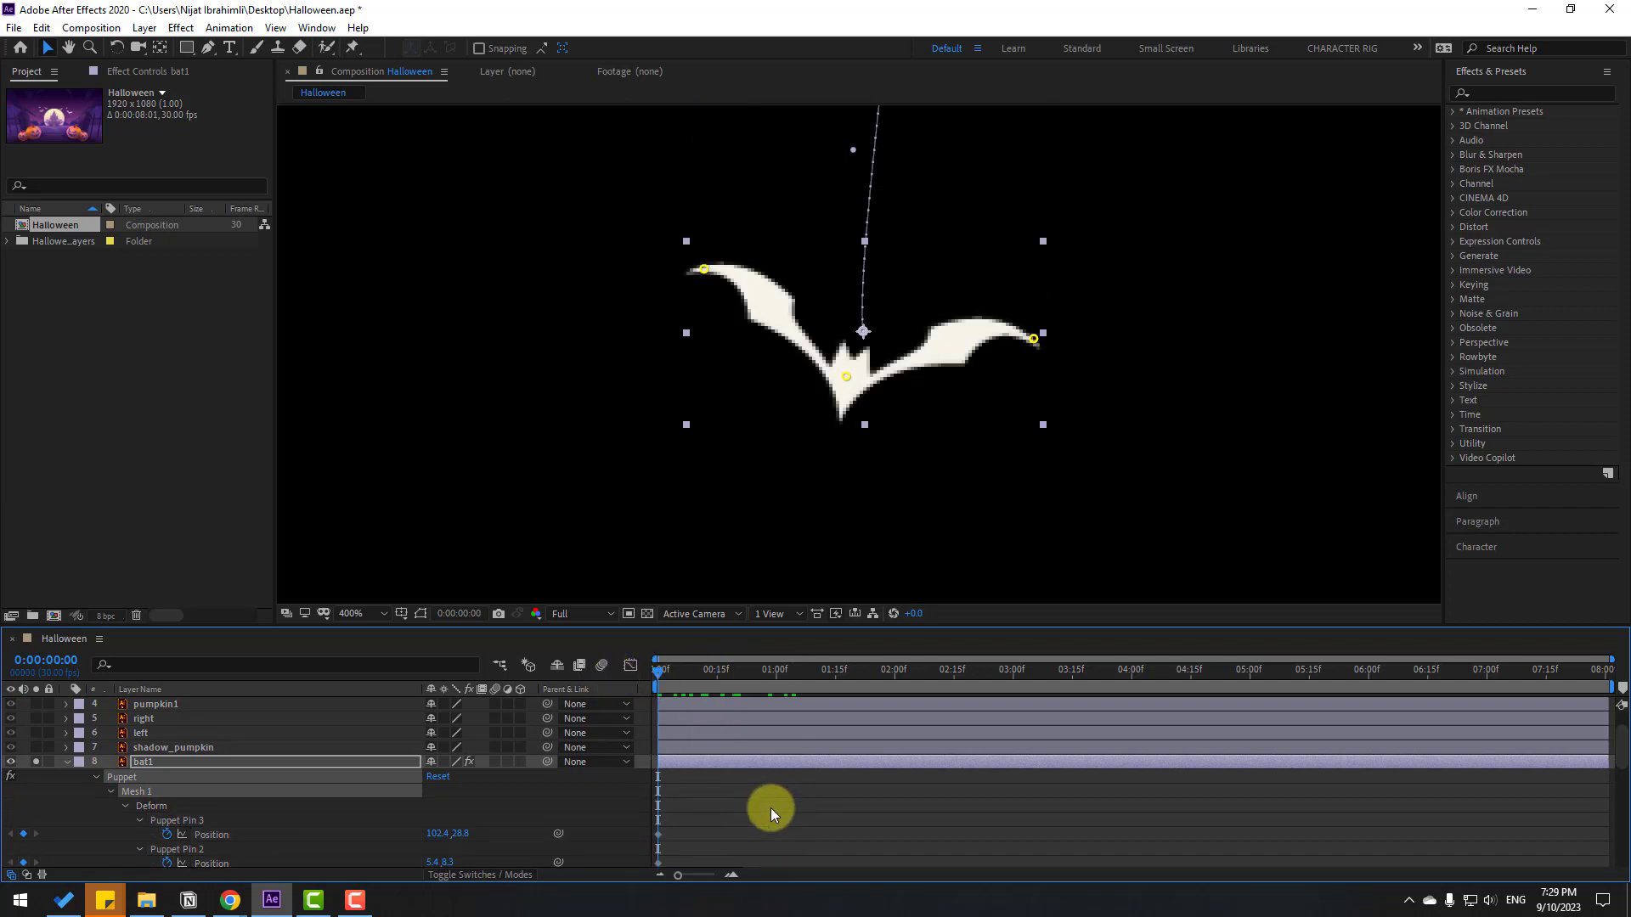
At 0:00:00:10, raise bat1's pins to 78.7, 7.8 (Pin 3), 29.4, 0.8 (Pin 2) and 47.2, 30.3 (Pin 1), and check the flap
key(shift+Page_Down)
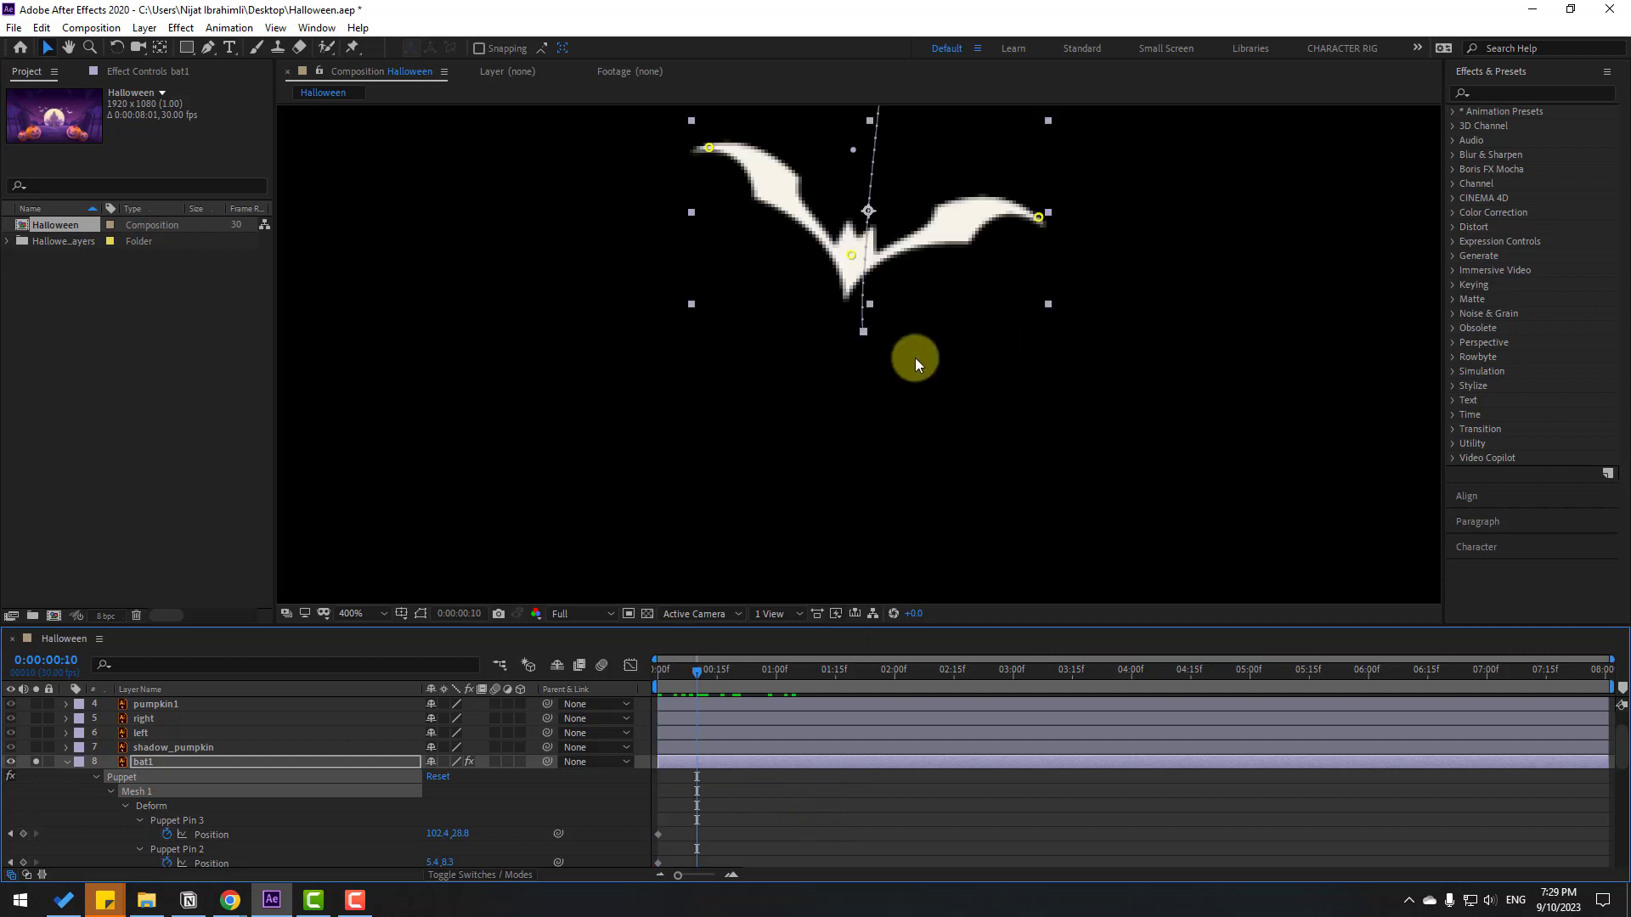
drag(840, 183, 781, 291)
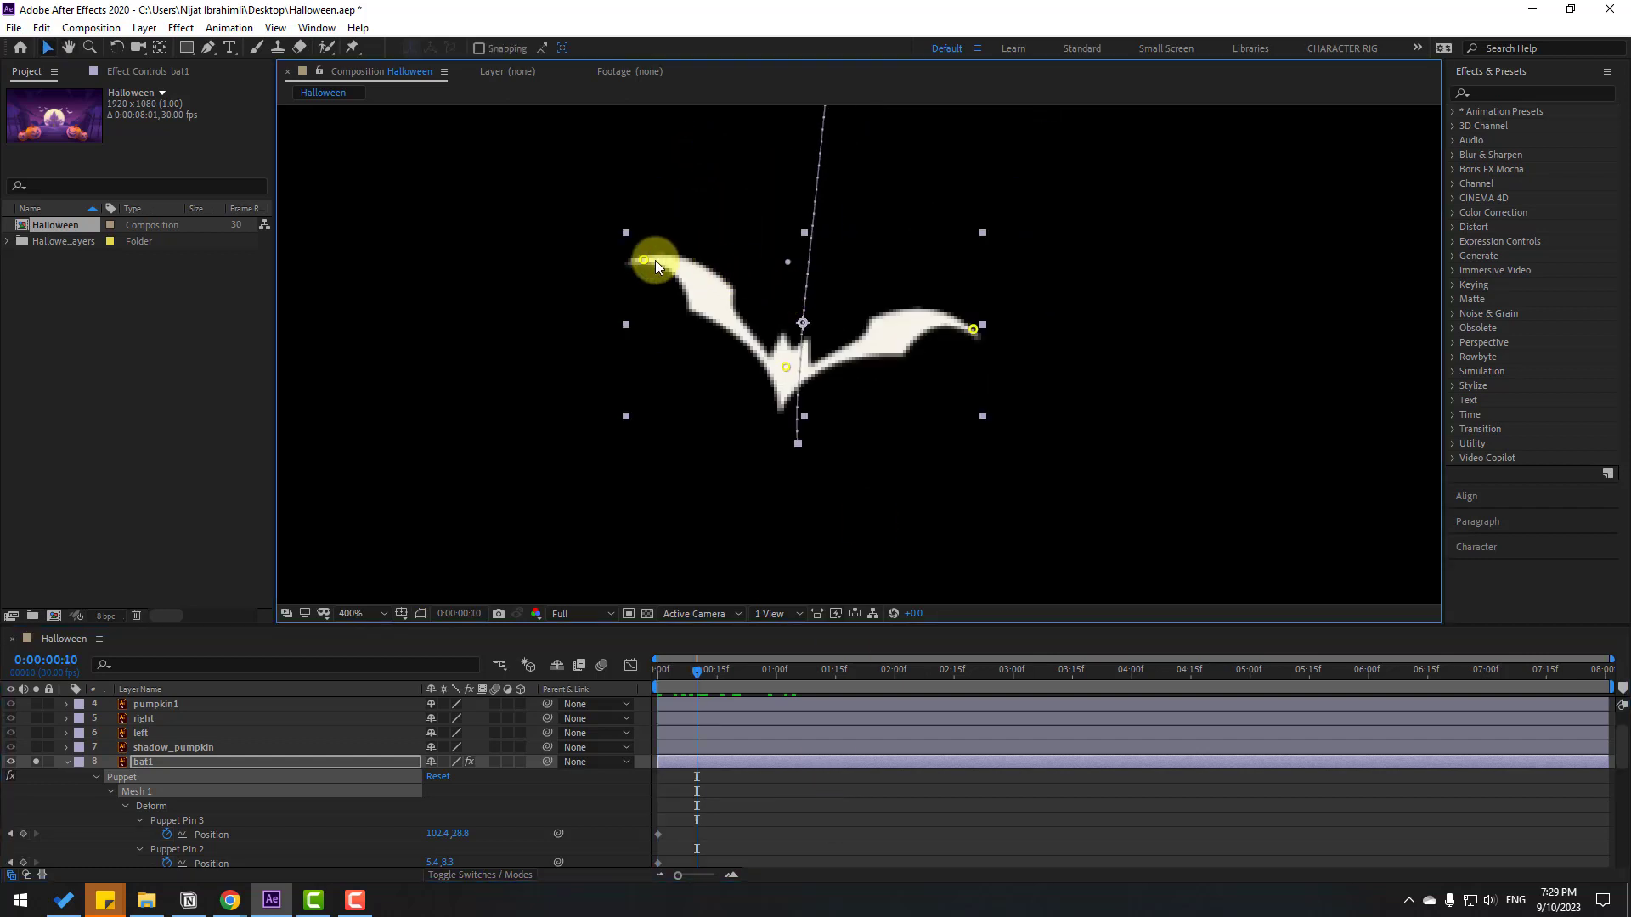
drag(647, 263, 730, 234)
drag(972, 330, 891, 258)
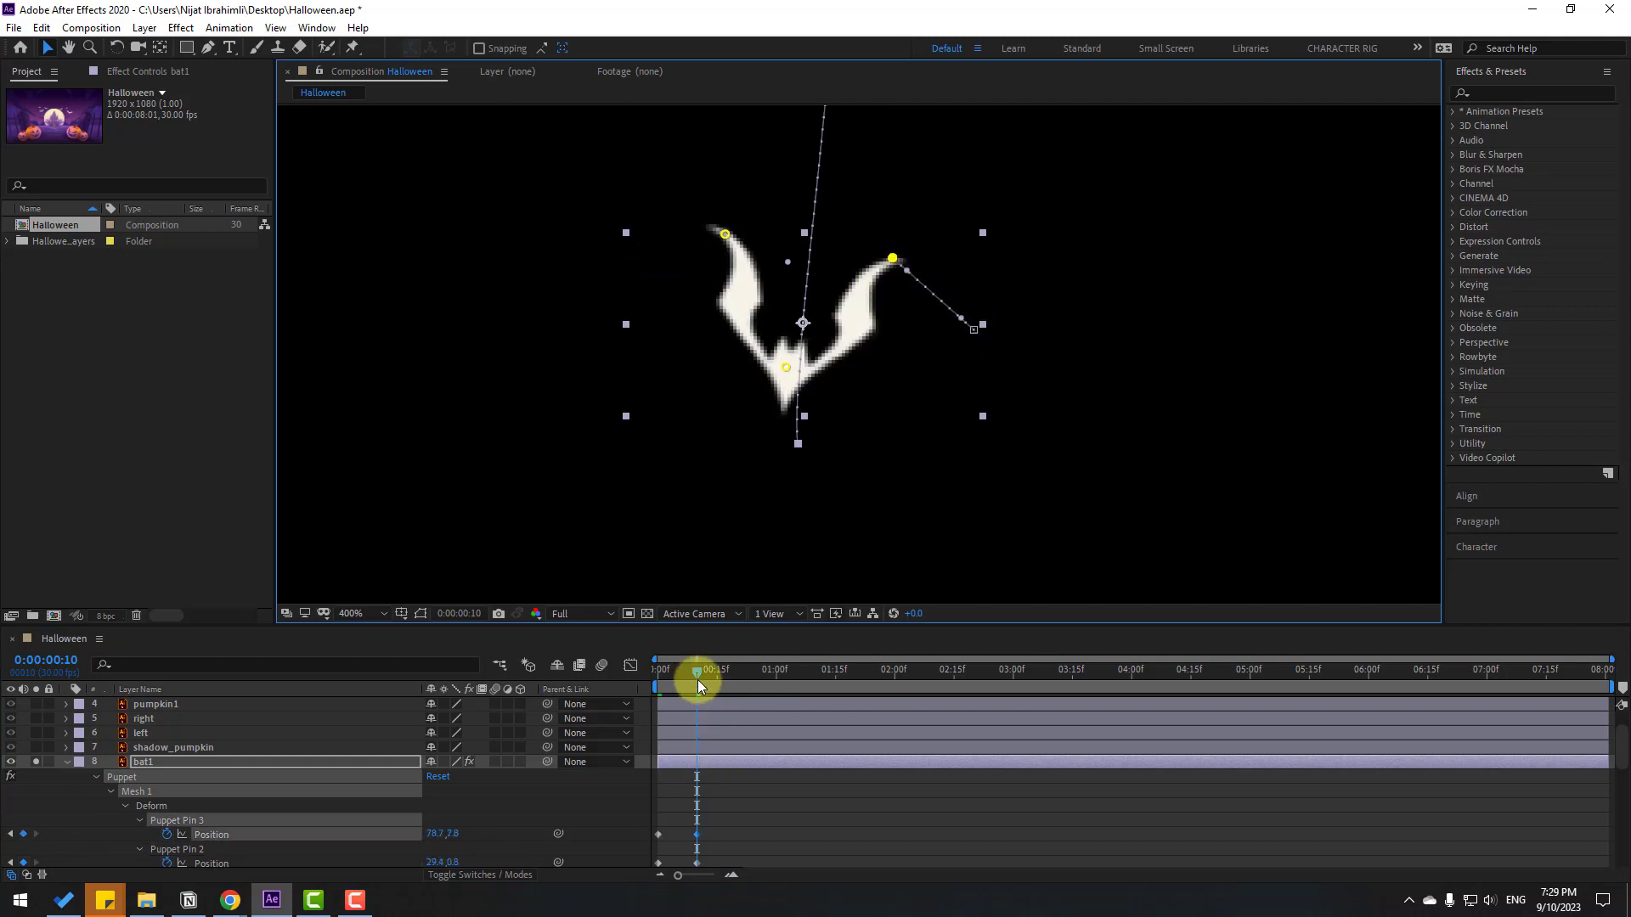
click(785, 368)
drag(789, 371, 787, 338)
mouse_move(675, 690)
mouse_down()
mouse_move(666, 666)
mouse_move(648, 670)
mouse_move(693, 670)
mouse_up()
scroll(795, 807, down, 3)
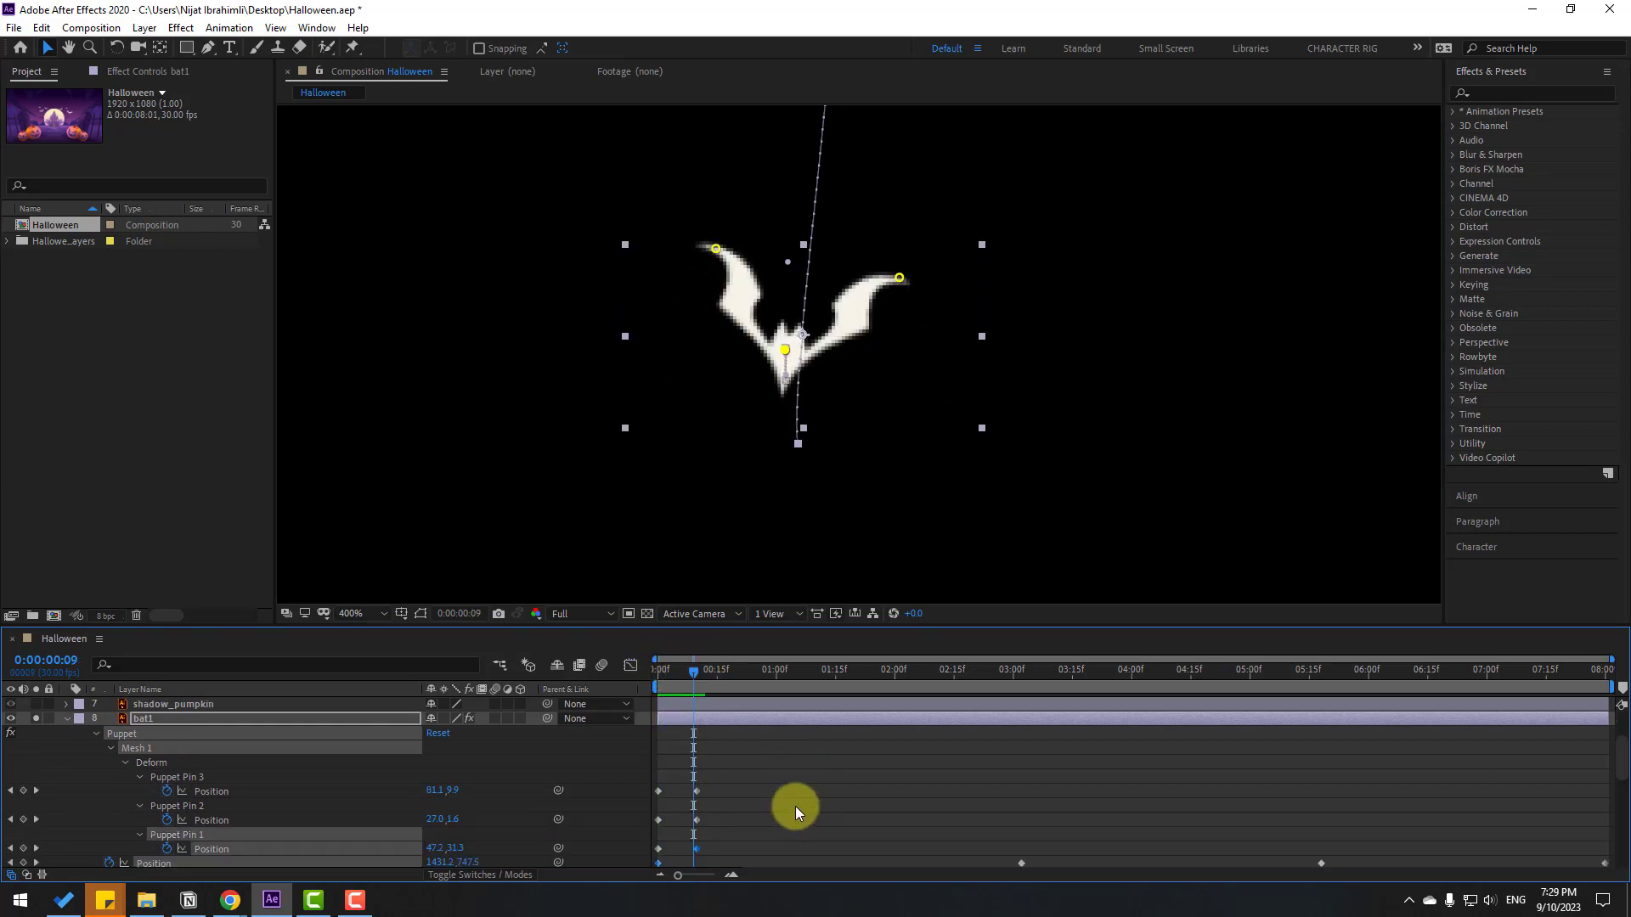
Copy the first position keyframes of Puppet Pins 3, 2 and 1 to 0:00:00:20 to close the wing-flap cycle
key(Page_Down)
key(shift+Page_Down)
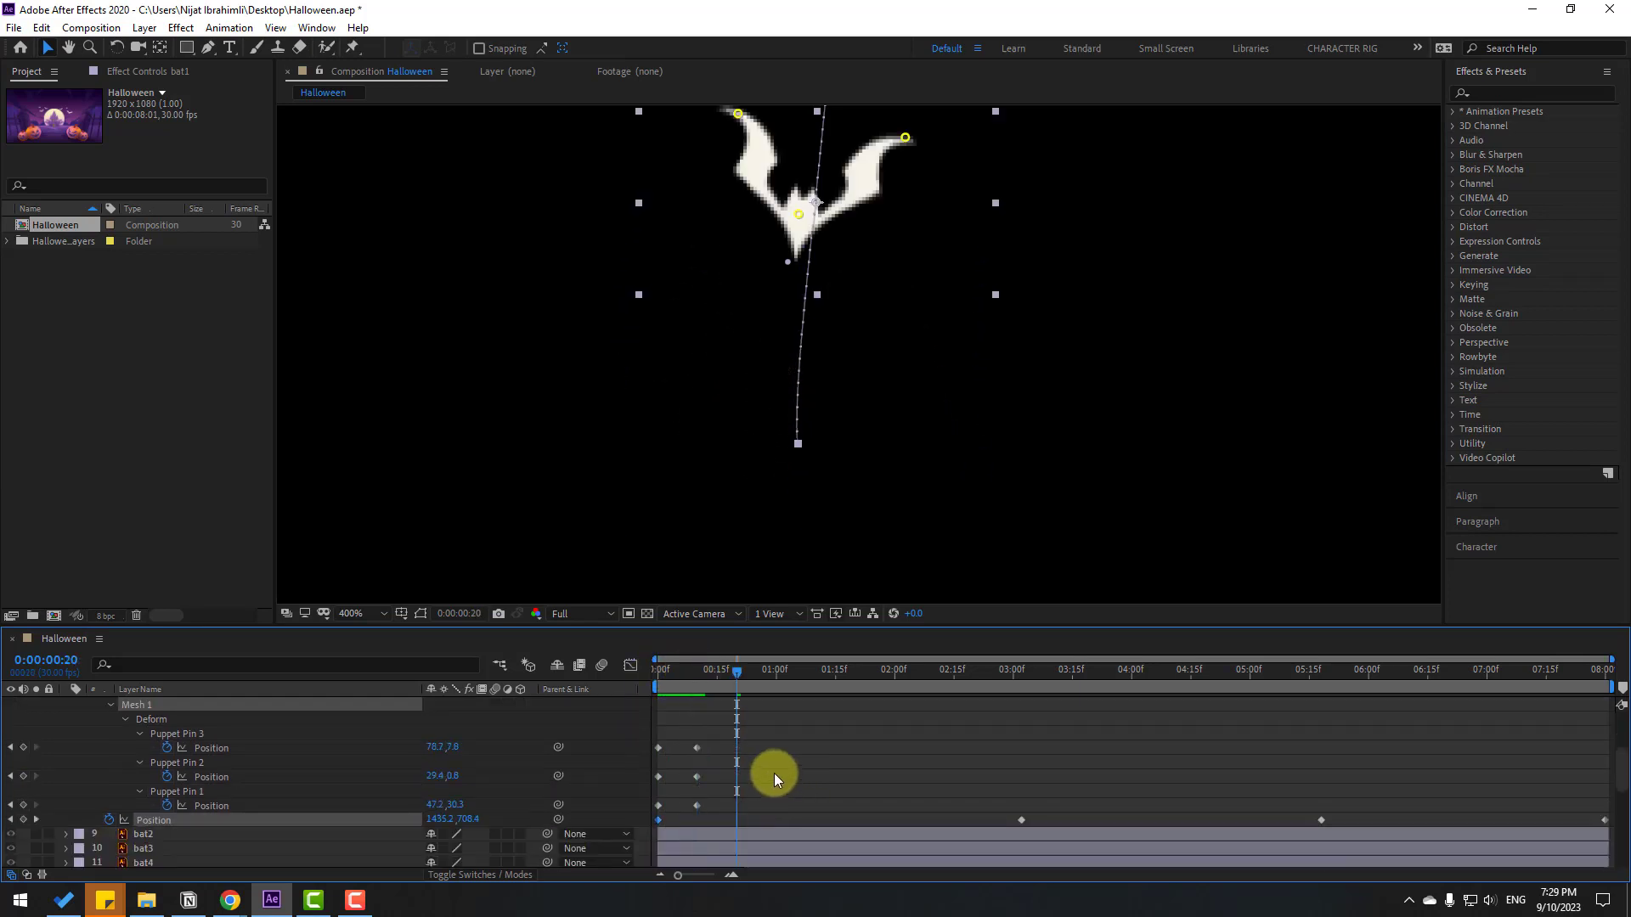
drag(675, 747, 648, 757)
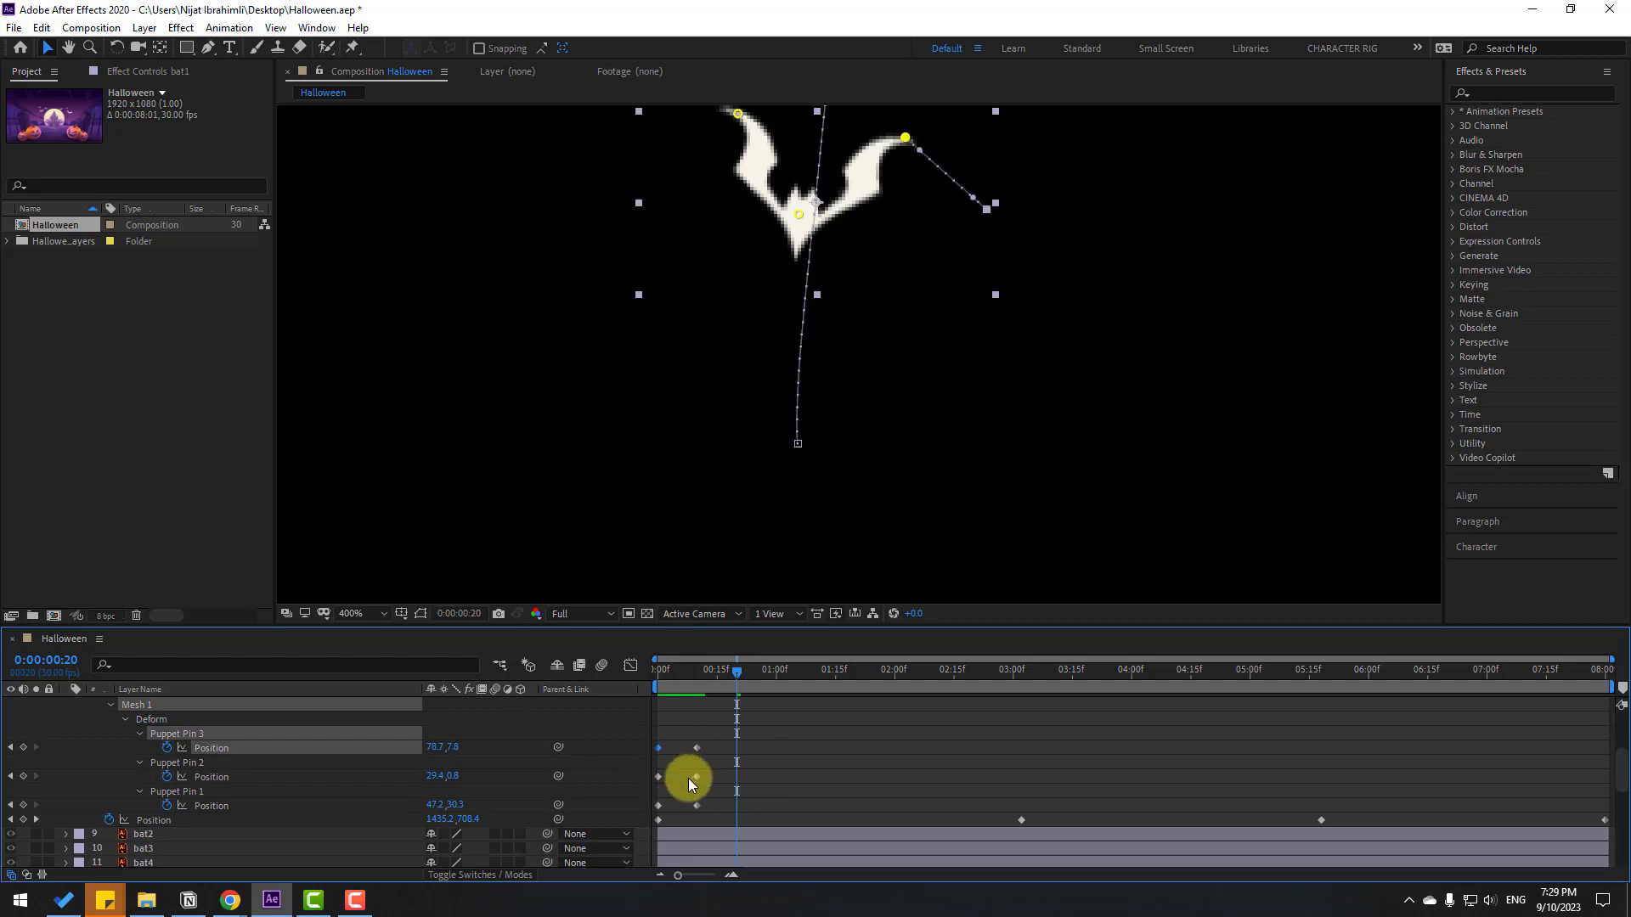
key(ctrl+v)
click(658, 776)
key(ctrl+c)
key(ctrl+v)
click(659, 805)
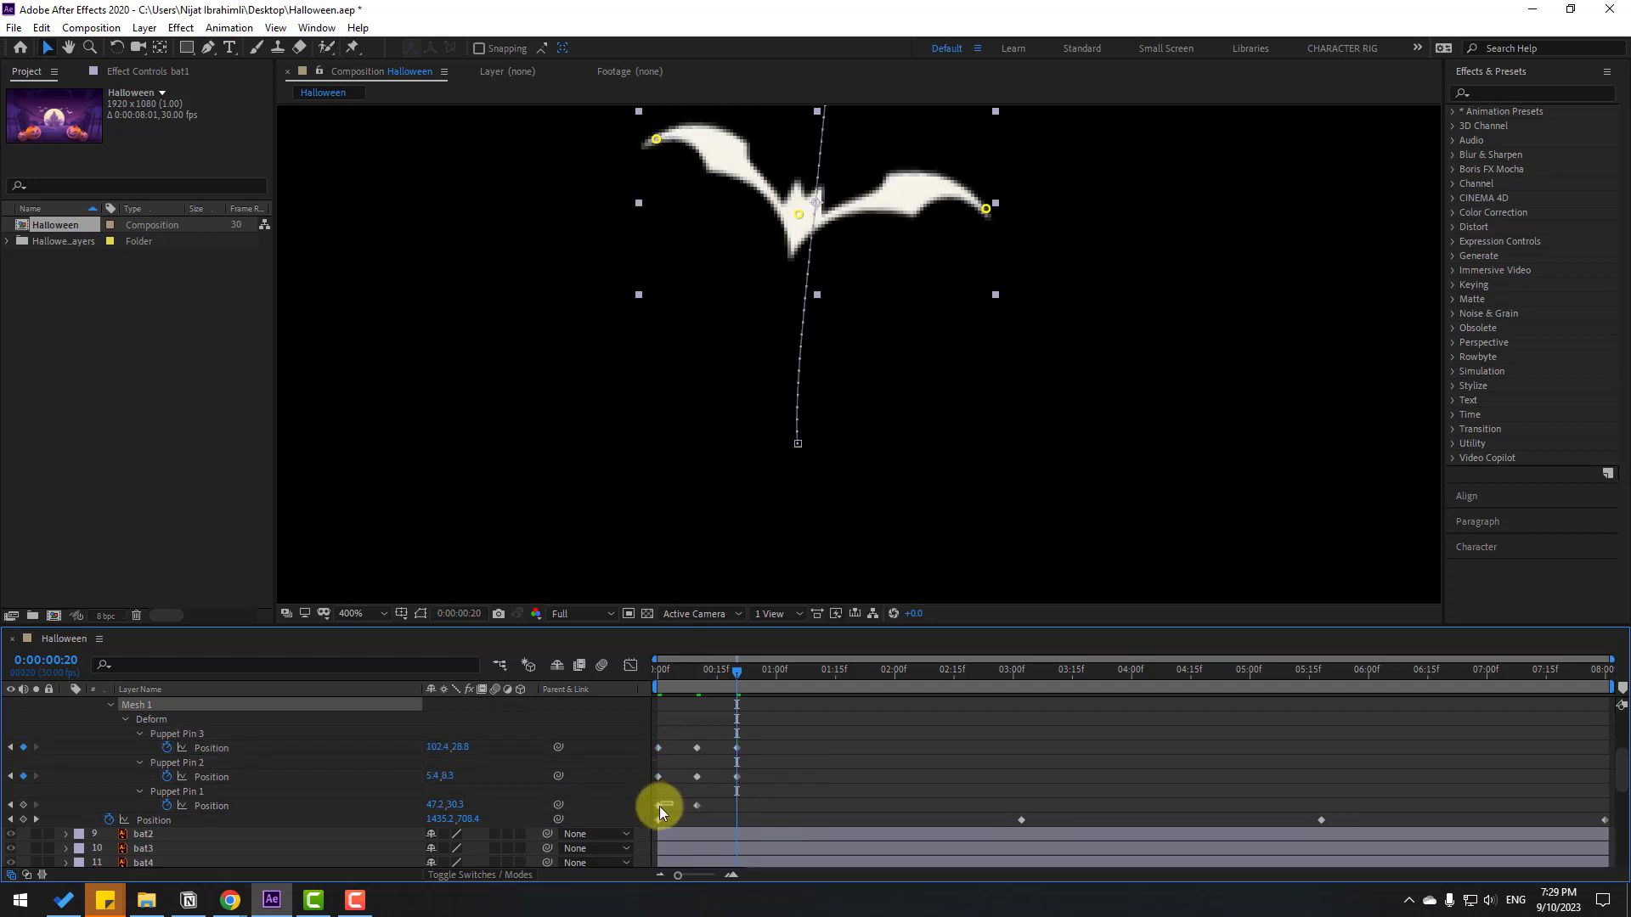
key(ctrl+v)
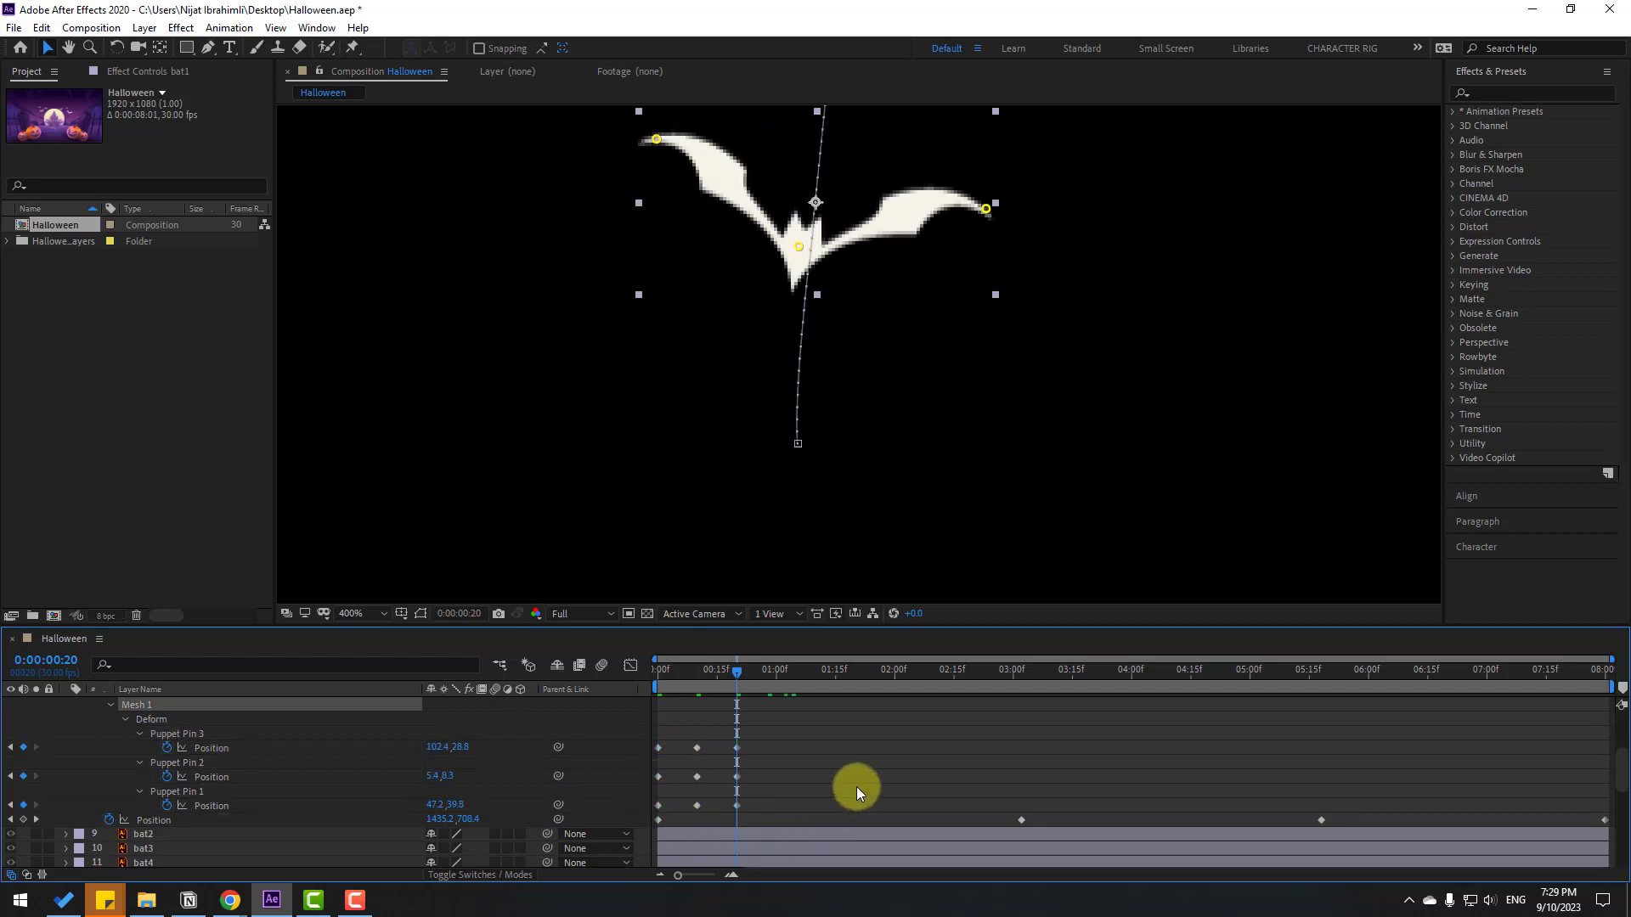
End the work area at 0:00:00:20 and preview bat1's wing flap
key(n)
scroll(965, 477, down, 2)
key(space)
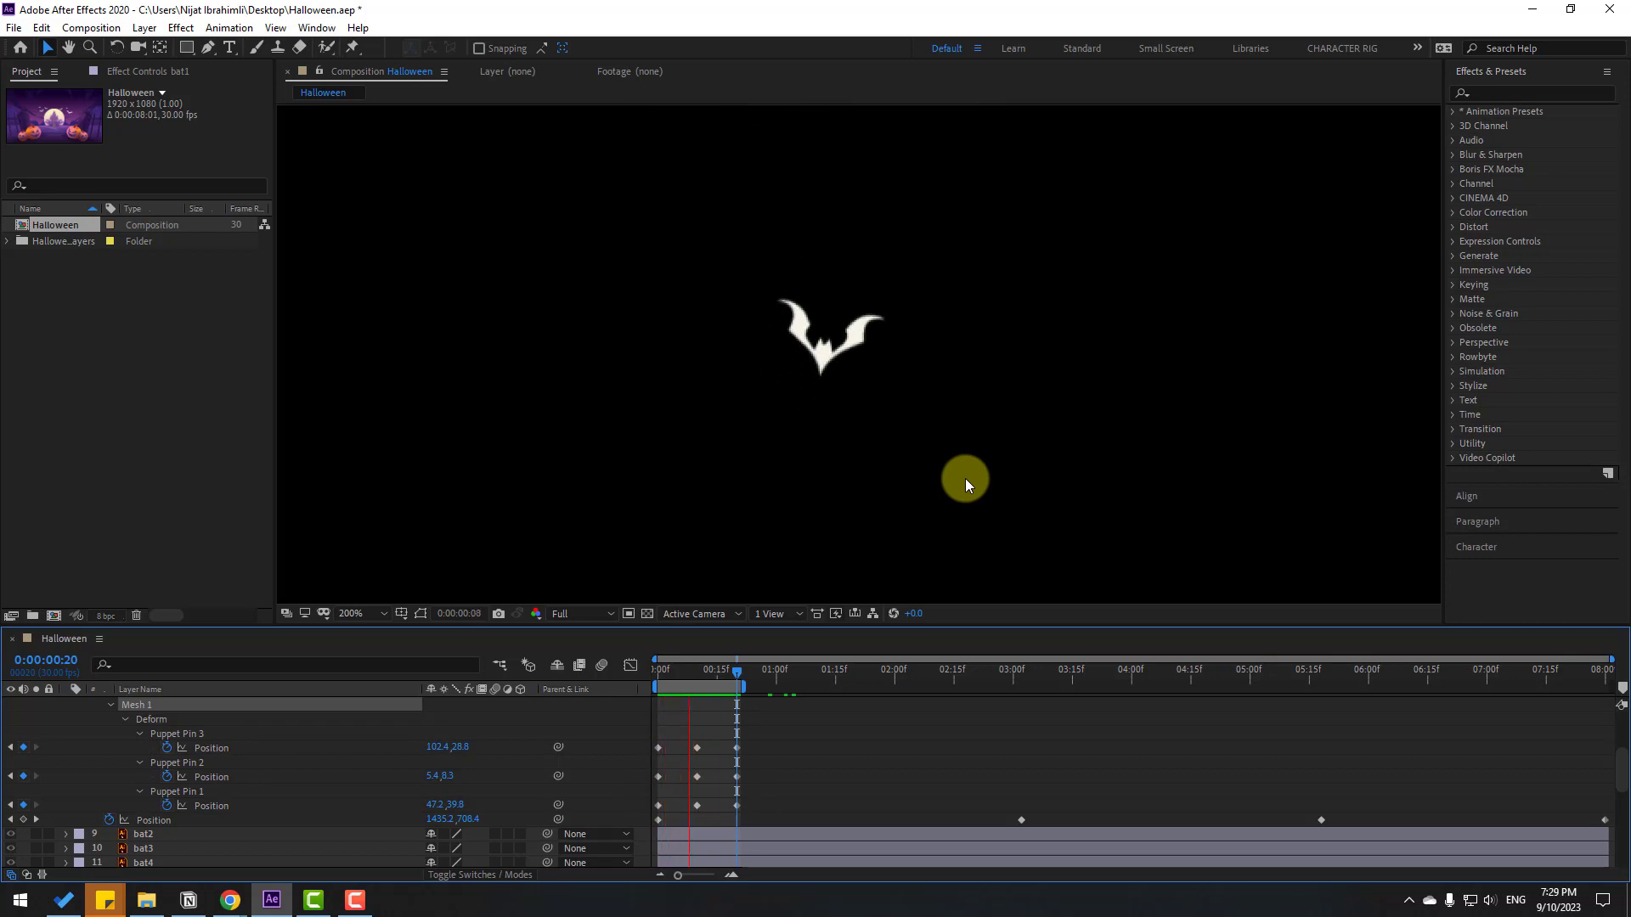
key(space)
Apply Easy Ease to all puppet pin keyframes and compress their timing so the flap ends at about 0:00:00:11
drag(783, 741, 667, 803)
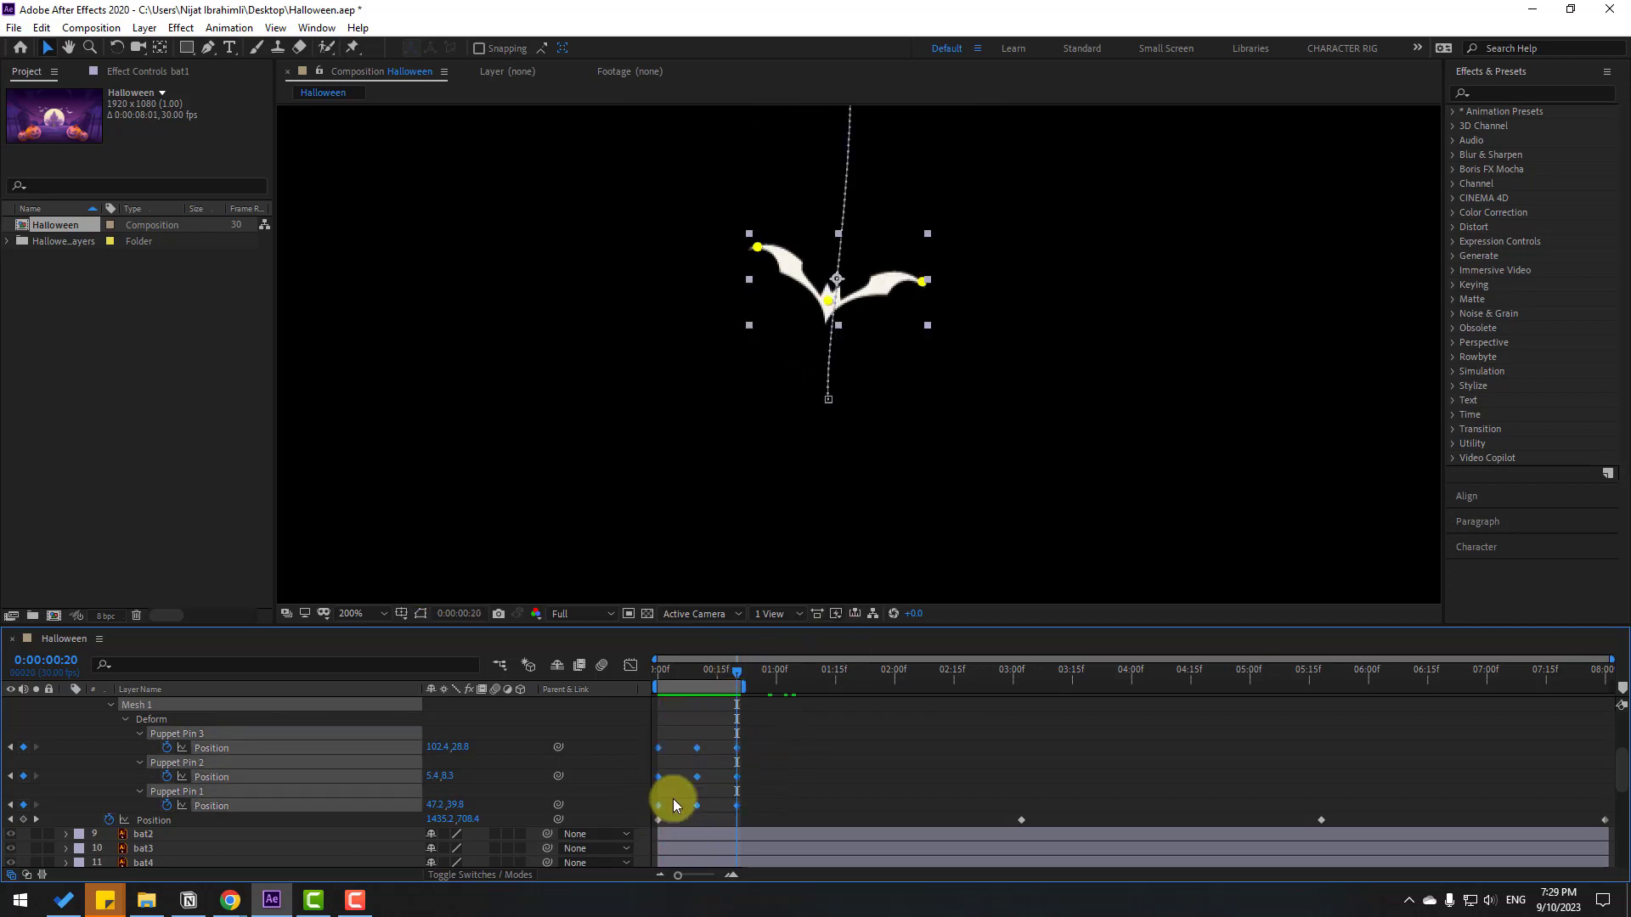
right_click(736, 751)
mouse_move(838, 731)
click(914, 786)
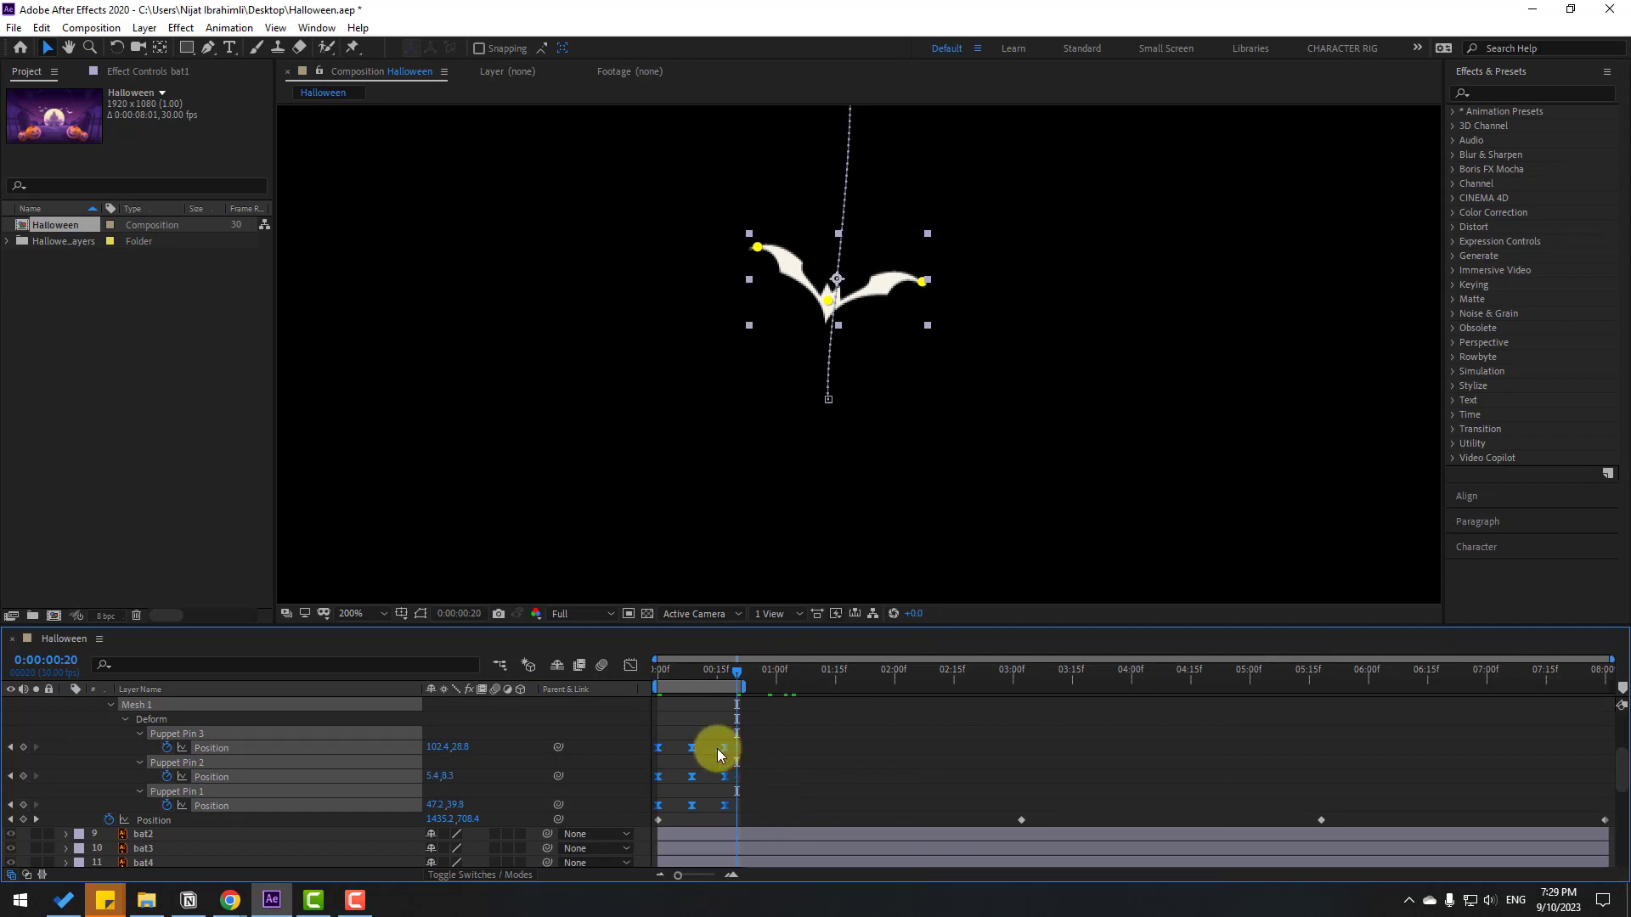
drag(705, 745, 700, 746)
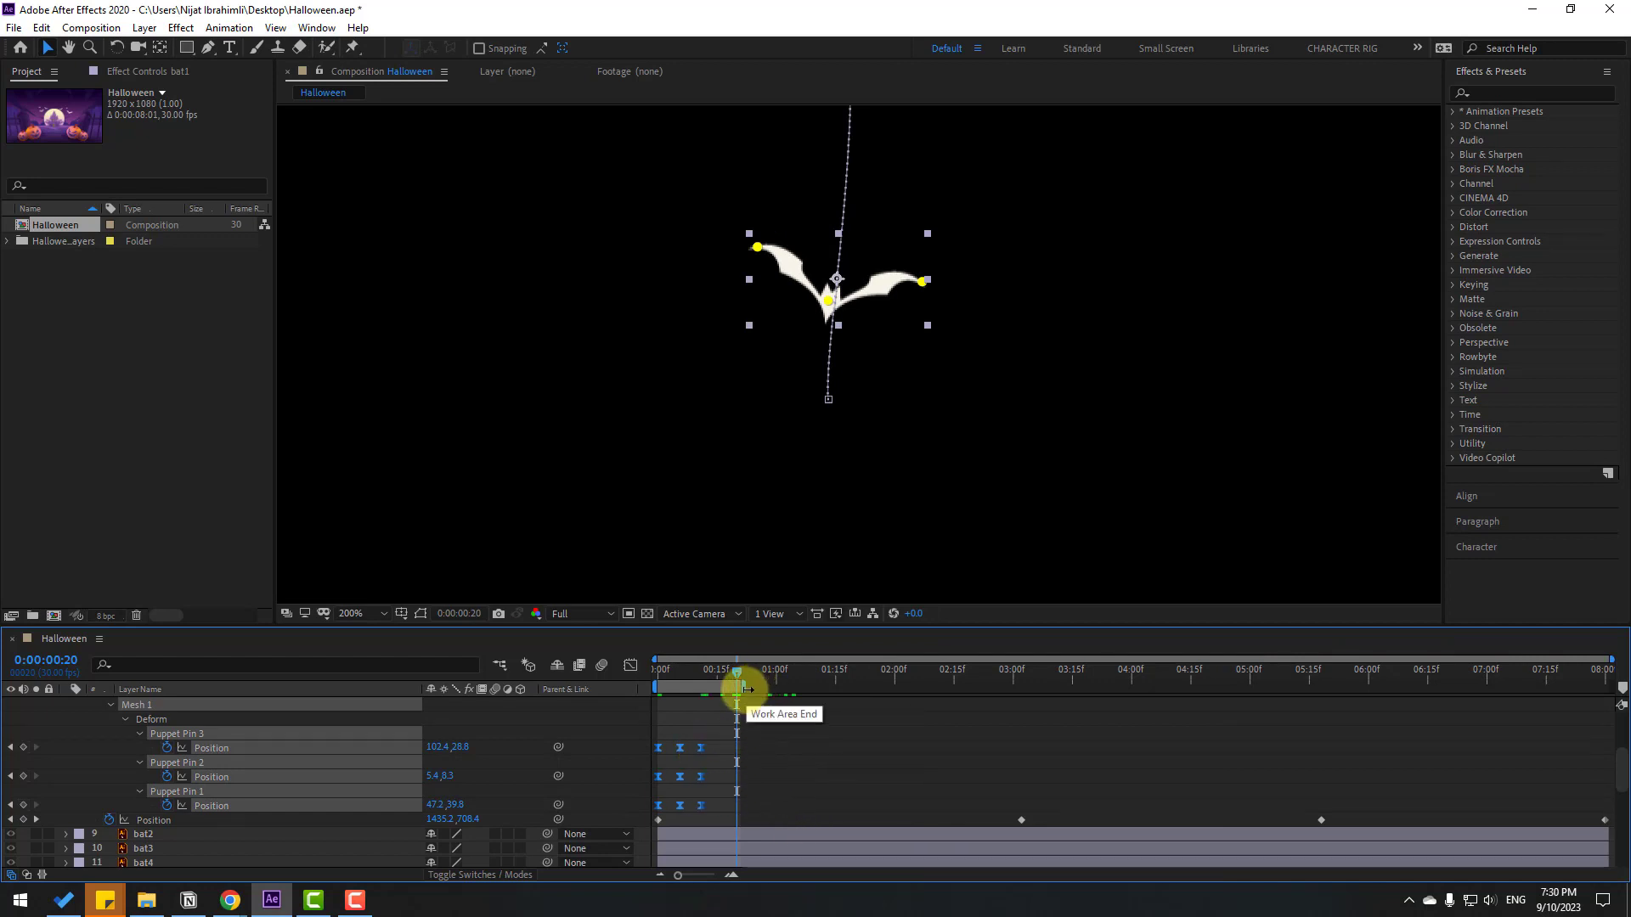
Extend the work area to the end of the composition and return to 0:00:00:00
drag(742, 686, 1613, 684)
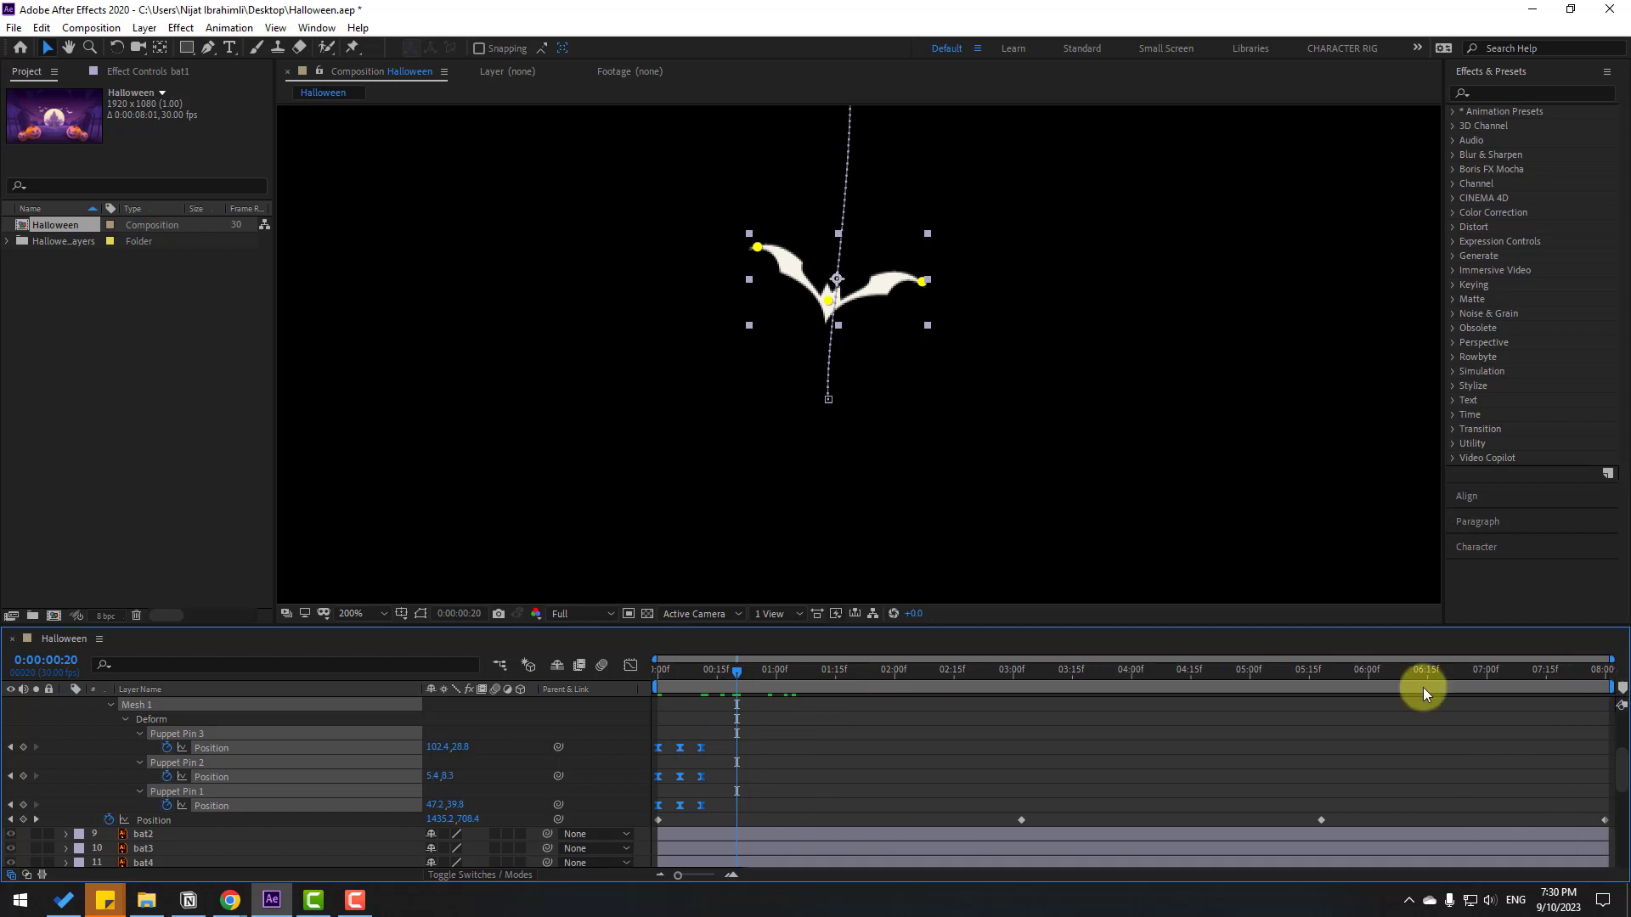
click(772, 738)
drag(741, 680, 676, 678)
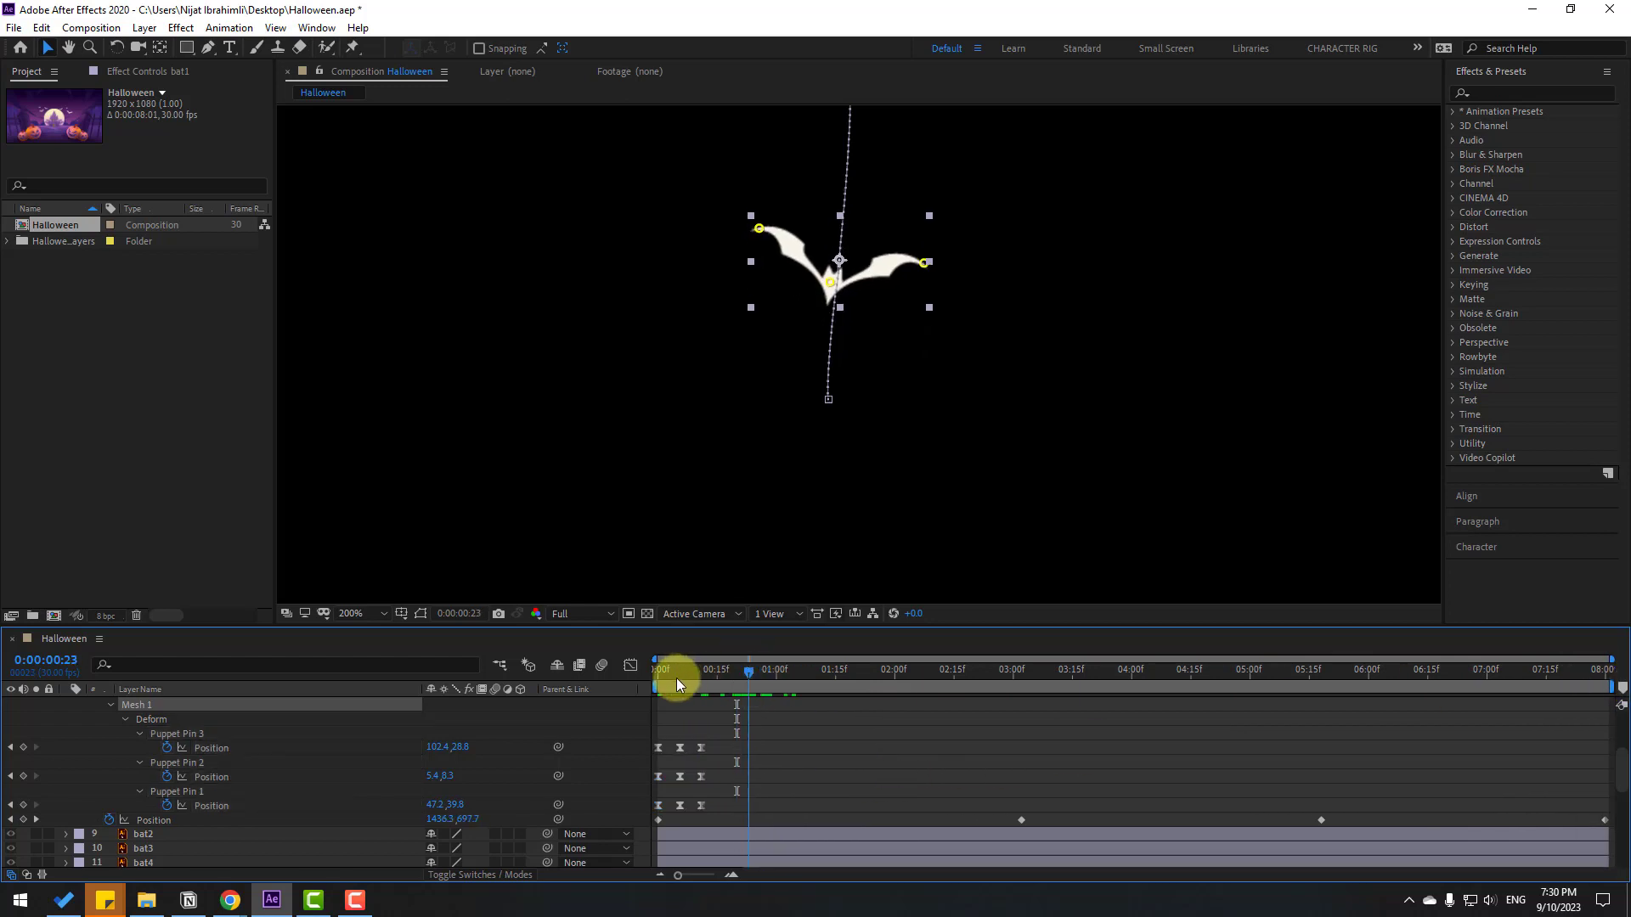
click(793, 732)
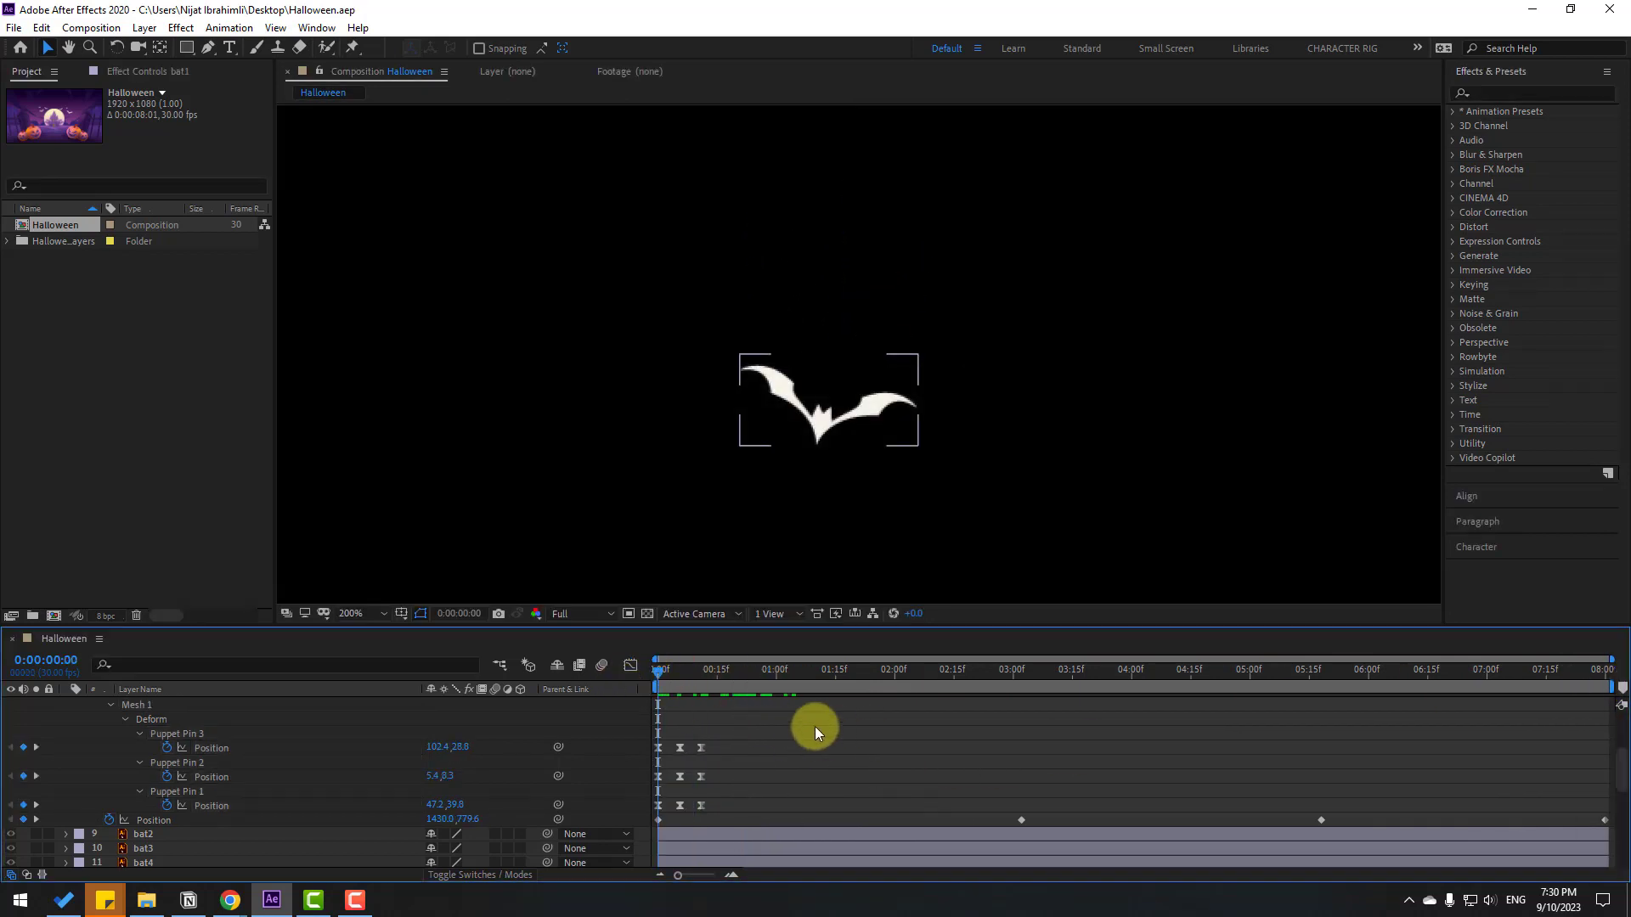
Give Puppet Pin 3's position the expression loopOutDuration(type = "cycle", duration = 0) and preview the motion
alt+click(168, 748)
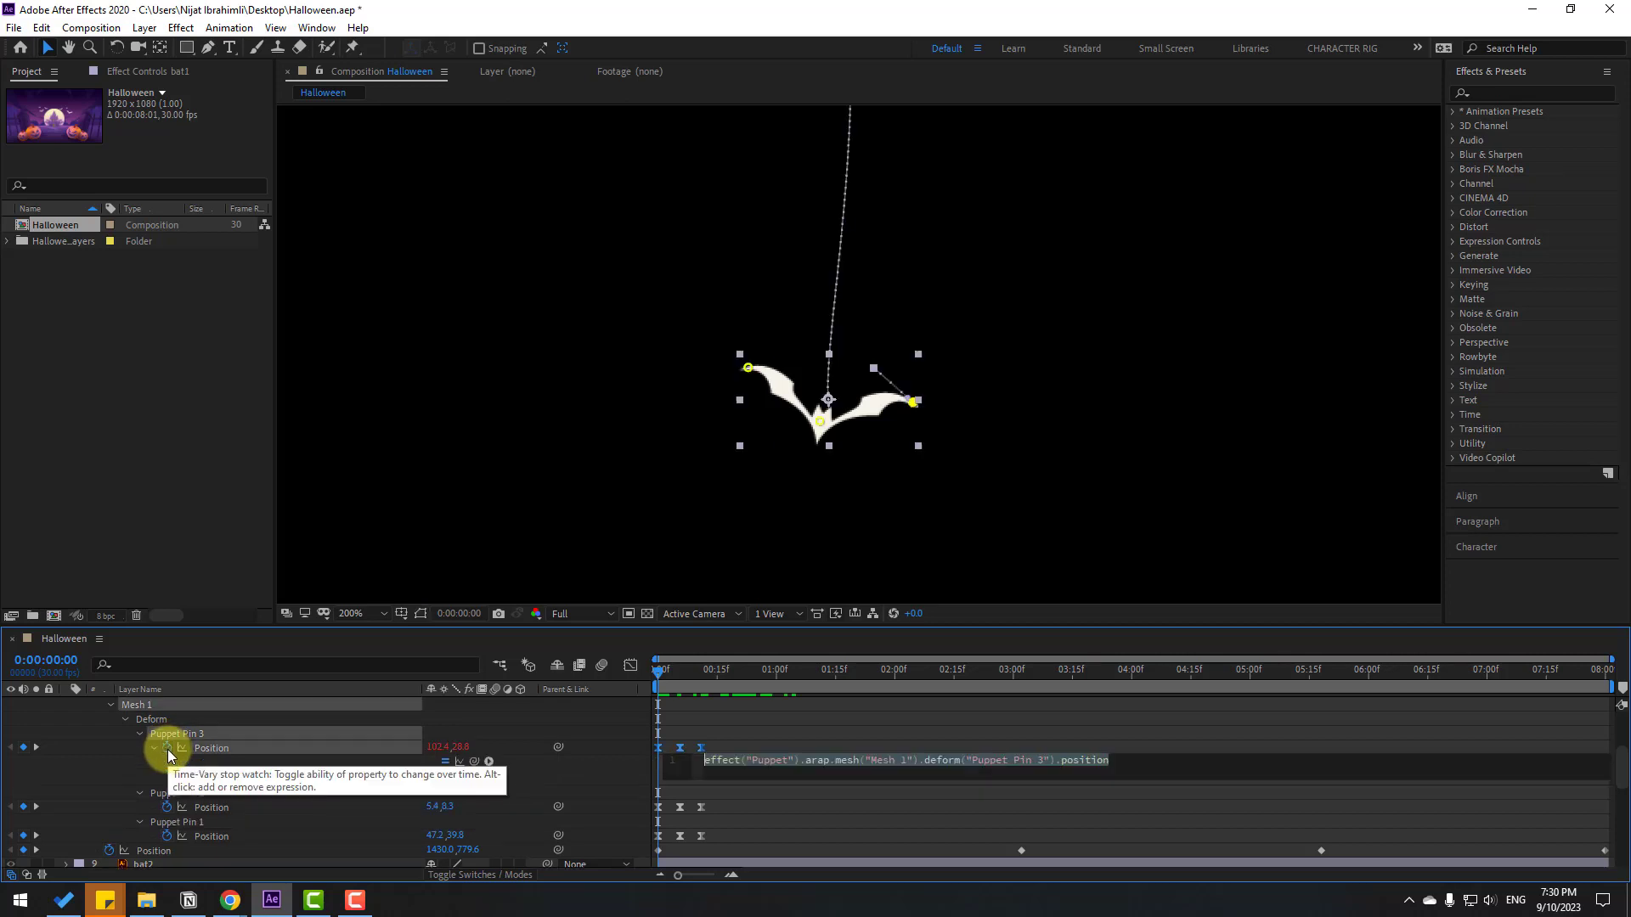
click(489, 762)
mouse_move(622, 658)
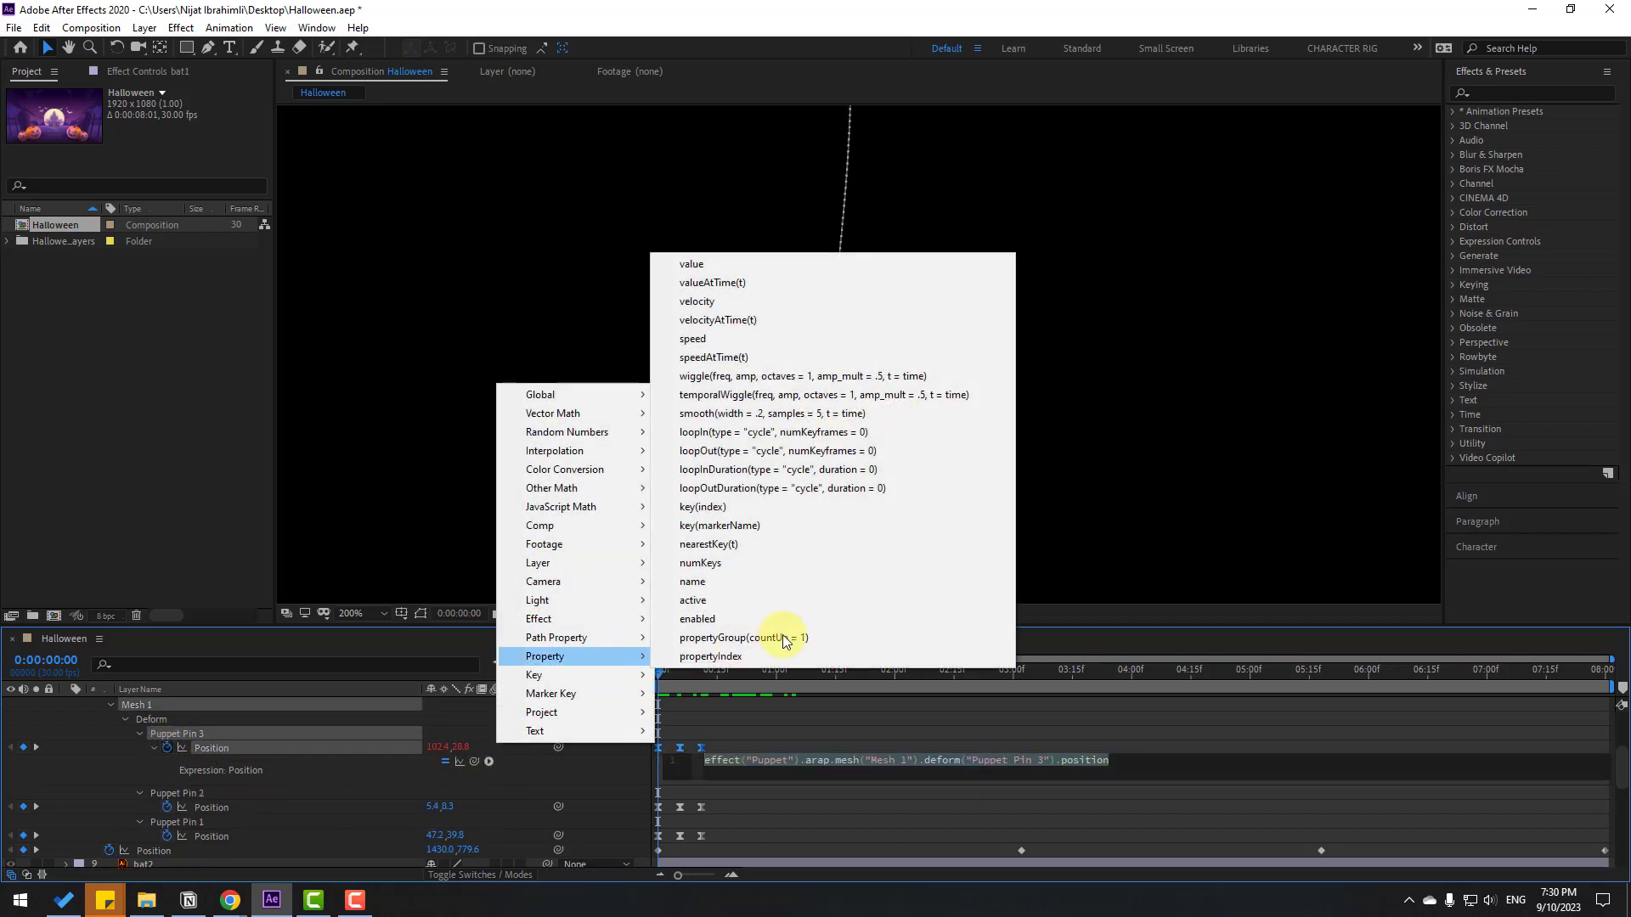
click(837, 496)
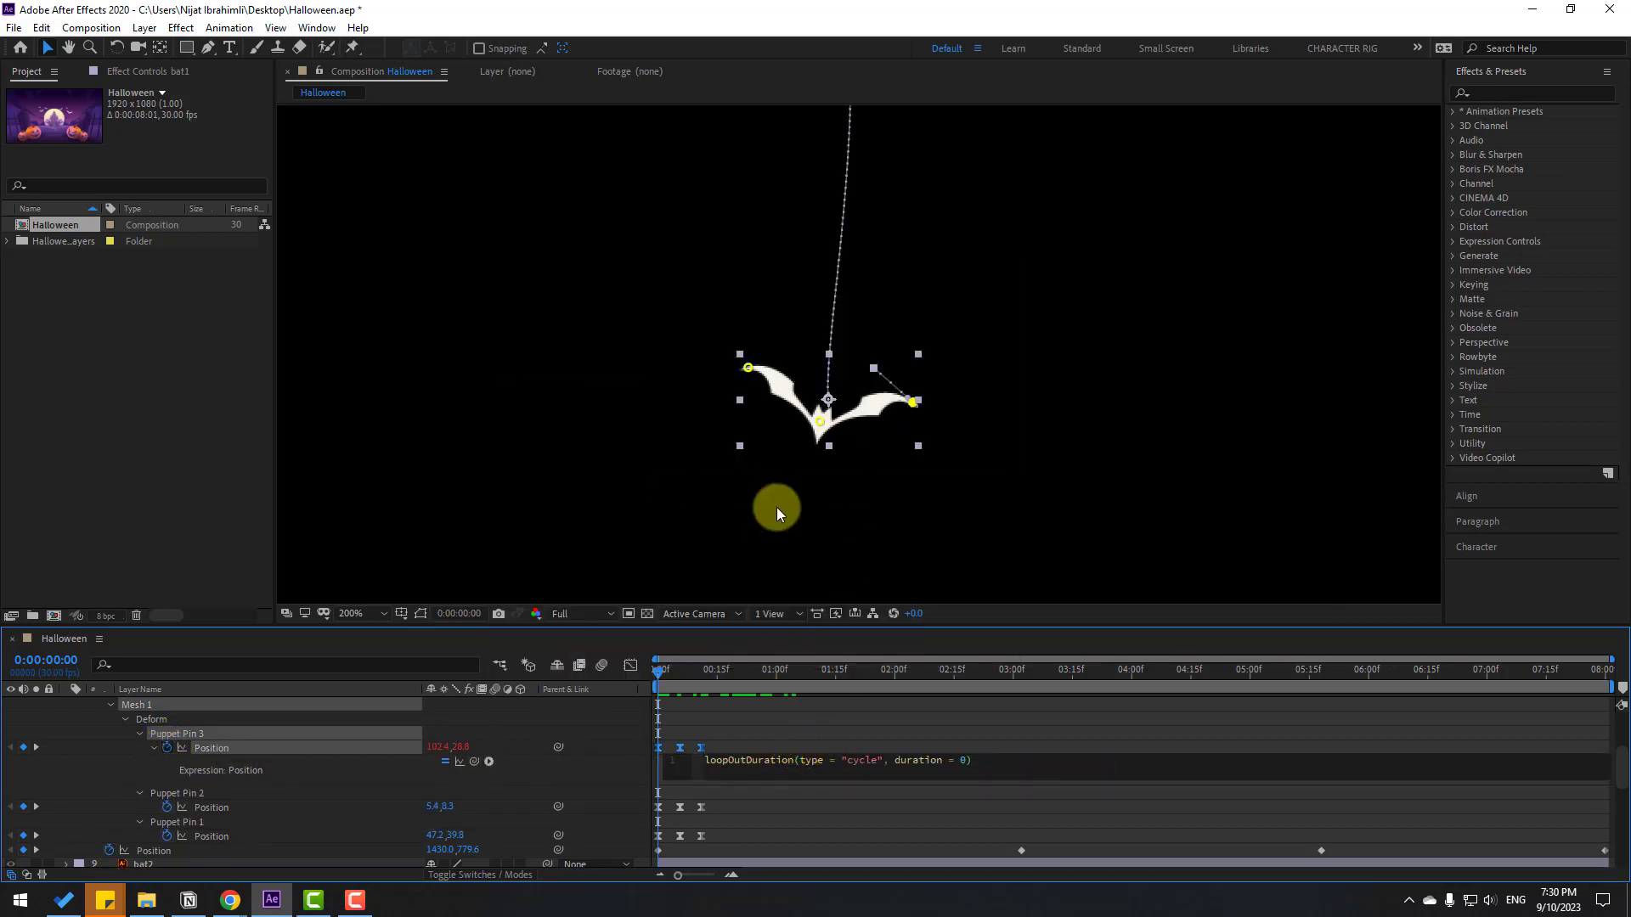
click(734, 747)
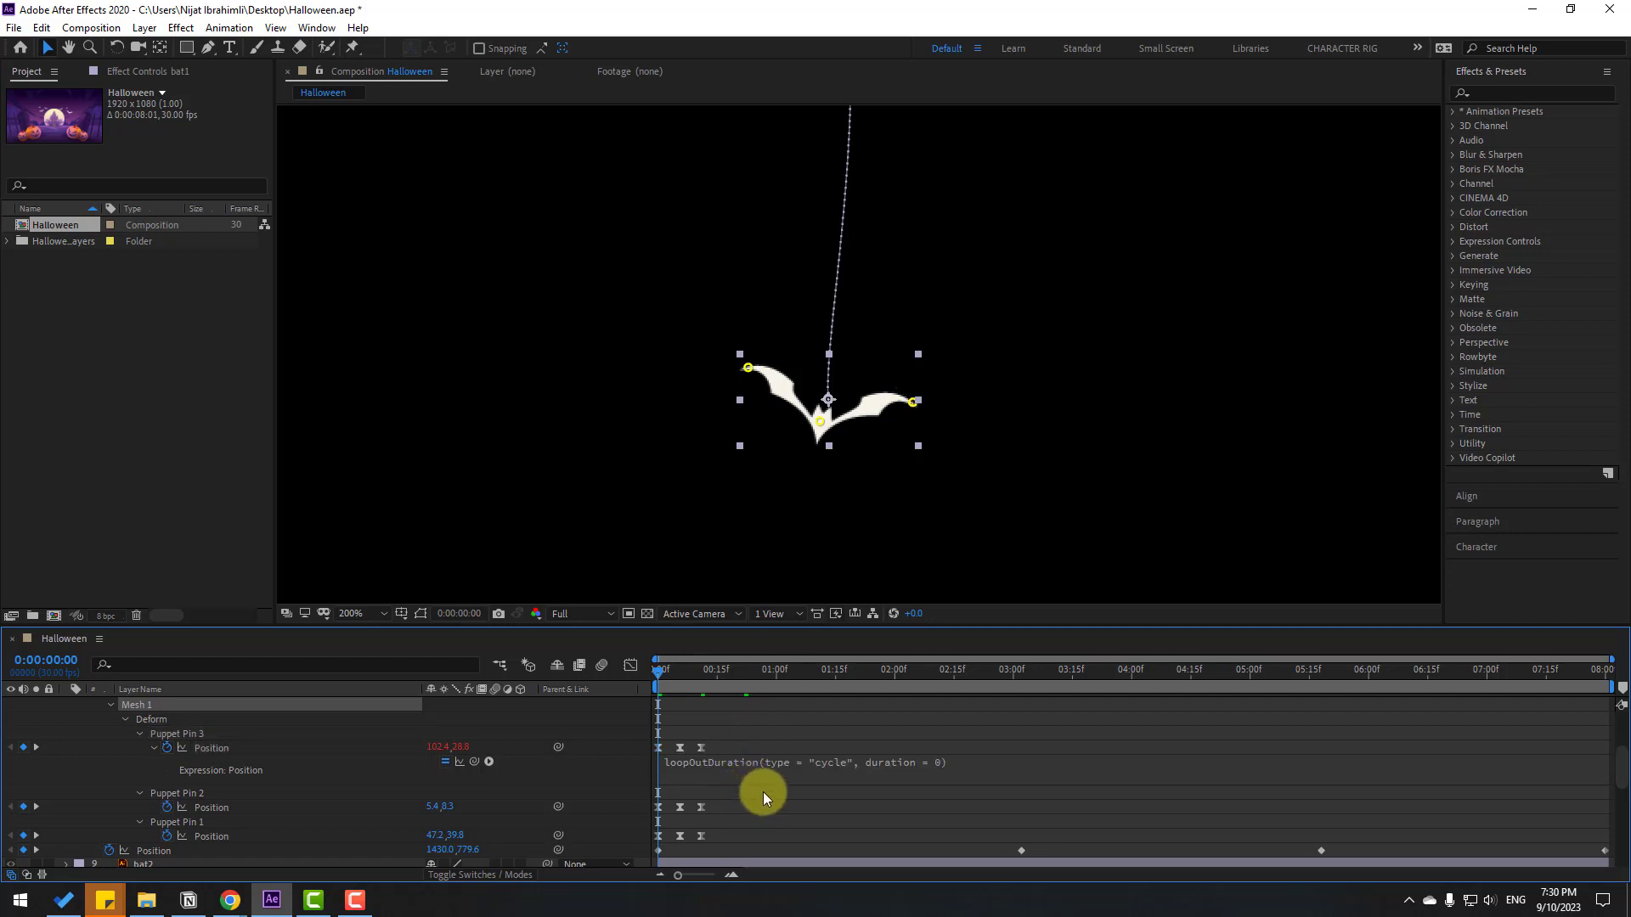
key(space)
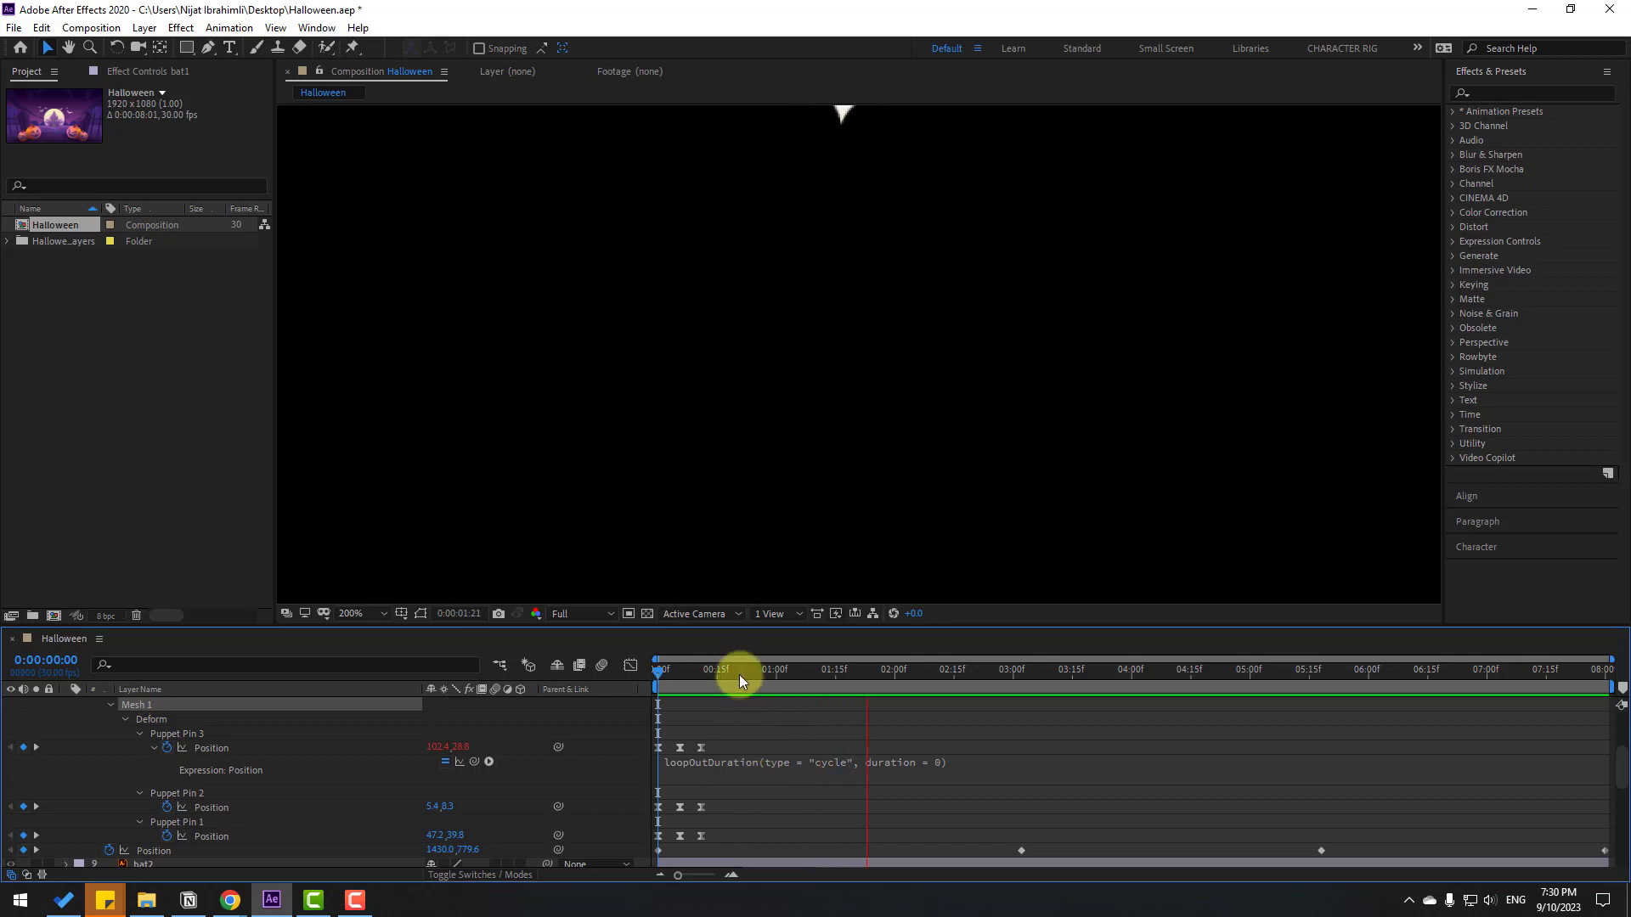
key(space)
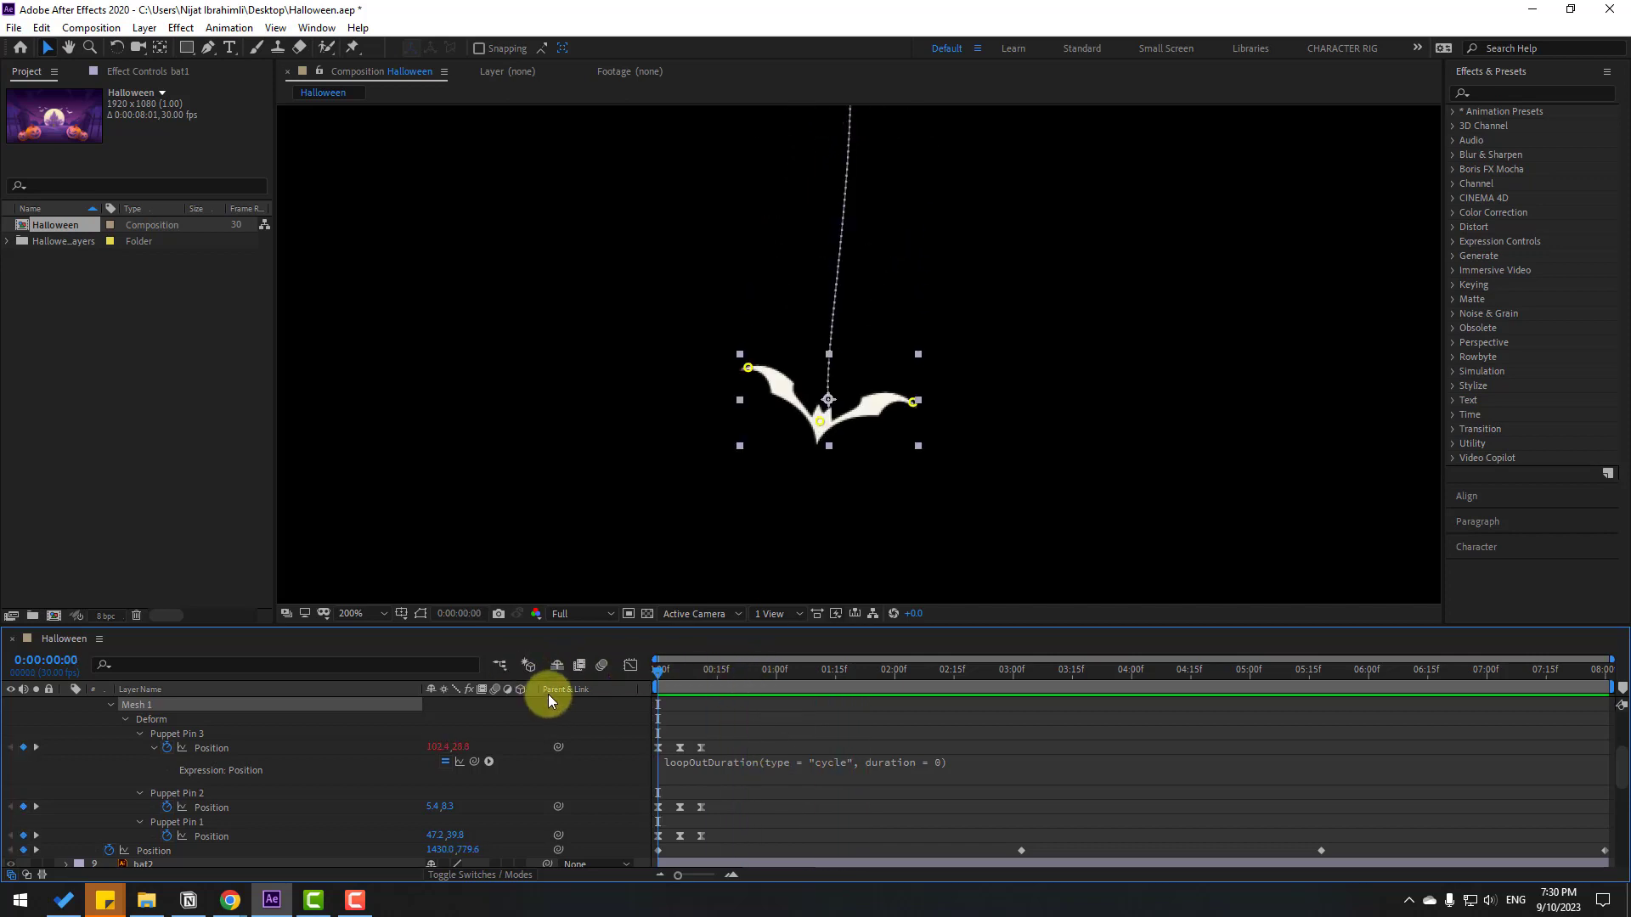
Give Puppet Pin 2's position the expression loopOutDuration(type = "cycle", duration = 0)
alt+click(167, 807)
click(490, 821)
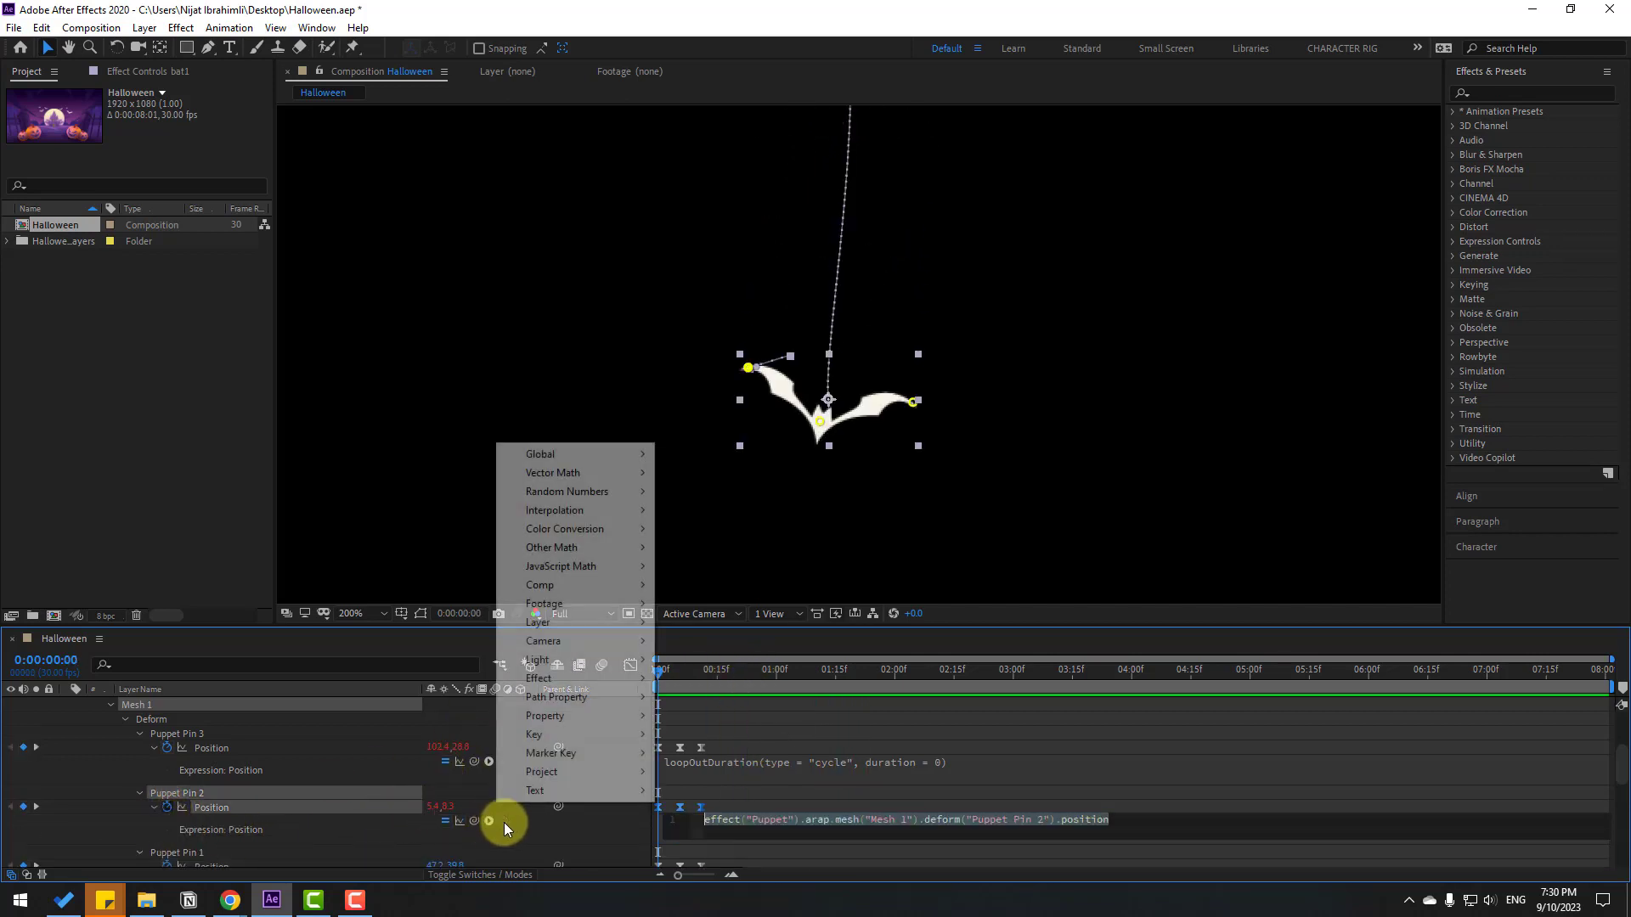
mouse_move(588, 715)
click(889, 548)
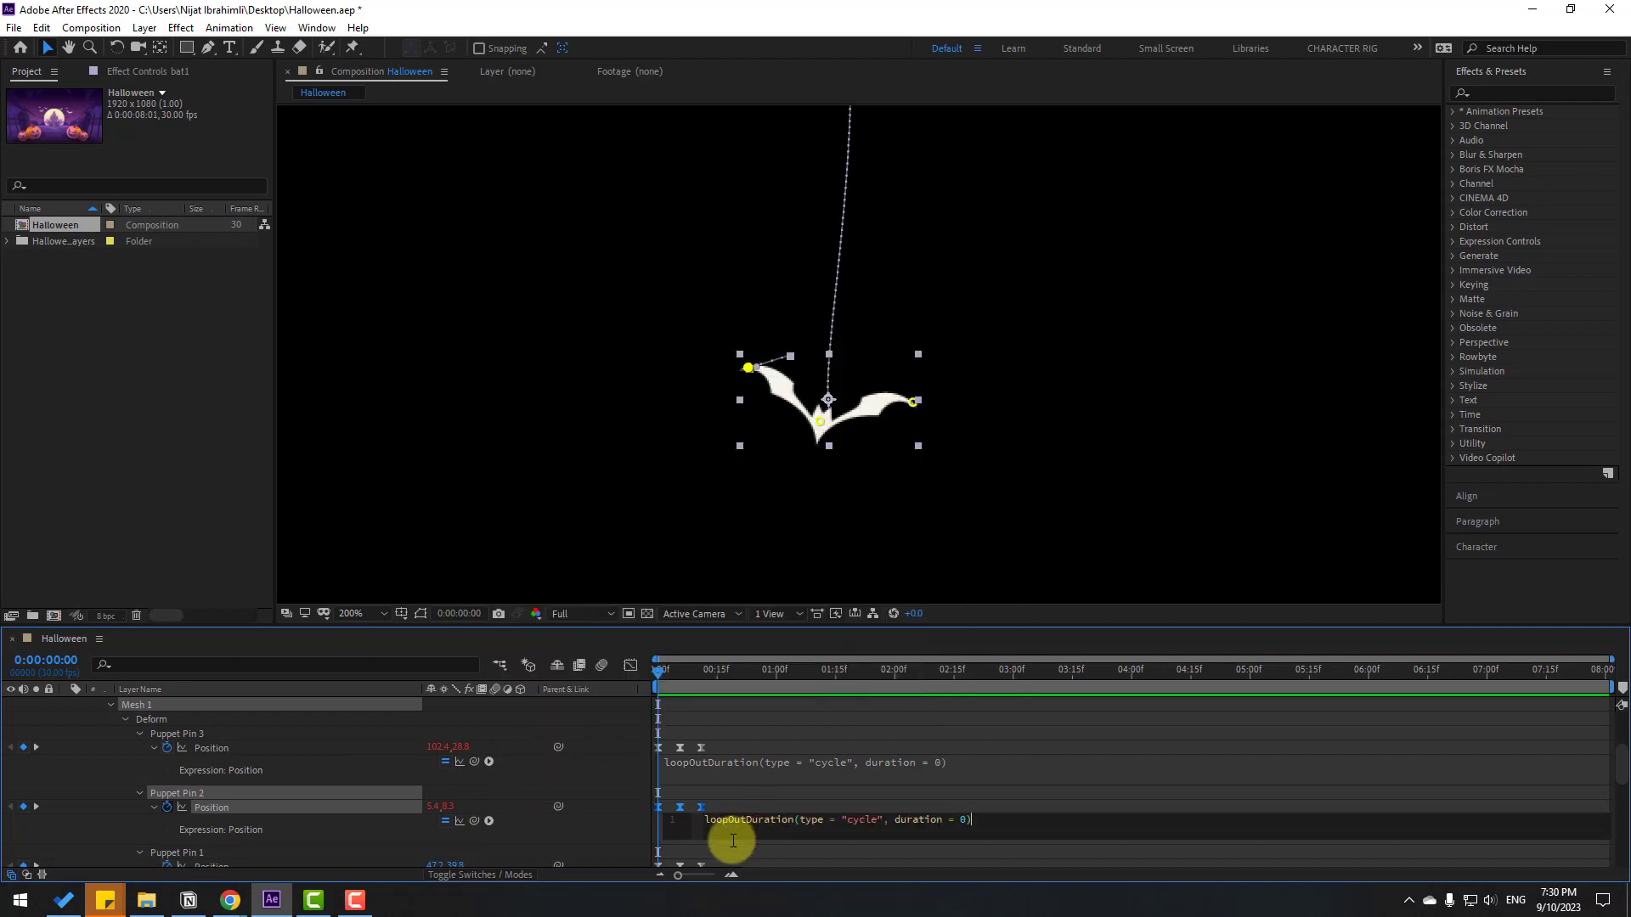
click(738, 806)
Give Puppet Pin 1's position the expression loopOutDuration(type = "cycle", duration = 0)
scroll(196, 810, down, 2)
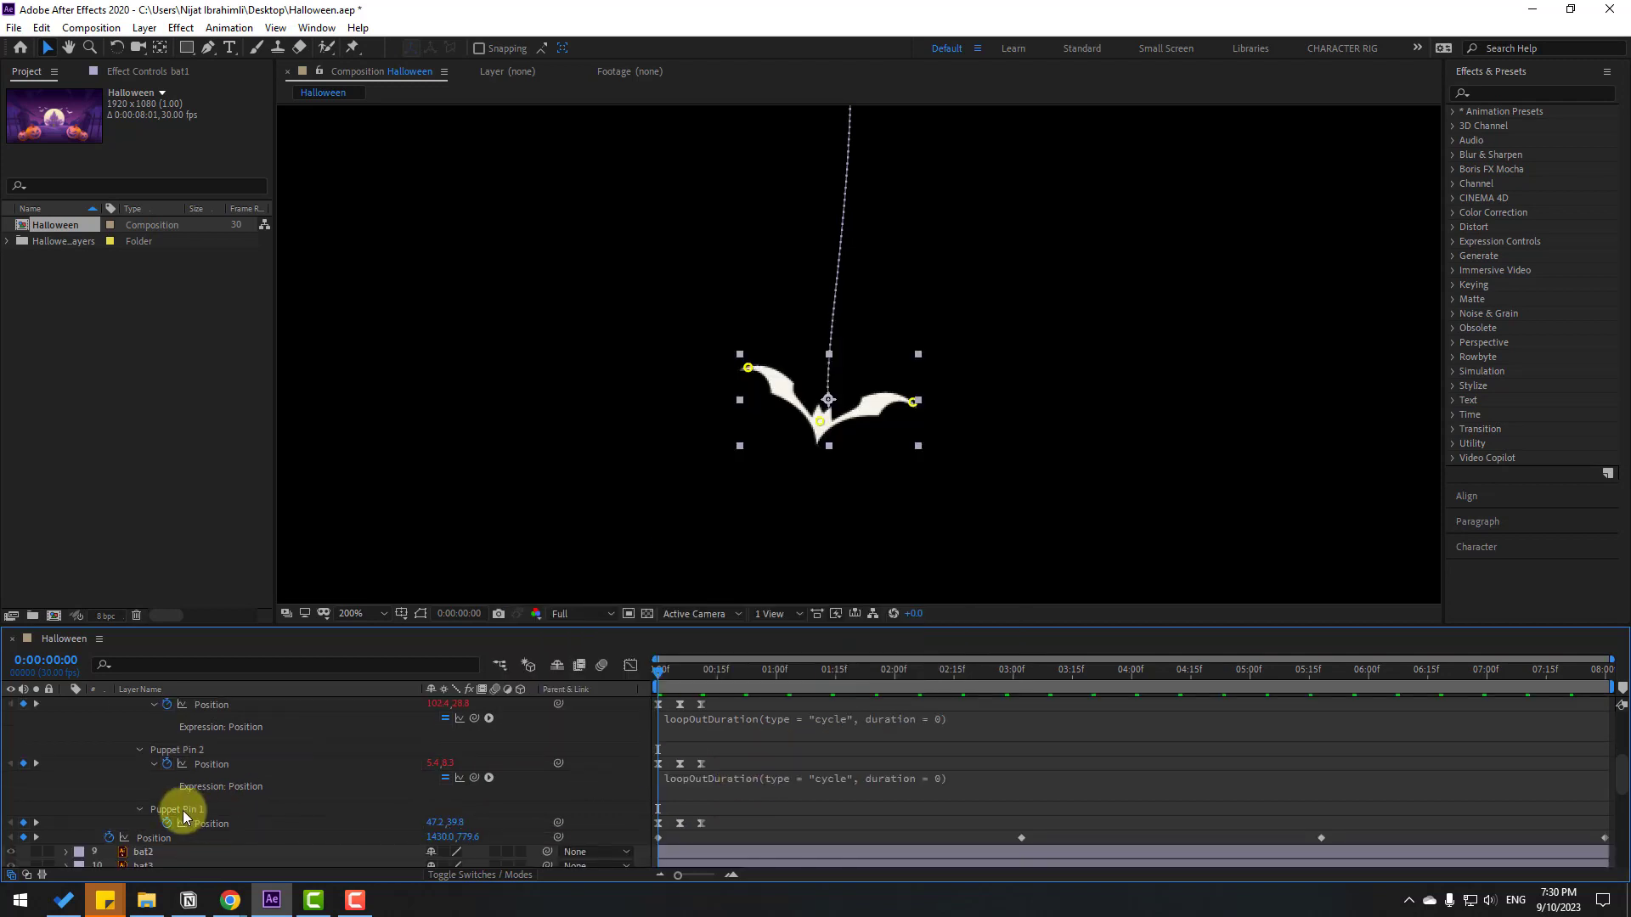
click(181, 810)
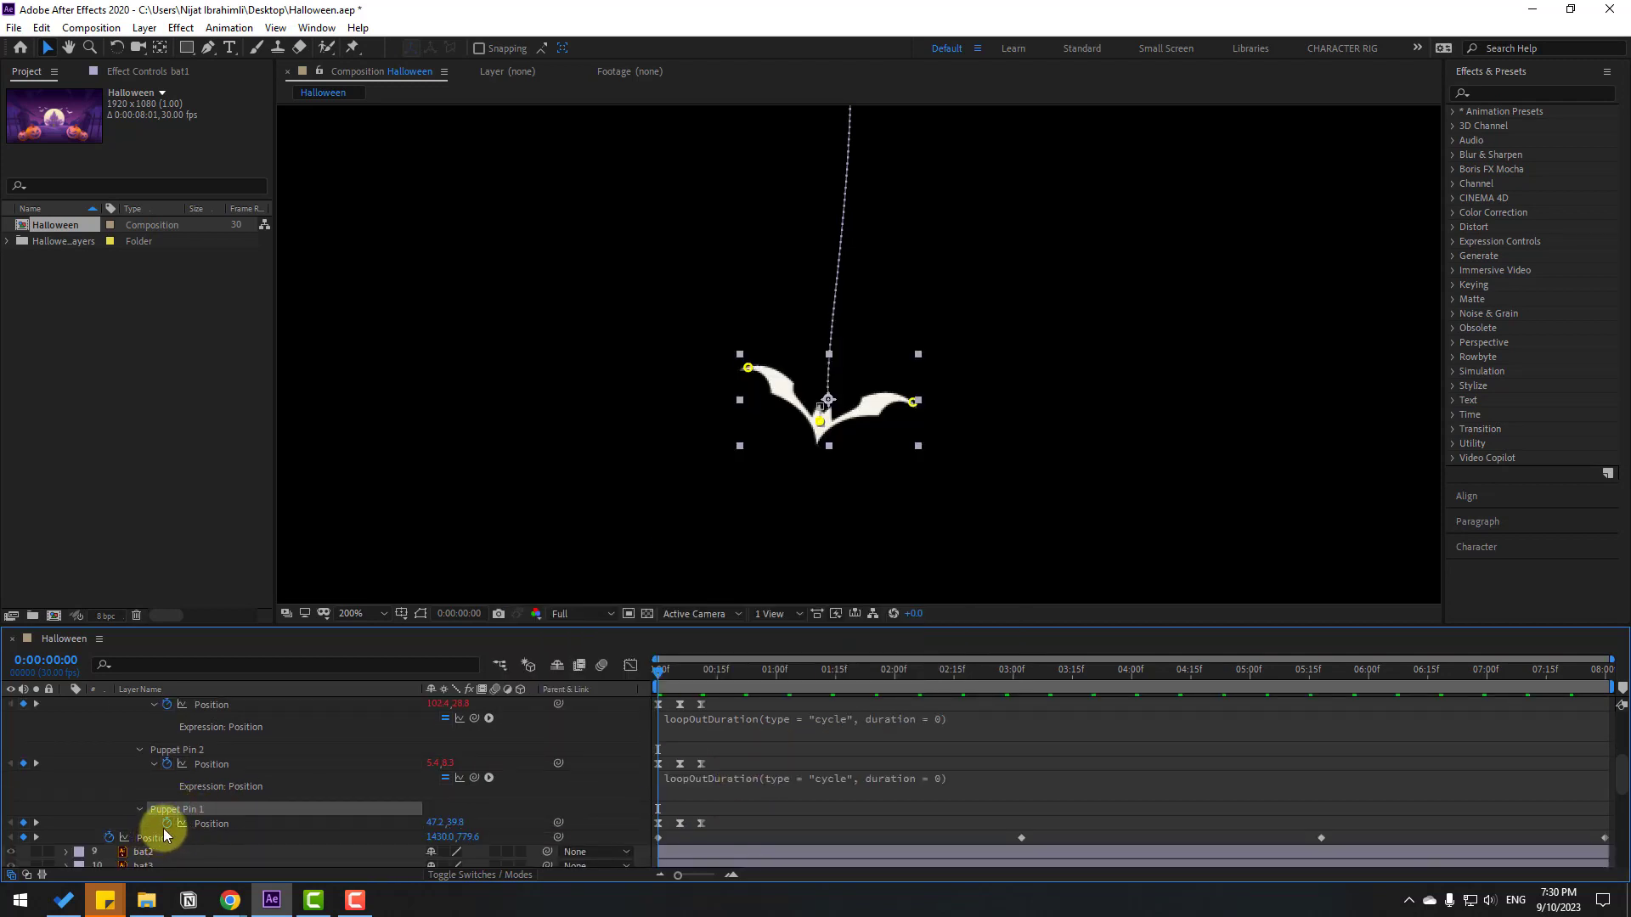
alt+click(167, 824)
click(490, 837)
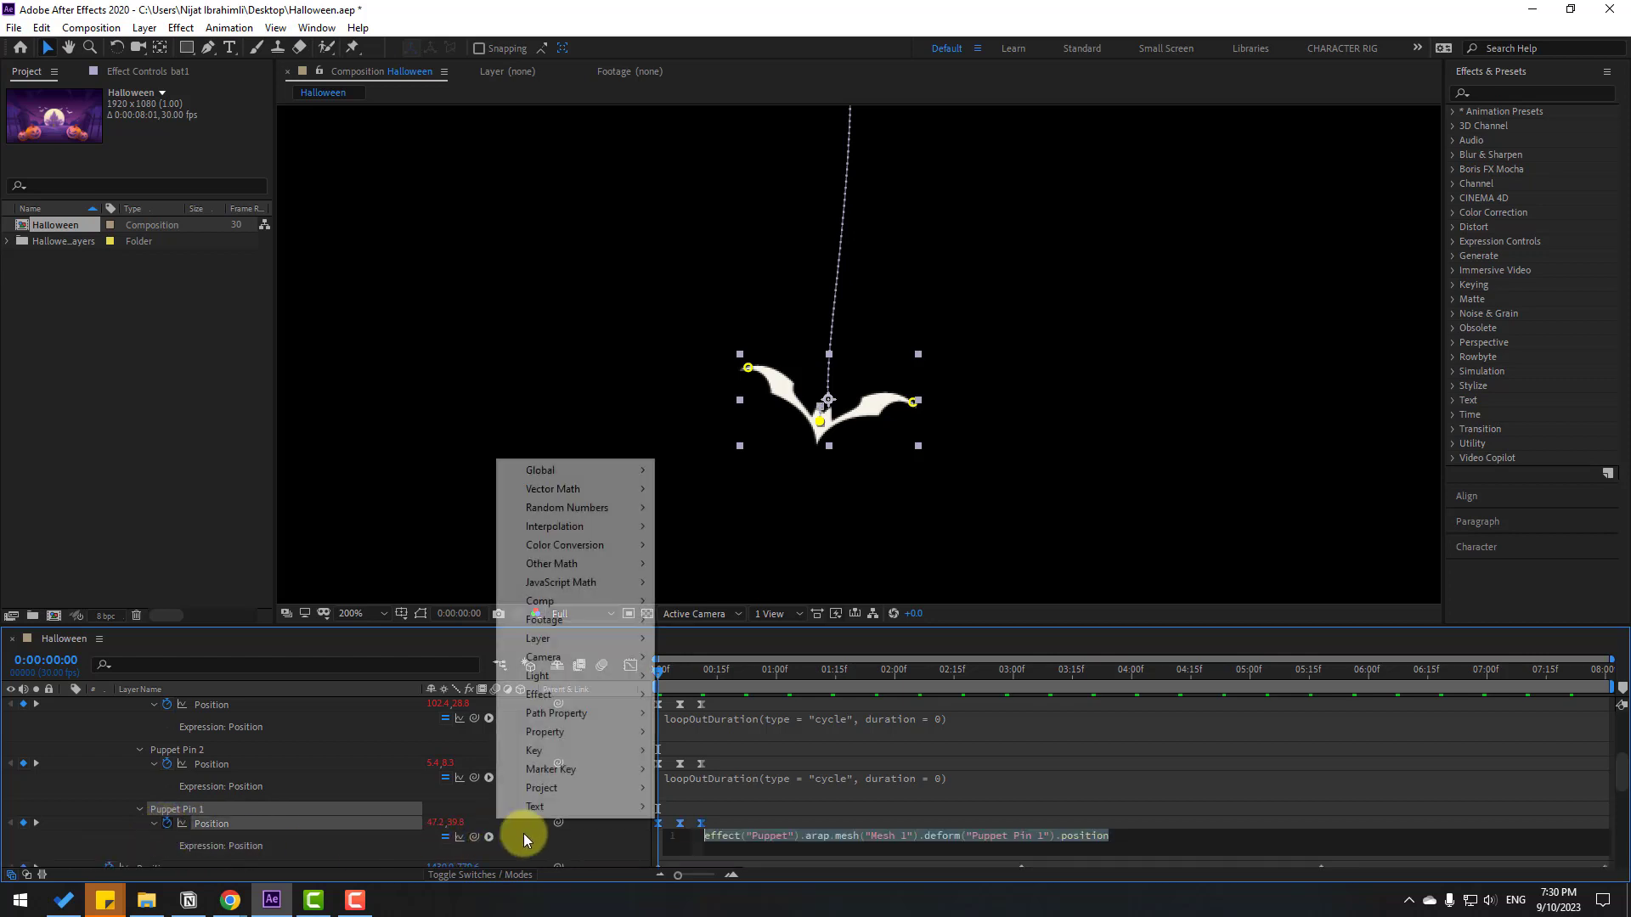
mouse_move(599, 733)
click(842, 567)
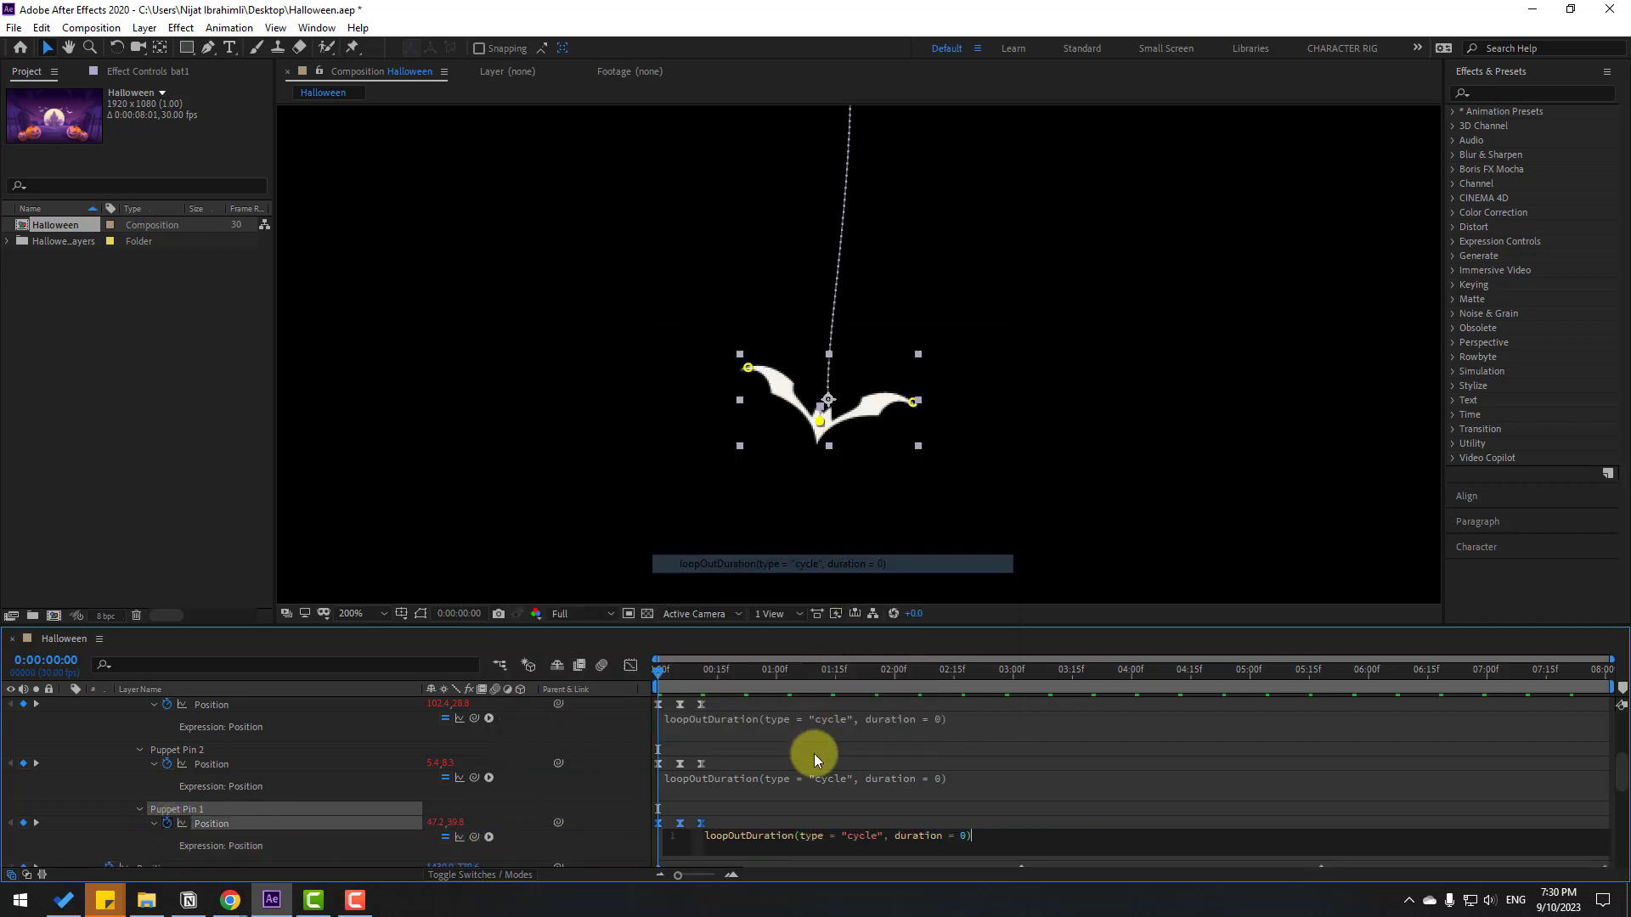
click(752, 824)
Fit the whole composition in the viewer and preview bat1's looping wing flap along its path
click(370, 618)
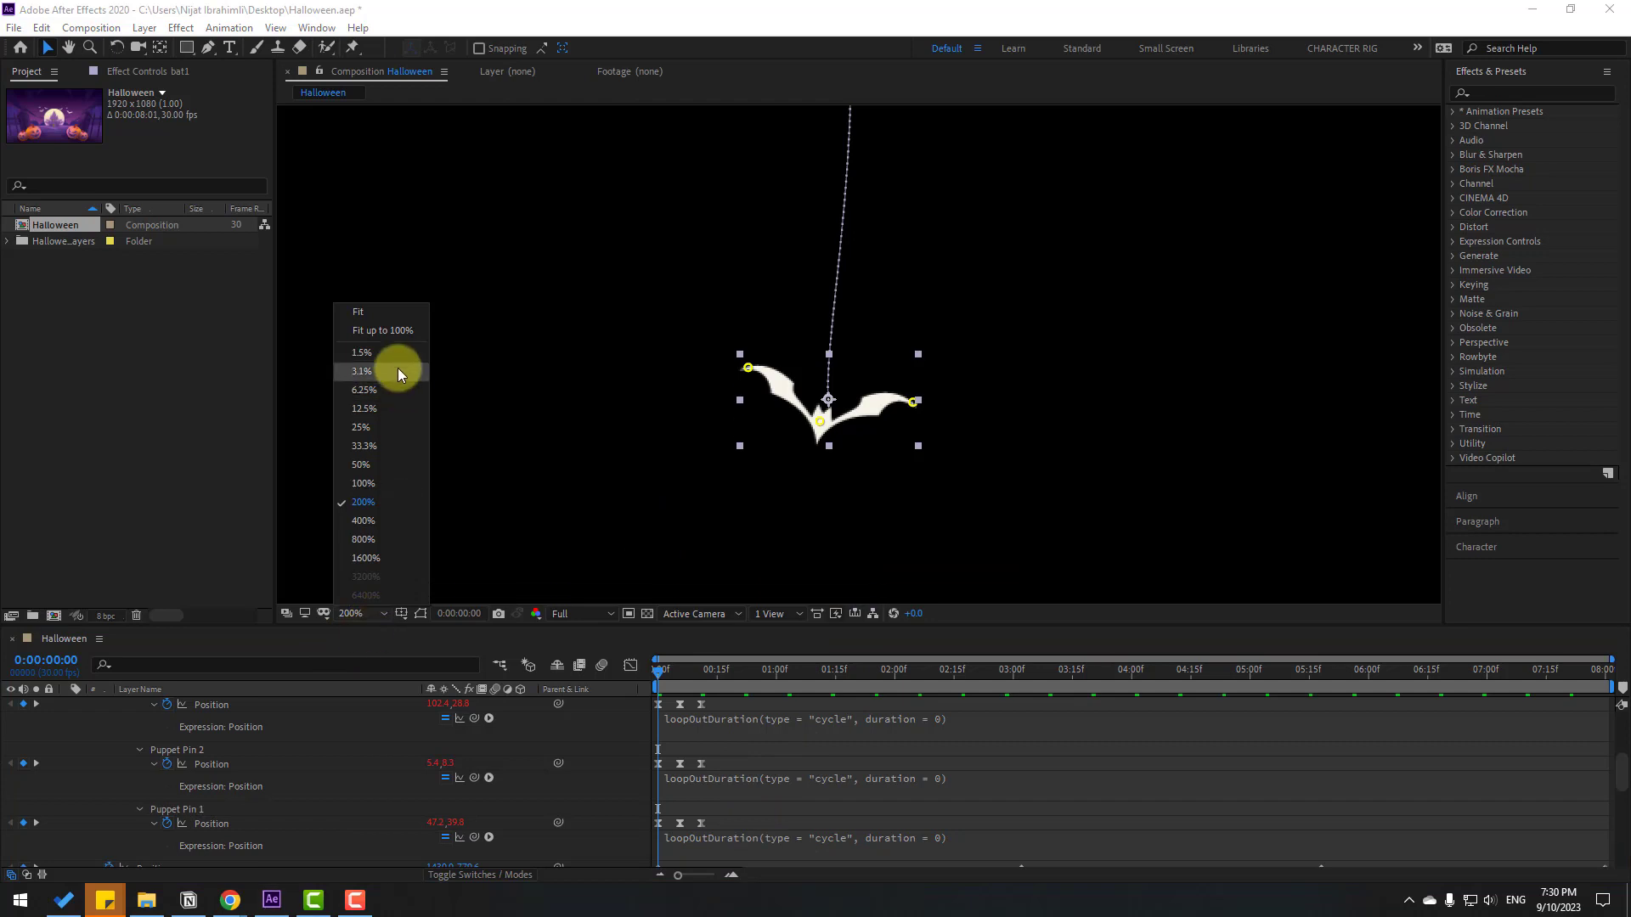
click(365, 312)
key(space)
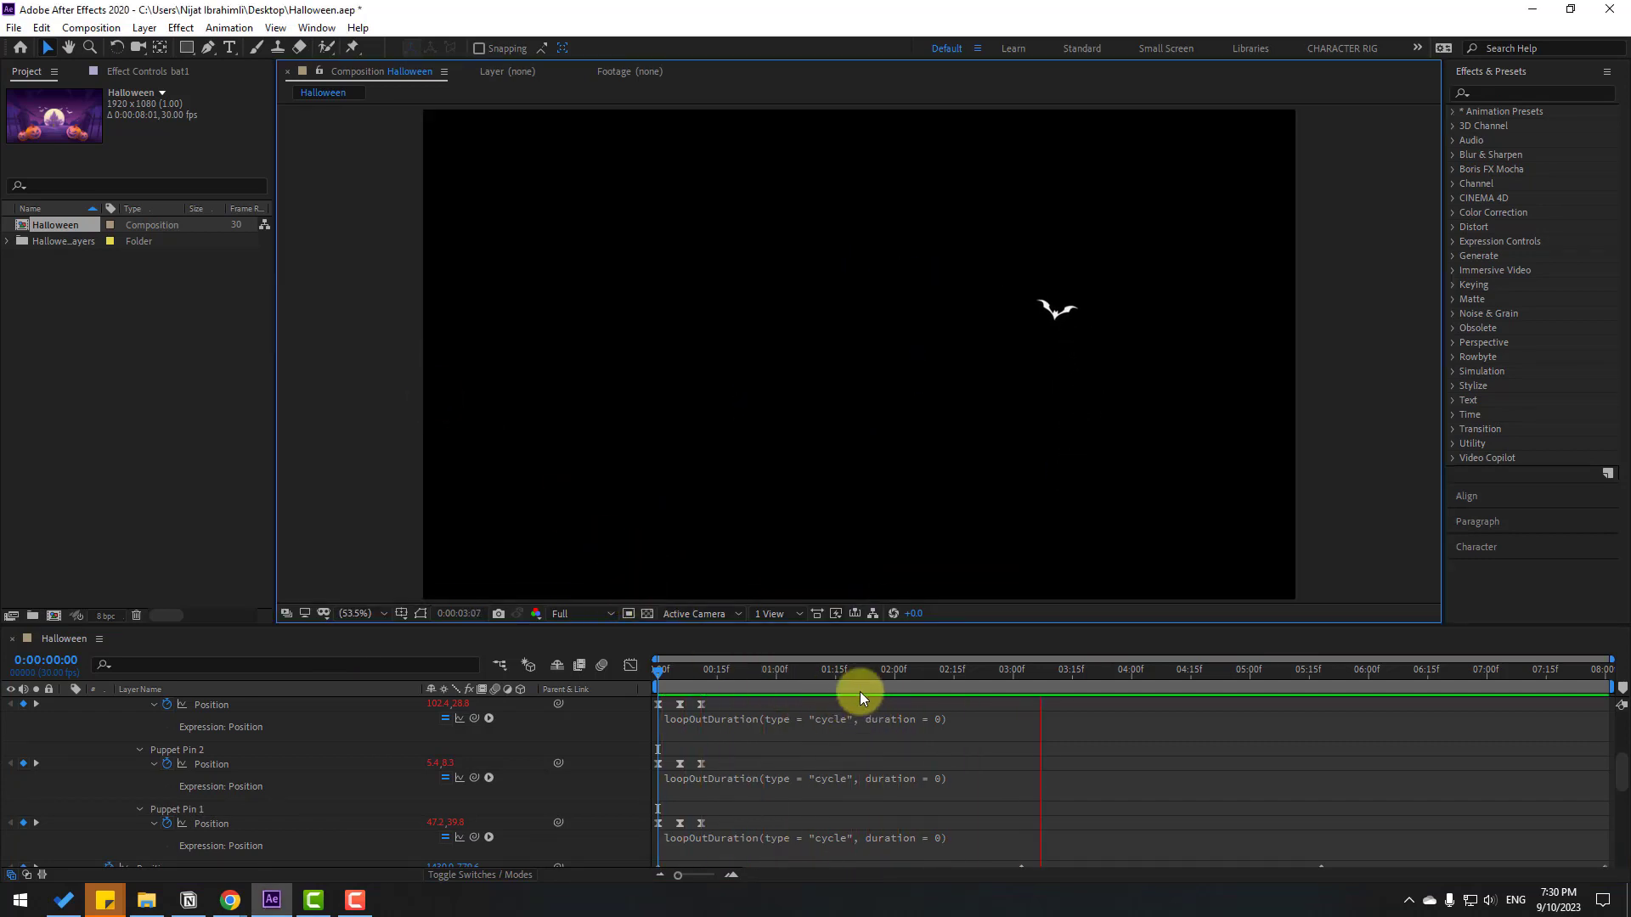
key(space)
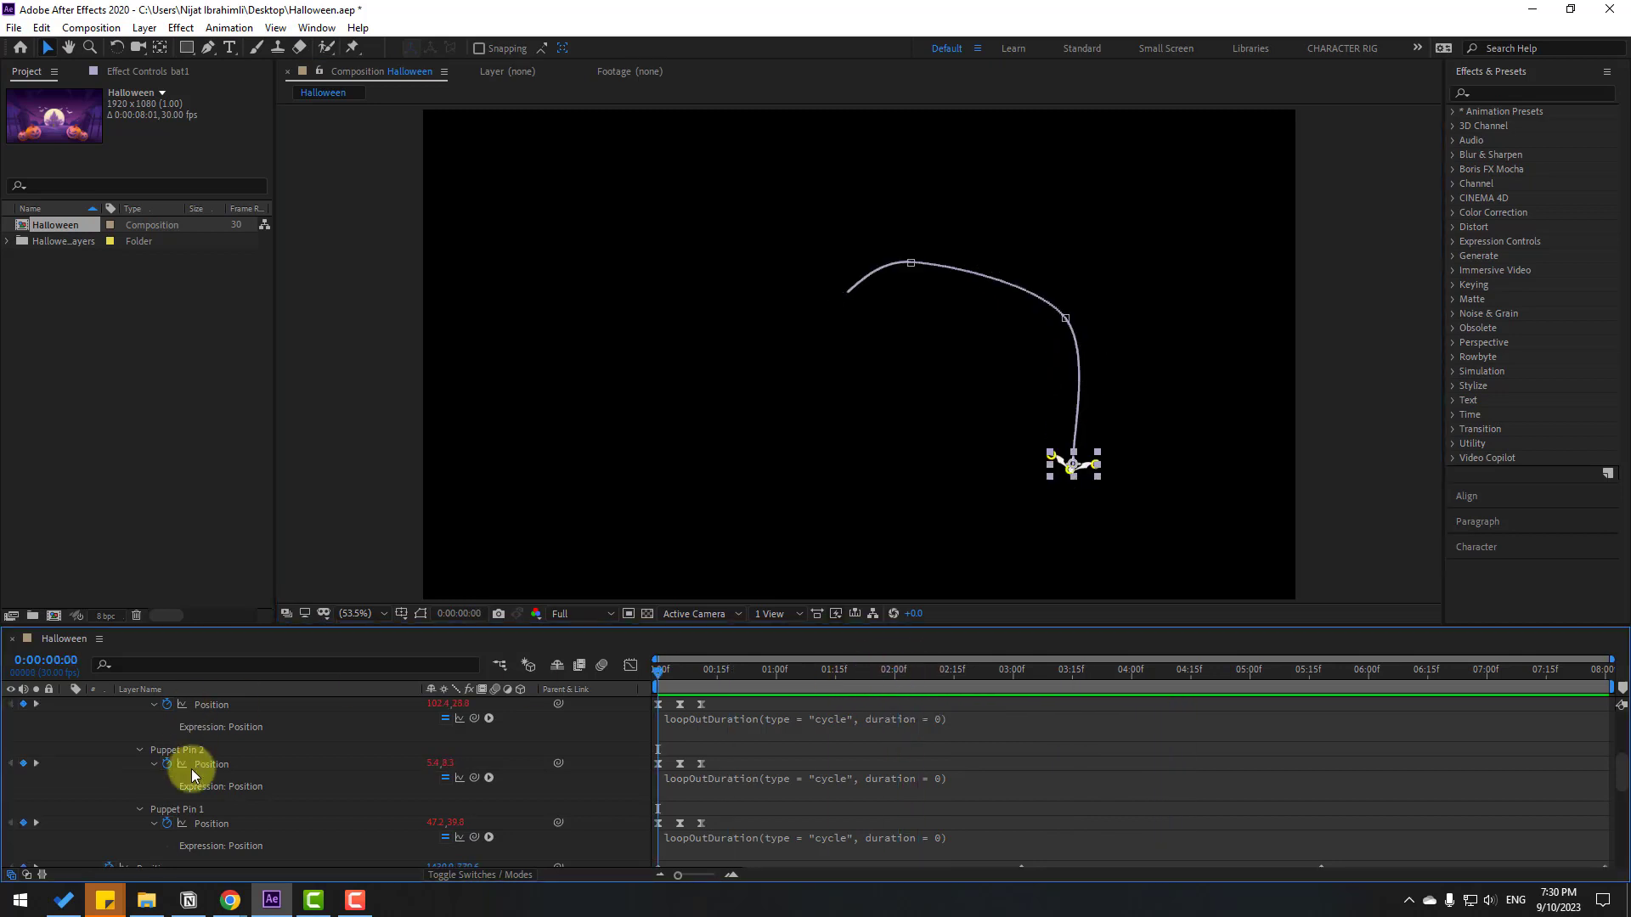
Collapse bat1, solo bat2, and pose bat2's puppet pins with wing-flap keyframes from 0:00:00:00 to 0:00:00:06
scroll(59, 761, up, 3)
click(66, 762)
click(35, 761)
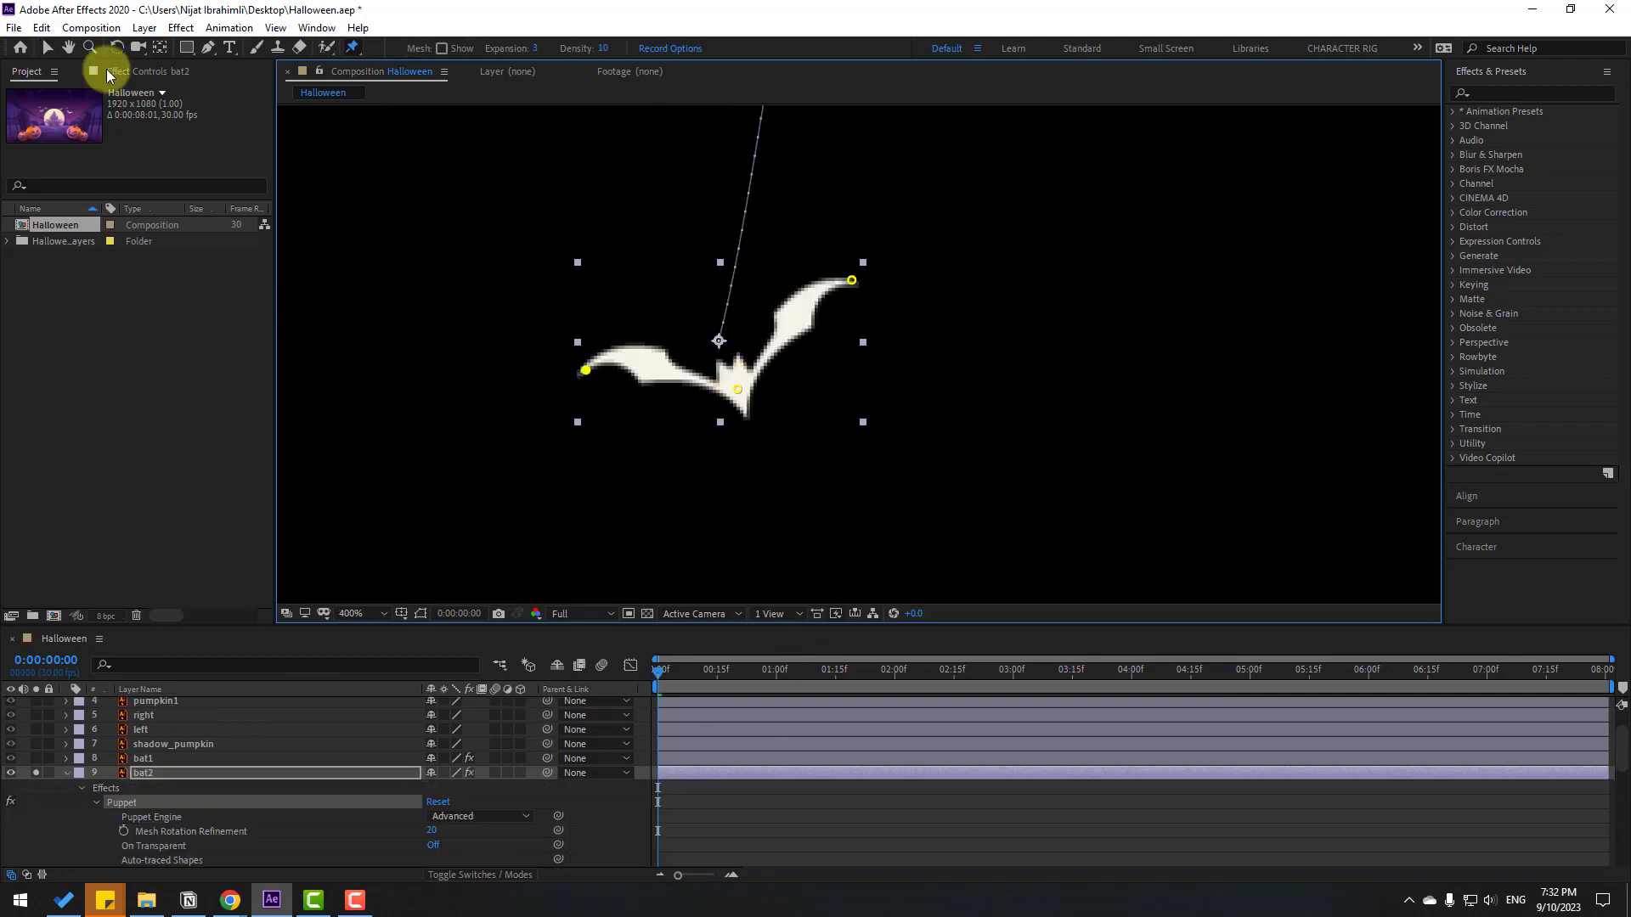
drag(861, 264, 851, 283)
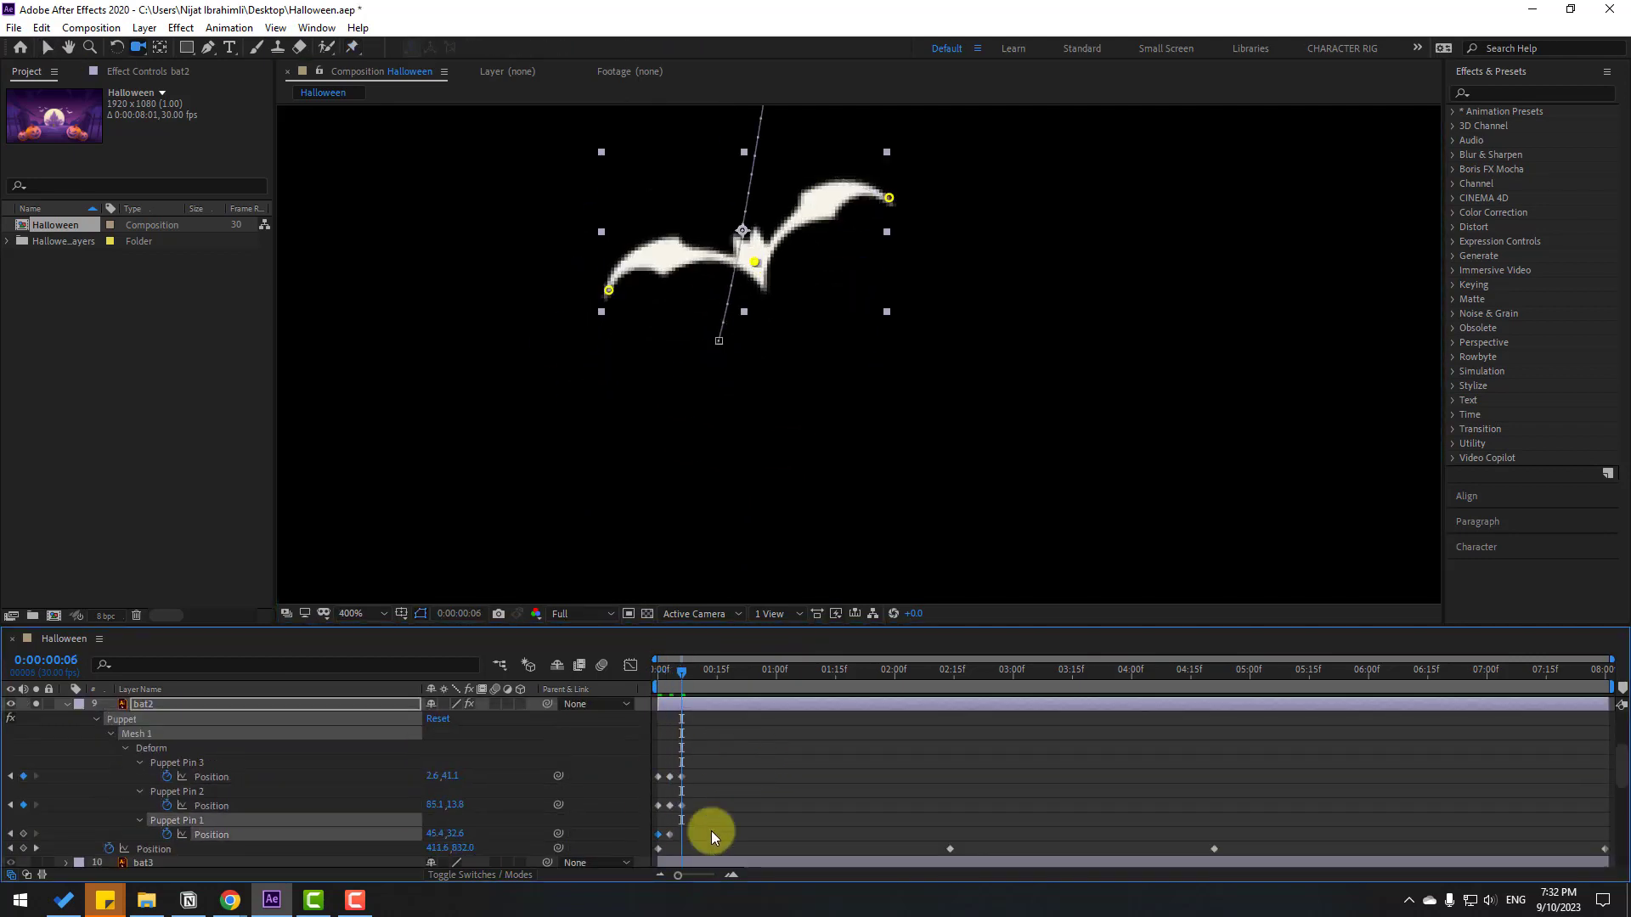
click(558, 831)
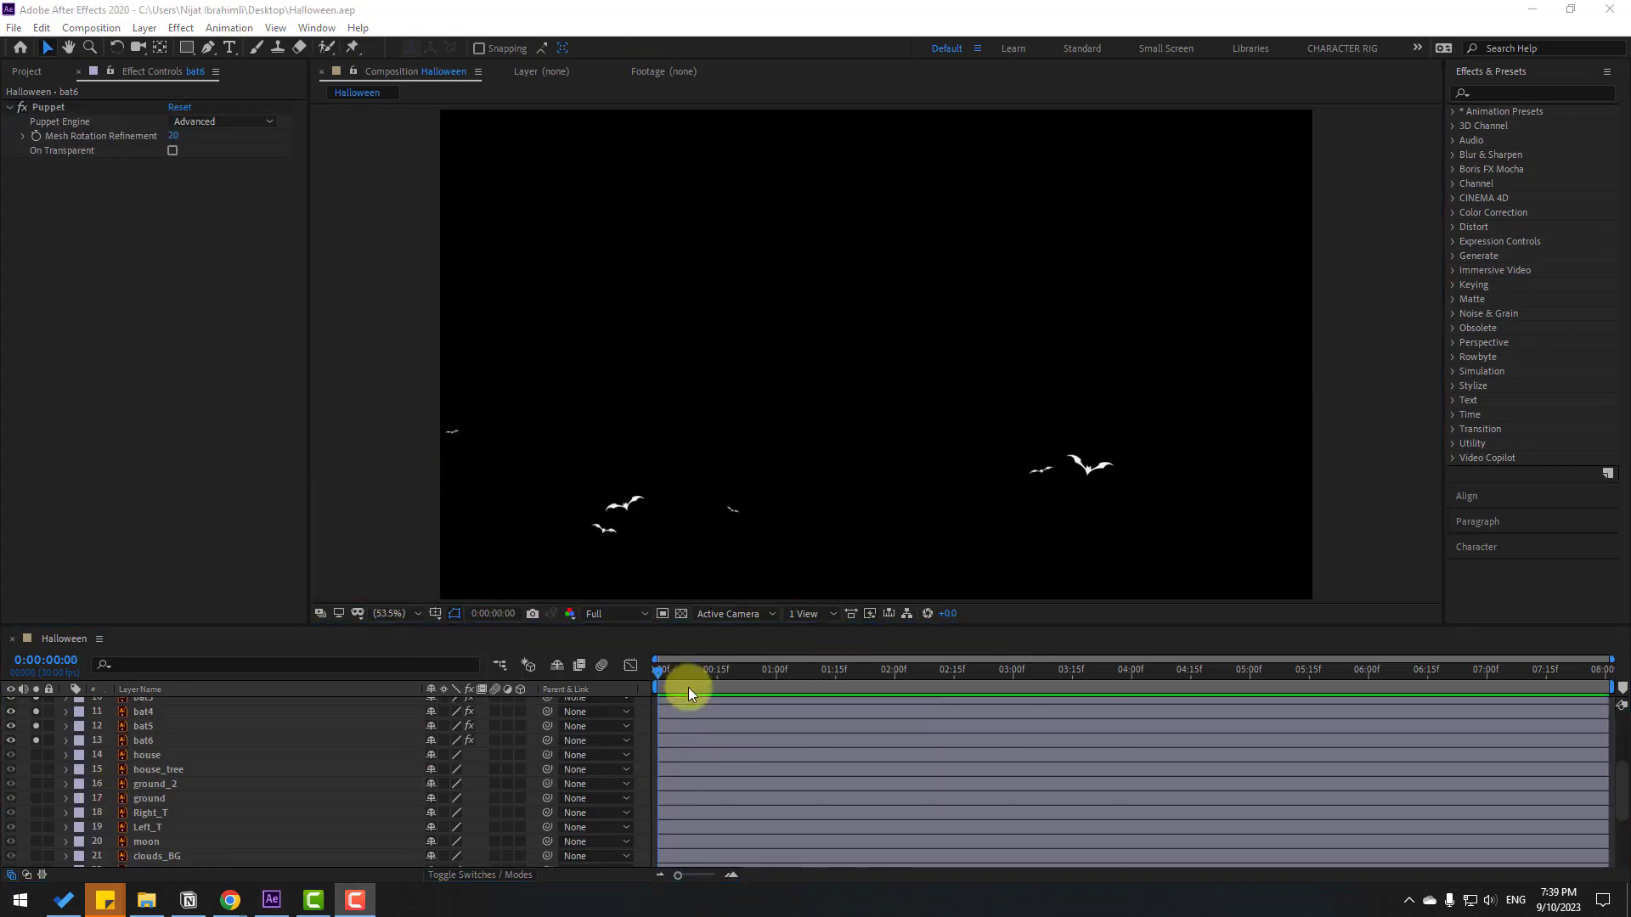
Turn off solo for layers bat1 through bat6 and preview the full scene
click(688, 695)
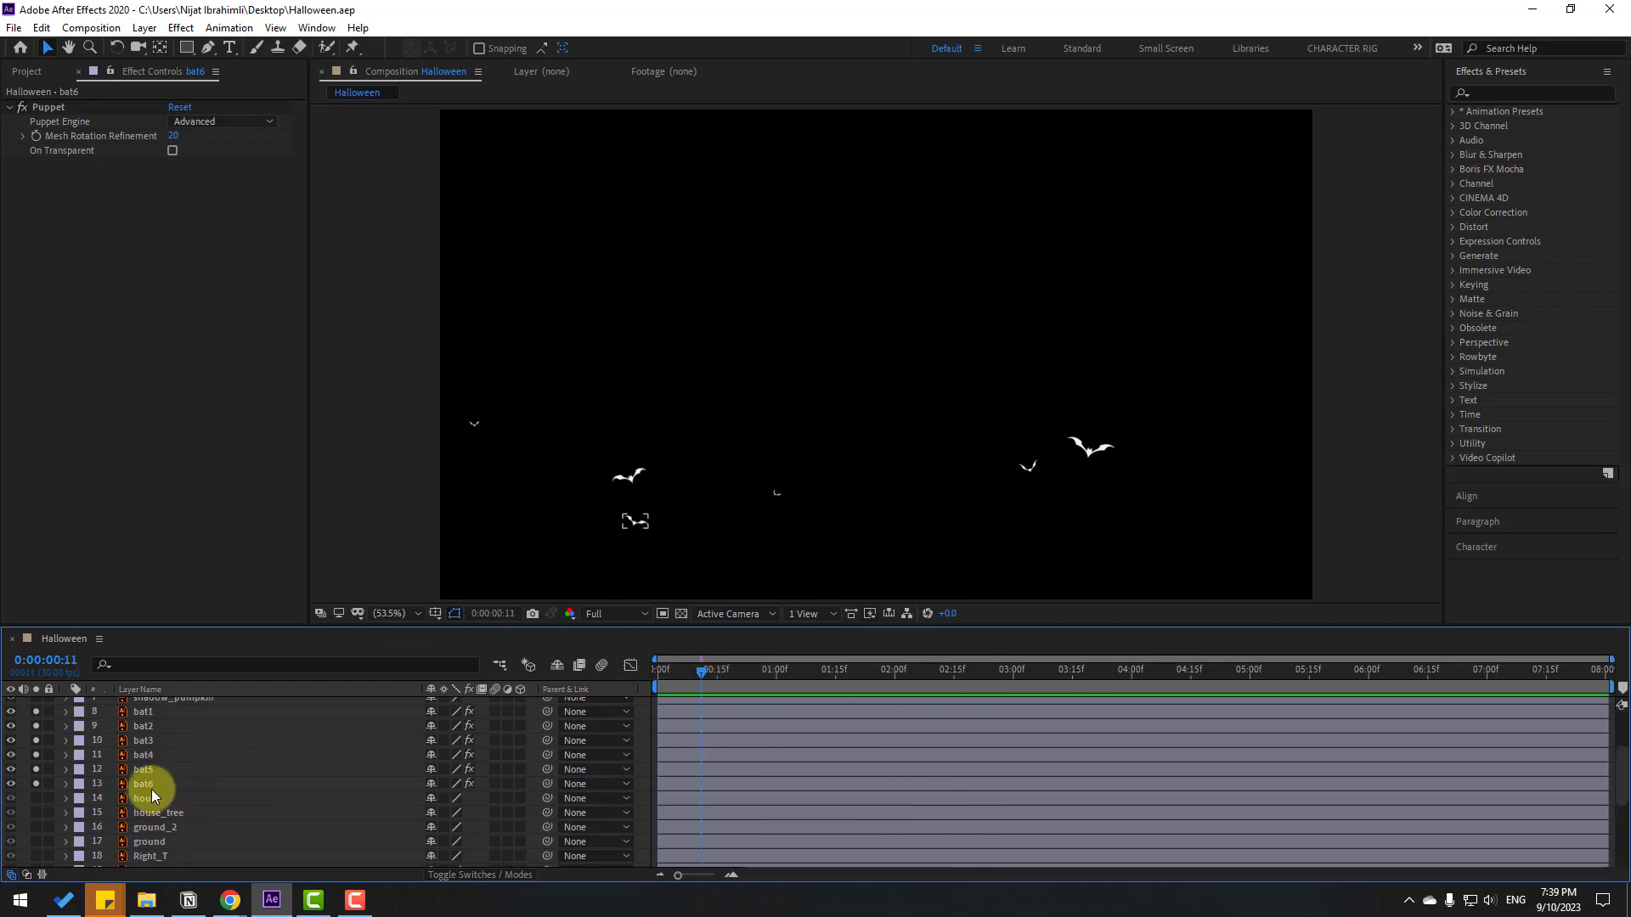
click(154, 783)
shift+click(146, 715)
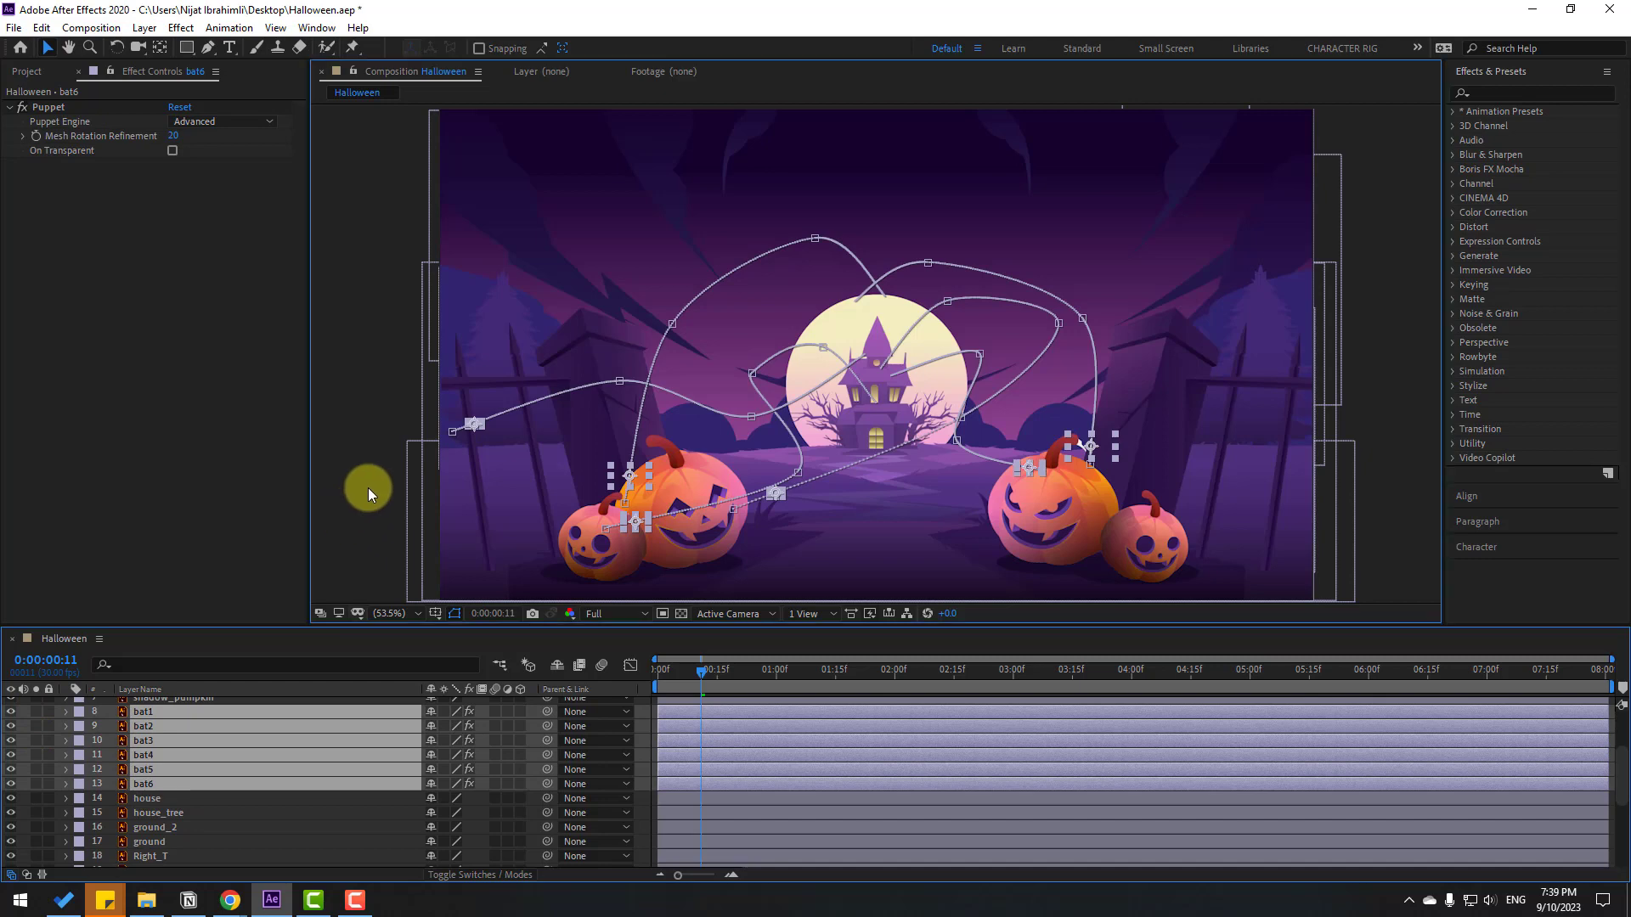
click(369, 488)
key(space)
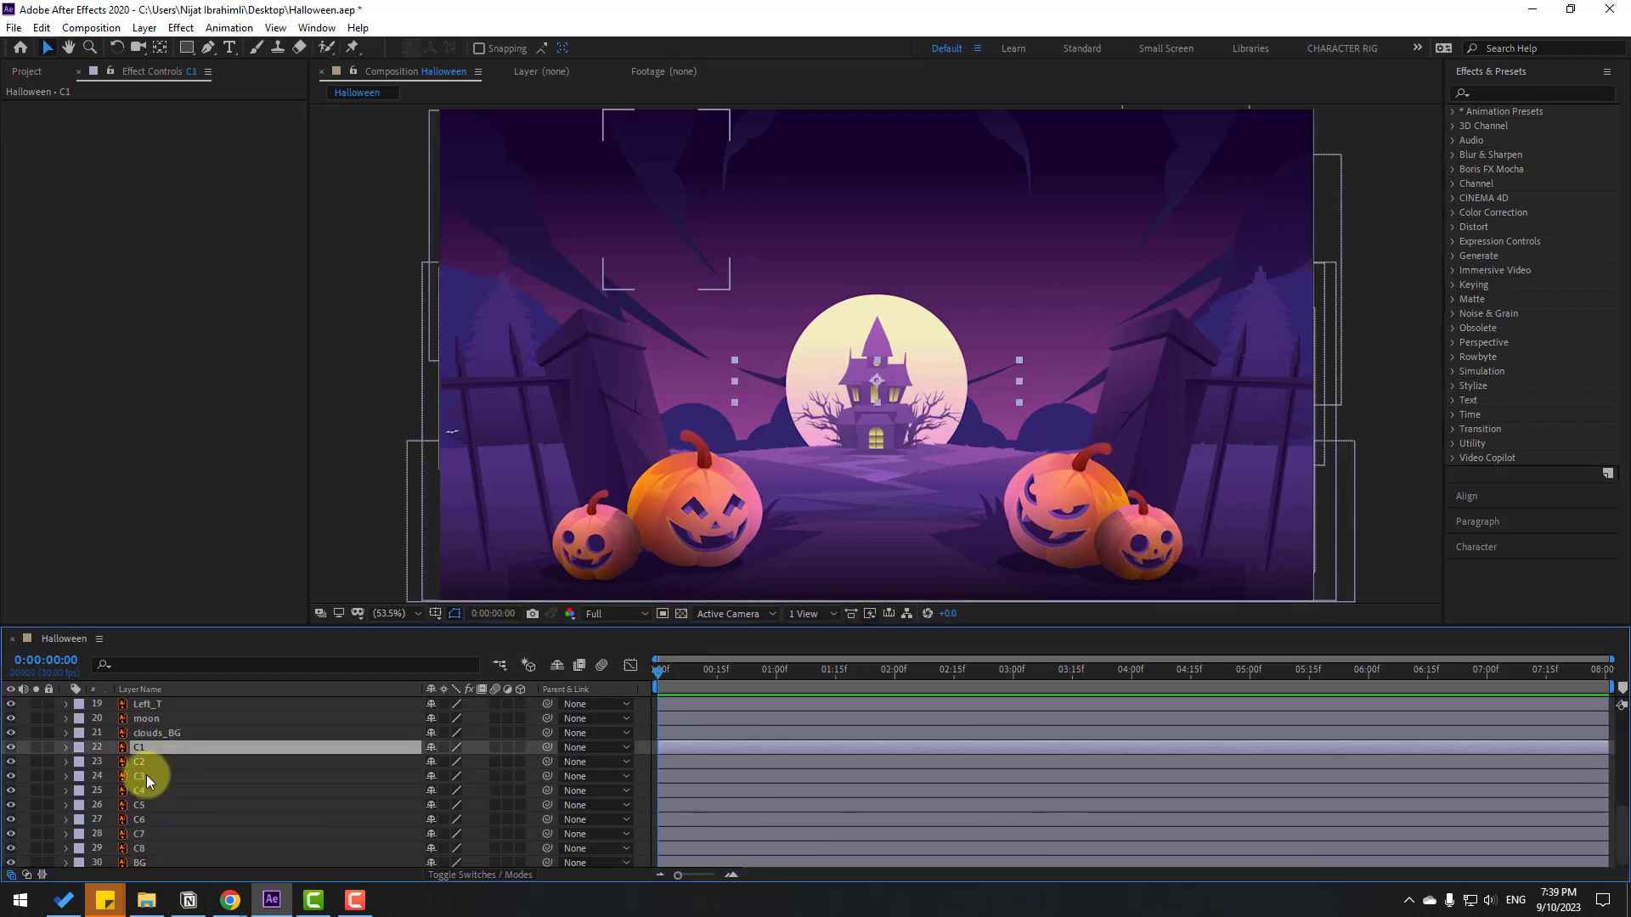
Add Position keyframes to cloud layers C2 through C8 and move them to the end of the composition at 0:00:08:00
click(159, 763)
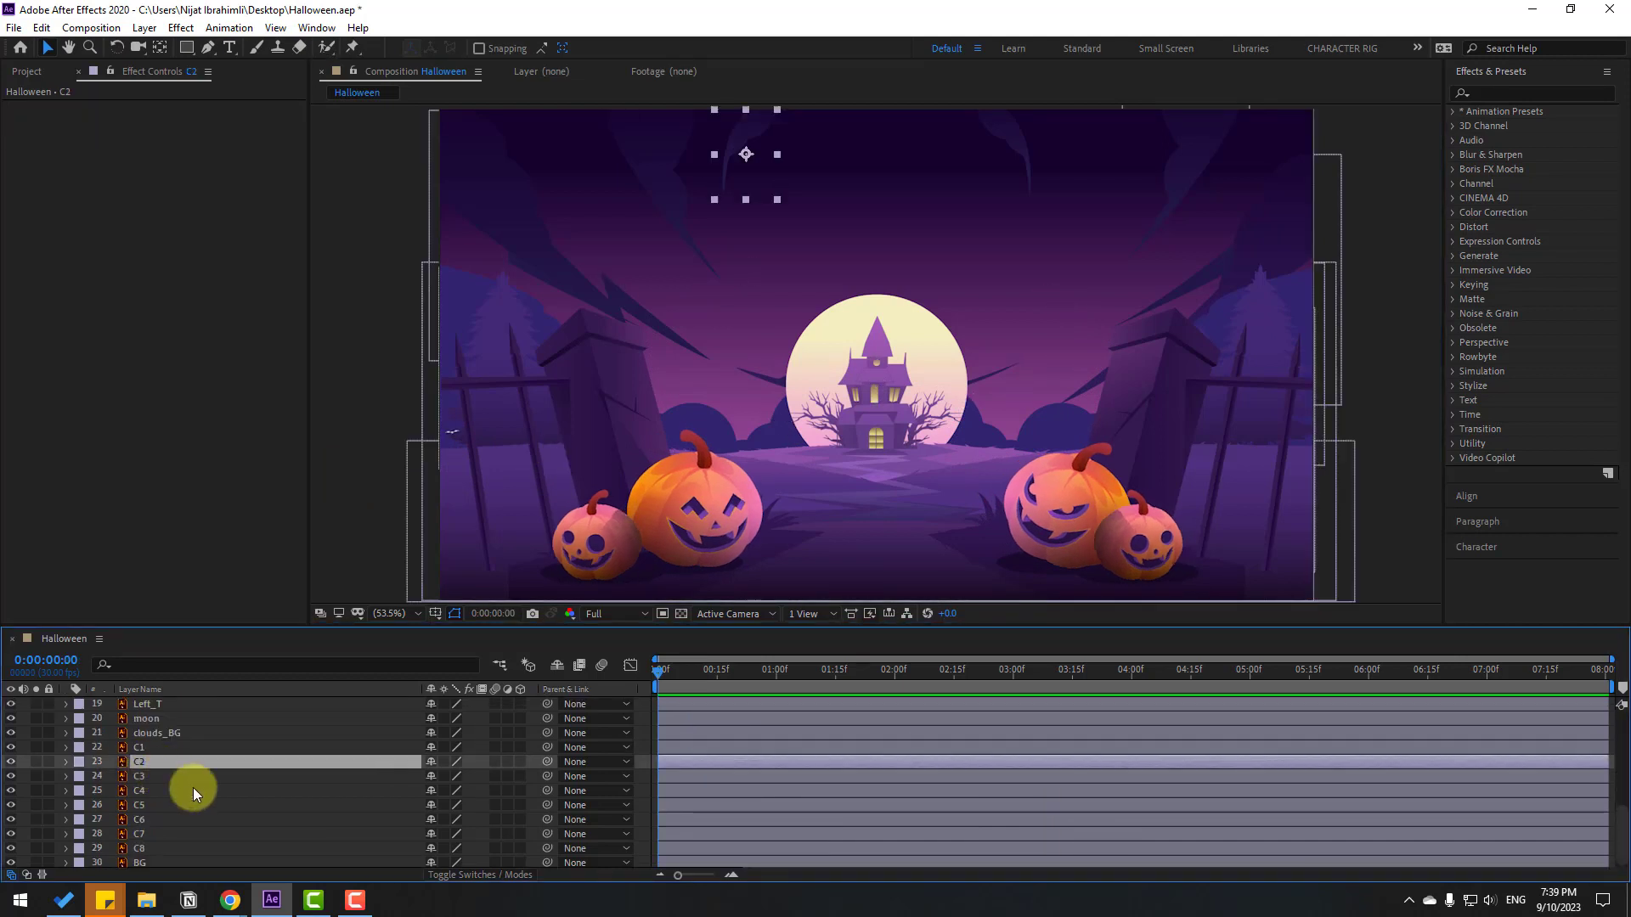
shift+click(162, 839)
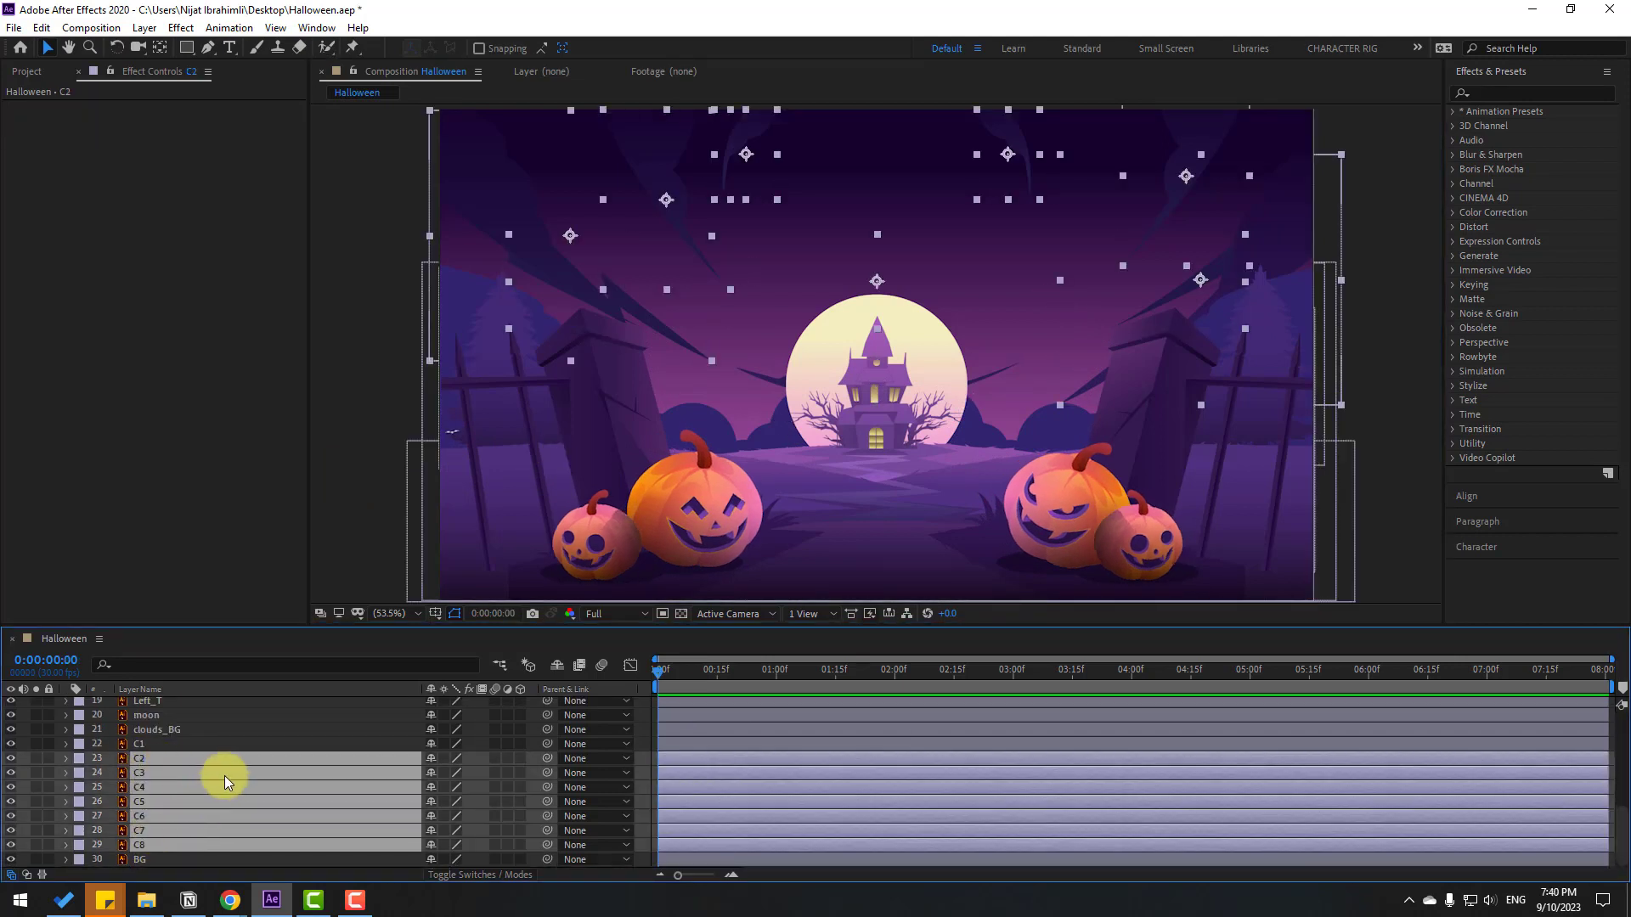
key(p)
click(110, 773)
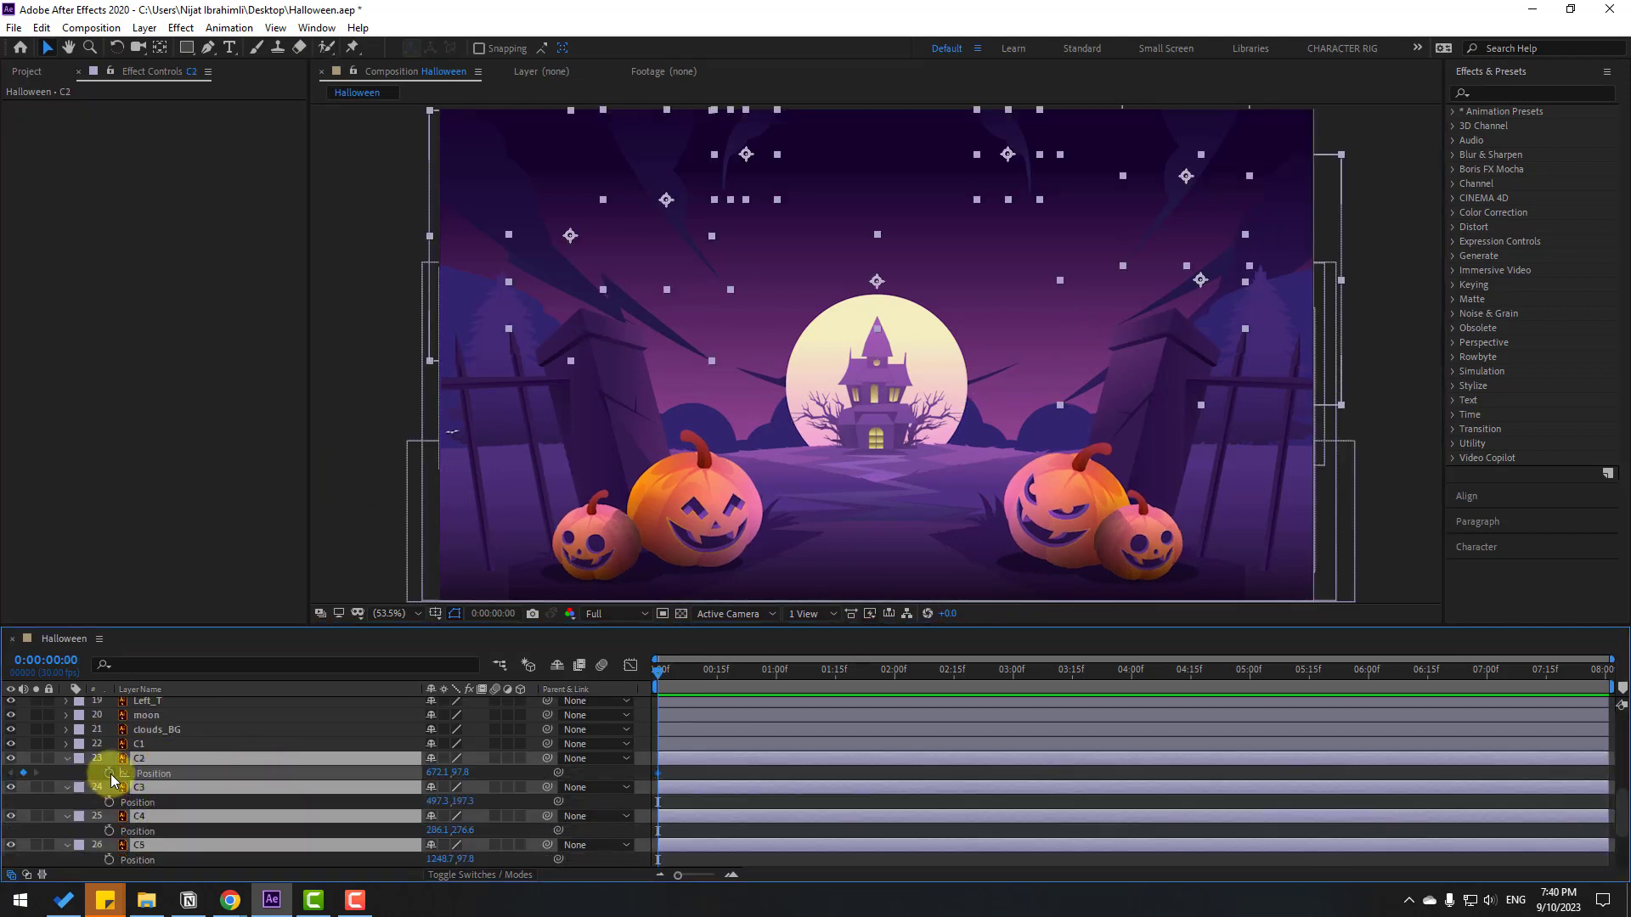
drag(663, 777, 729, 776)
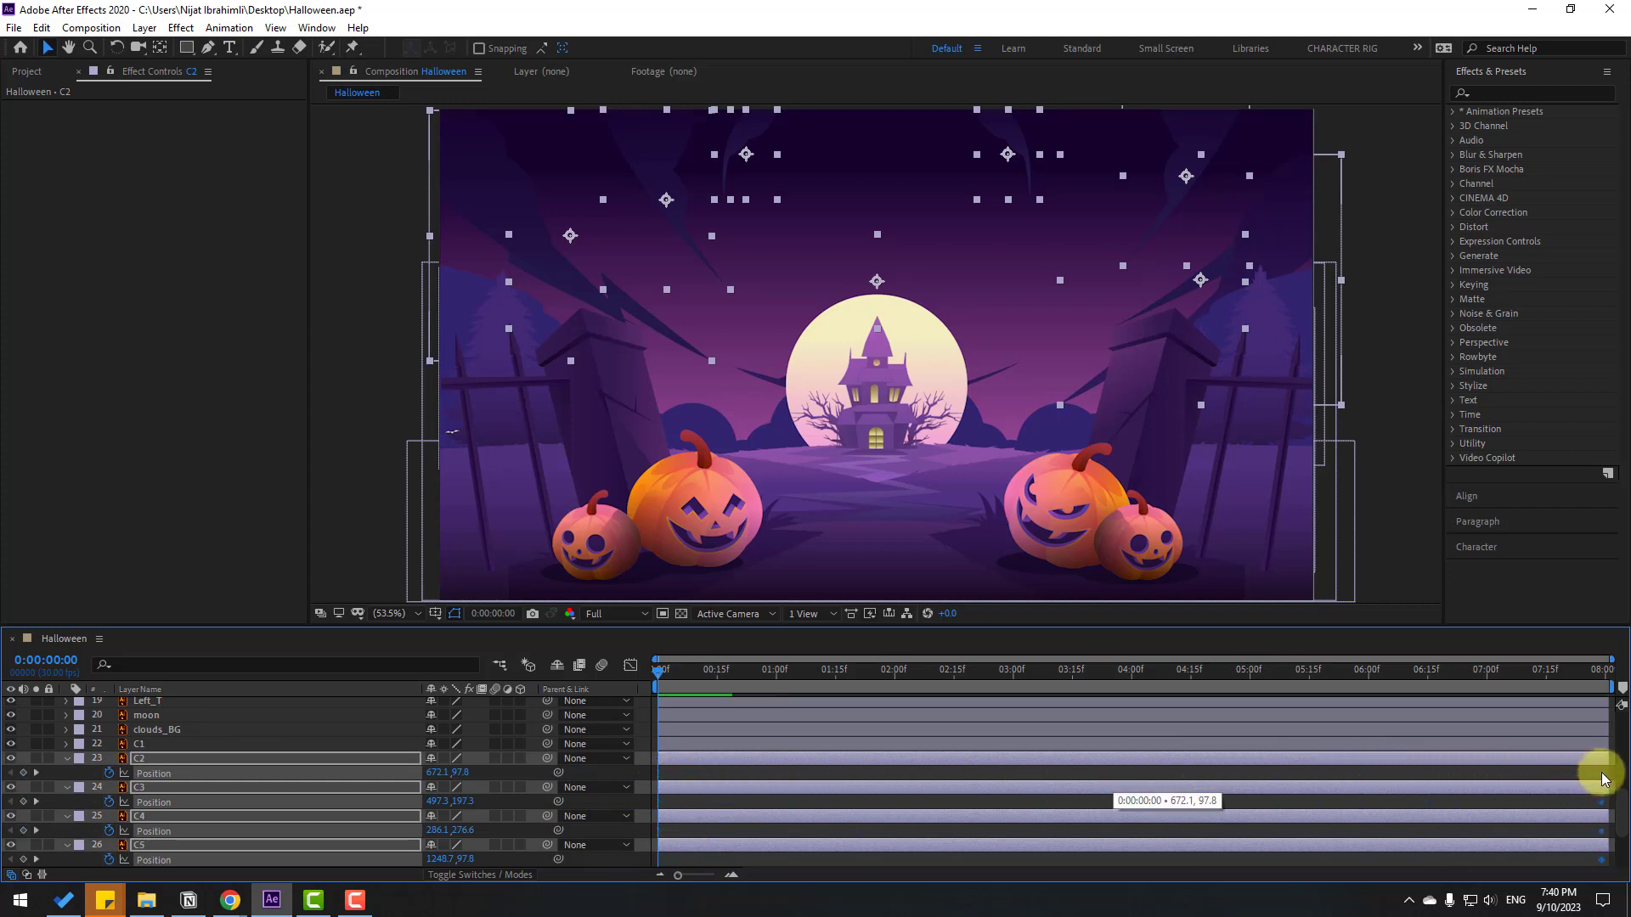
drag(1602, 775, 1606, 776)
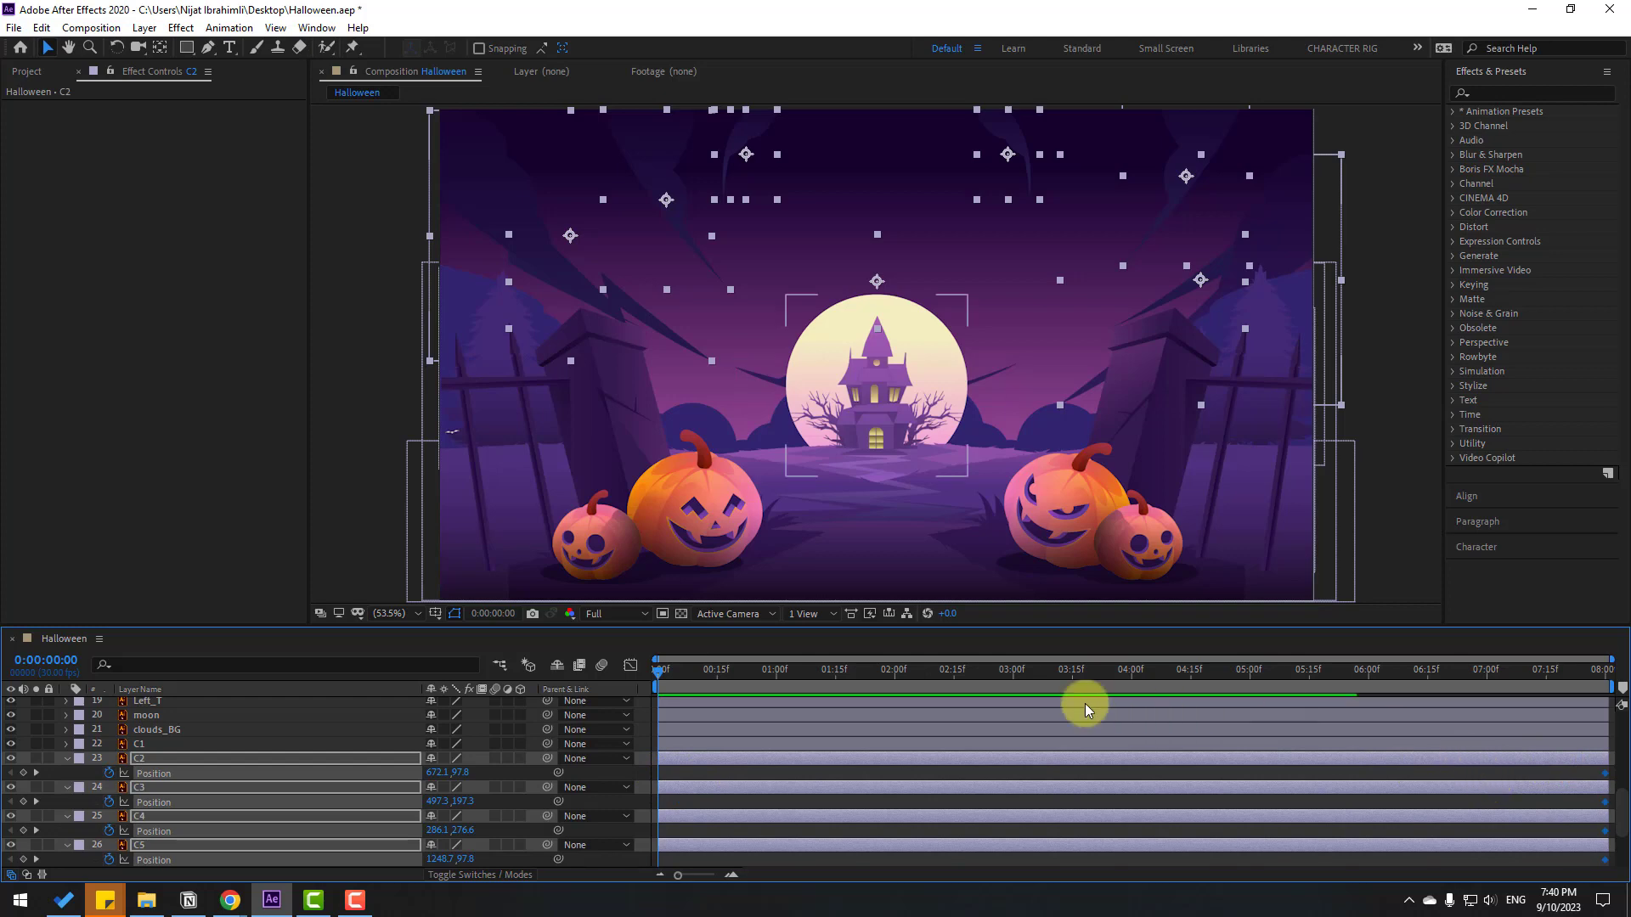
click(691, 775)
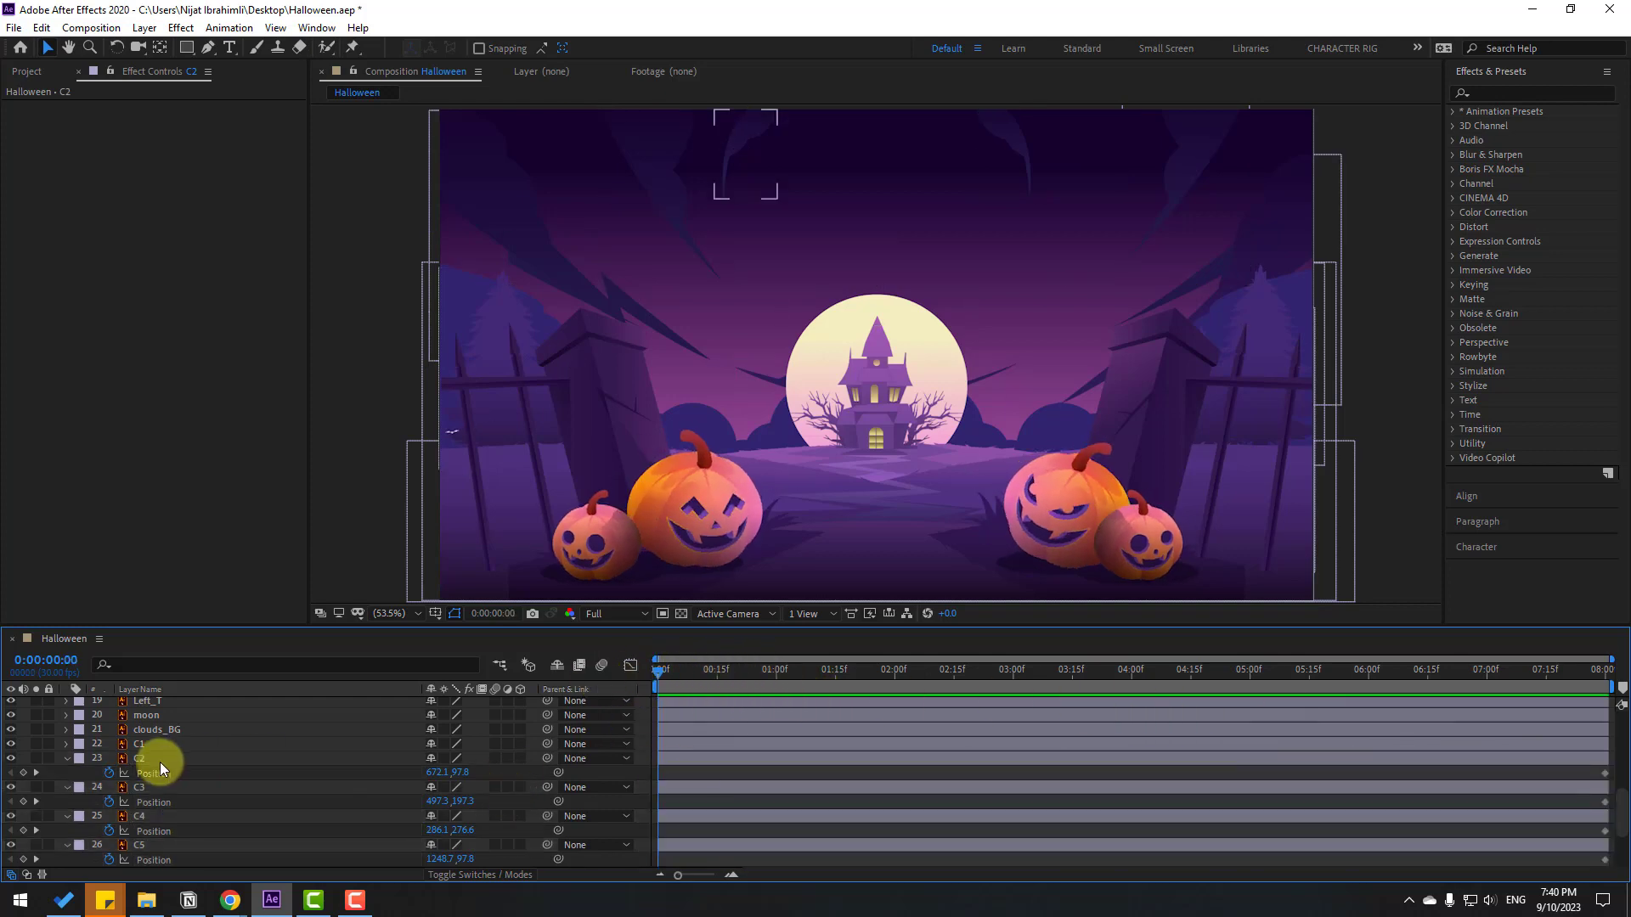
At 0:00:00:00, set C2's vertical position to -45.2 and C3's to -12.7, and preview the cloud motion
click(139, 744)
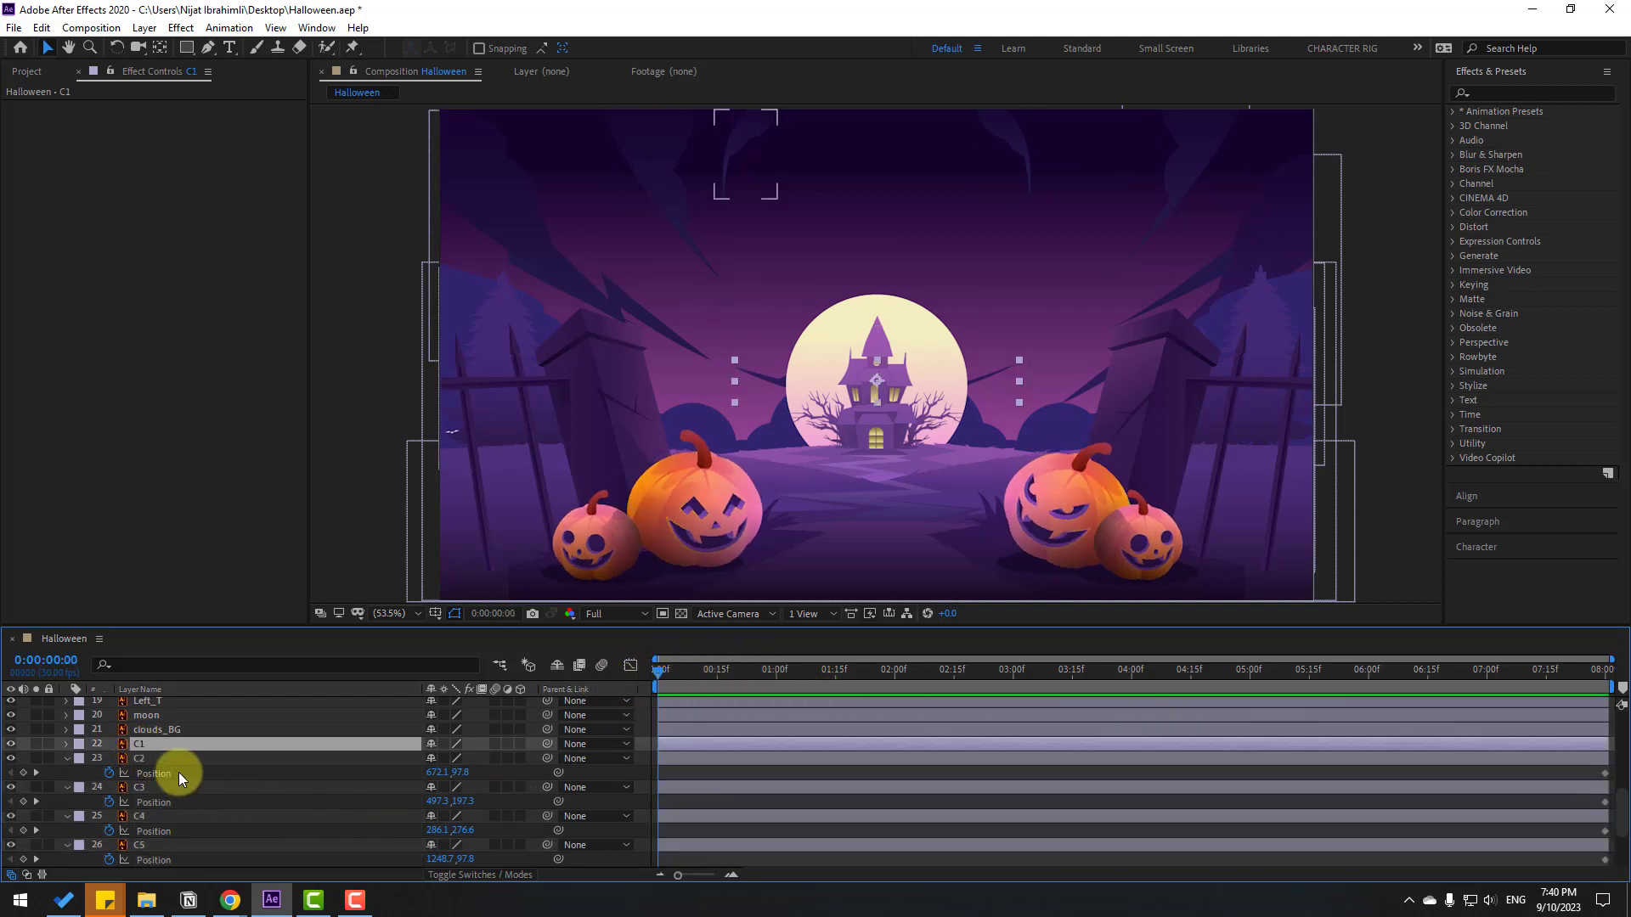
click(154, 761)
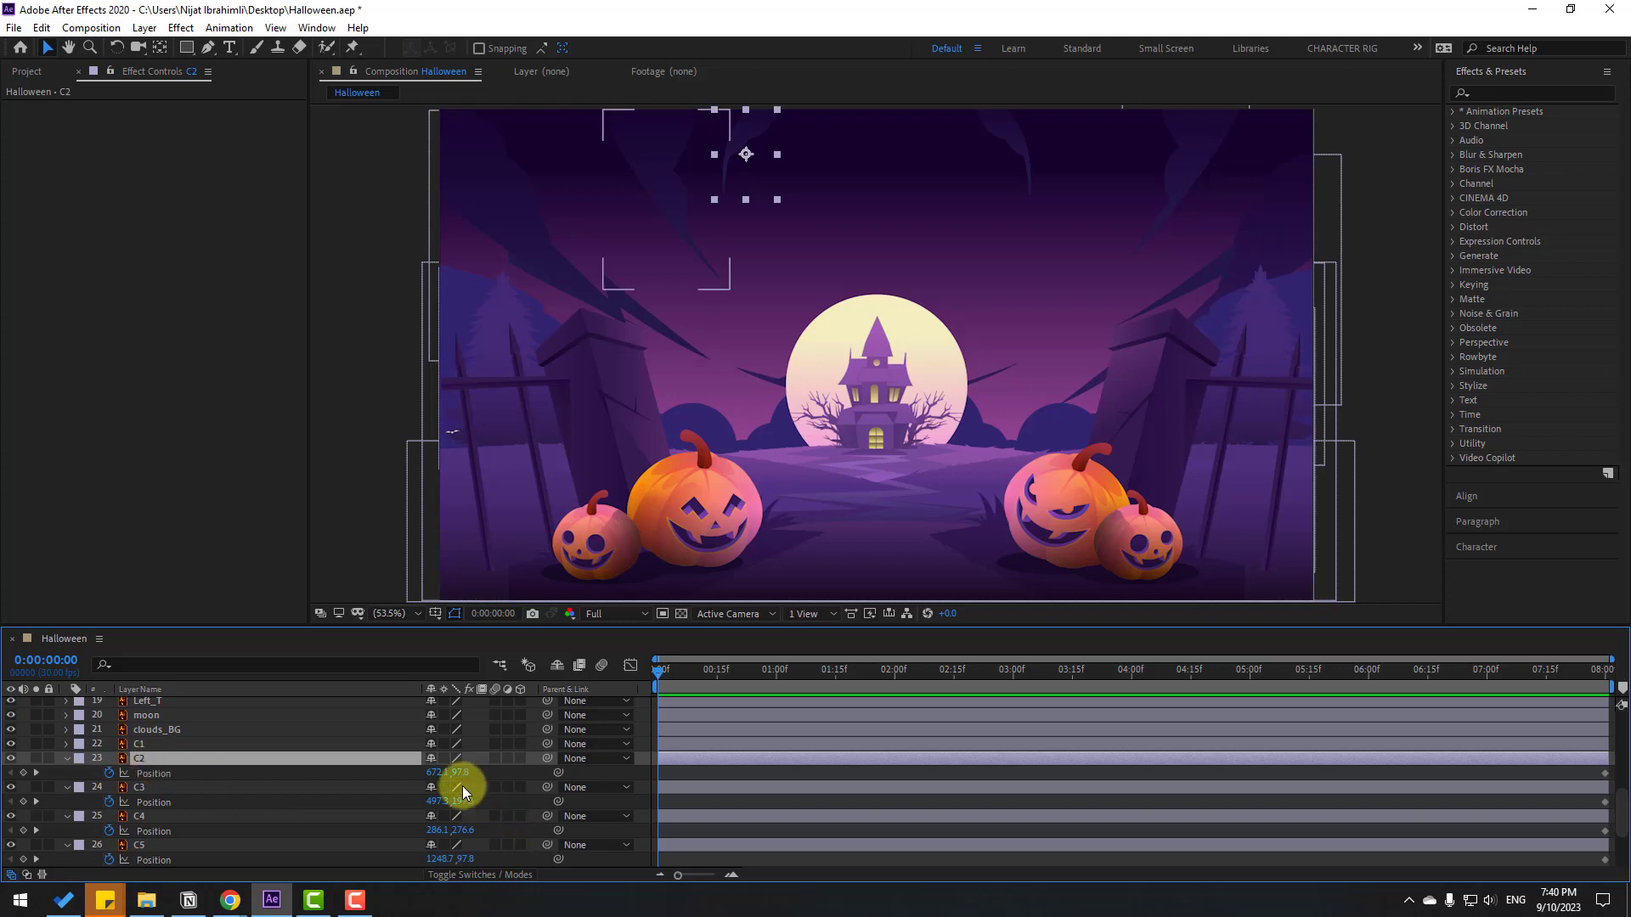
drag(460, 772, 319, 793)
click(141, 790)
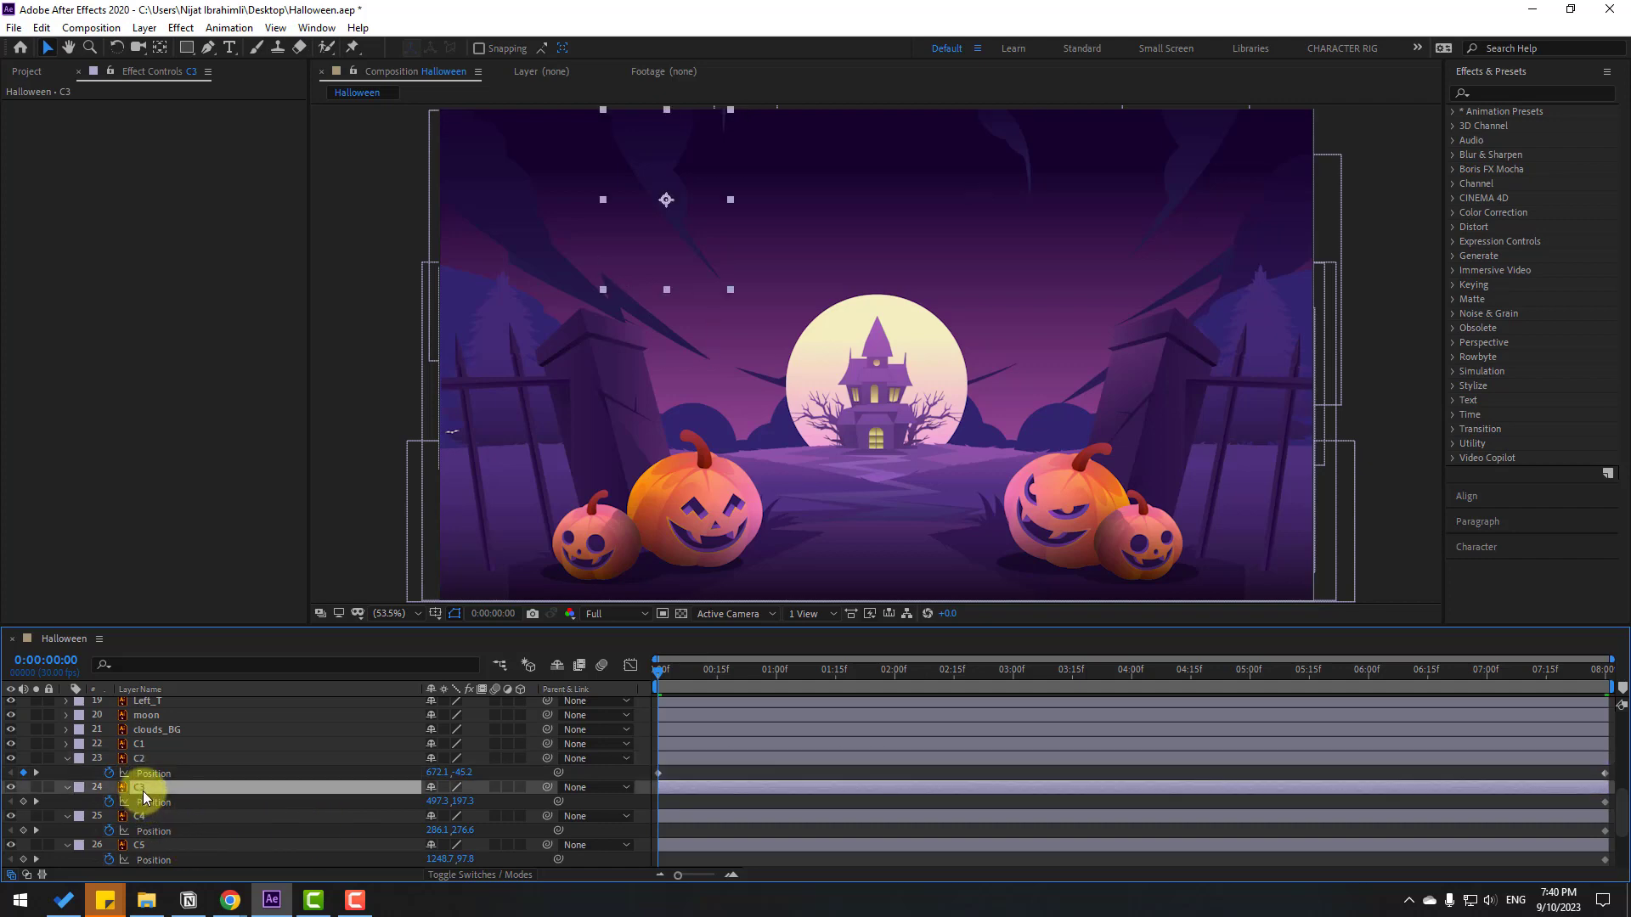
drag(464, 806, 737, 817)
click(702, 778)
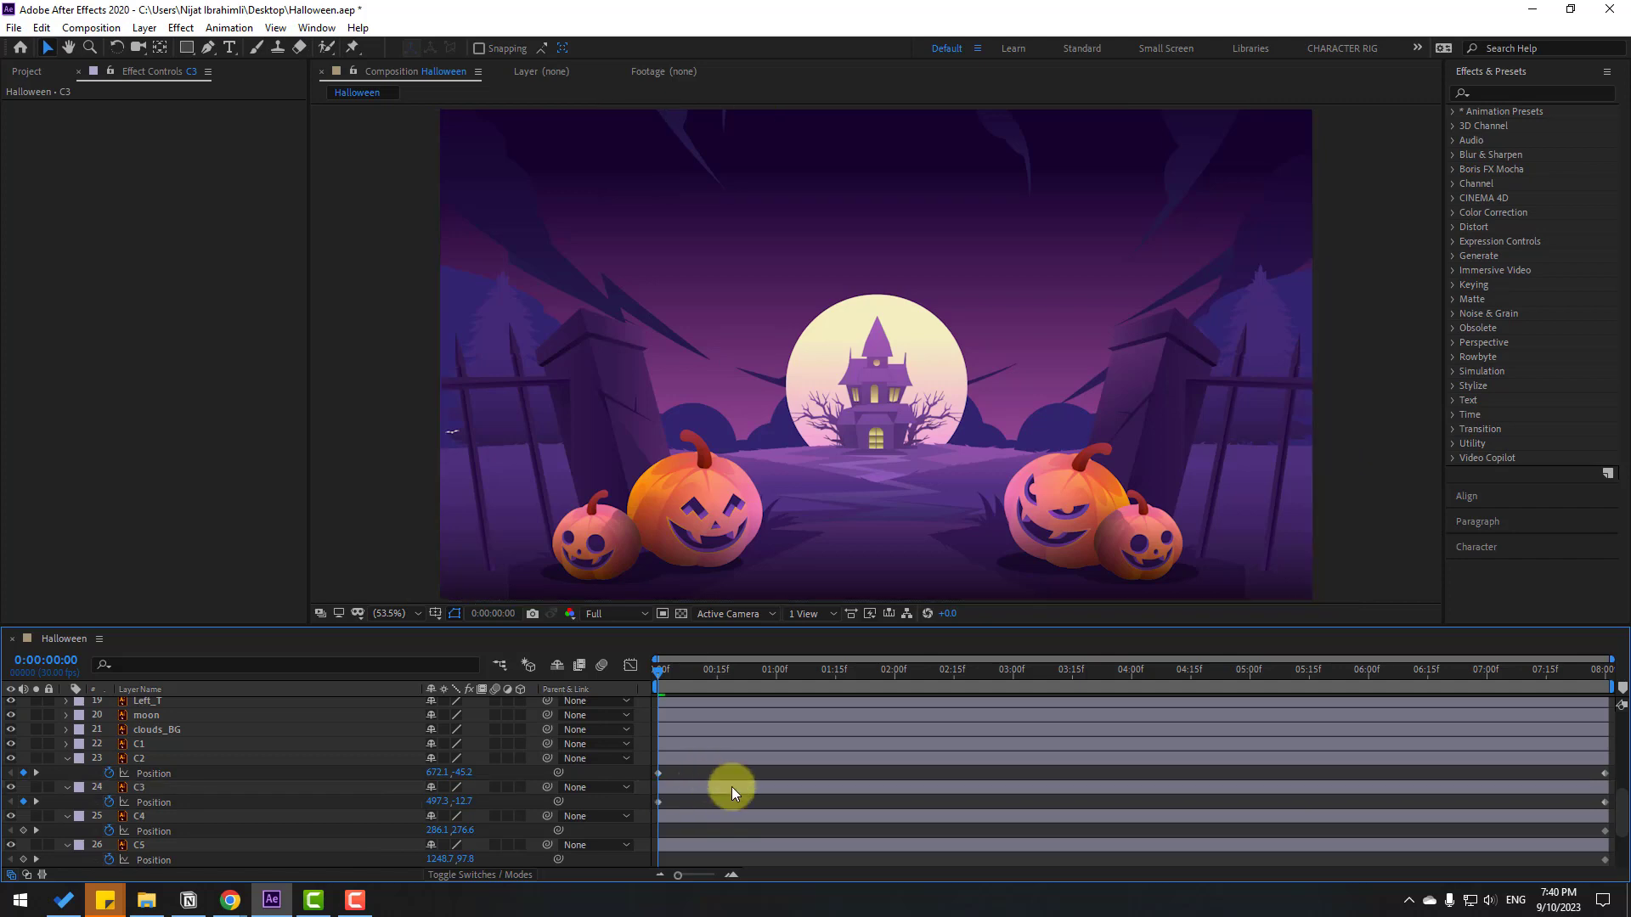
key(space)
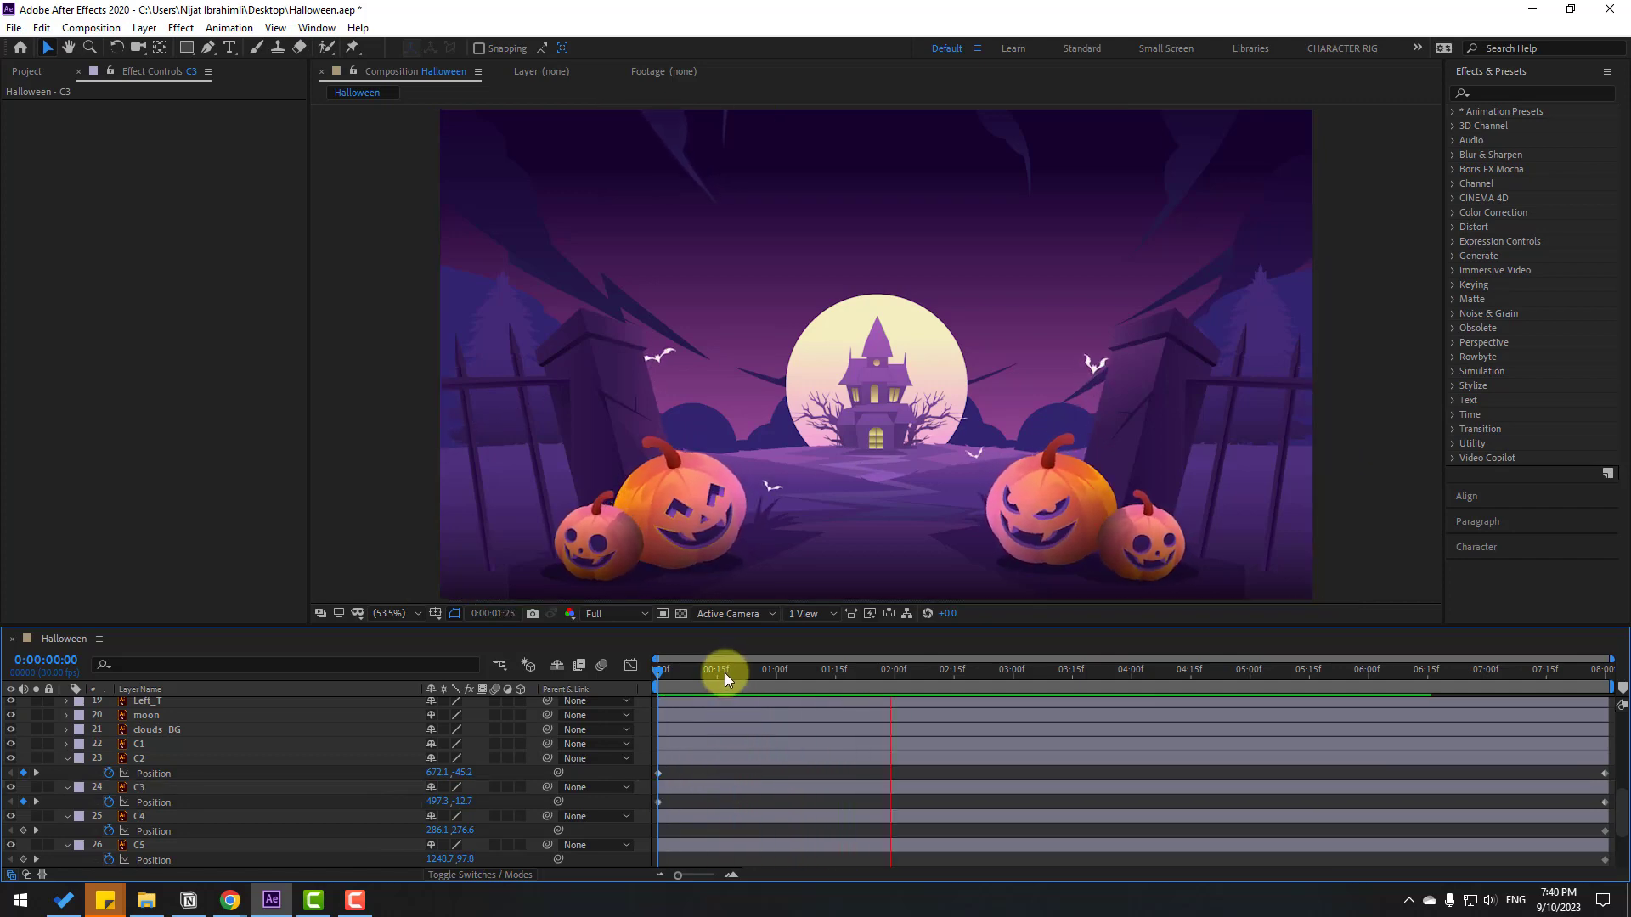
key(space)
At 0:00:00:00, move C4 up and outward to about 67.4, 63.6 and raise C5 to about 1234, 17.5
click(146, 812)
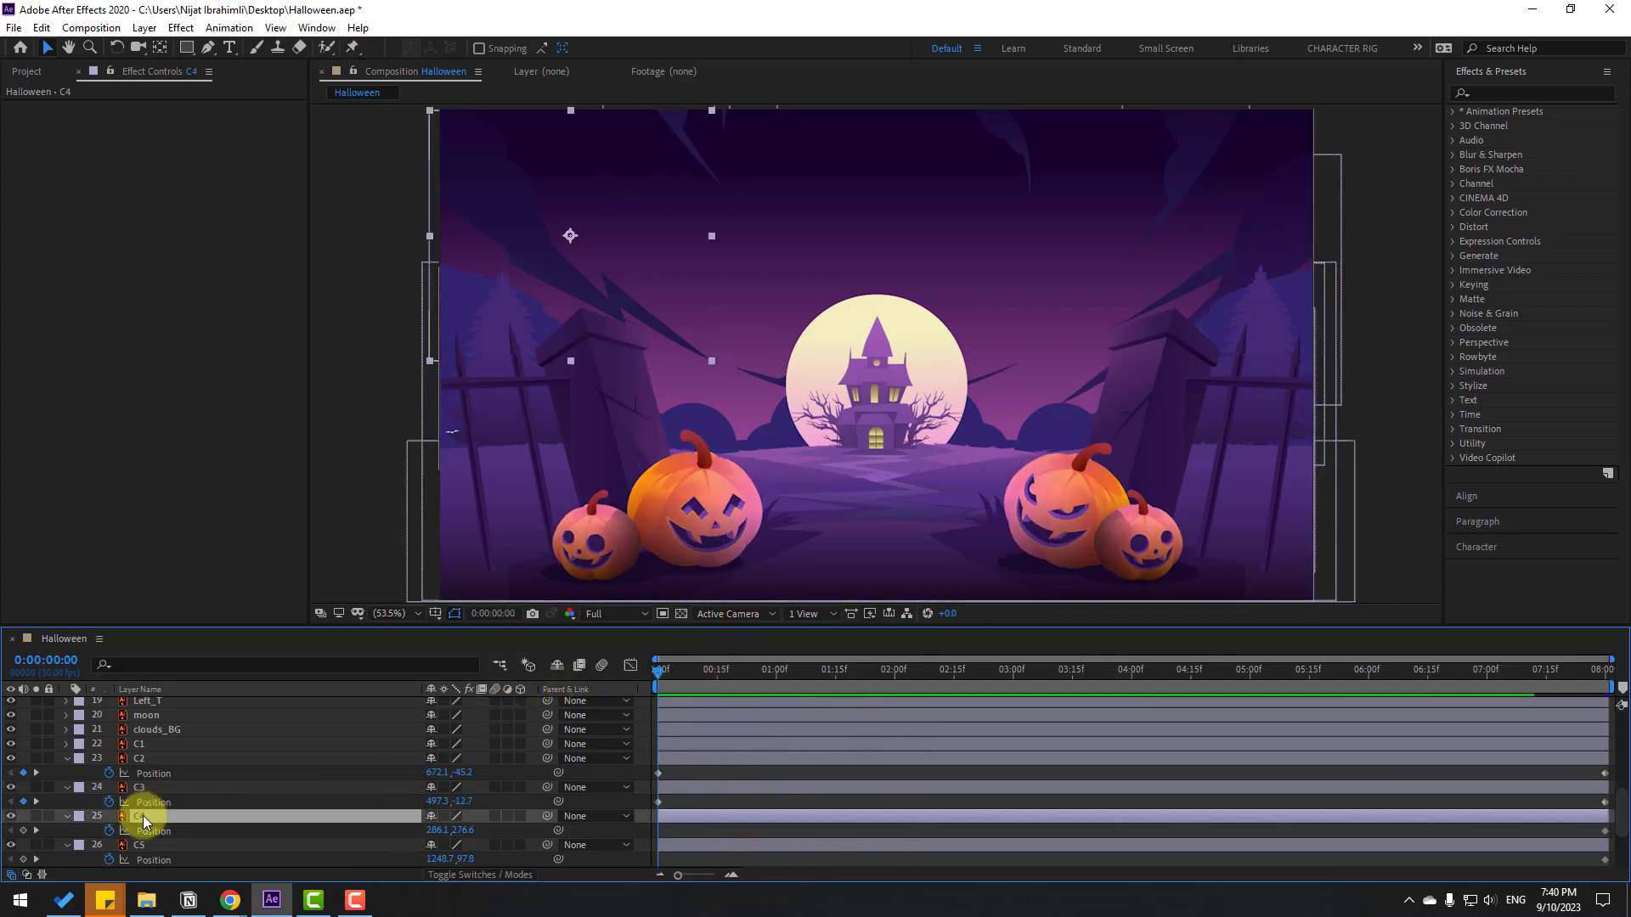
click(493, 214)
drag(493, 214, 395, 119)
scroll(182, 788, down, 2)
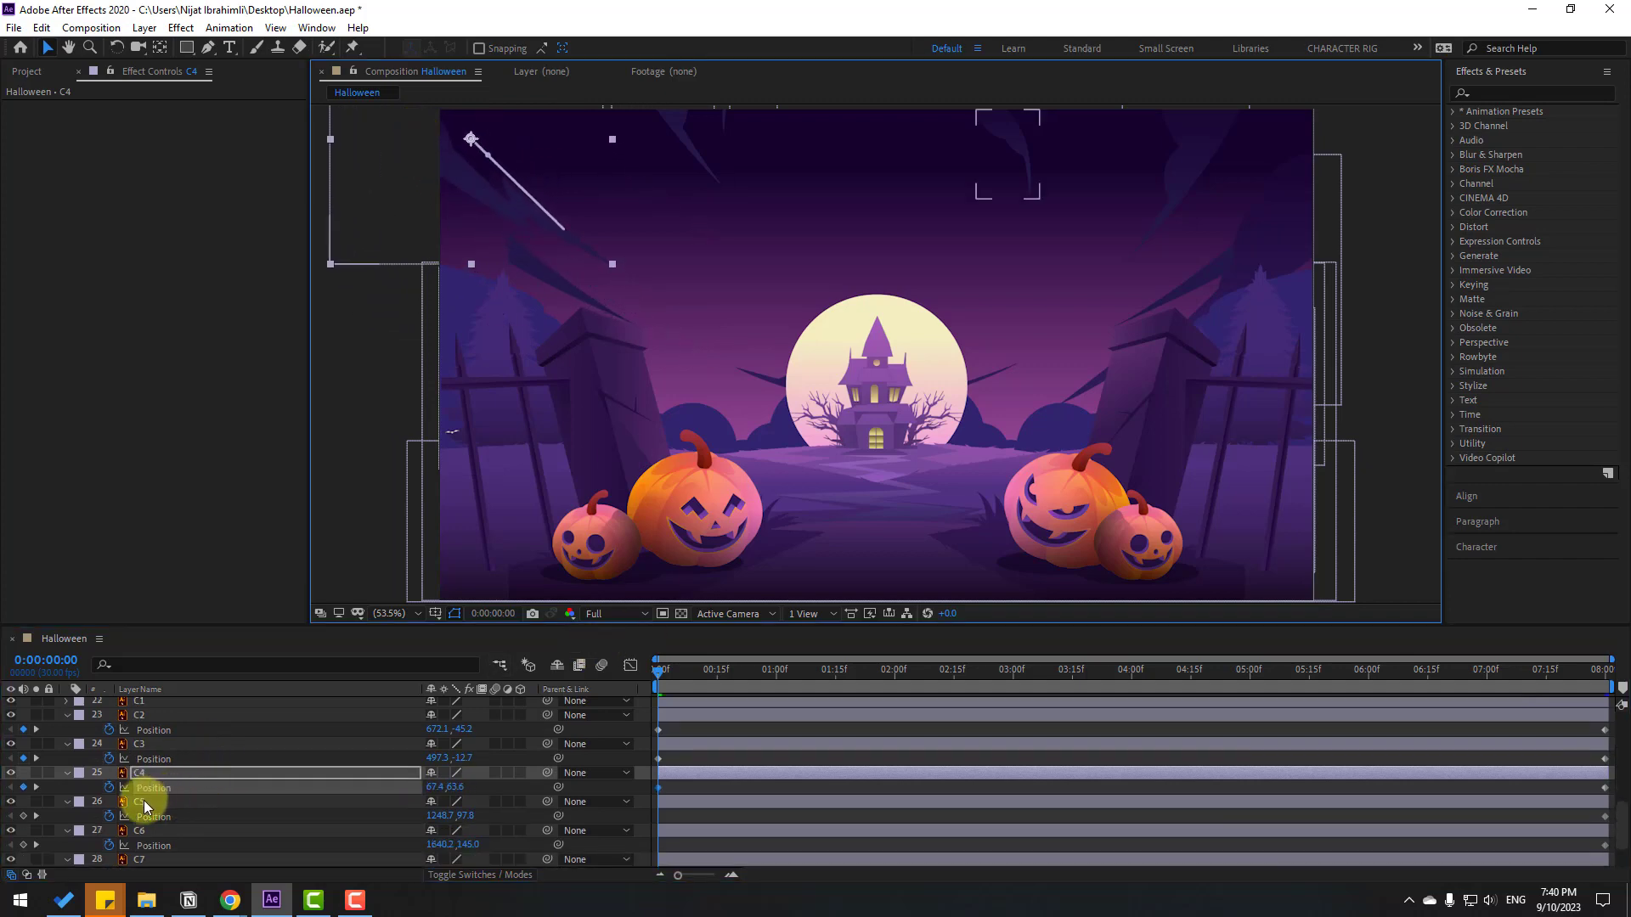
click(142, 803)
drag(1025, 177, 1017, 137)
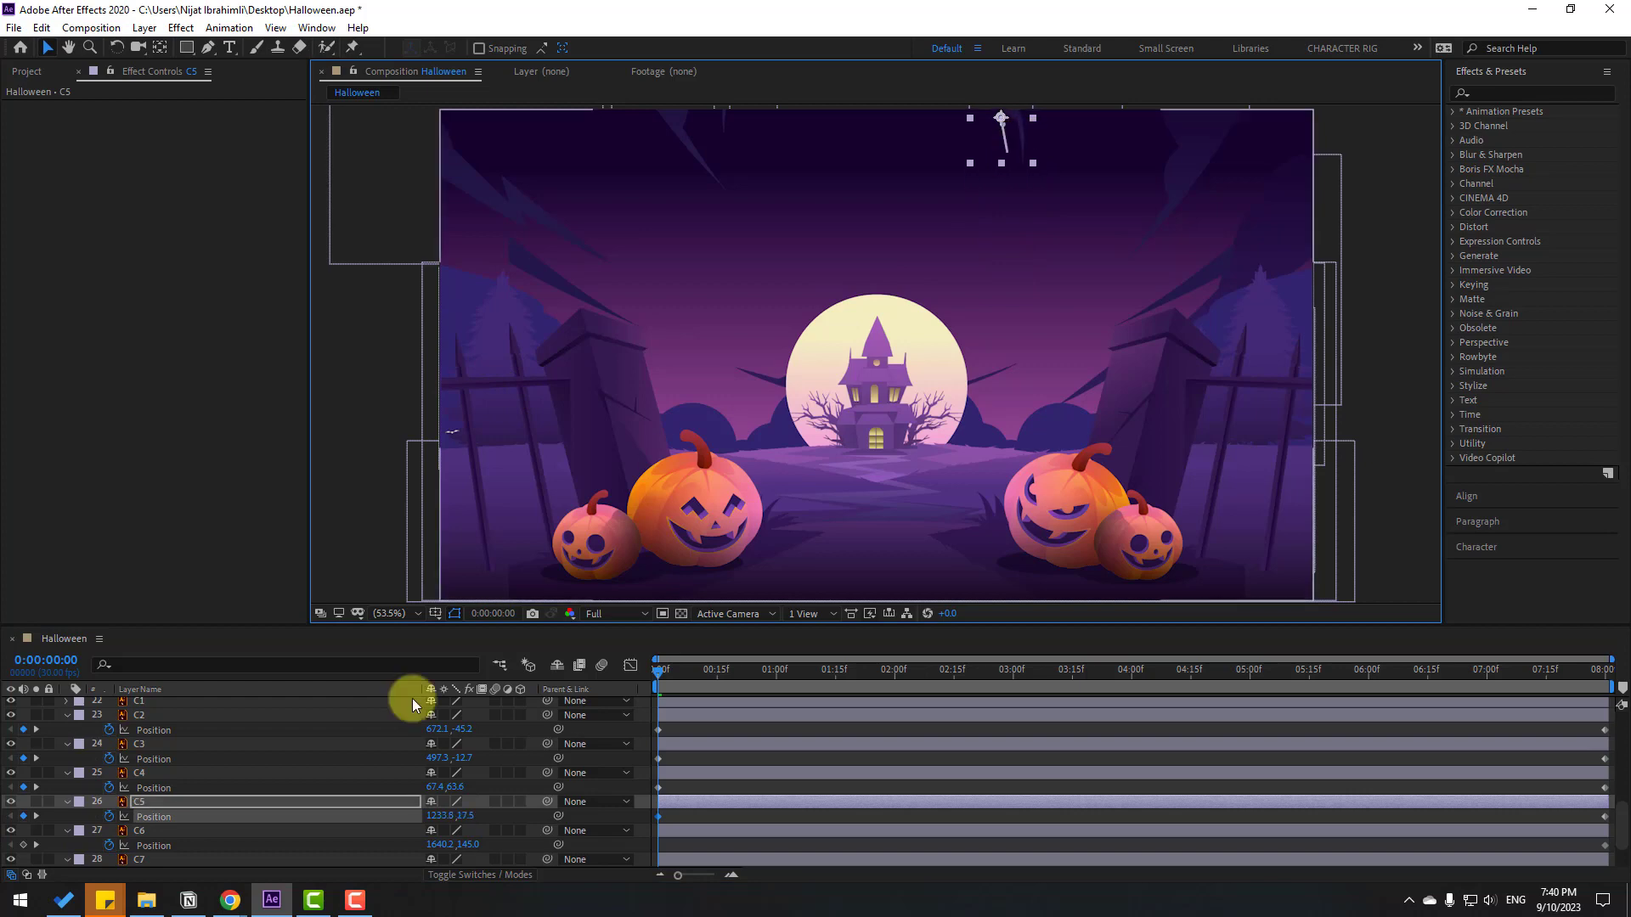
At 0:00:00:00, move C6 up and outward to about 1718.7, 8.6 and C7 to about 1868.3, 286.0
click(146, 832)
drag(1157, 233, 1194, 170)
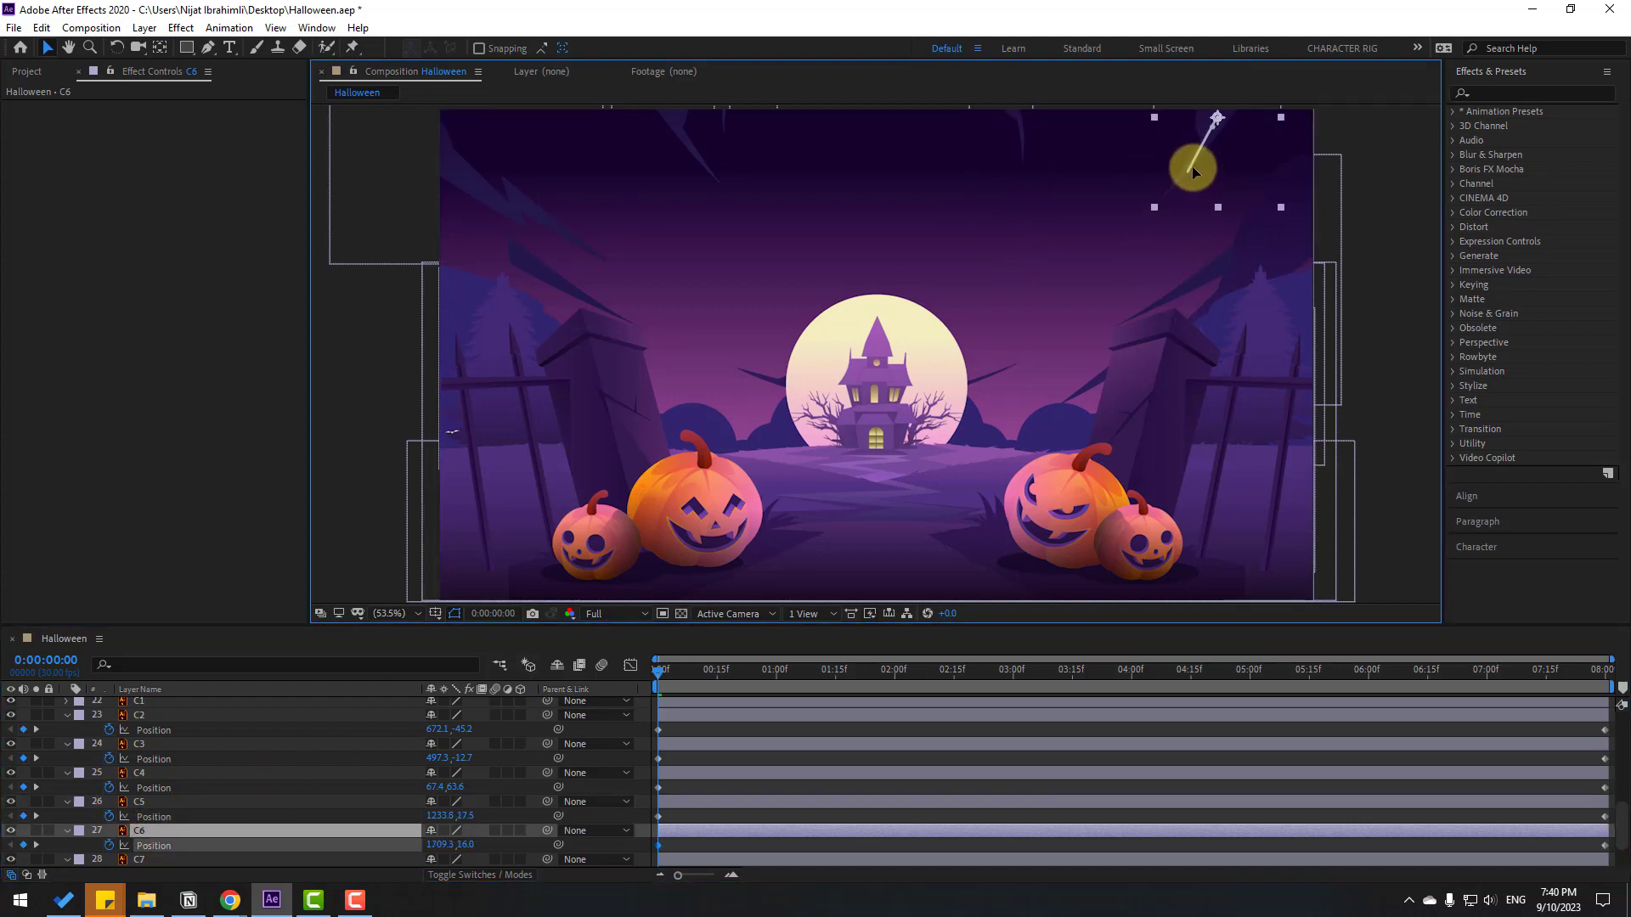
scroll(255, 756, down, 2)
click(134, 802)
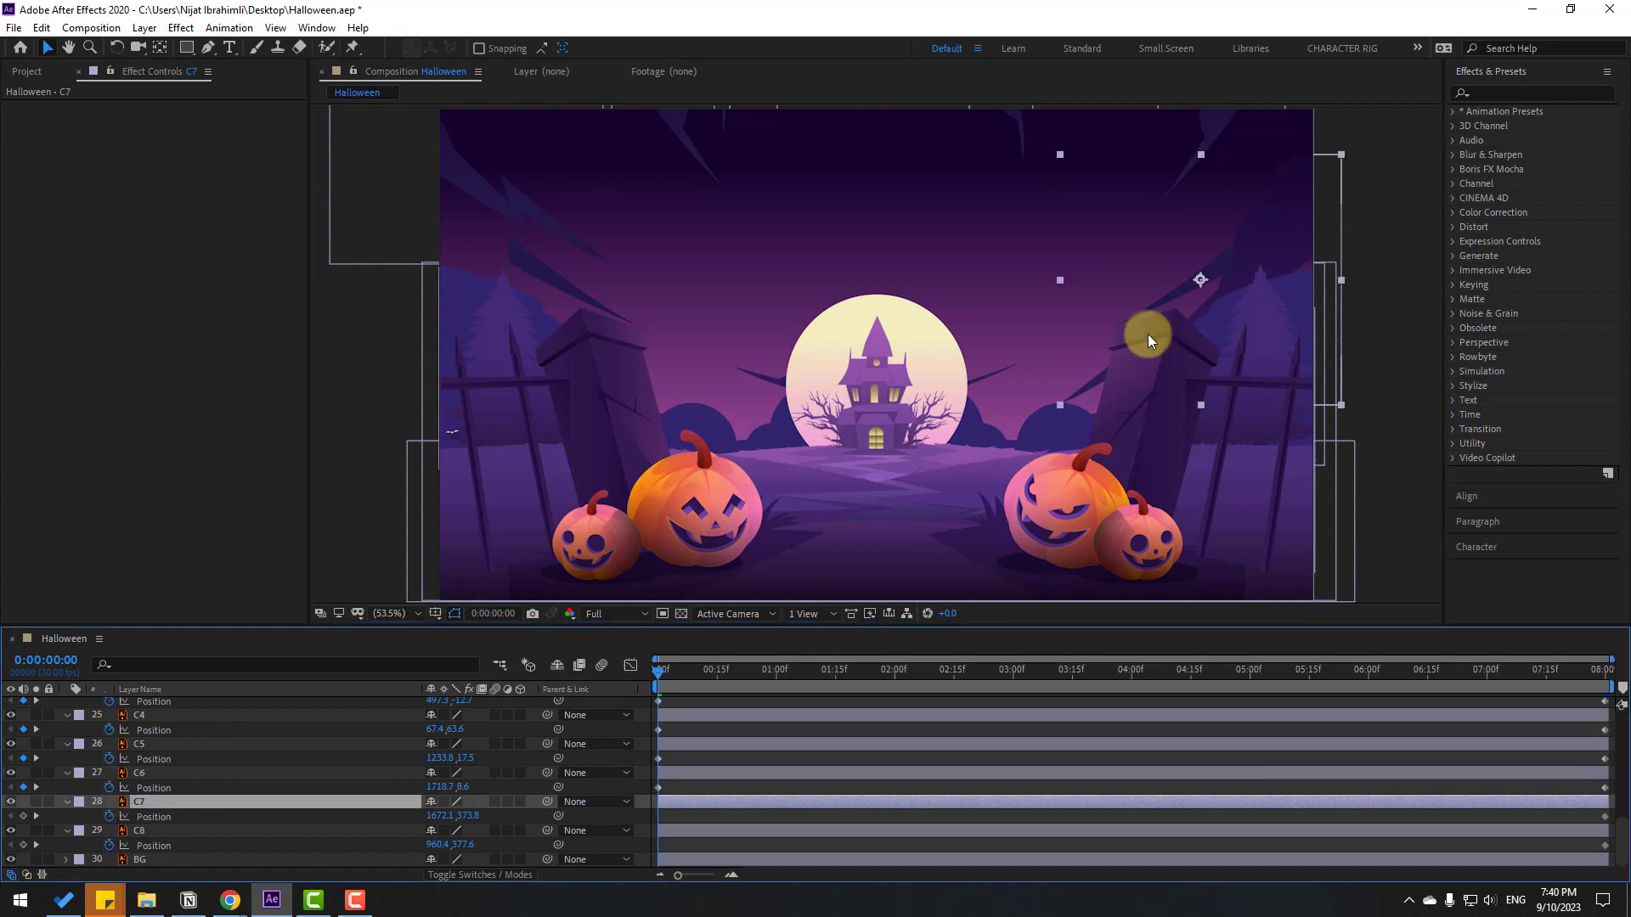
drag(1162, 312, 1251, 274)
Shift C8's starting position slightly at 0:00:00:00, scale the layer up beyond the frame edges, and show its Position again
click(140, 831)
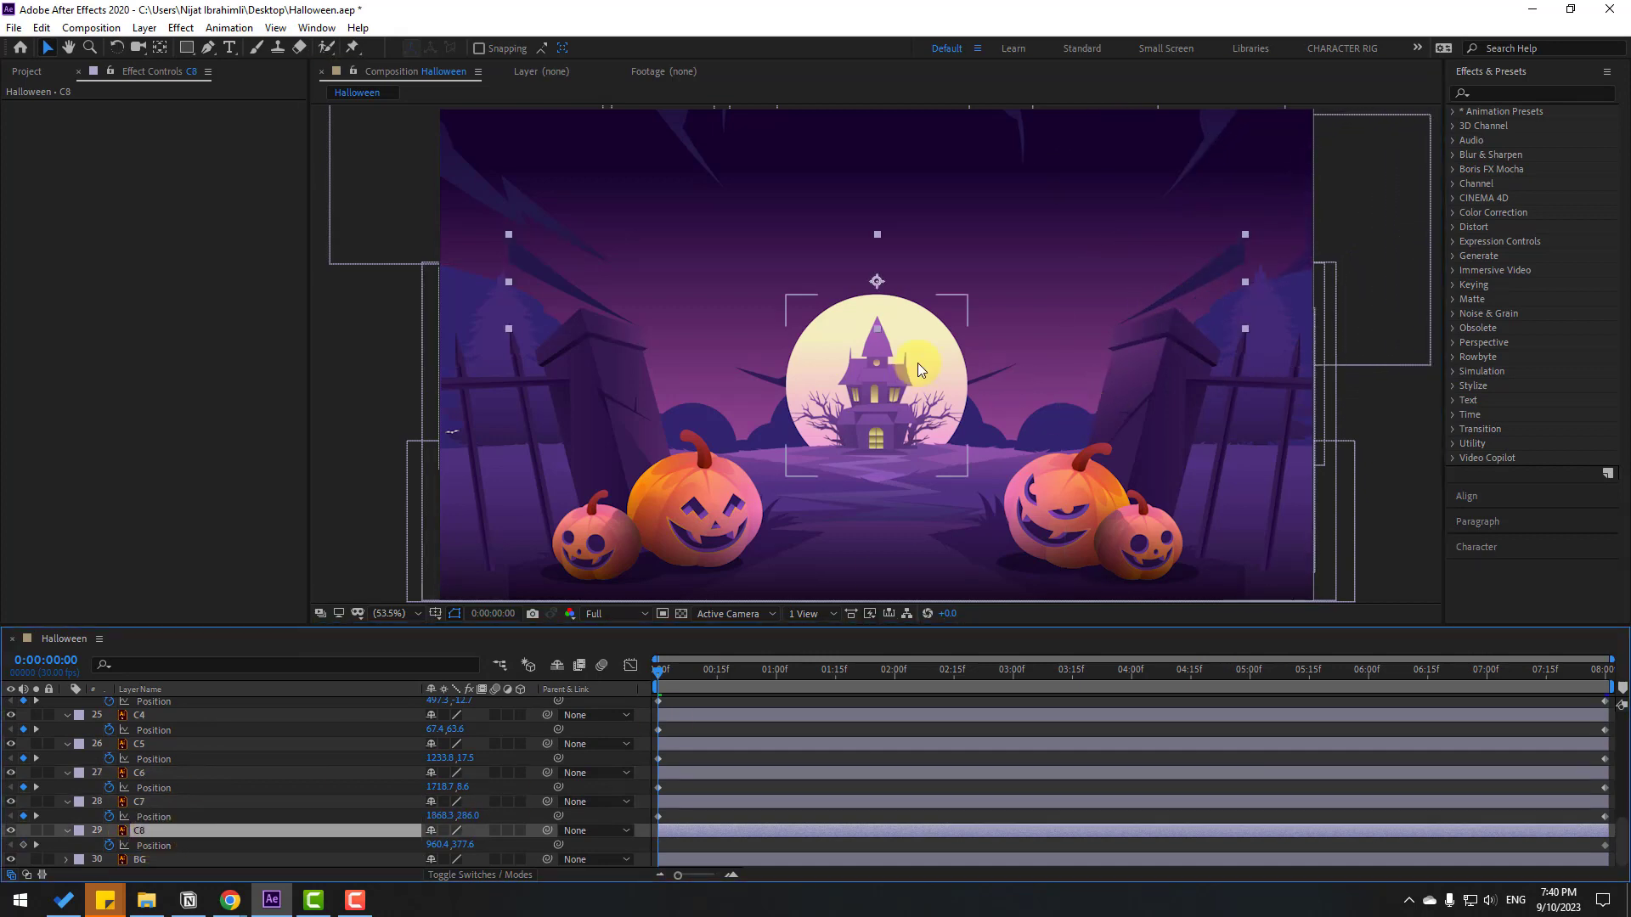
drag(623, 316, 624, 306)
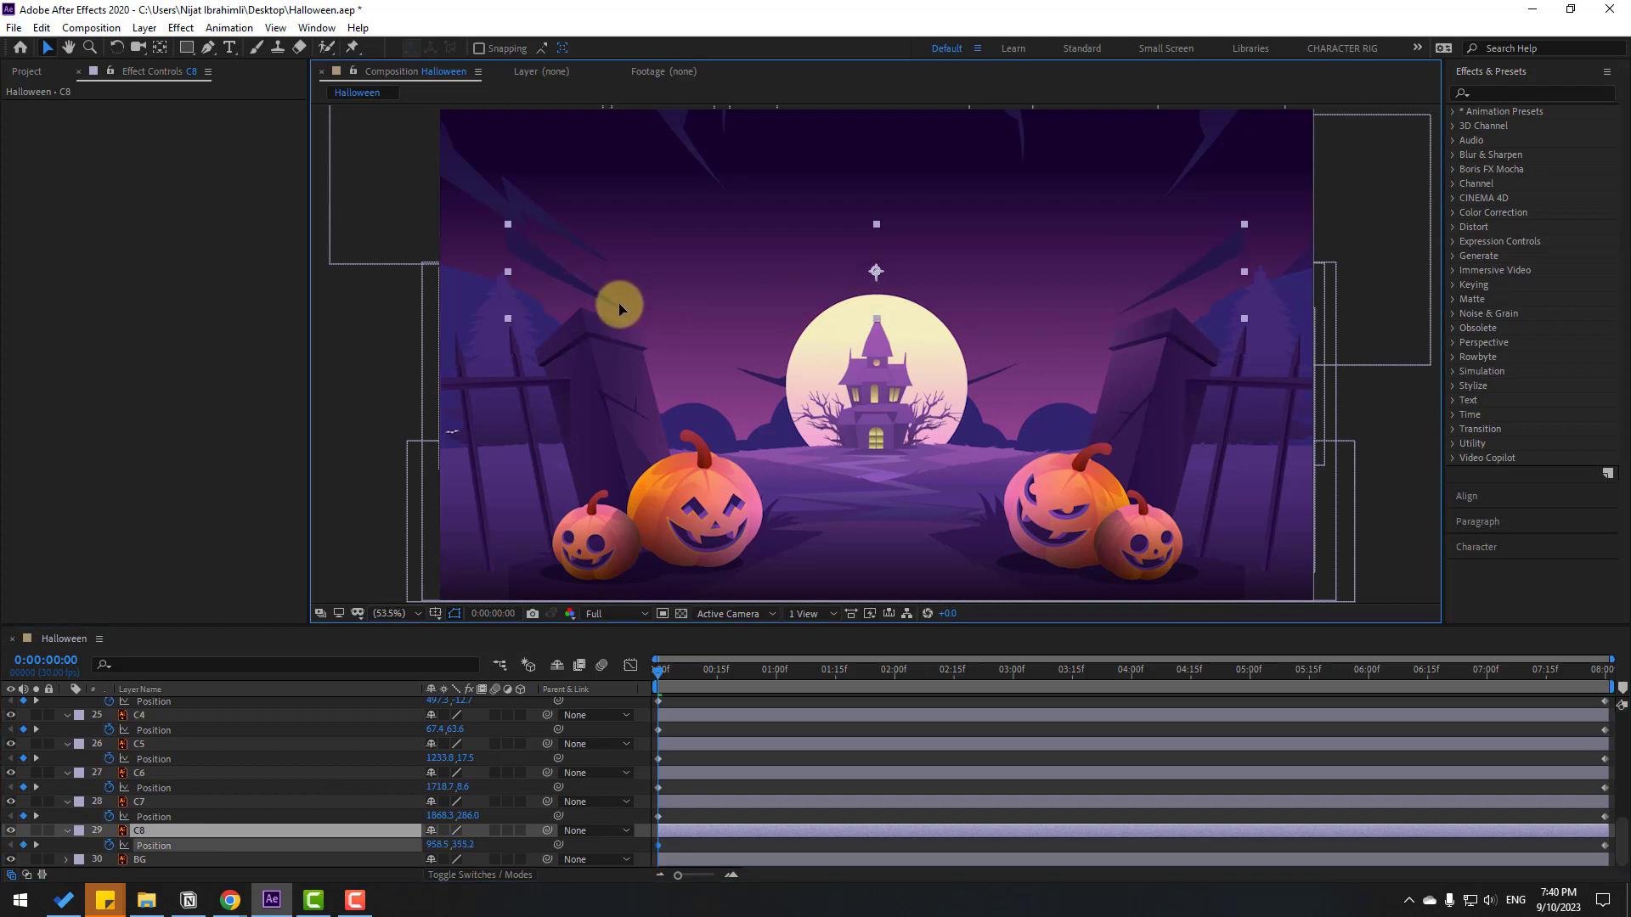
key(s)
drag(431, 844, 538, 817)
key(p)
At 0:00:08:00, raise C8 to position 960.4, 296.6 and preview the animation
drag(671, 670, 1605, 658)
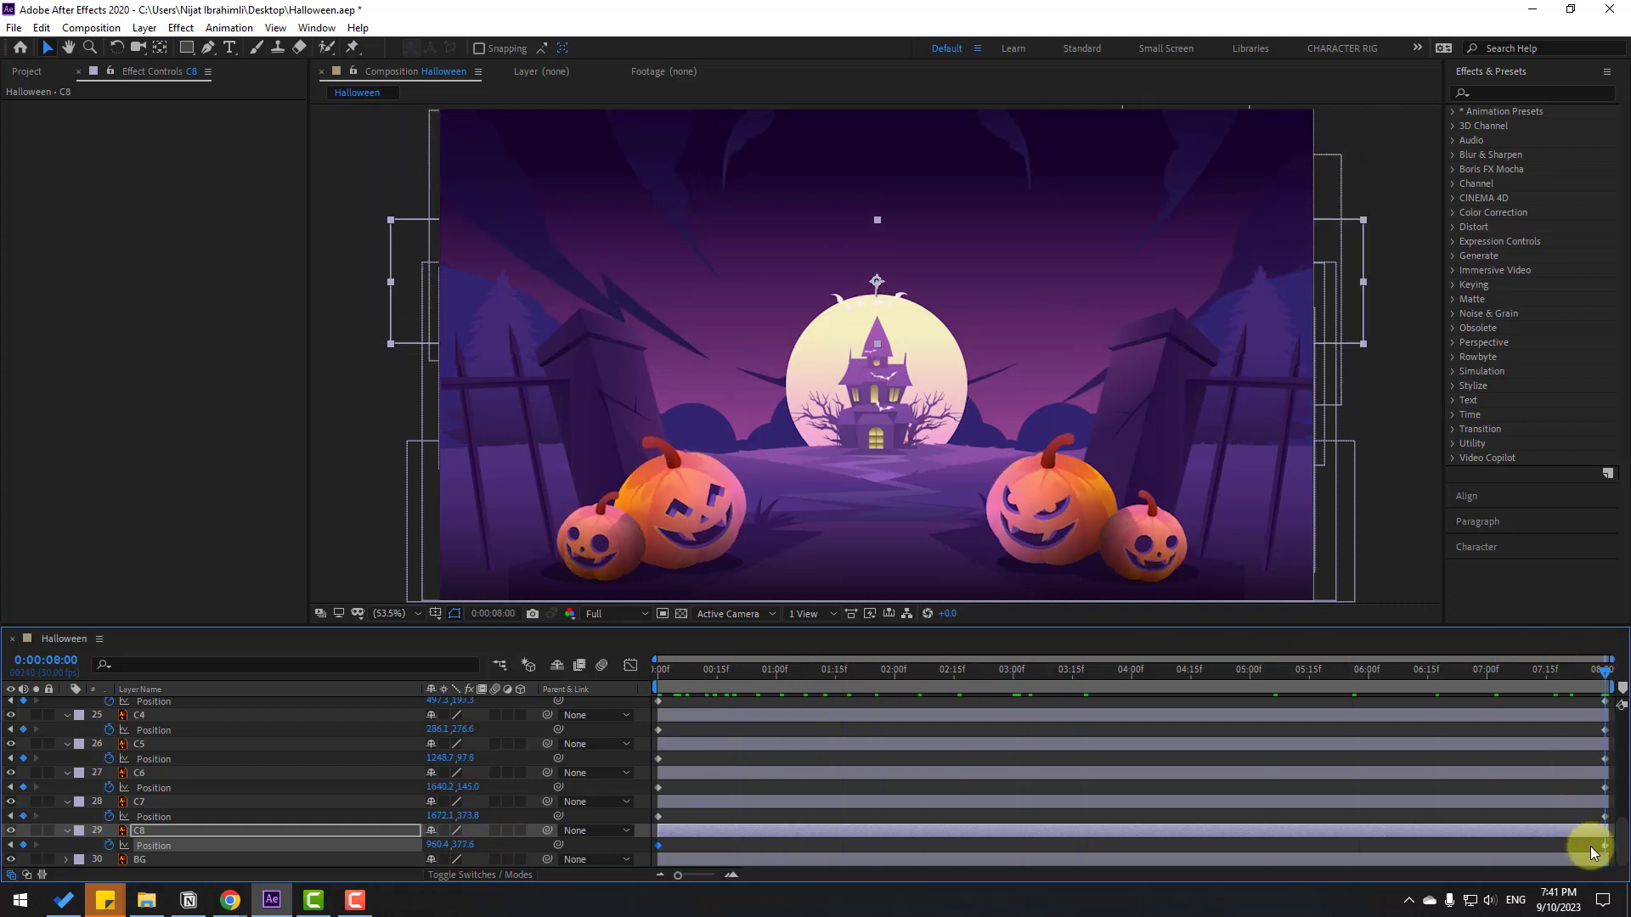
drag(459, 845, 389, 848)
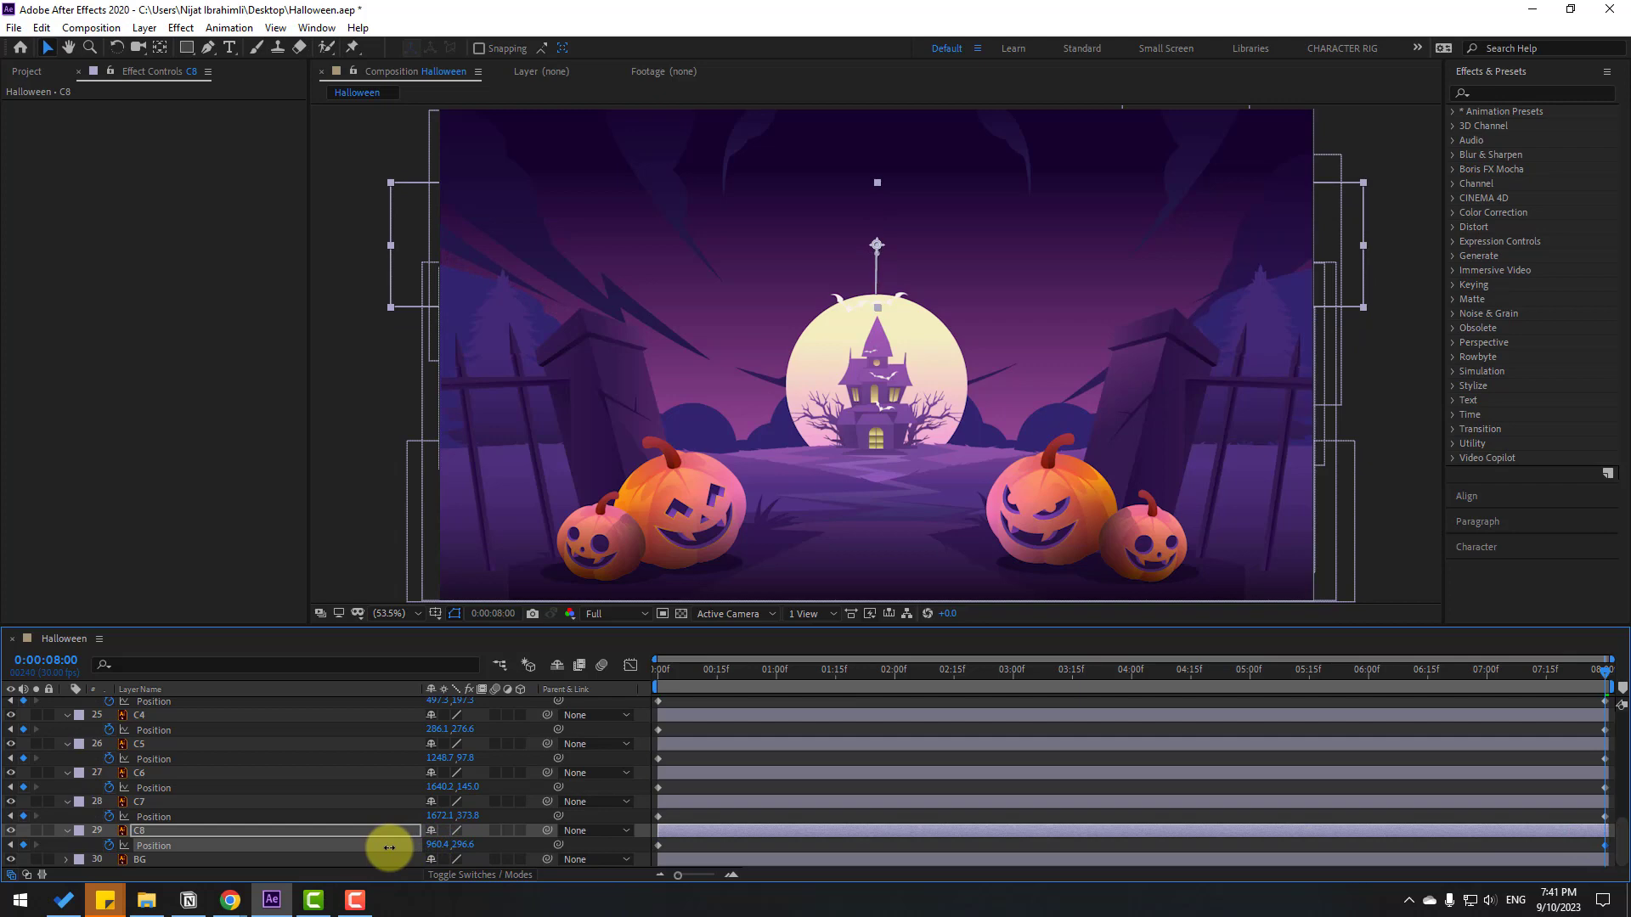
click(956, 853)
key(space)
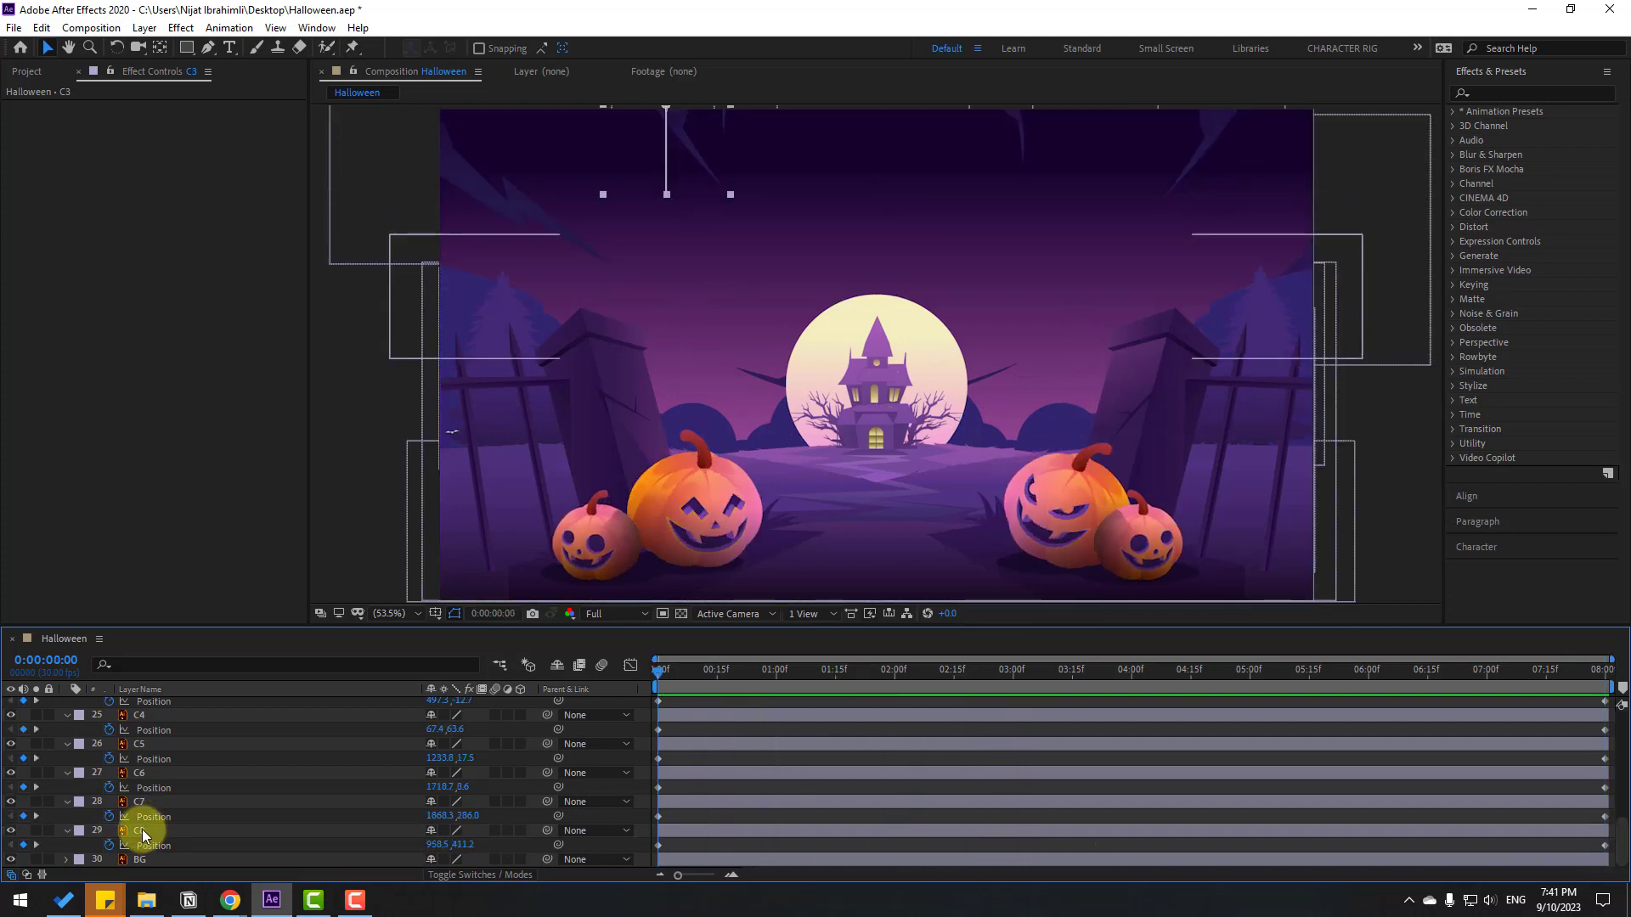
Collapse the open Position properties of cloud layers C2 through C8 and clear the layer selection
shift+click(145, 836)
scroll(158, 789, up, 3)
shift+click(133, 788)
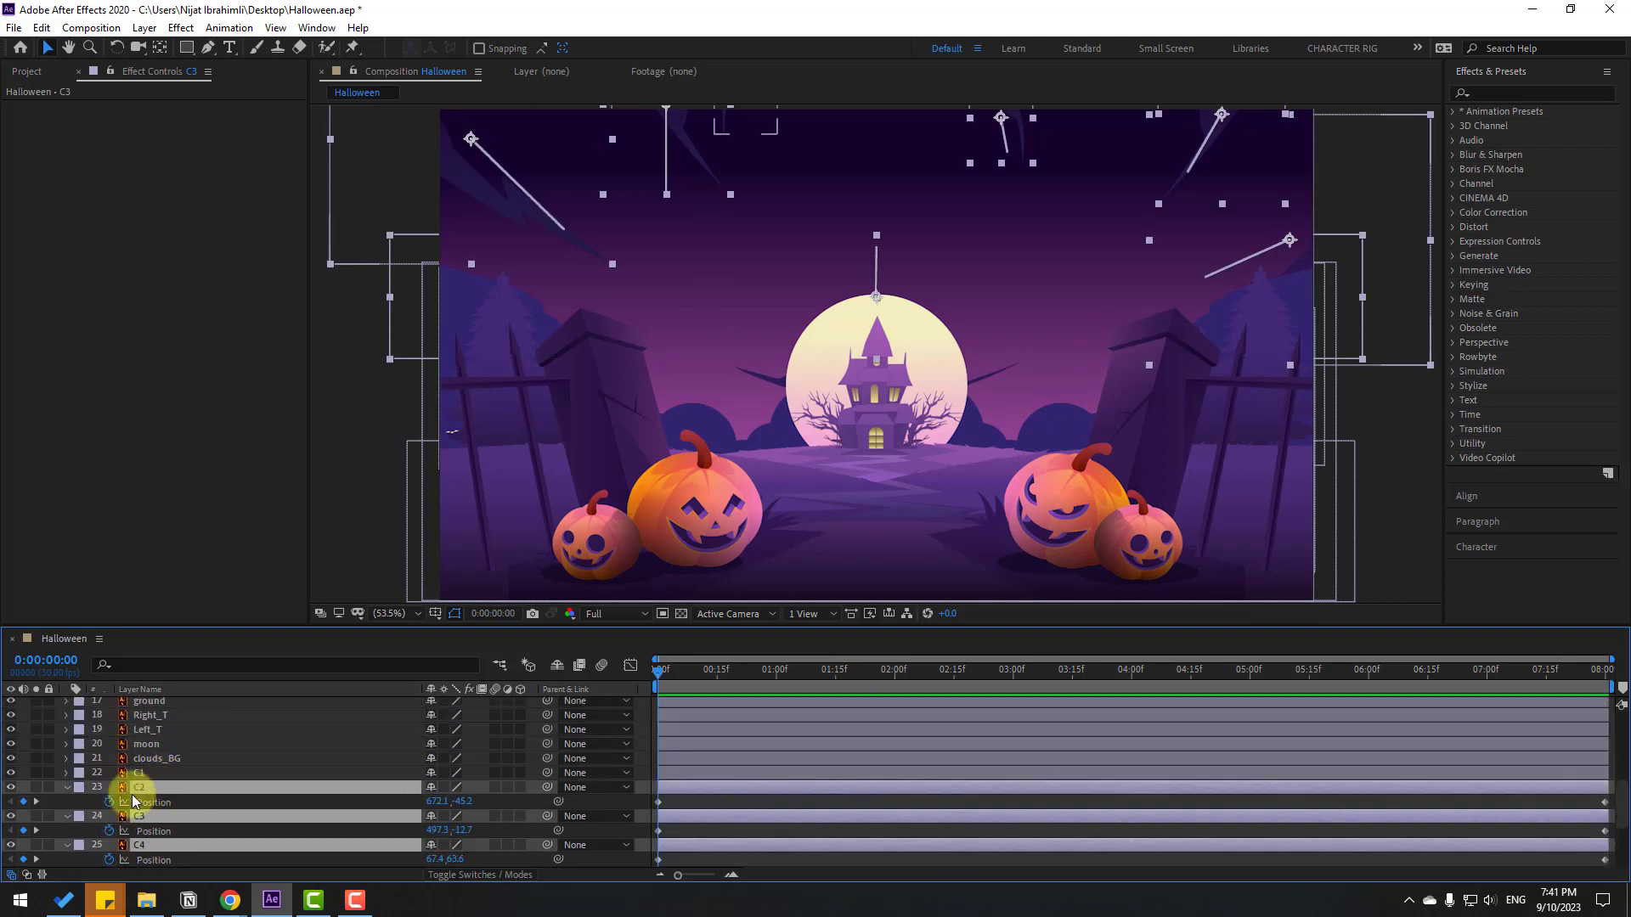
click(67, 788)
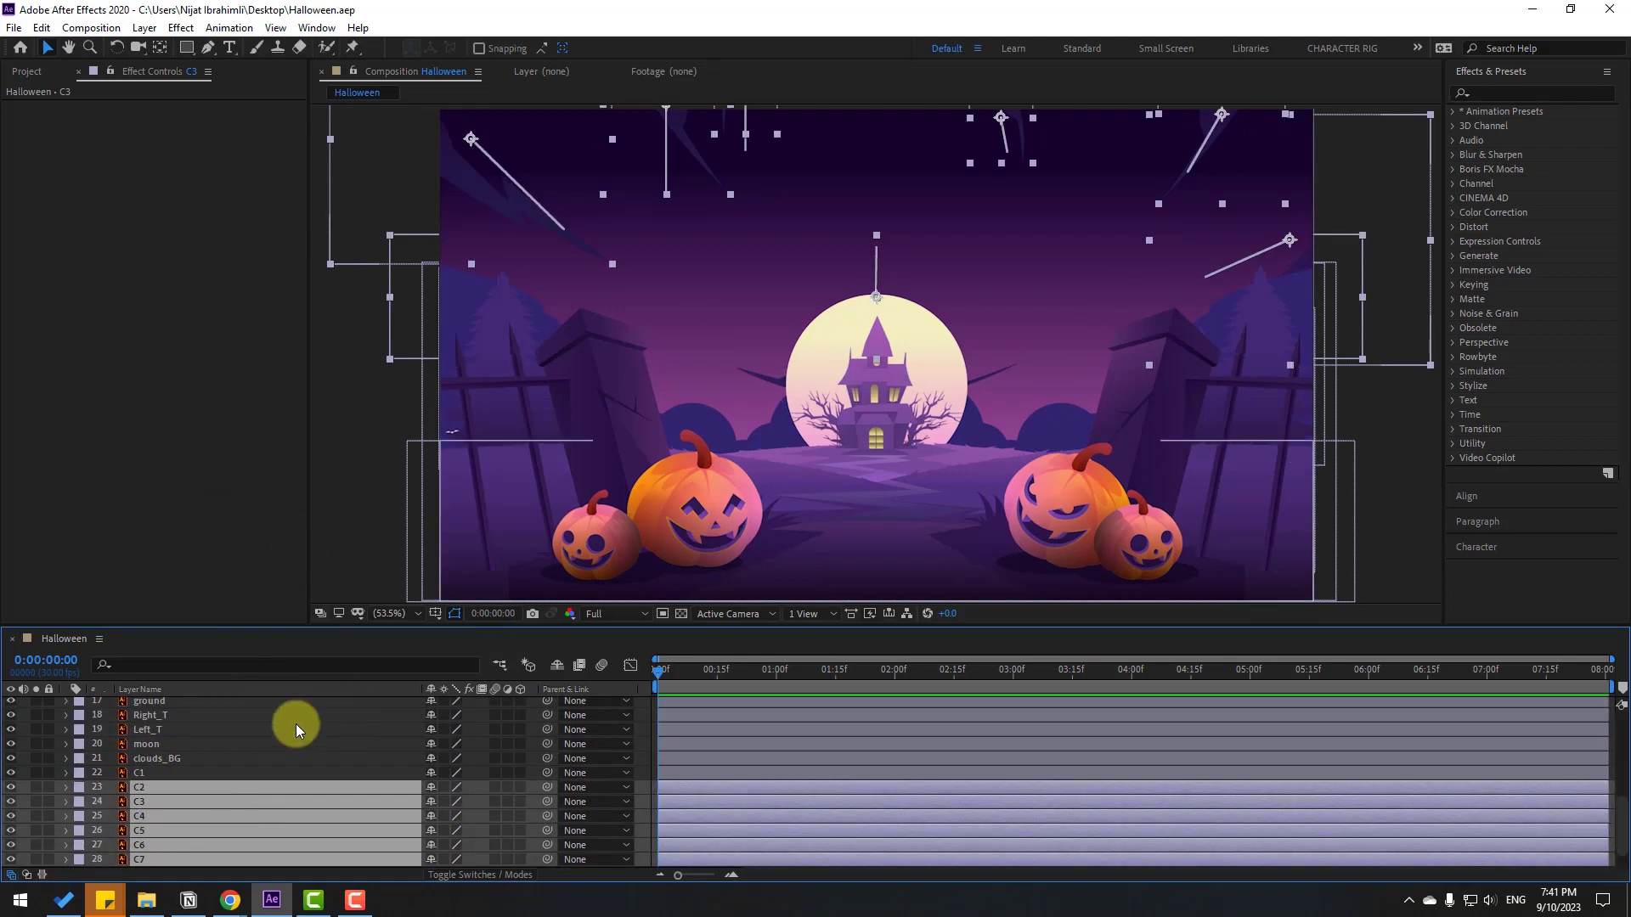
key(grave)
click(223, 776)
key(grave)
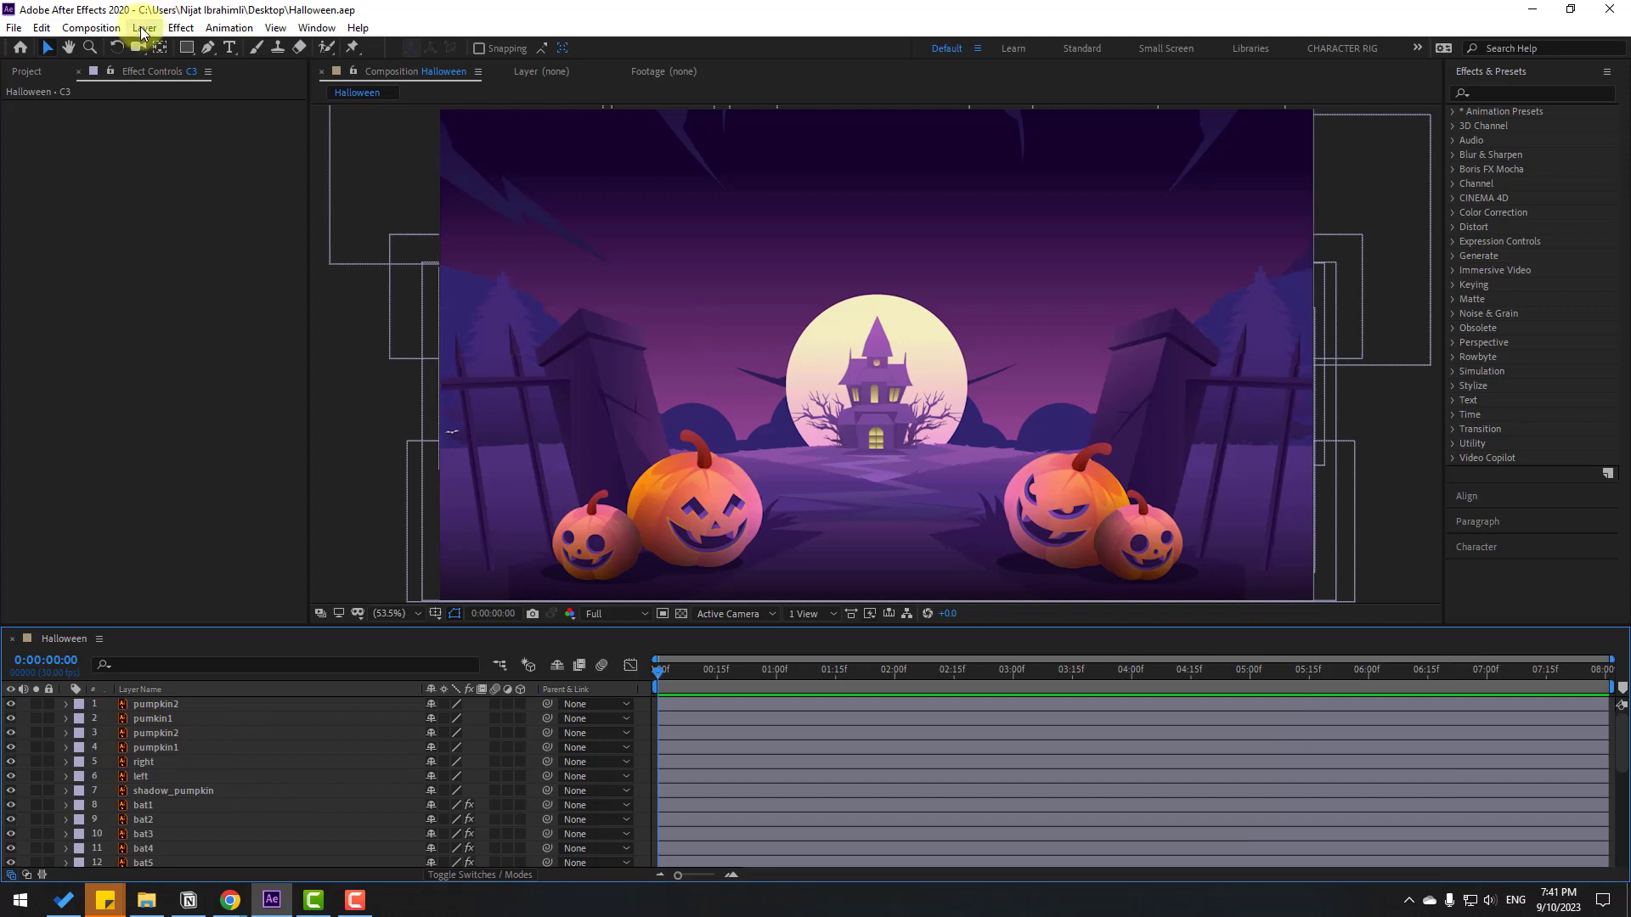
Add a new null object to the Halloween composition
click(143, 28)
mouse_move(161, 48)
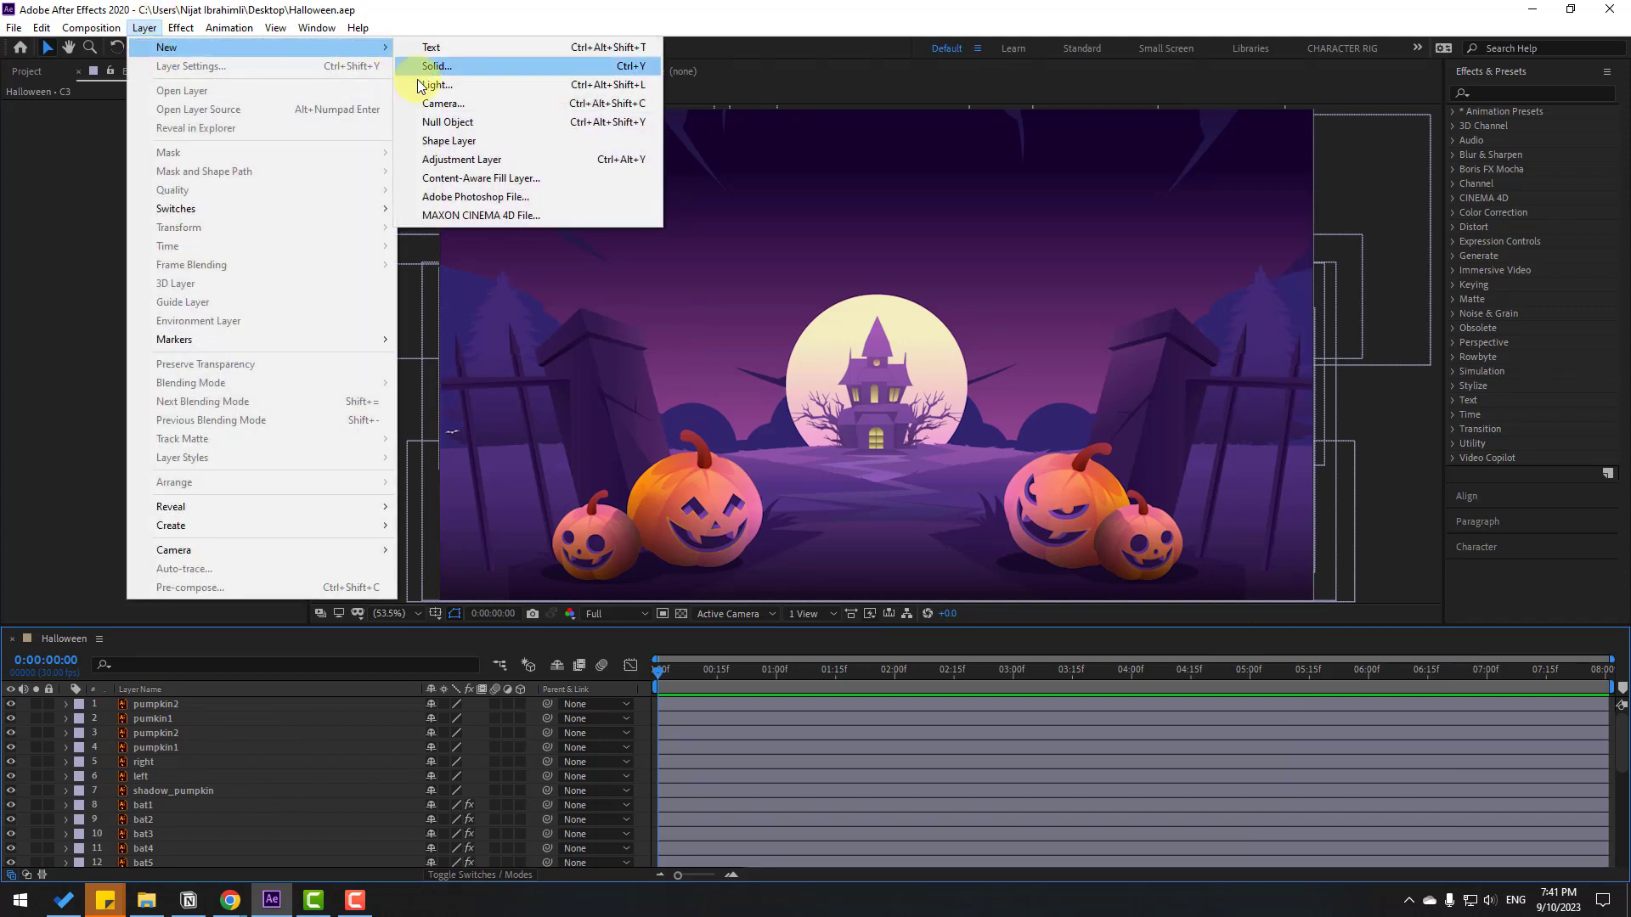
click(478, 122)
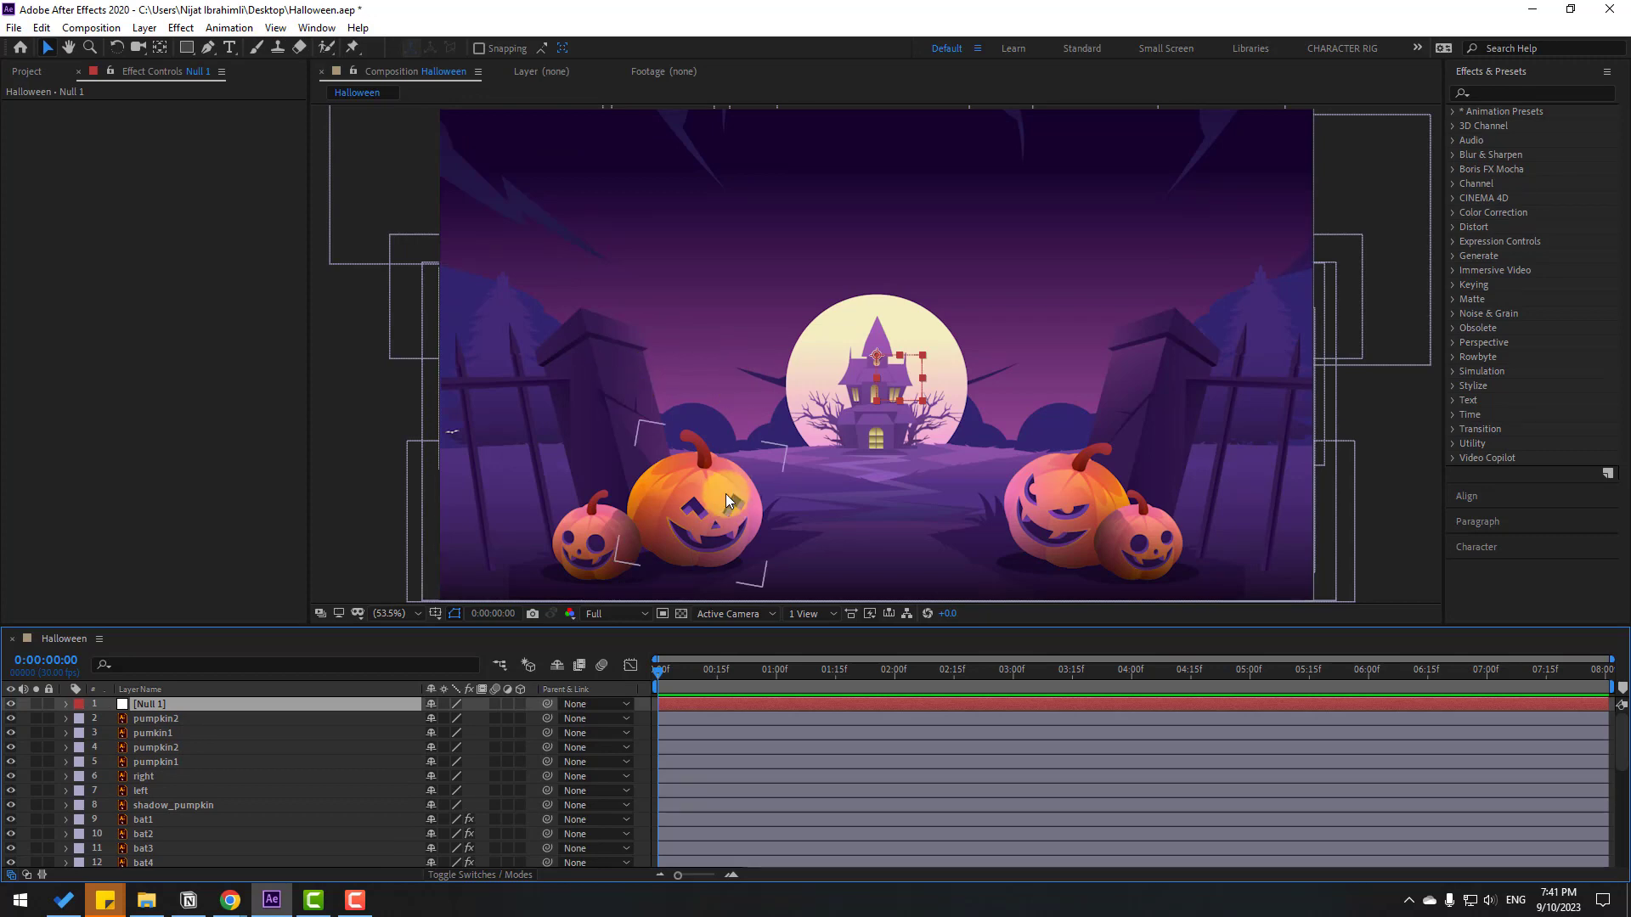
click(161, 48)
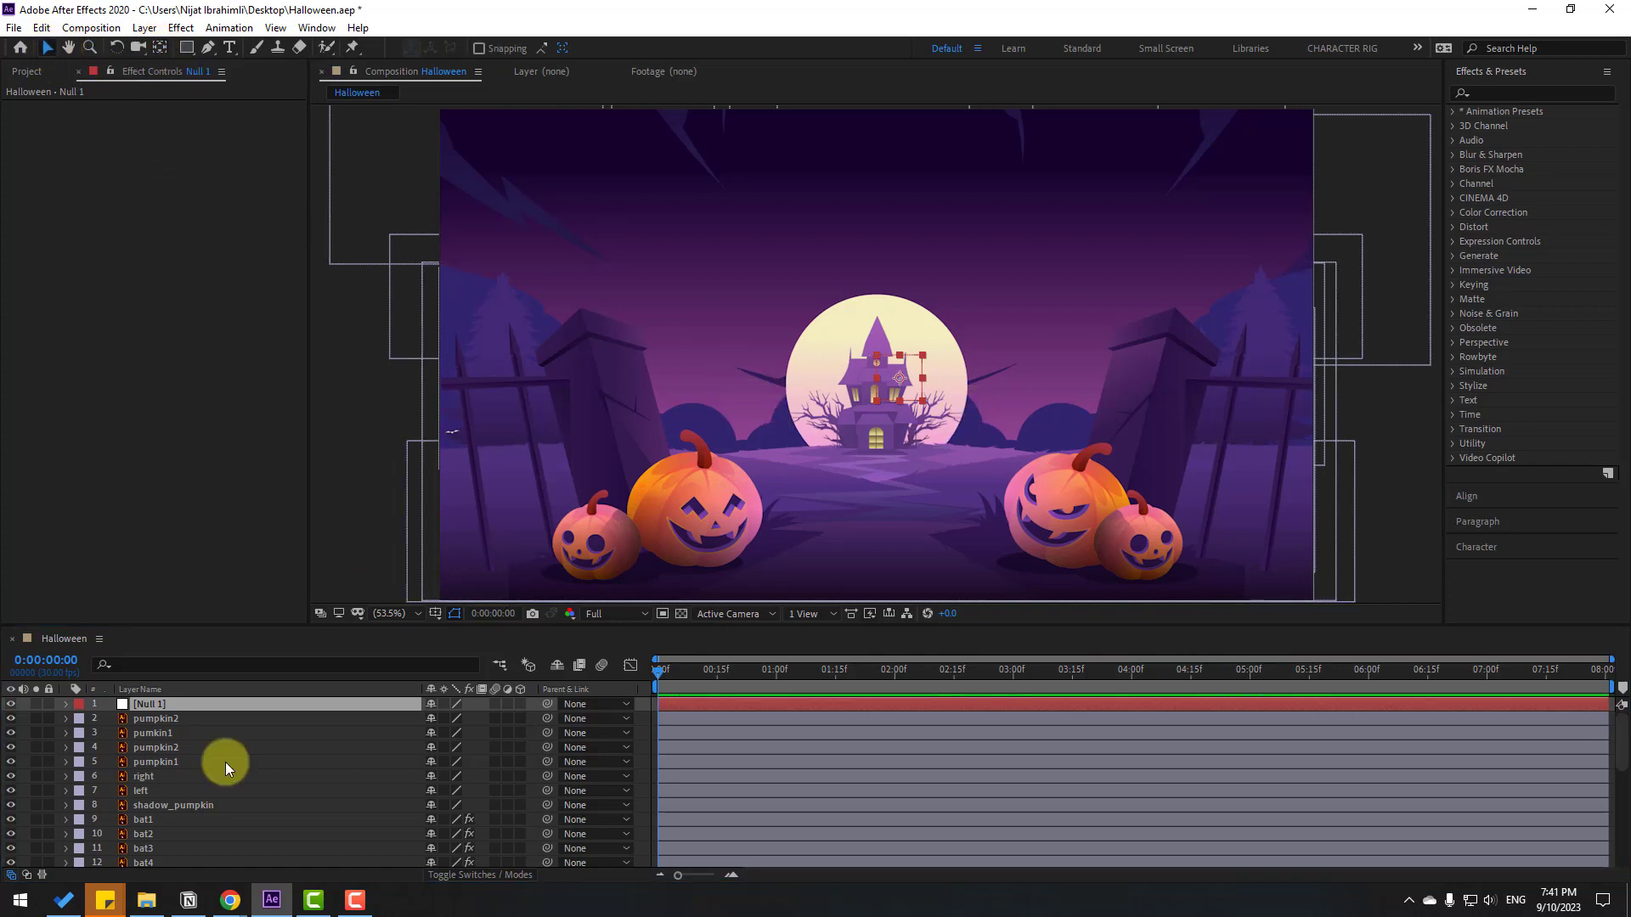
Select every layer from pumpkin2 down to BG and parent them all to the Null 1 layer
click(168, 721)
scroll(217, 790, down, 5)
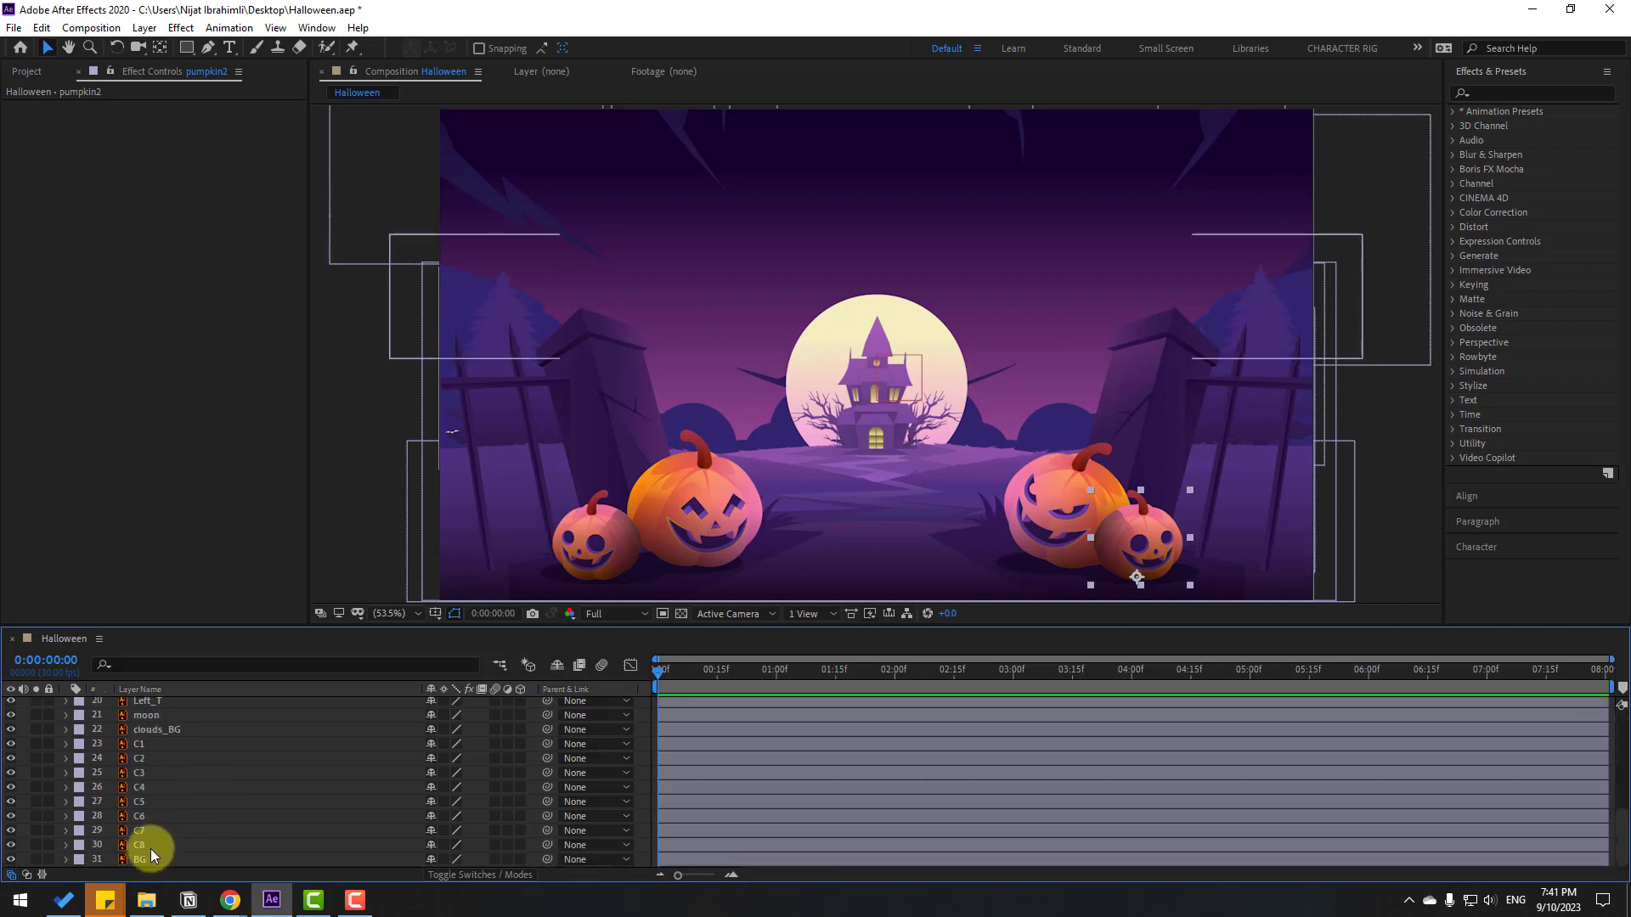
key(ctrl+a)
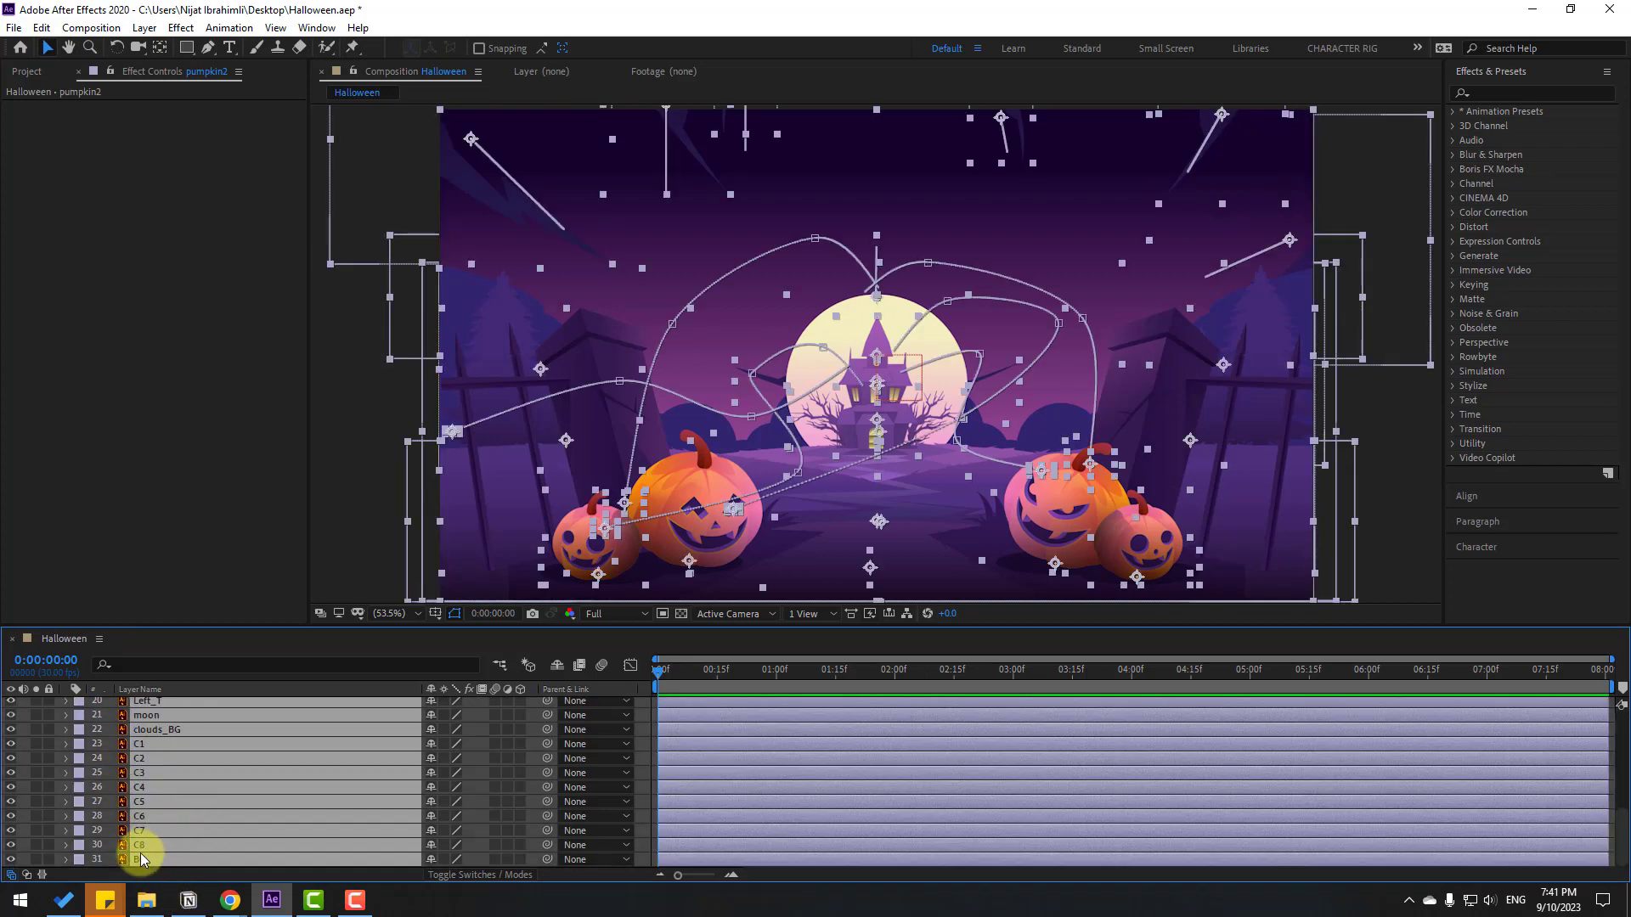
scroll(216, 820, up, 5)
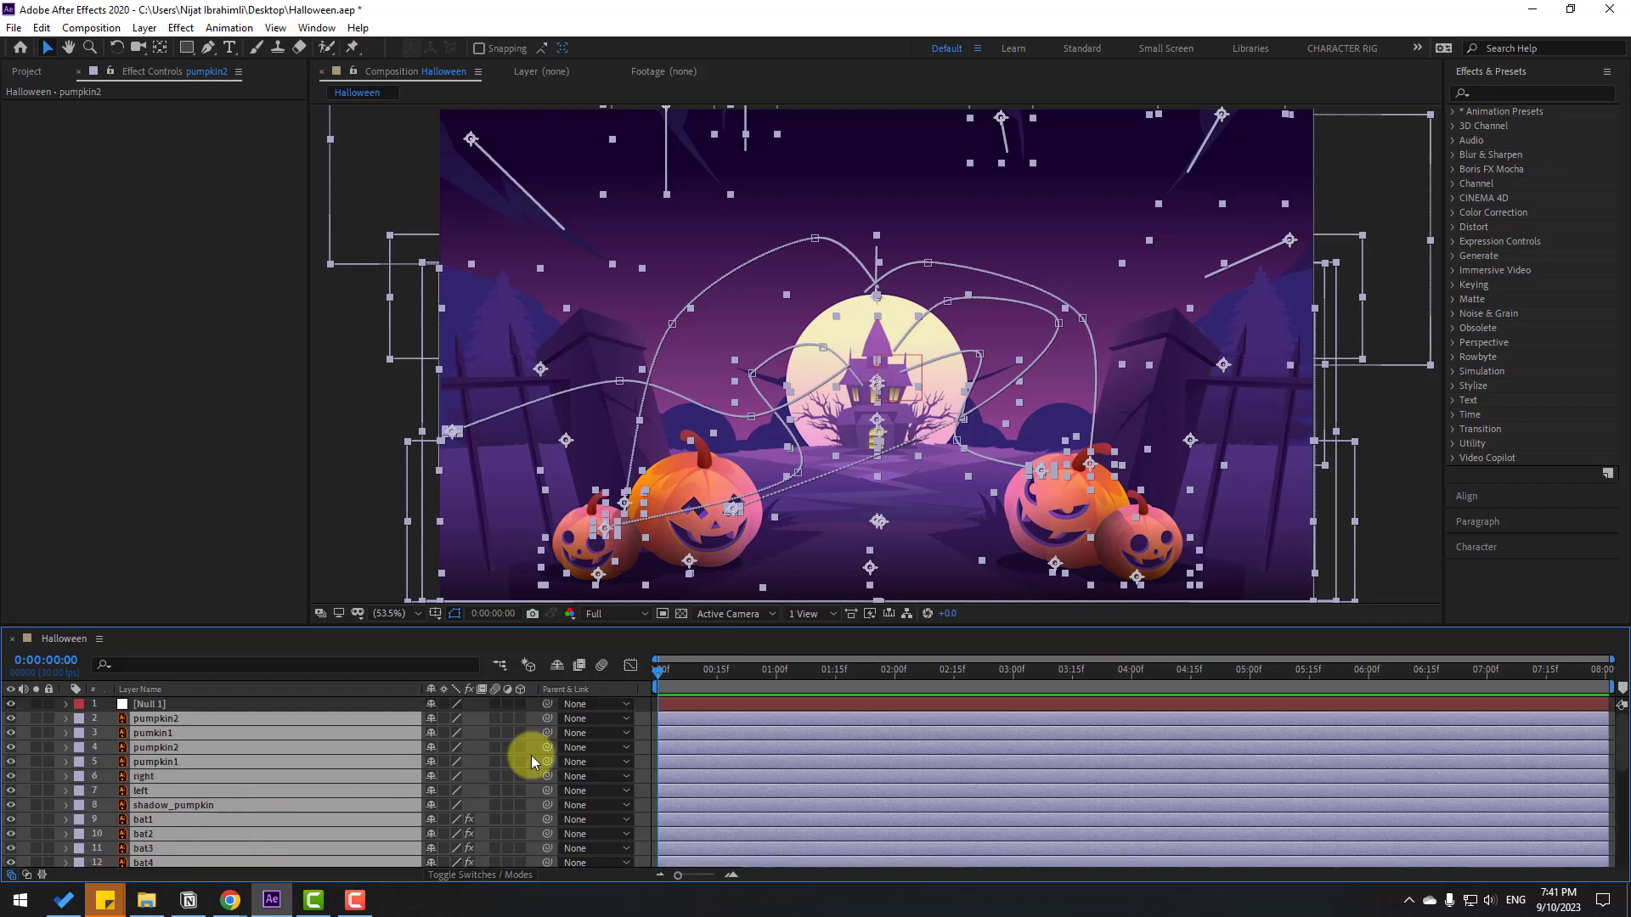
drag(381, 721, 156, 709)
Rename the null layer as Fake Camera
key(Return)
text(Fak)
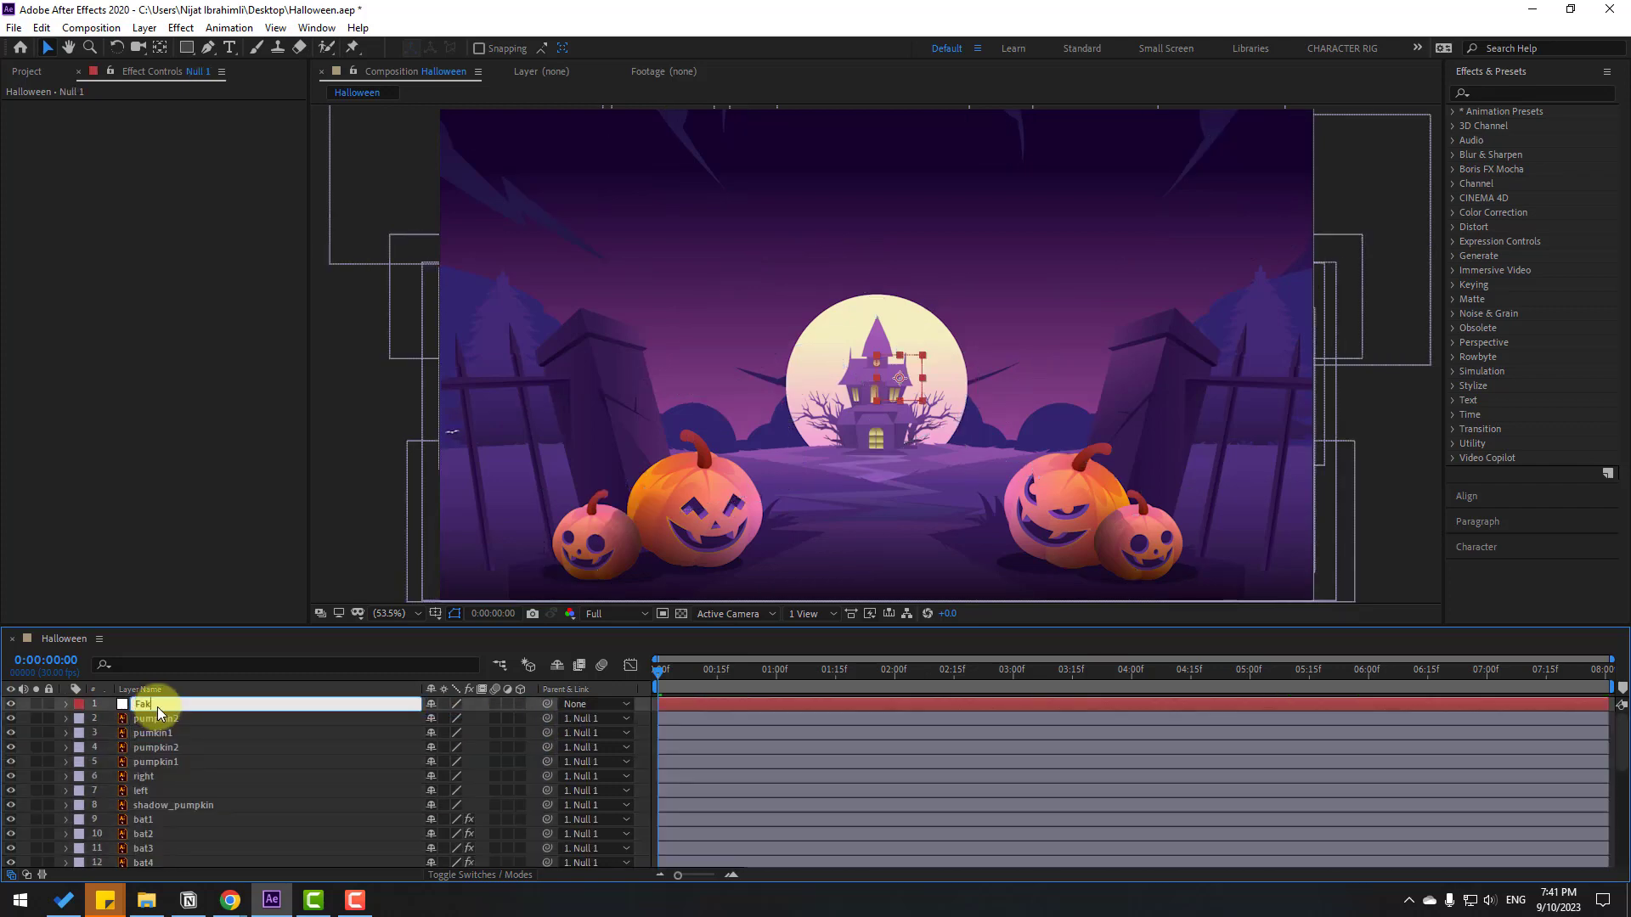
text(e Camera)
key(Return)
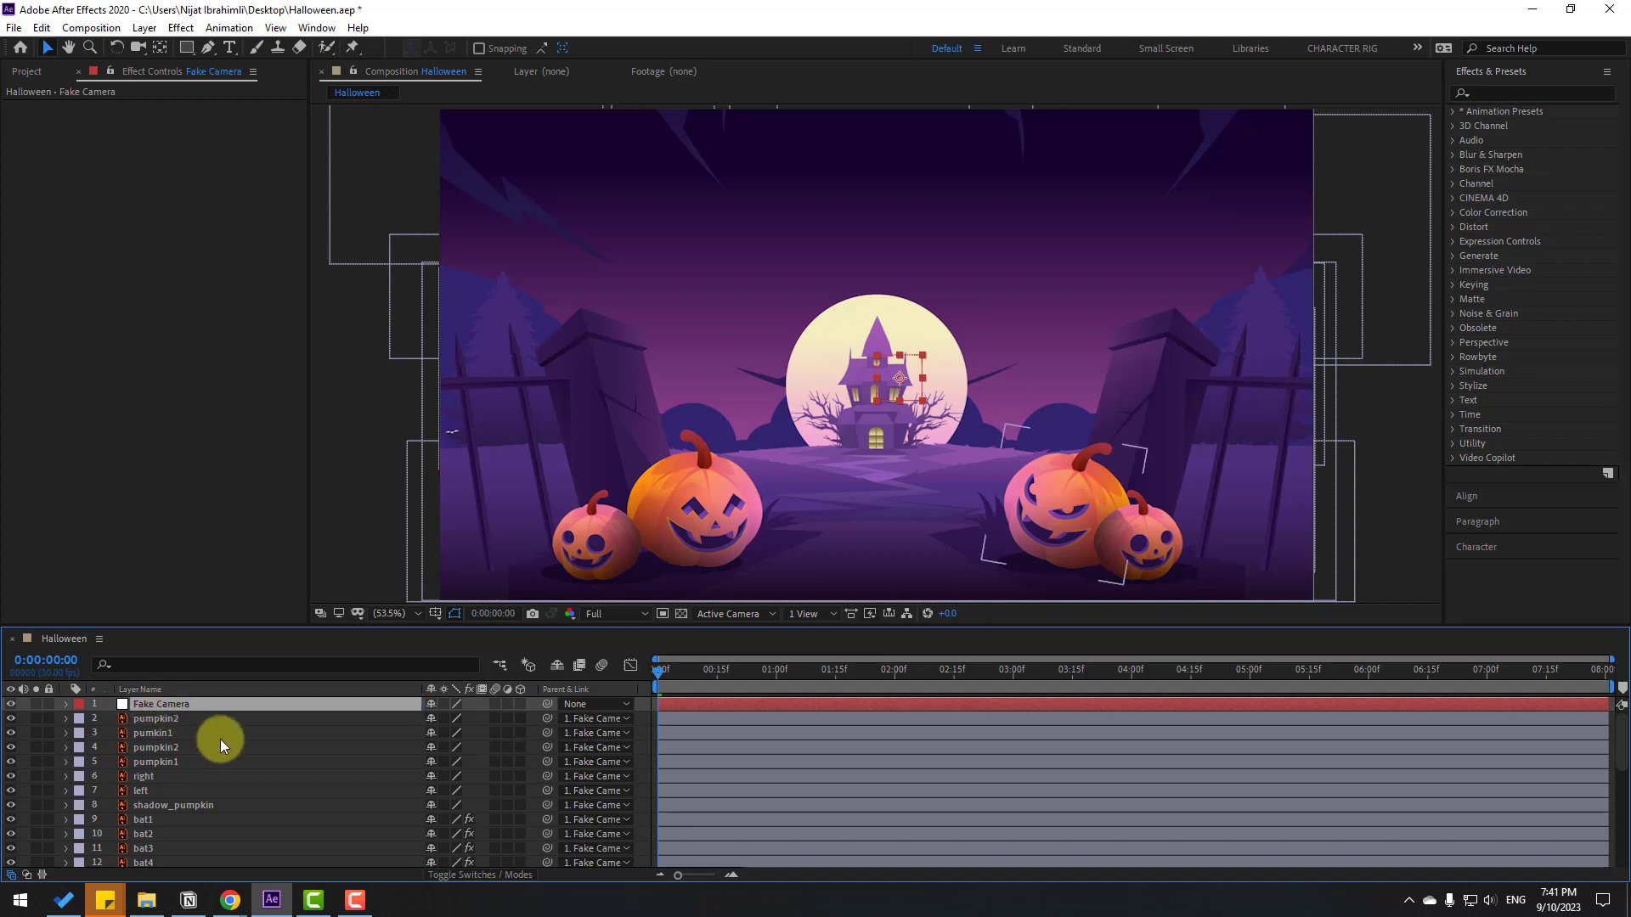
Keyframe Fake Camera's Scale at 100% at 0:00:00:00 and 134% at 0:00:08:00, preview the zoom, and save the project
key(s)
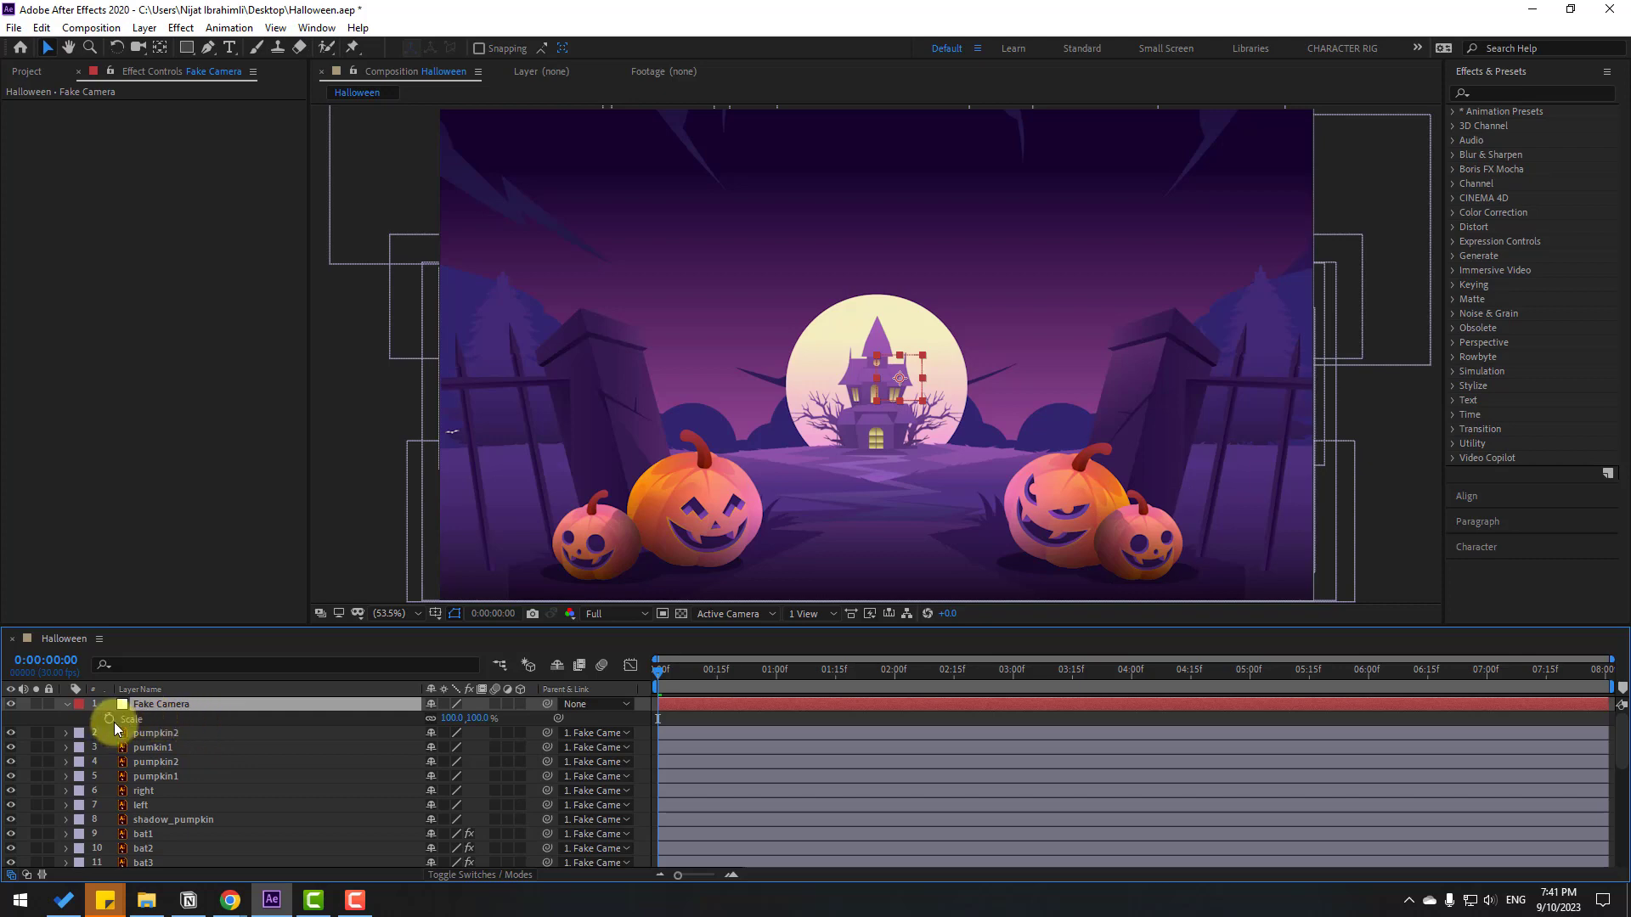
click(109, 719)
drag(687, 675, 1605, 673)
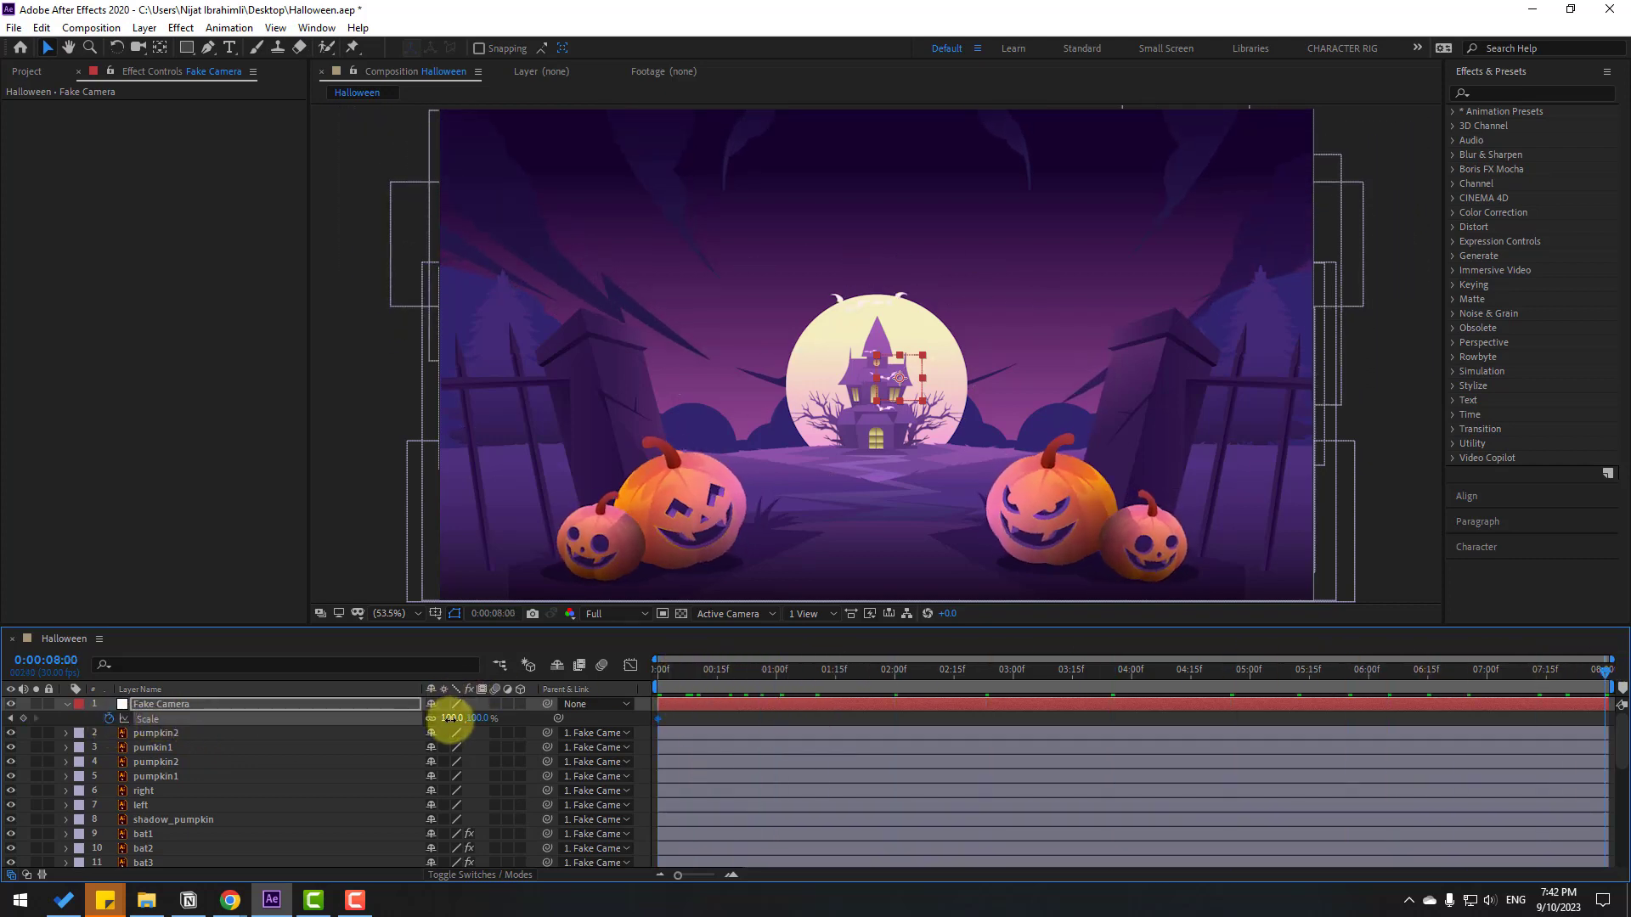
drag(450, 718, 485, 724)
key(space)
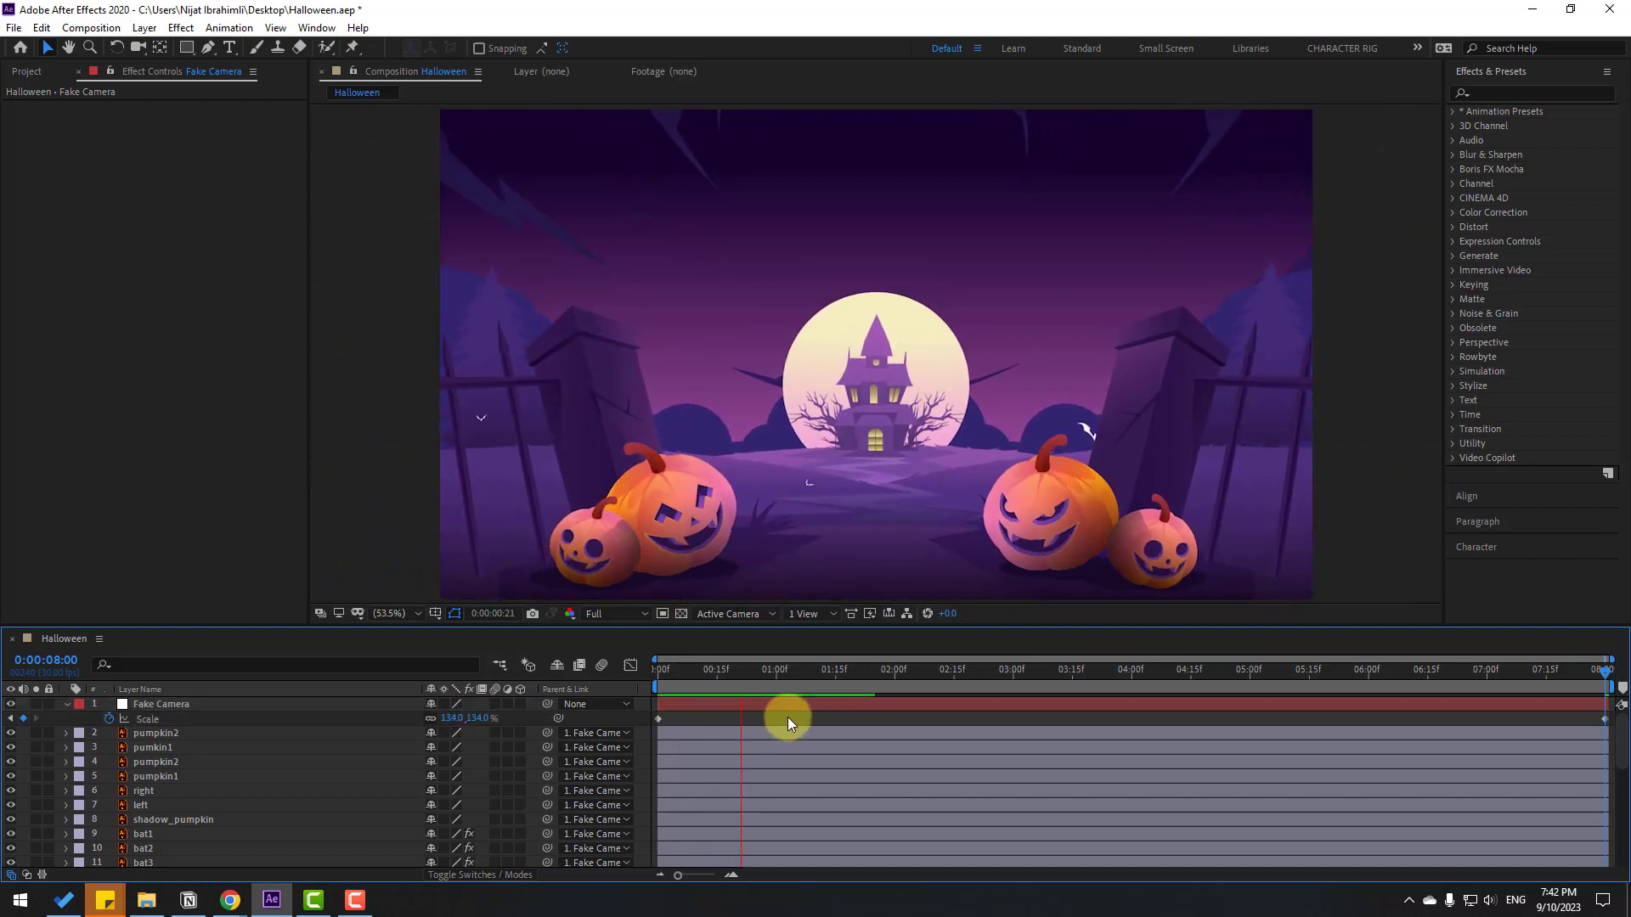
drag(713, 671, 647, 674)
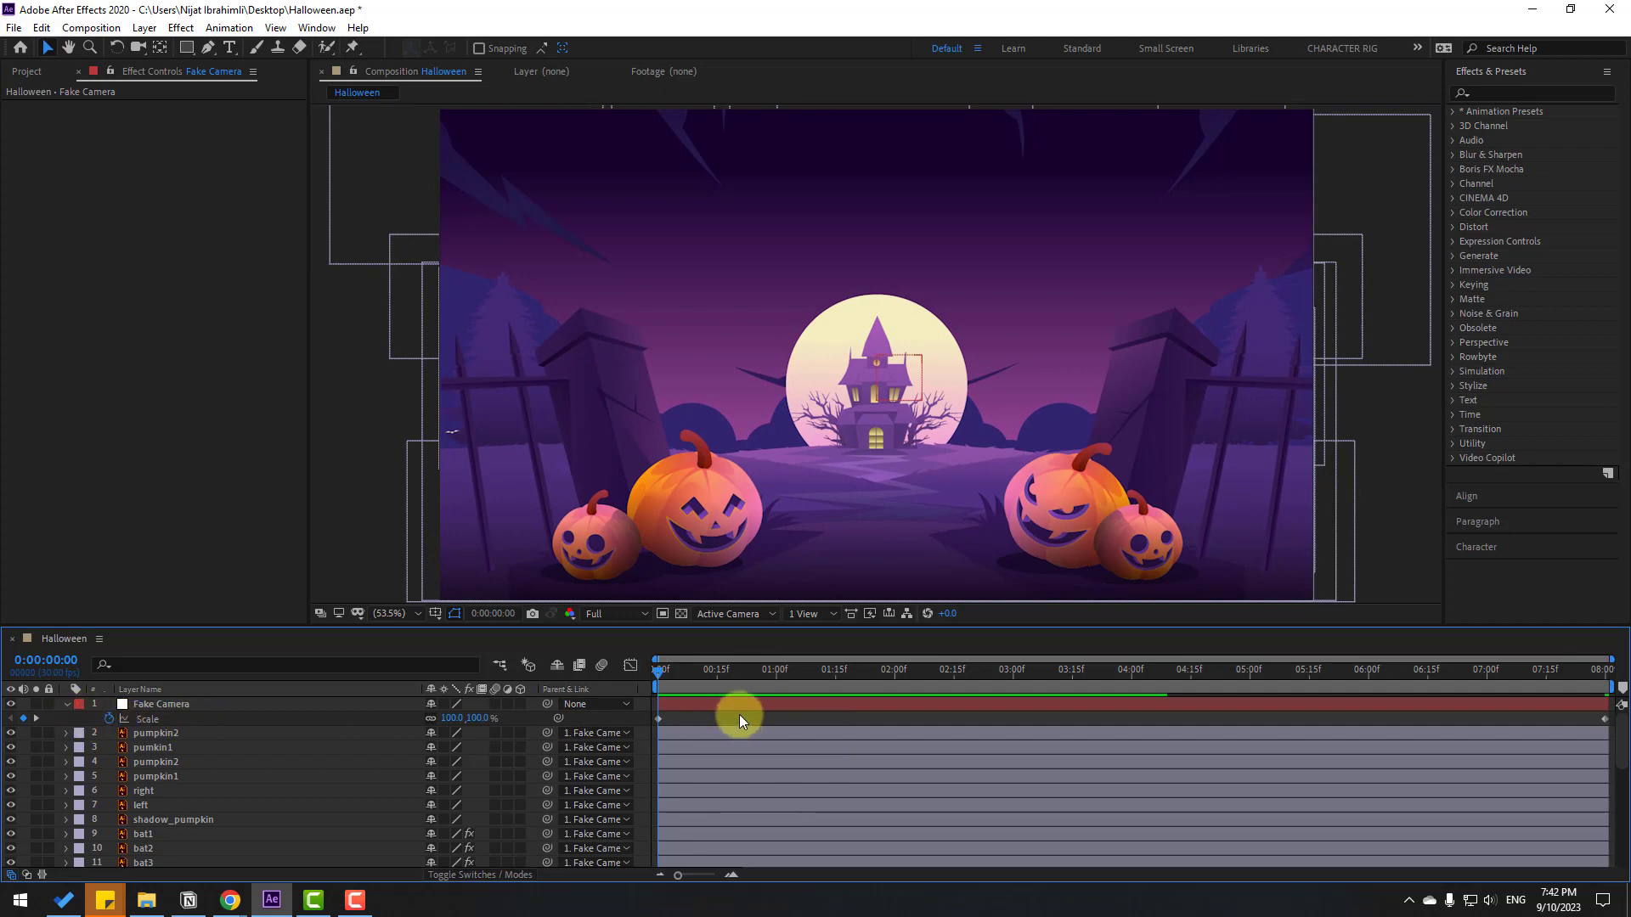
key(ctrl+s)
Nudge the left gate layer outward, keyframe its Position at 0:00:00:00, move it to -811.5, 186.9 at 0:00:08:00, and preview
click(583, 376)
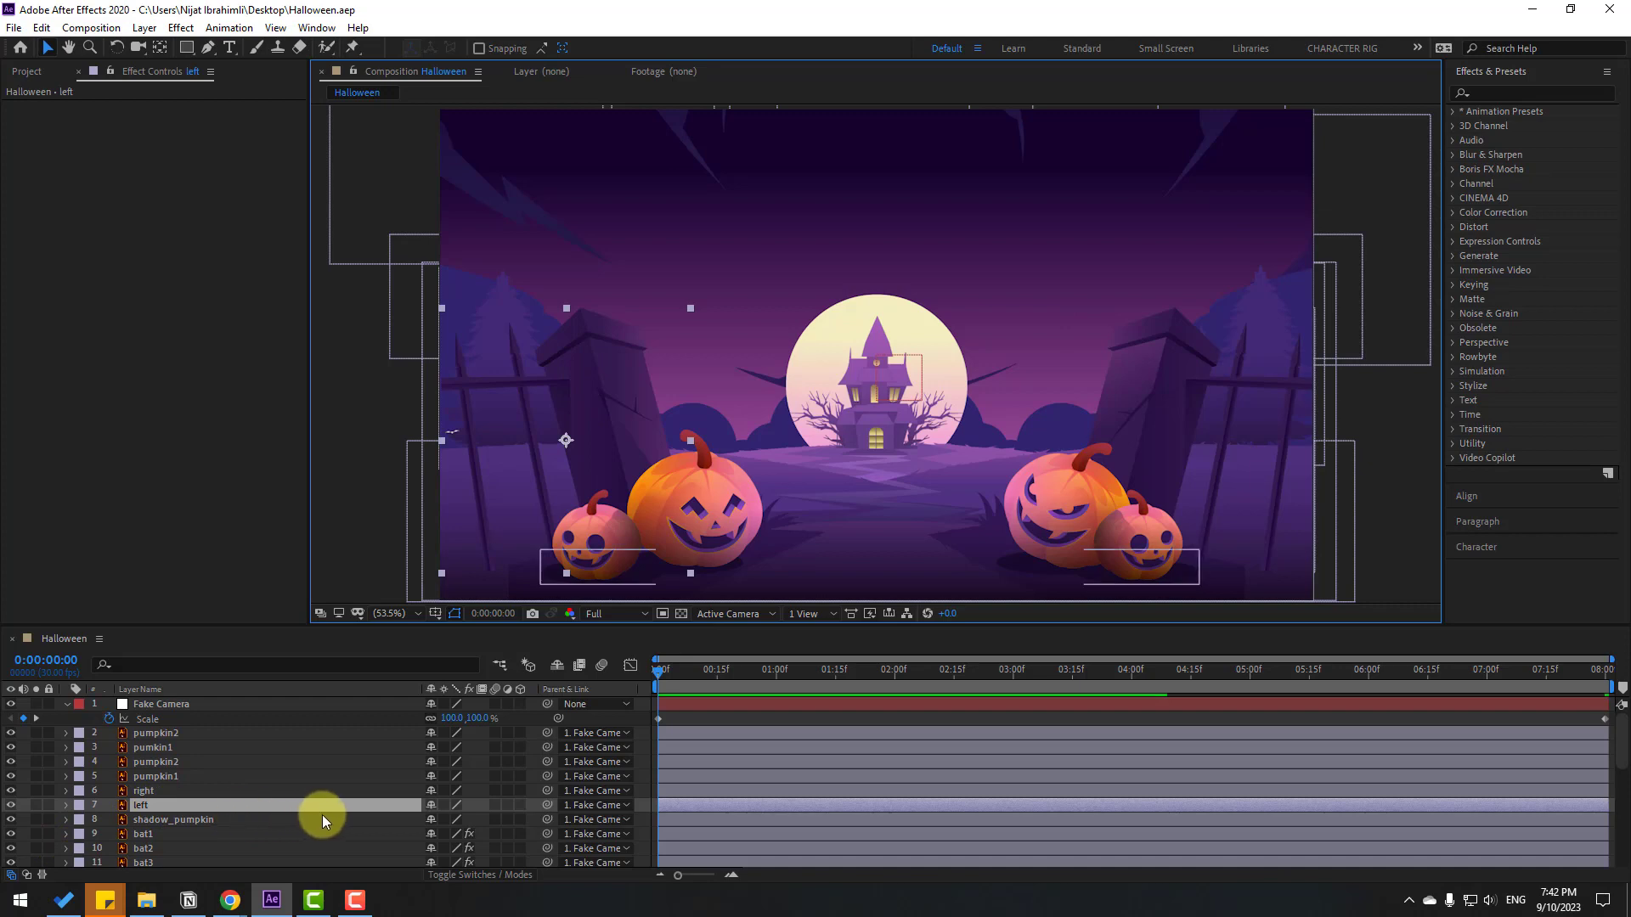
key(p)
drag(437, 819, 433, 819)
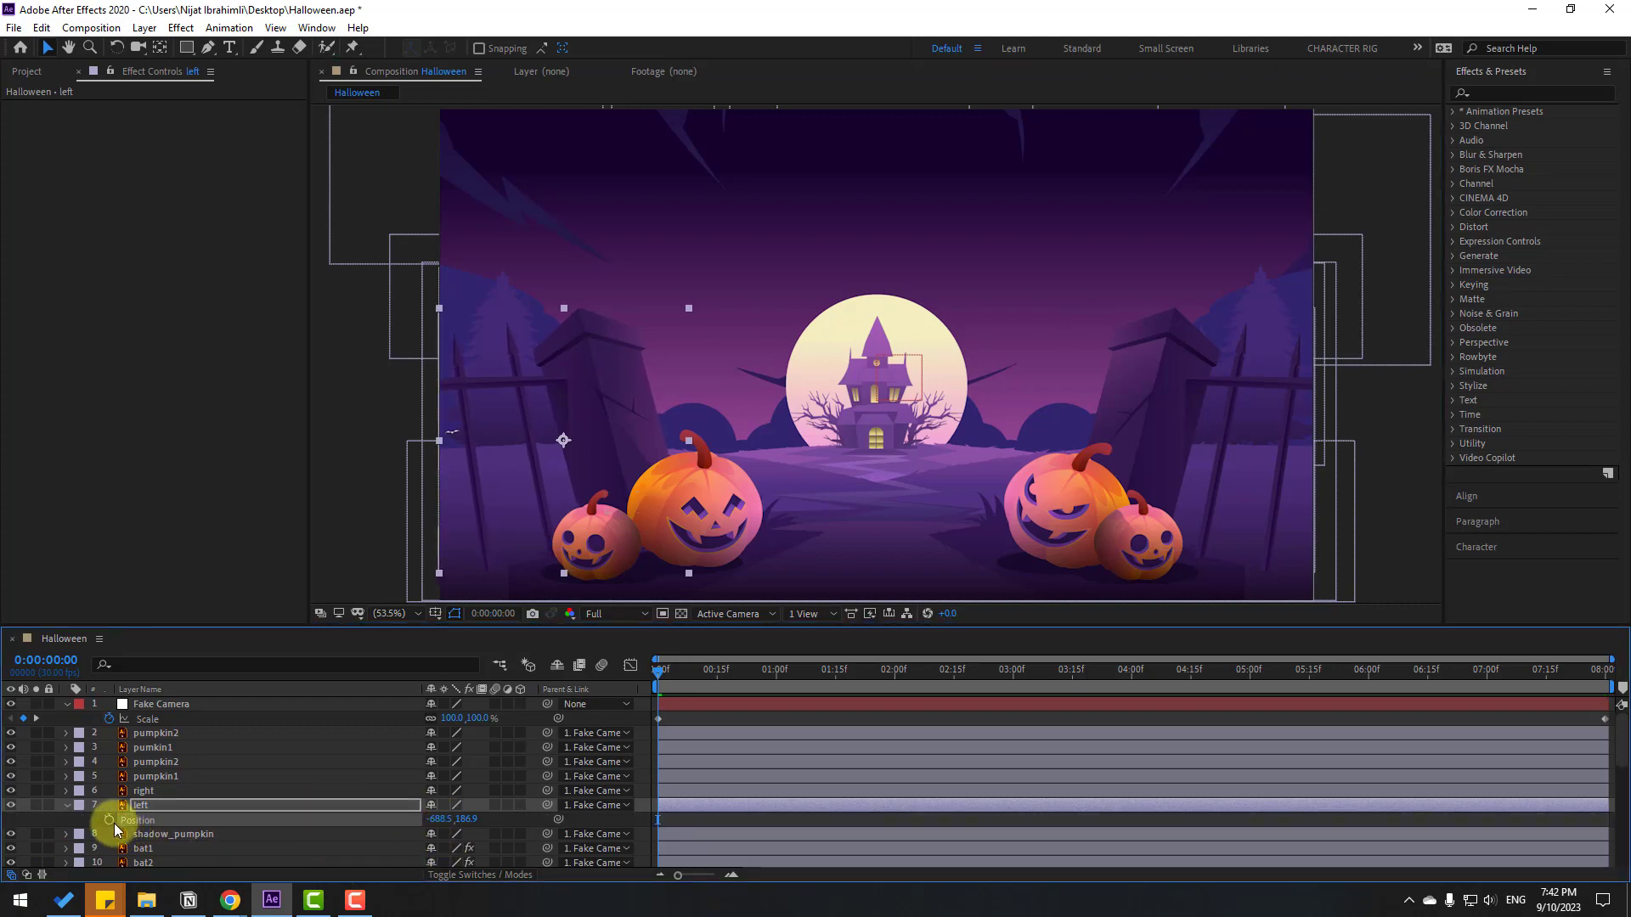
drag(686, 676, 1605, 671)
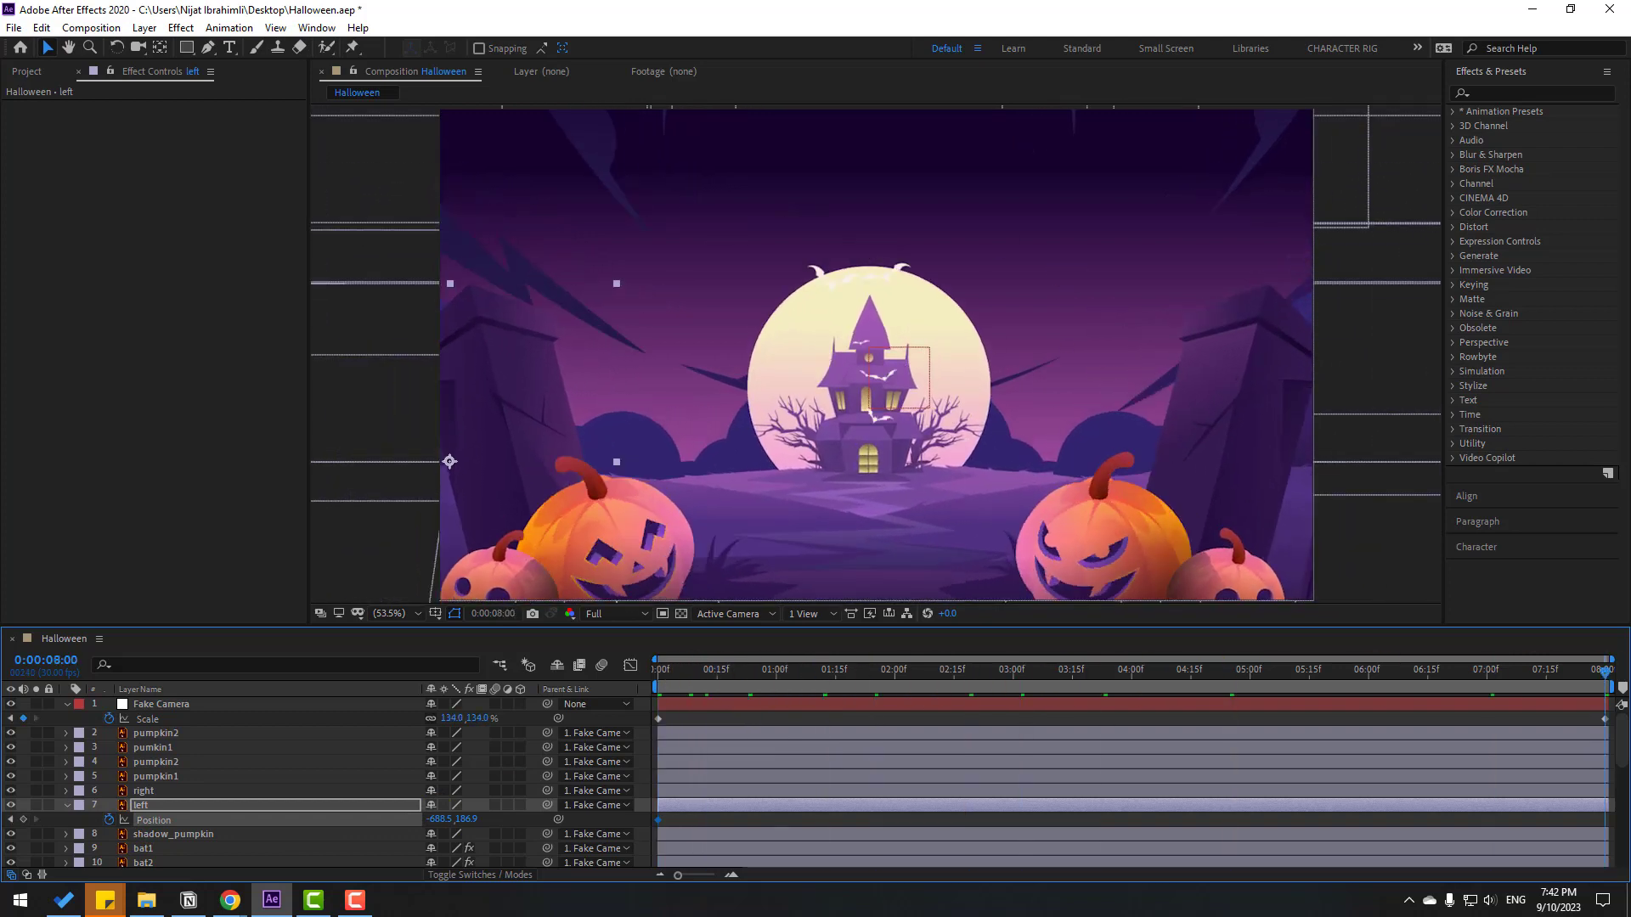
drag(433, 819, 344, 823)
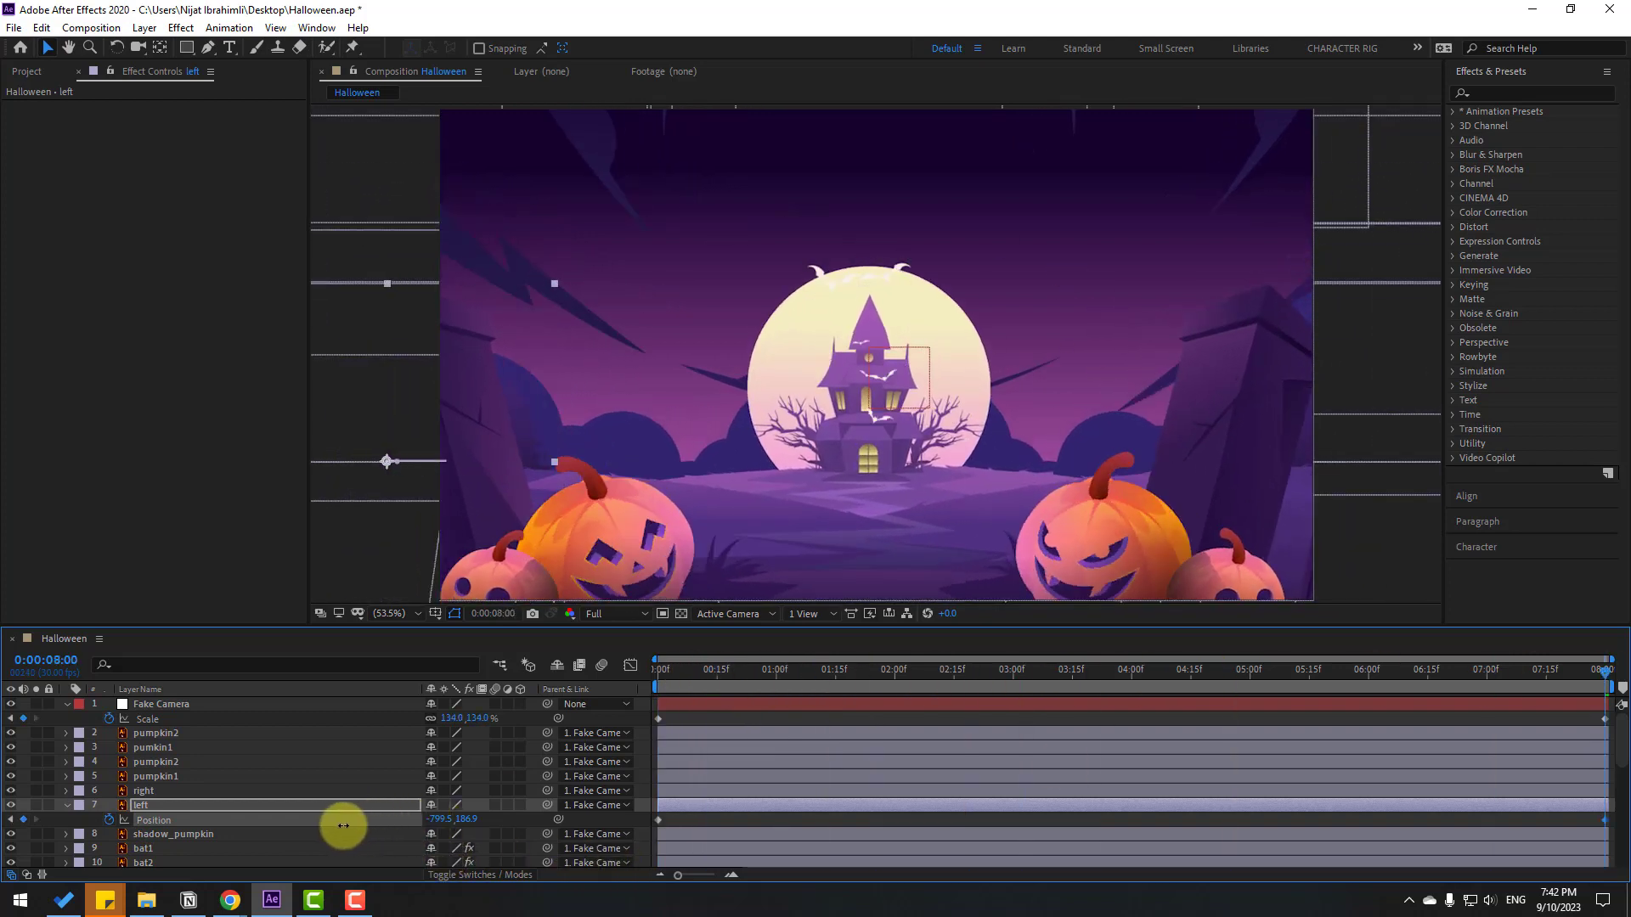
click(712, 818)
key(space)
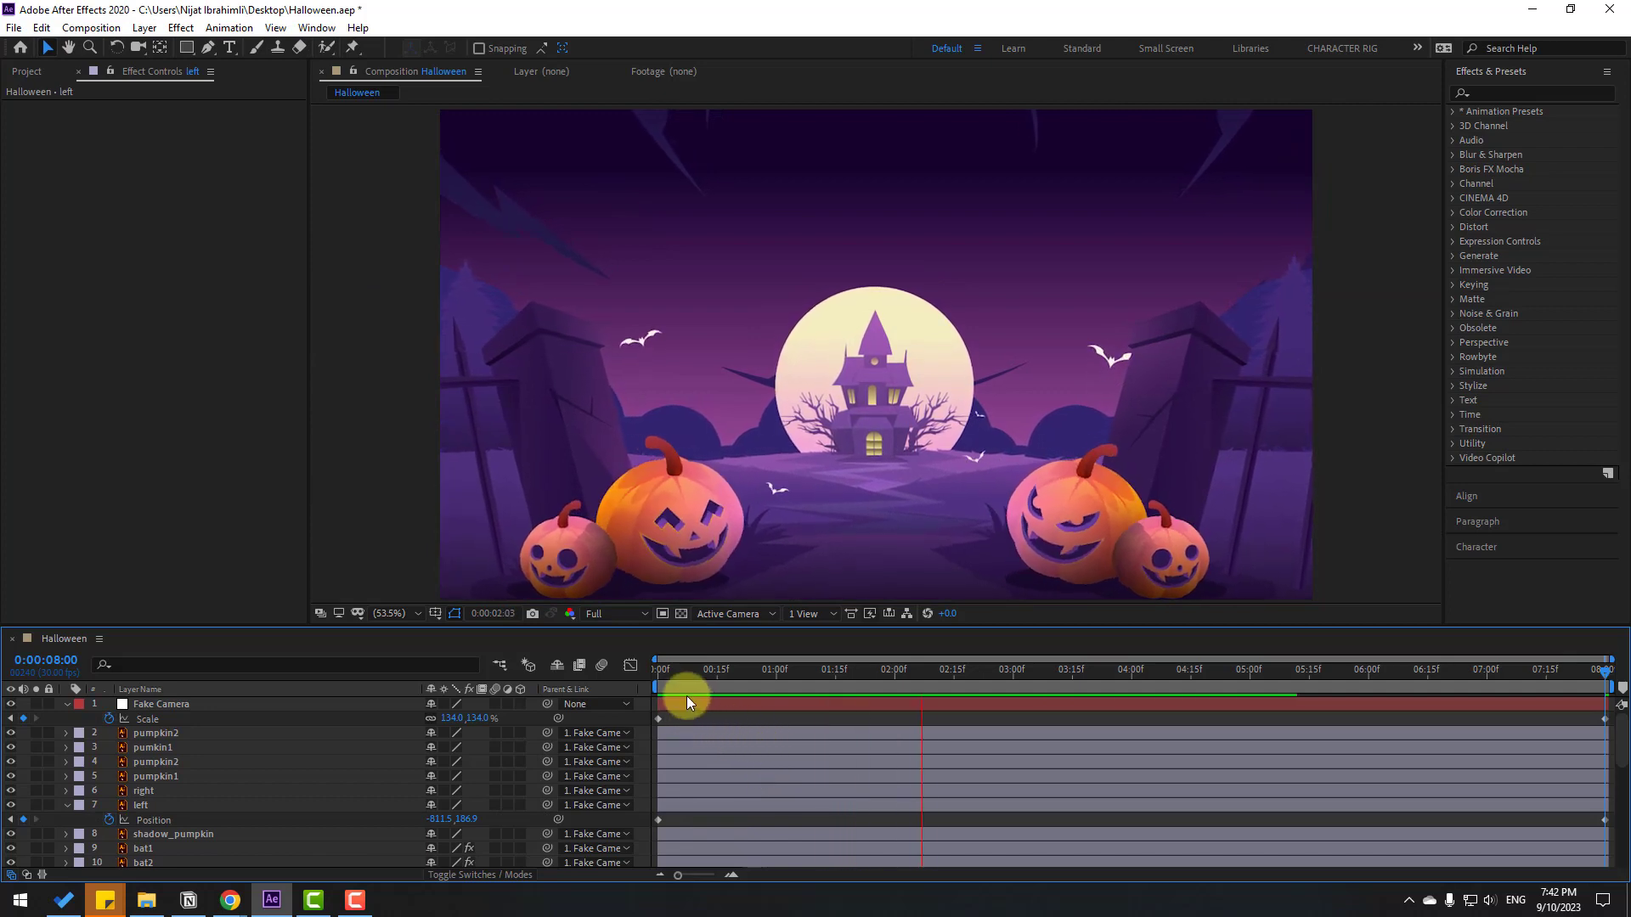
key(space)
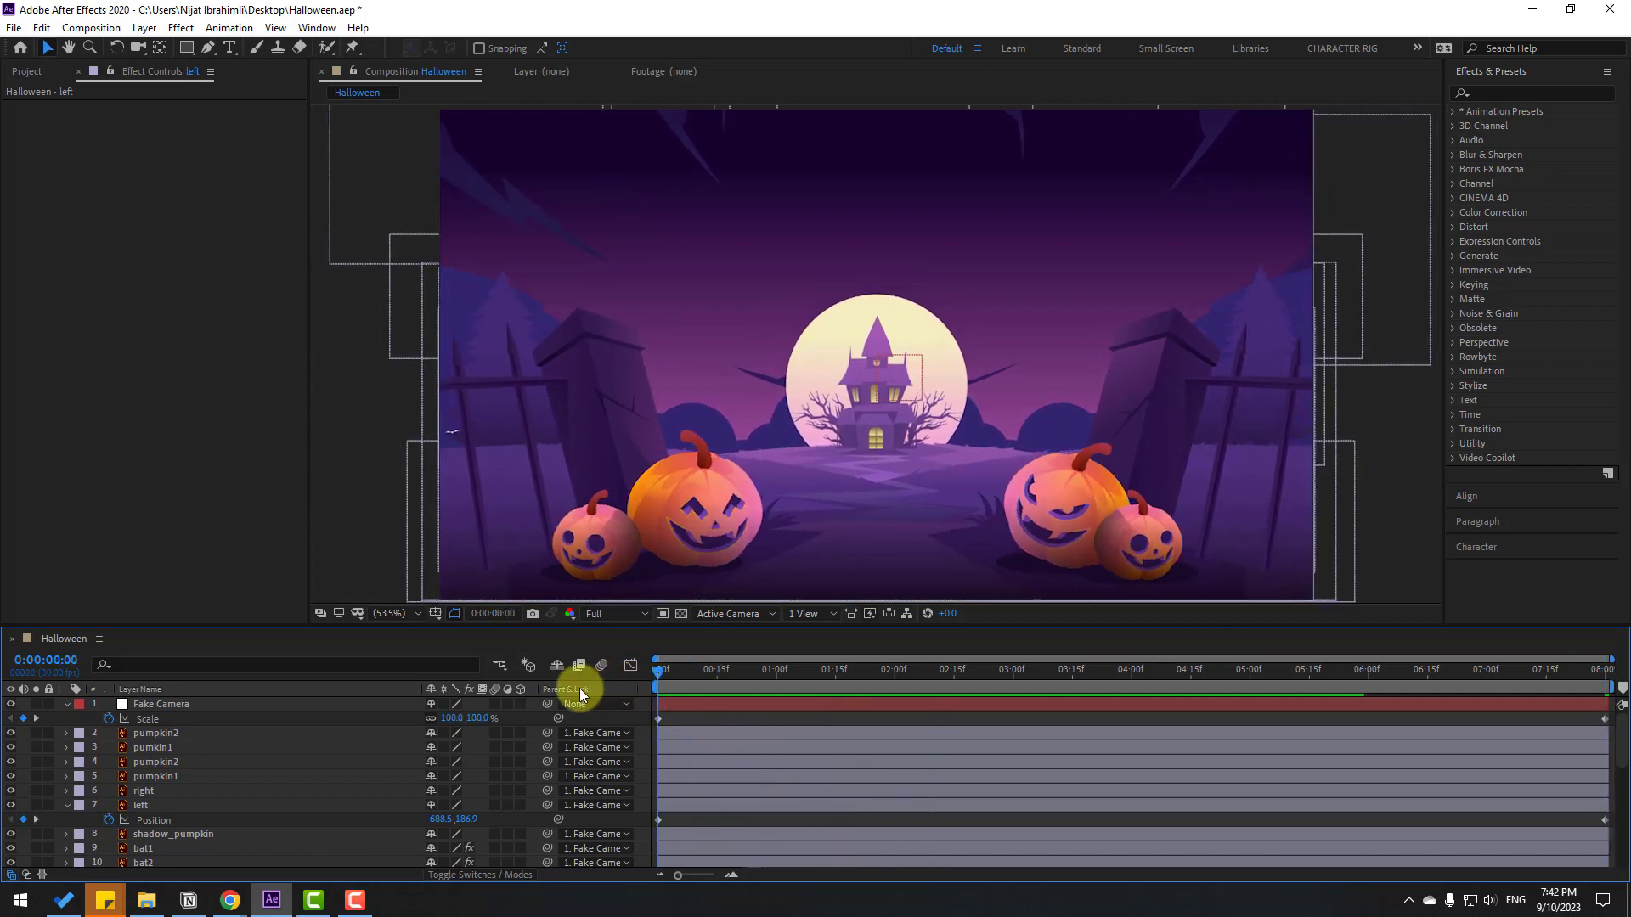
Keyframe the right gate layer's Position at 0:00:00:00 and move it out and down to 768.3, 262.9 at 0:00:08:00
click(144, 793)
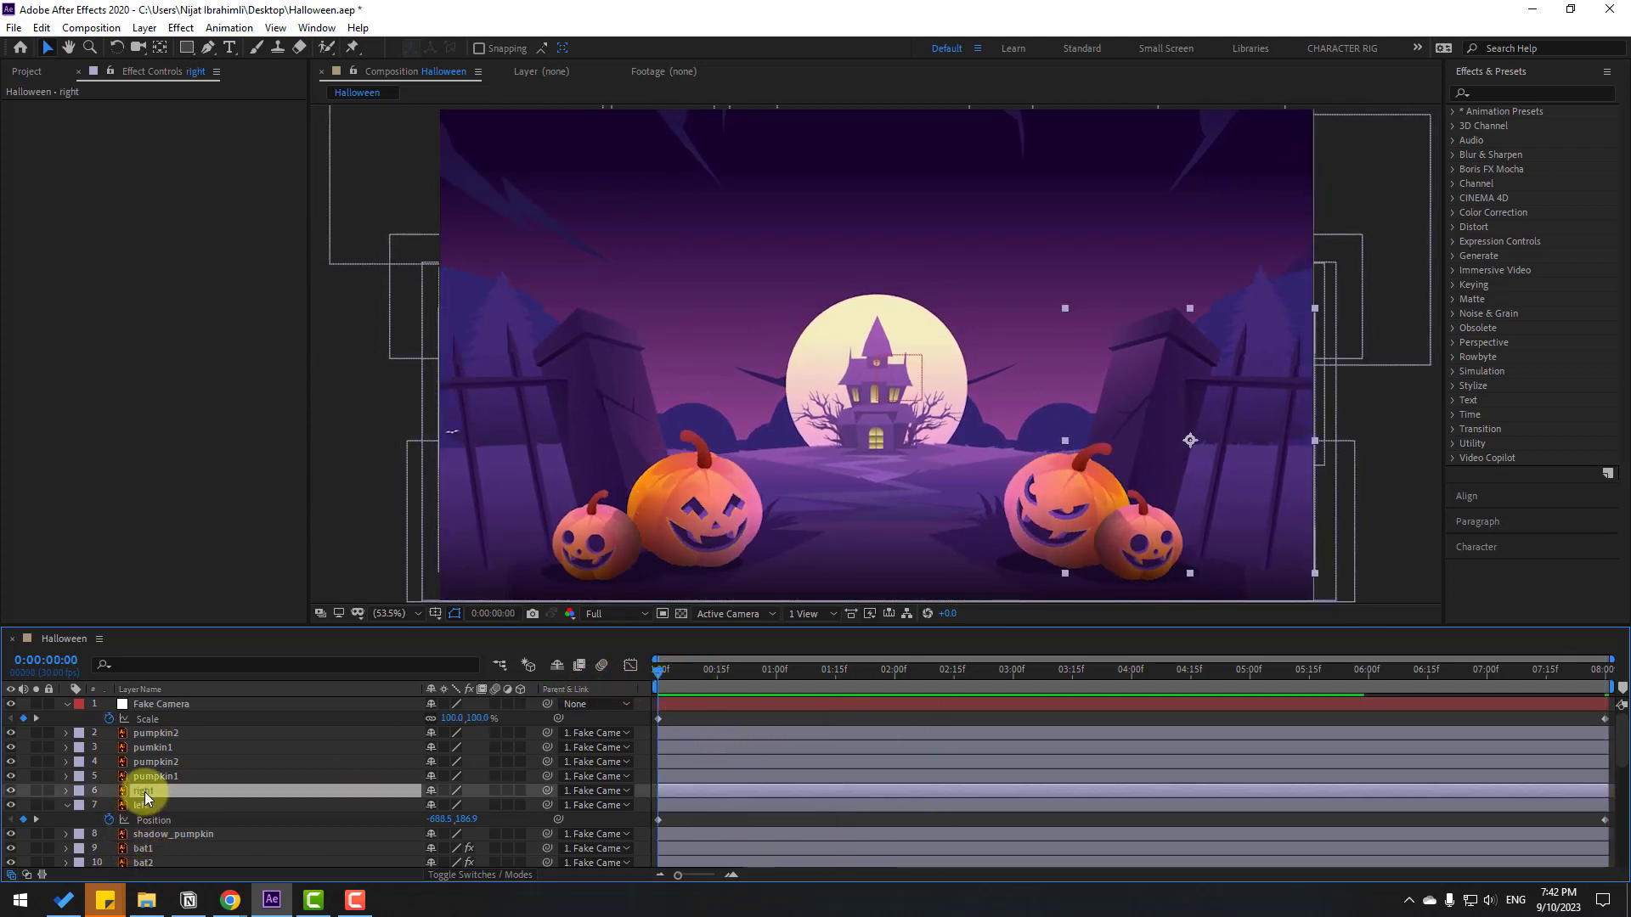
key(p)
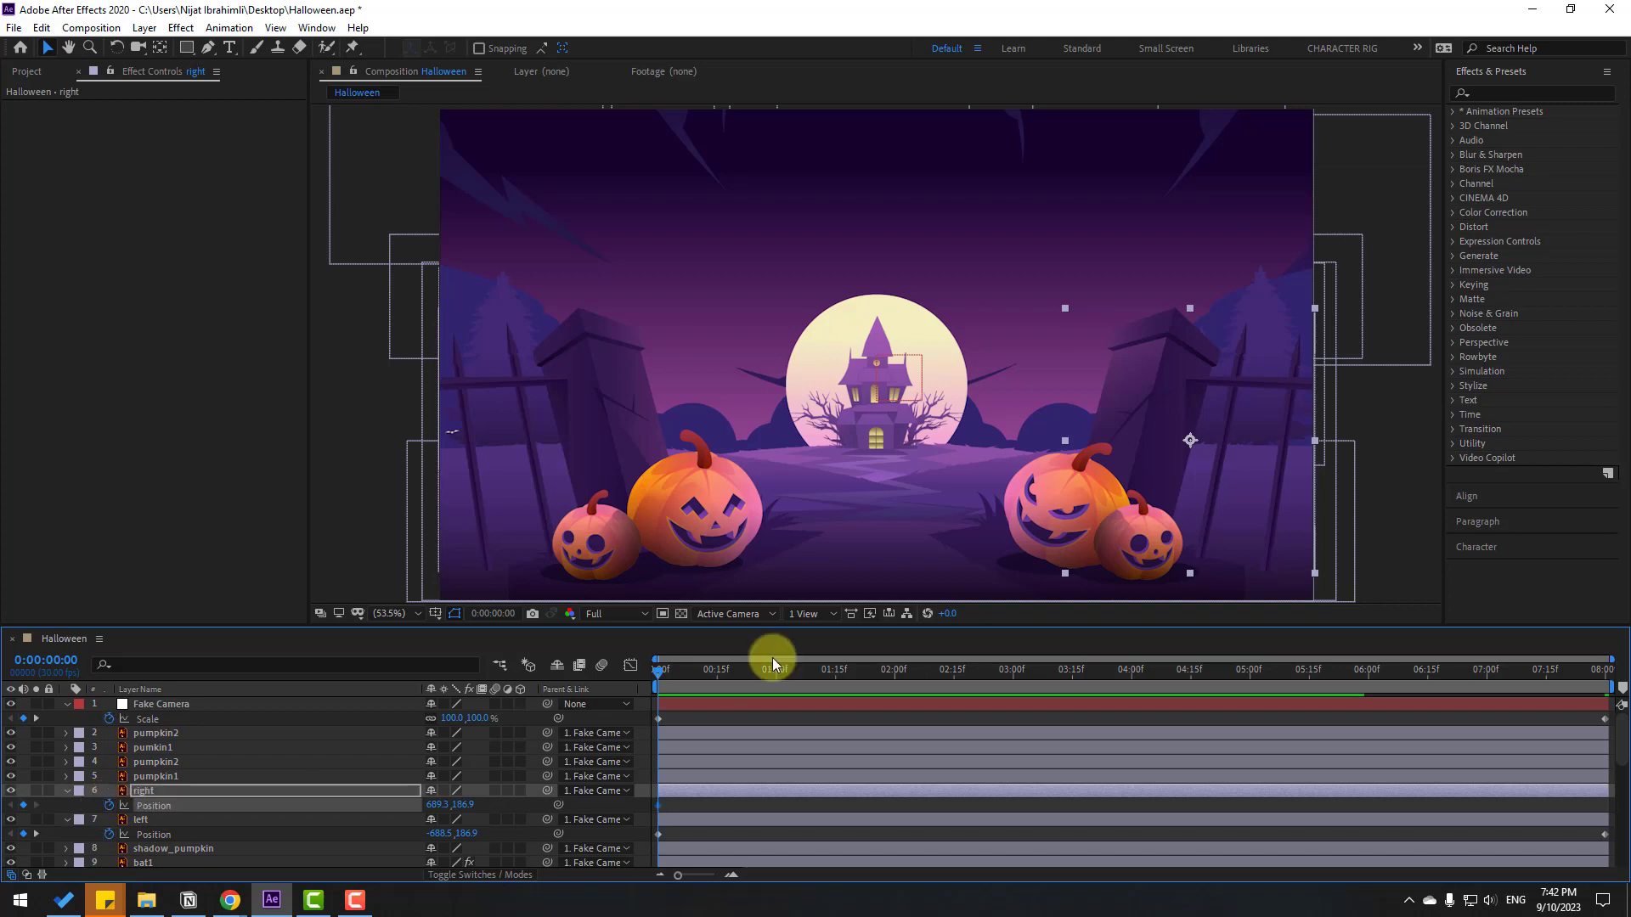
drag(670, 676, 1606, 670)
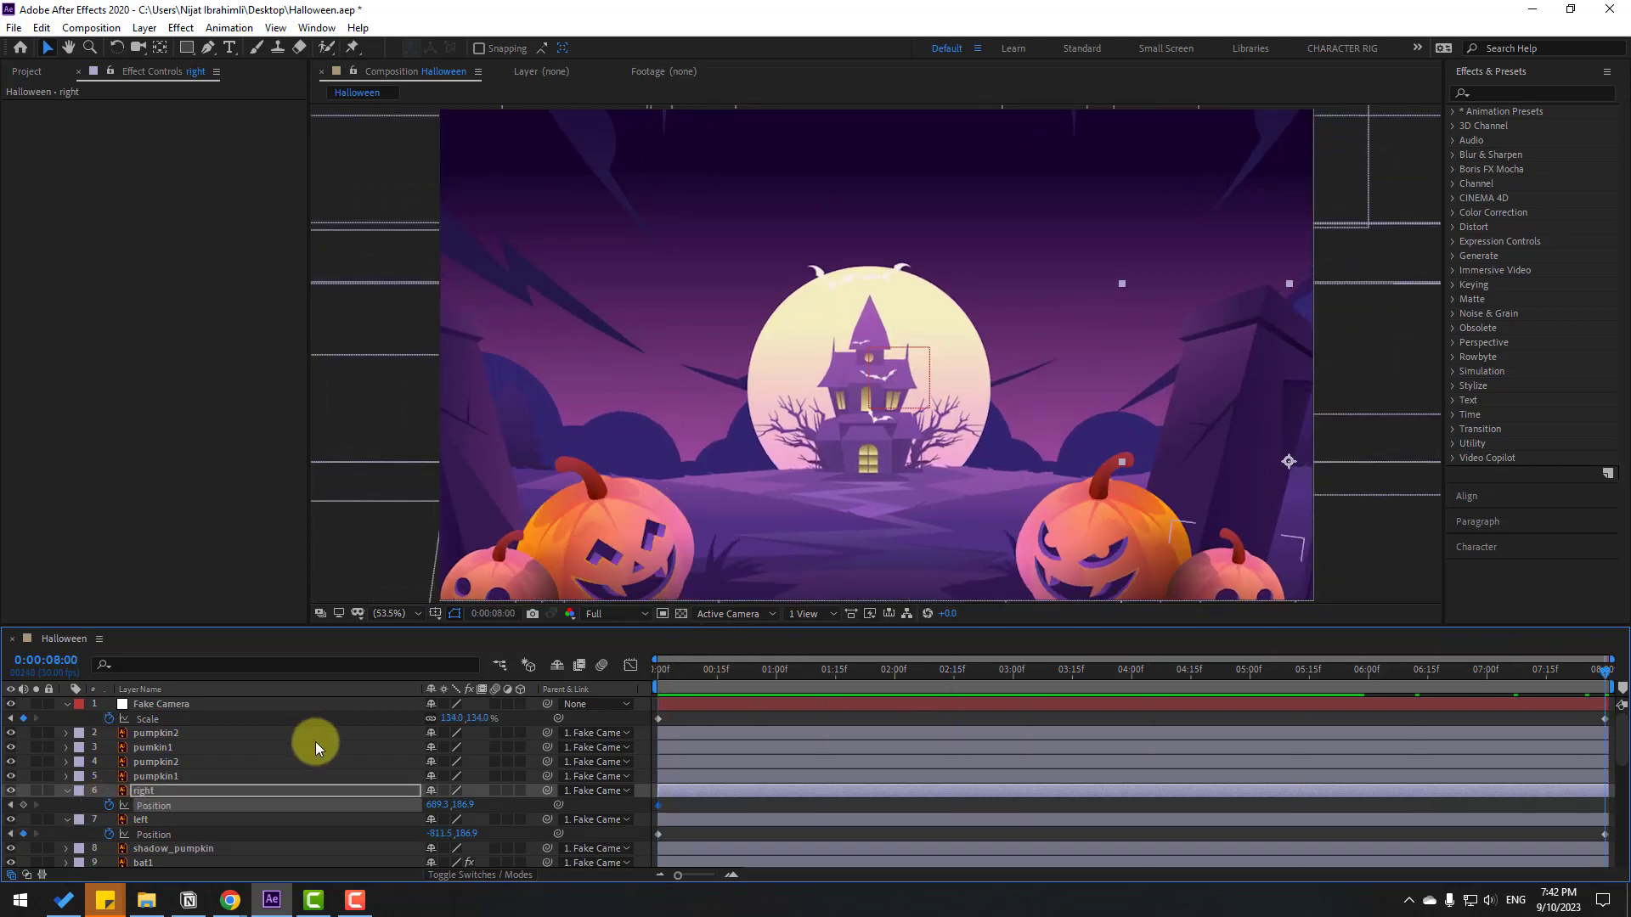
drag(435, 814, 542, 782)
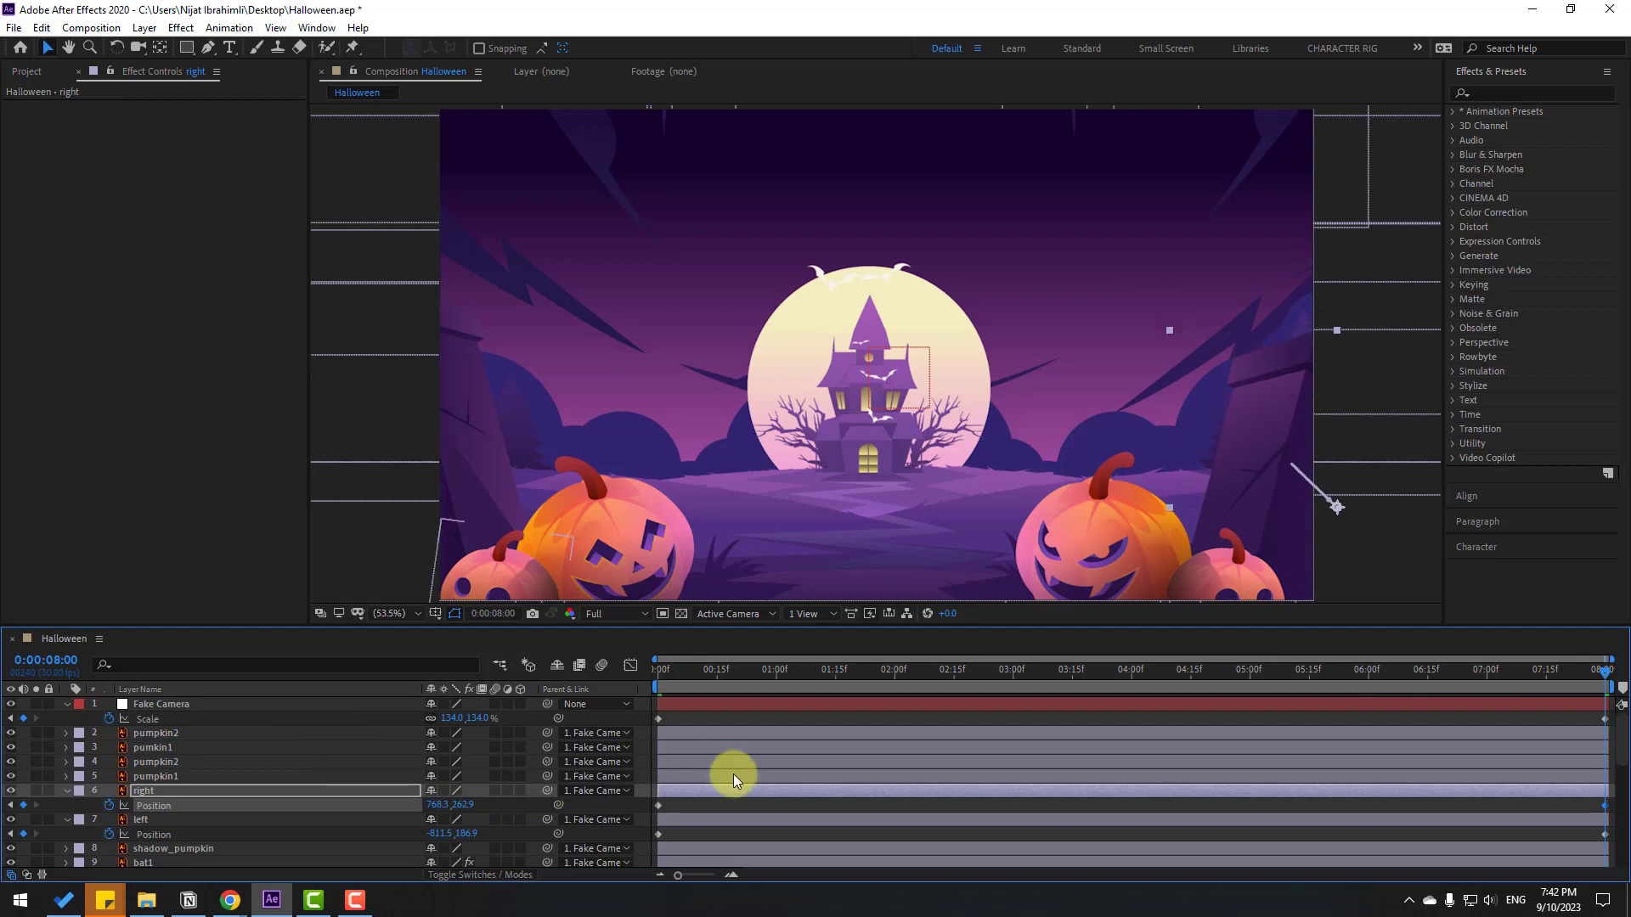
Lower the left gate layer to -811.5, 257.9 at 0:00:08:00 and preview the animation
click(139, 822)
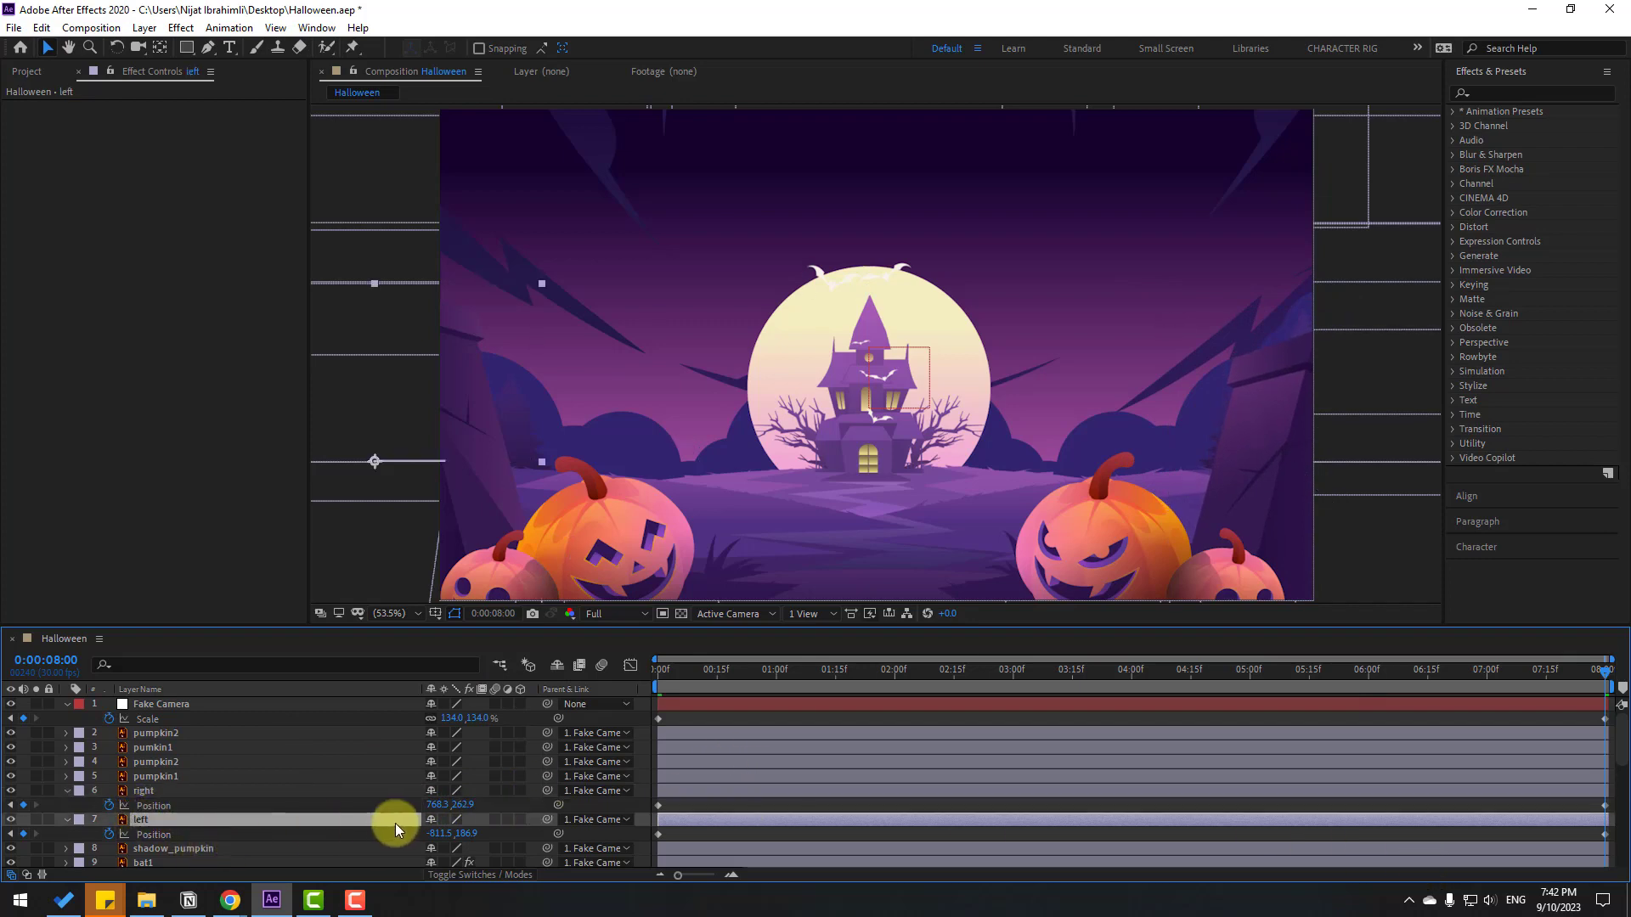
drag(466, 834, 540, 828)
click(672, 805)
key(space)
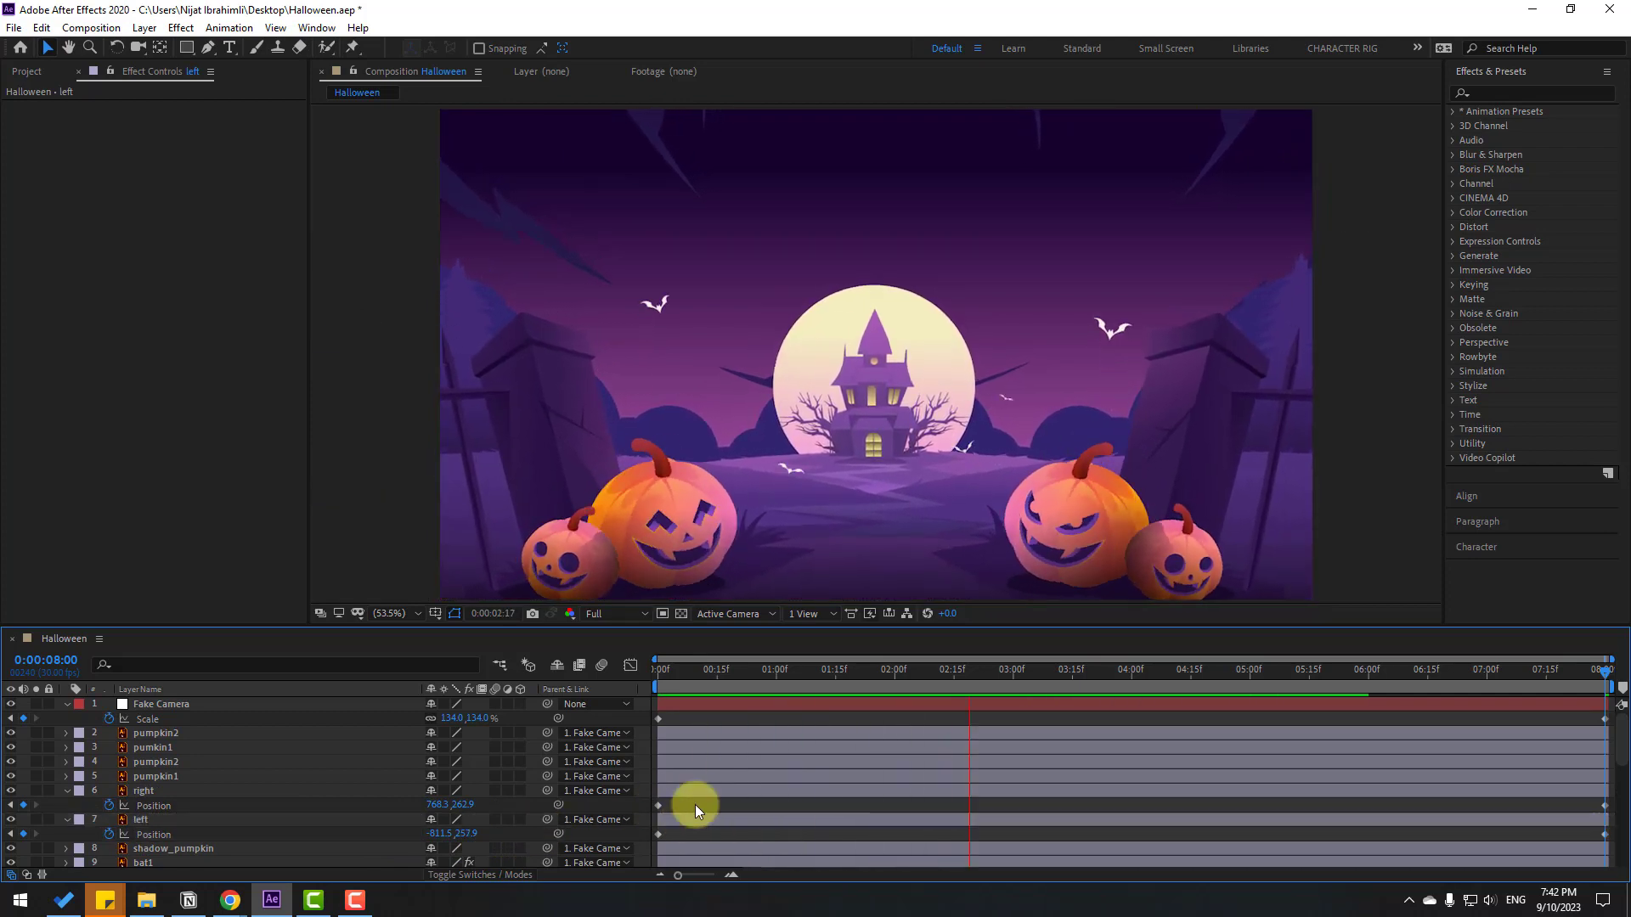
key(space)
Check the ground layer by briefly soloing it, keyframe its Position at 0:00:00:00, raise it to 0.0, 304.2 at 0:00:08:00, and preview
scroll(223, 762, down, 1)
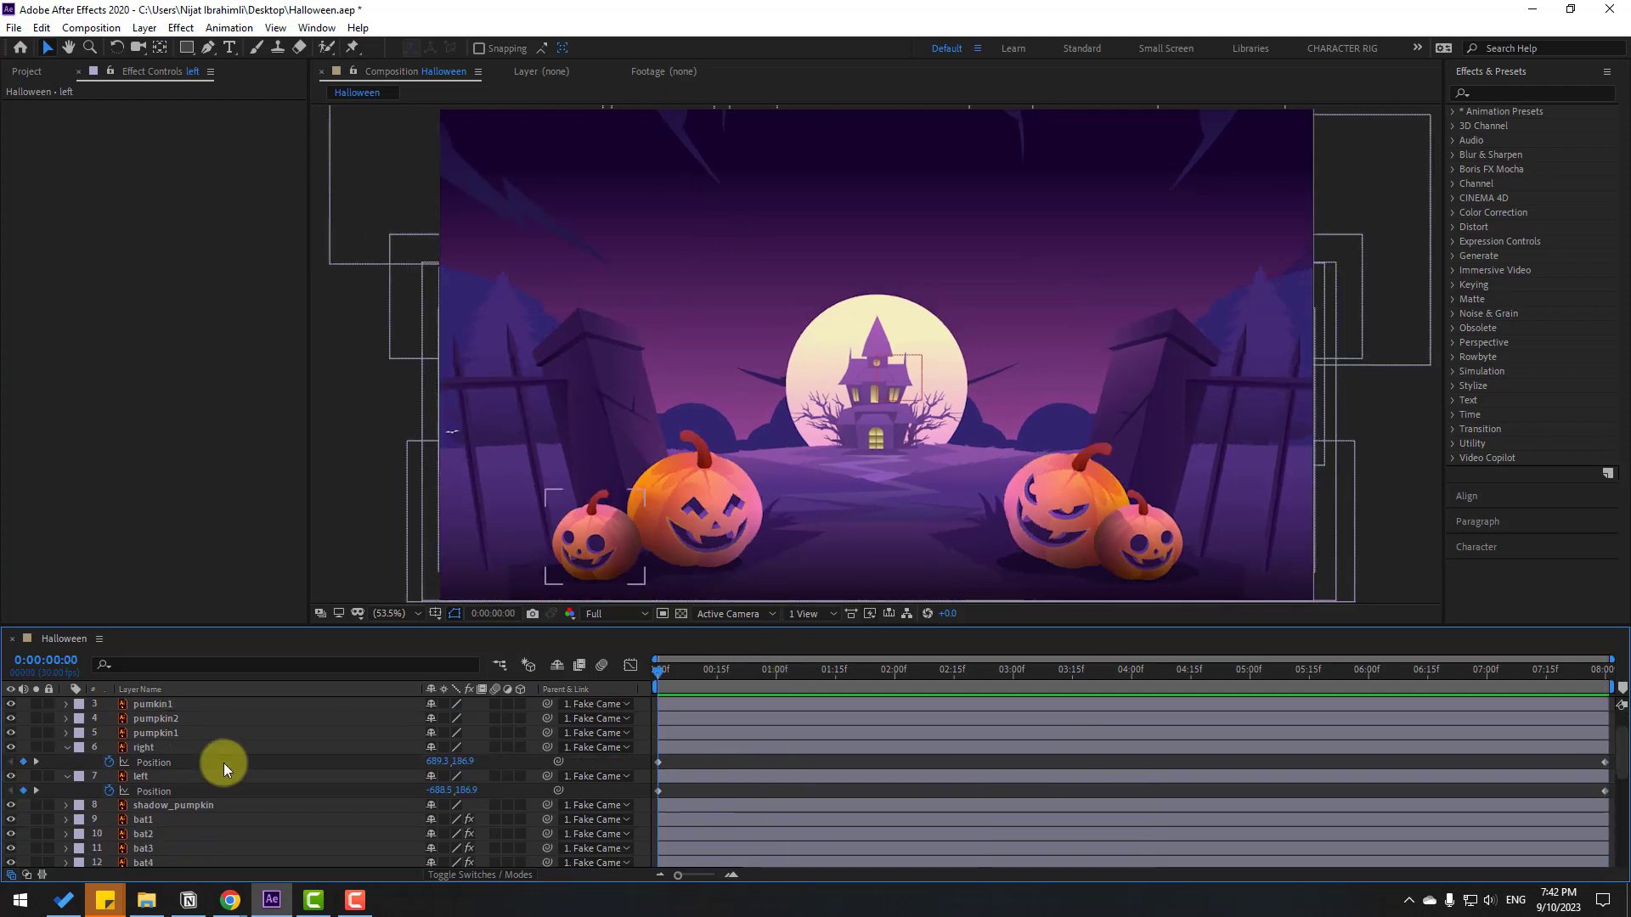
scroll(193, 828, down, 3)
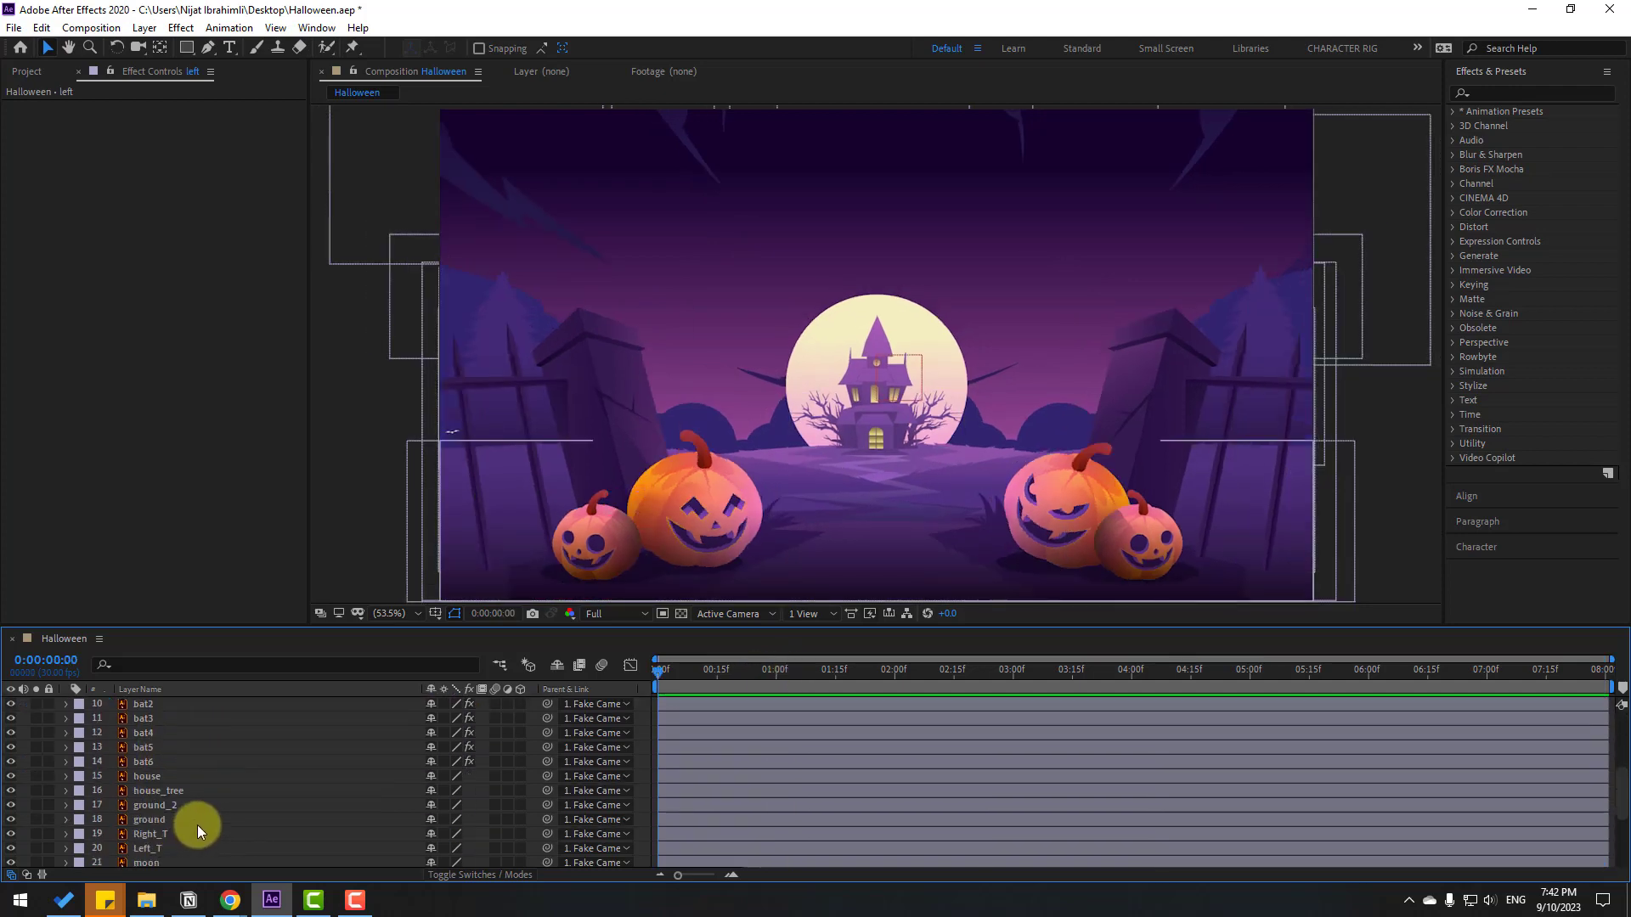
click(148, 820)
click(38, 819)
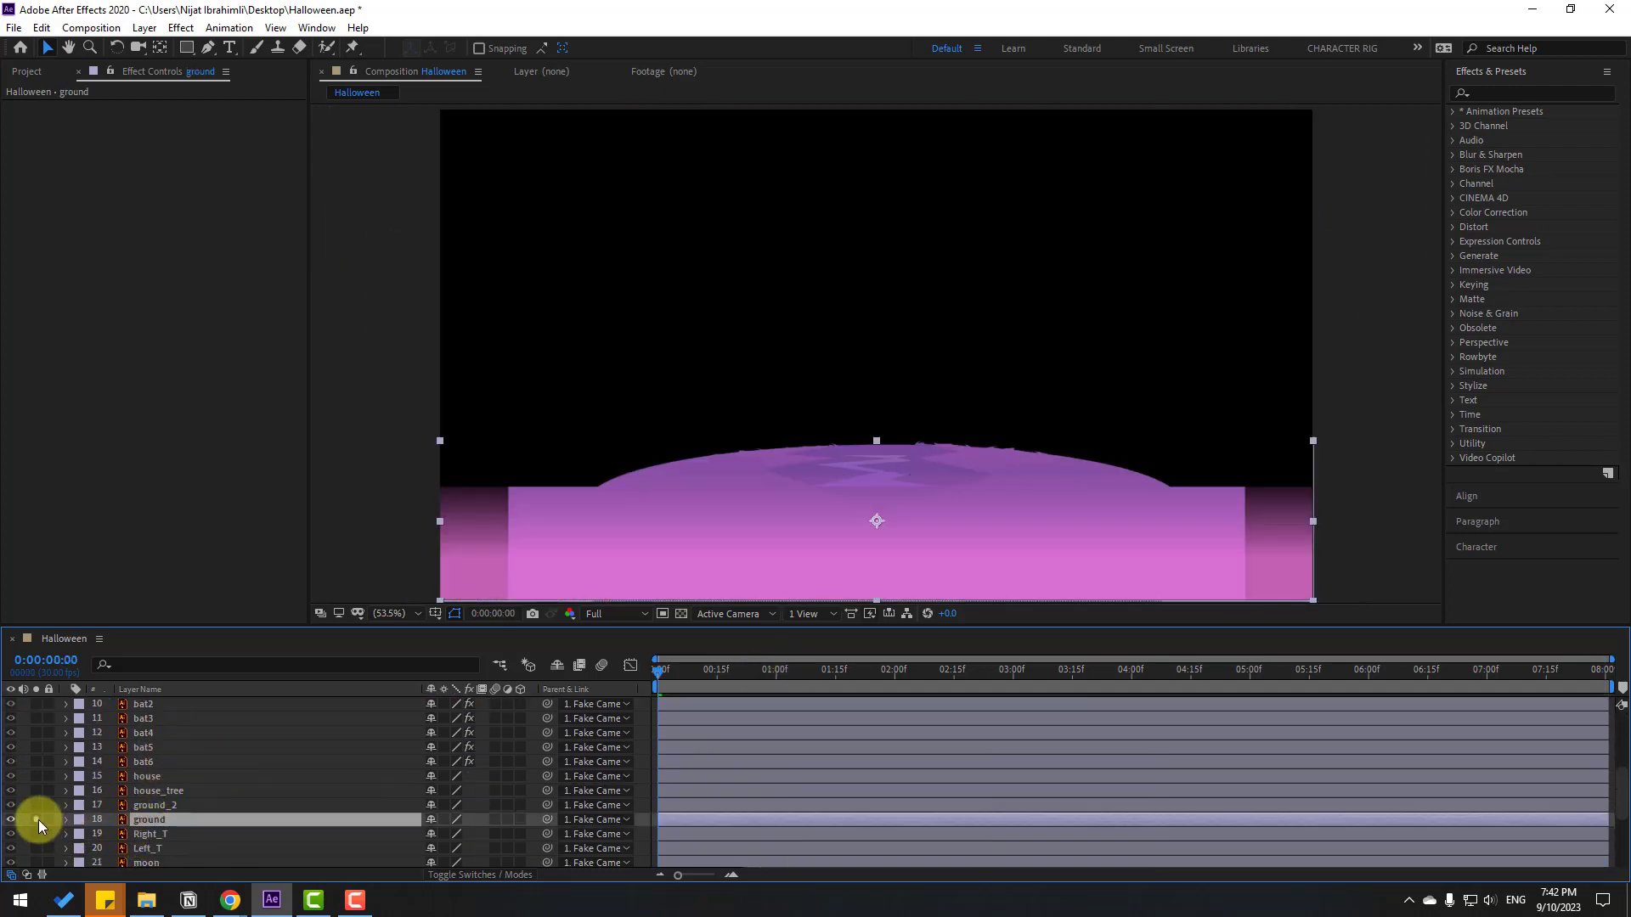
click(39, 819)
key(p)
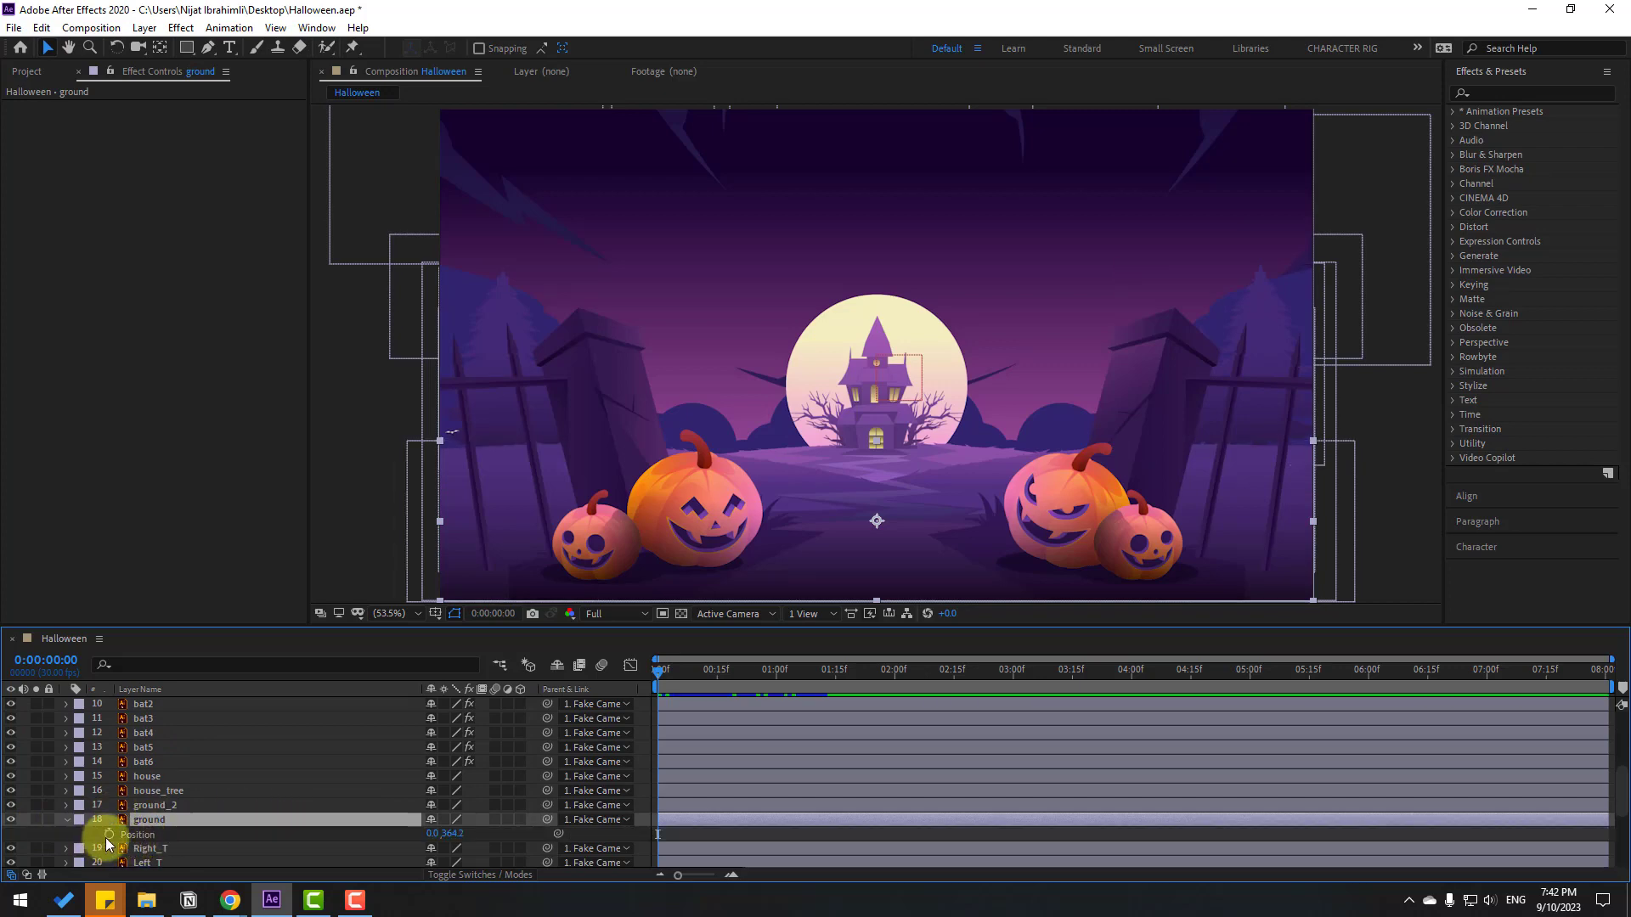
click(107, 835)
drag(677, 673, 1610, 675)
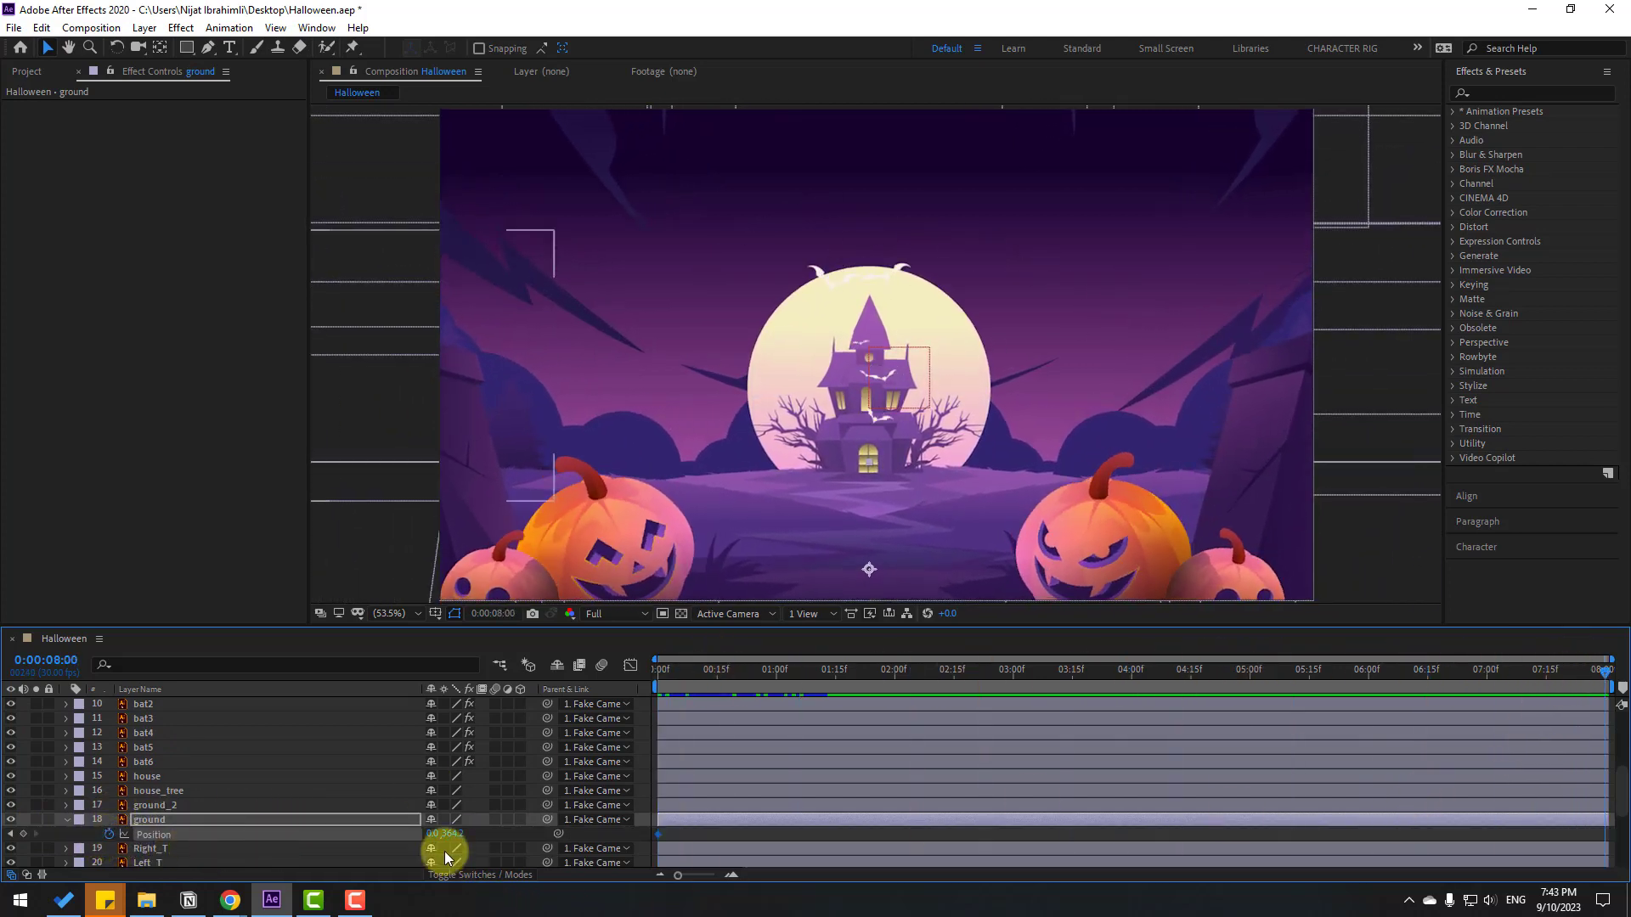
drag(459, 835, 408, 830)
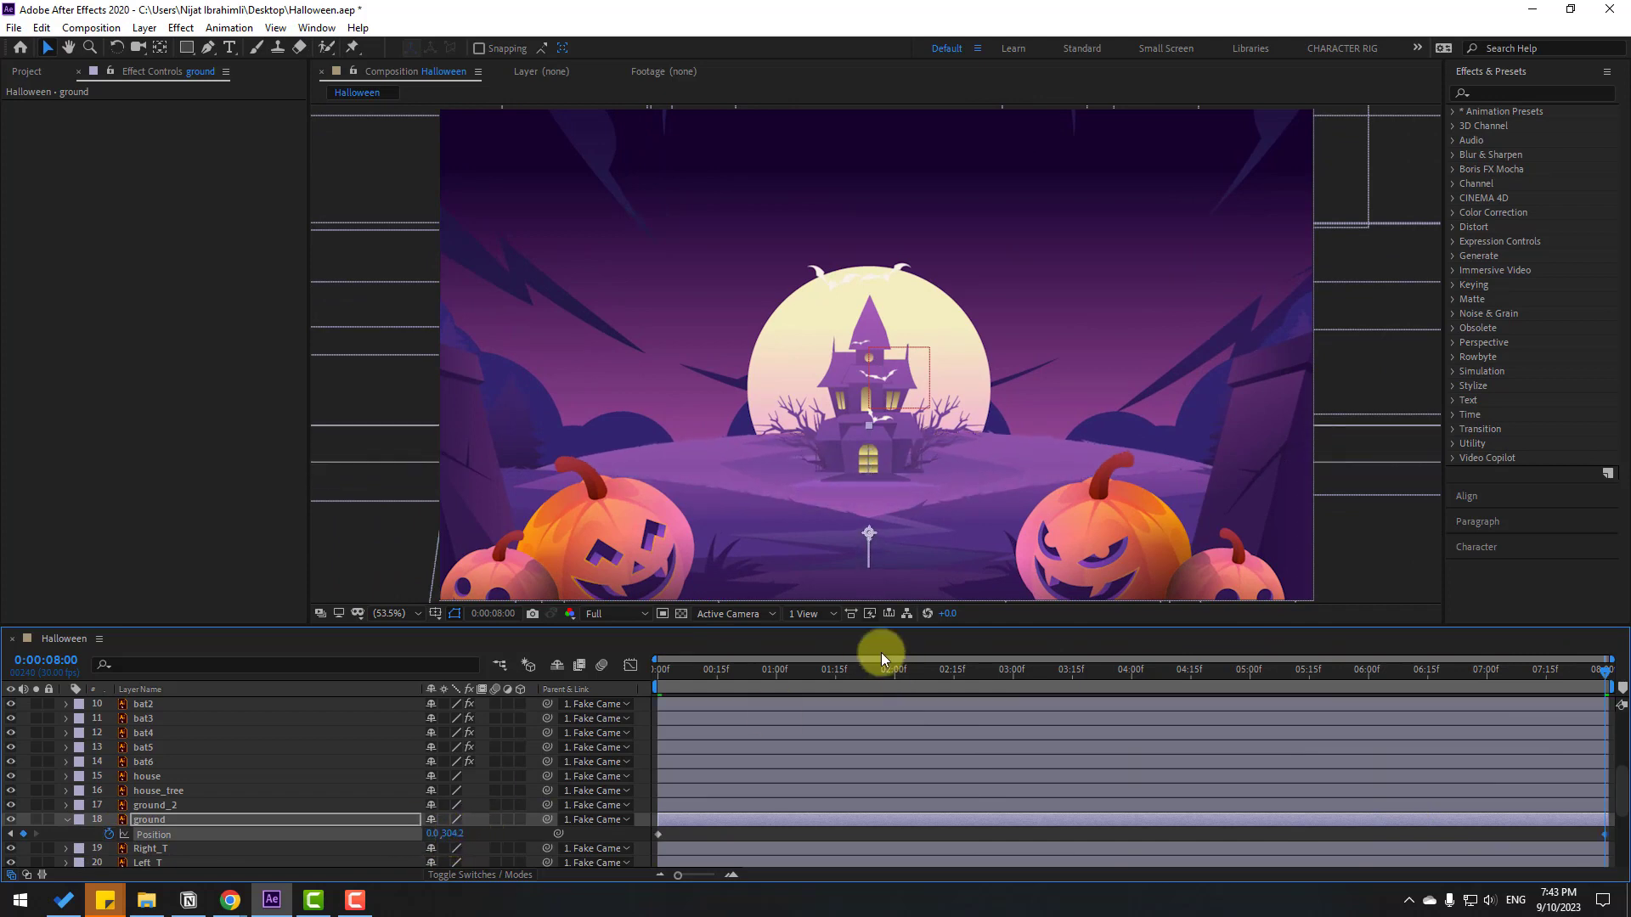
key(space)
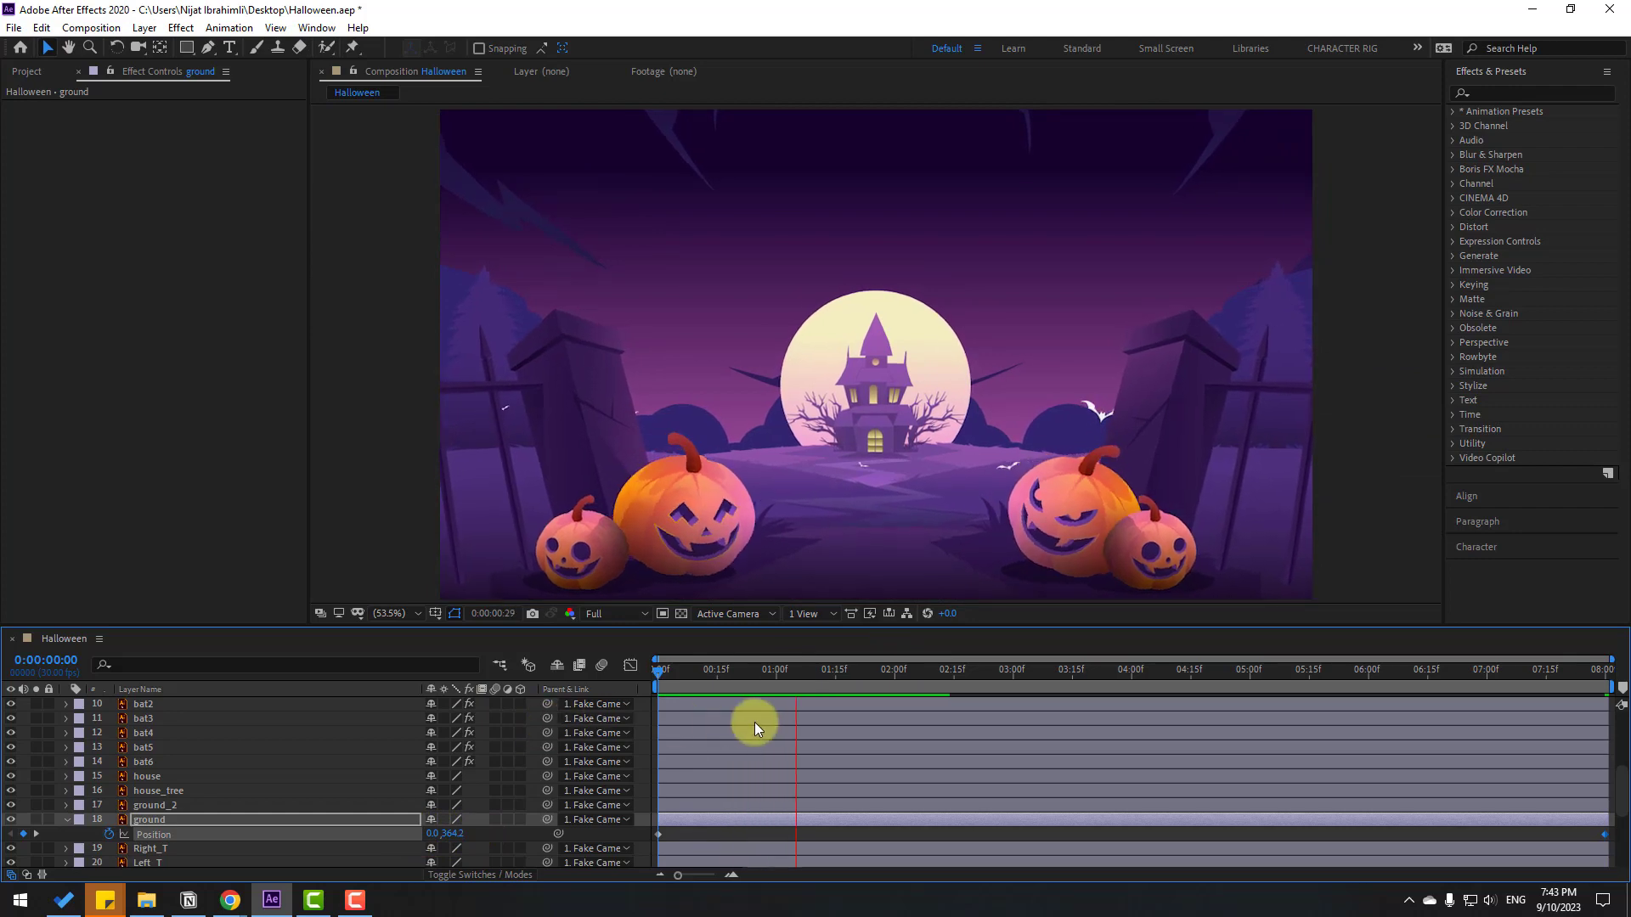
key(space)
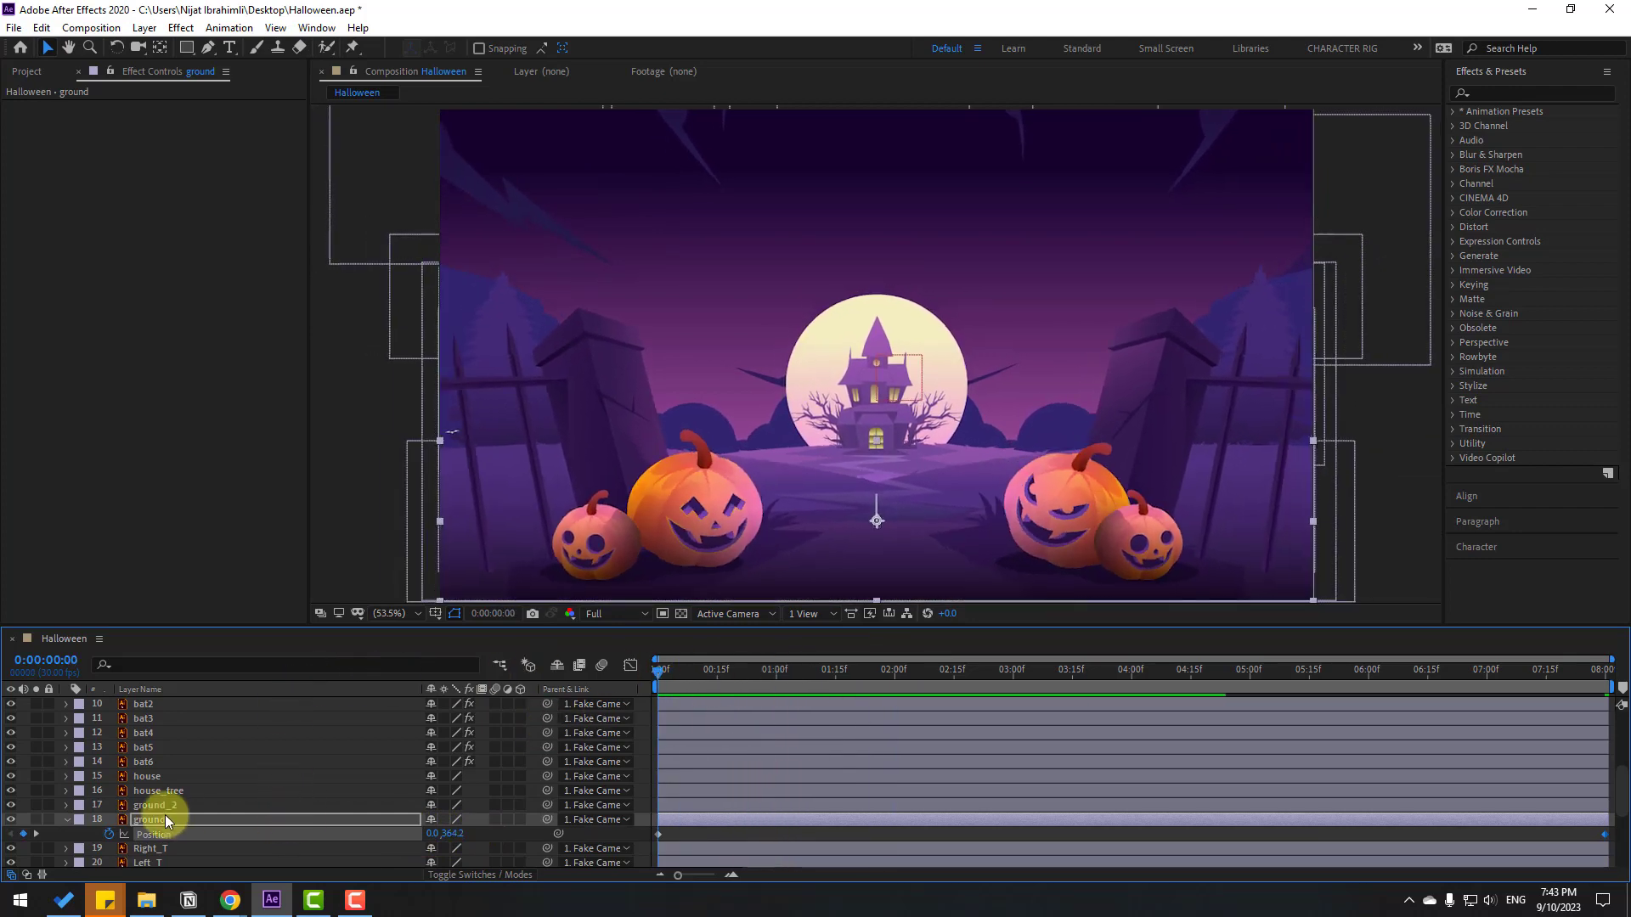
Check the ground_2 layer by briefly hiding it, keyframe its Position at 0:00:00:00, lower it to 9.5, 407.6 at 0:00:08:00, and preview
click(141, 806)
click(15, 805)
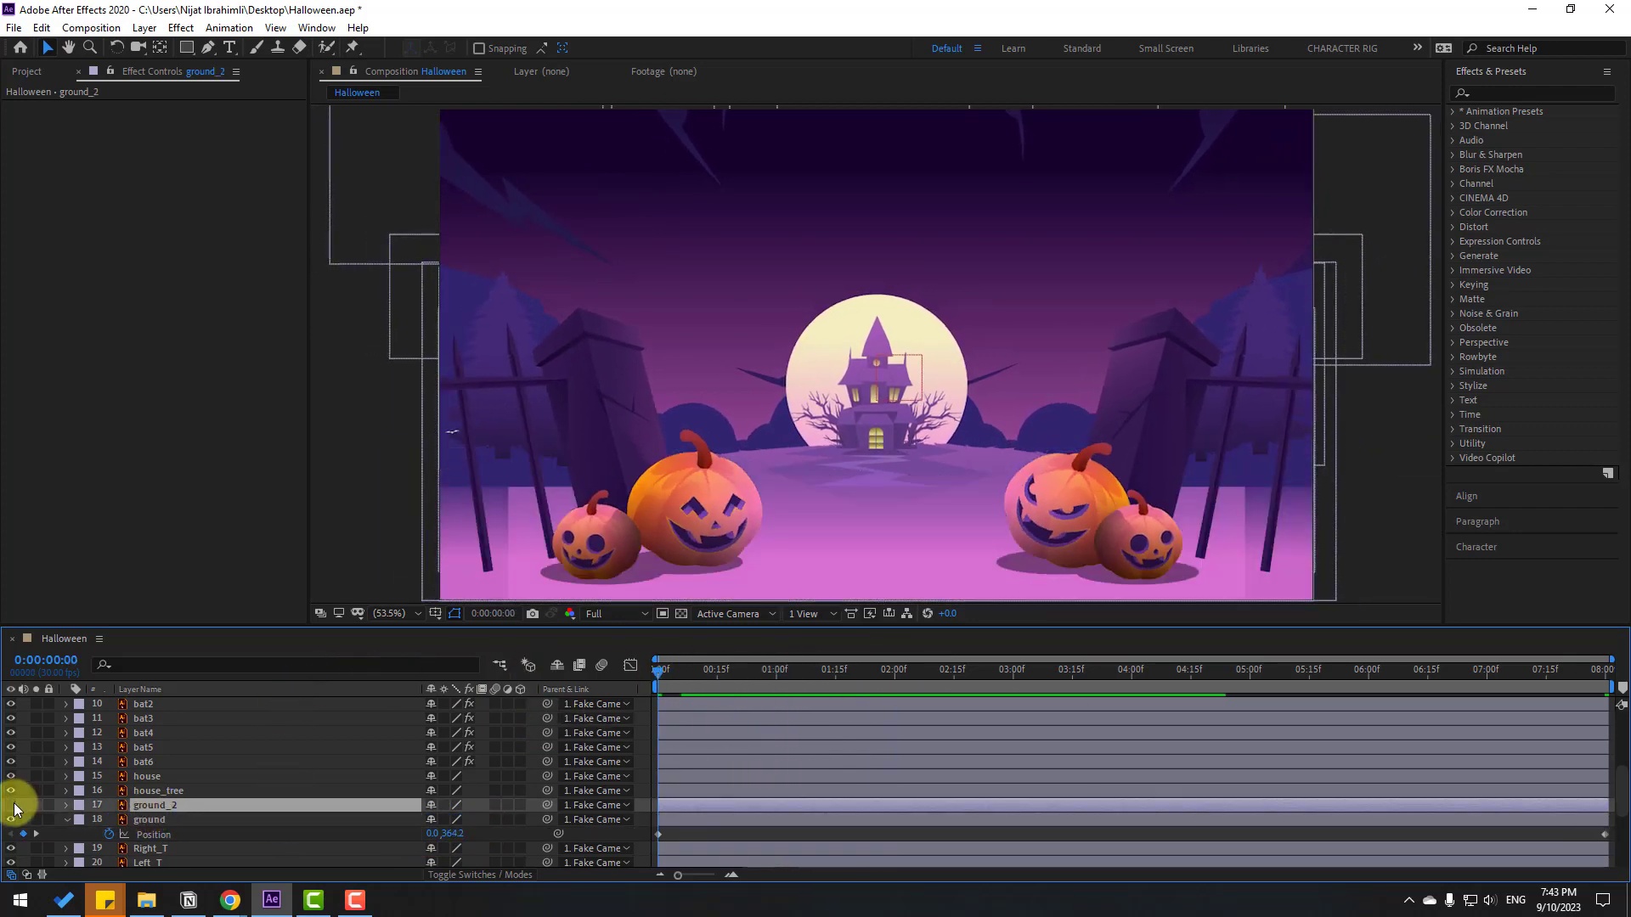
click(15, 805)
key(p)
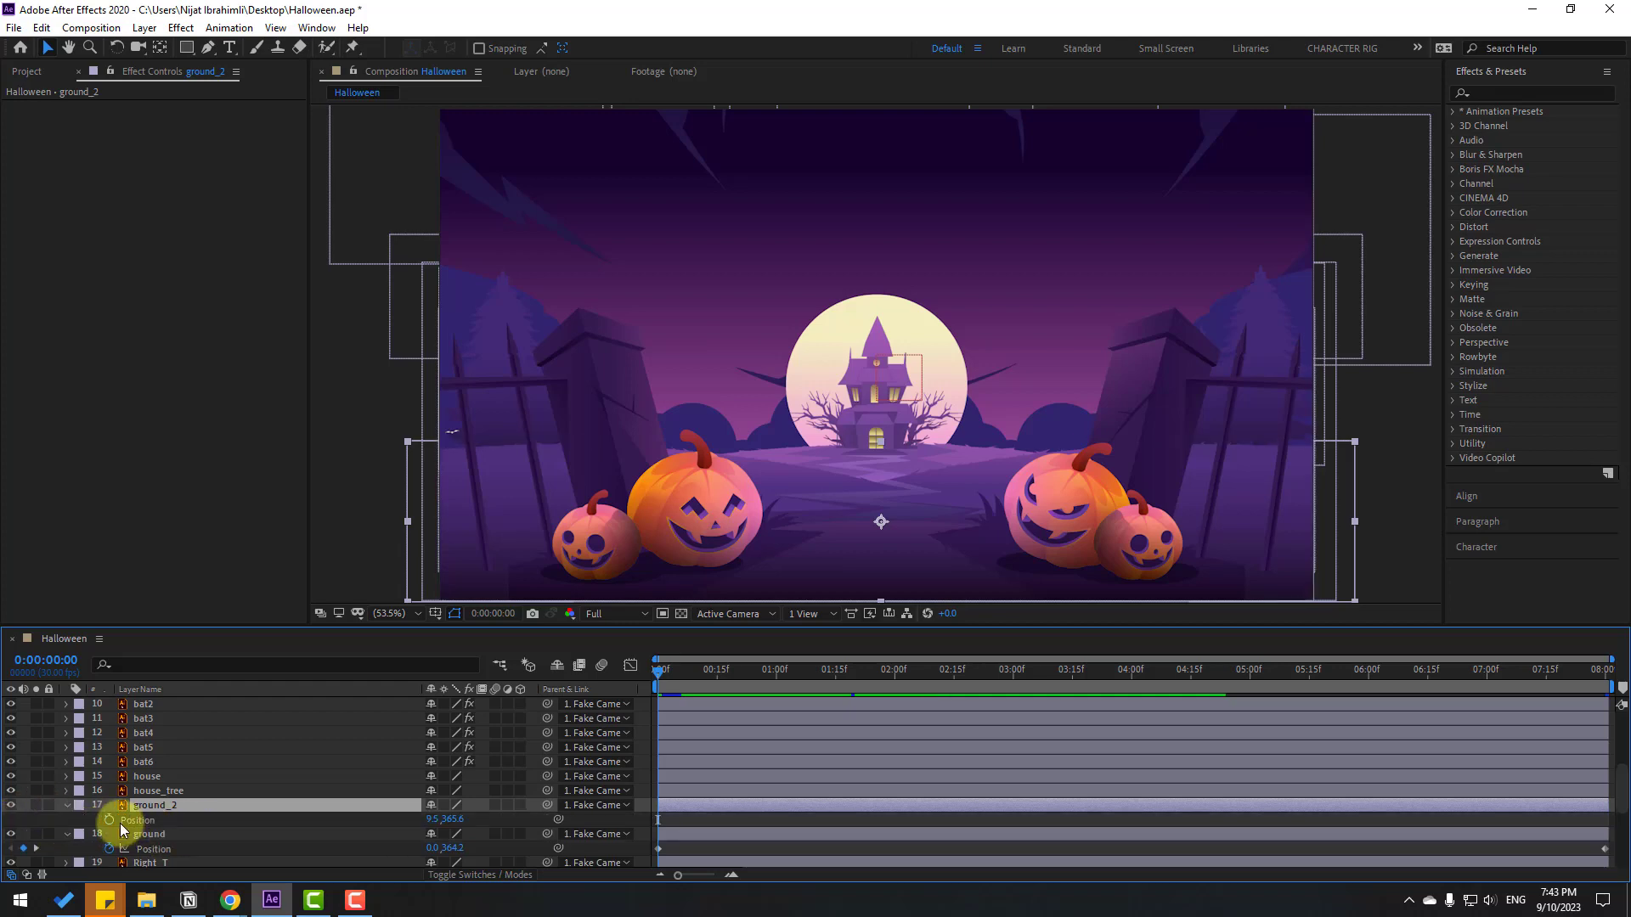
click(1600, 673)
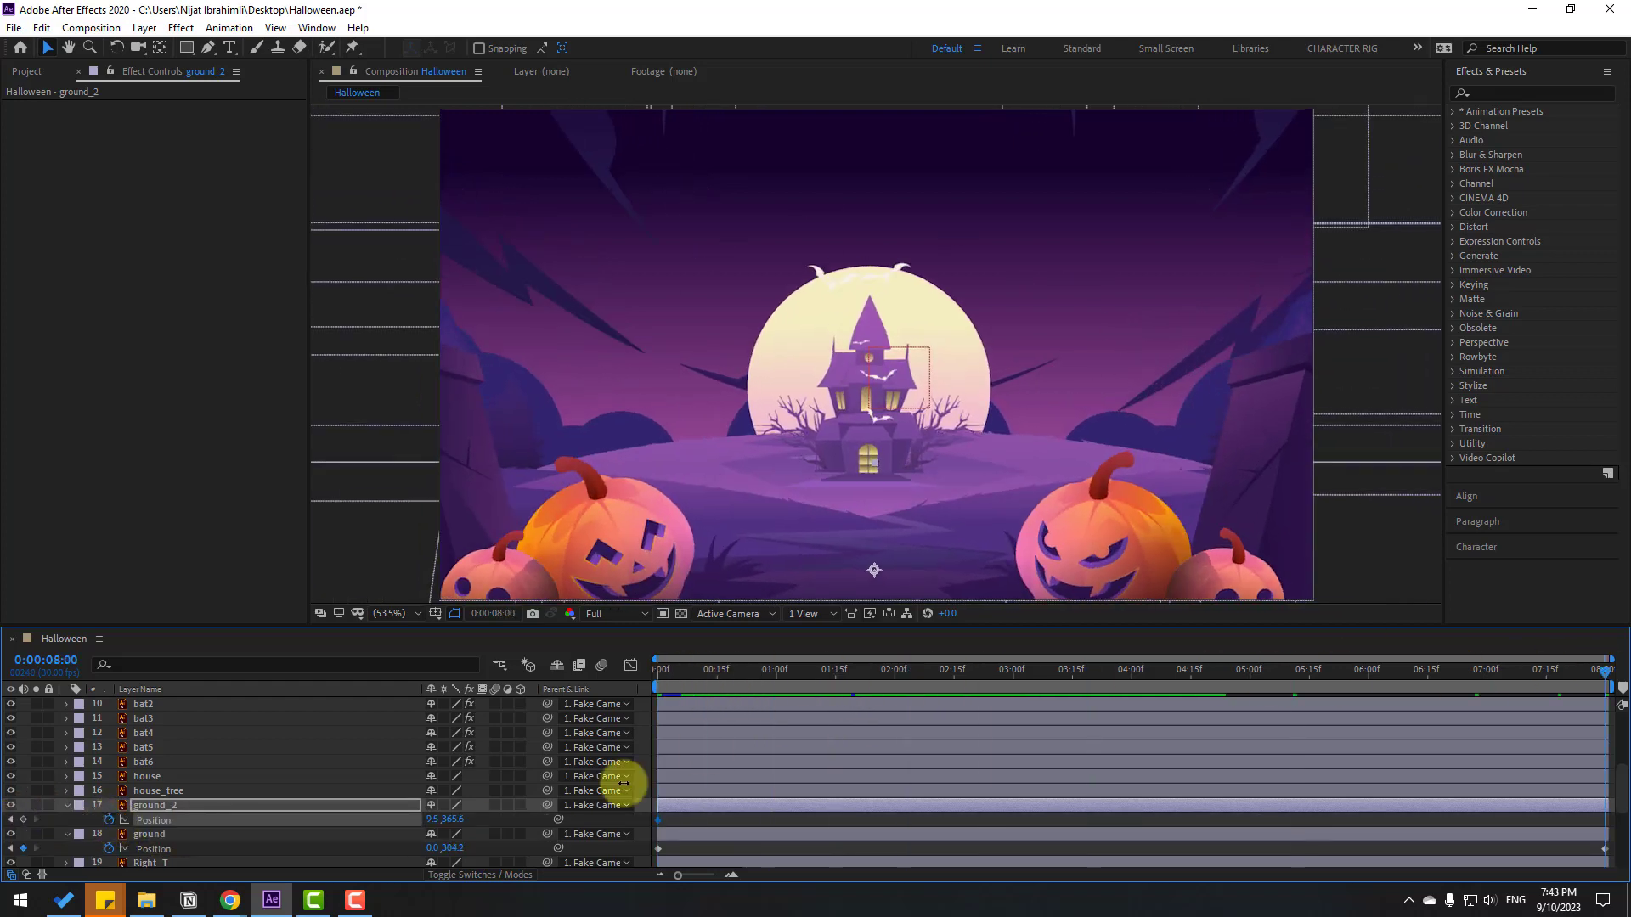
drag(451, 820, 485, 822)
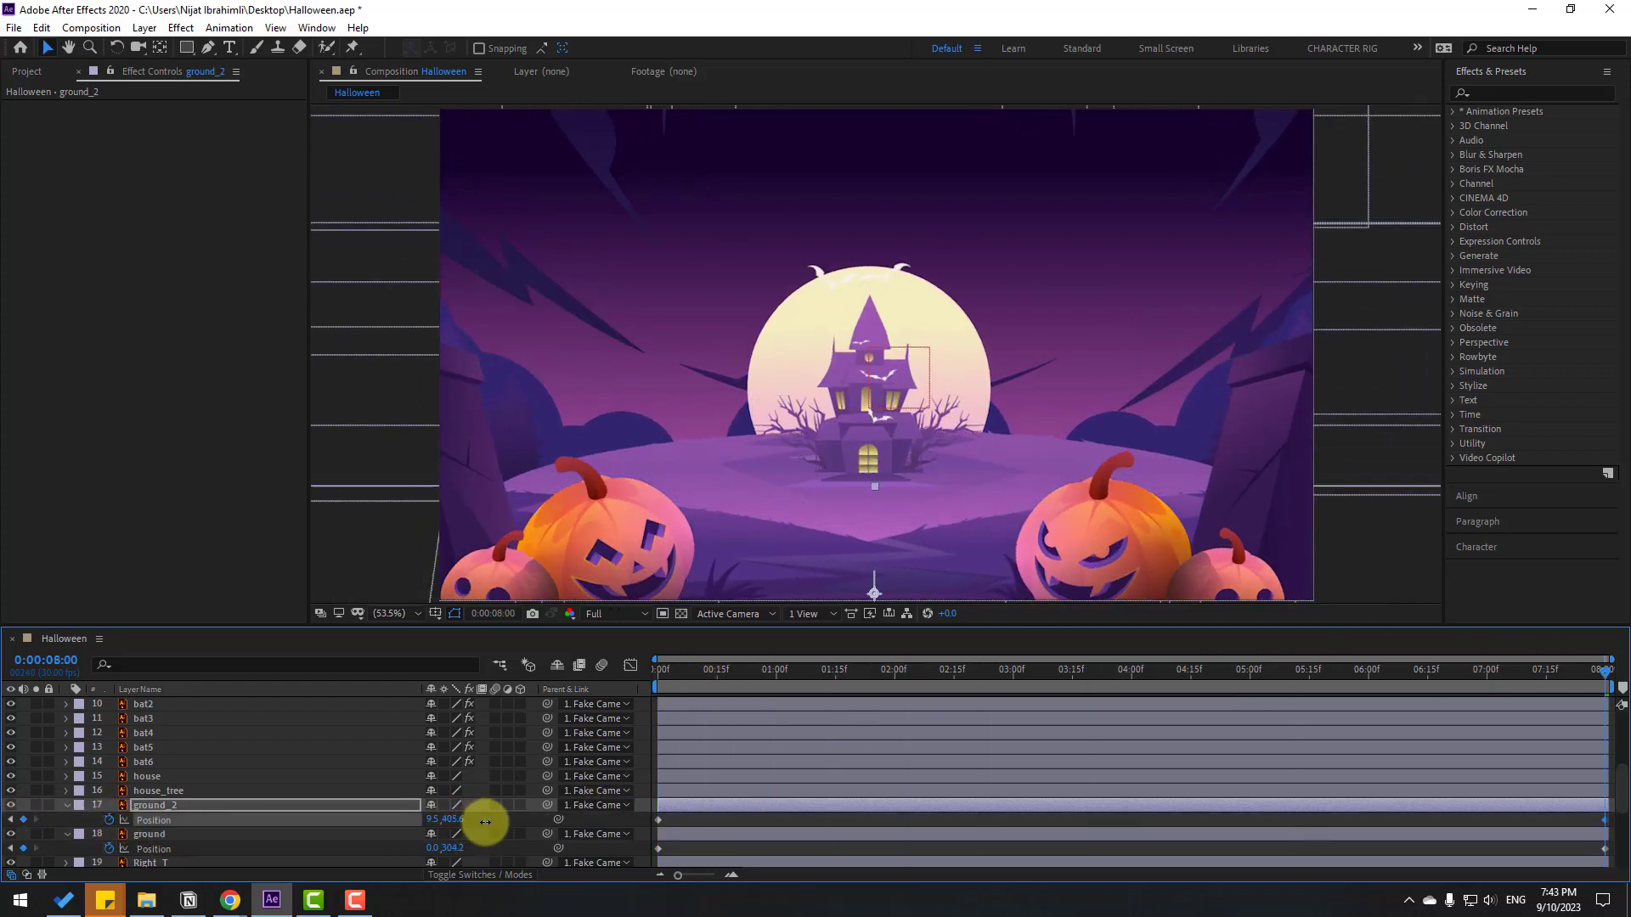
click(746, 817)
key(space)
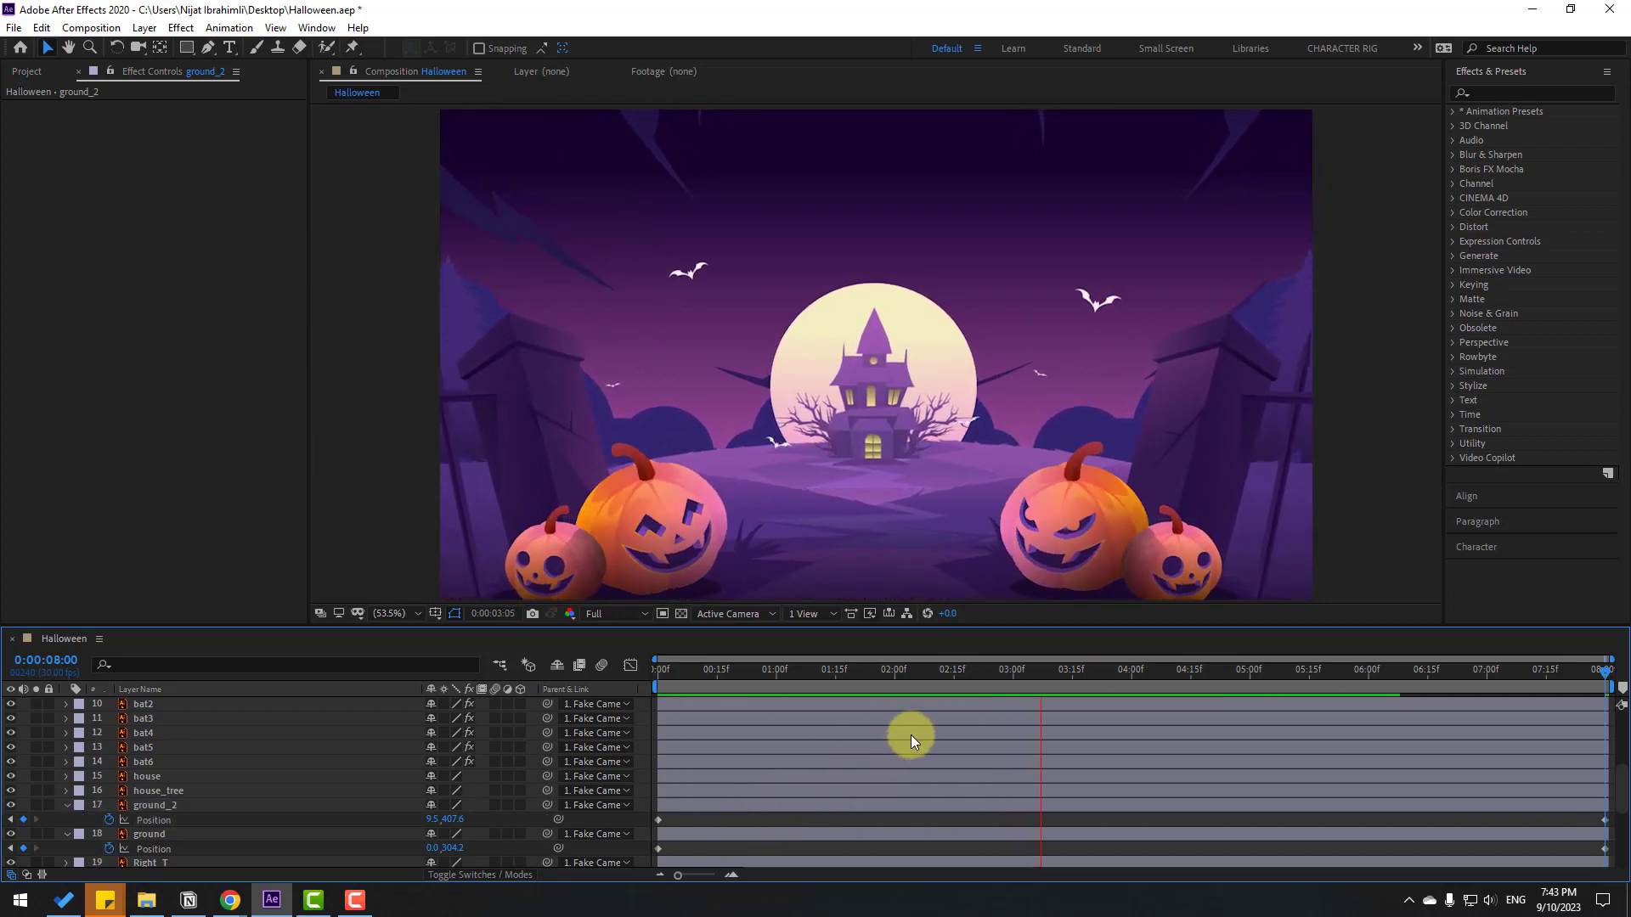
drag(939, 678, 366, 693)
Parent the four pumpkin layers and the right and left gate layers to ground_2 at 0:00:00:00, and preview the animation
scroll(211, 748, up, 3)
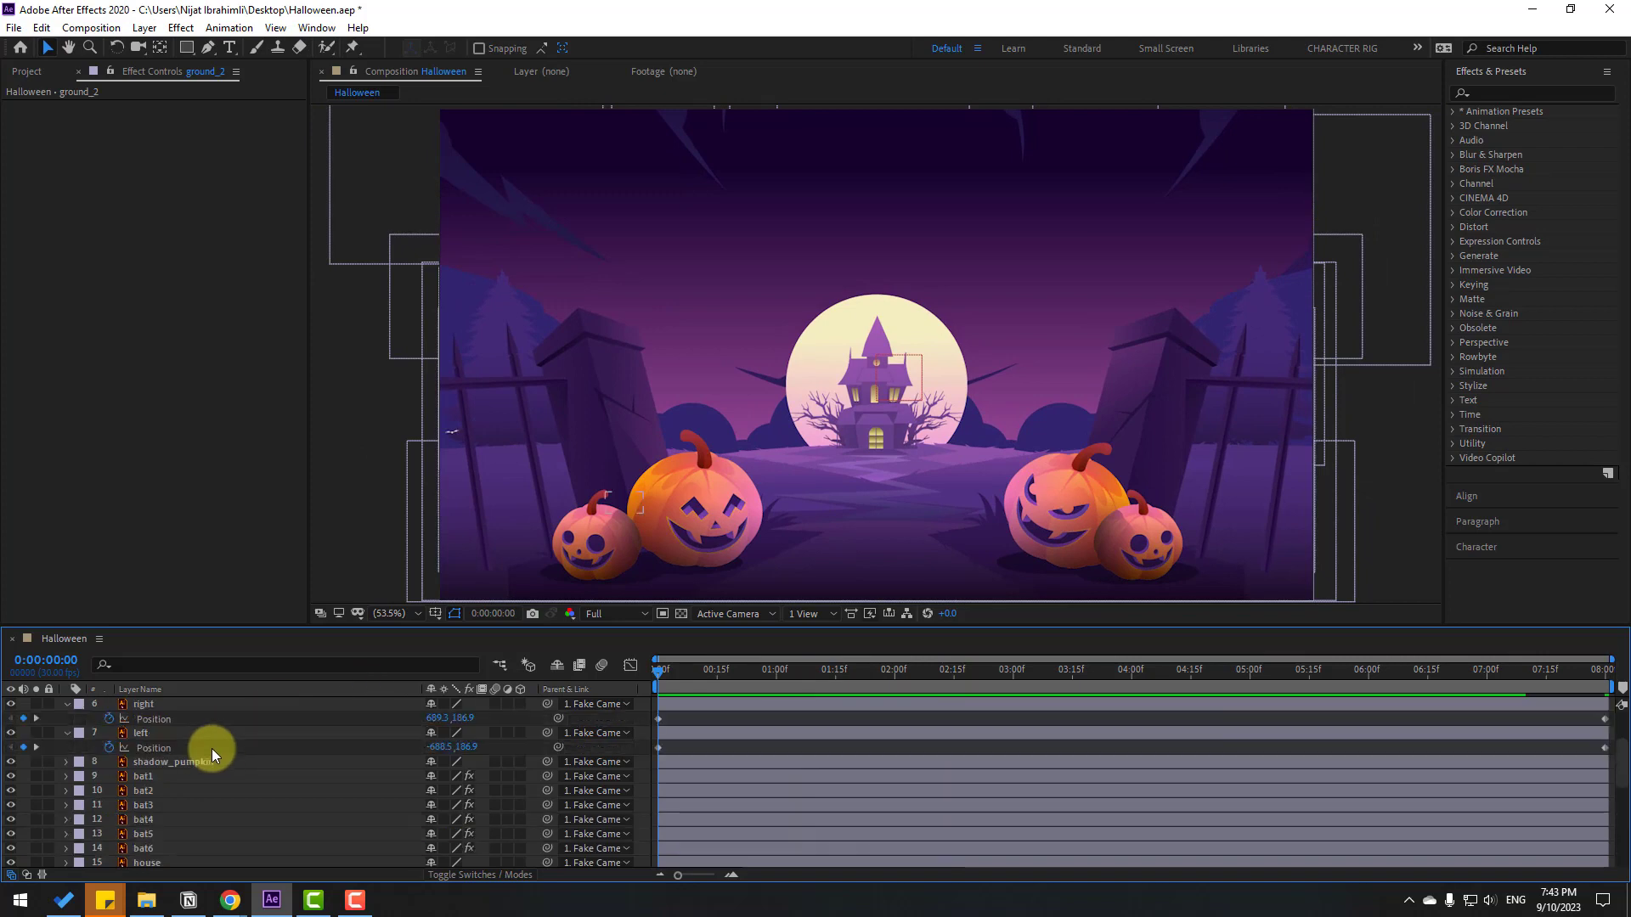
scroll(211, 747, up, 3)
click(171, 735)
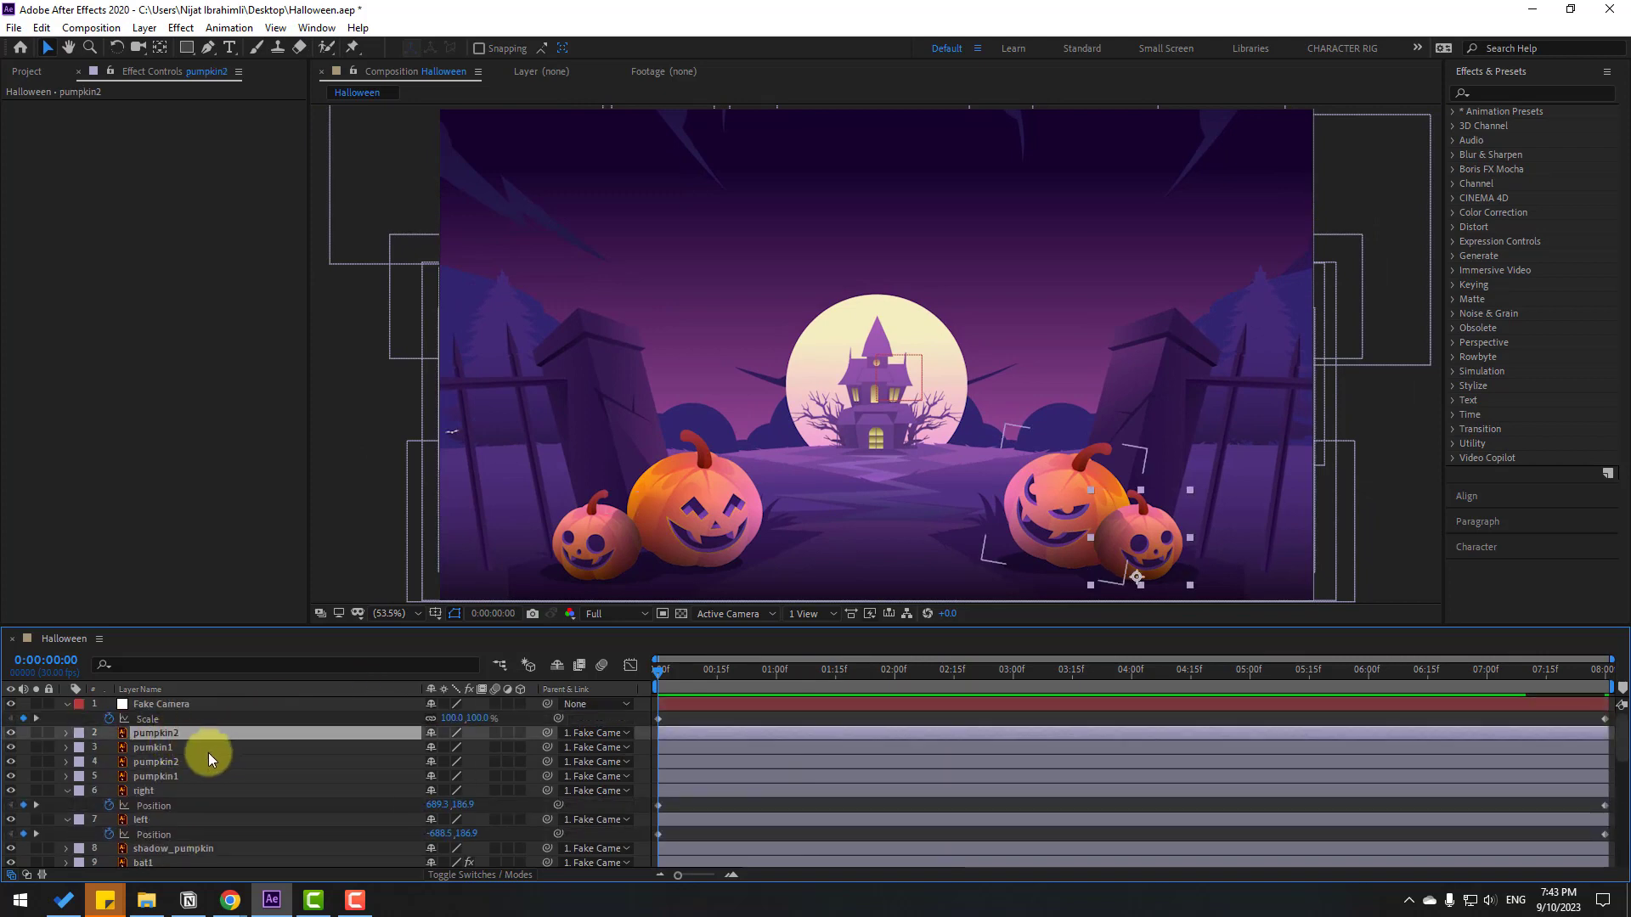
ctrl+click(189, 751)
ctrl+click(175, 766)
ctrl+click(159, 776)
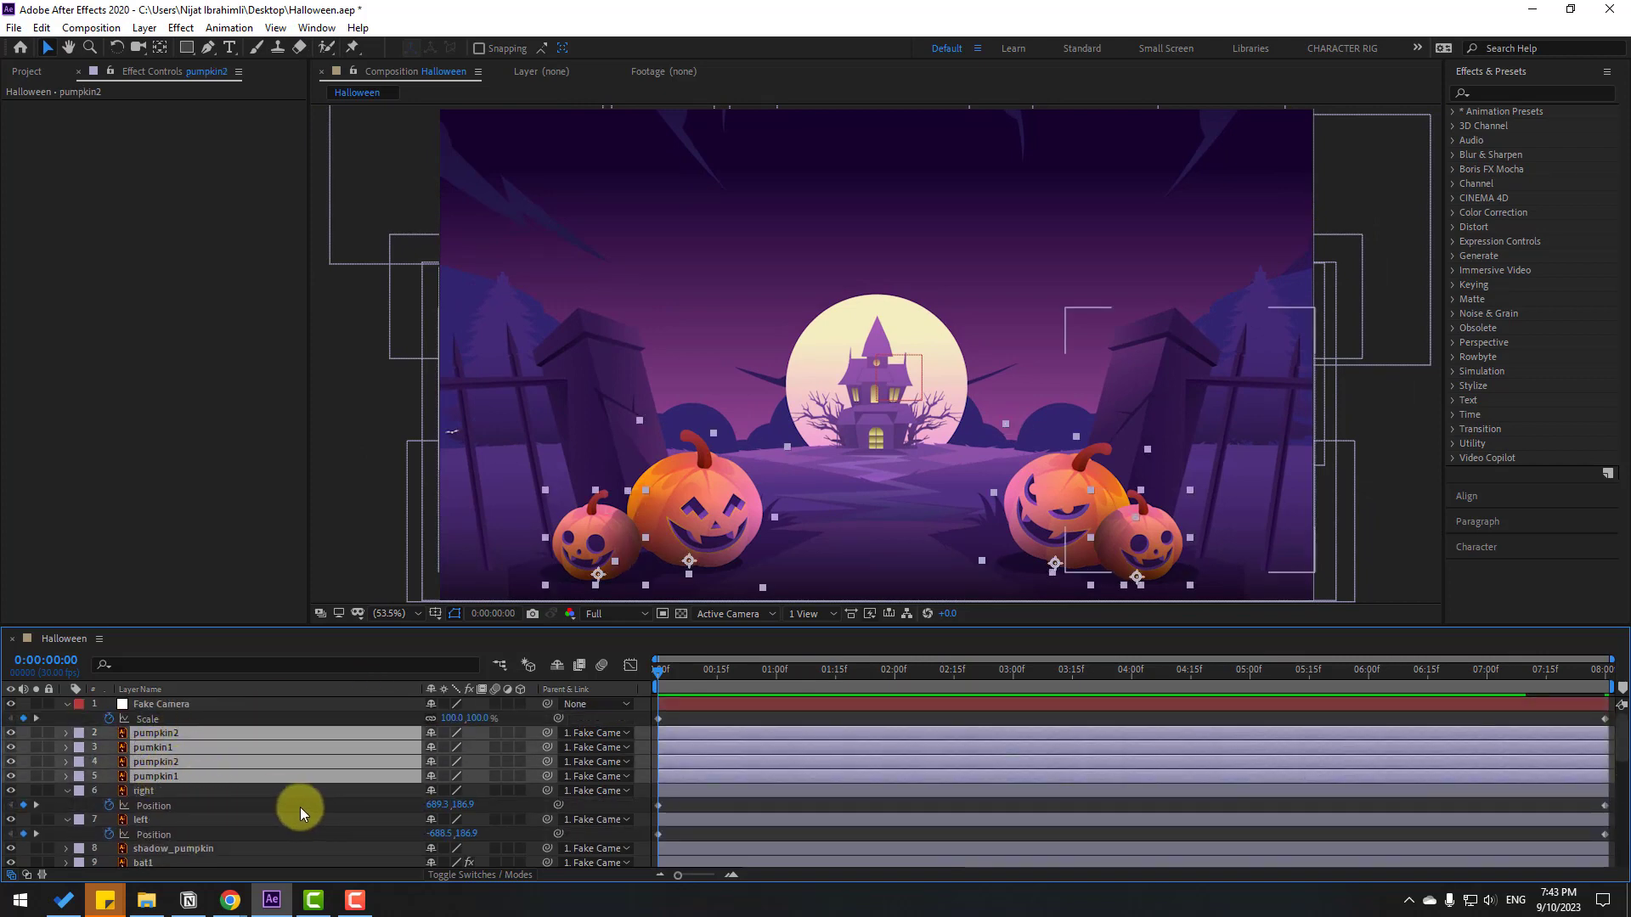
ctrl+click(158, 796)
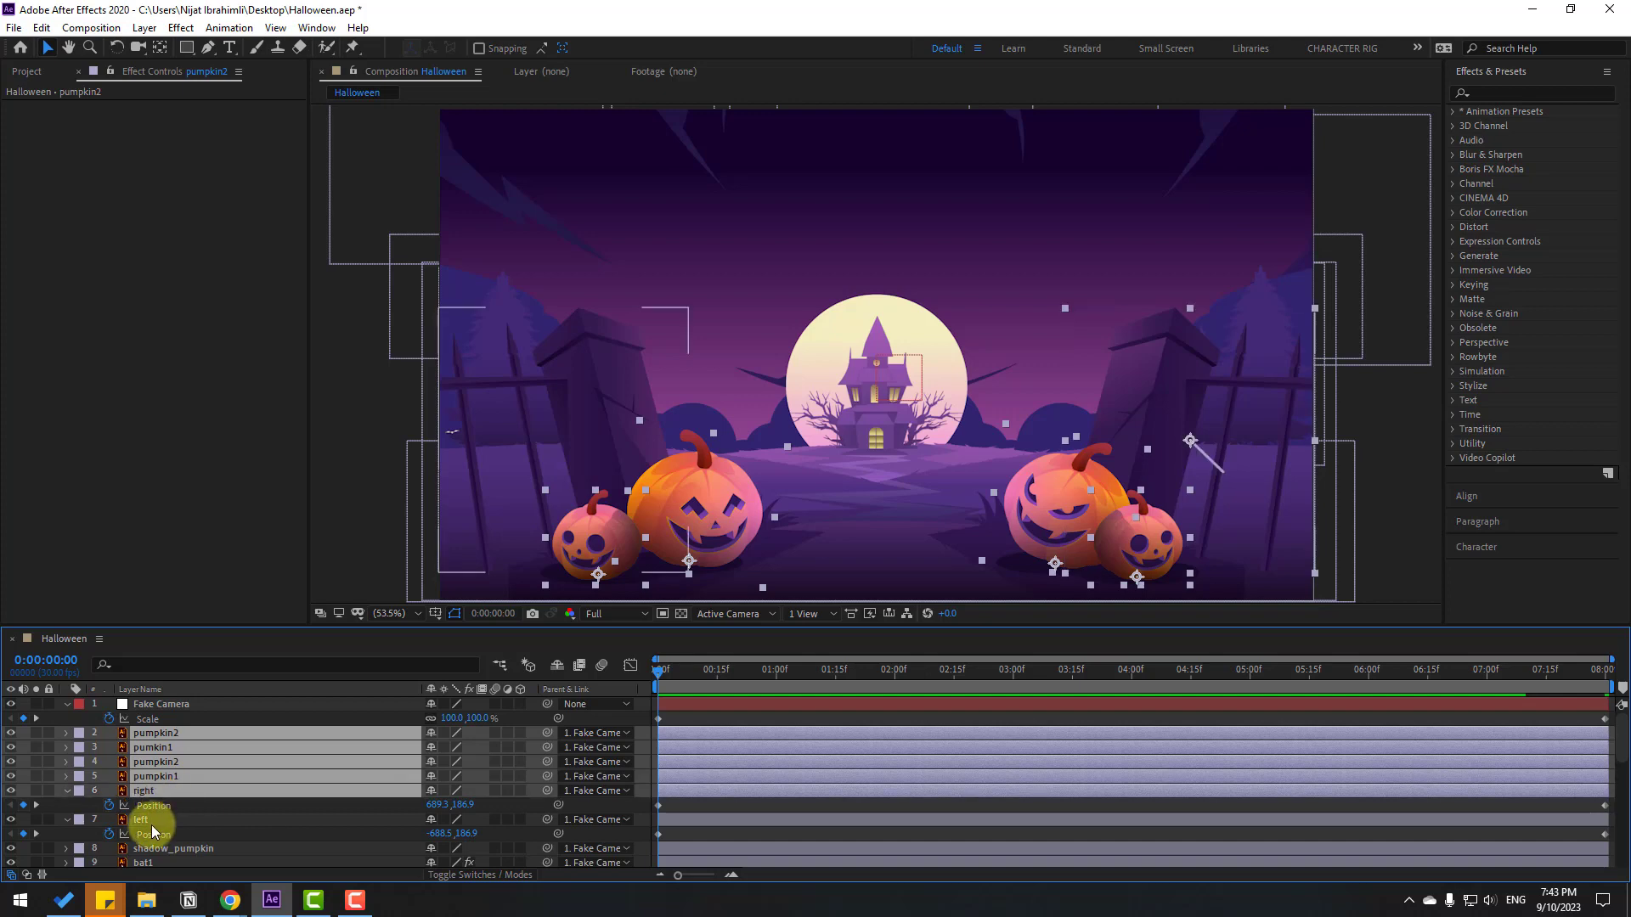
ctrl+click(152, 821)
drag(547, 592, 164, 812)
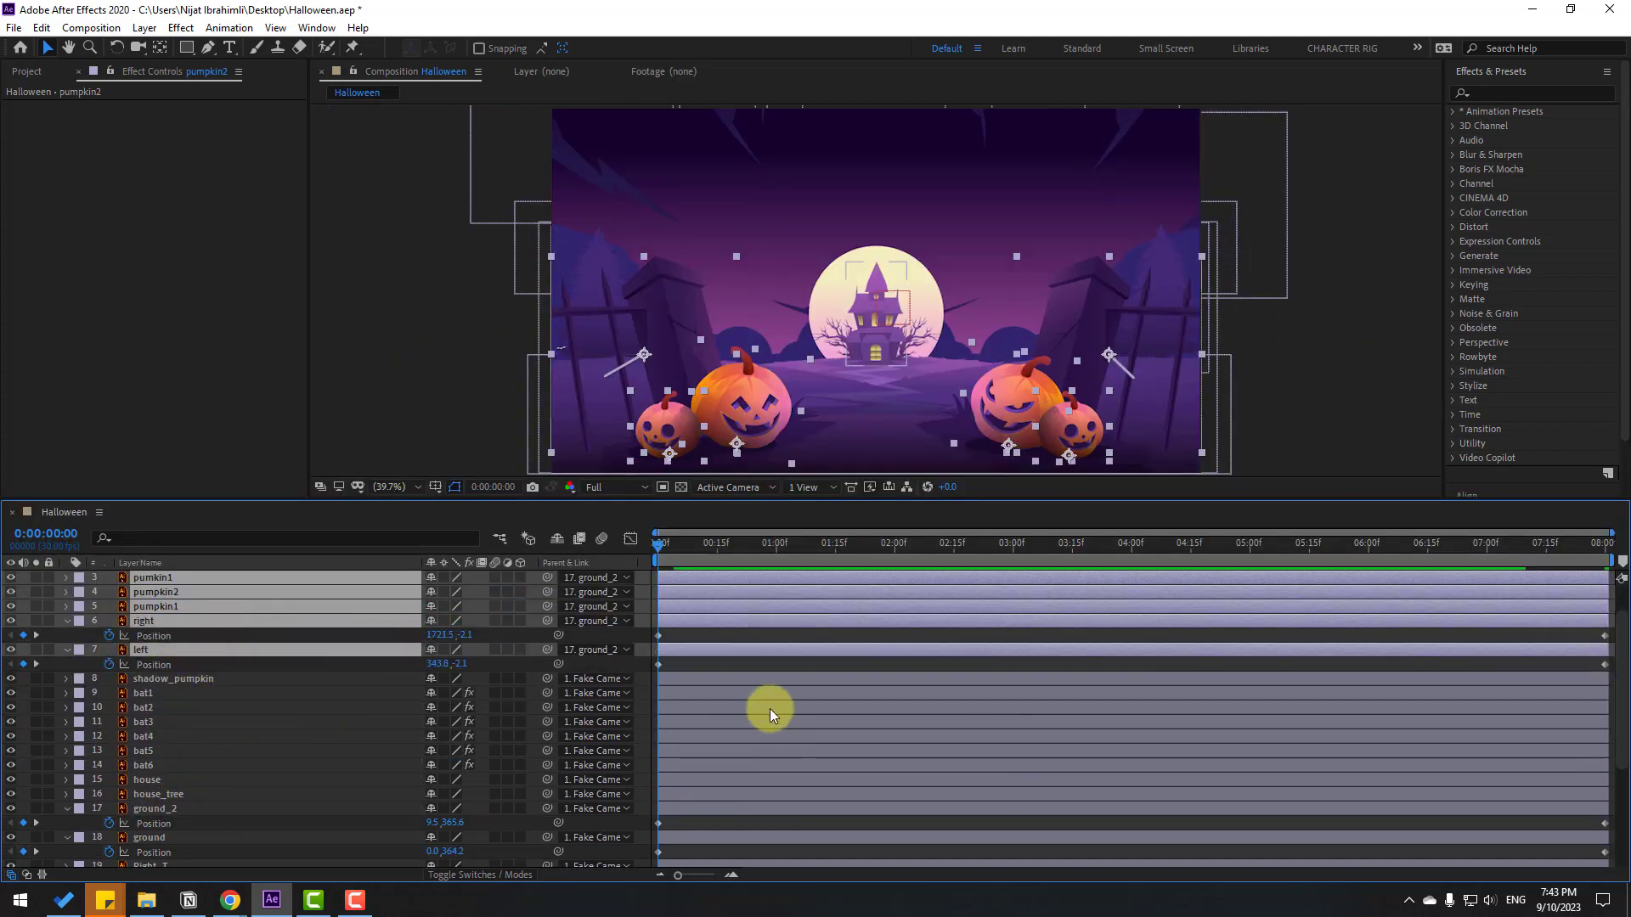
click(743, 669)
key(space)
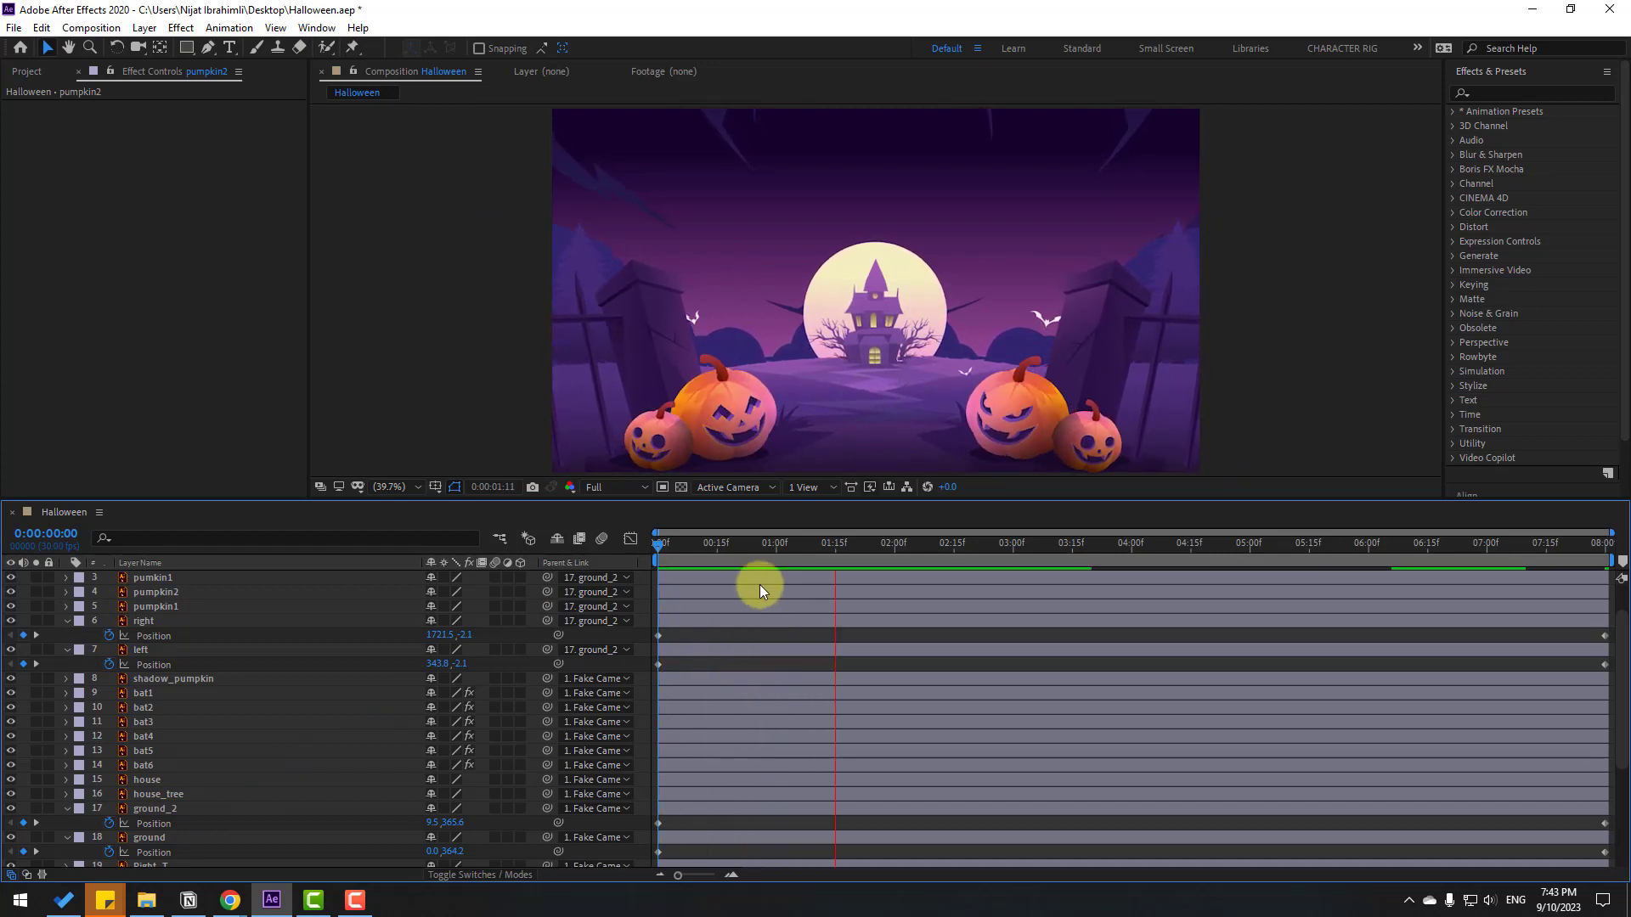
key(space)
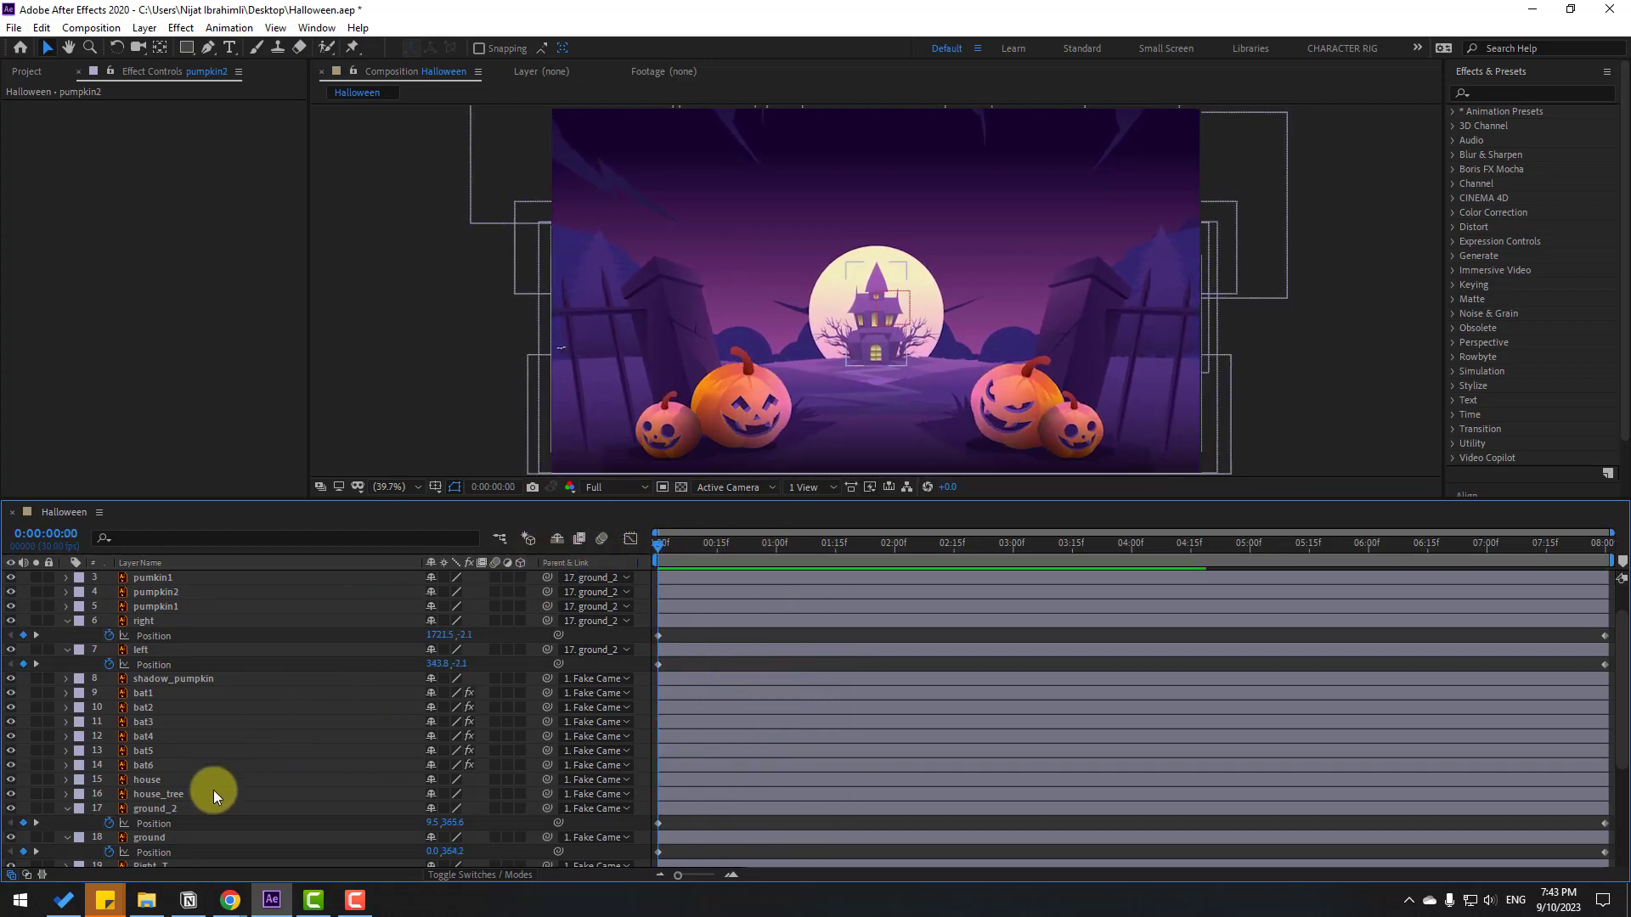
Parent the house and house_tree layers to the ground layer and preview the animation
scroll(213, 797, down, 3)
click(159, 753)
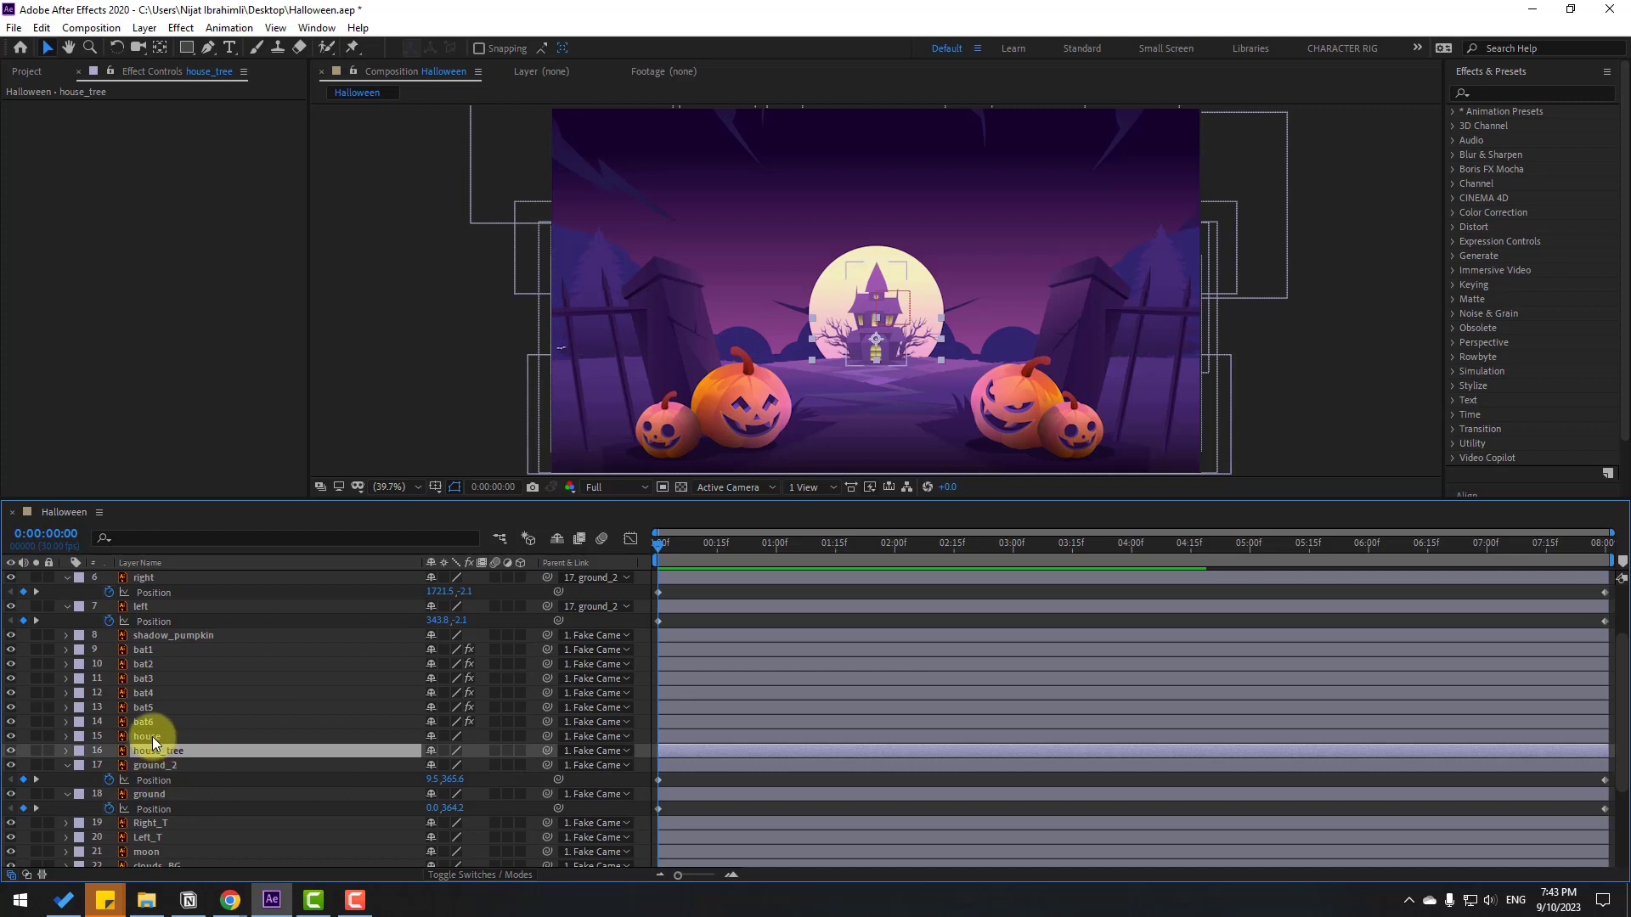
shift+click(151, 736)
drag(549, 734, 622, 794)
click(707, 778)
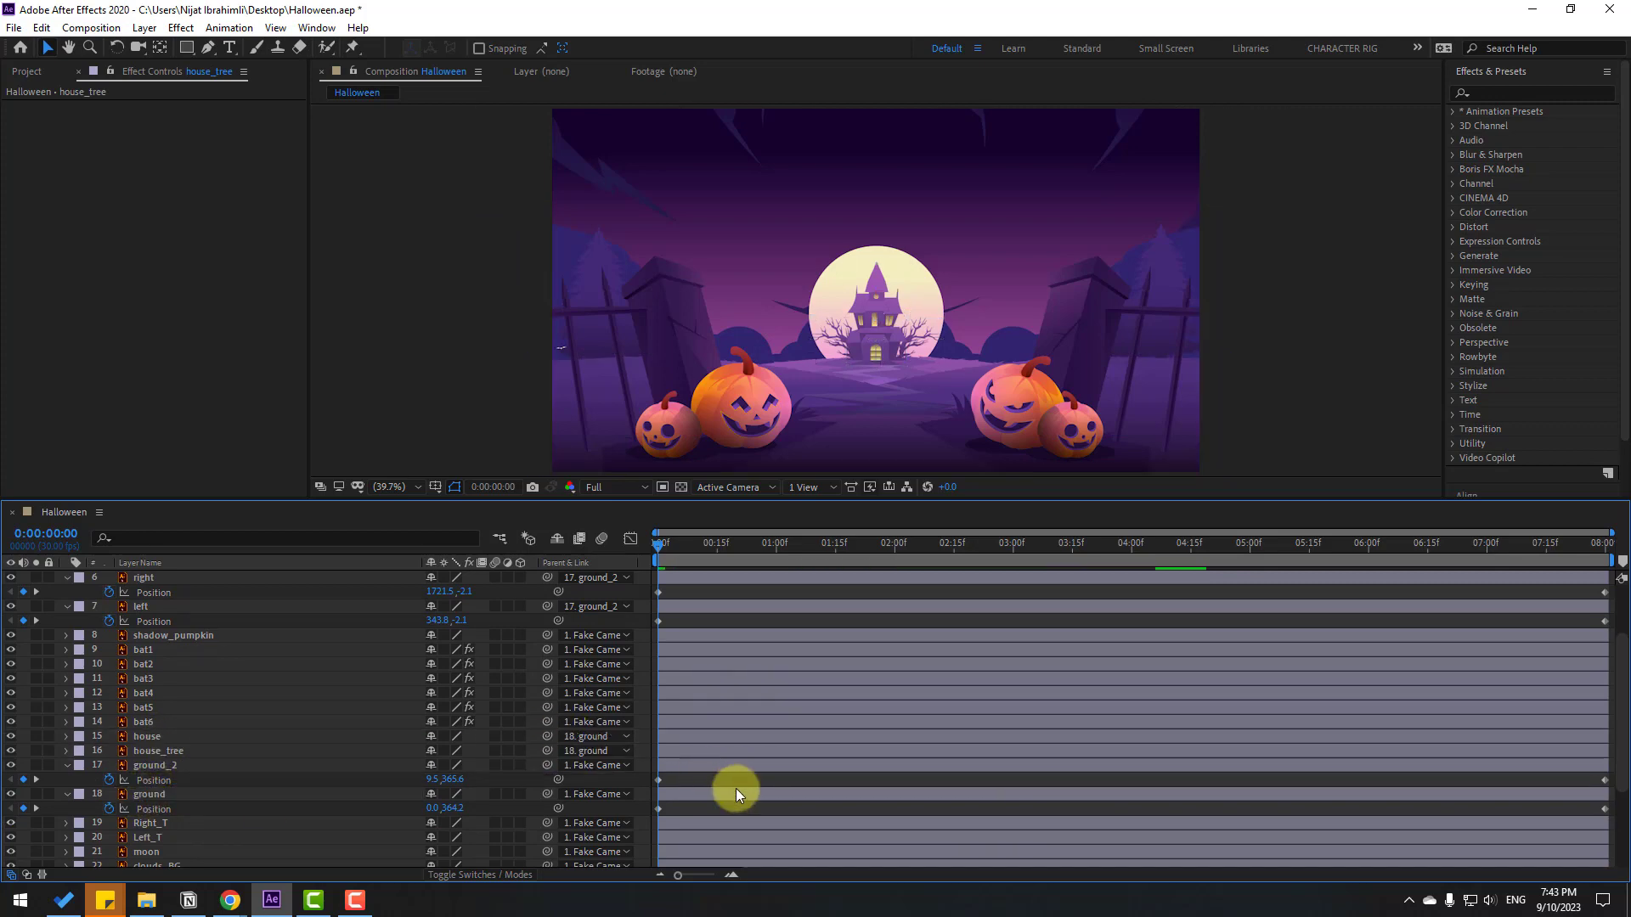
key(space)
key(space)
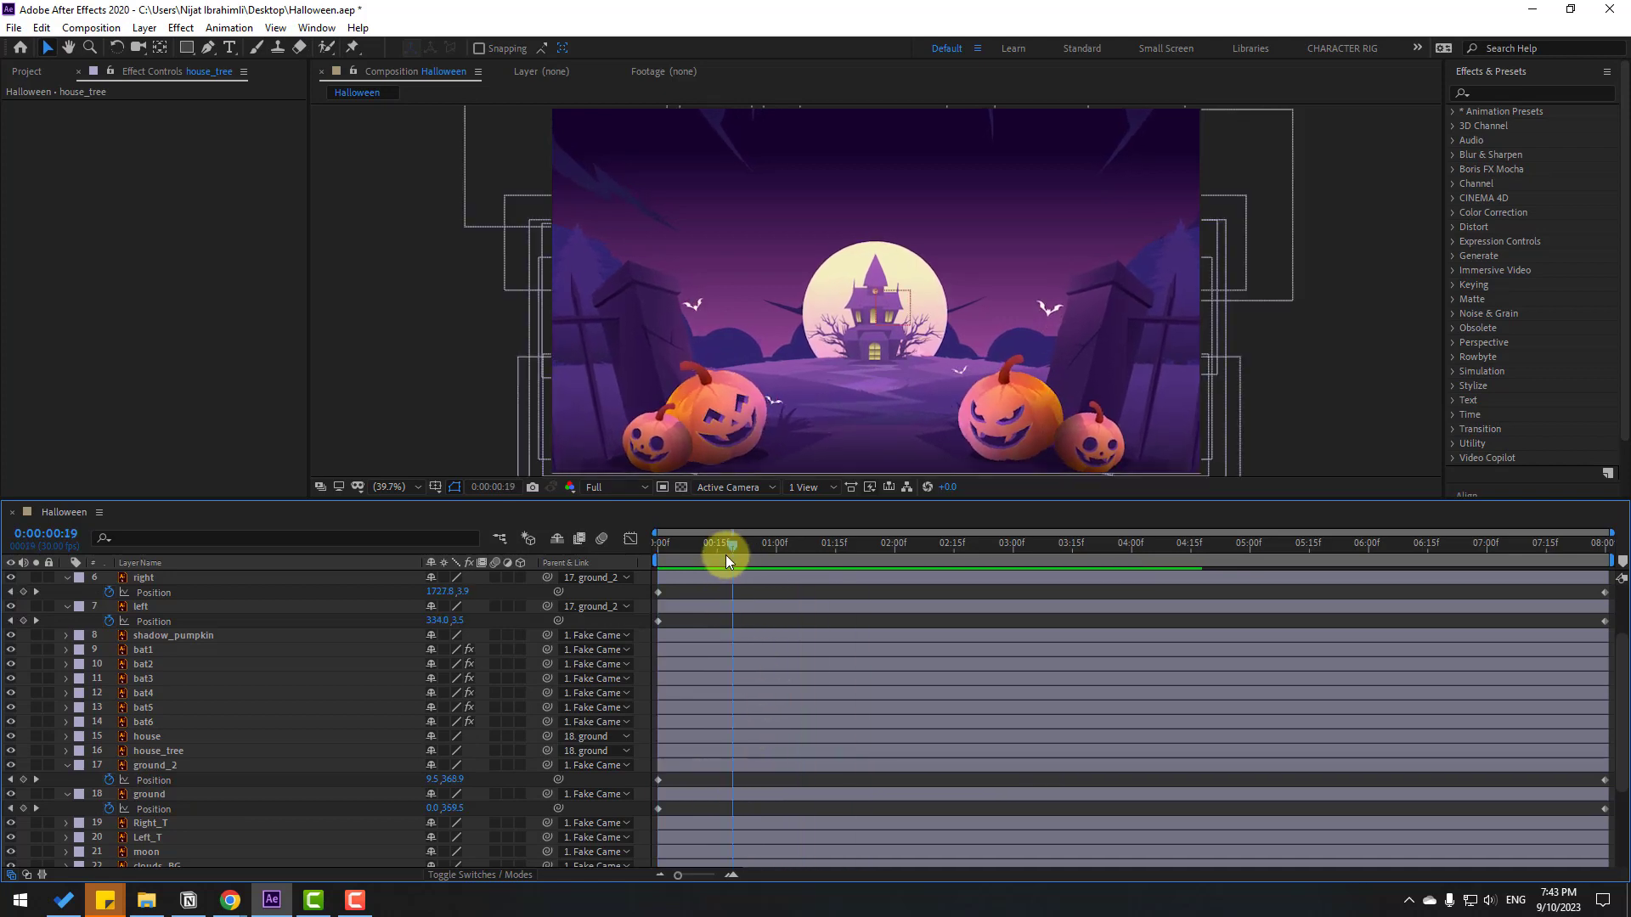
Lower the ground layer's Position to 0.0, 339.2 at its 0:00:08:00 keyframe and preview the animation
click(163, 794)
drag(703, 552, 1605, 552)
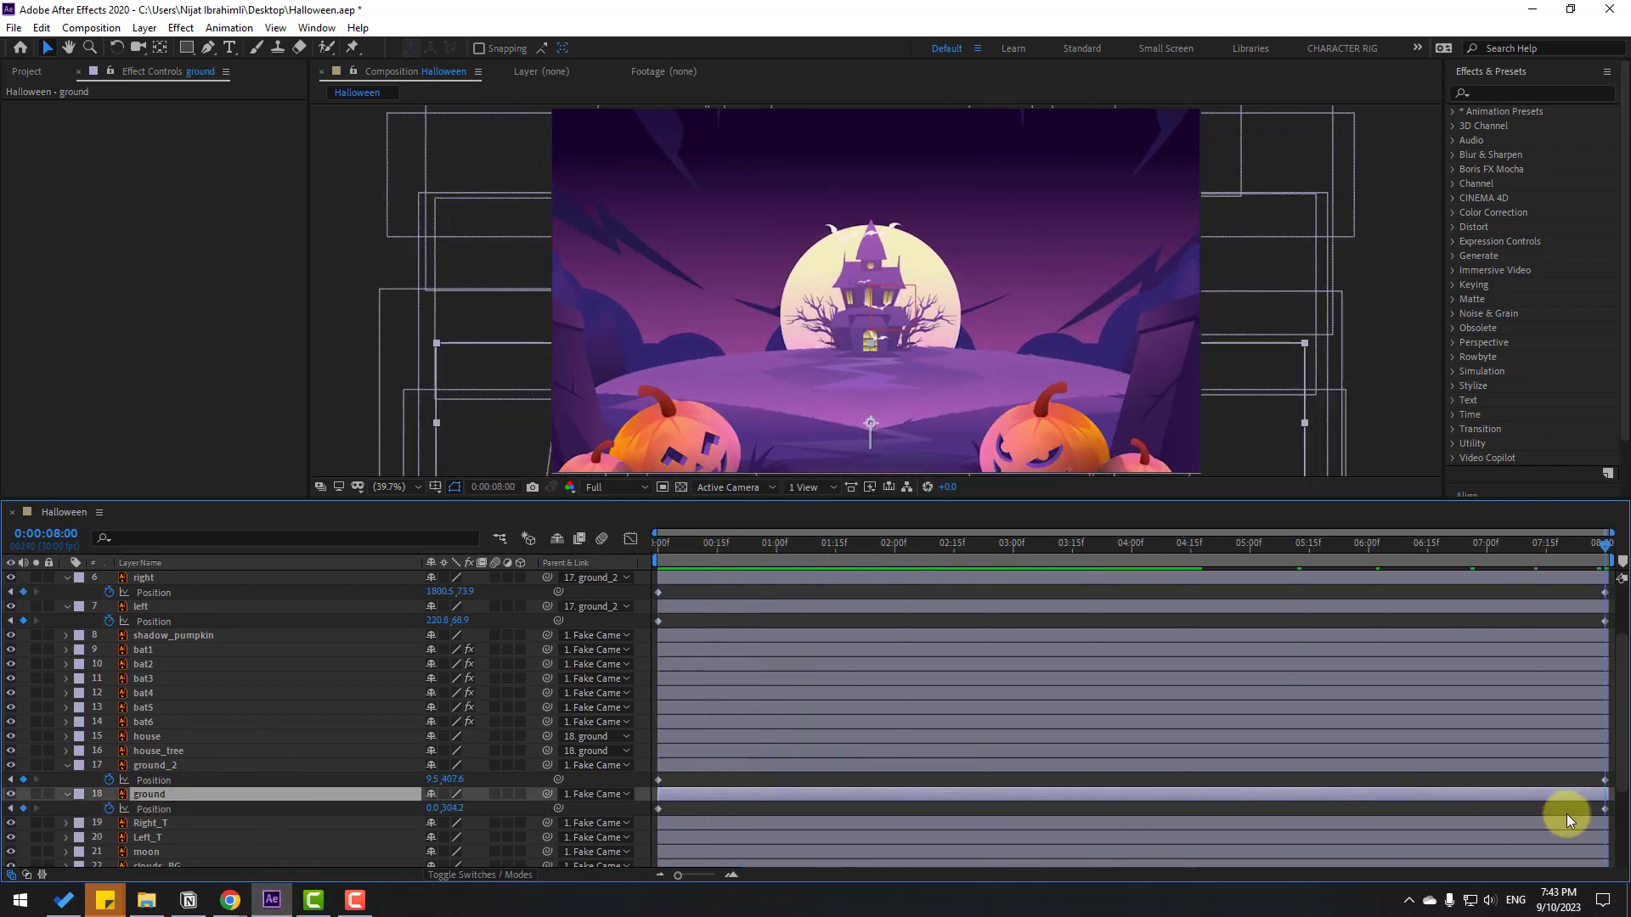
click(1604, 809)
drag(451, 813, 476, 813)
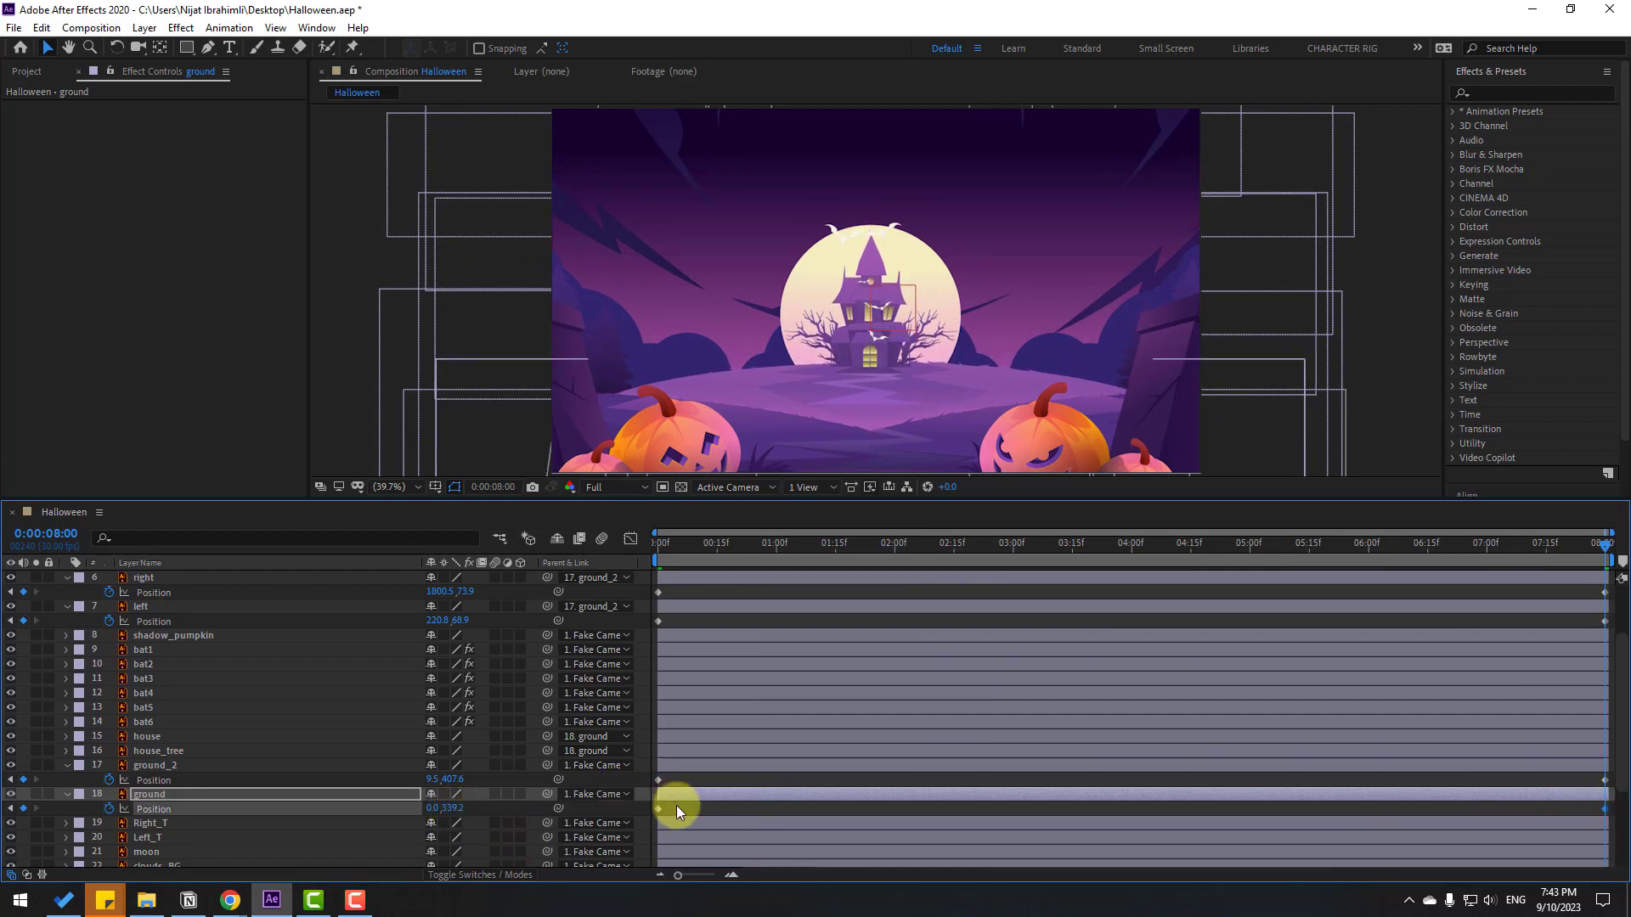
click(676, 805)
key(space)
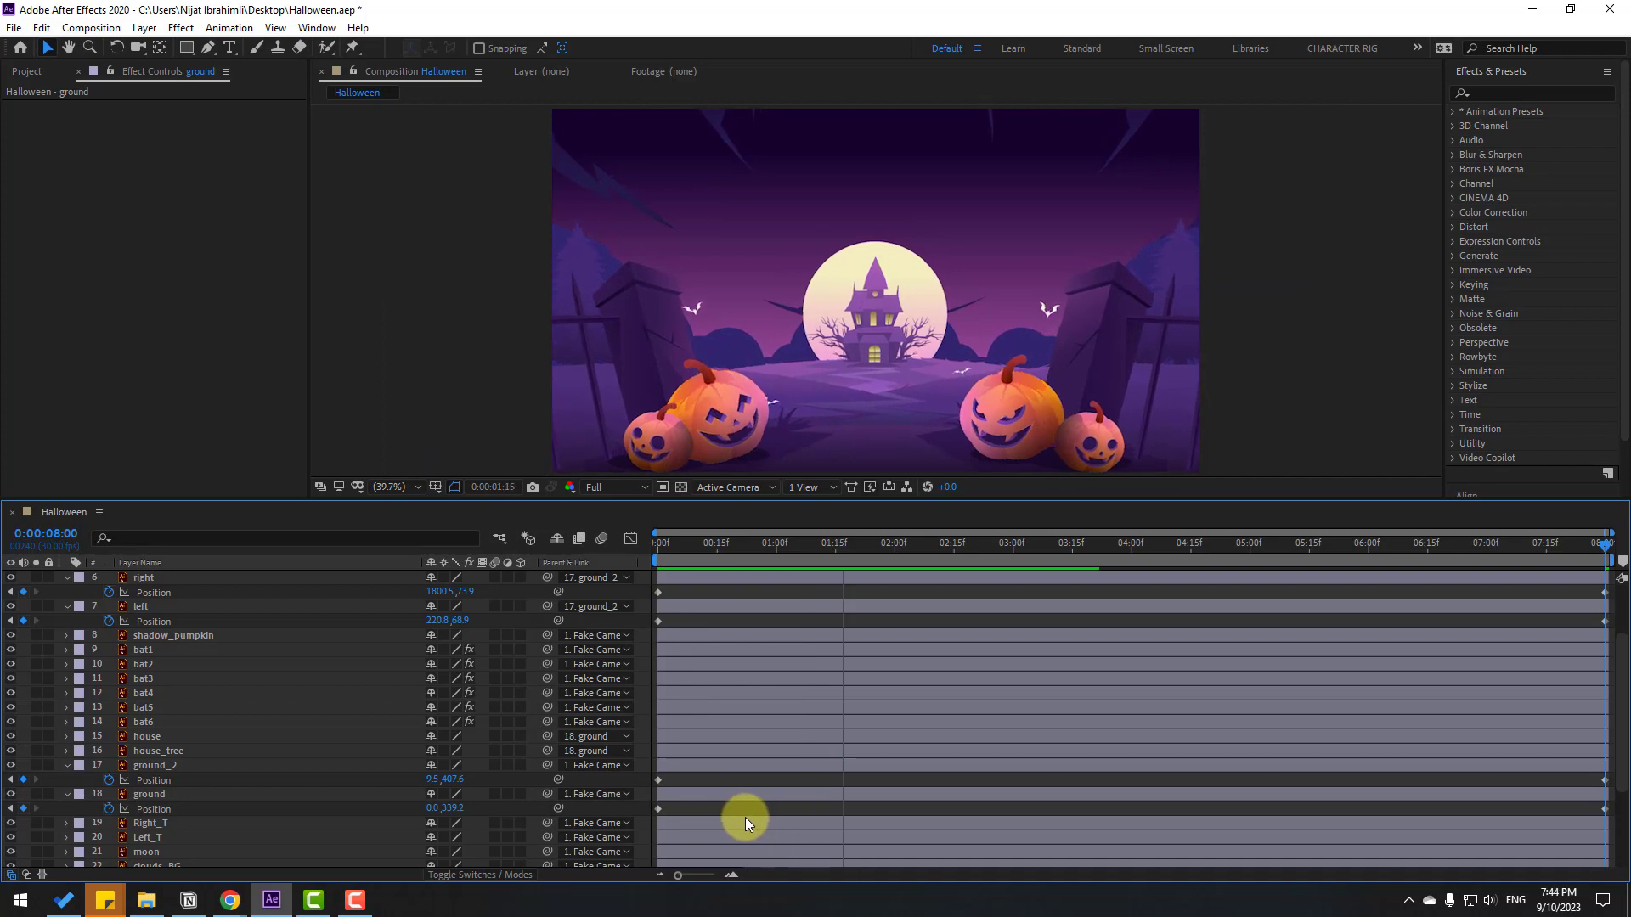
drag(899, 550, 594, 633)
Keyframe the moon layer's Position at 0.4, 113.6 at 0:00:00:00 and raise it to 0.4, 34.6 at 0:00:08:00
scroll(222, 766, down, 2)
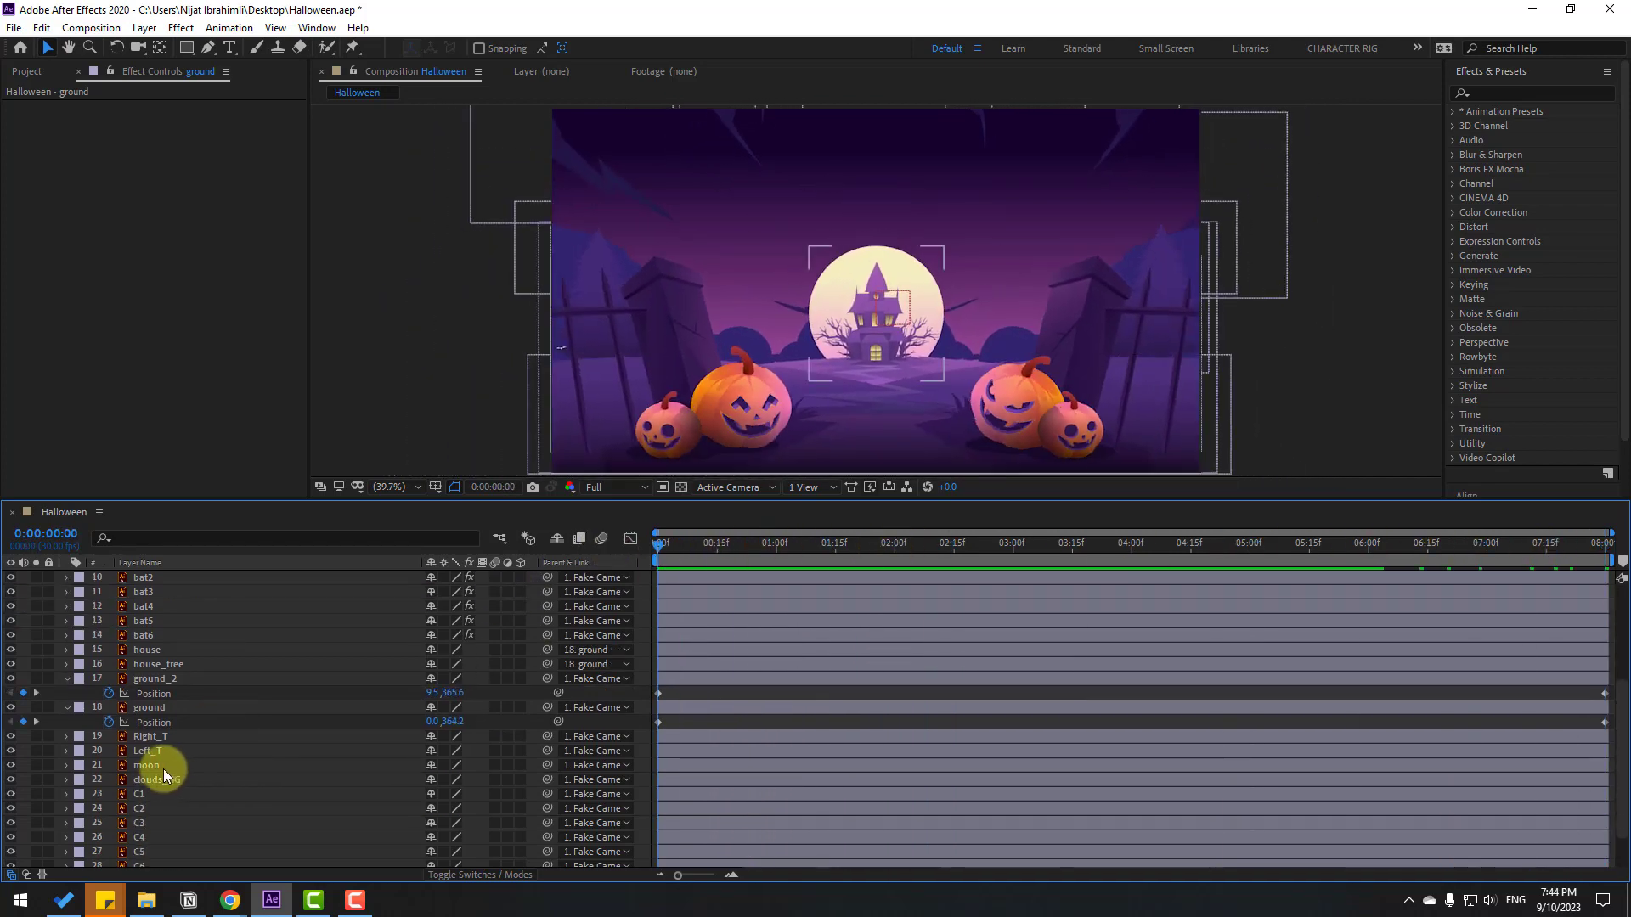
click(163, 767)
key(p)
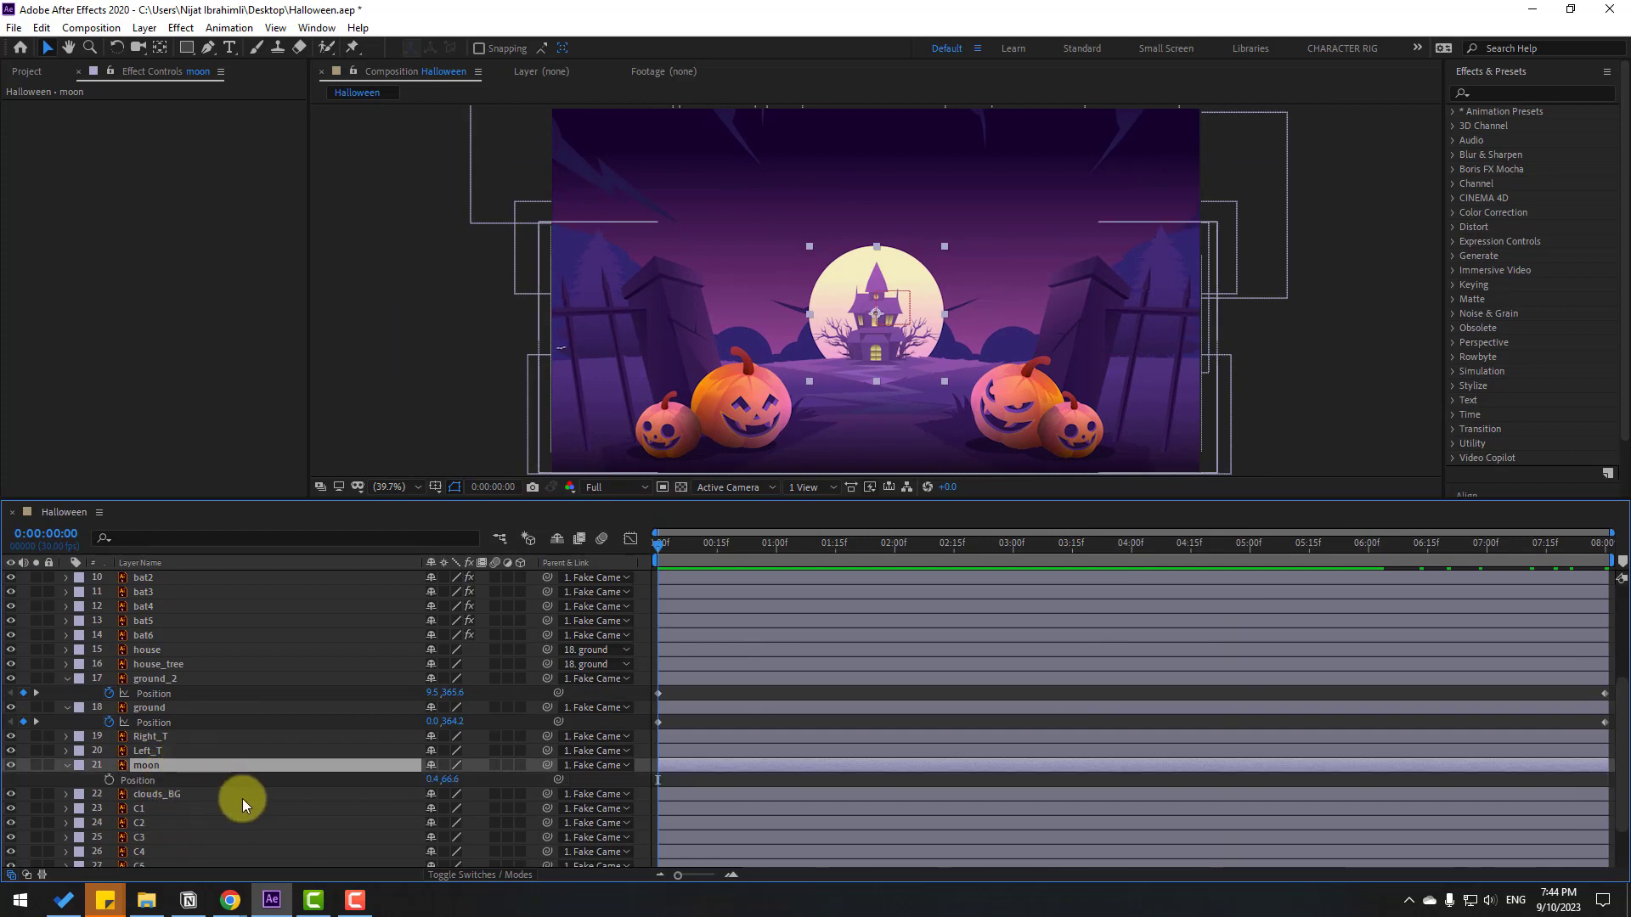
click(109, 780)
drag(453, 779, 489, 783)
drag(671, 541, 1606, 544)
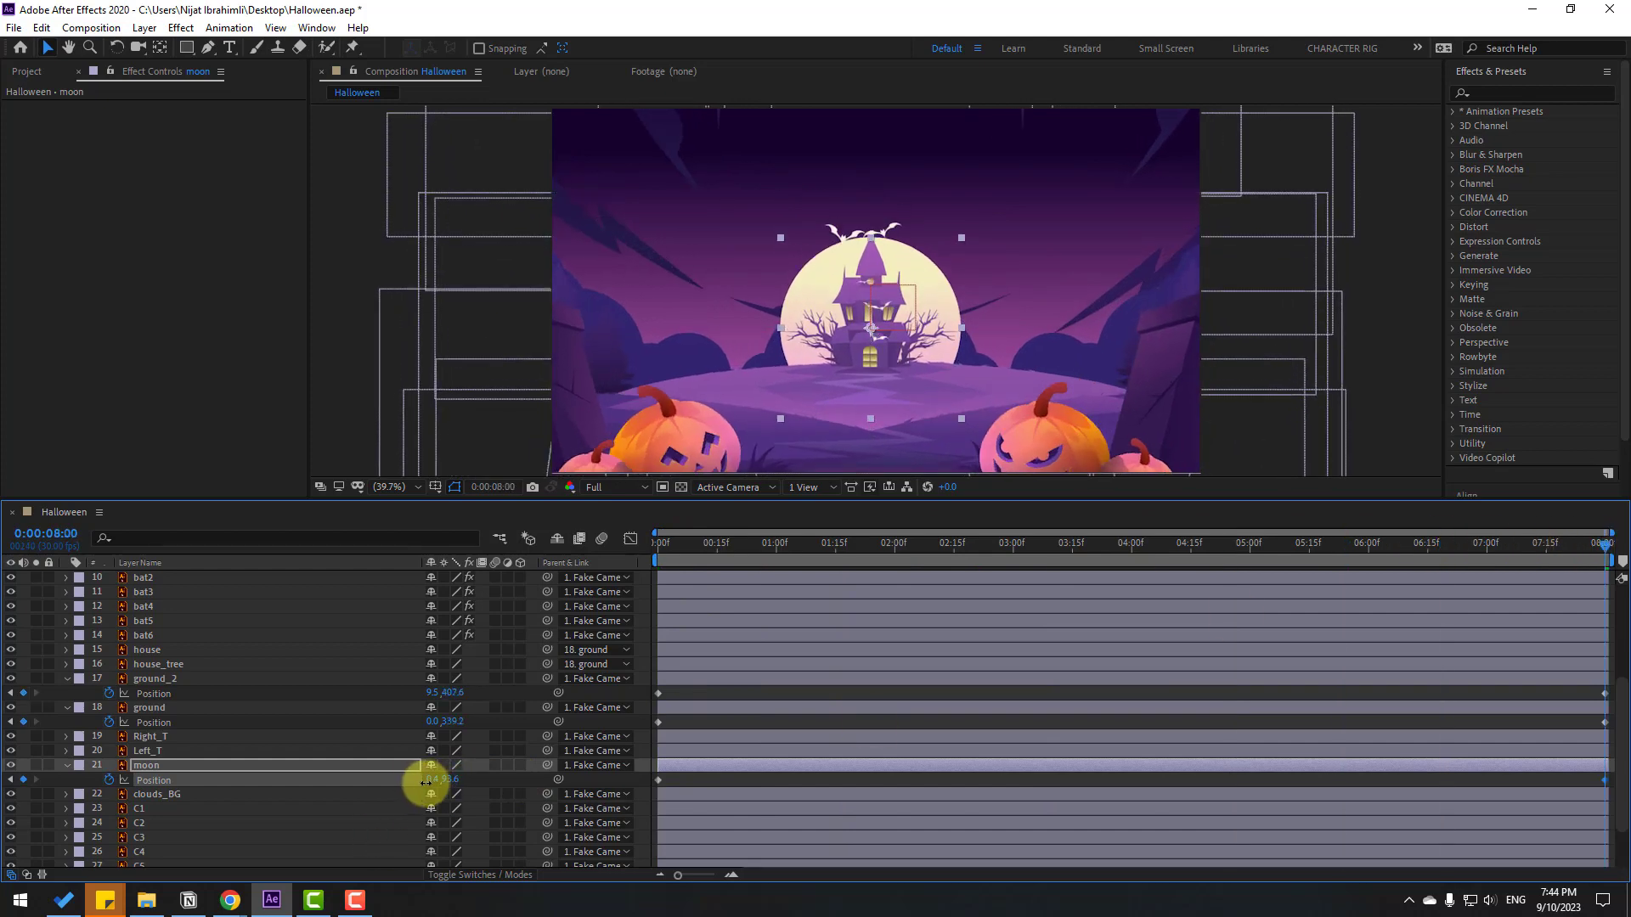
drag(426, 782, 388, 786)
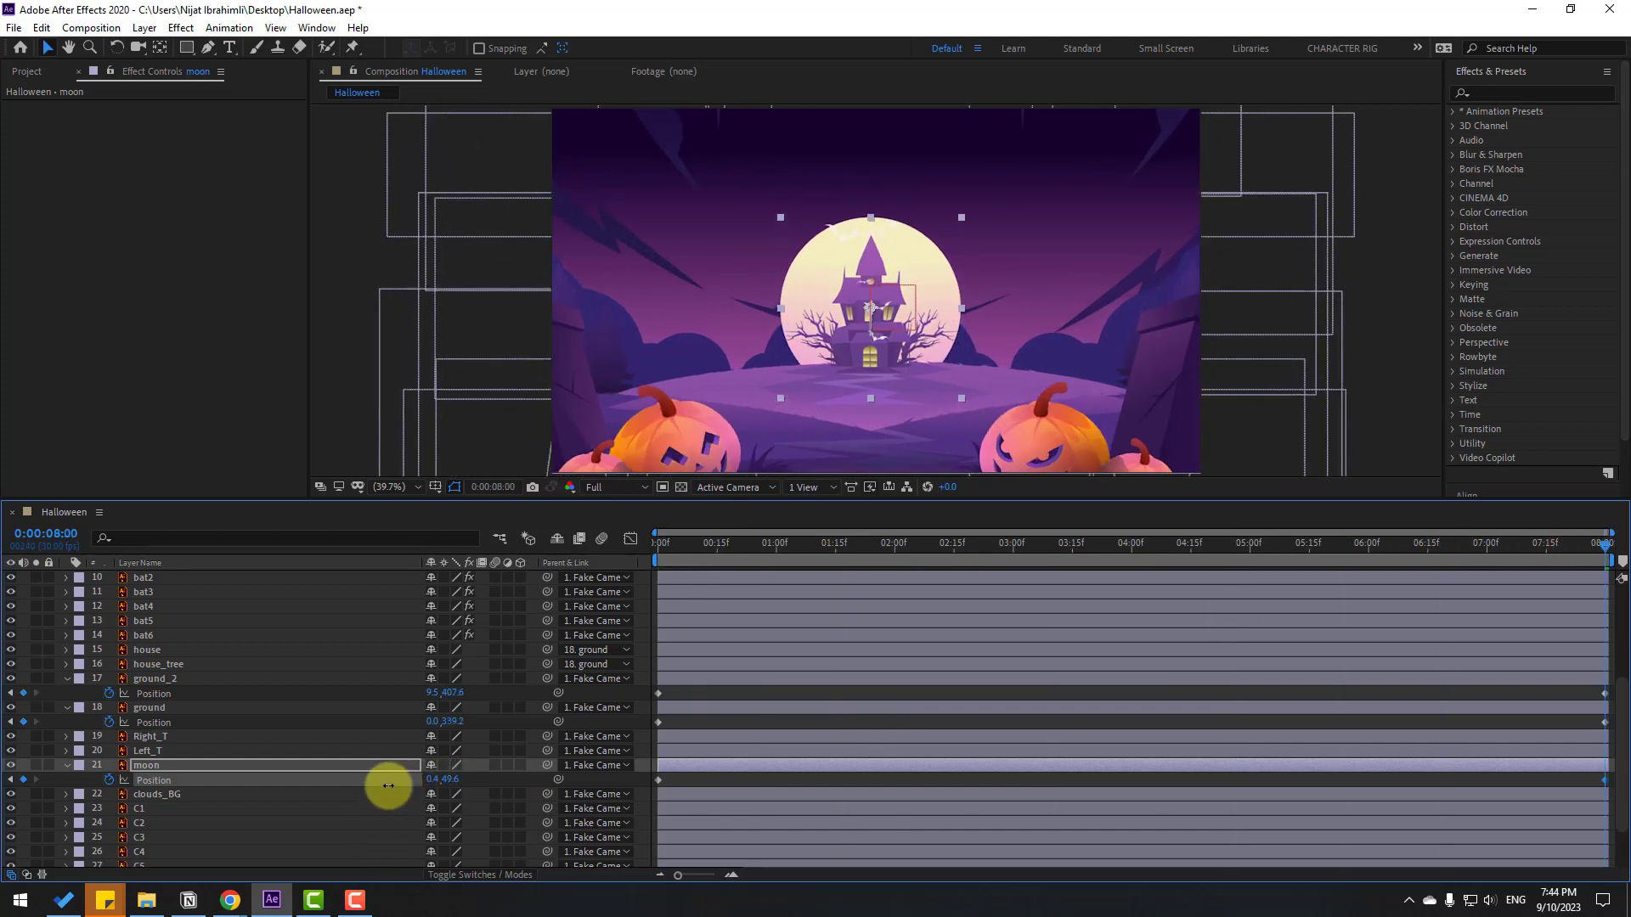
click(761, 779)
drag(742, 544, 372, 579)
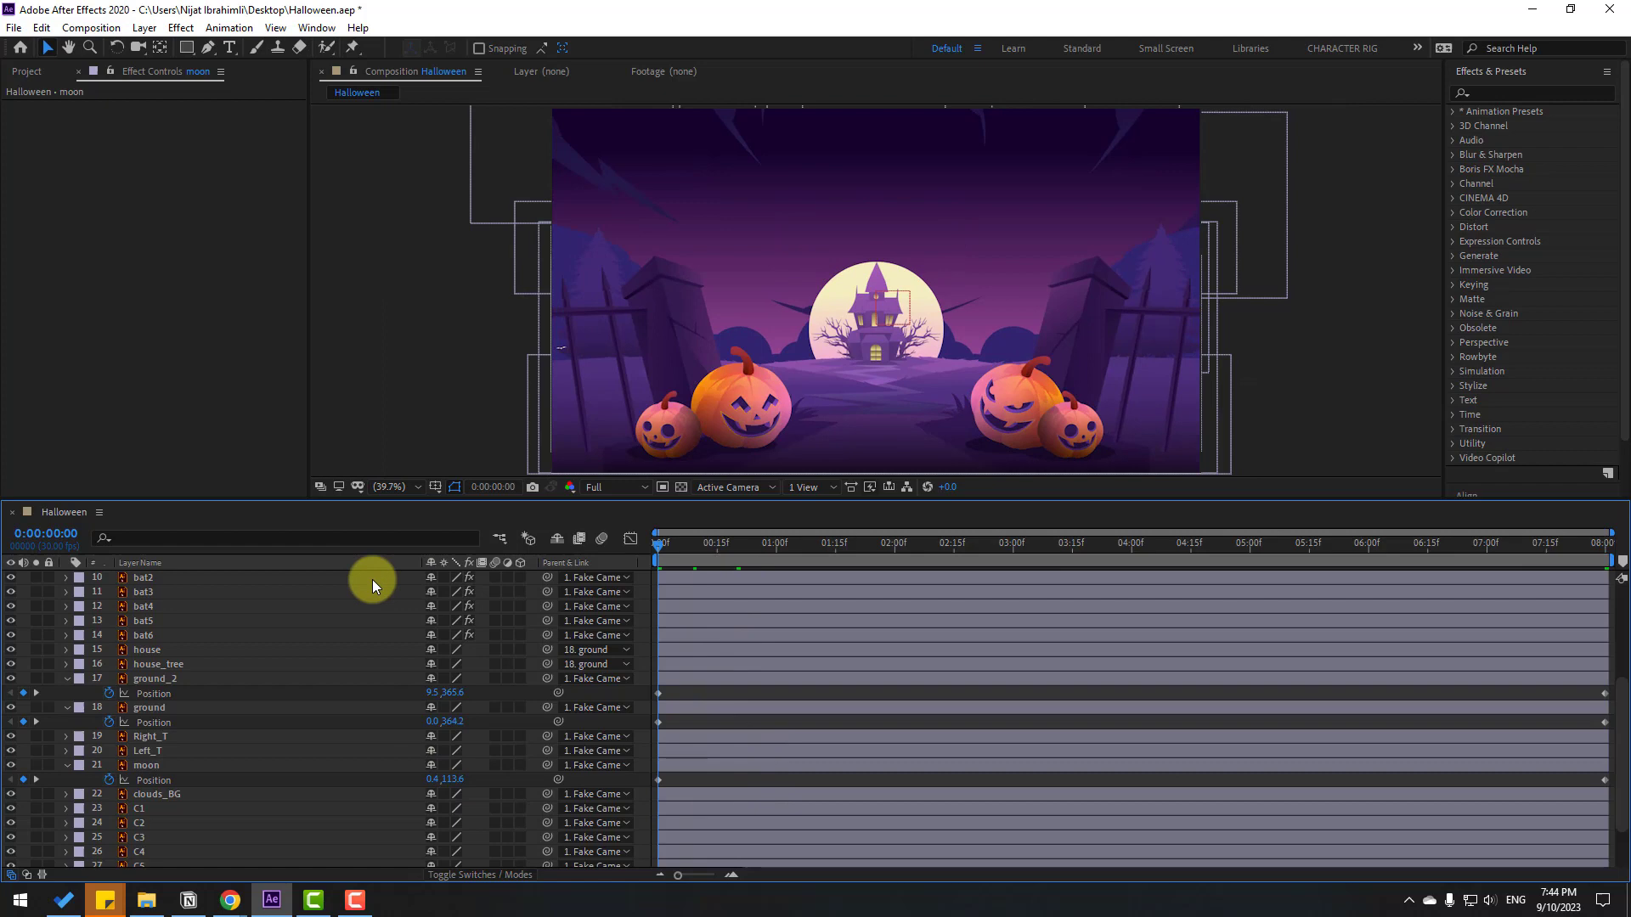
Keyframe the moon layer's Scale at 0:00:00:00, enlarge it to 121% at 0:00:08:00, and preview the animation
click(137, 770)
key(shift+s)
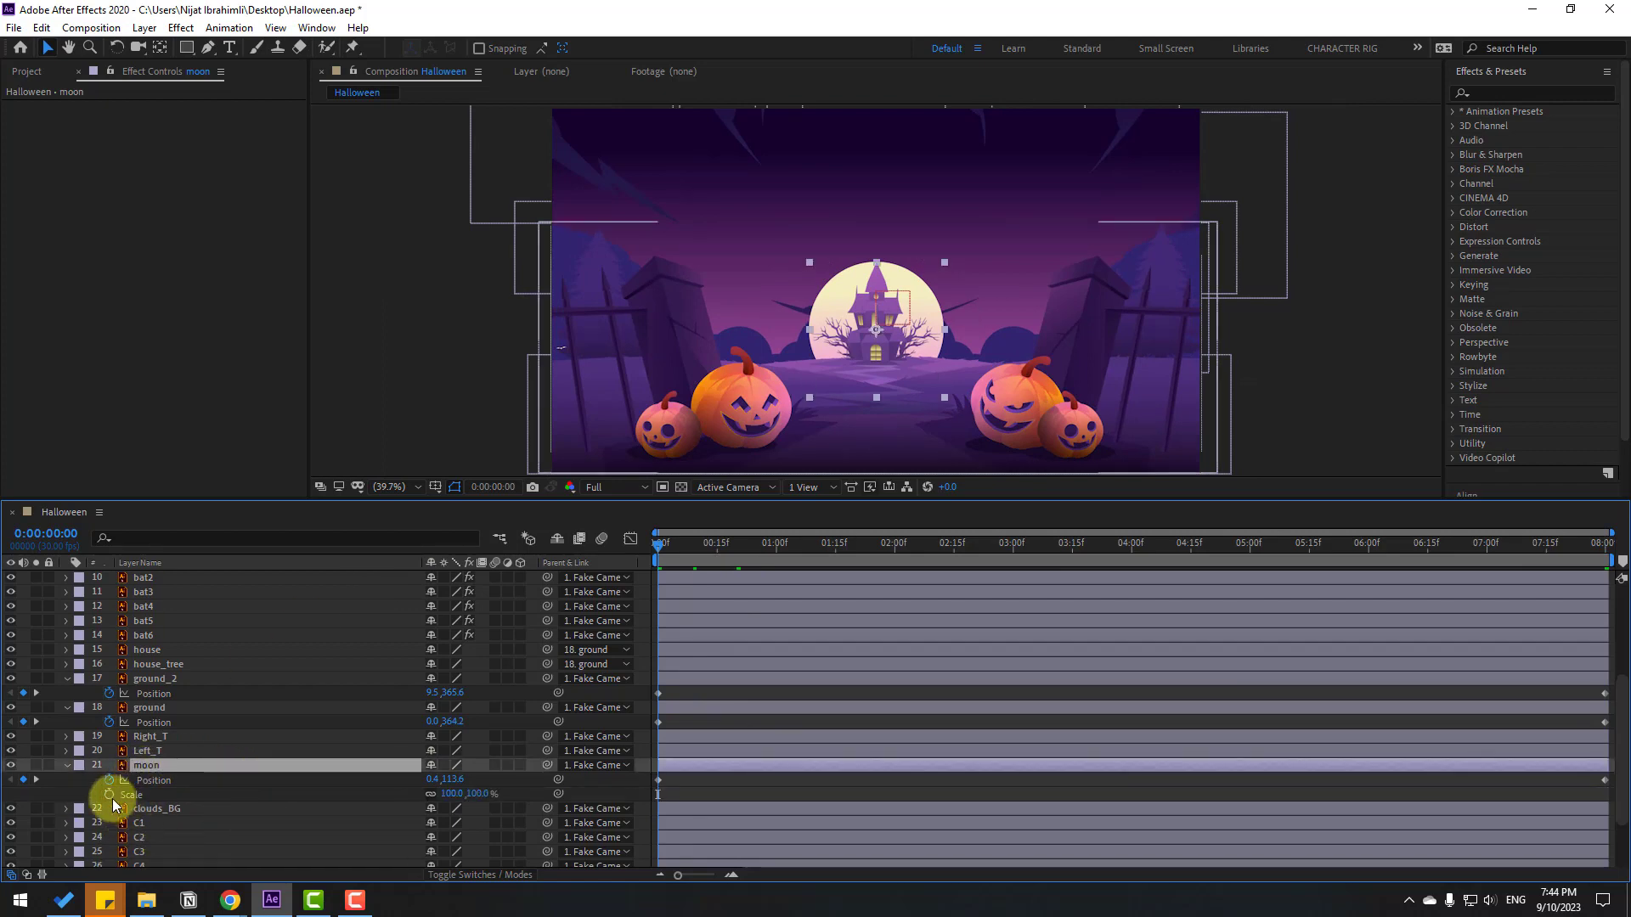
click(110, 795)
drag(659, 547, 1606, 547)
drag(447, 801, 469, 795)
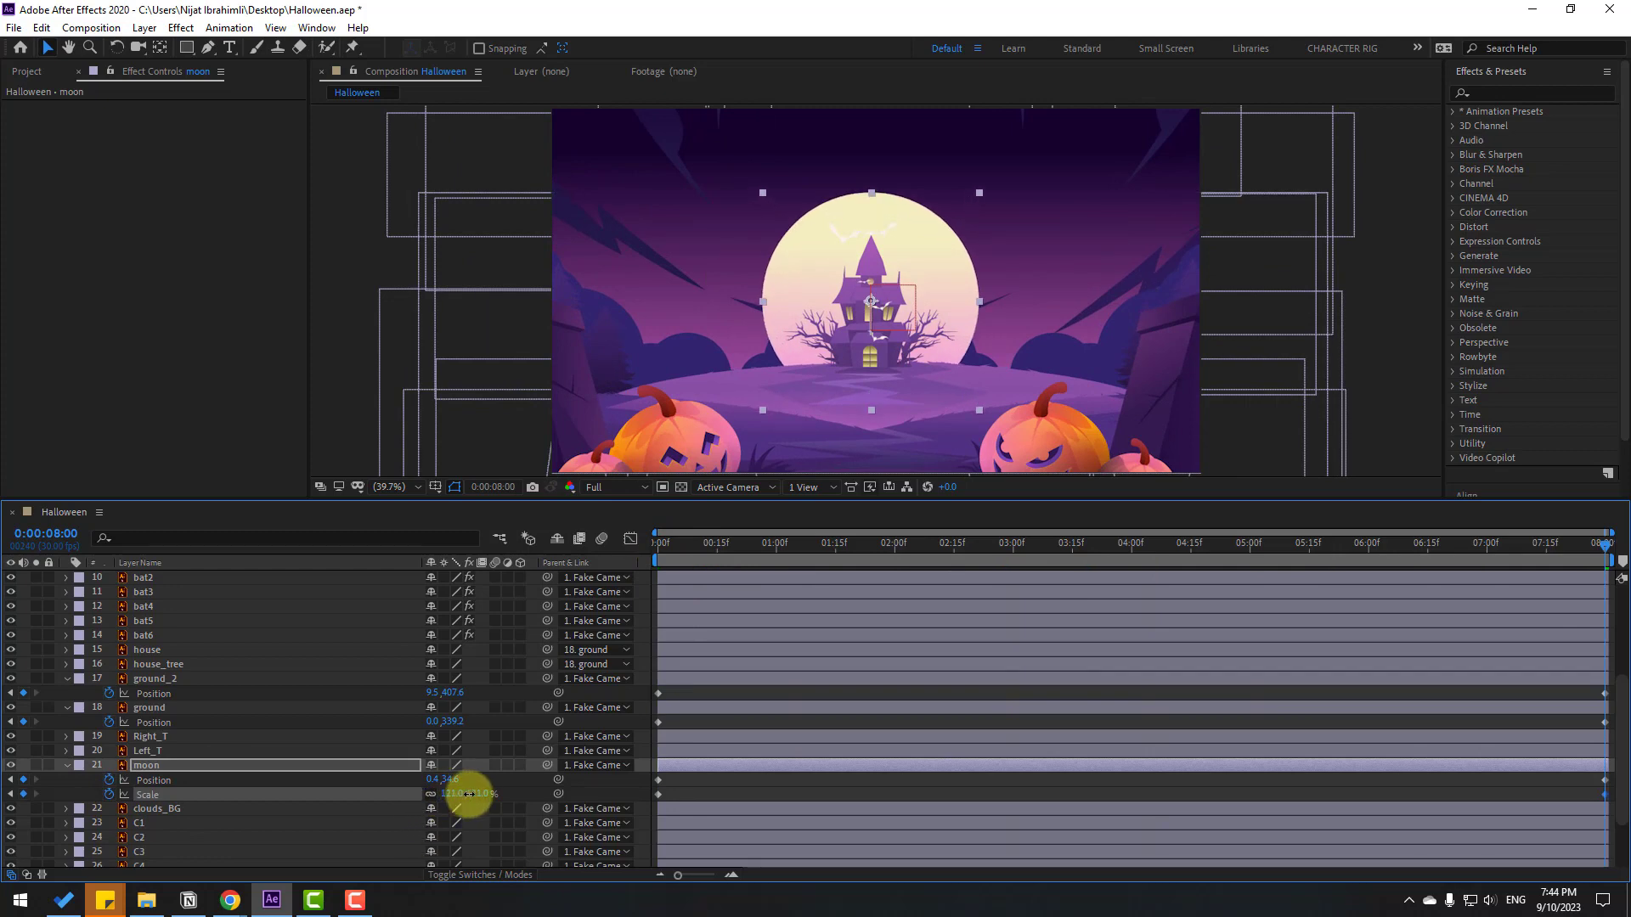
click(737, 783)
key(space)
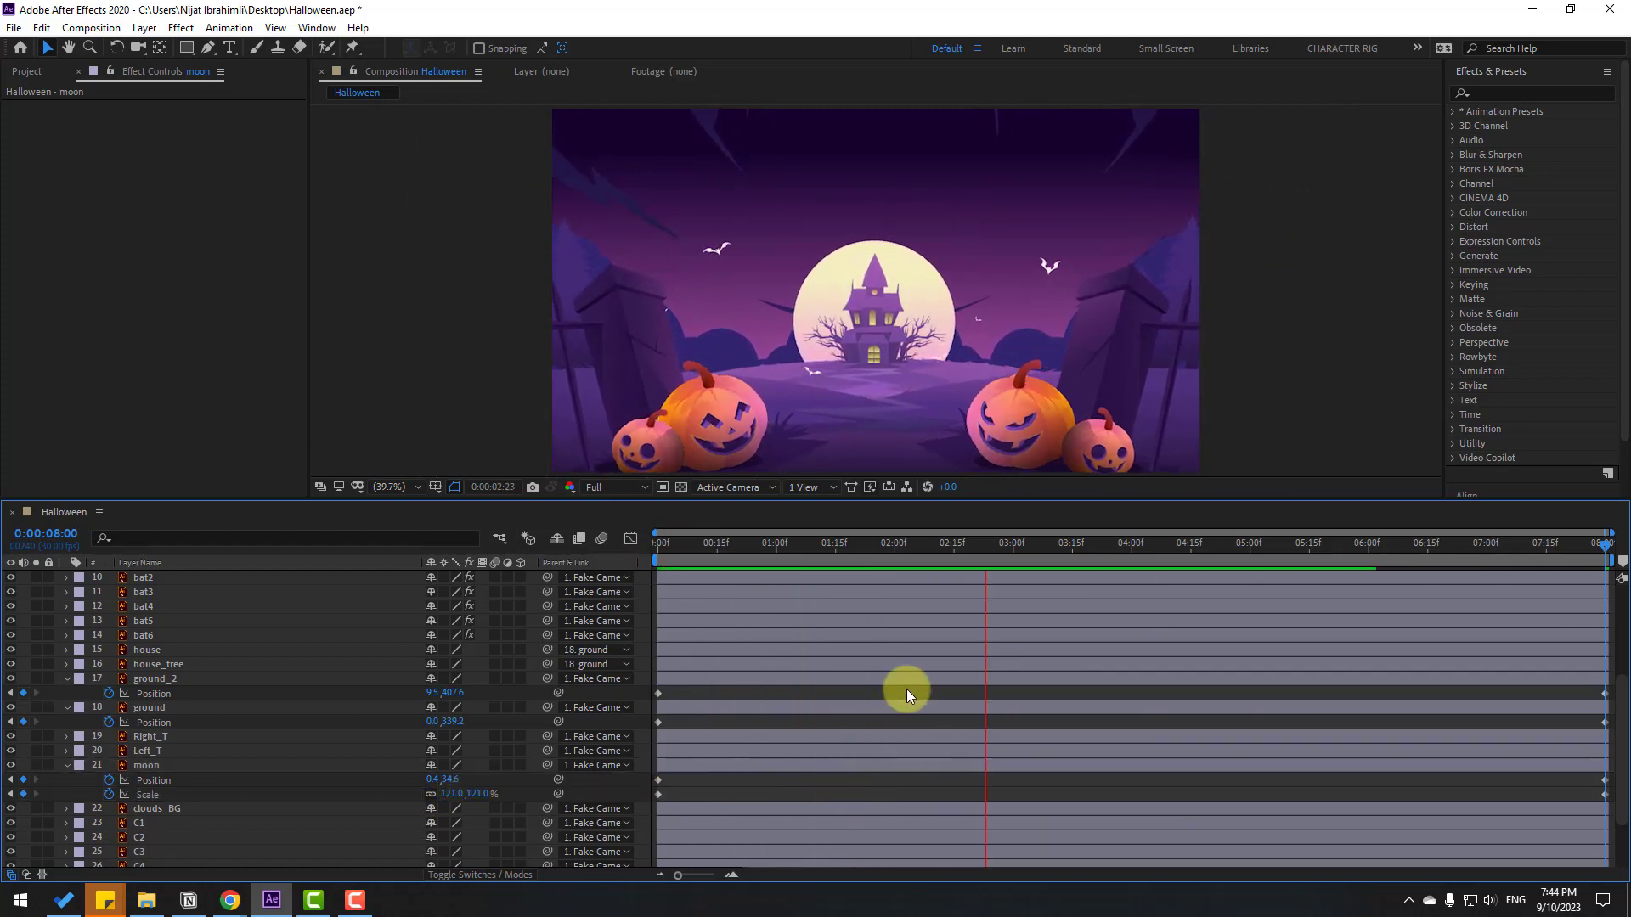
drag(853, 548, 563, 565)
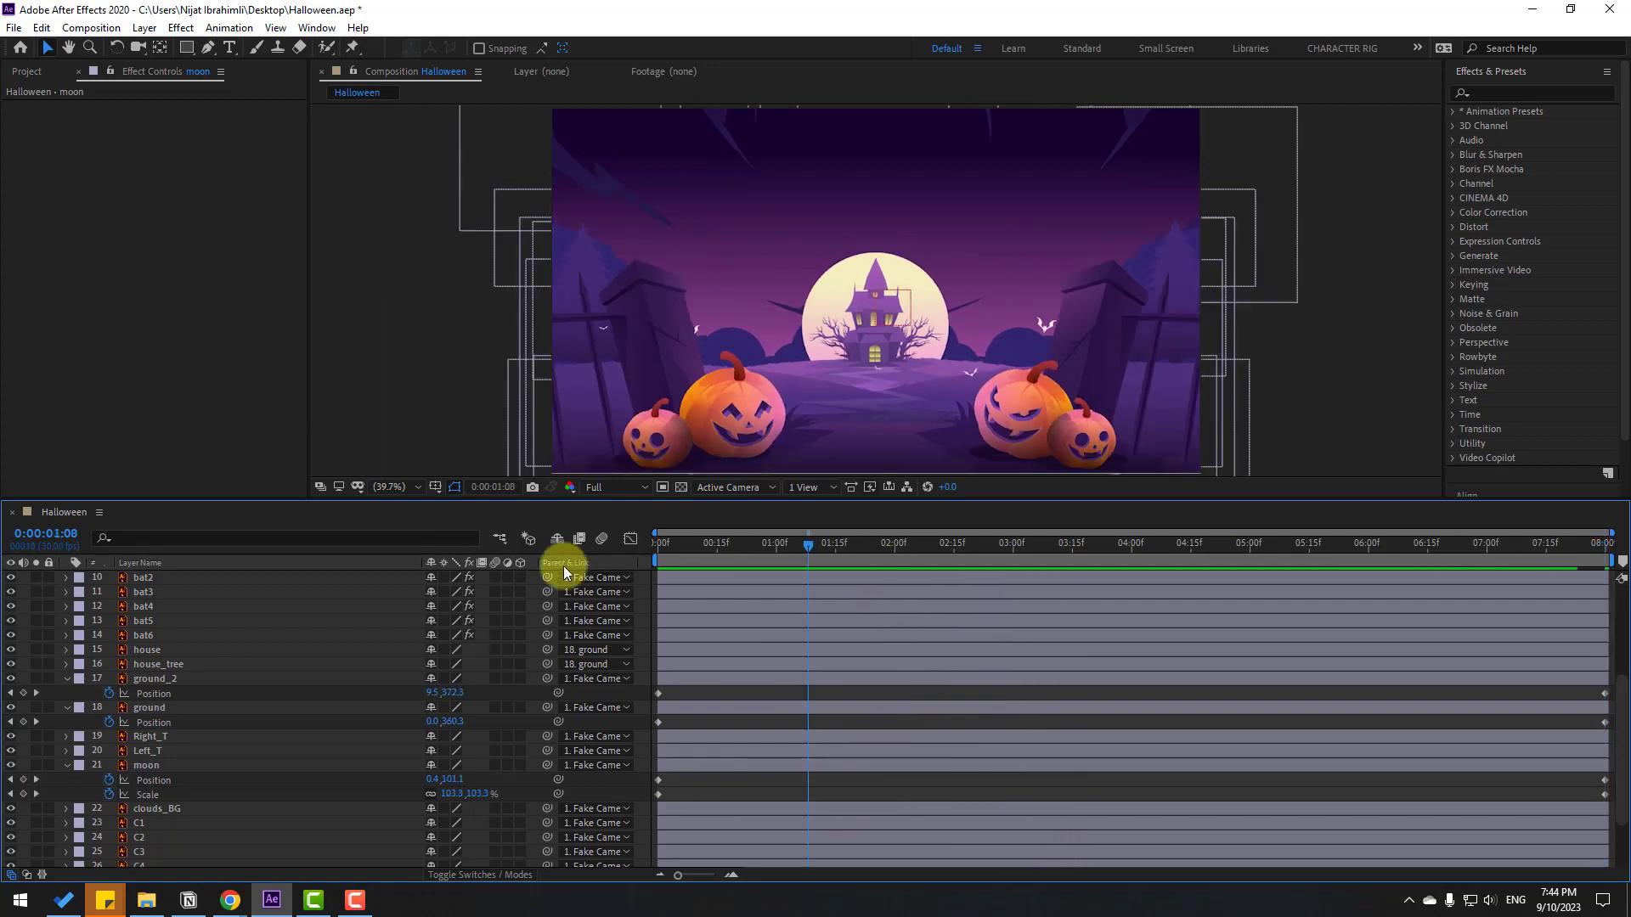
Keyframe the clouds_BG layer's Position at 5.5, 200.9 at 0:00:00:00 and 5.5, 141.9 at 0:00:08:00, and preview the animation
click(158, 809)
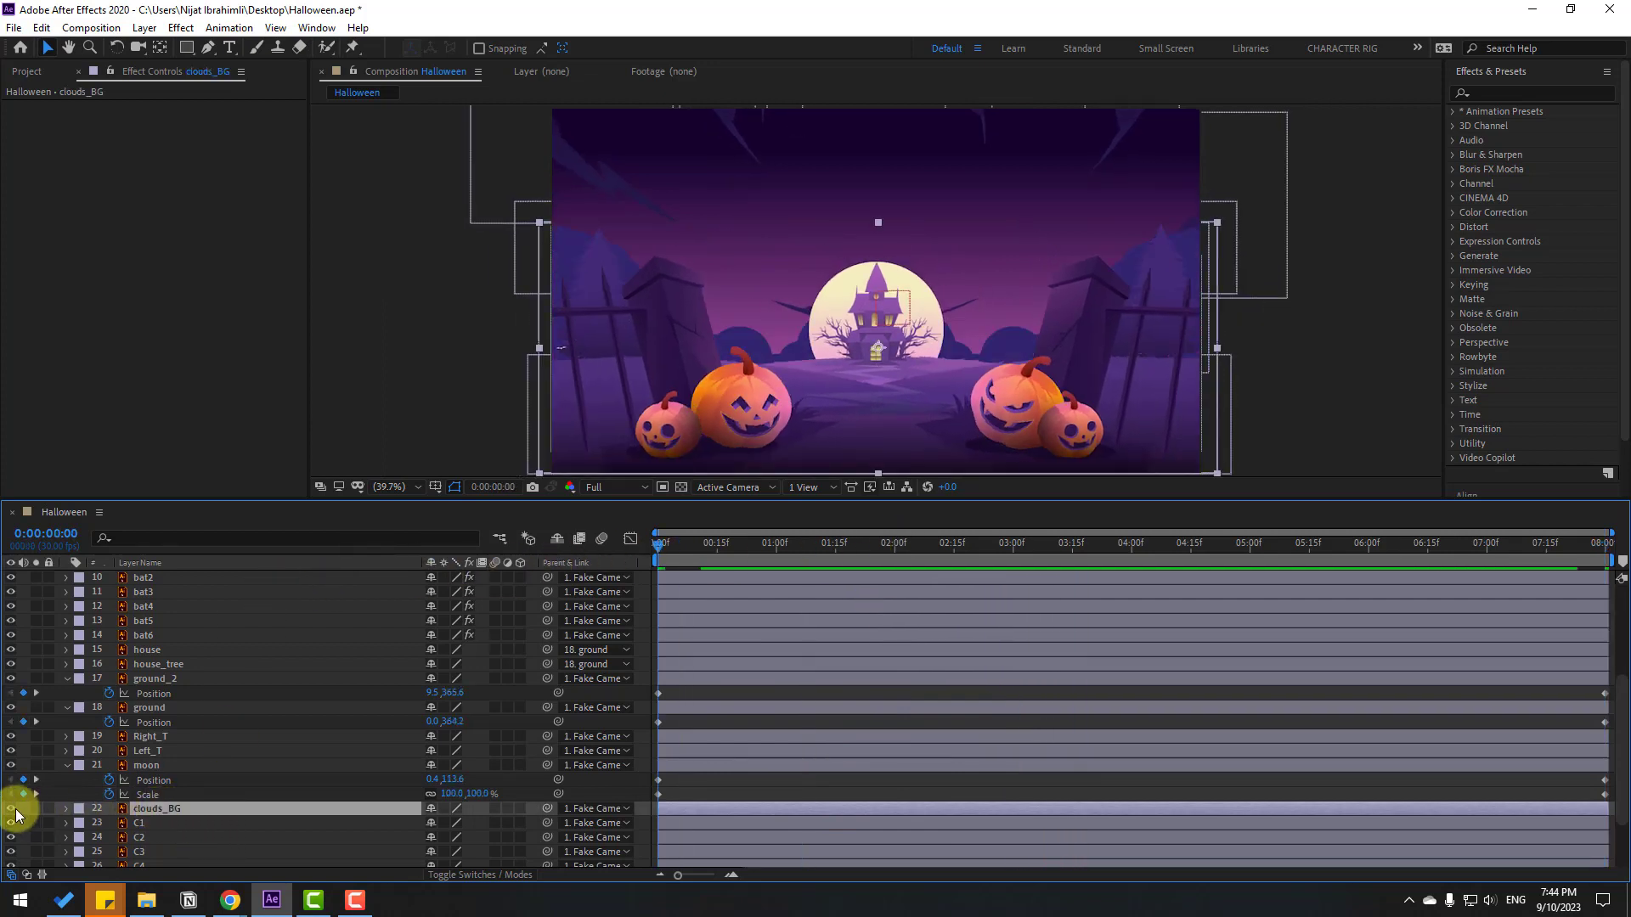
key(p)
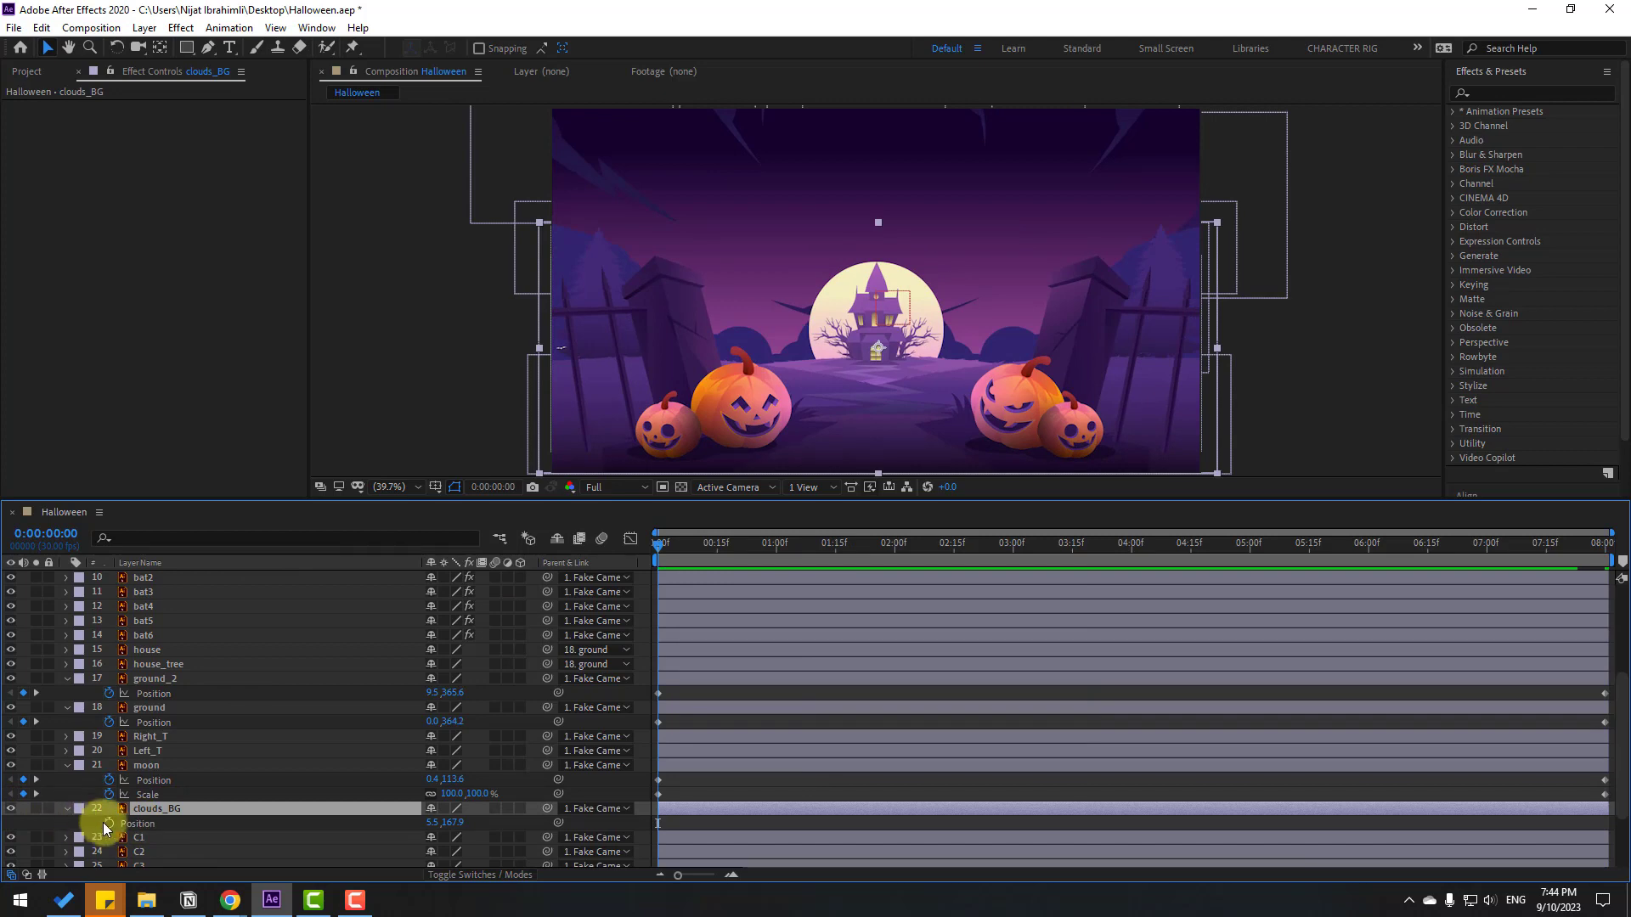
click(109, 823)
drag(461, 823, 477, 823)
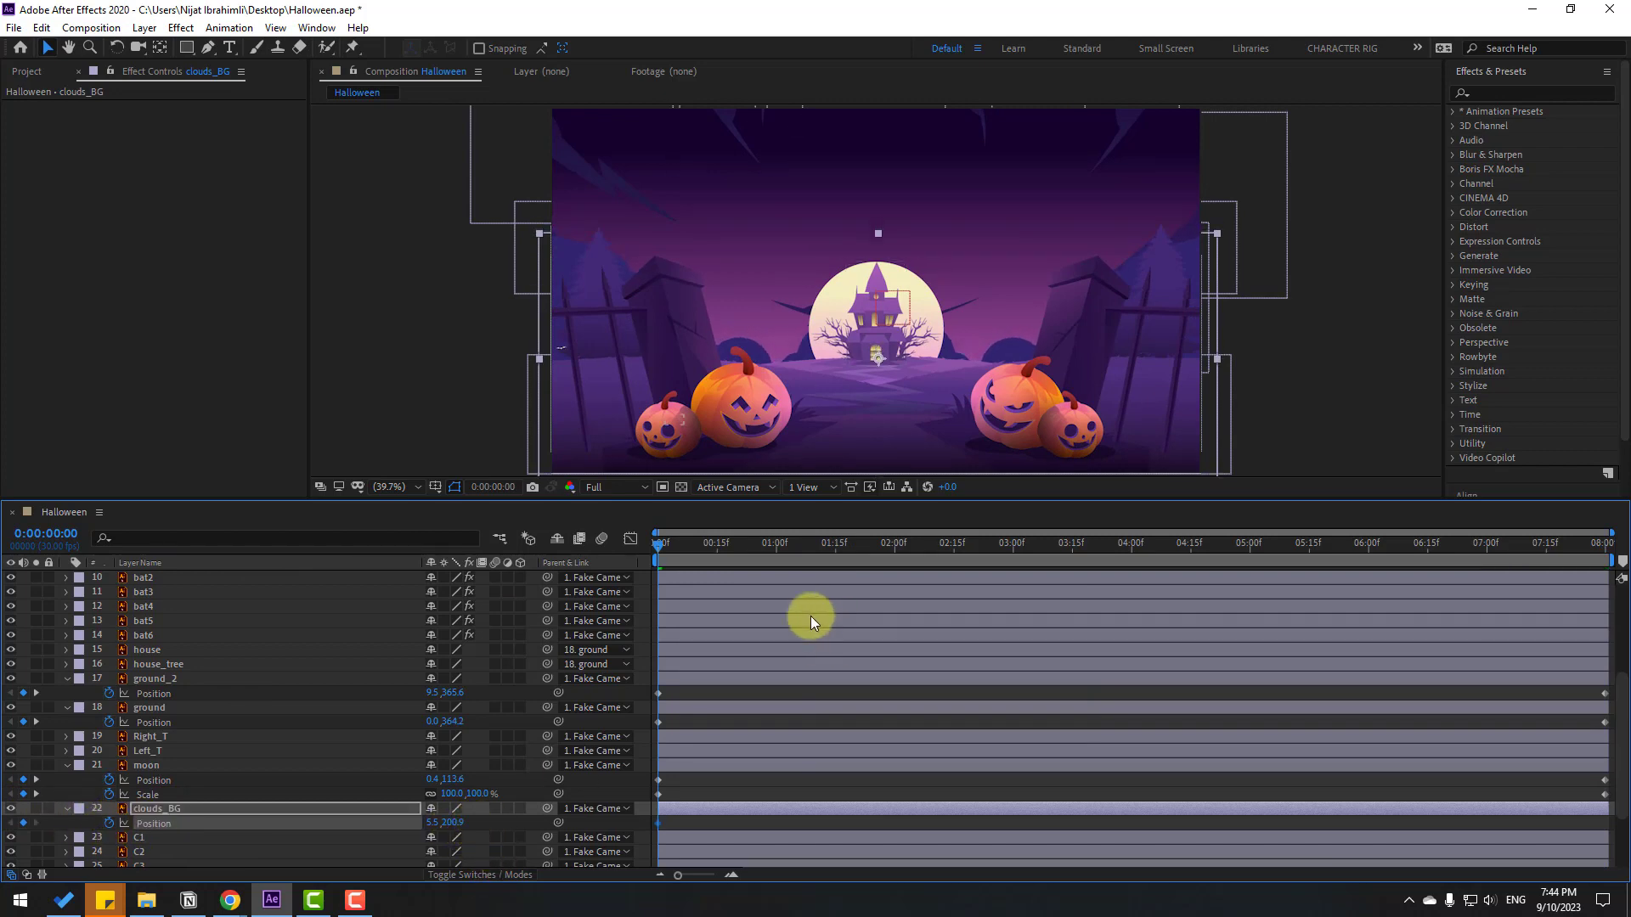
drag(666, 544, 1604, 544)
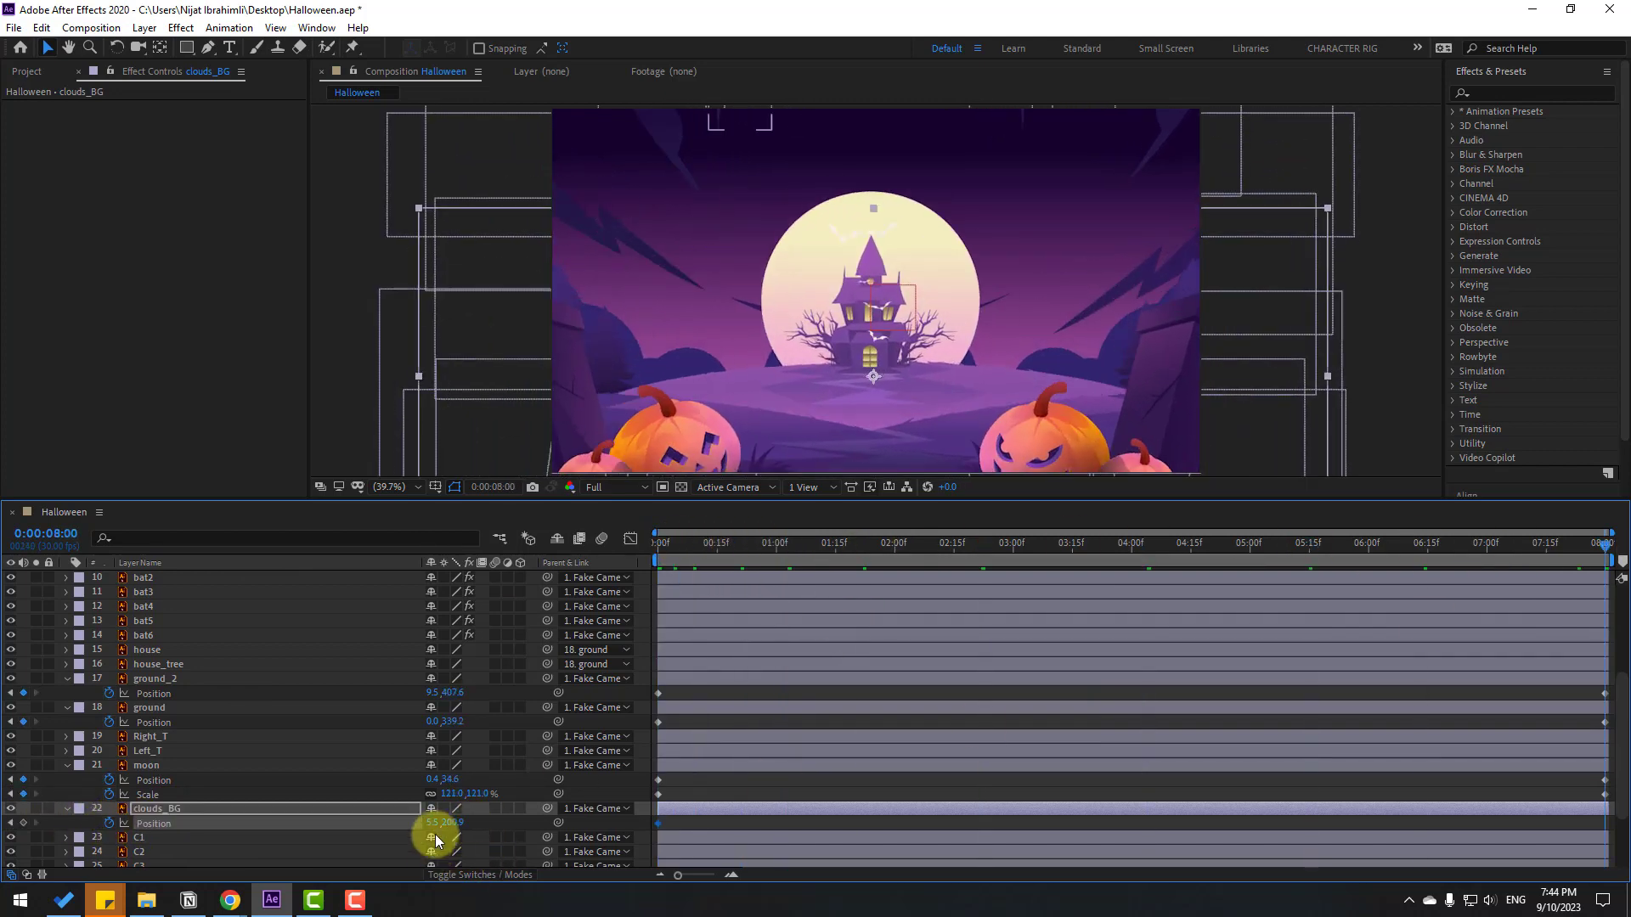
drag(441, 820, 409, 813)
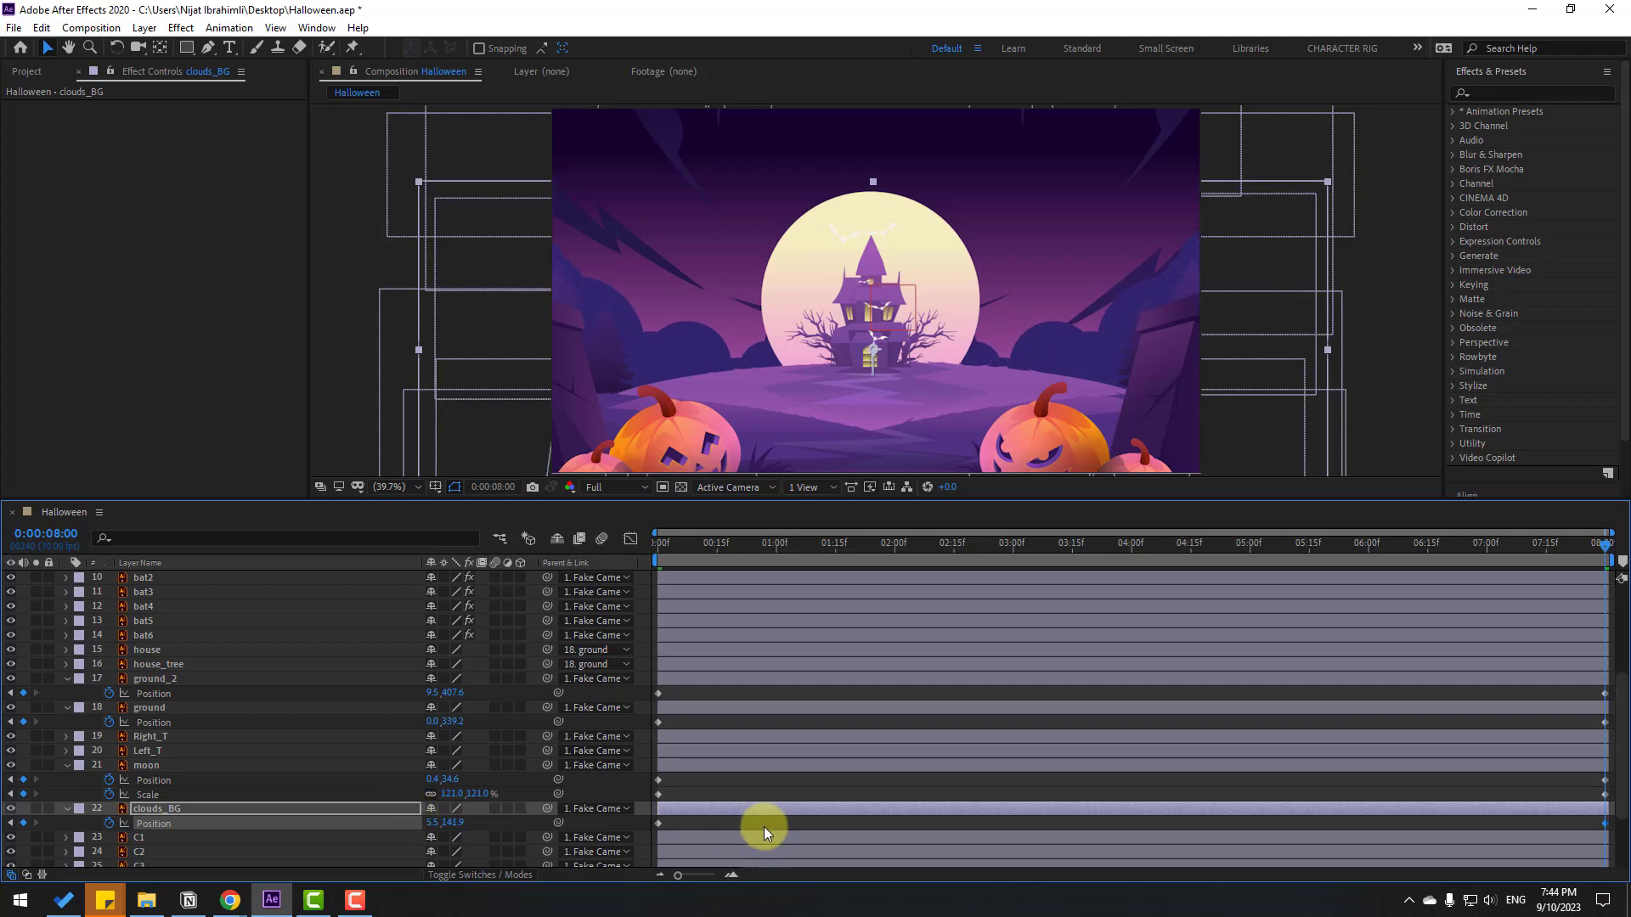
click(764, 826)
key(space)
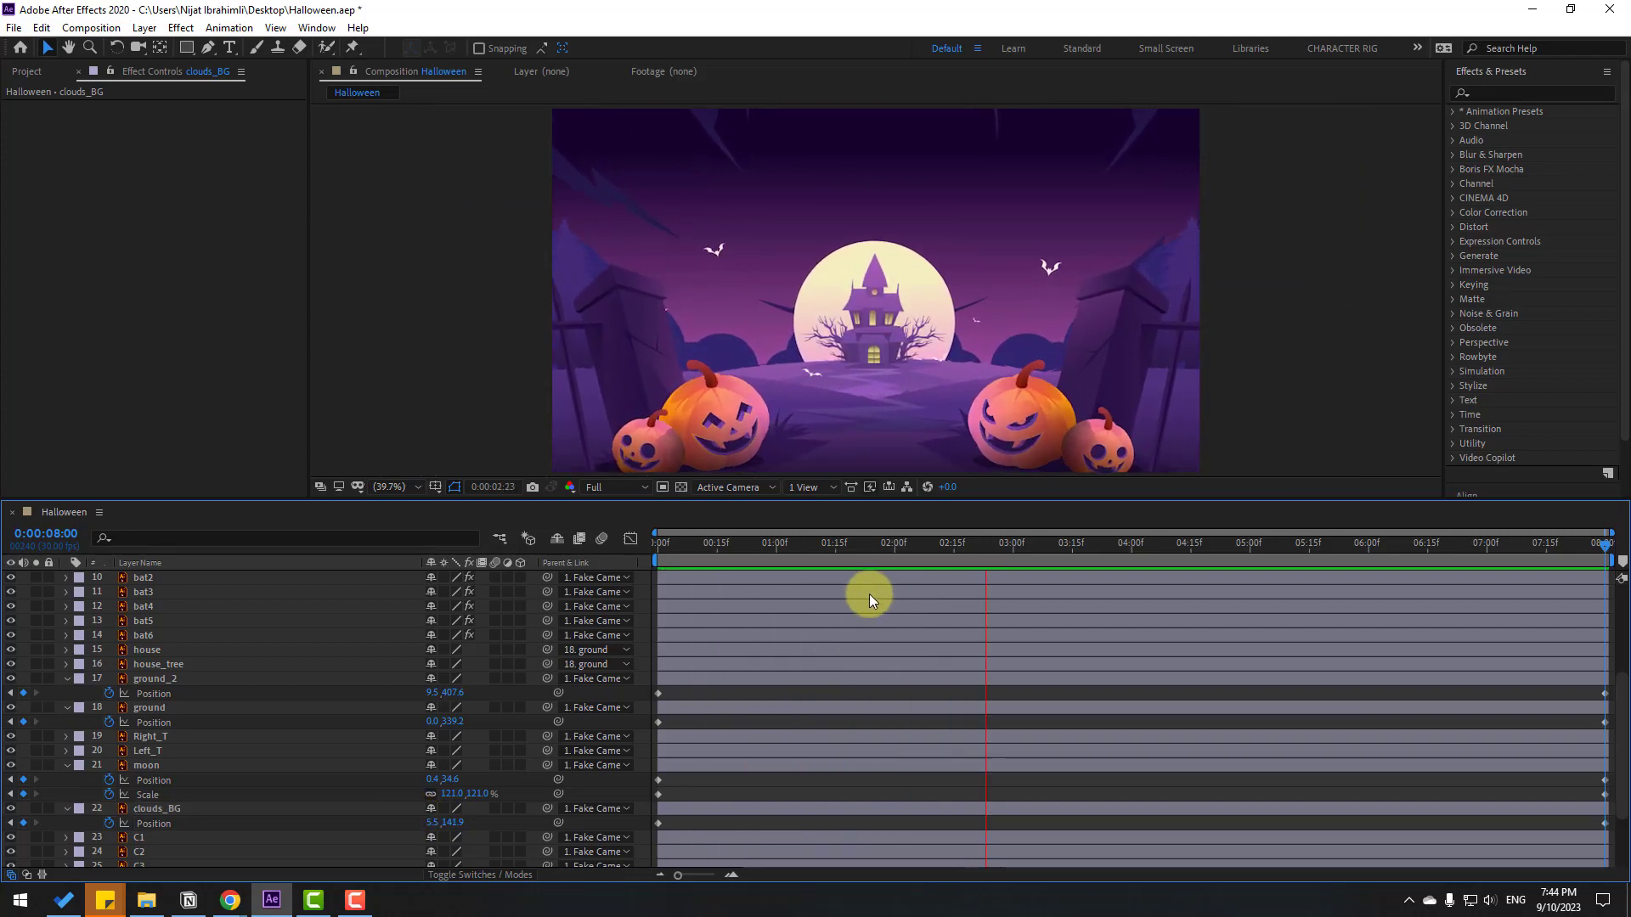
key(space)
Keyframe Position at 0:00:00:00 on Right_T and Left_T, lowering them to 762.7, 69.8 and -739.8, 79.8
scroll(308, 726, down, 2)
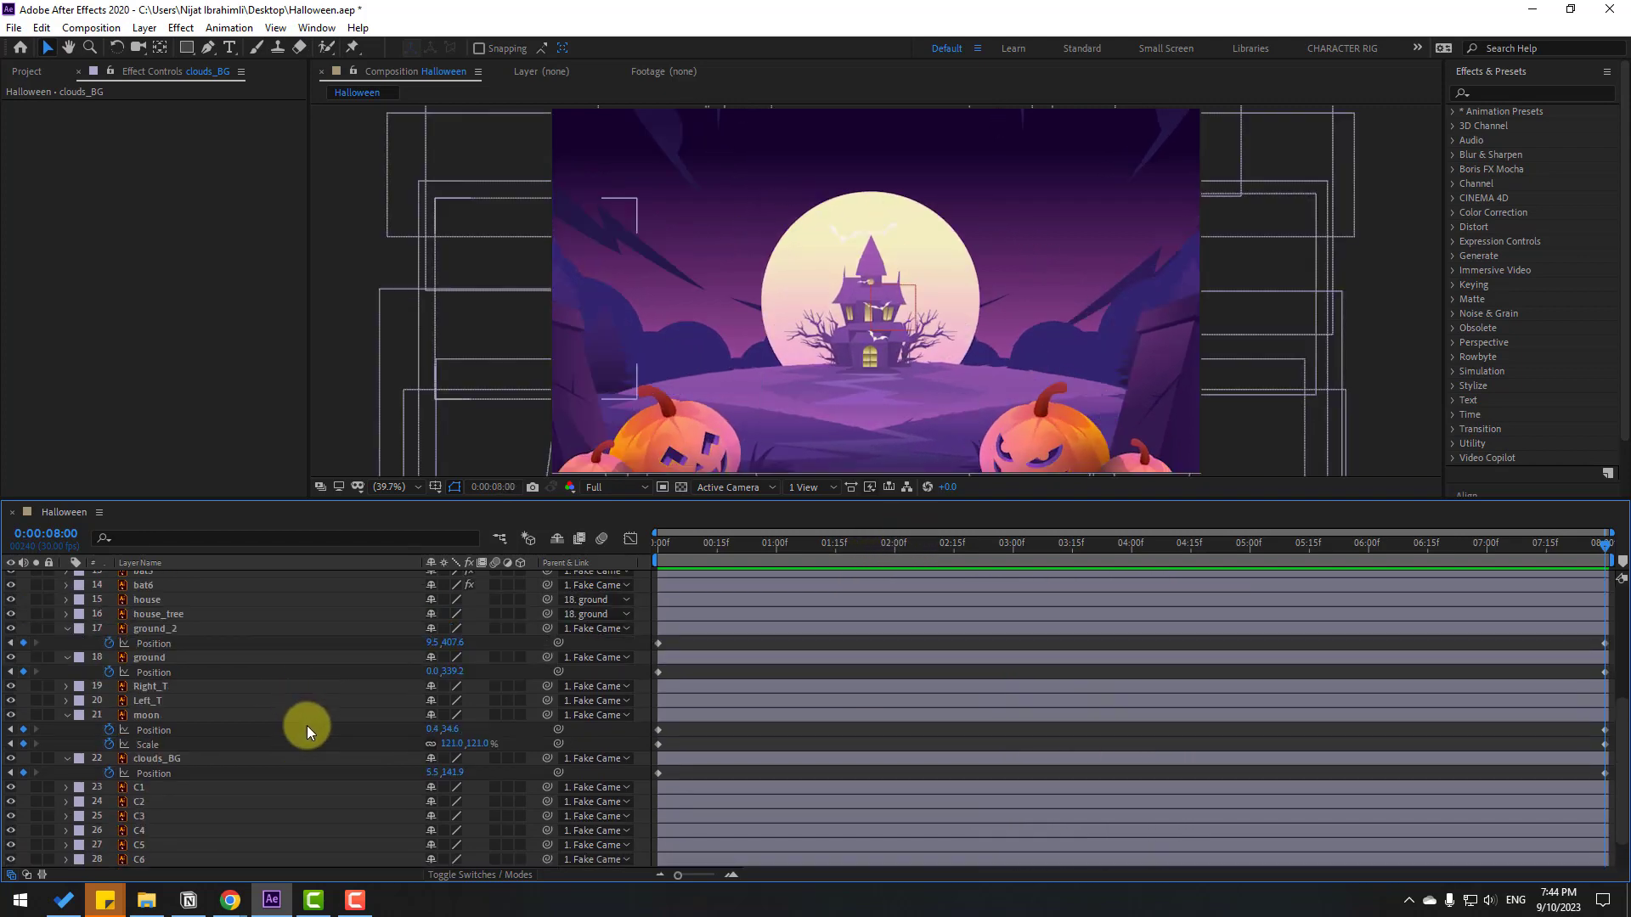
click(501, 701)
key(Home)
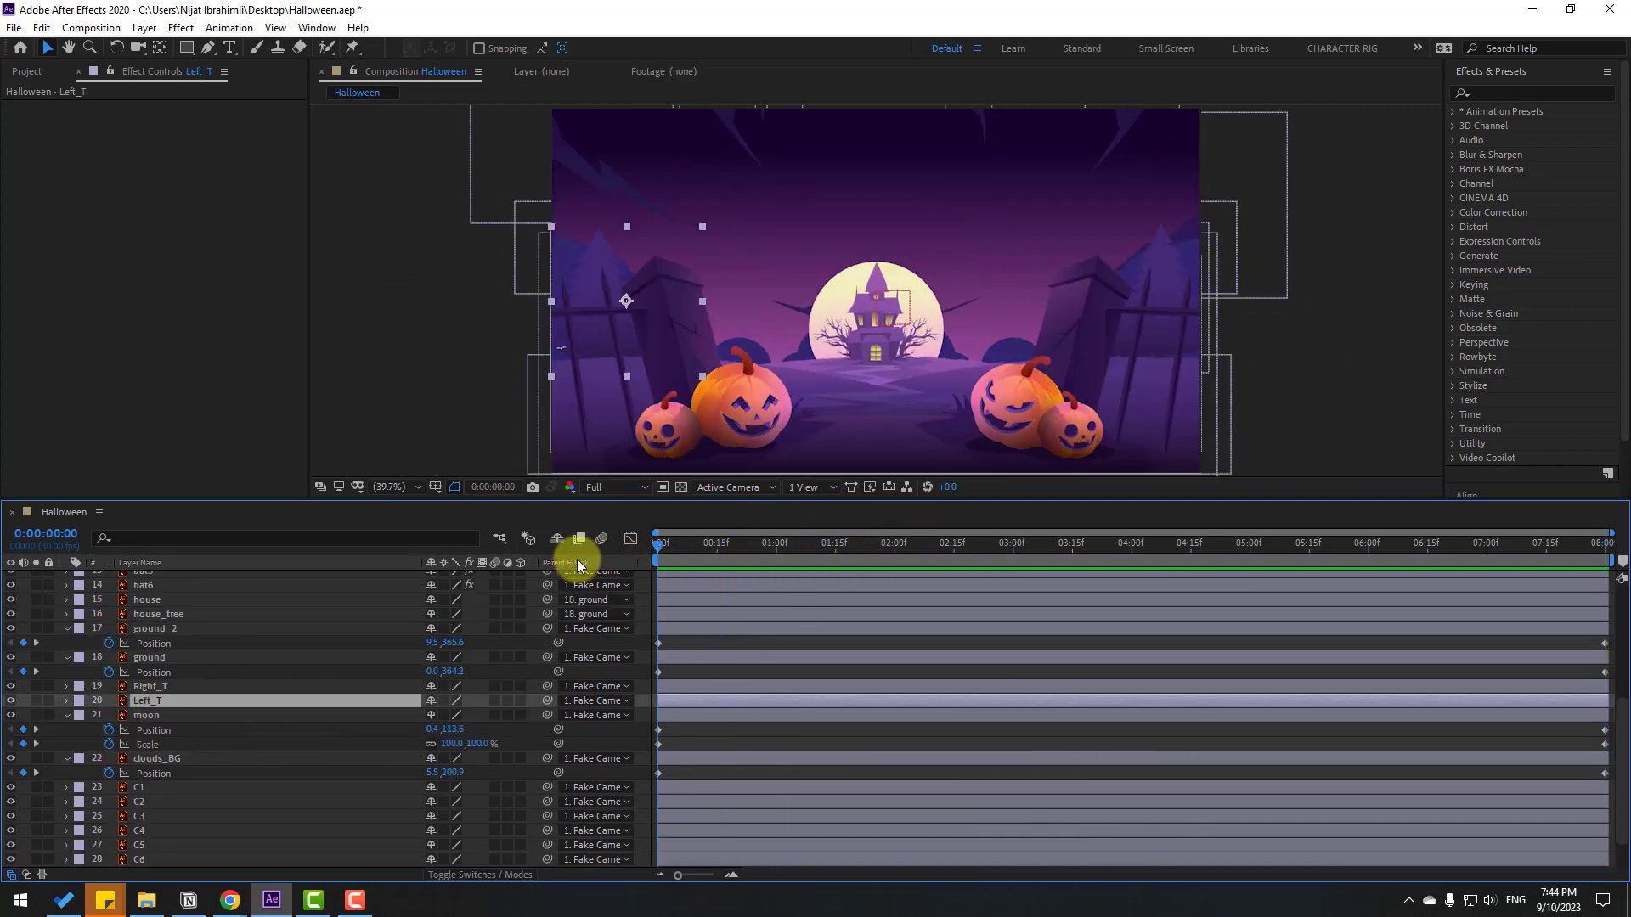
key(p)
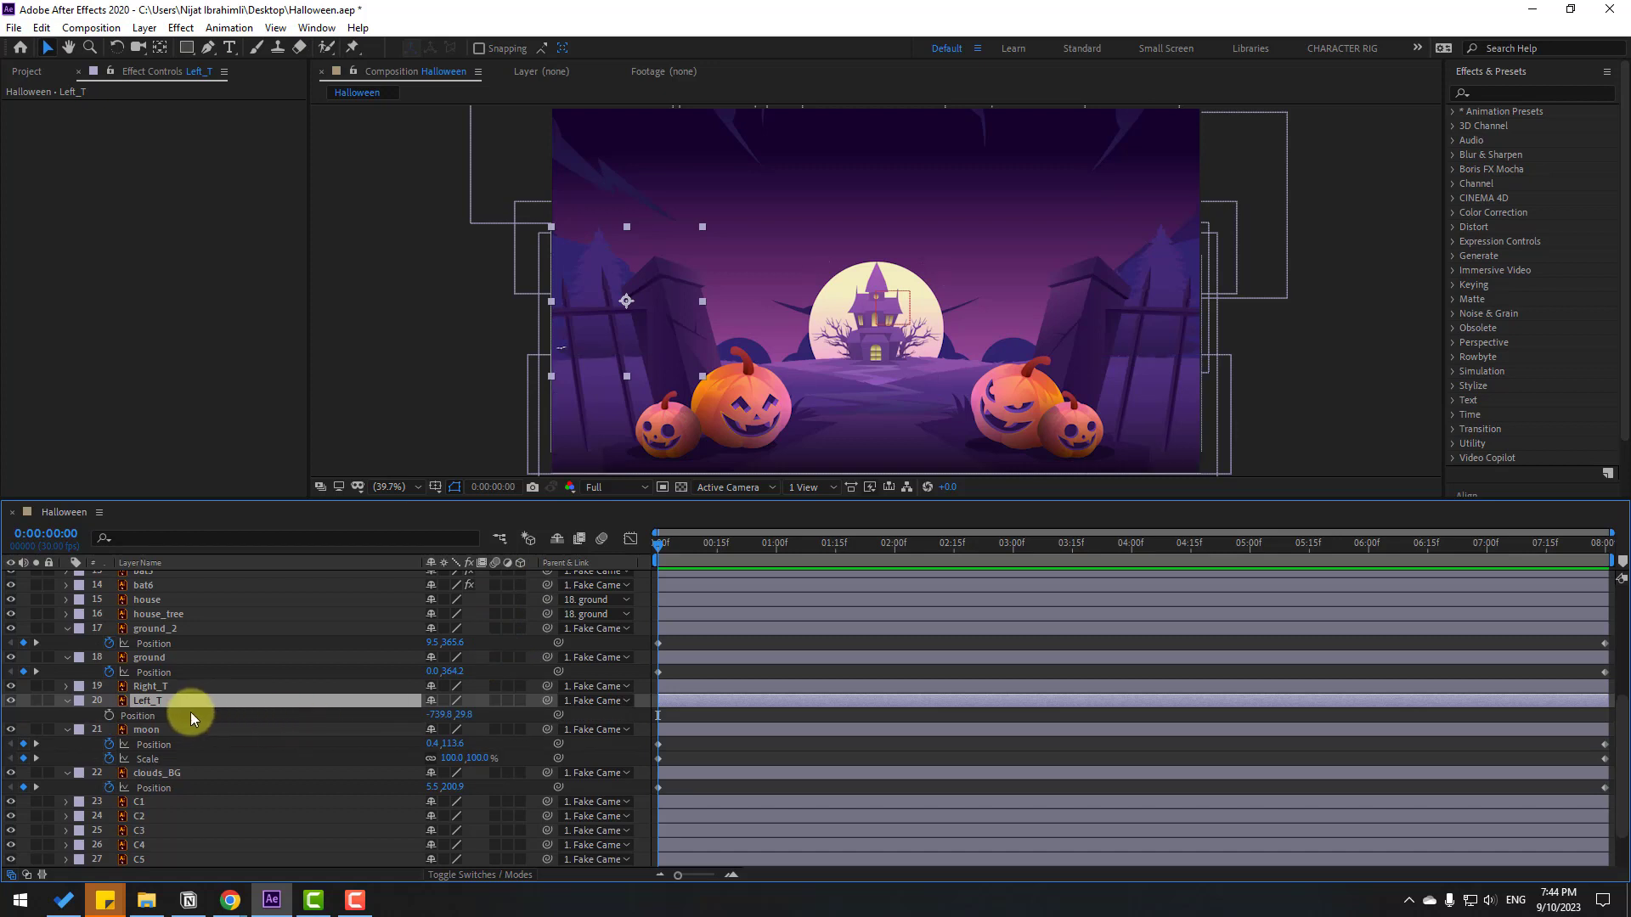
click(167, 690)
key(p)
click(109, 701)
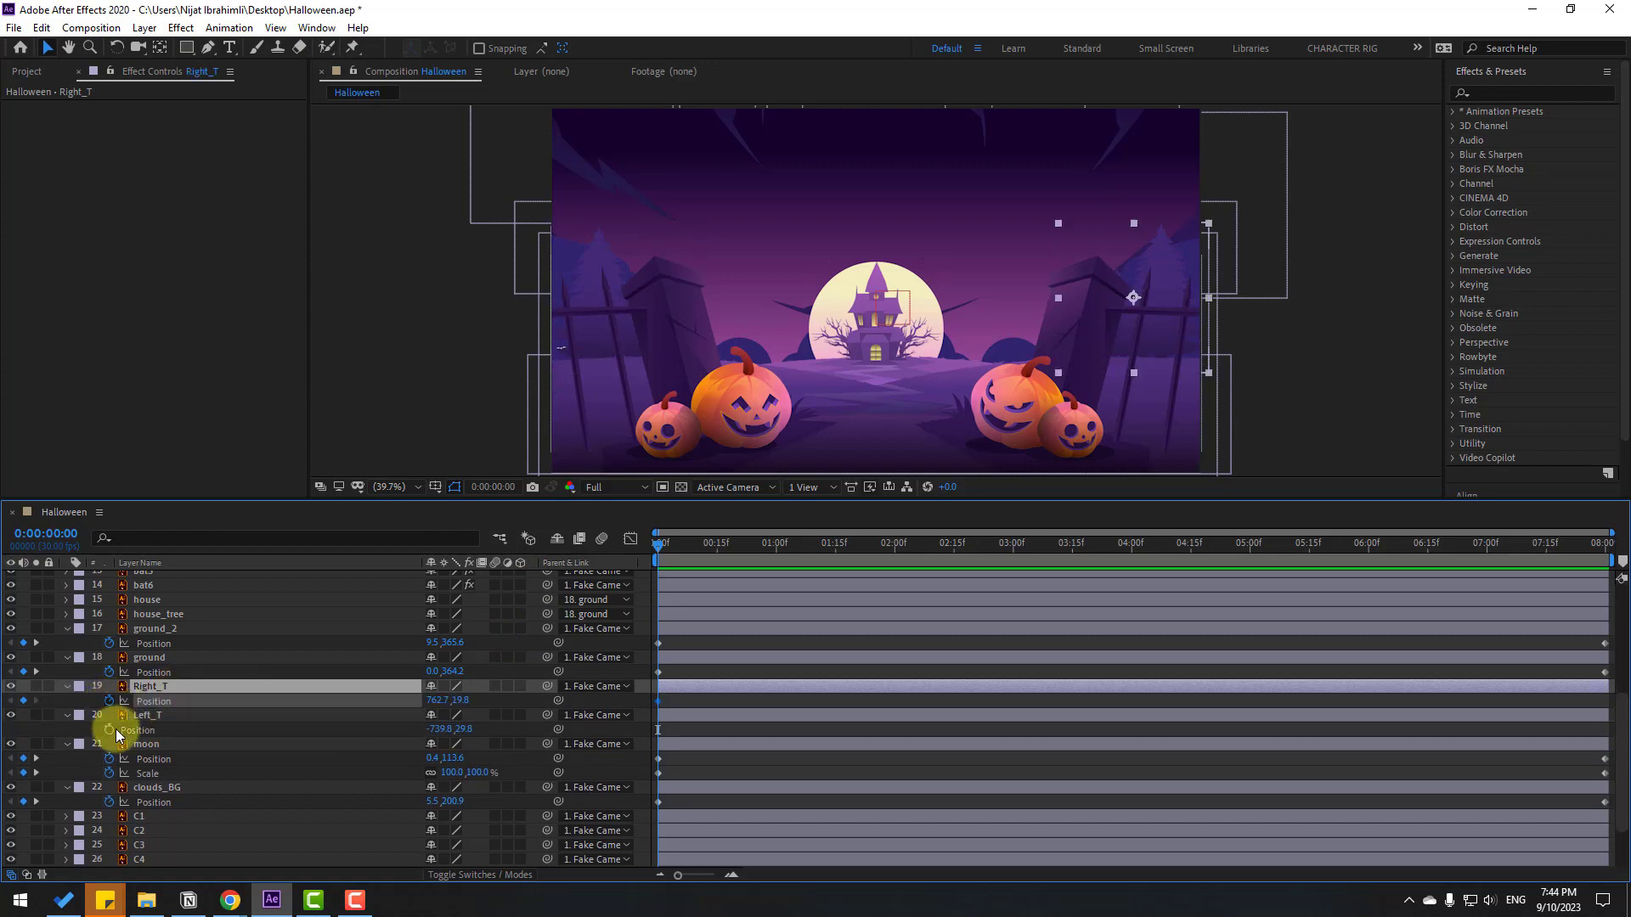
click(109, 730)
drag(463, 704, 470, 701)
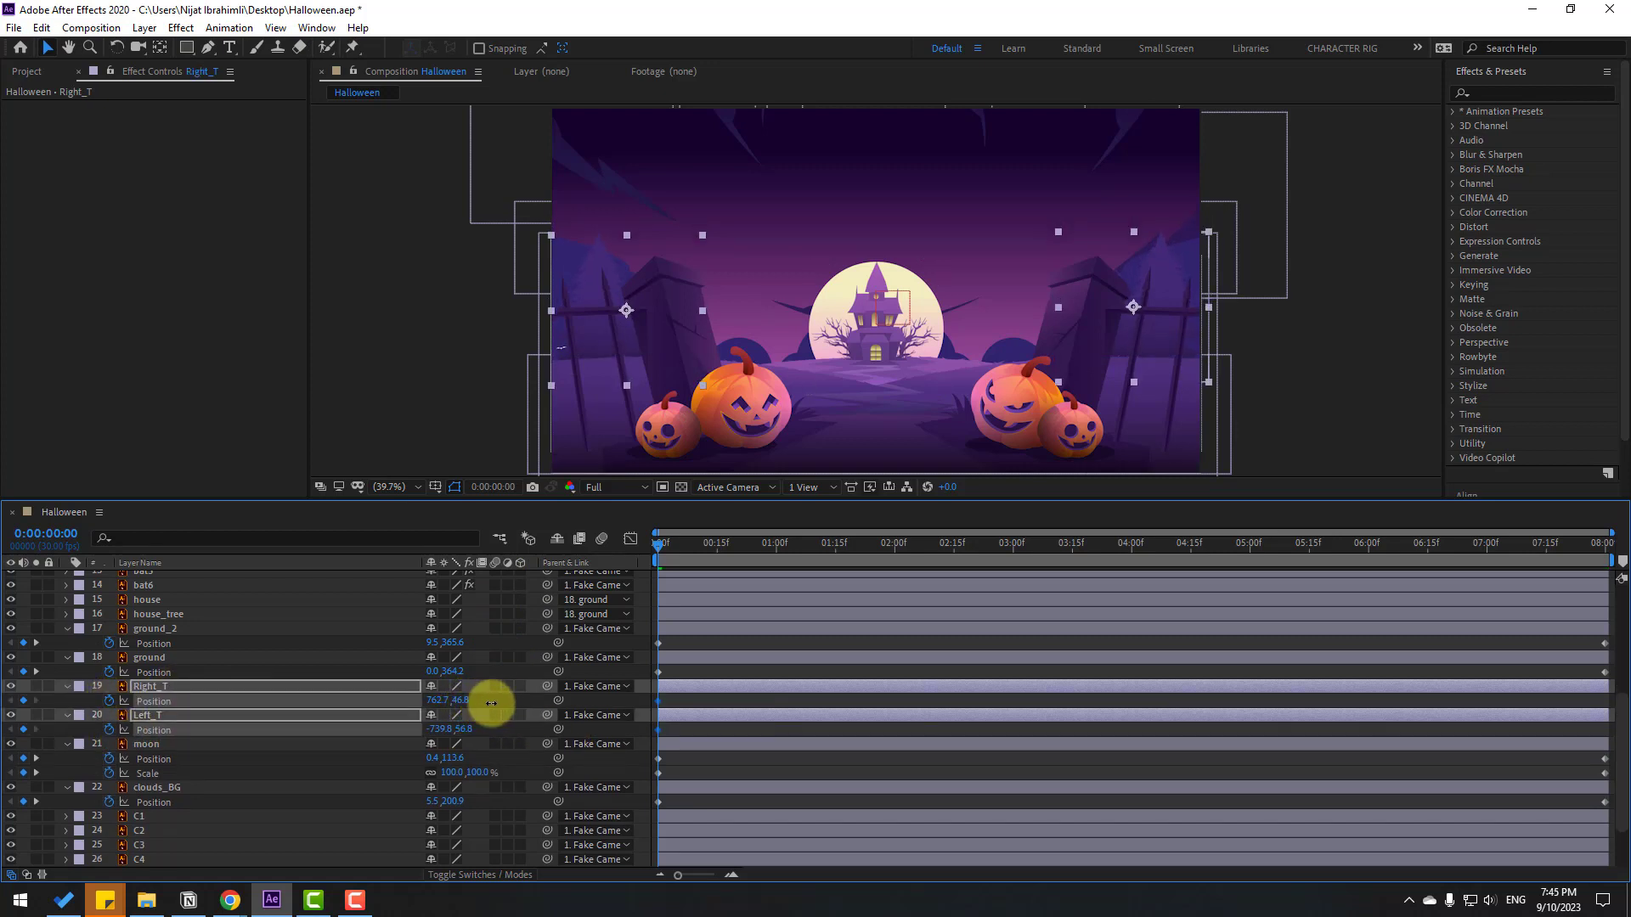
Raise Right_T and Left_T to Y Positions 16.8 and 26.8 with second keyframes, retime these to about 0:00:05:00, and preview the animation
drag(739, 557, 883, 552)
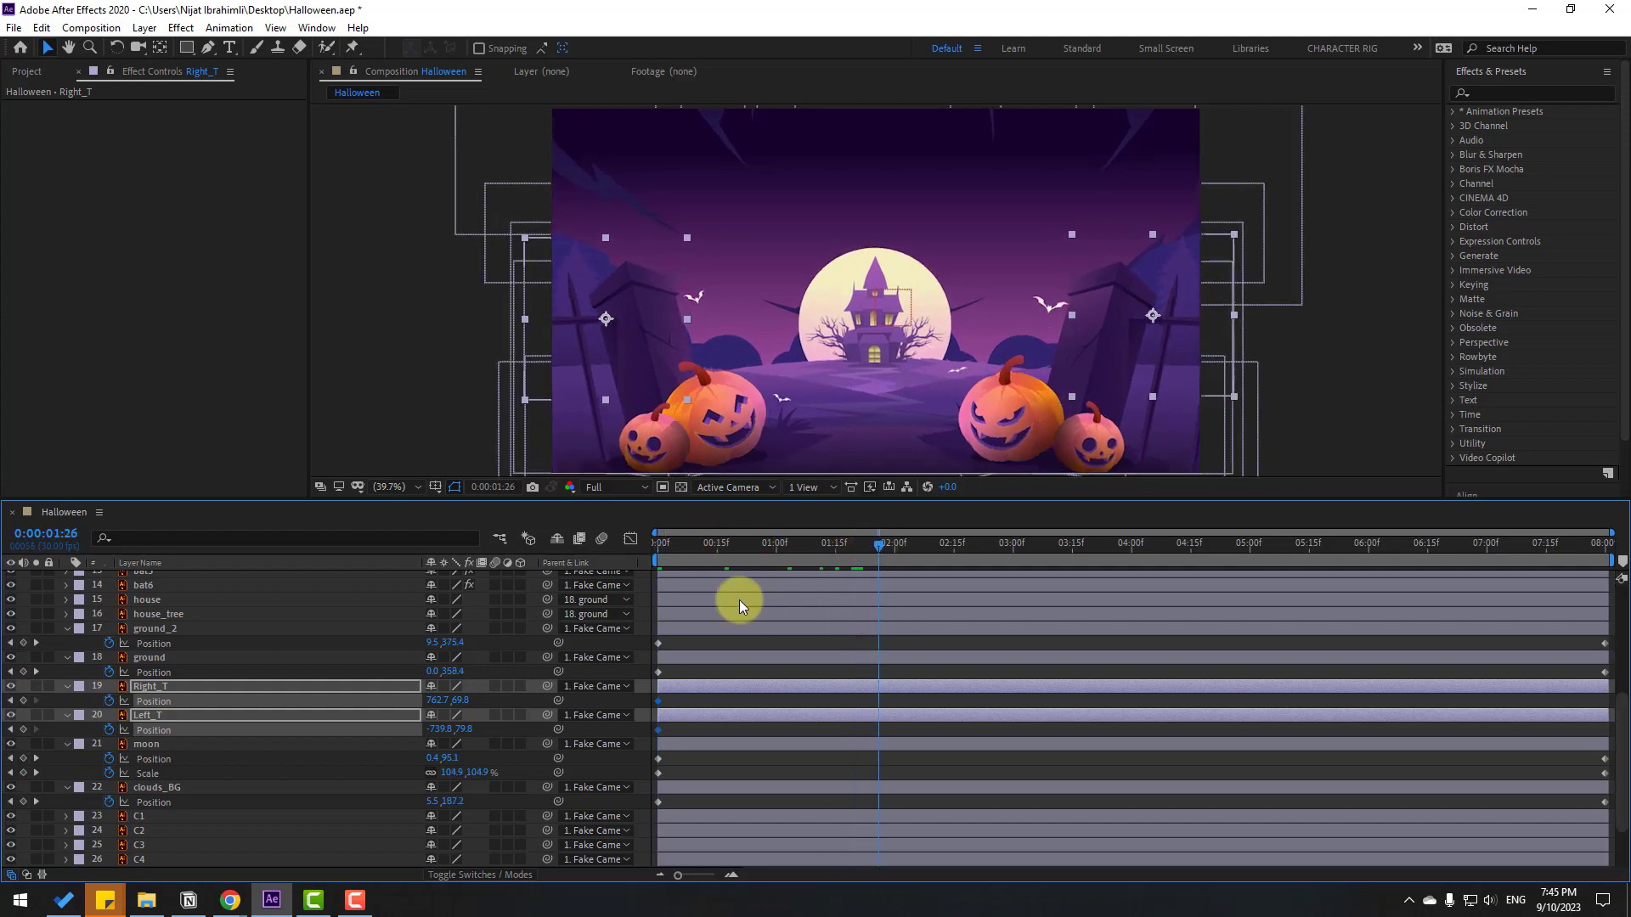
drag(462, 701, 424, 702)
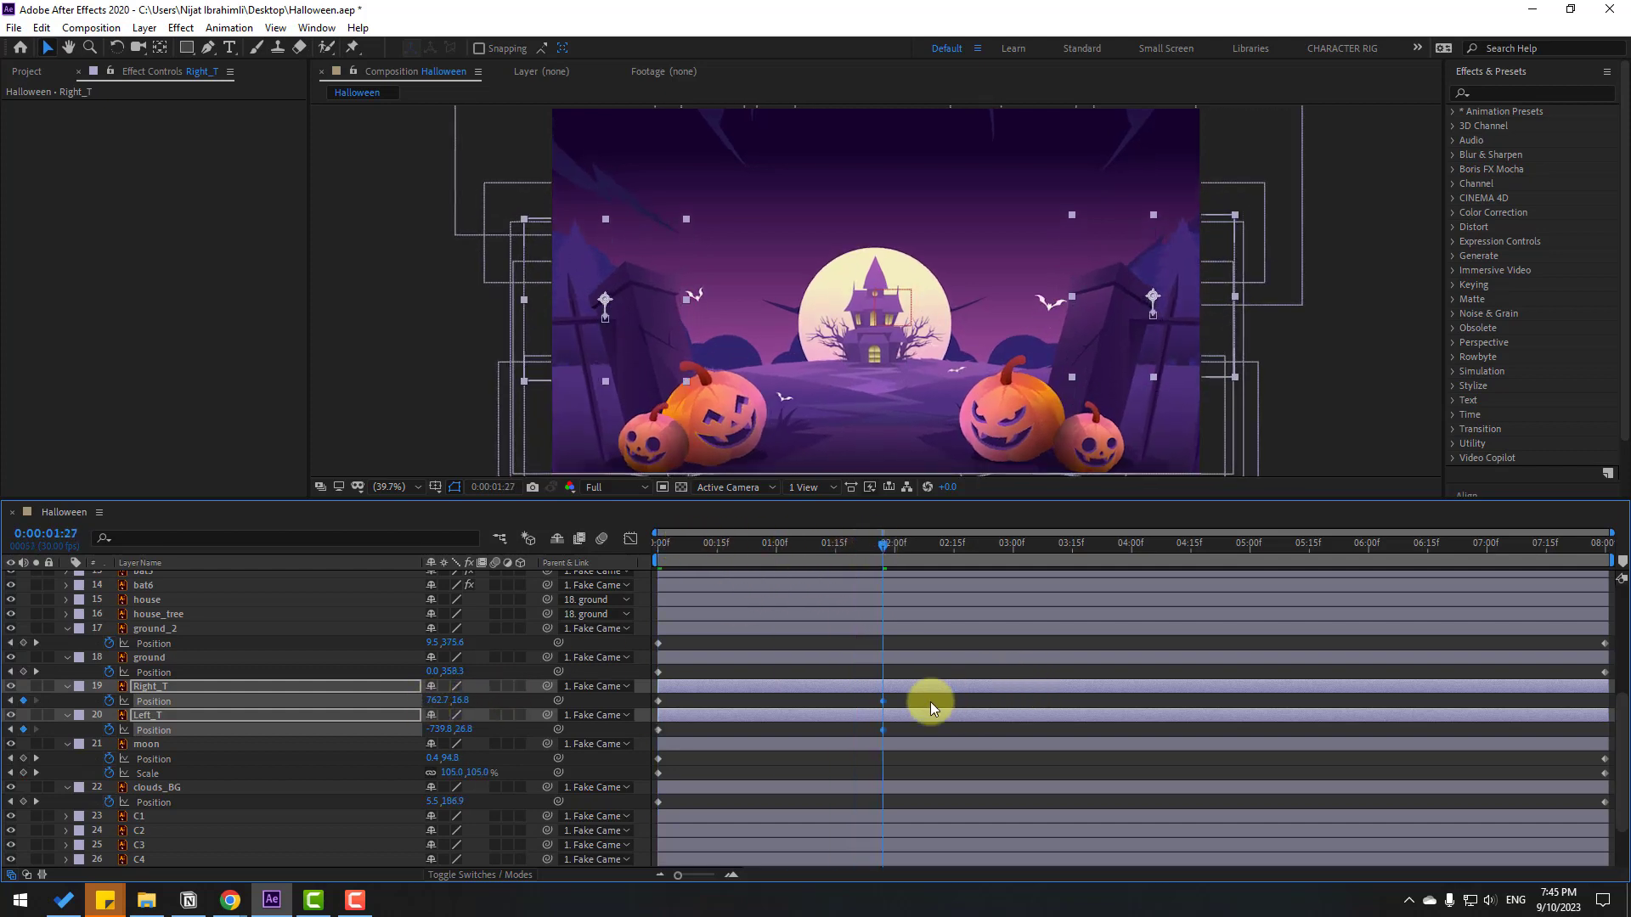
drag(930, 702, 875, 737)
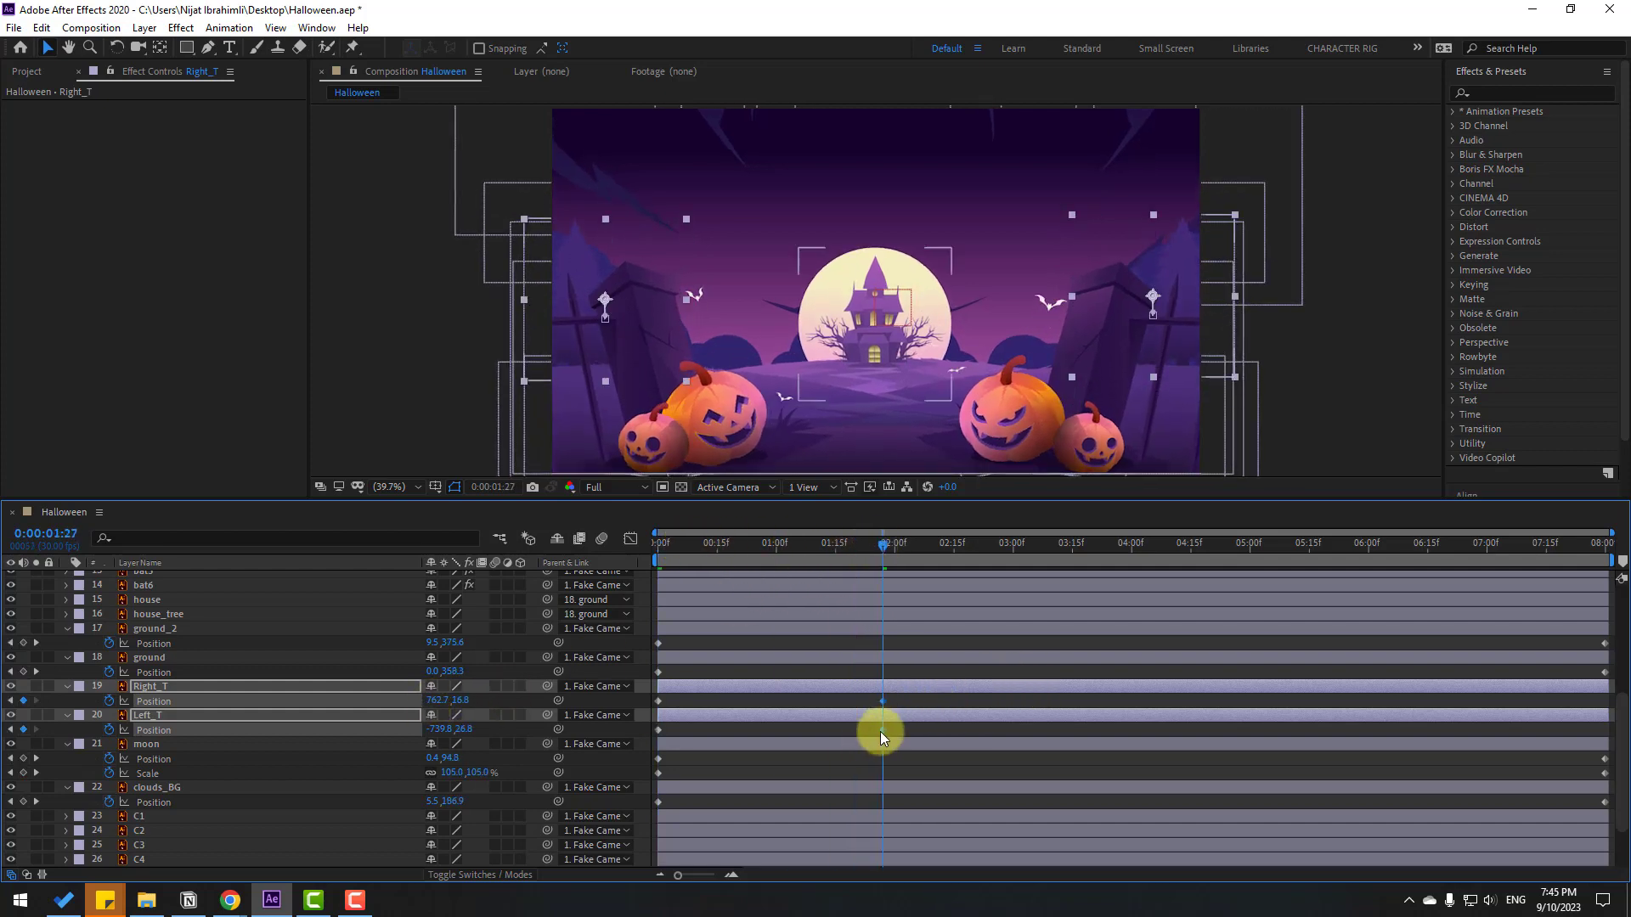
click(1201, 736)
key(space)
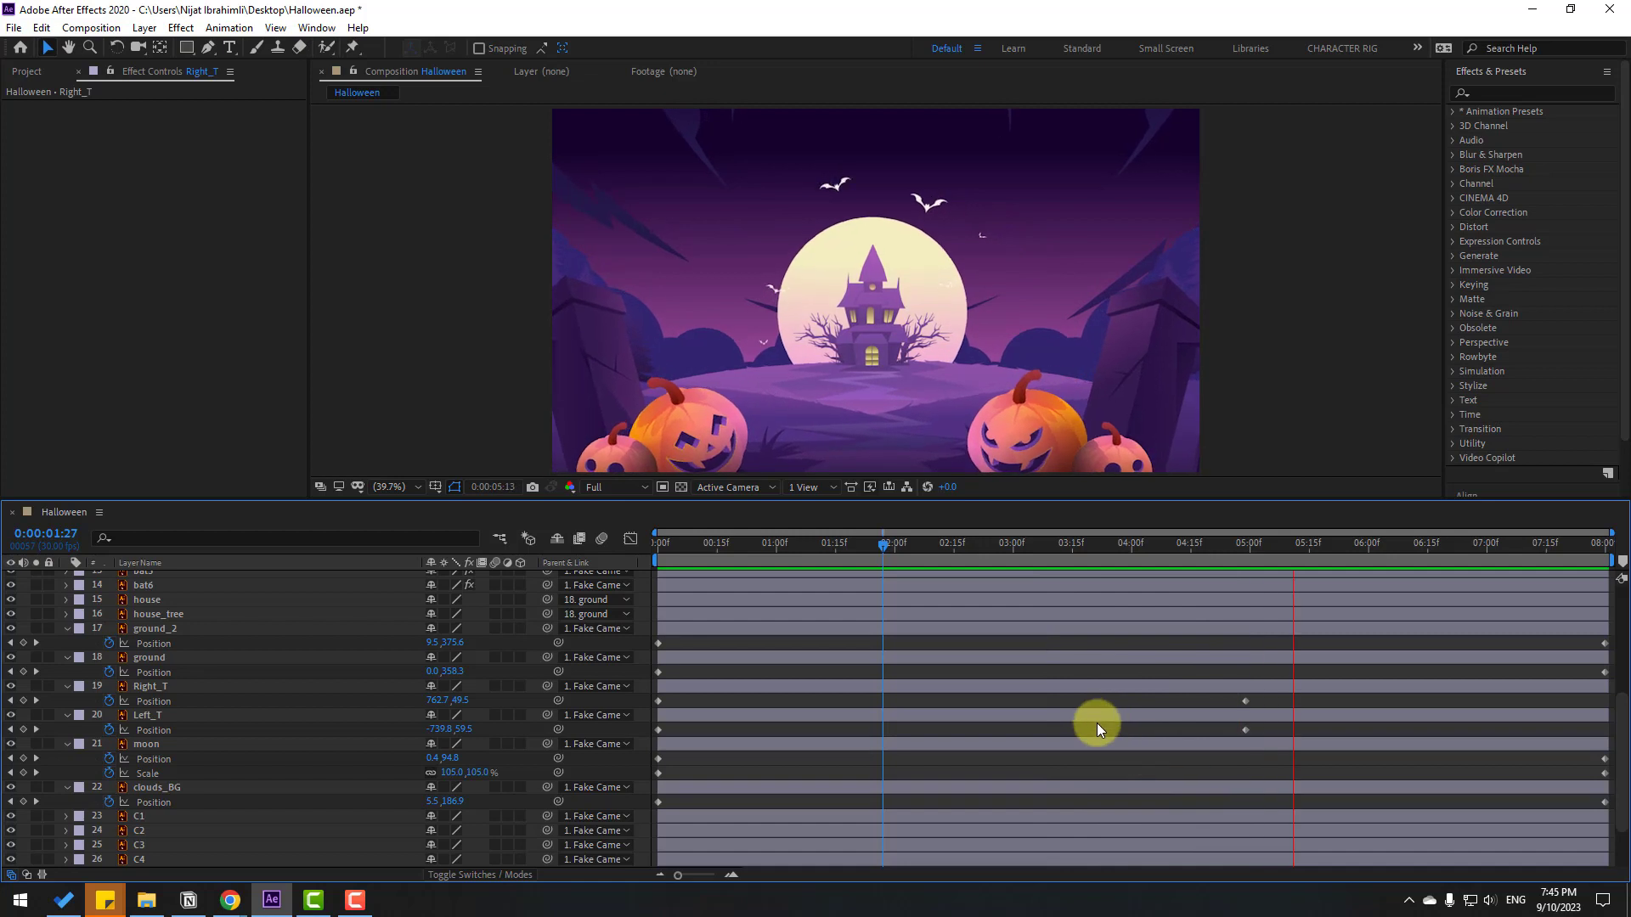
Return to 0:00:00:00 and collapse the properties of the layers from ground_2 to clouds_BG and of the right and left layers
key(Home)
click(146, 628)
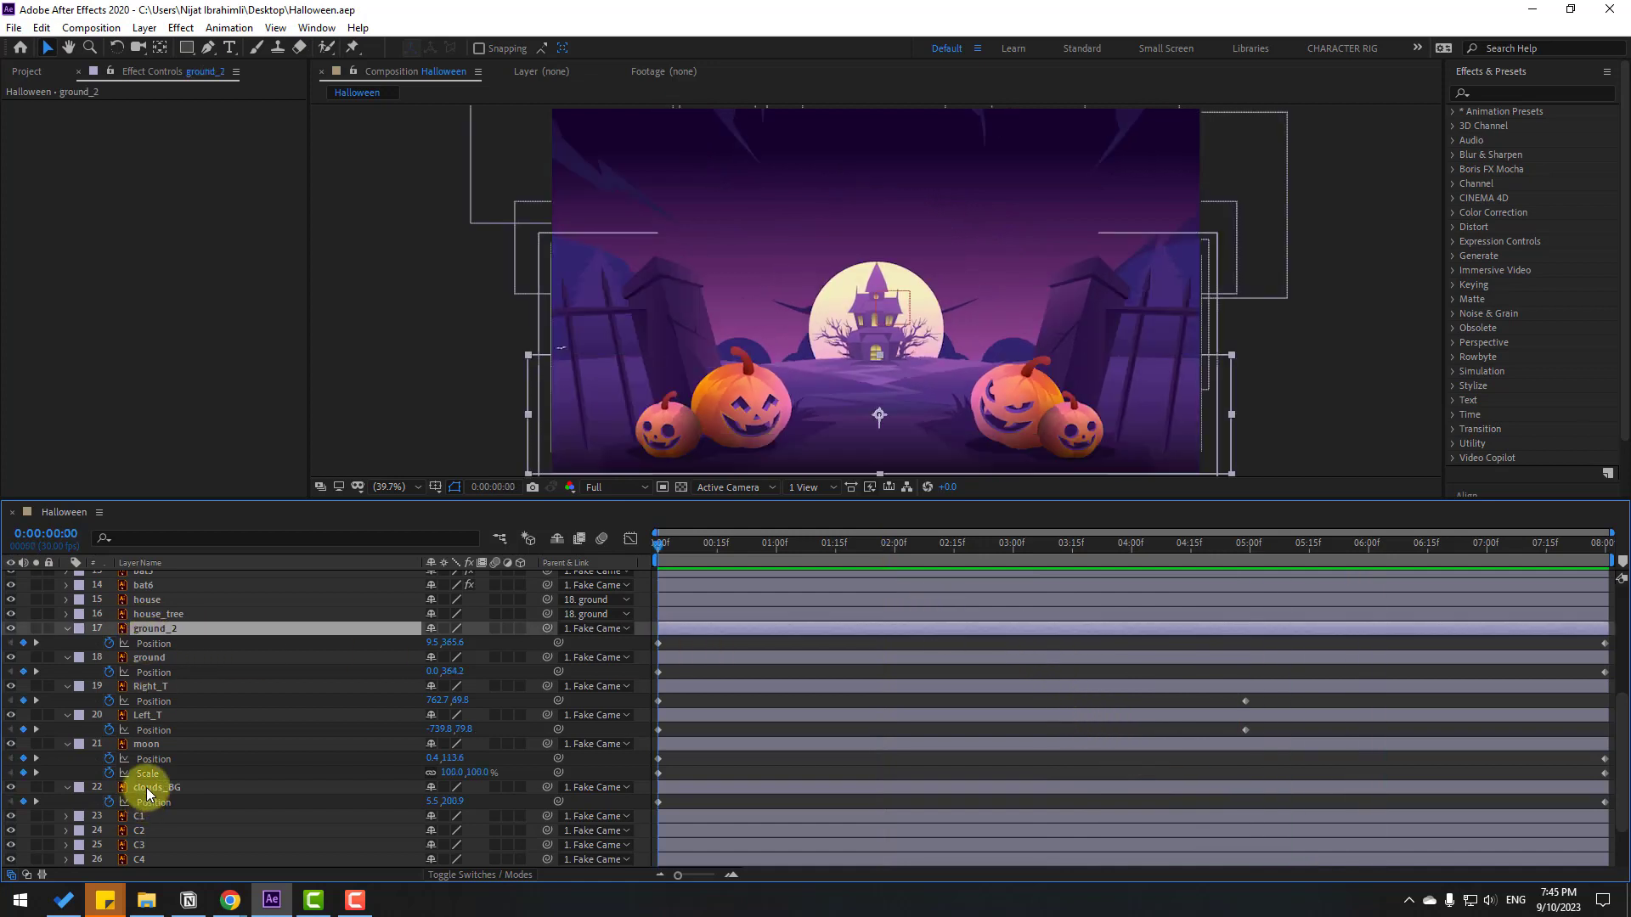
shift+click(147, 789)
click(68, 631)
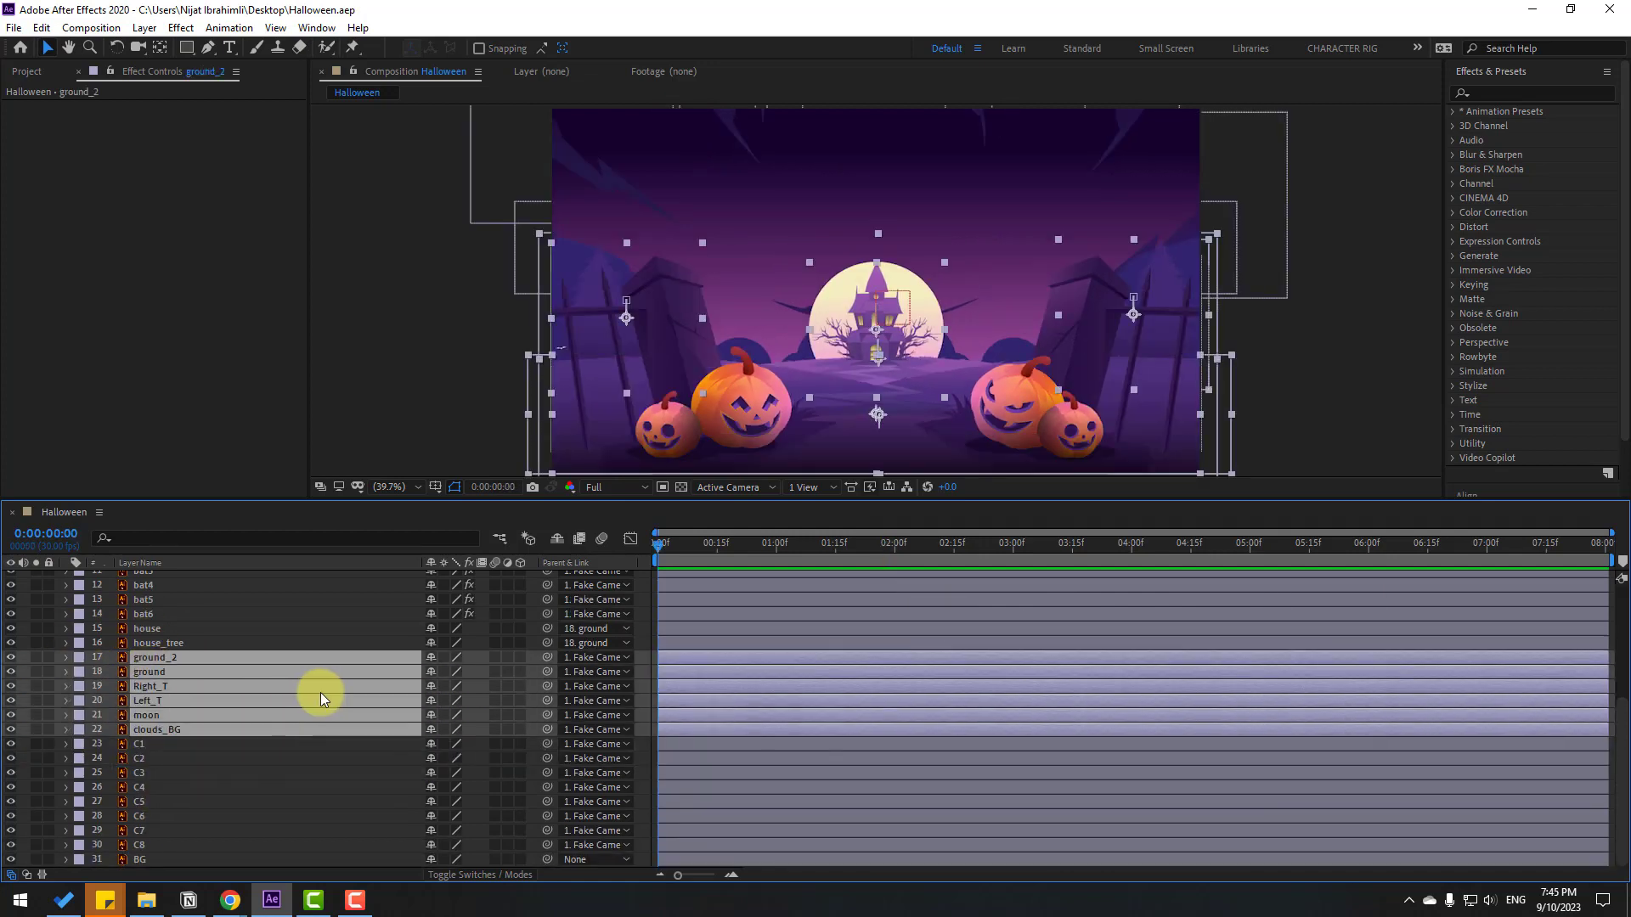
scroll(366, 675, up, 5)
click(67, 664)
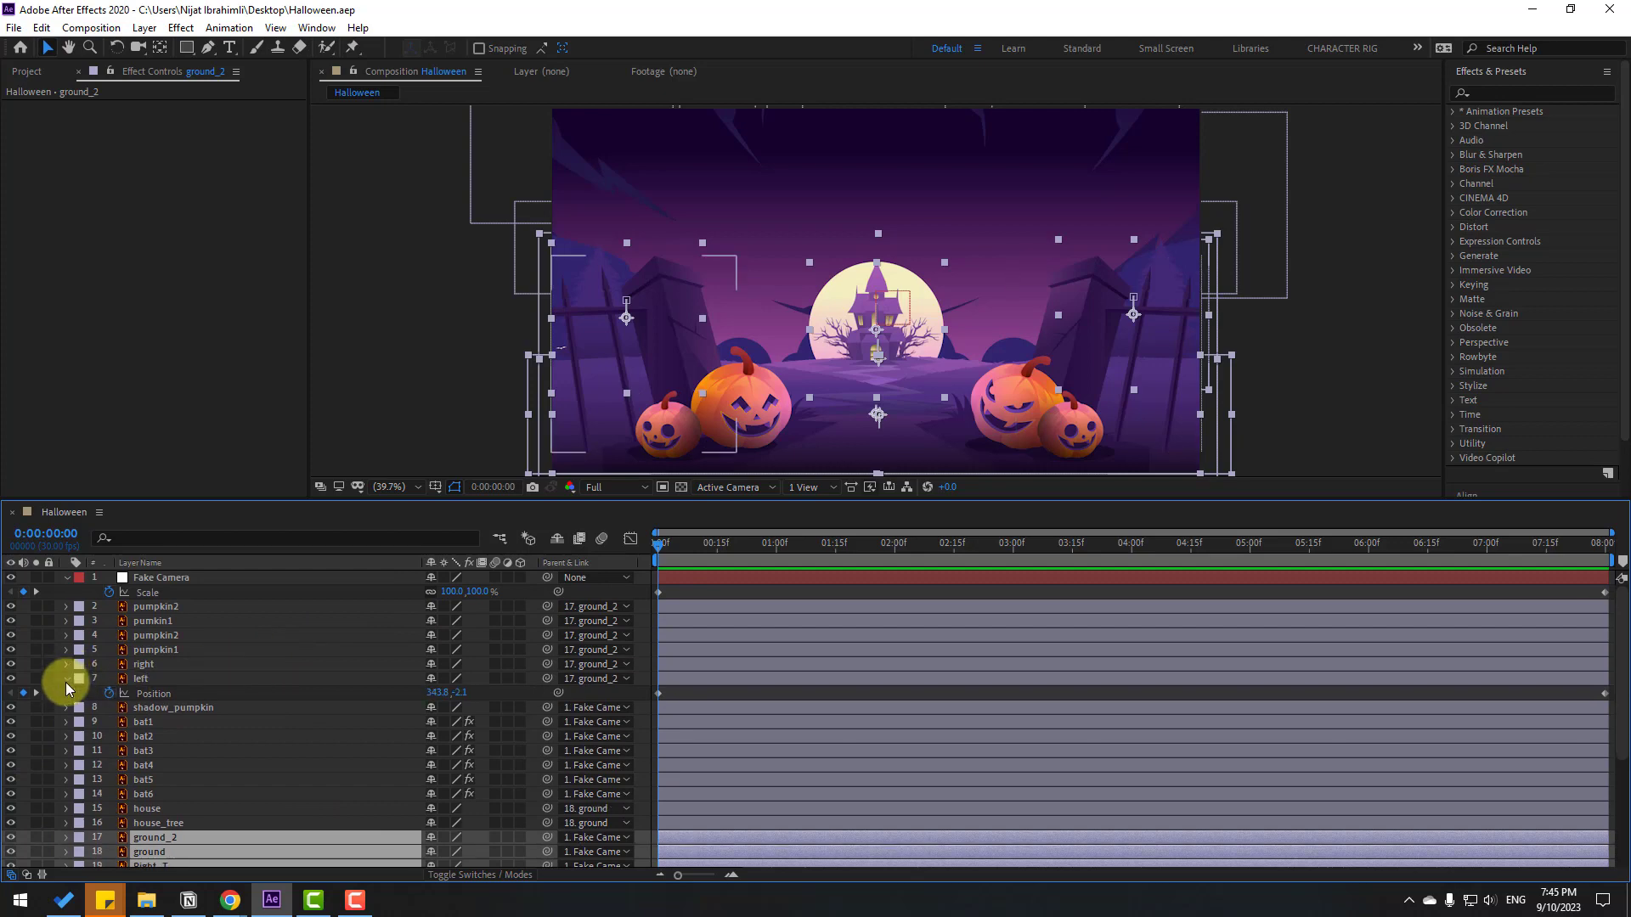
click(66, 679)
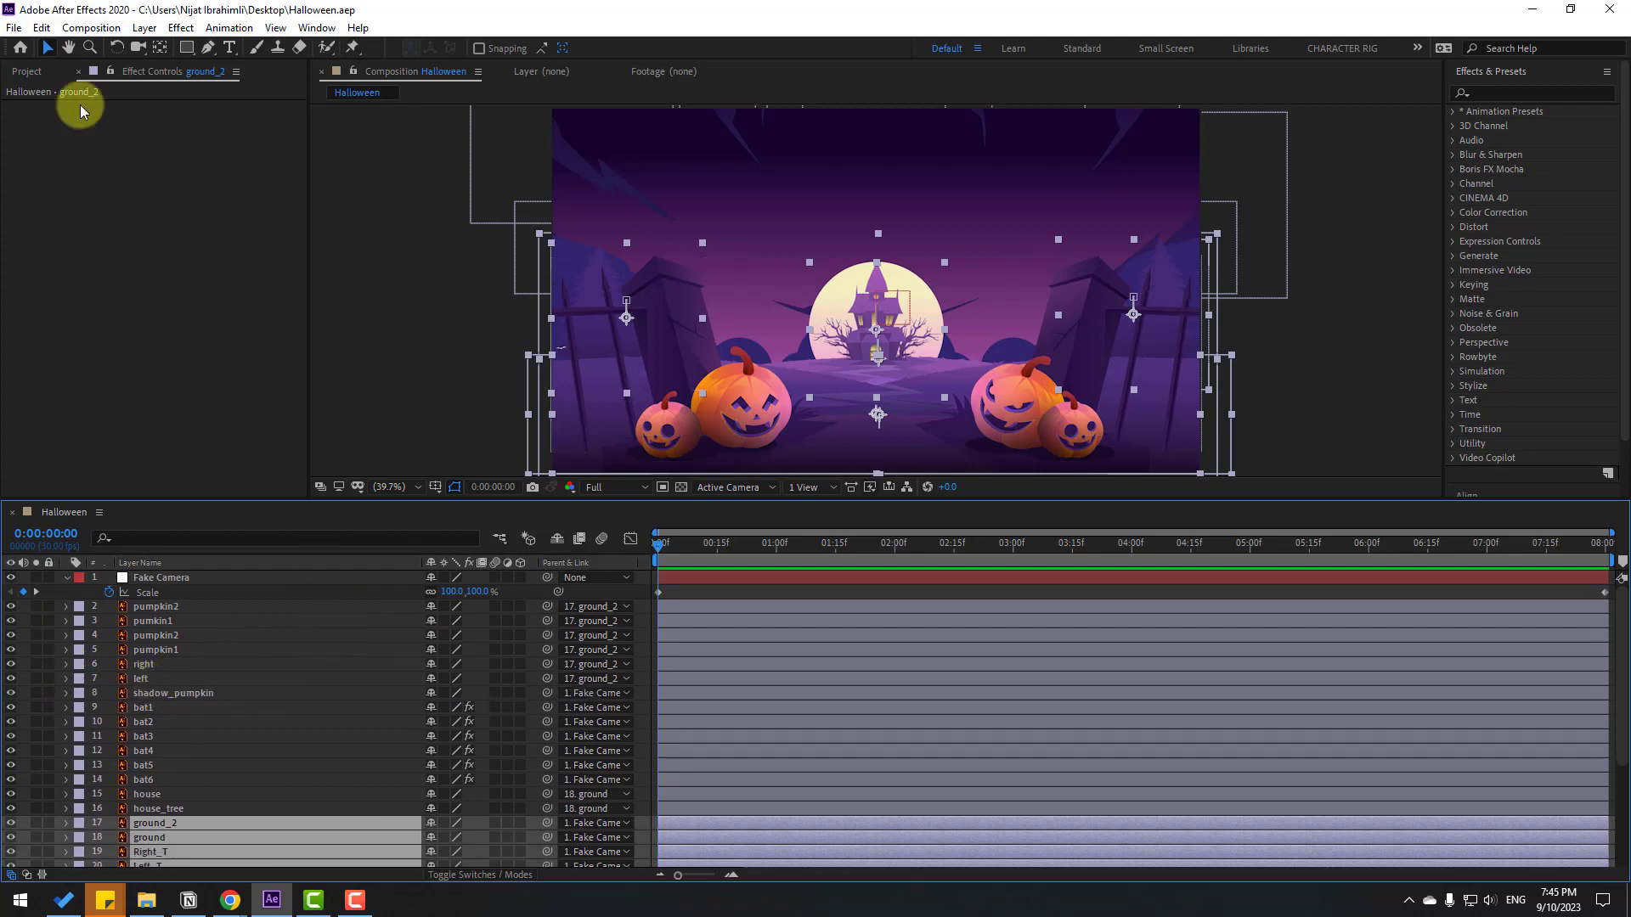
Create an adjustment layer and place it directly below the Fake Camera layer
click(142, 28)
mouse_move(140, 48)
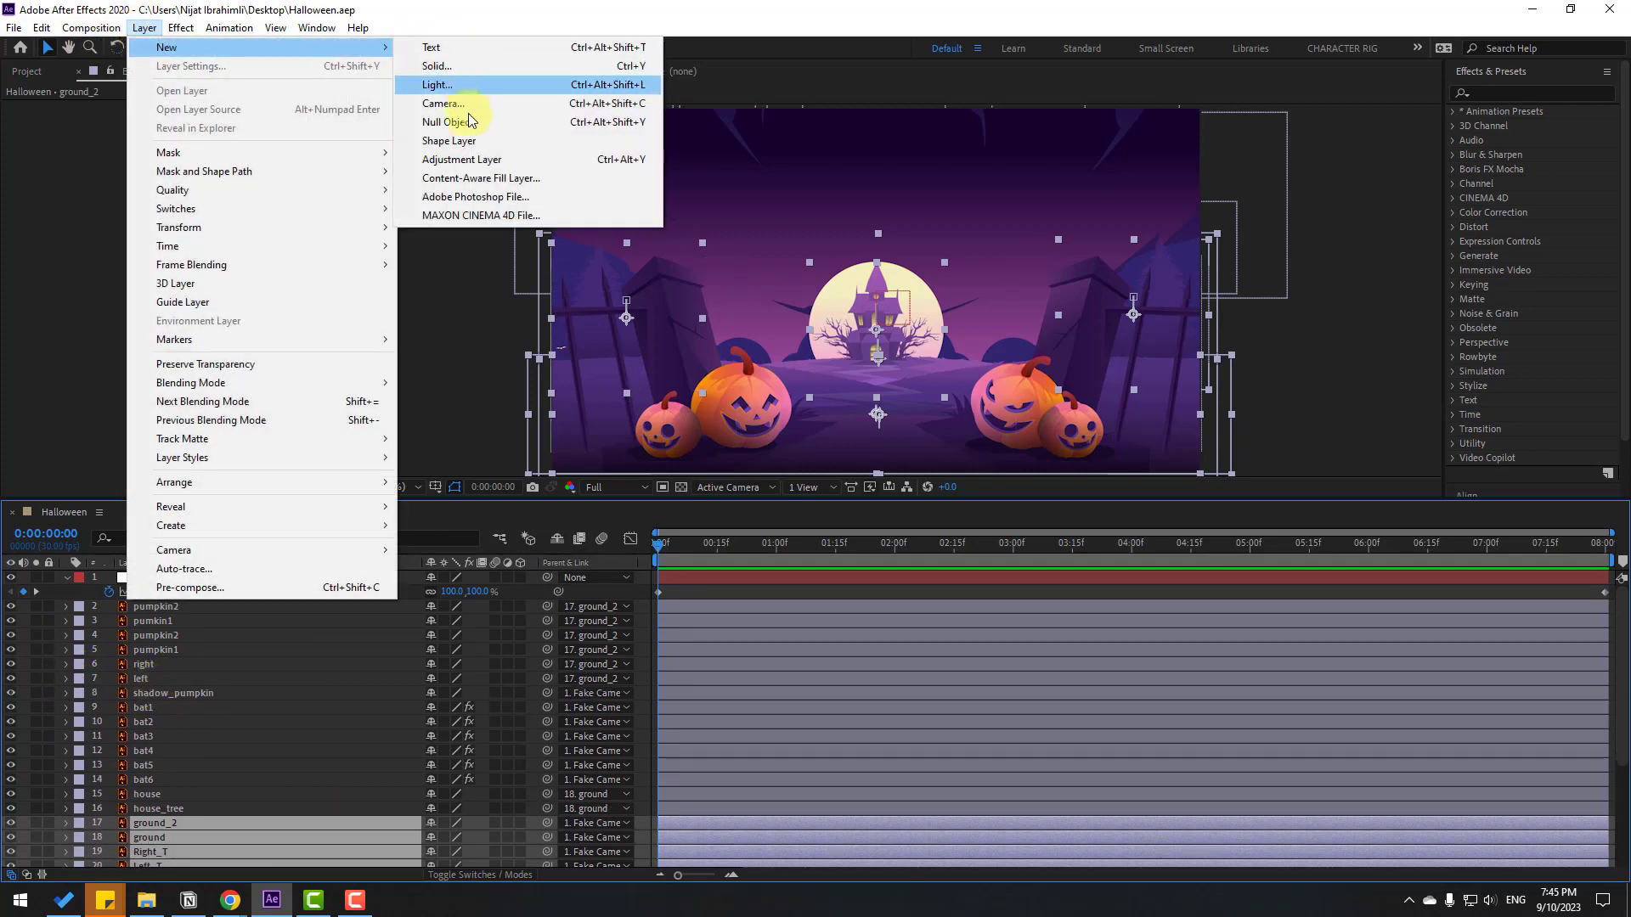
click(493, 167)
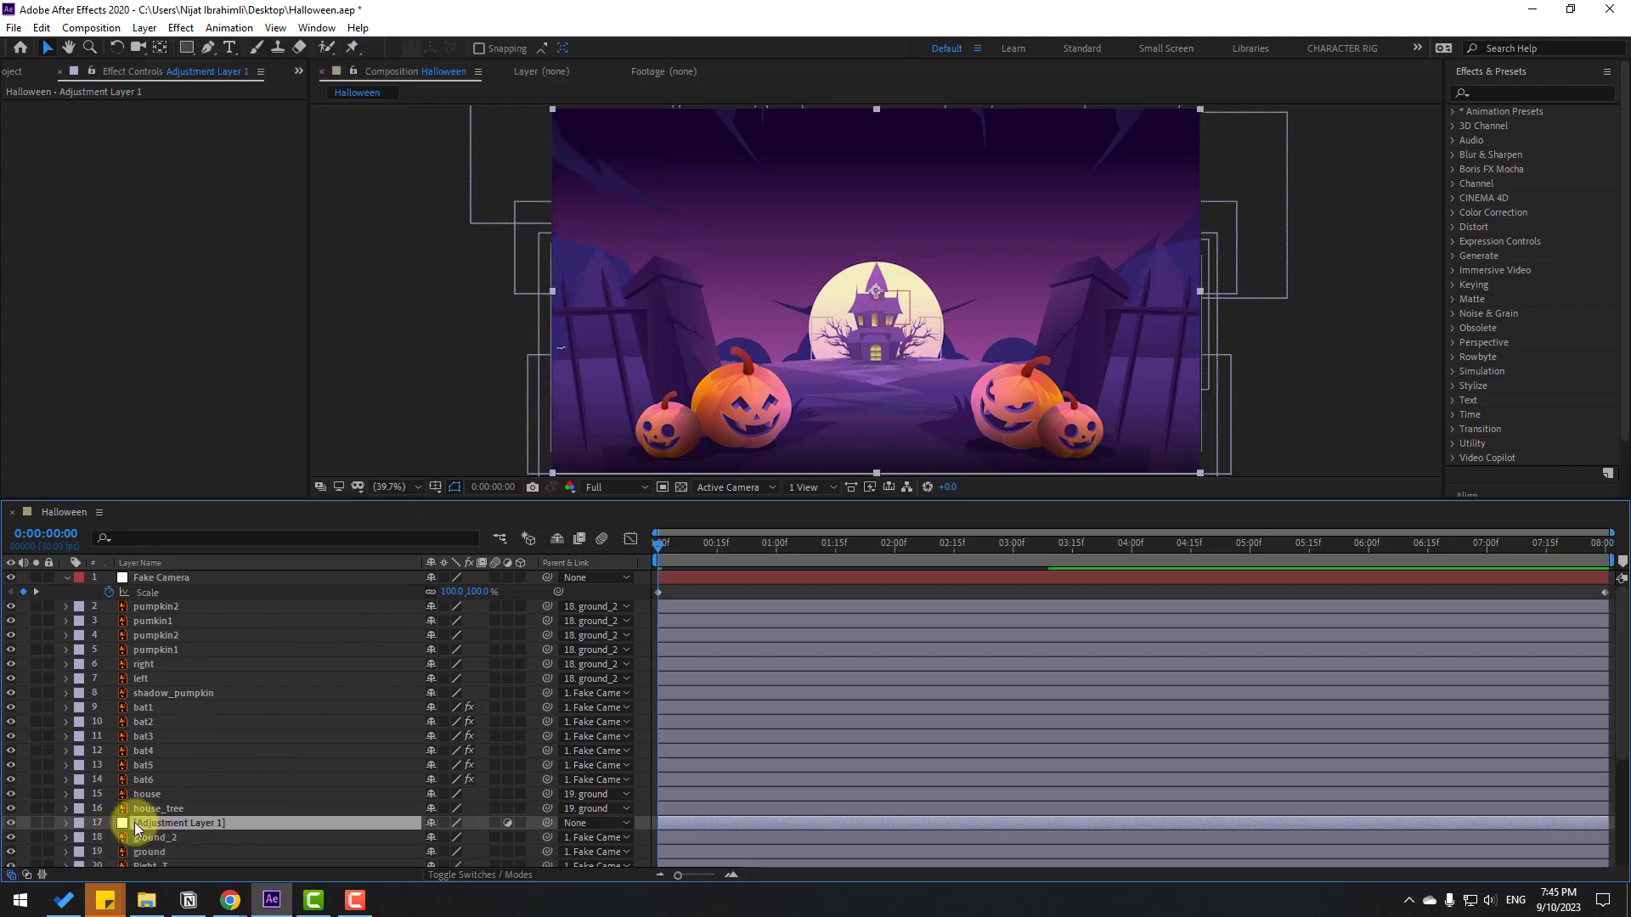
drag(131, 830, 263, 604)
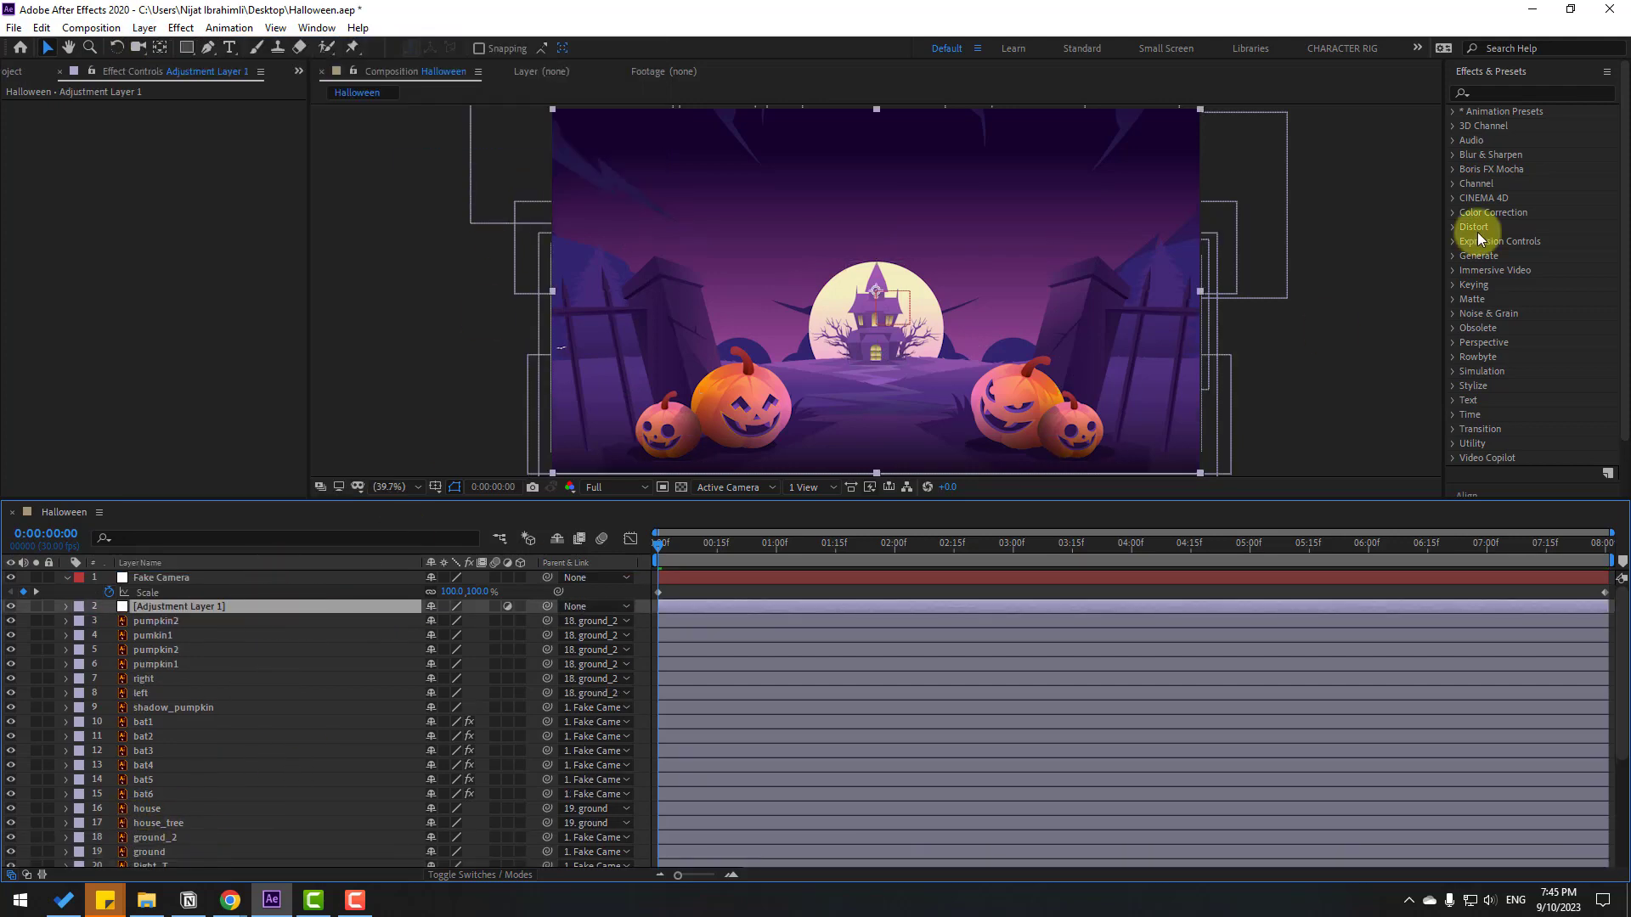
Apply Gaussian Blur with Blurriness 22.2 to the adjustment layer and parent the layer to Fake Camera
click(1505, 88)
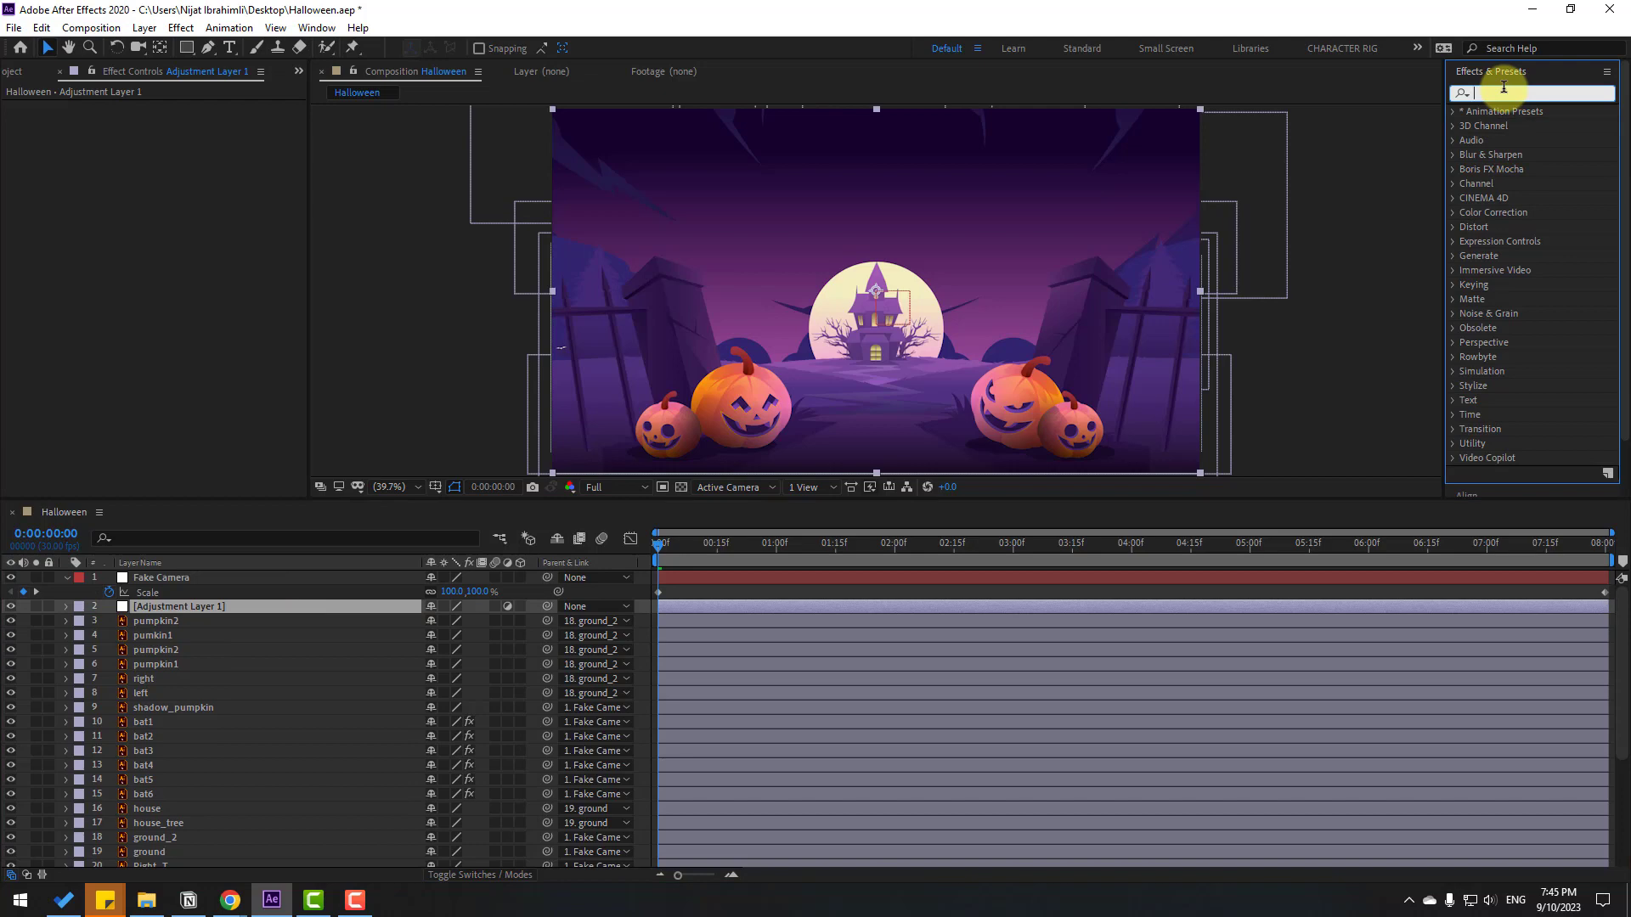
text(gaus)
drag(1526, 124, 195, 604)
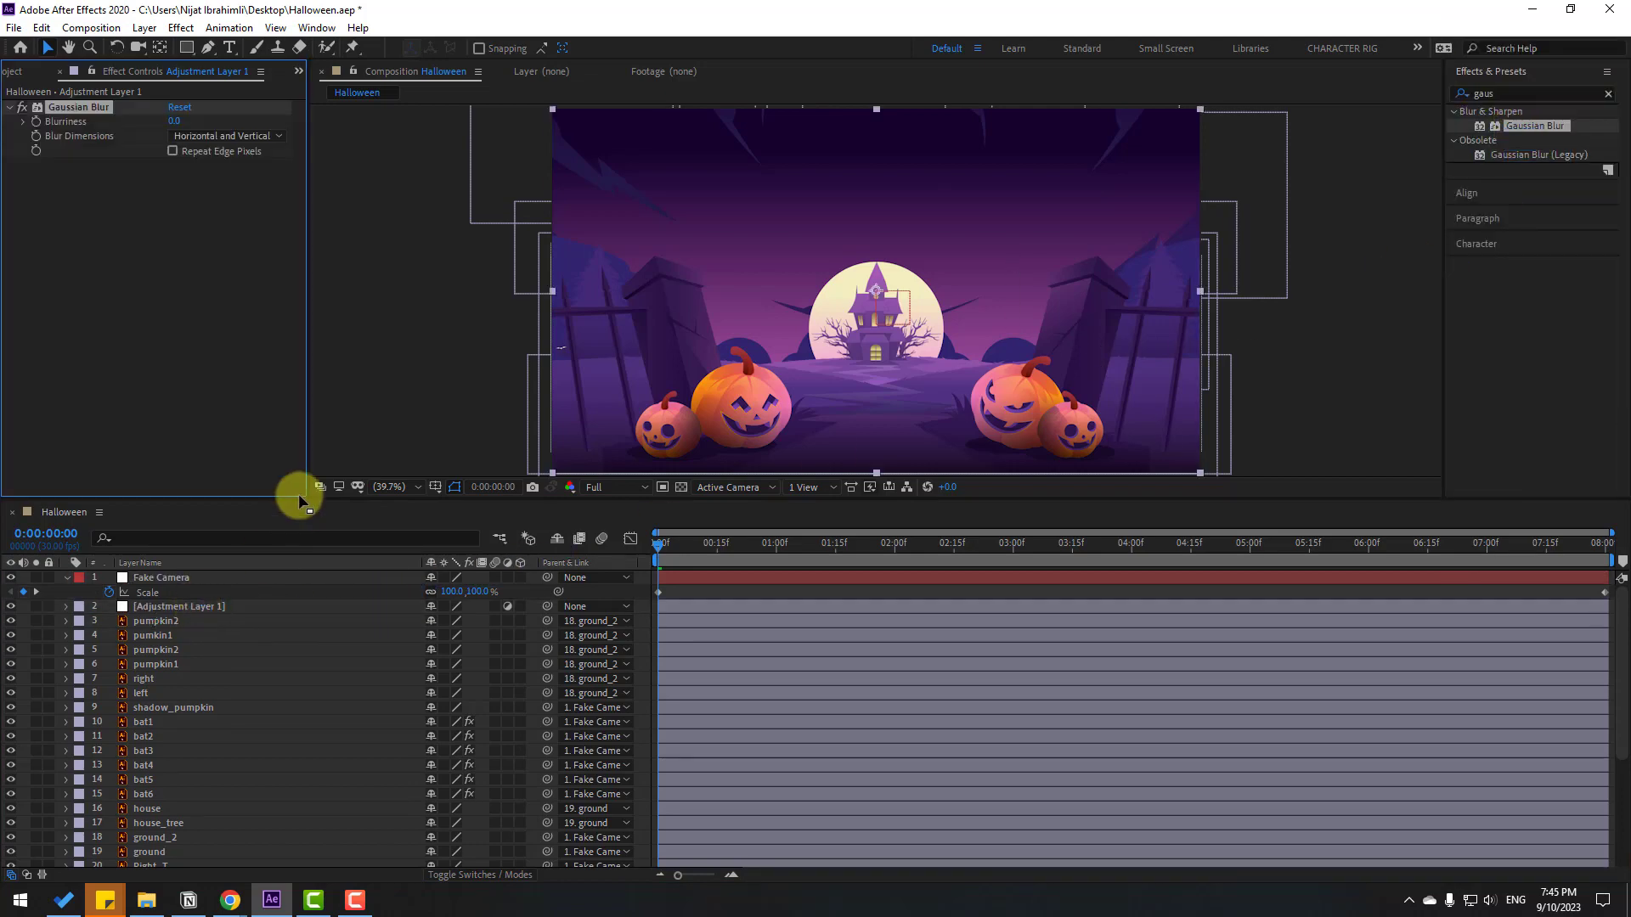
drag(206, 121, 398, 112)
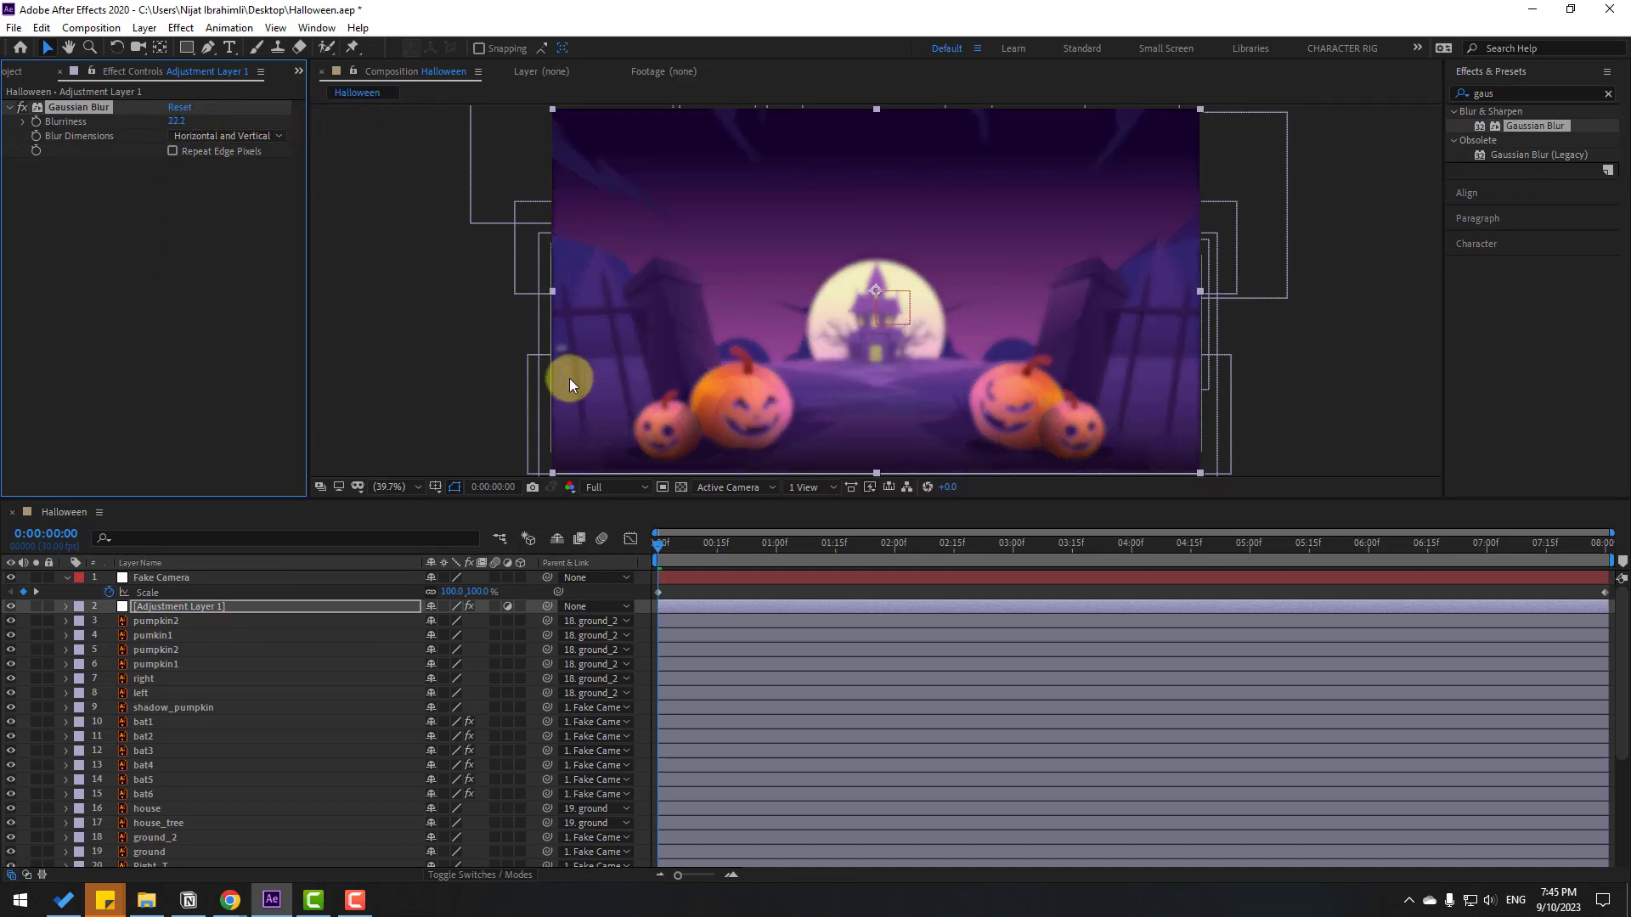
click(390, 606)
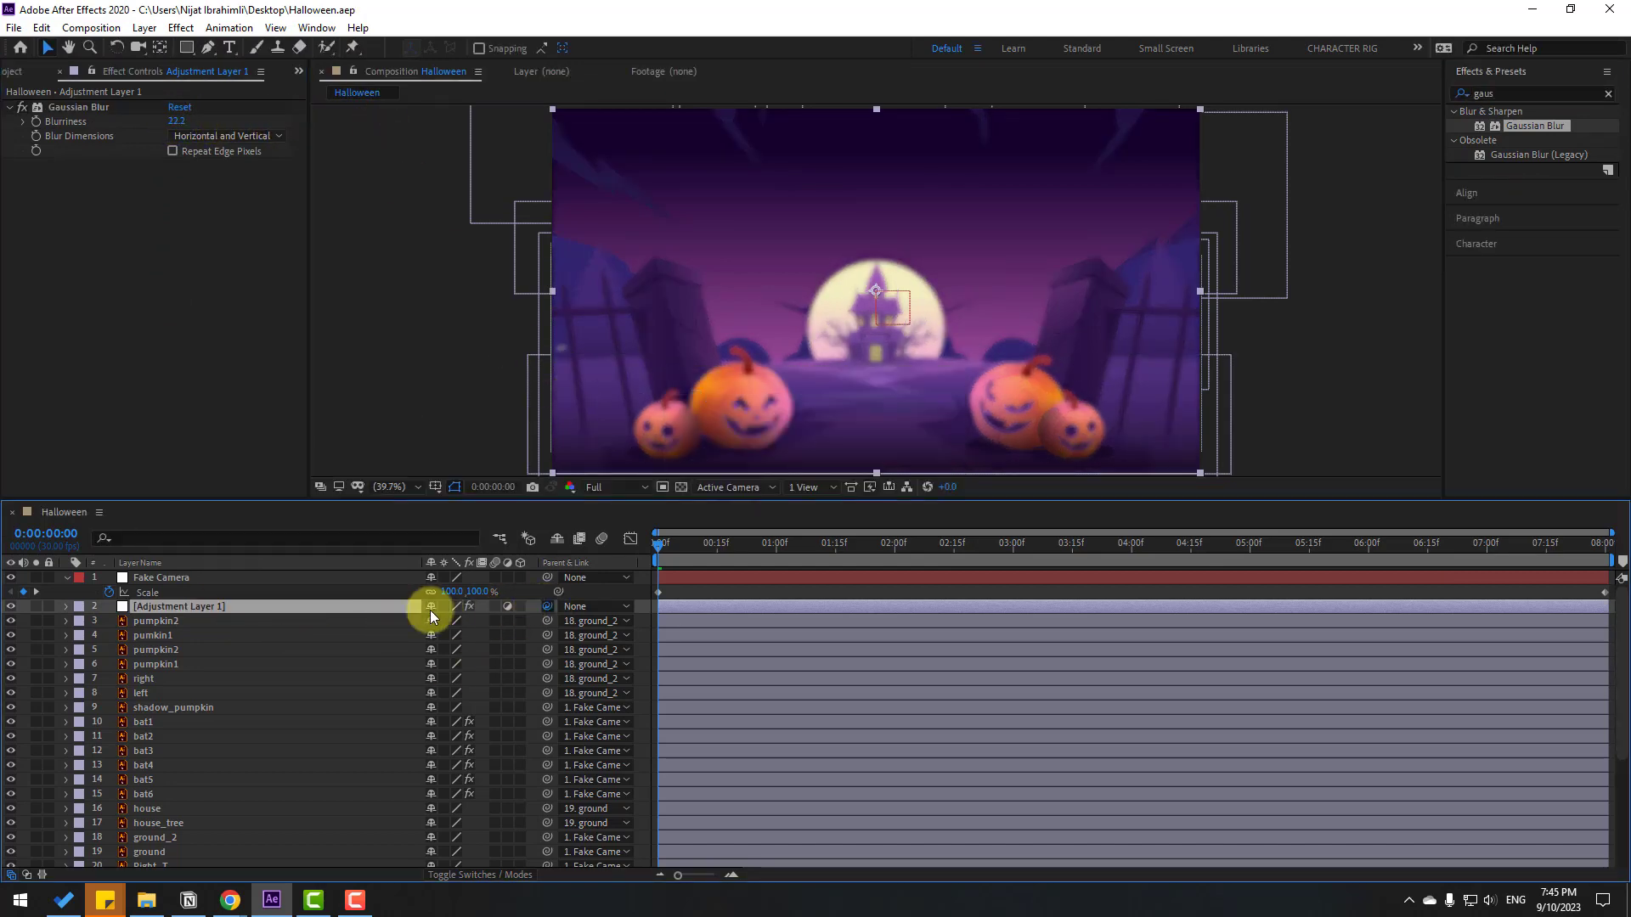
drag(547, 607, 174, 579)
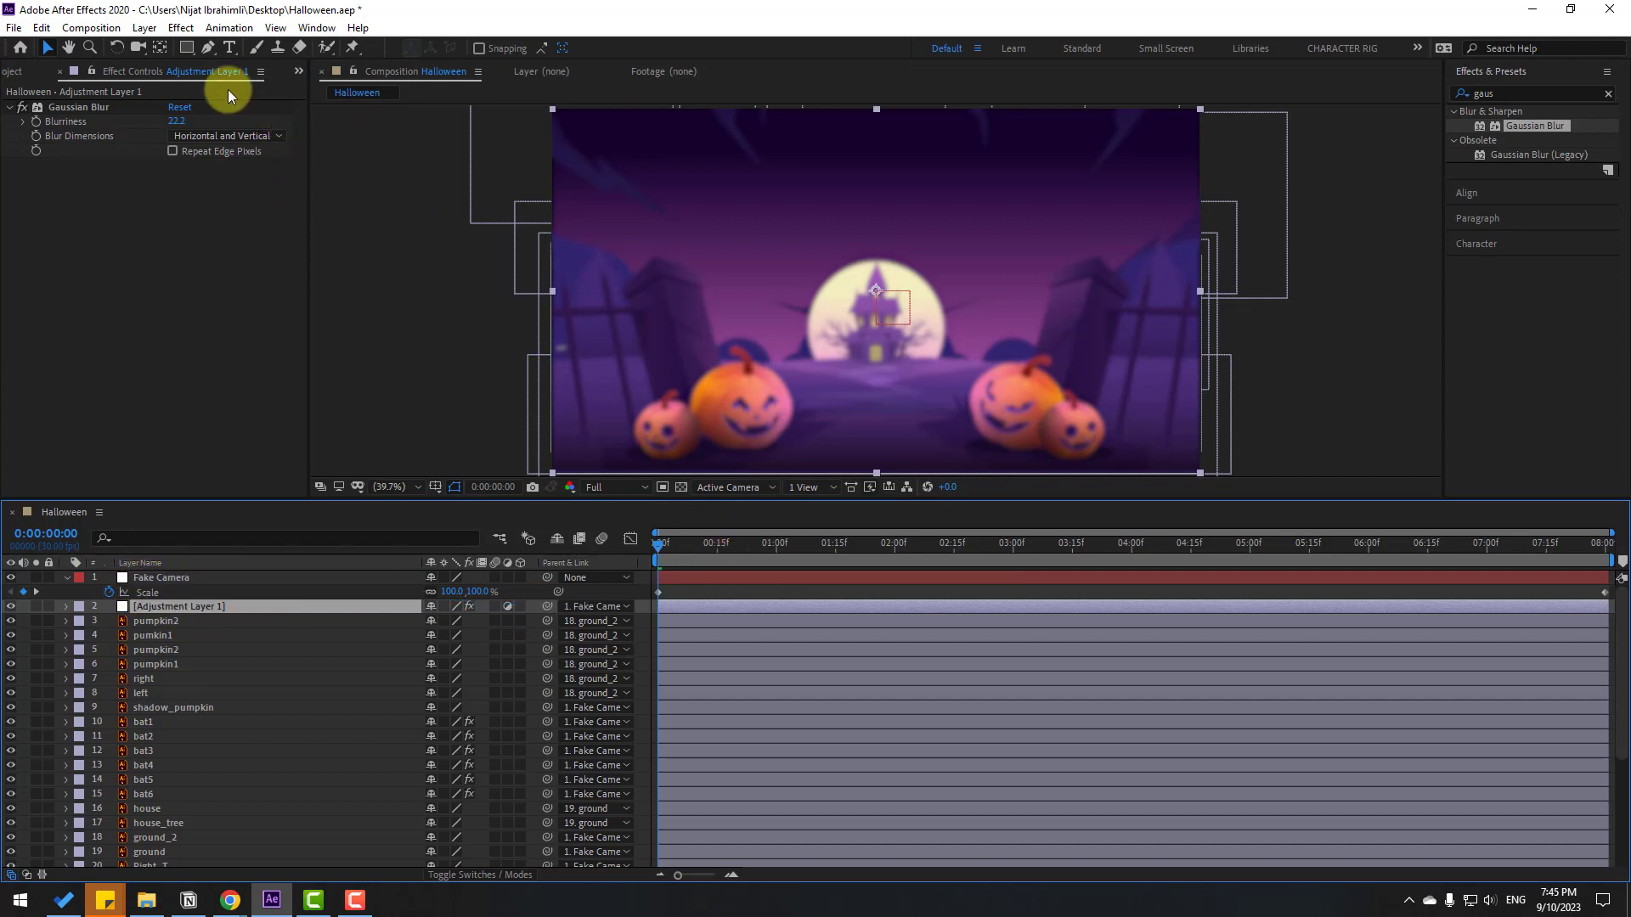
Draw a closed Pen mask on the adjustment layer around the pumpkins, foreground ground and right gate pillar, extending past the frame's lower edge
click(207, 49)
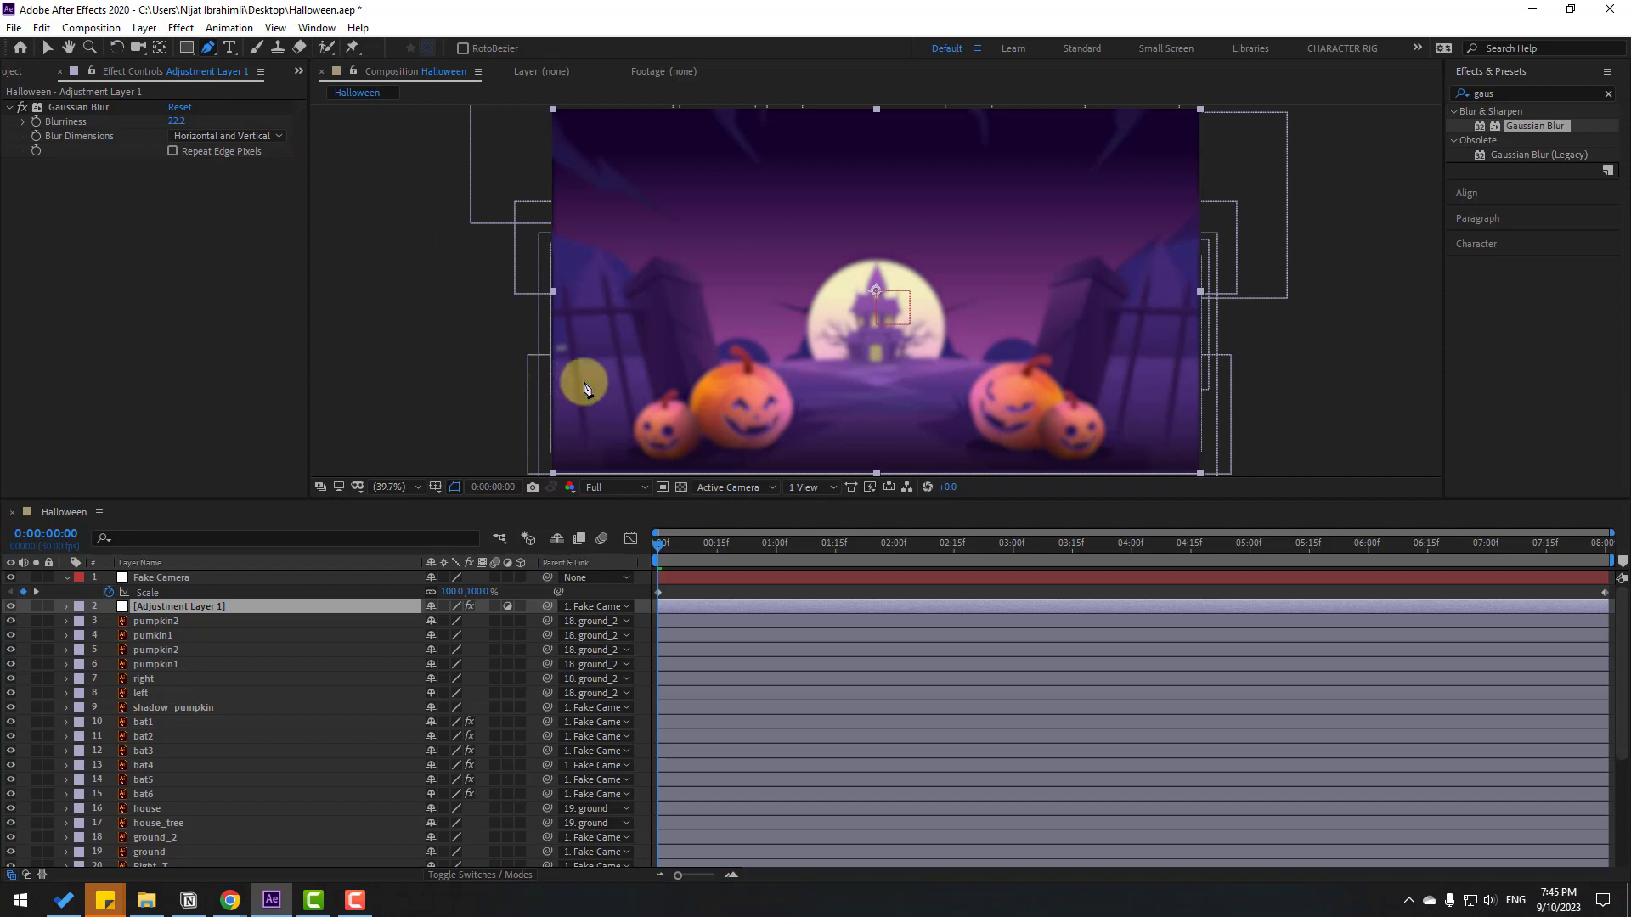
click(535, 380)
click(701, 347)
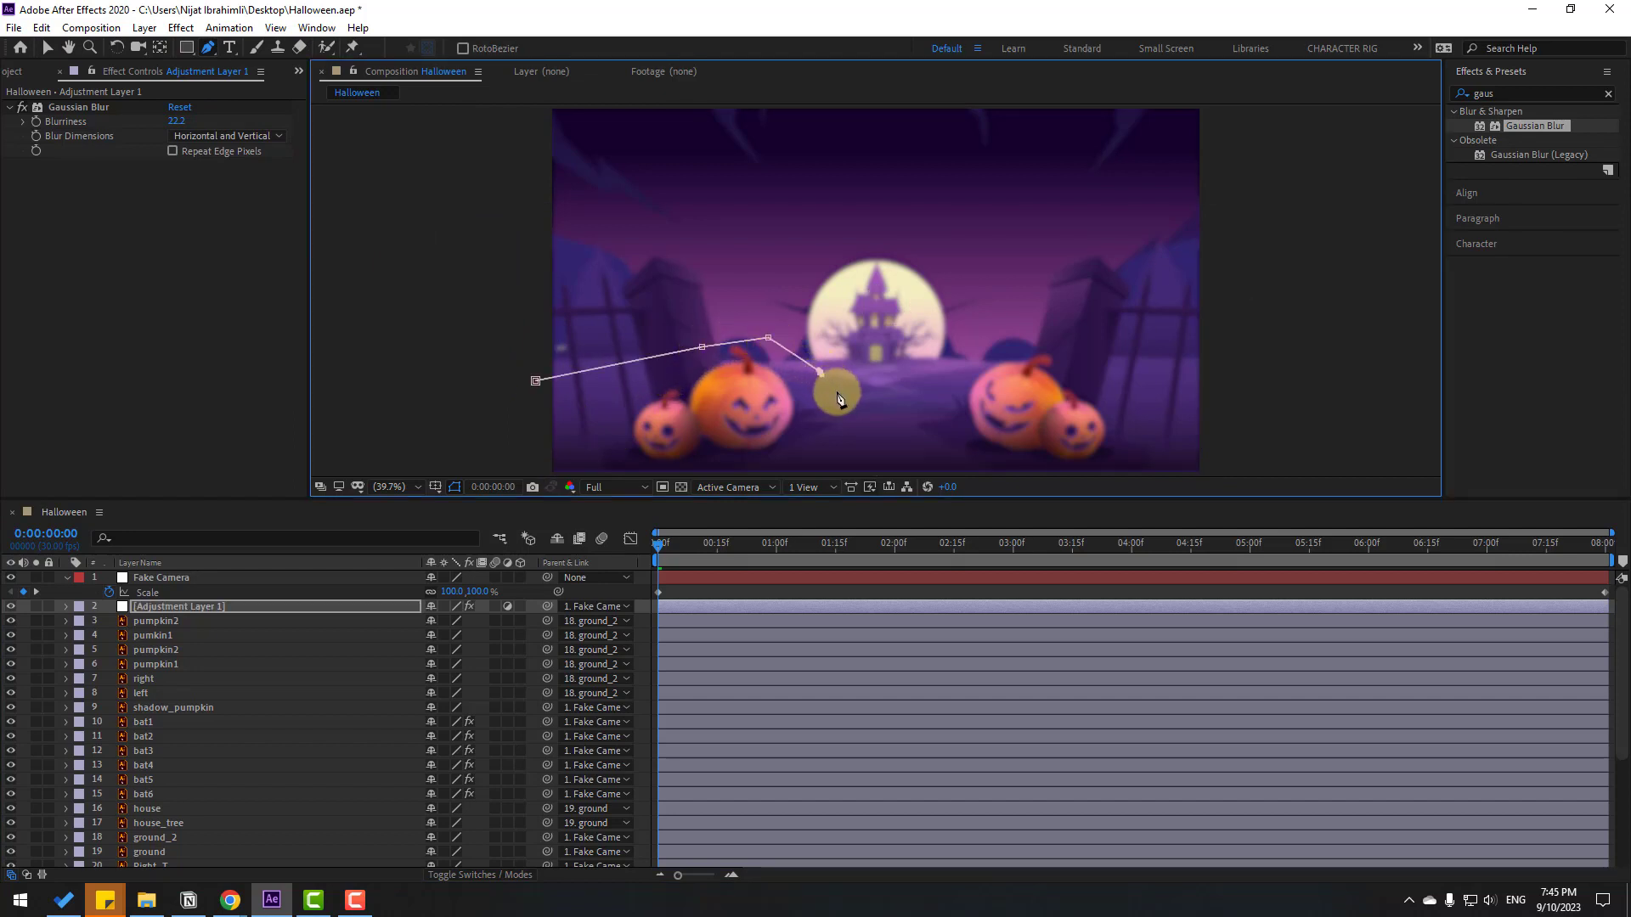
drag(907, 407, 961, 400)
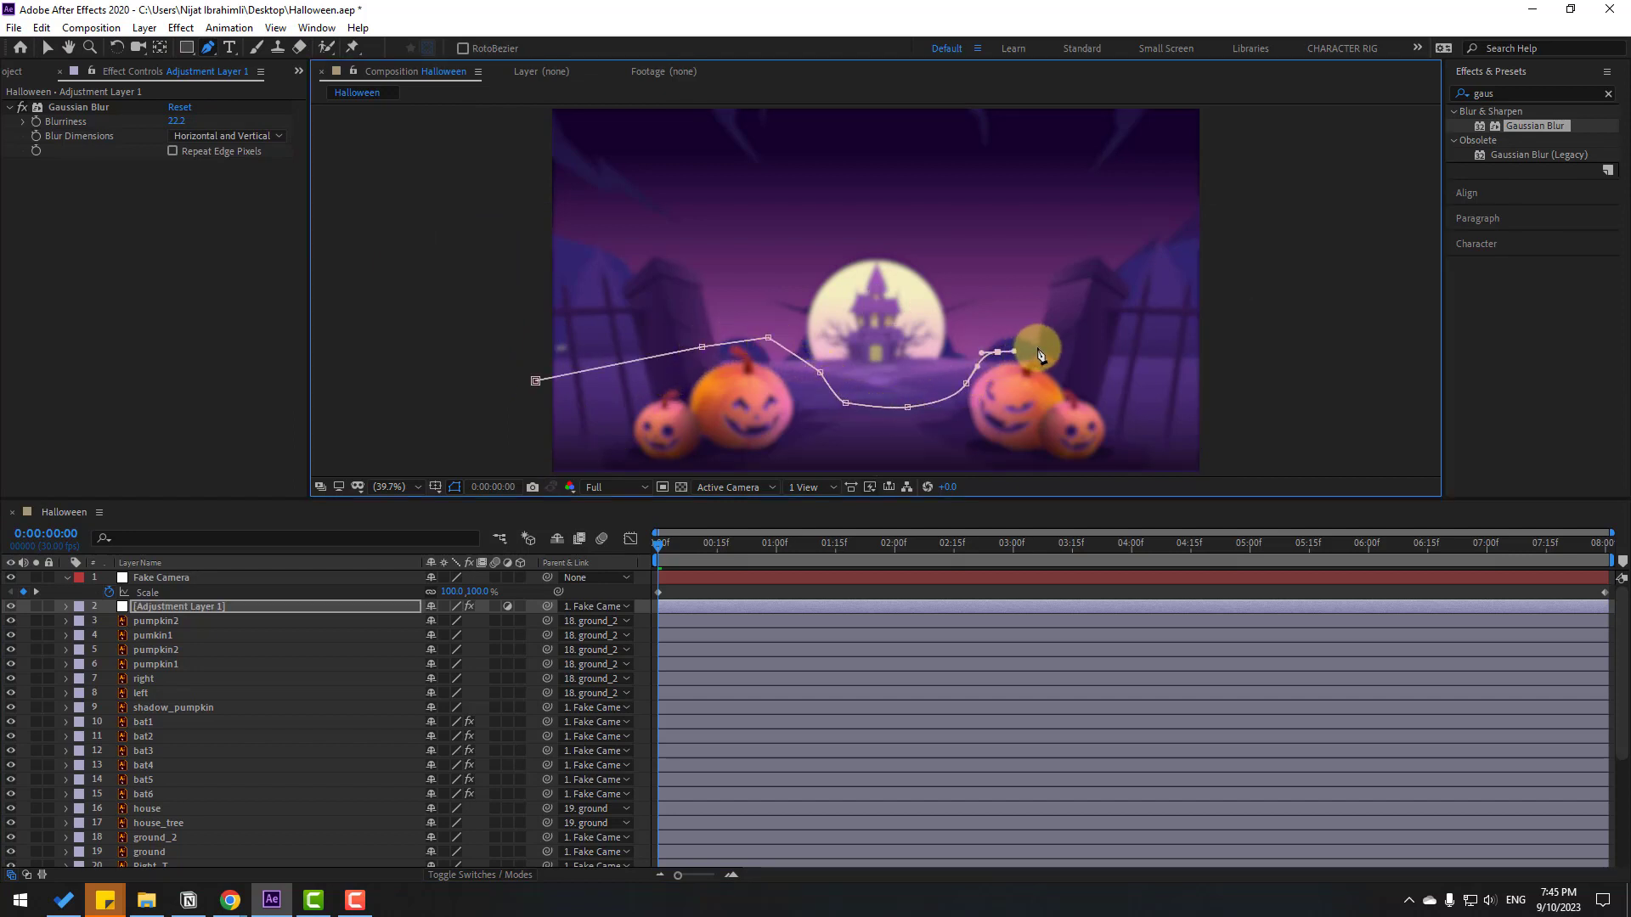
drag(1052, 266, 1070, 261)
drag(1135, 325, 1141, 339)
click(1220, 382)
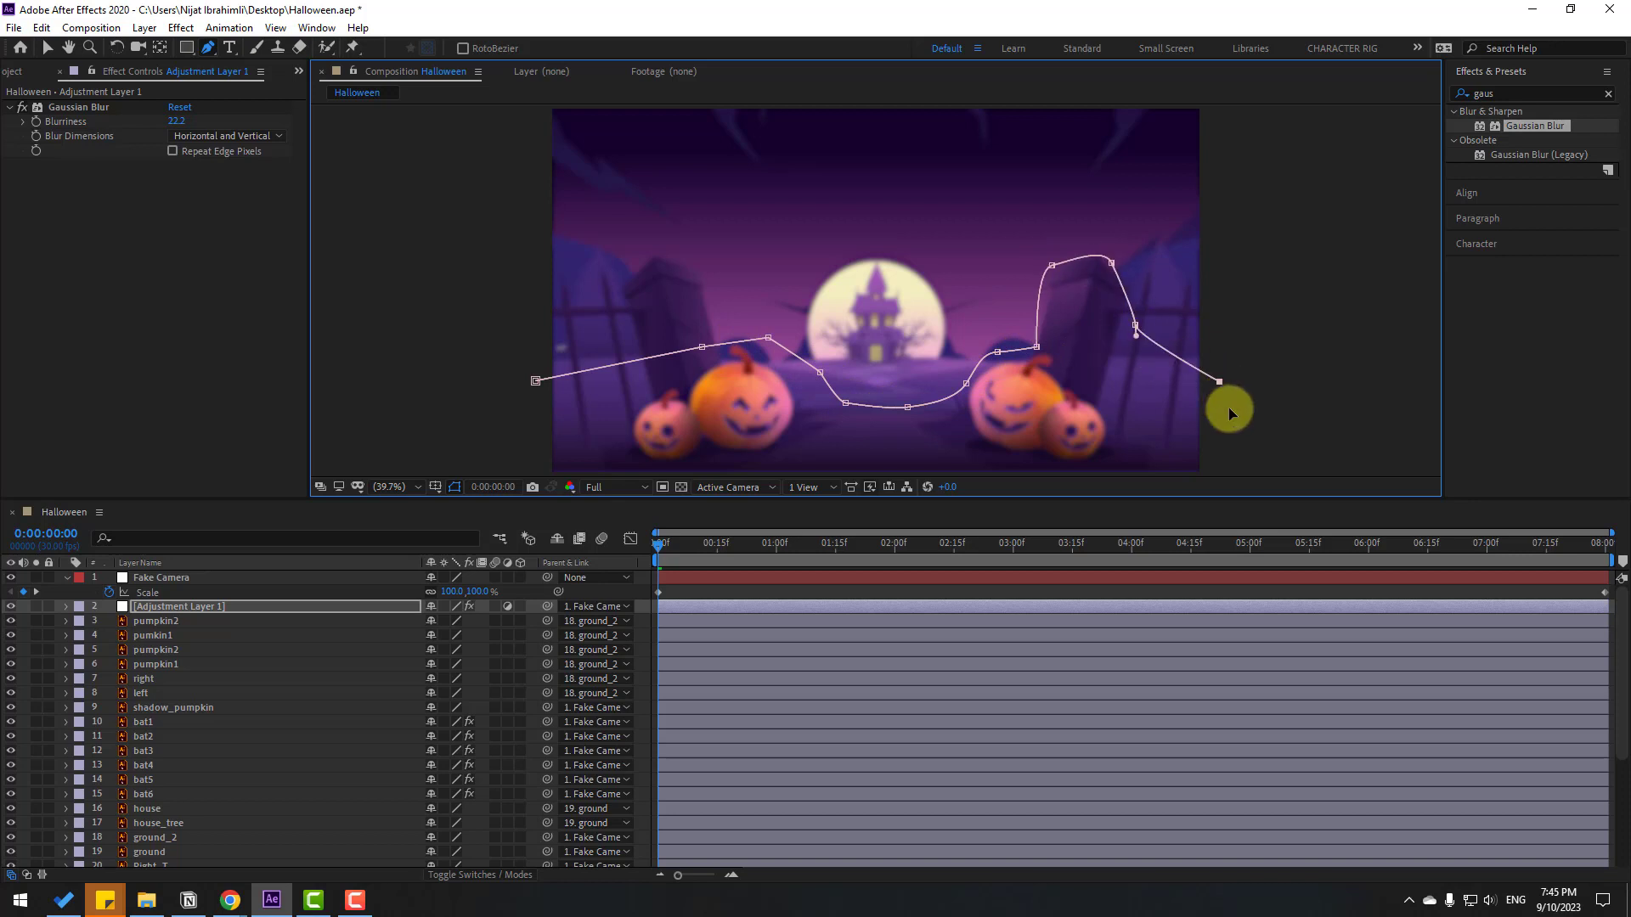
drag(1159, 414, 1177, 317)
click(1263, 391)
click(553, 409)
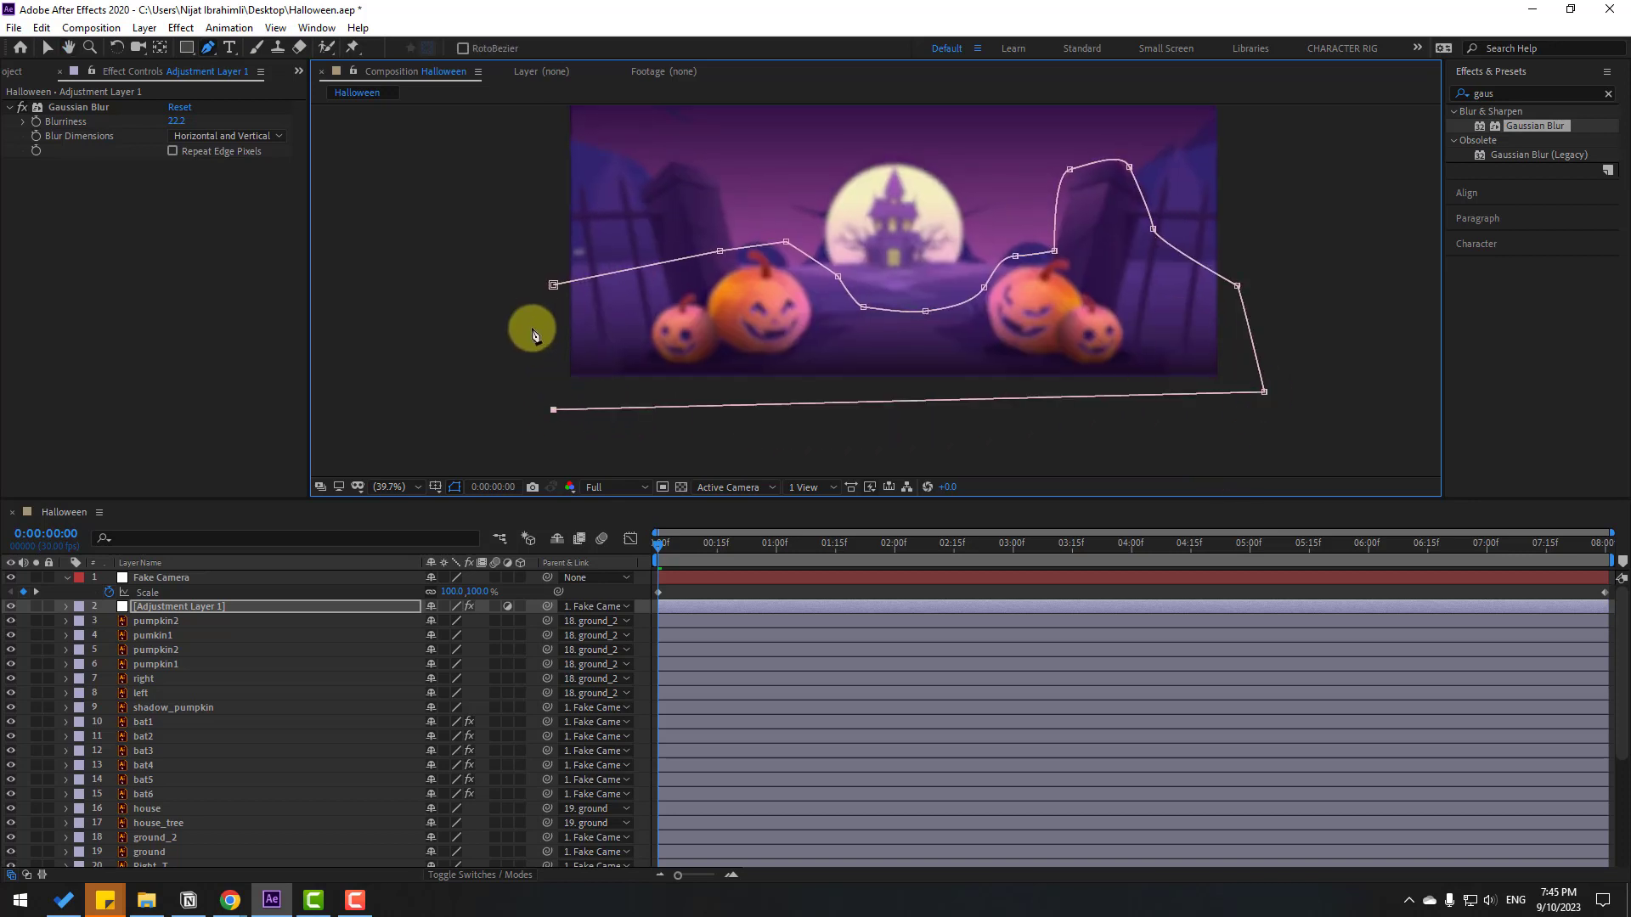
click(554, 286)
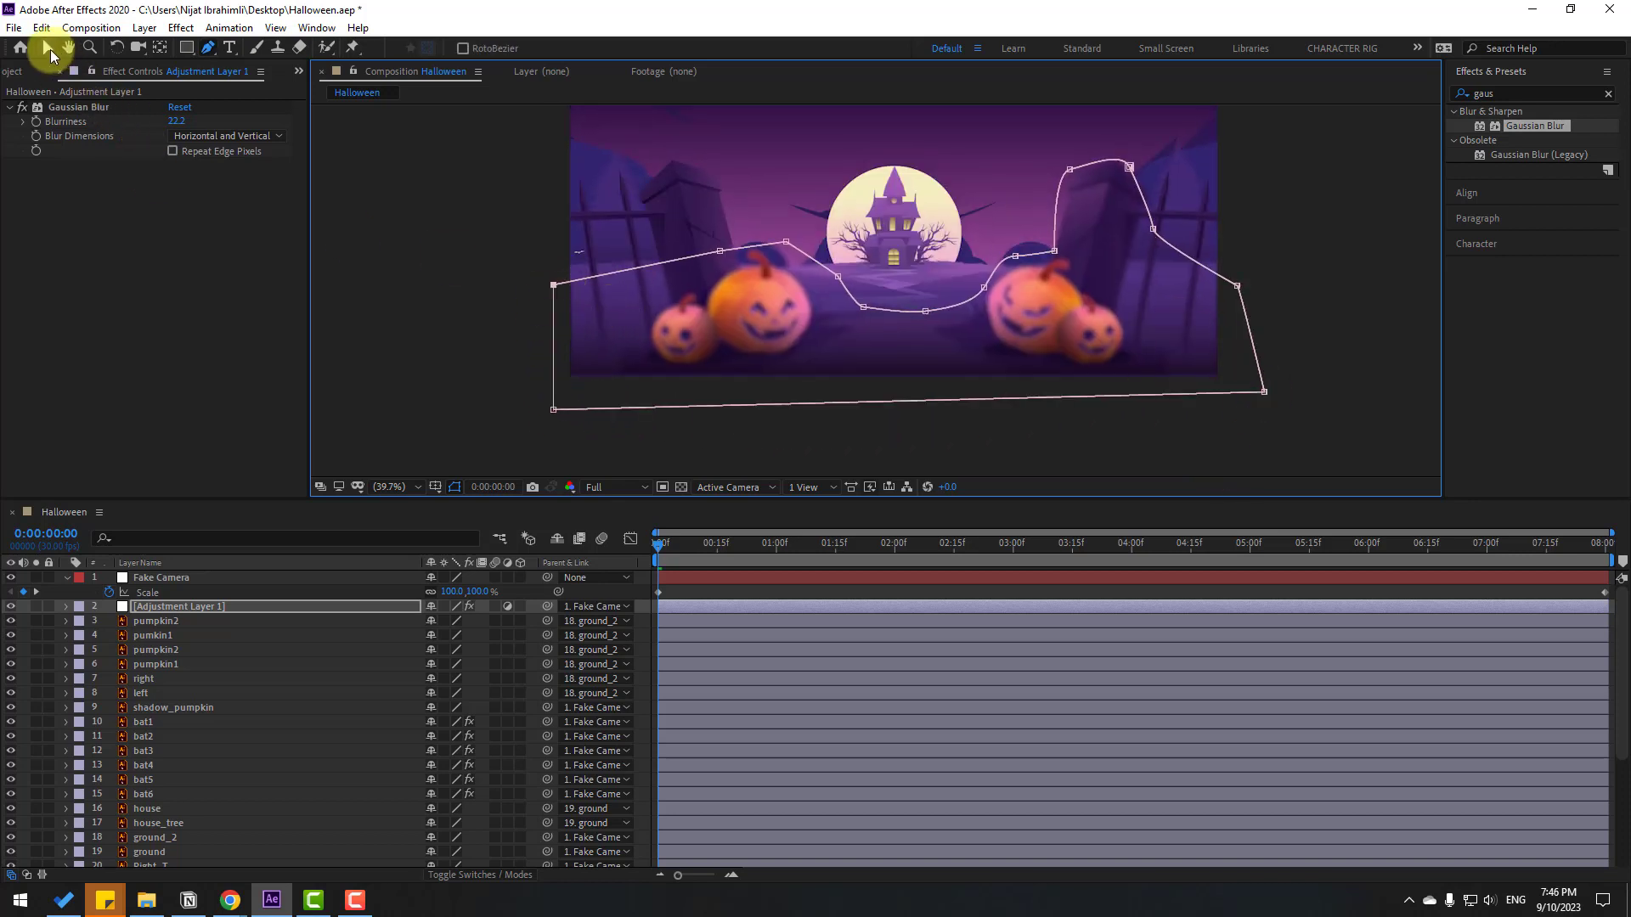
click(47, 48)
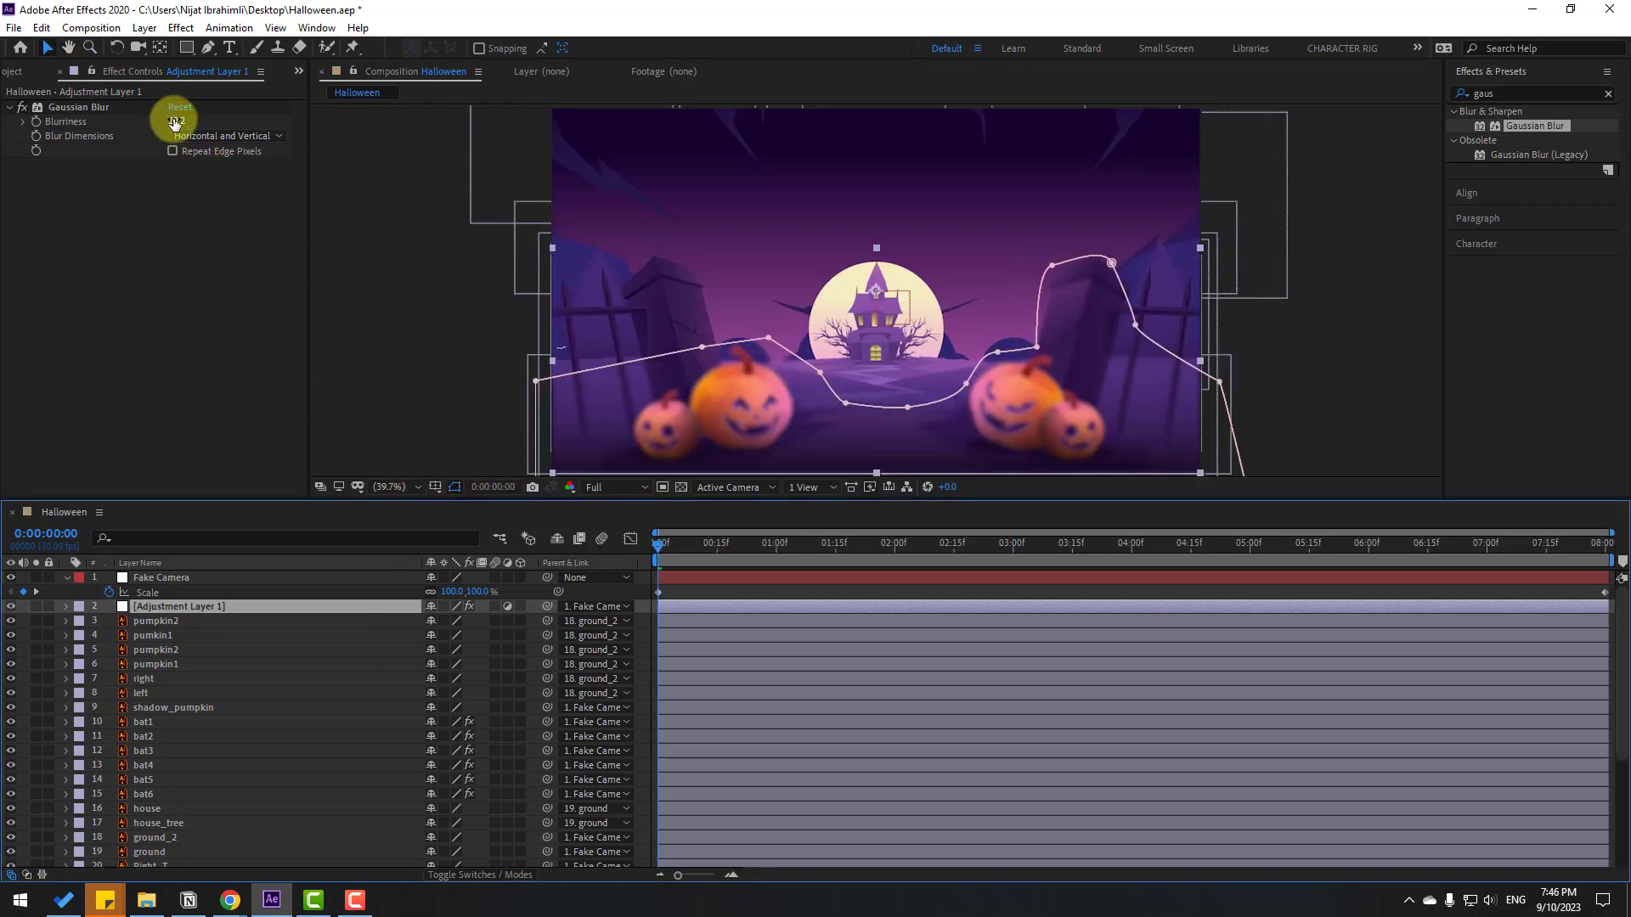
Increase the Gaussian Blur's Blurriness to 30.8 and set the adjustment layer's Mask Feather to 91 pixels
drag(209, 121, 316, 120)
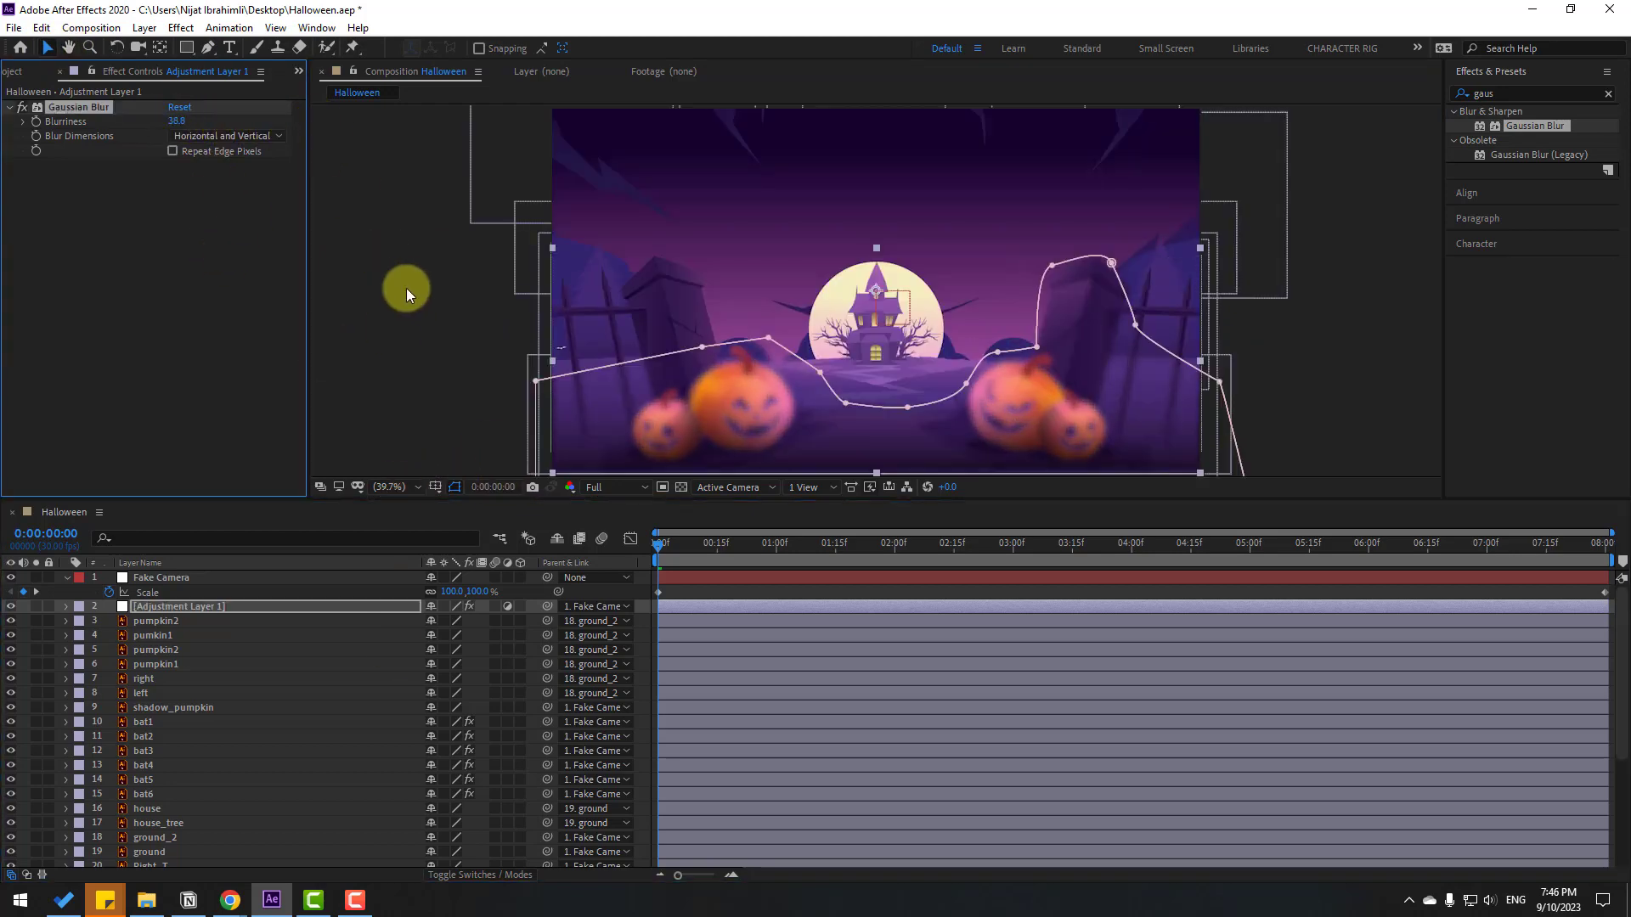
click(153, 608)
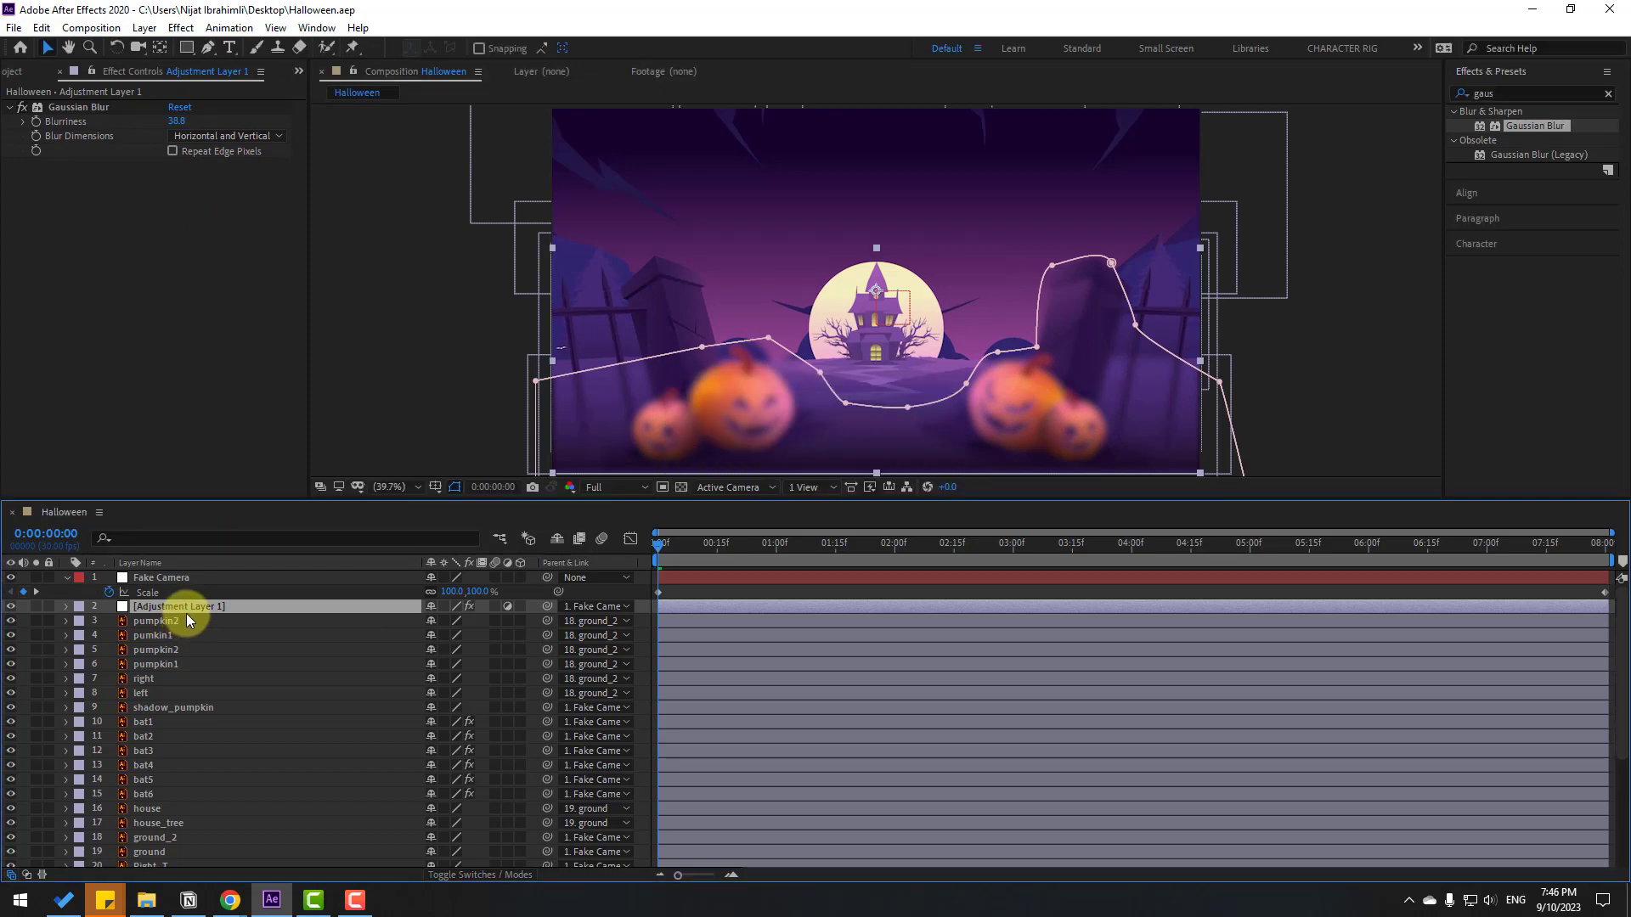
key(m)
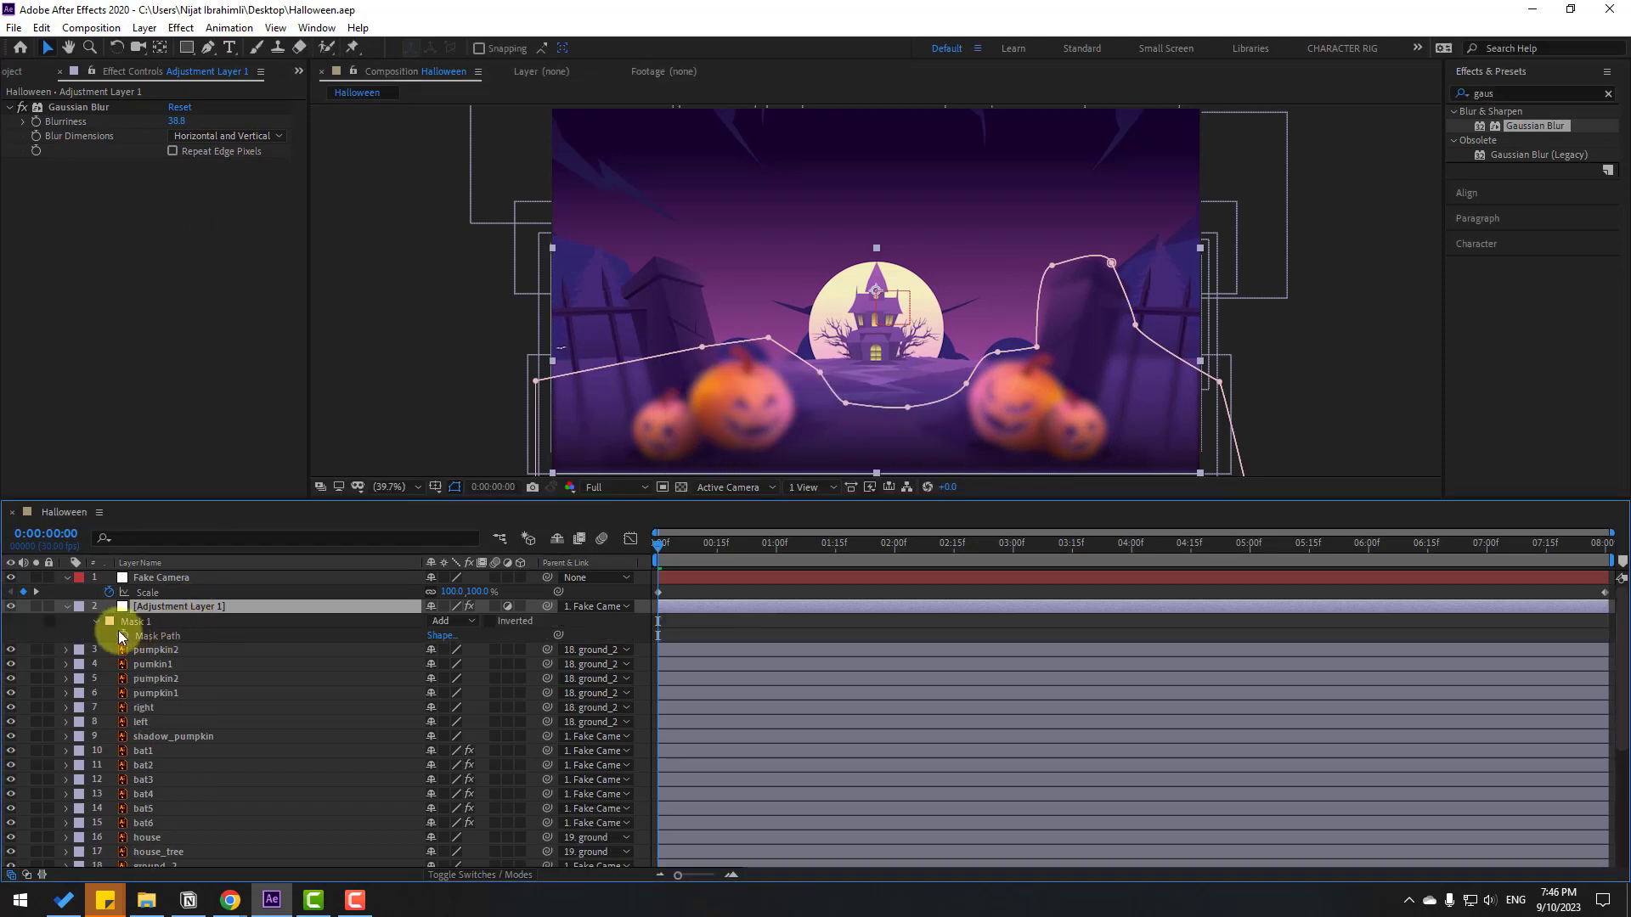
click(97, 621)
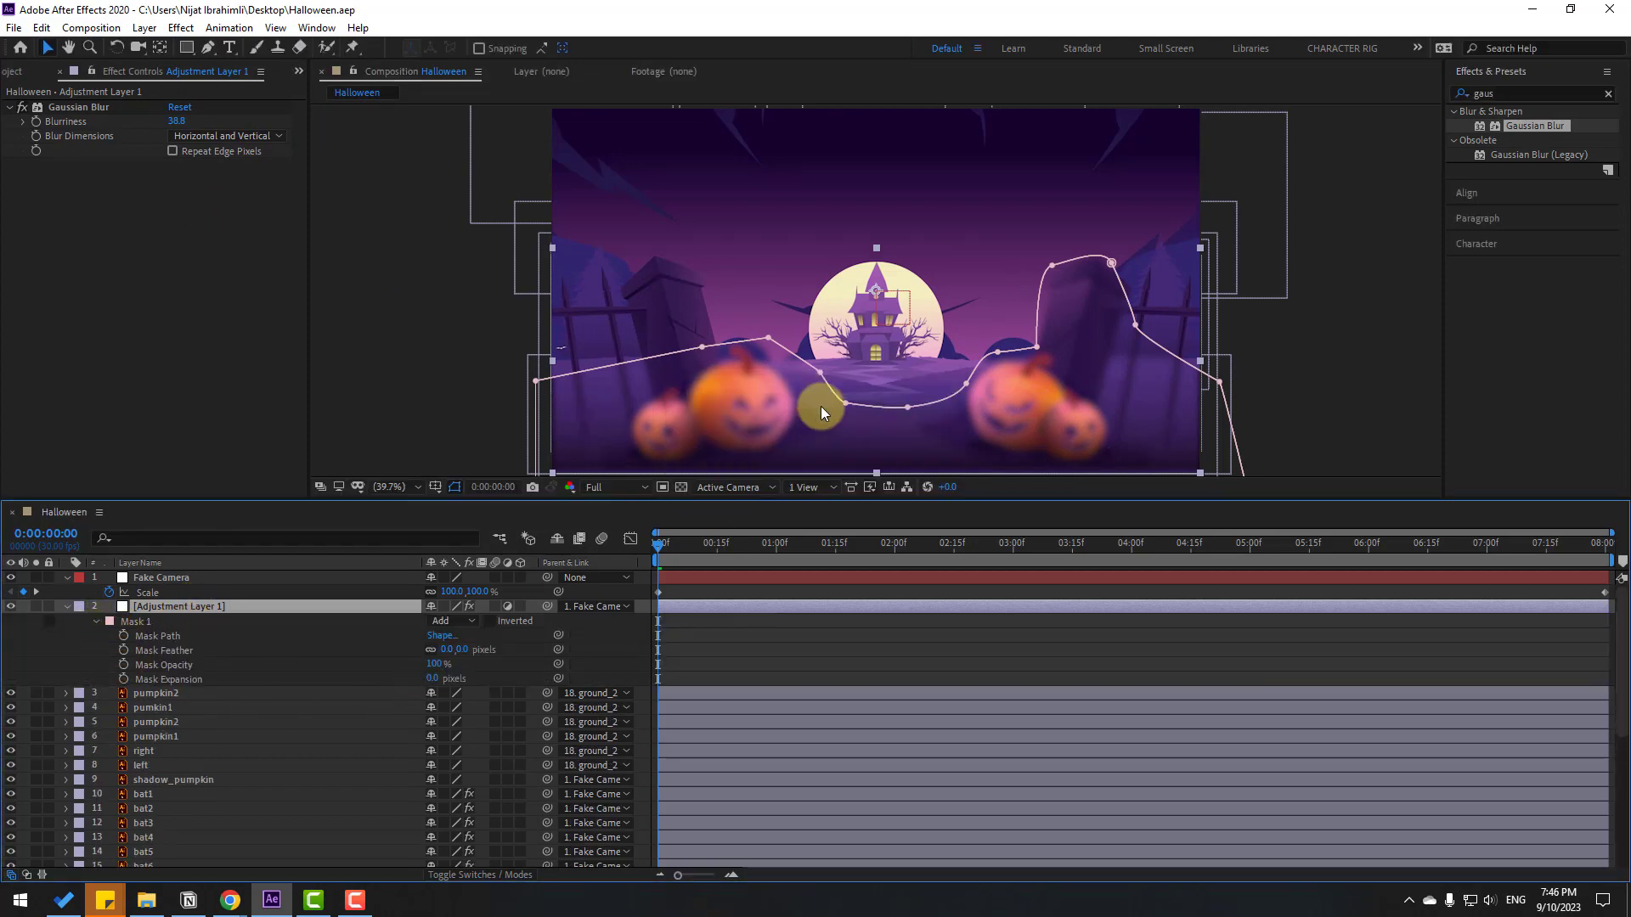
scroll(820, 406, up, 5)
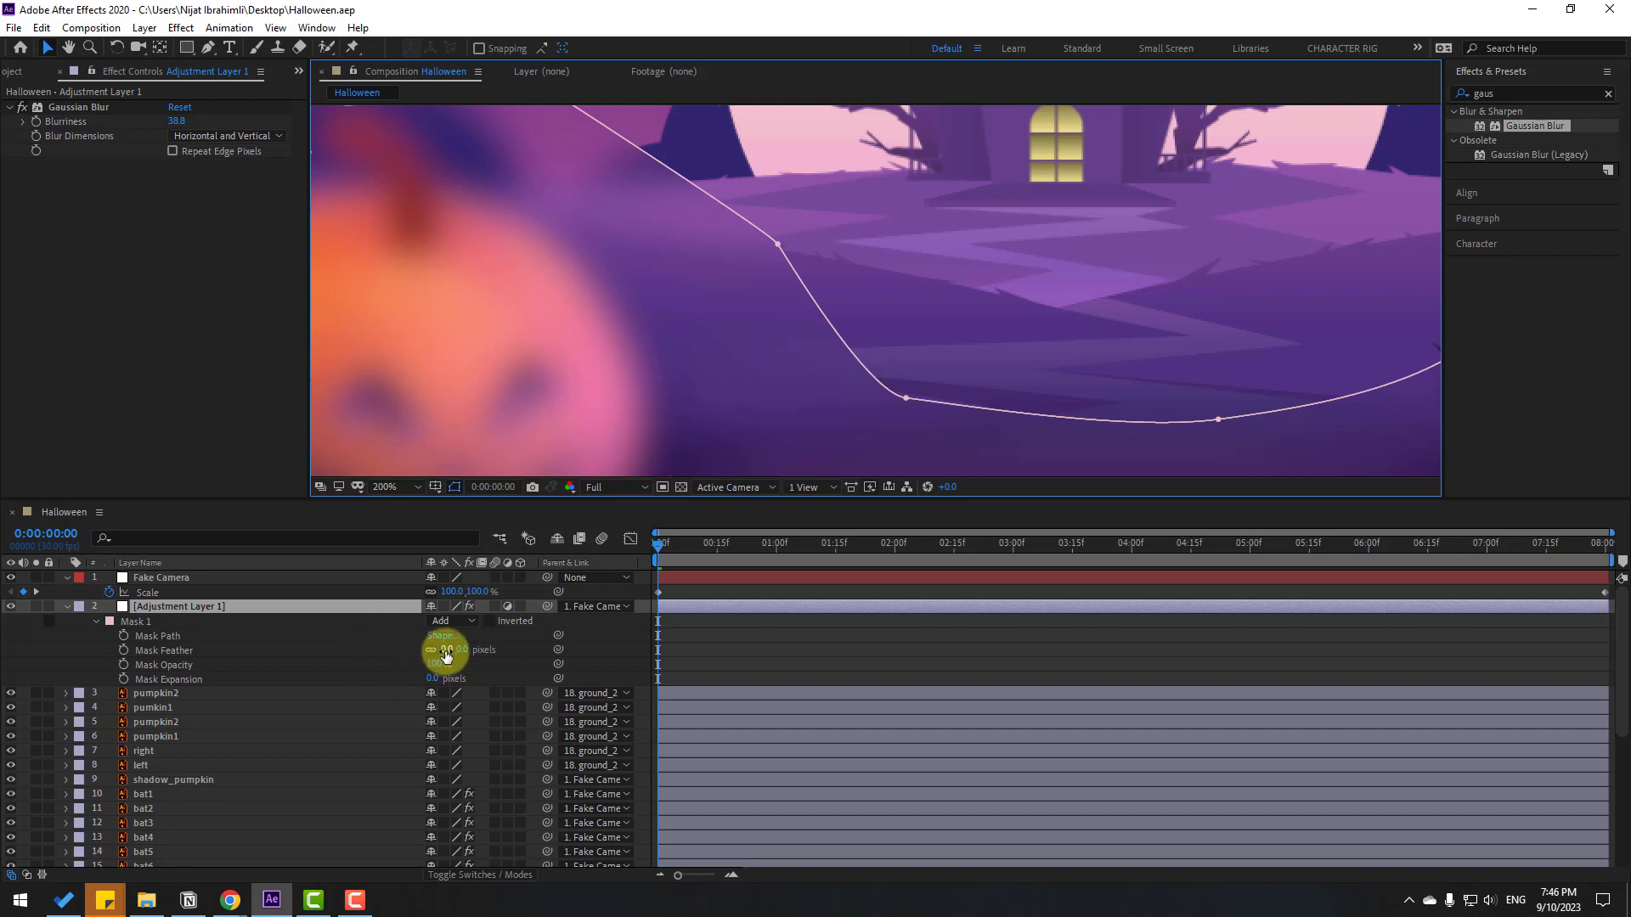
drag(448, 651, 477, 647)
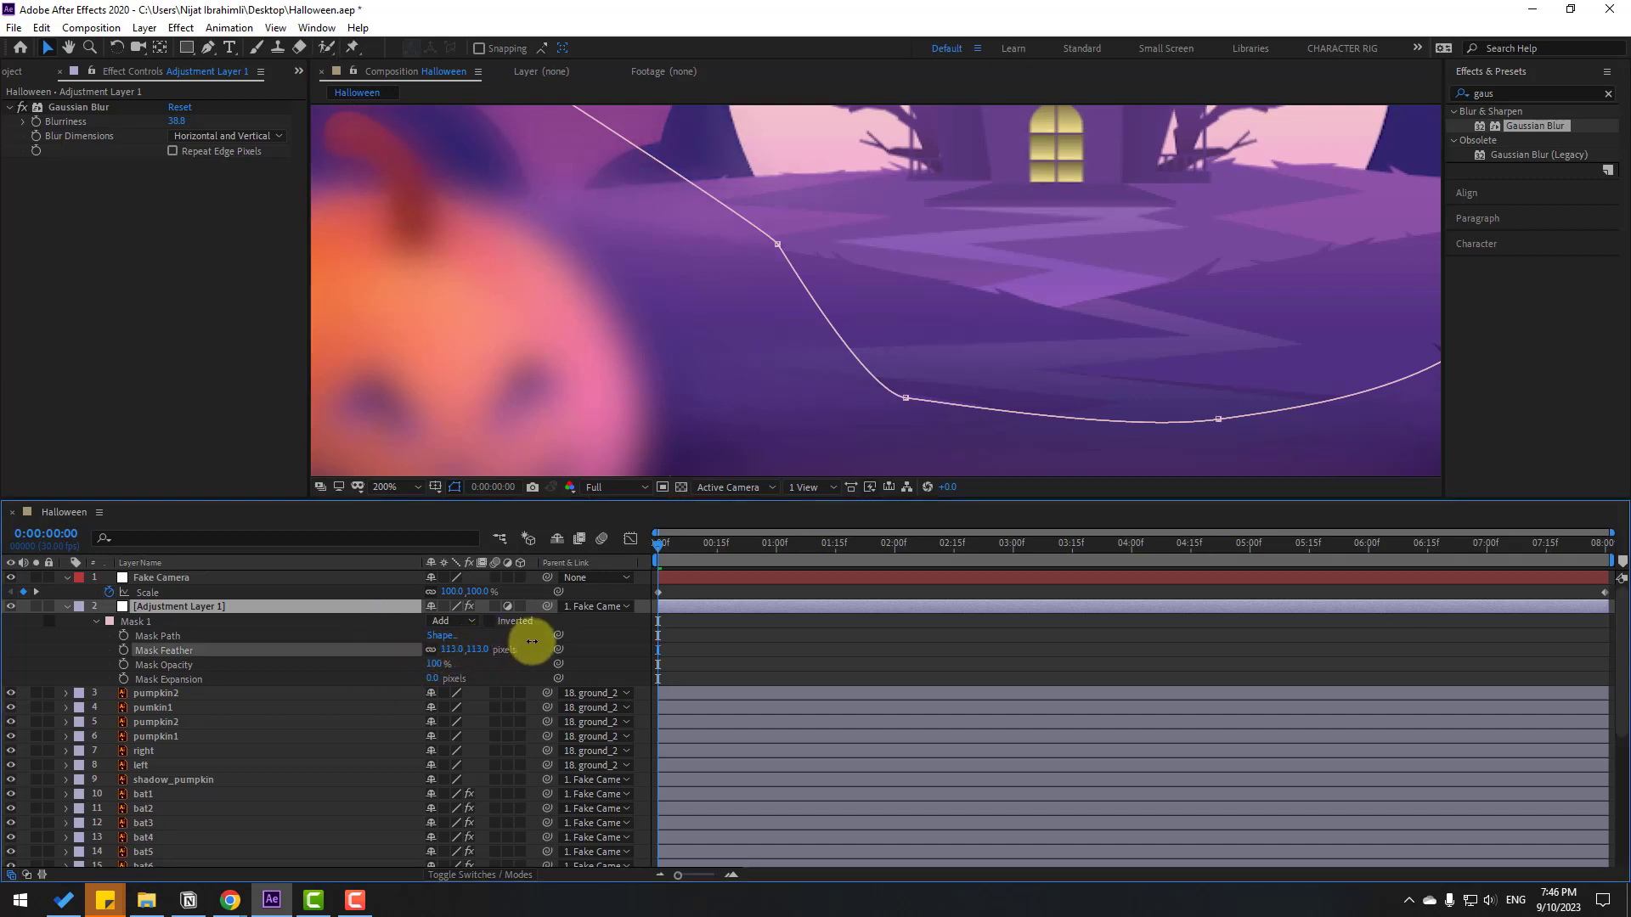
click(676, 431)
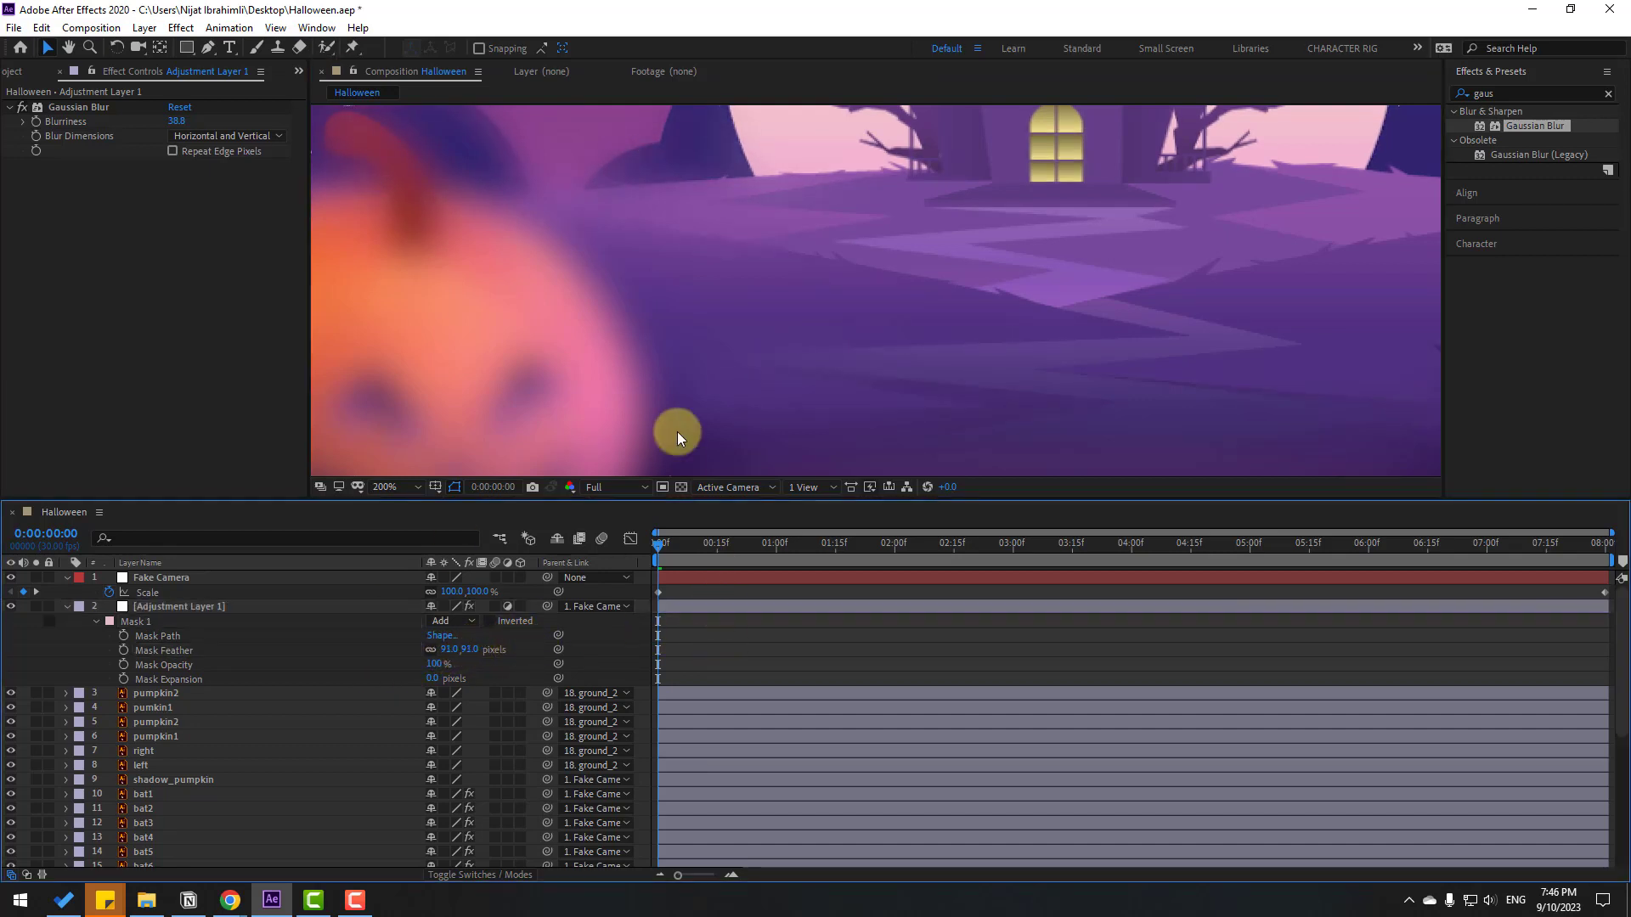
Set the adjustment layer's Opacity to 0% at the start of the composition
scroll(665, 418, down, 2)
click(401, 488)
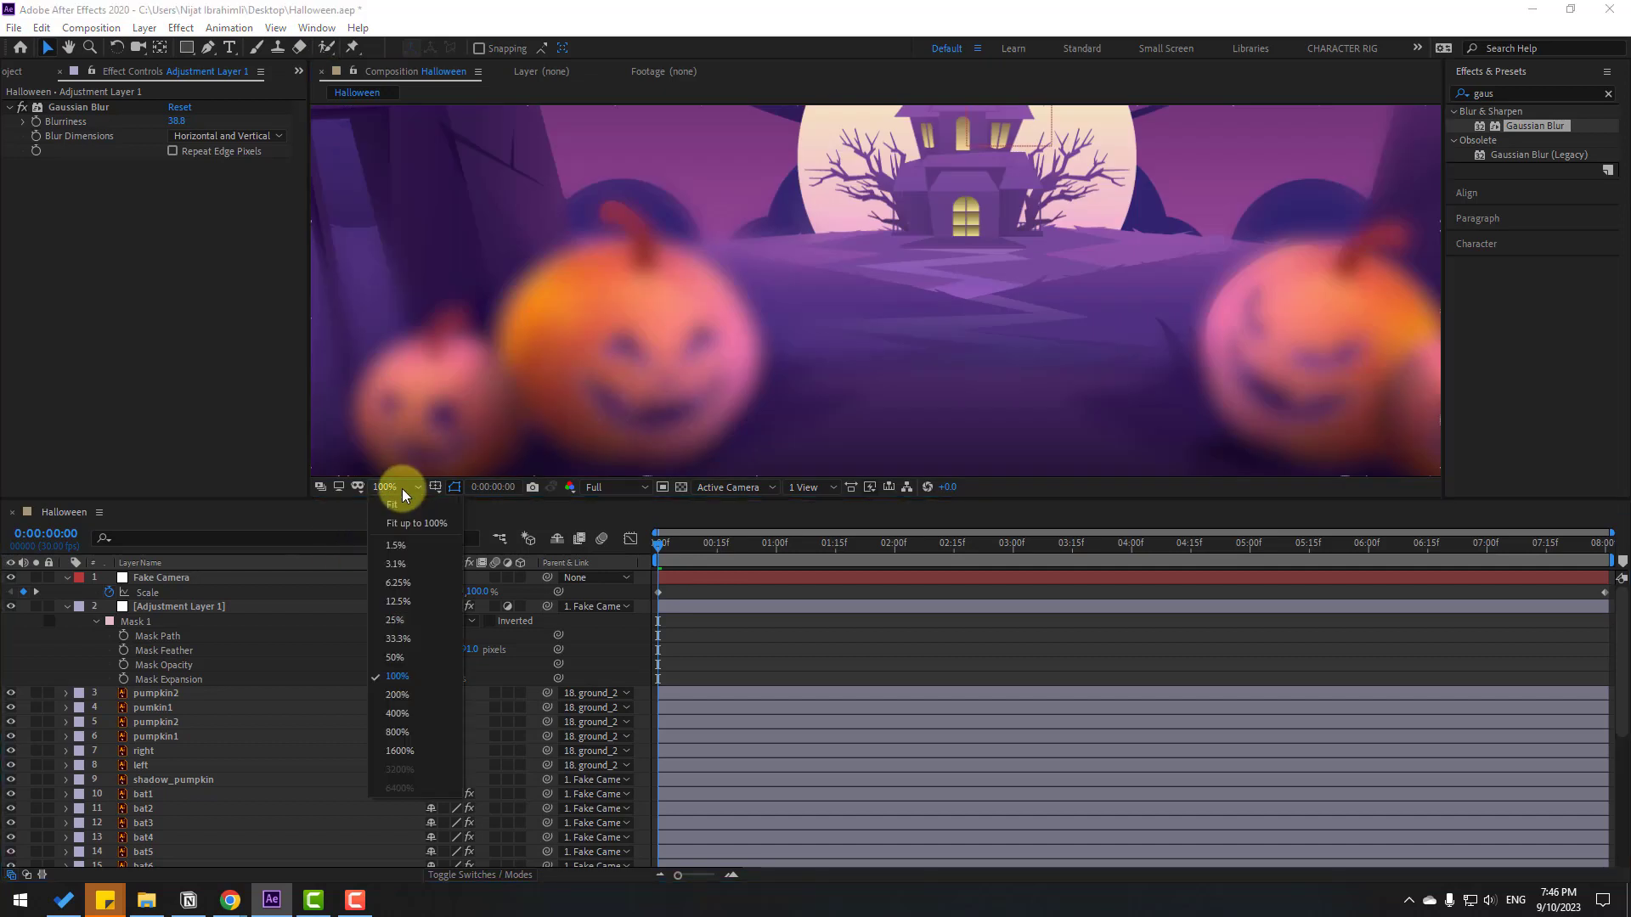
click(399, 527)
click(66, 607)
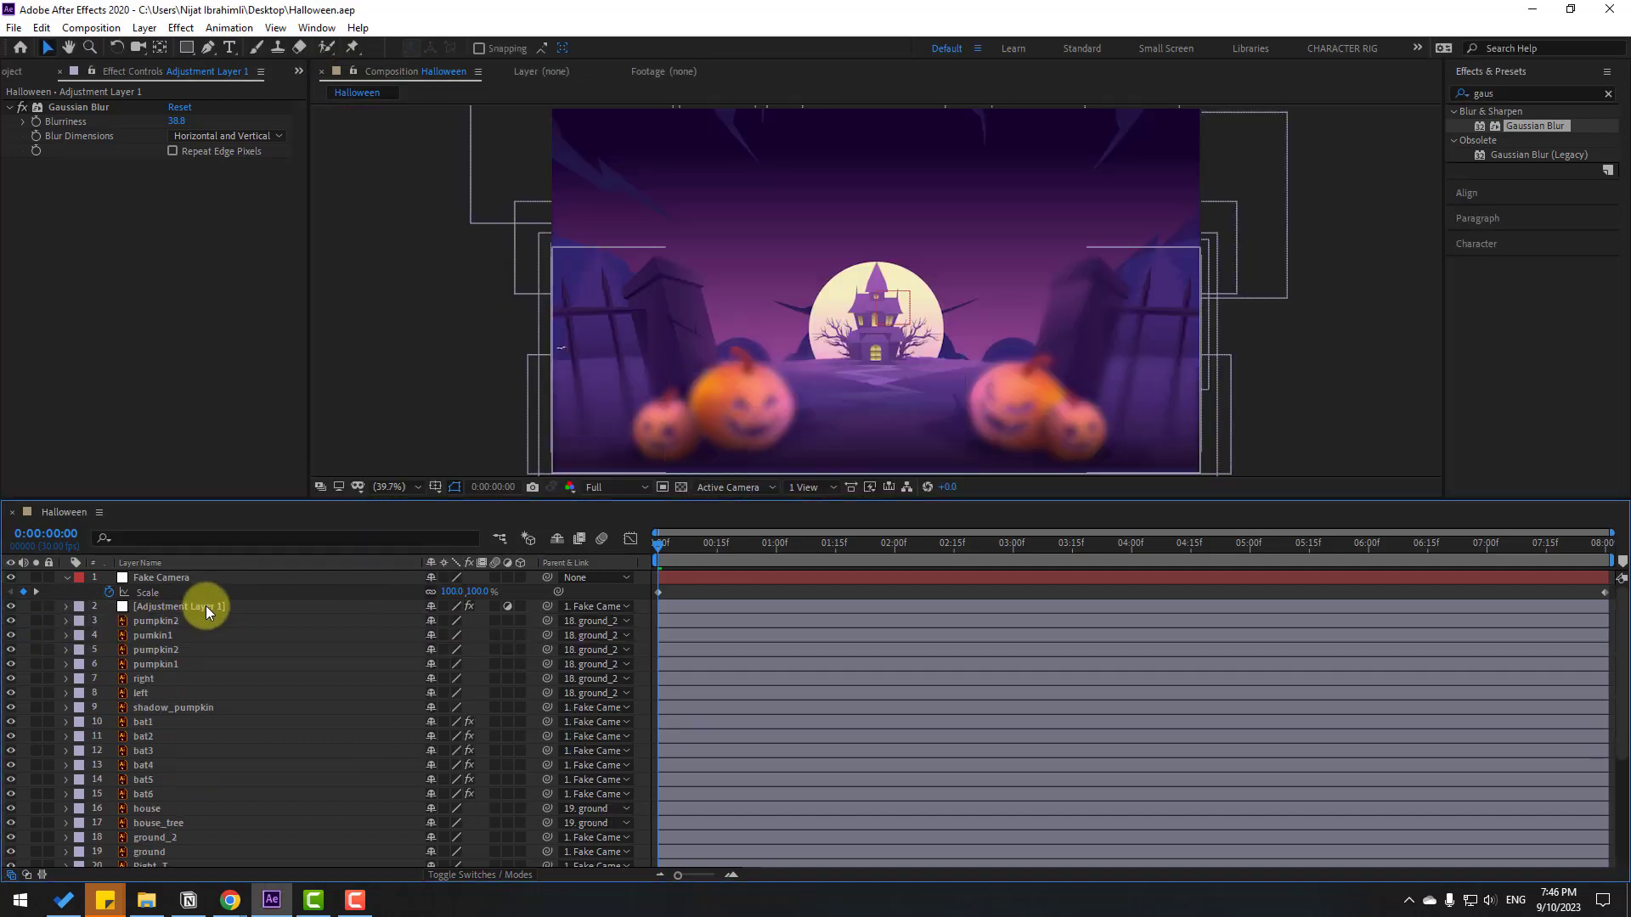
click(205, 604)
key(t)
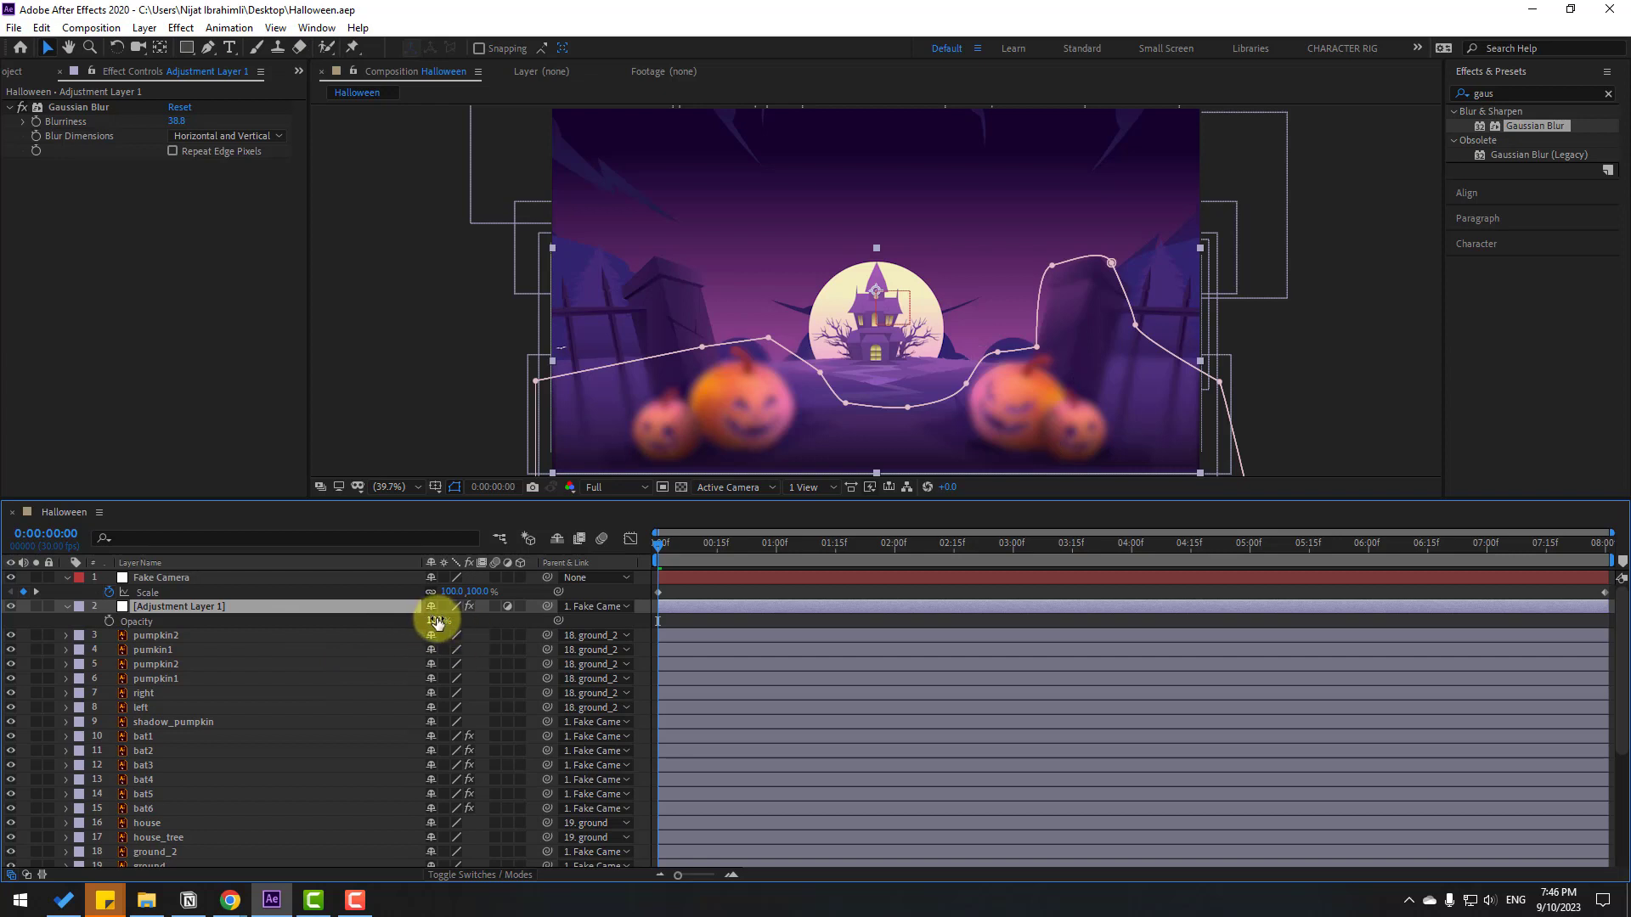
text(0)
key(Return)
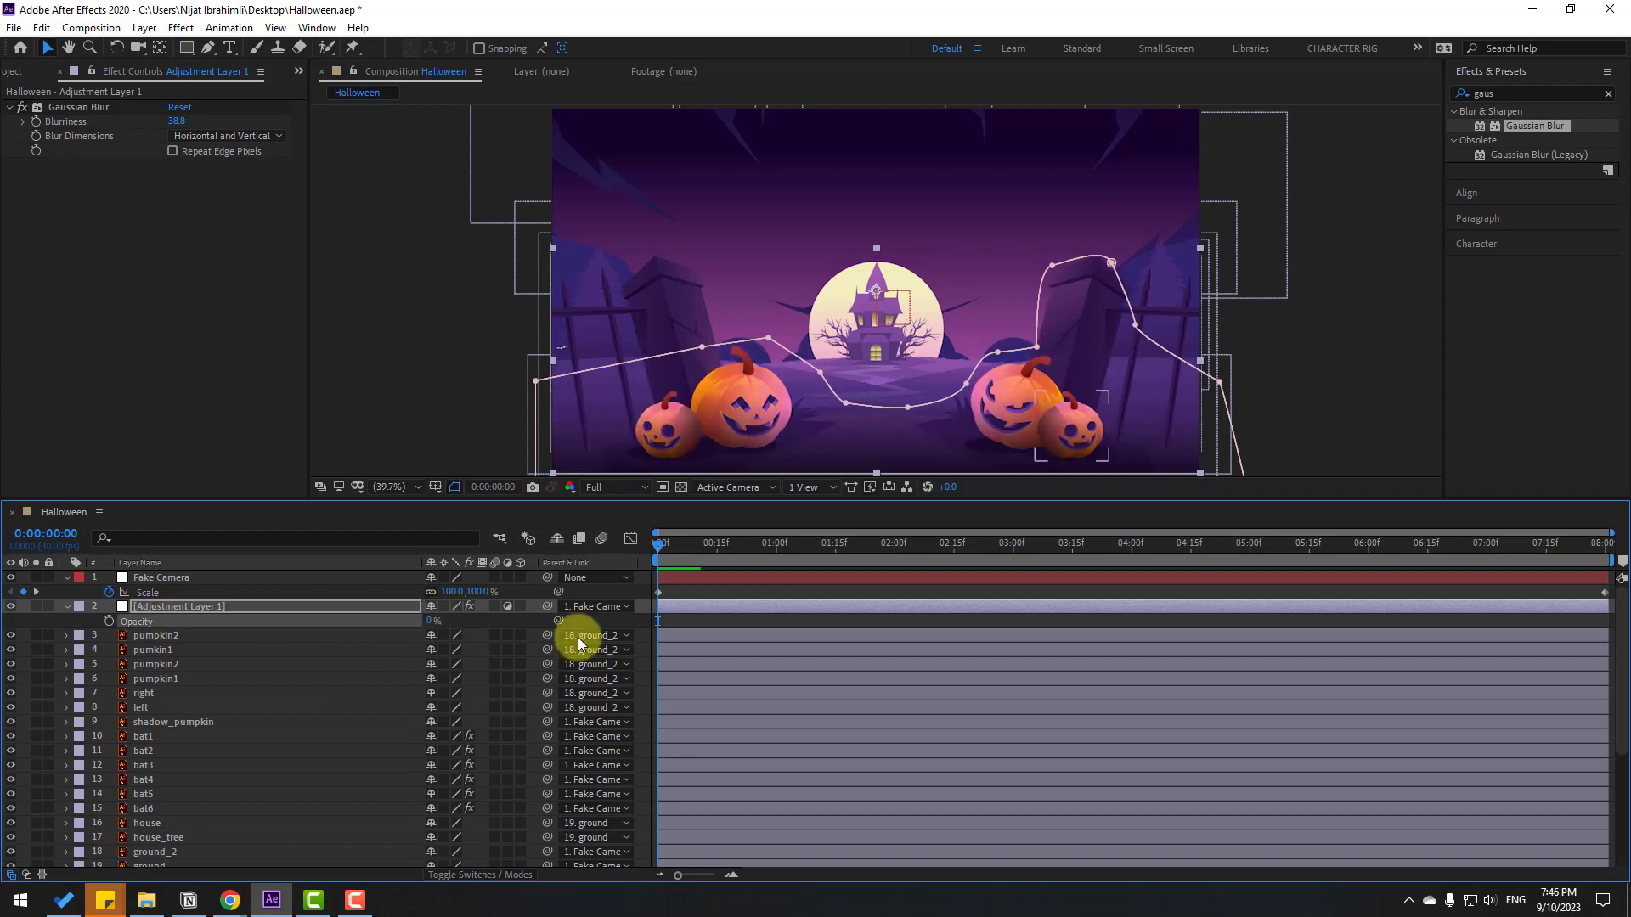
Keyframe the adjustment layer's Opacity from 0% at about 0:00:02:18 to 99% at 0:00:04:04
click(705, 617)
drag(695, 547, 1146, 544)
click(109, 621)
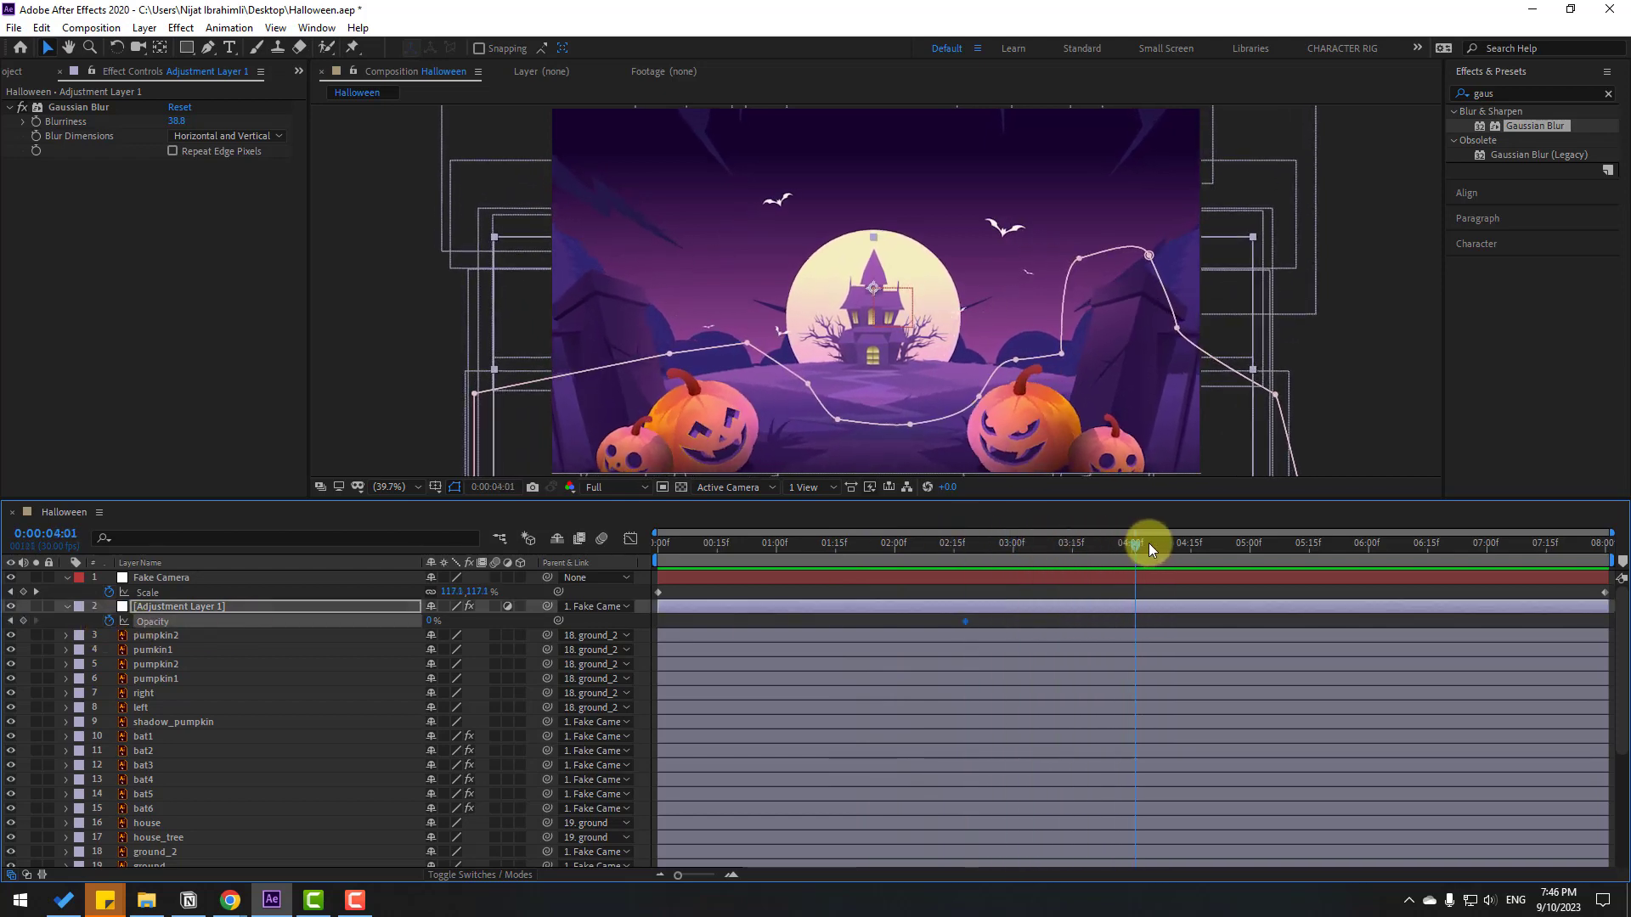
drag(437, 621, 546, 608)
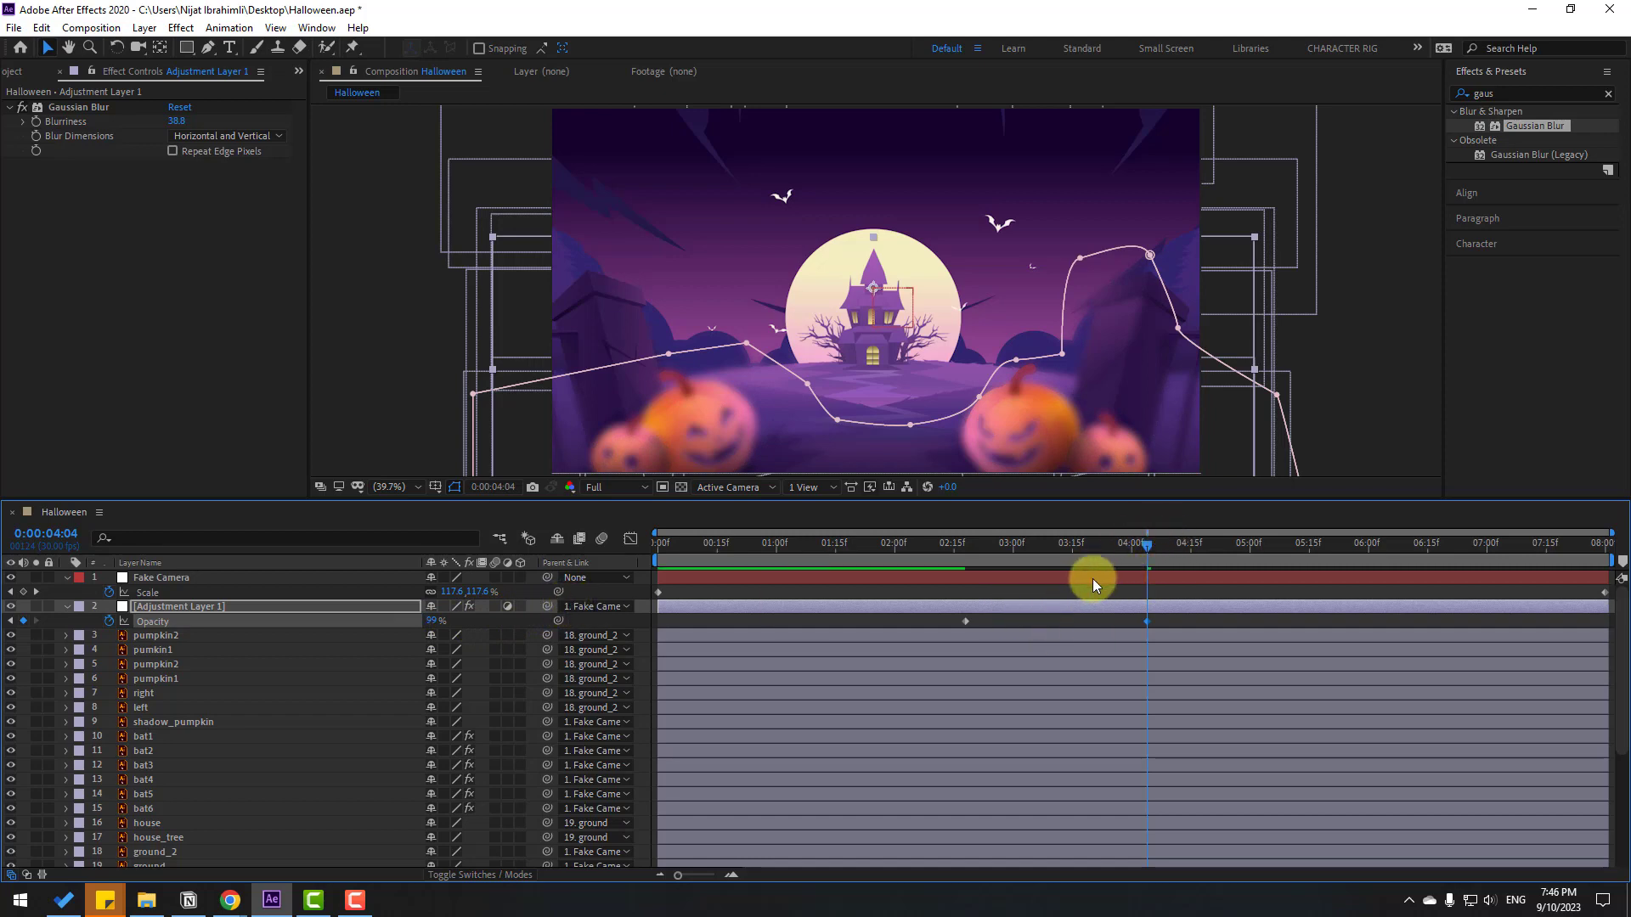
Set Fake Camera's Scale keyframe at 0:00:08:00 to 158% and preview the zoom
drag(958, 544, 1622, 528)
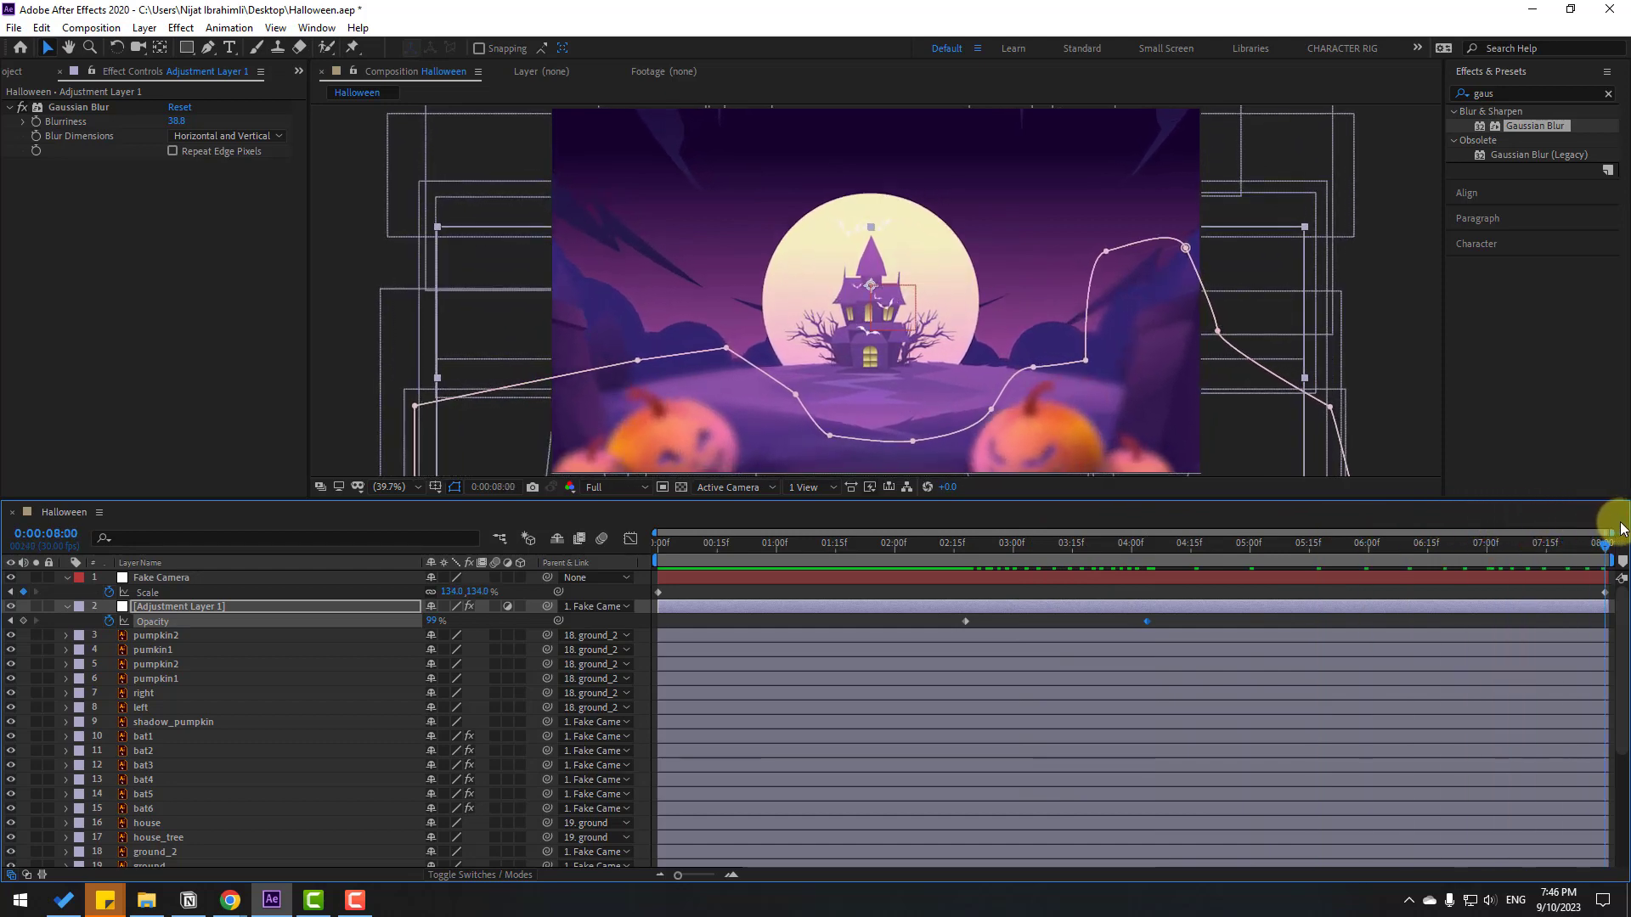
click(1597, 594)
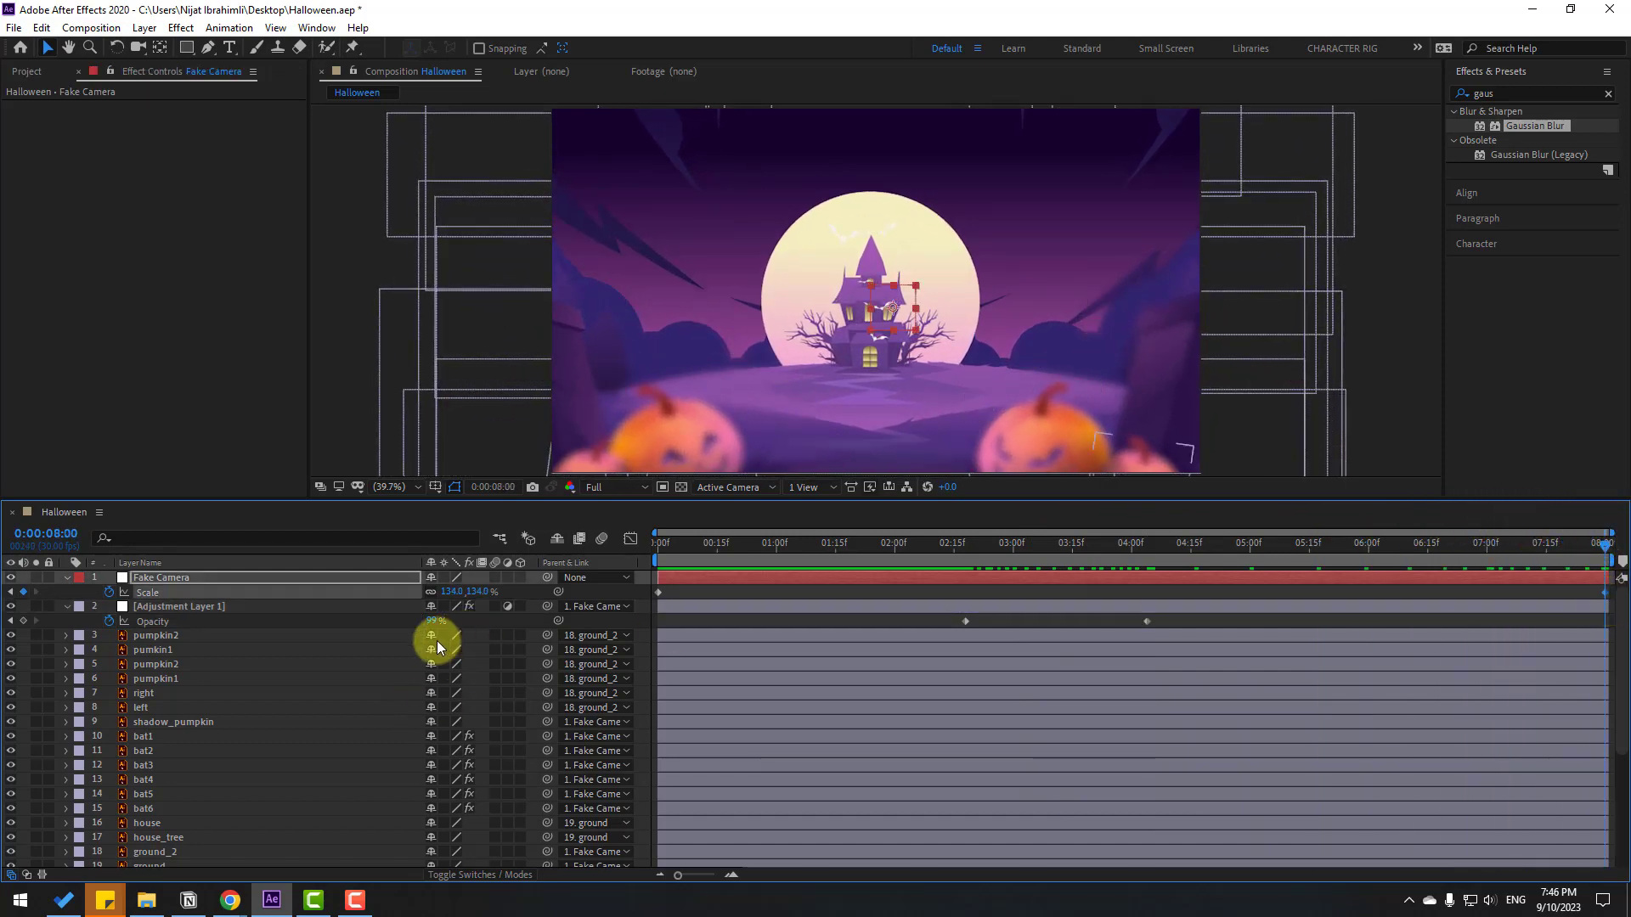
drag(451, 597, 467, 591)
key(space)
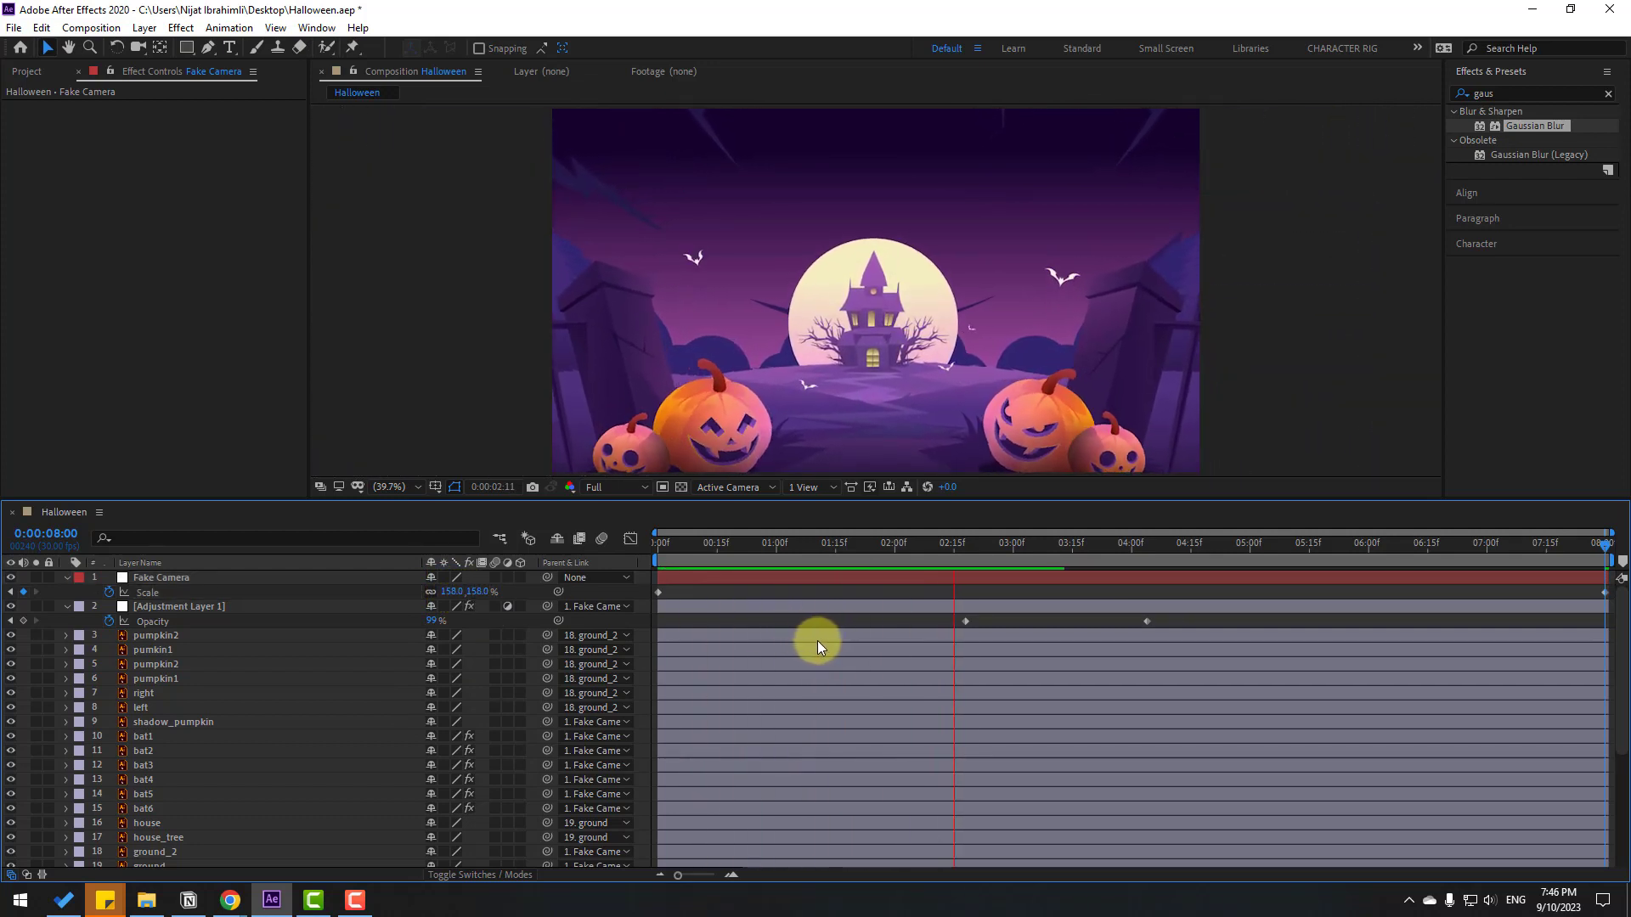
Move the adjustment layer's first Opacity keyframe back to about 0:00:00:17, preview the fade and save the project
click(974, 545)
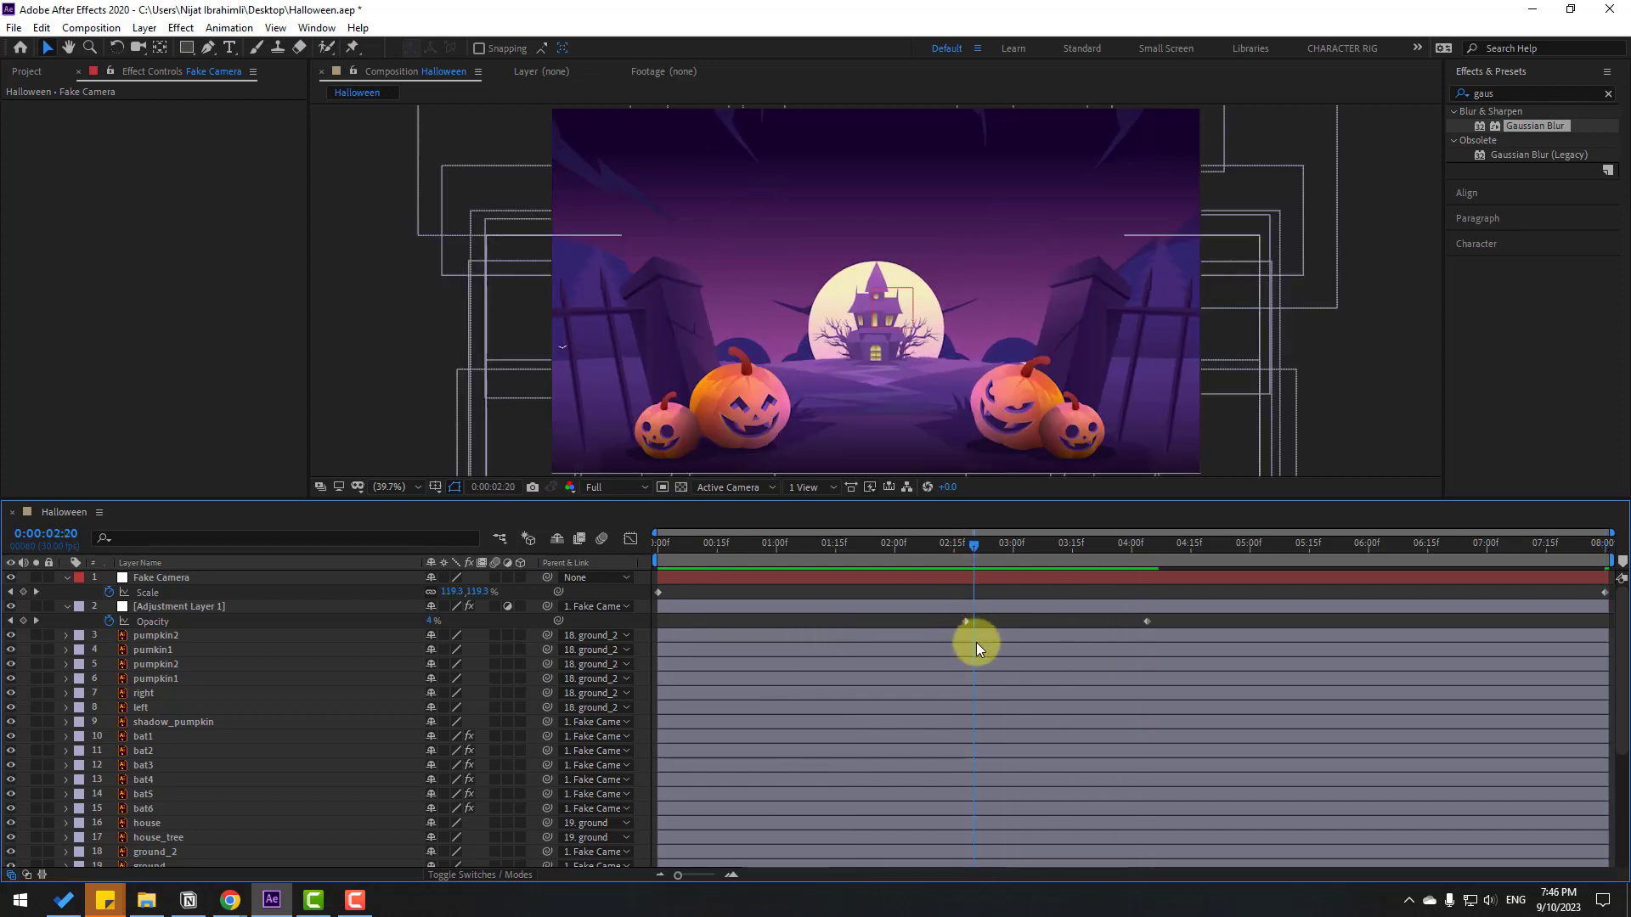
drag(988, 620, 858, 624)
click(765, 620)
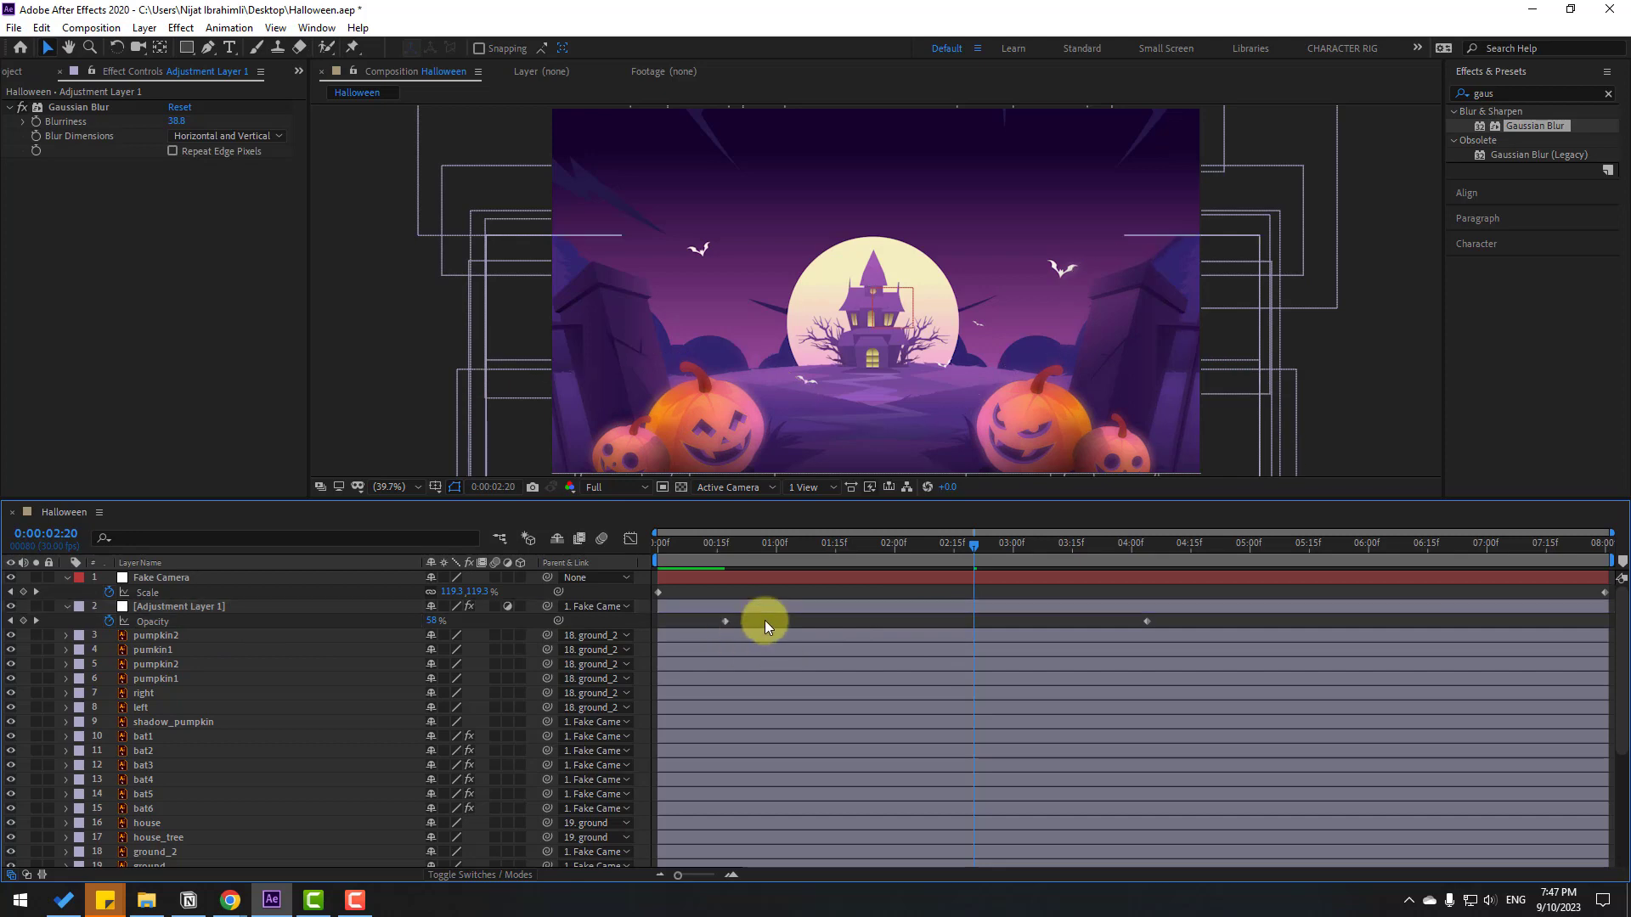
key(space)
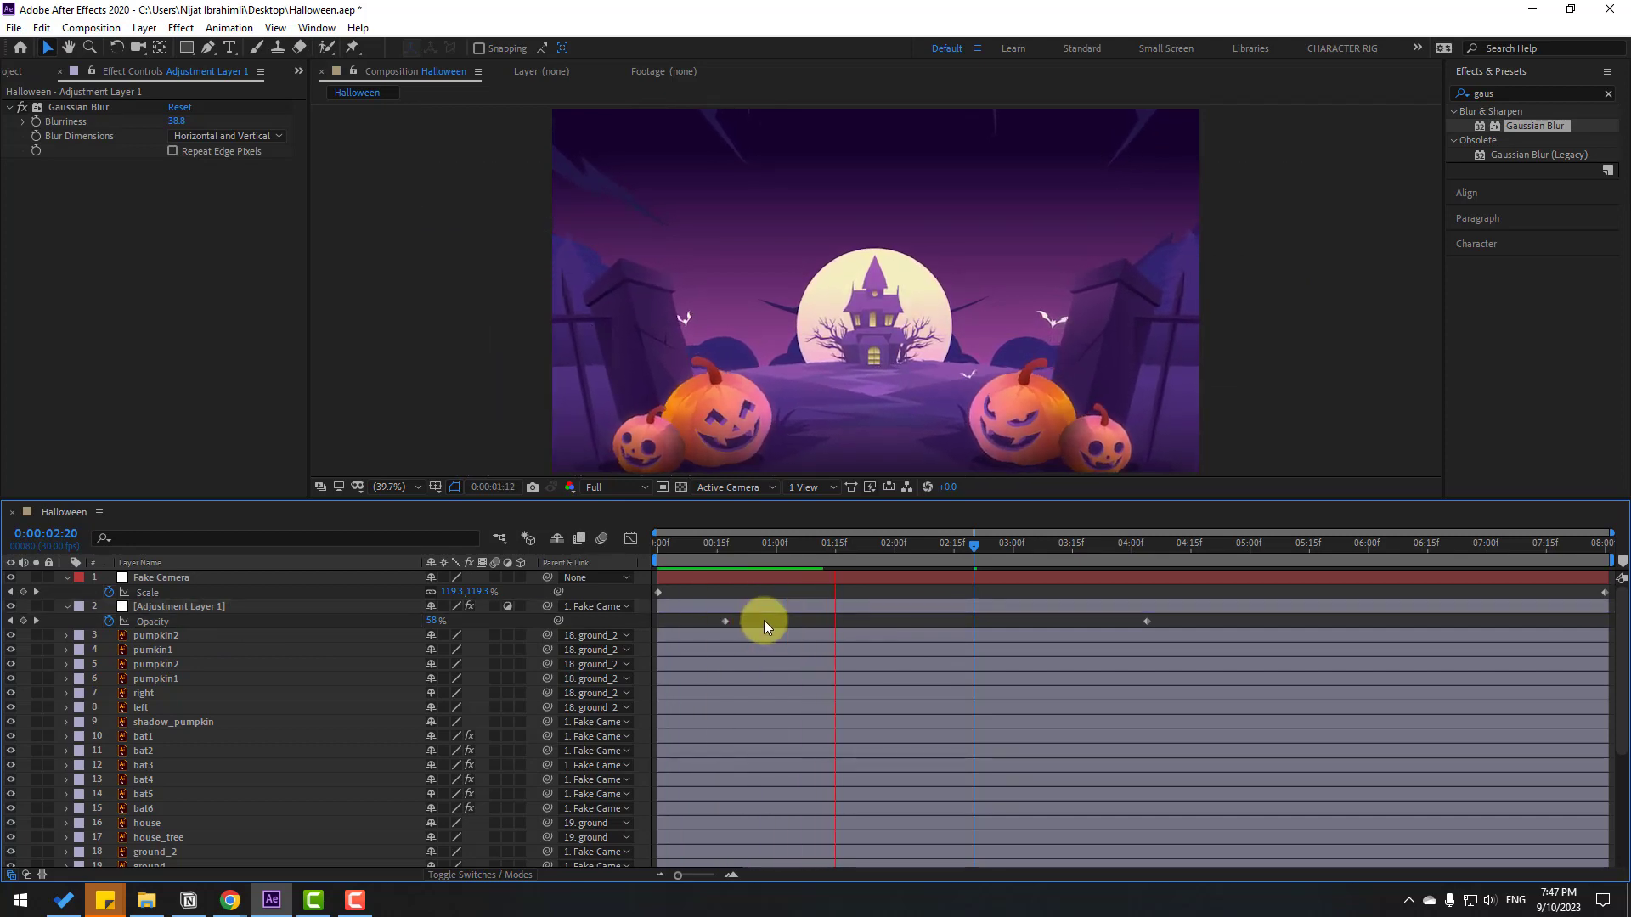
drag(875, 548, 1151, 548)
key(ctrl+s)
Set the Mask Feather of the adjustment layer's Mask 1 to 50 pixels
click(163, 609)
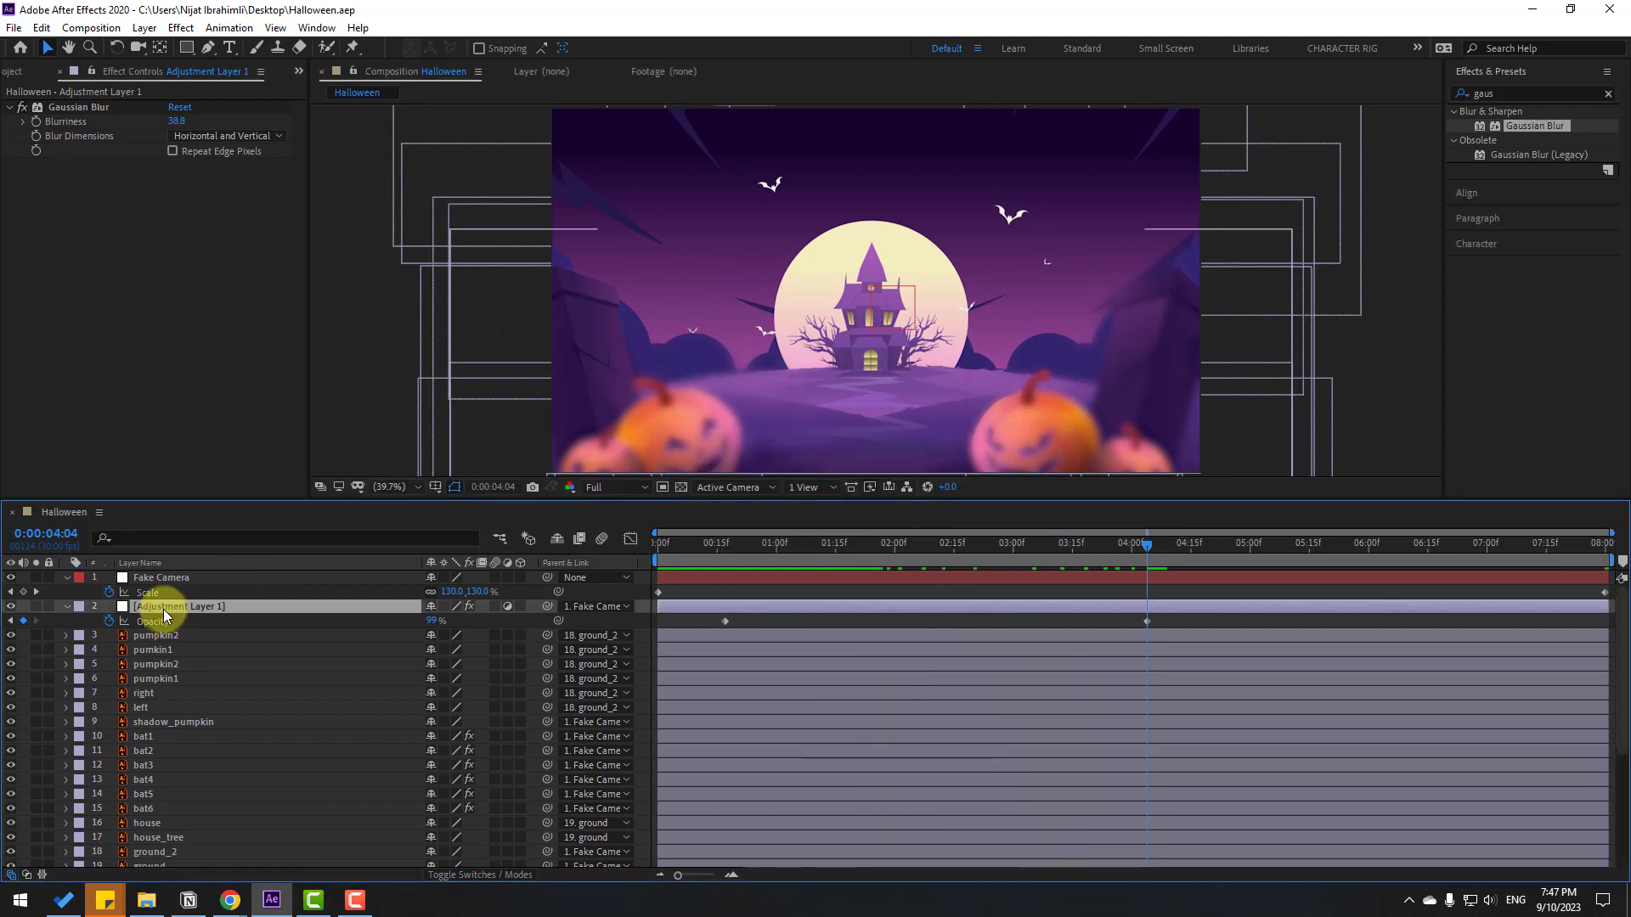
key(m)
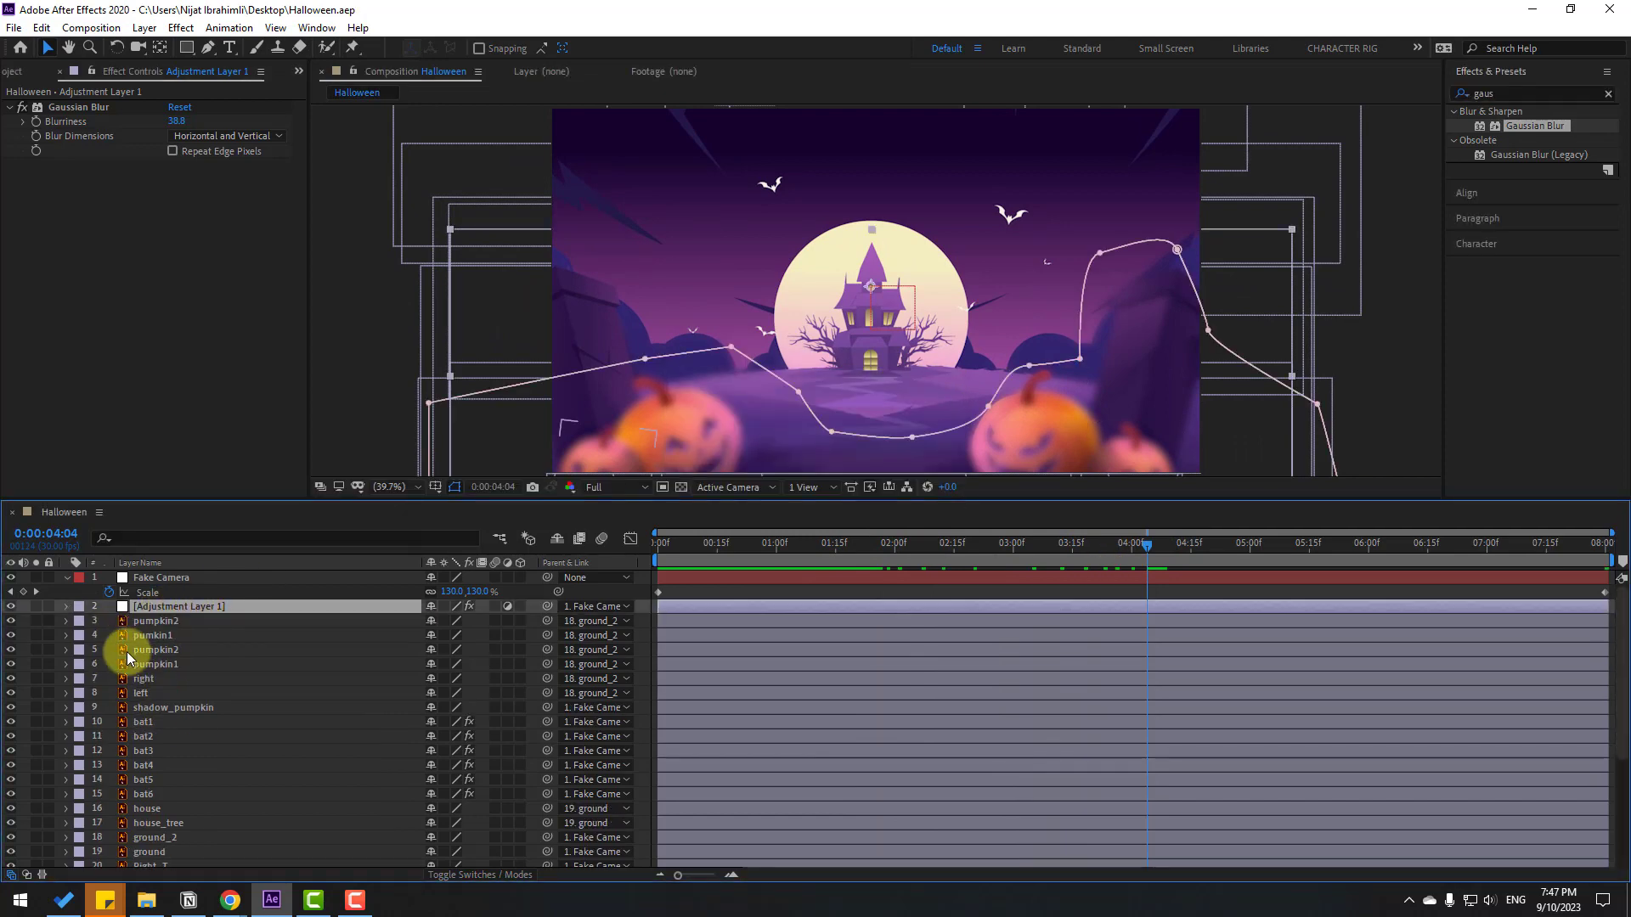
key(m)
key(m)
drag(446, 654, 489, 651)
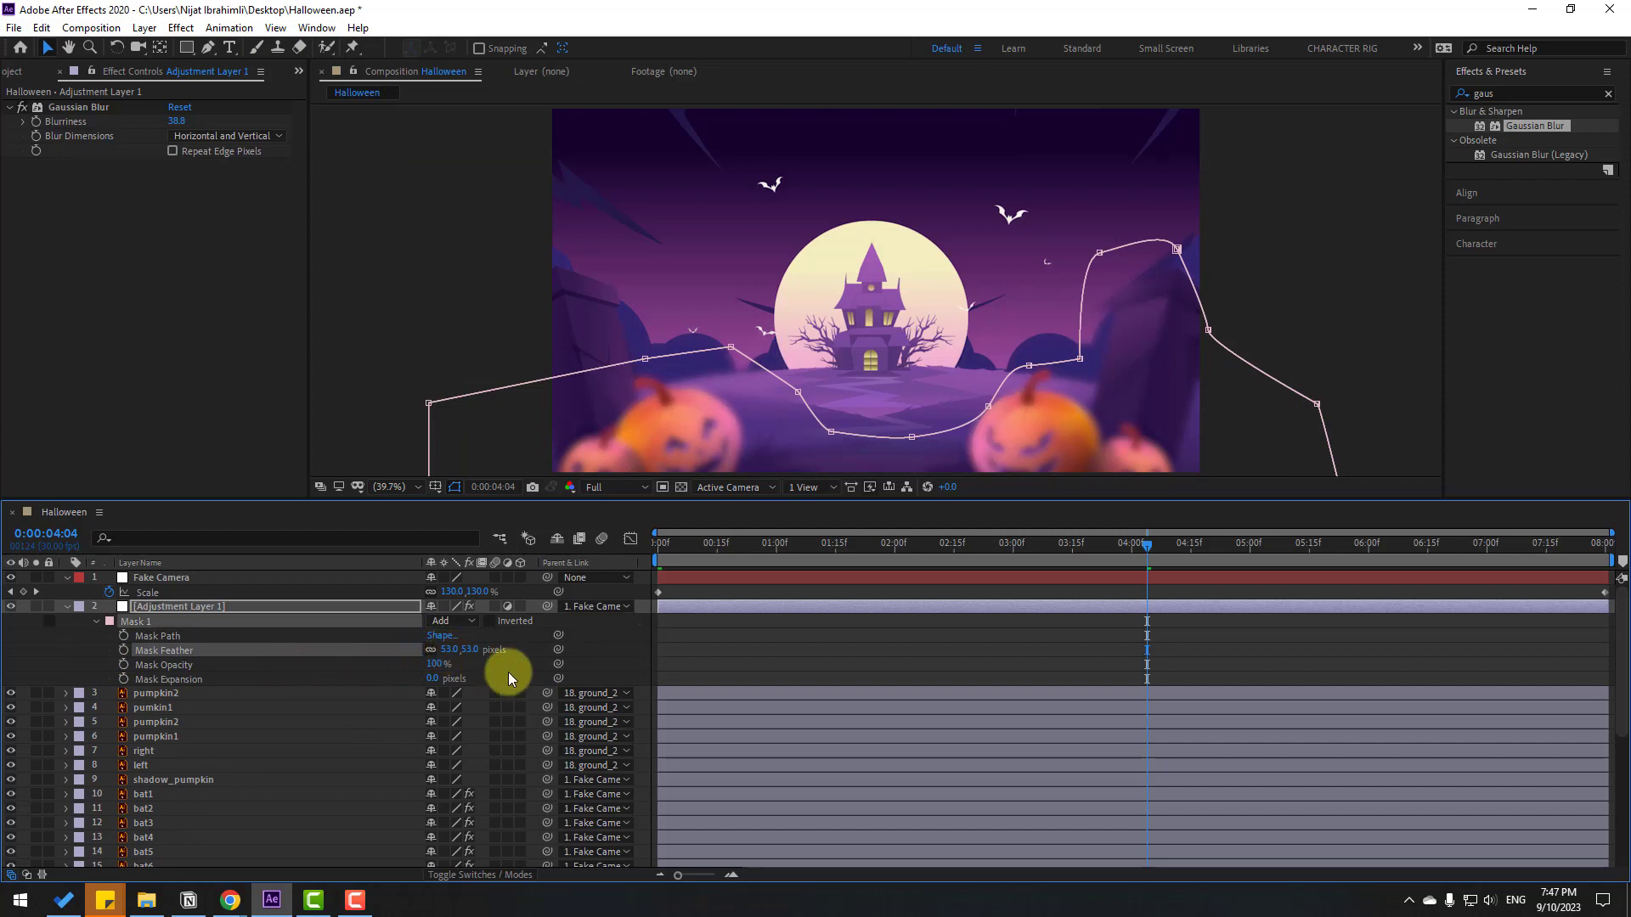
text(50)
click(718, 647)
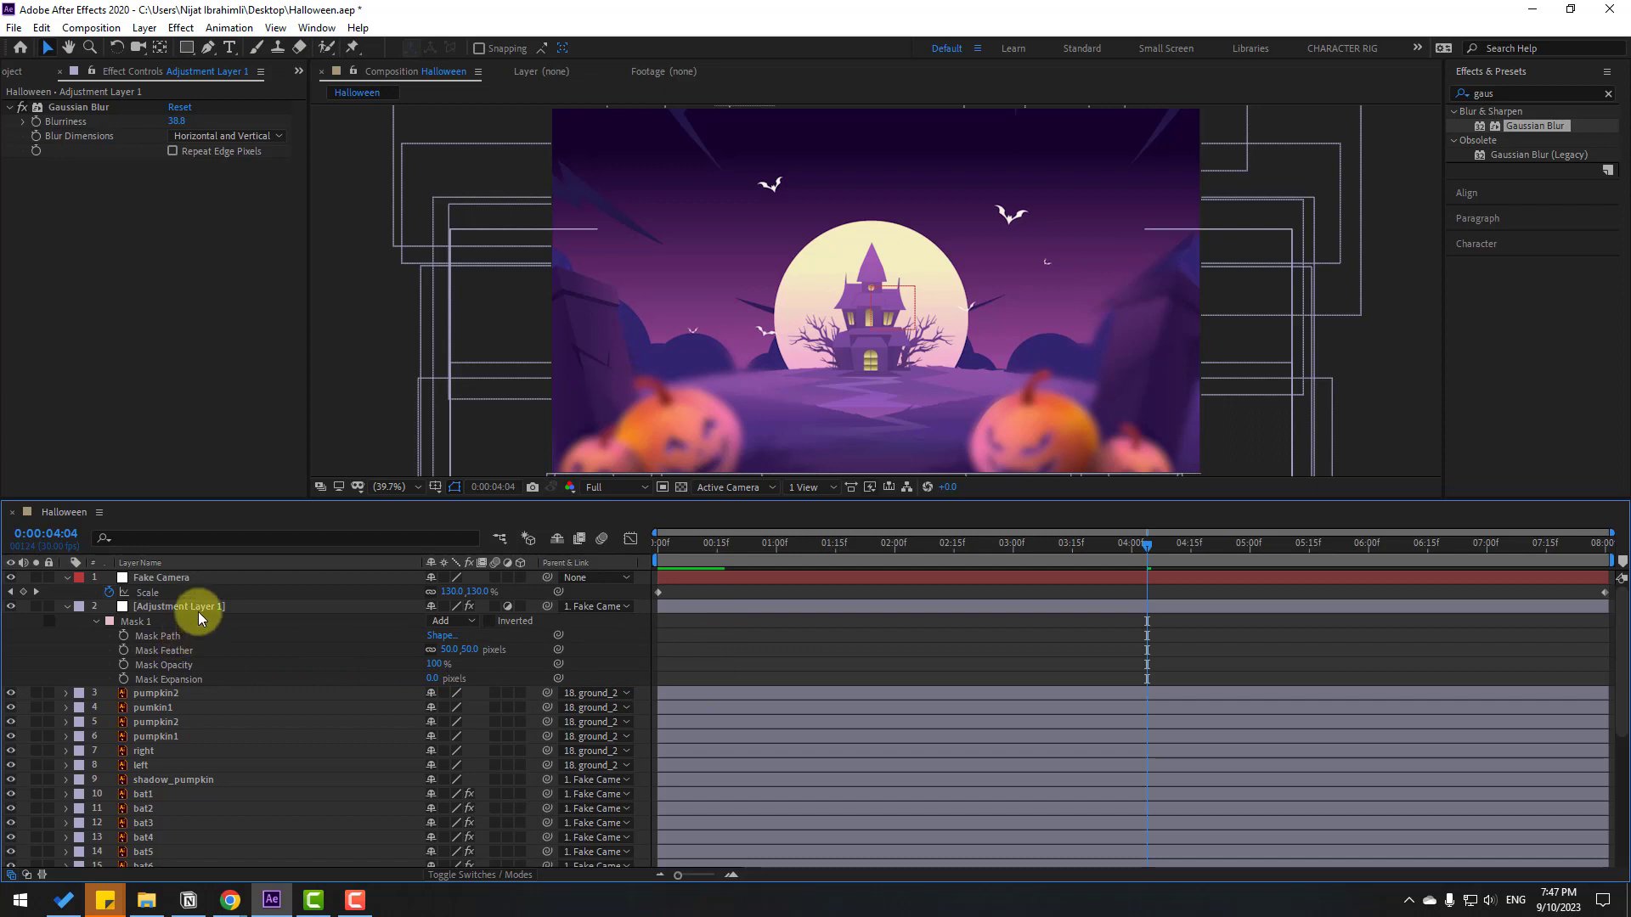
Reshape the adjustment layer's mask path to enclose the left gate pillar, and preview the animation
click(199, 609)
drag(730, 356, 729, 327)
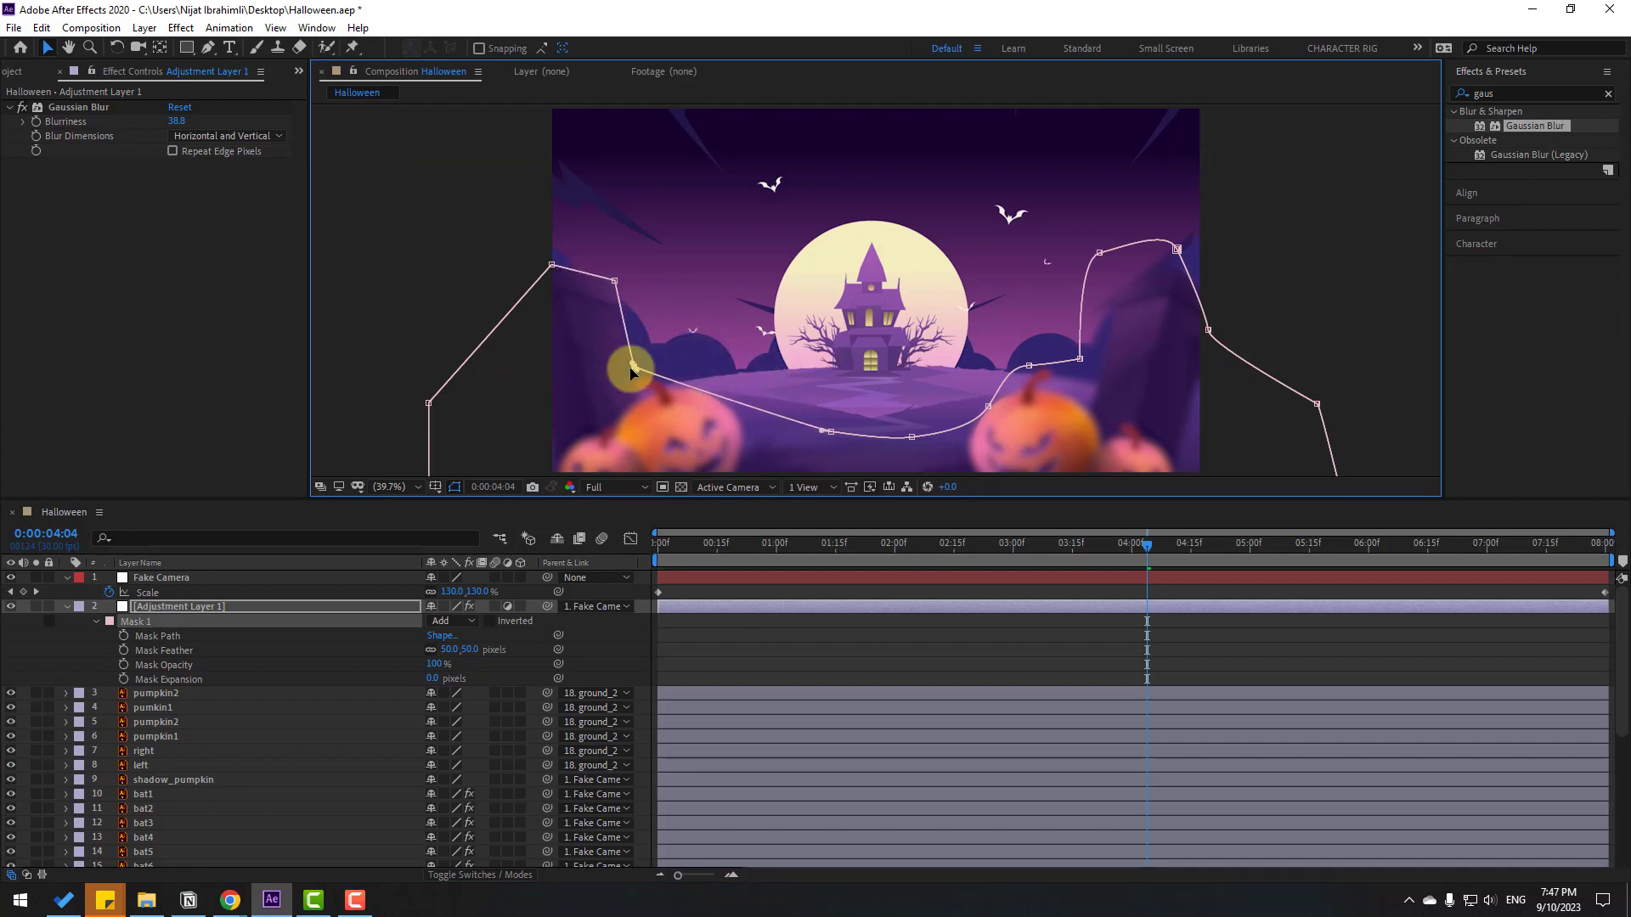
click(894, 654)
key(space)
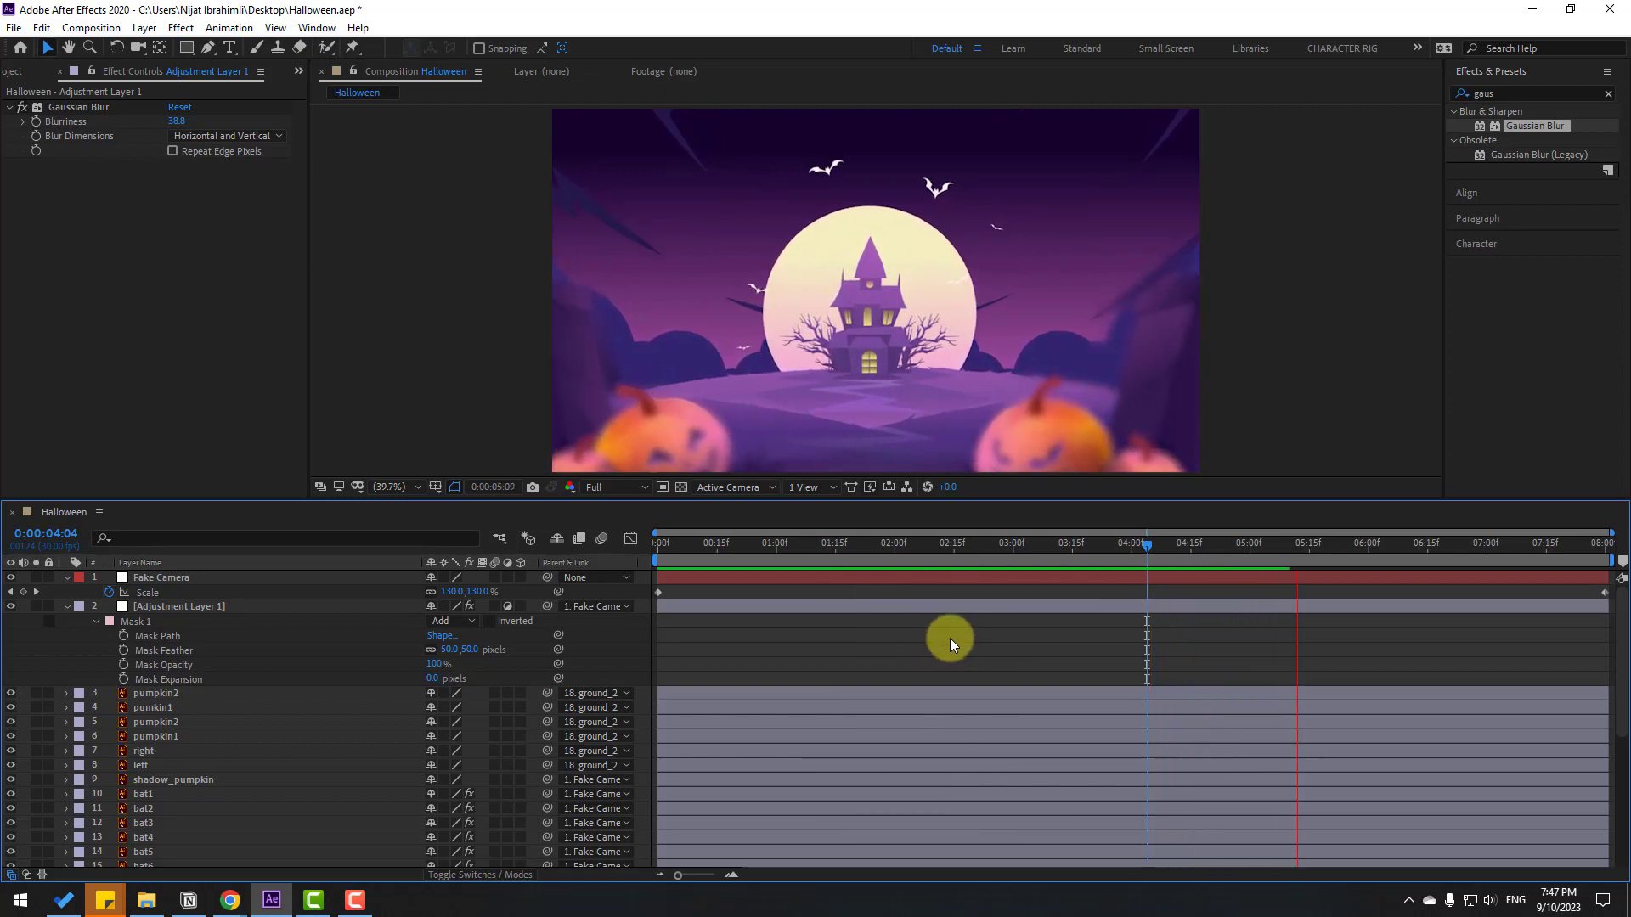
Apply the Glow effect to the moon layer with Glow Threshold 87.1% and Glow Radius 56
click(1145, 547)
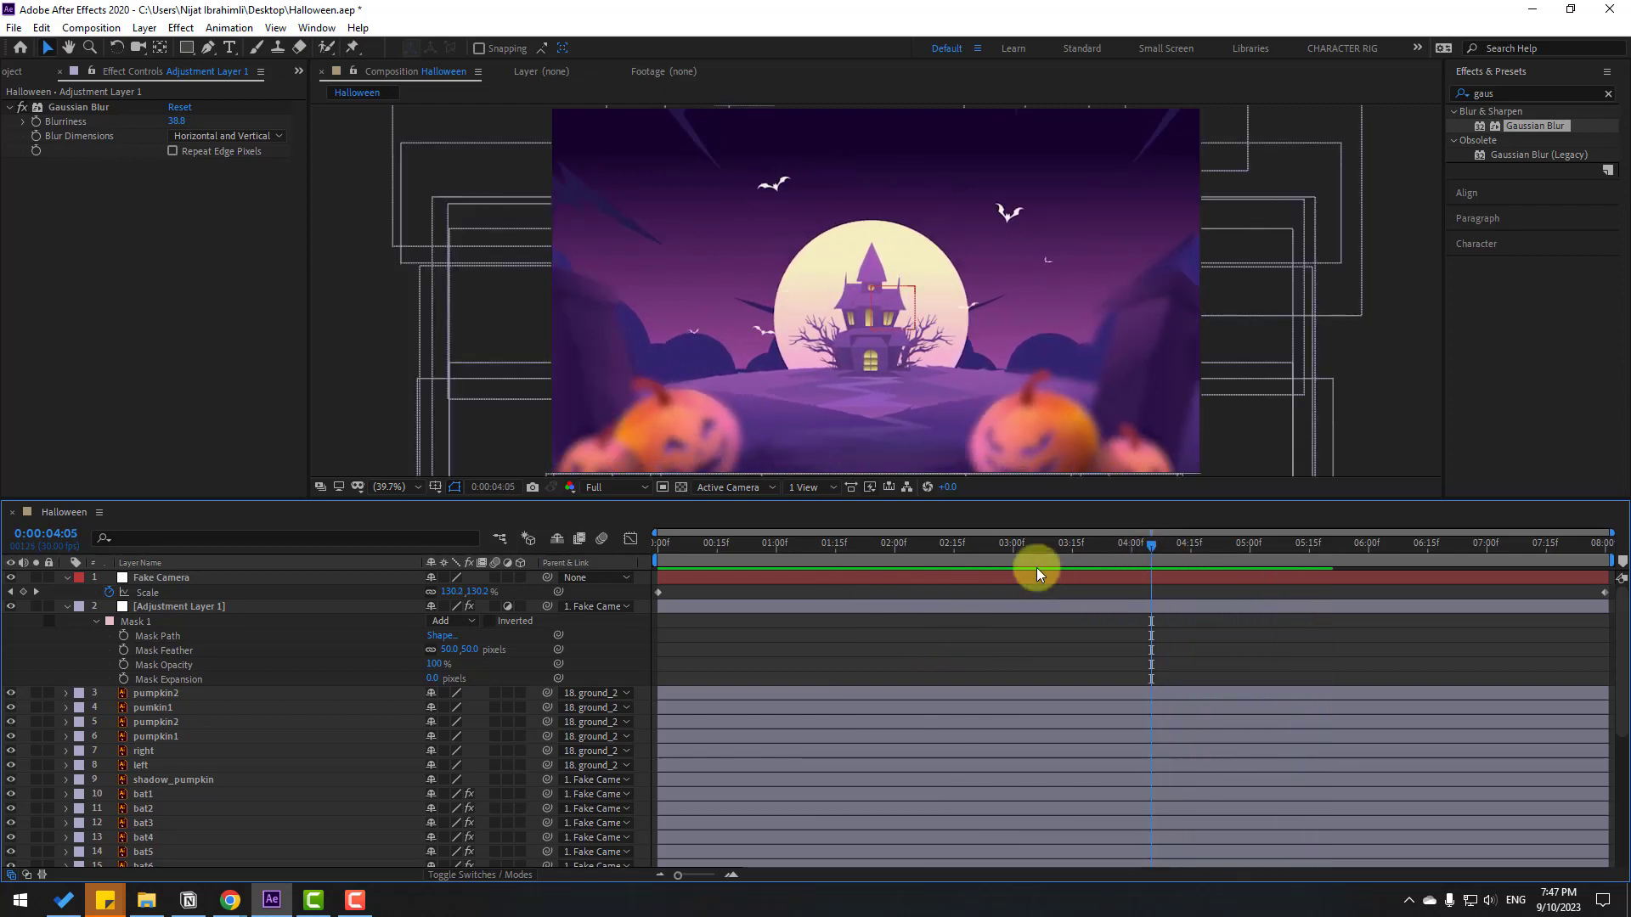
click(66, 607)
click(66, 577)
scroll(222, 766, down, 4)
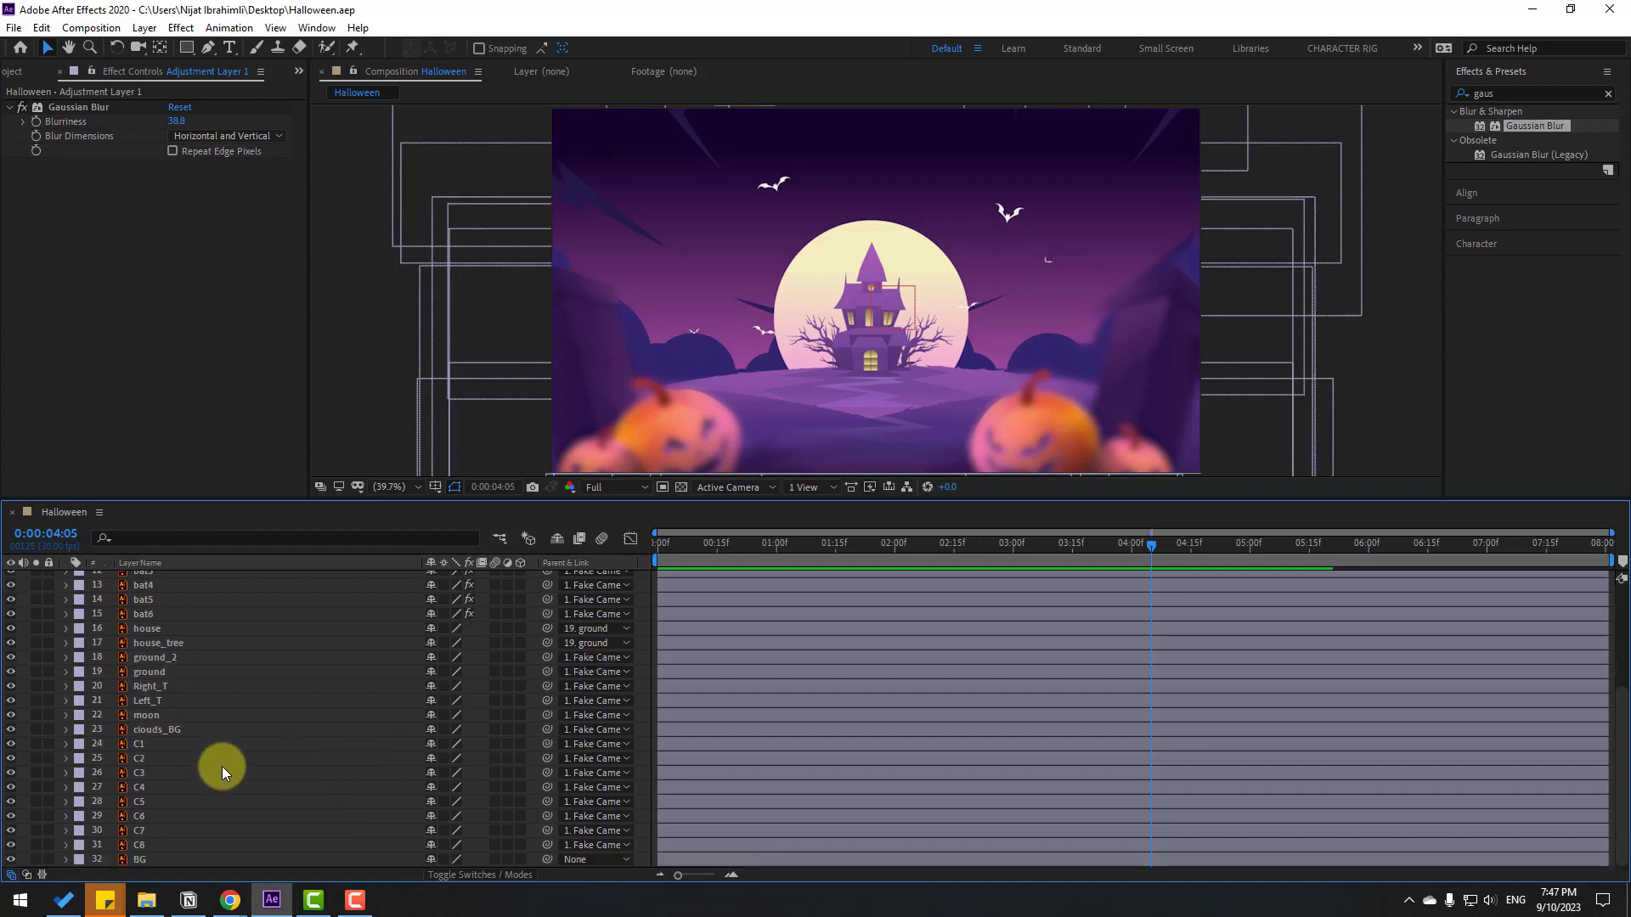
click(180, 718)
drag(1480, 99, 1459, 103)
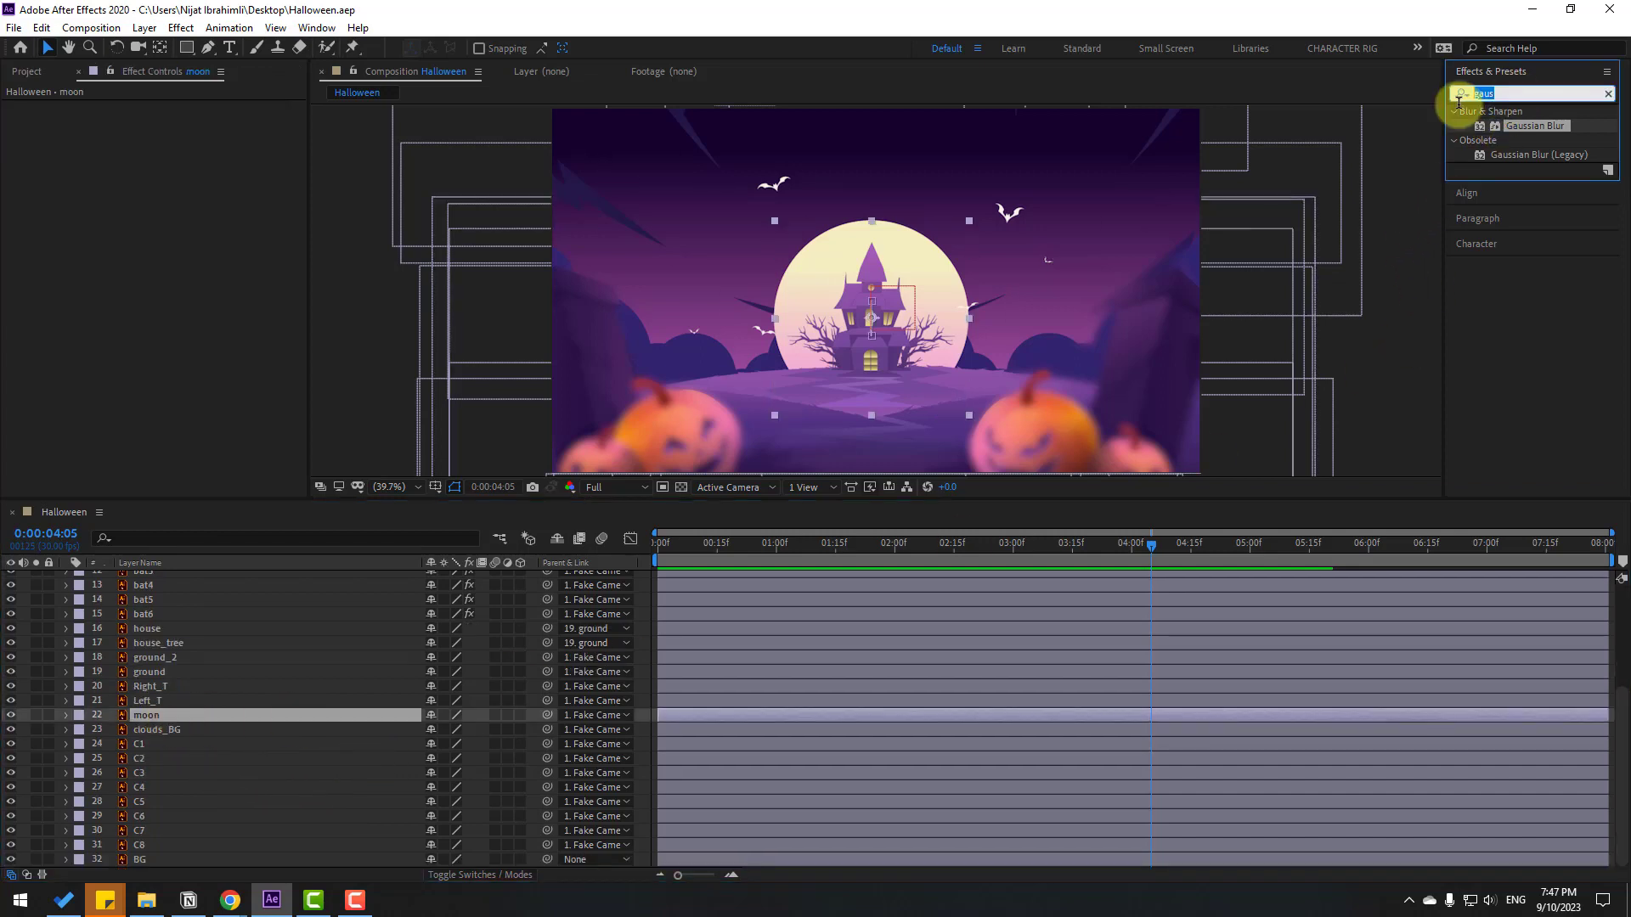
text(glow)
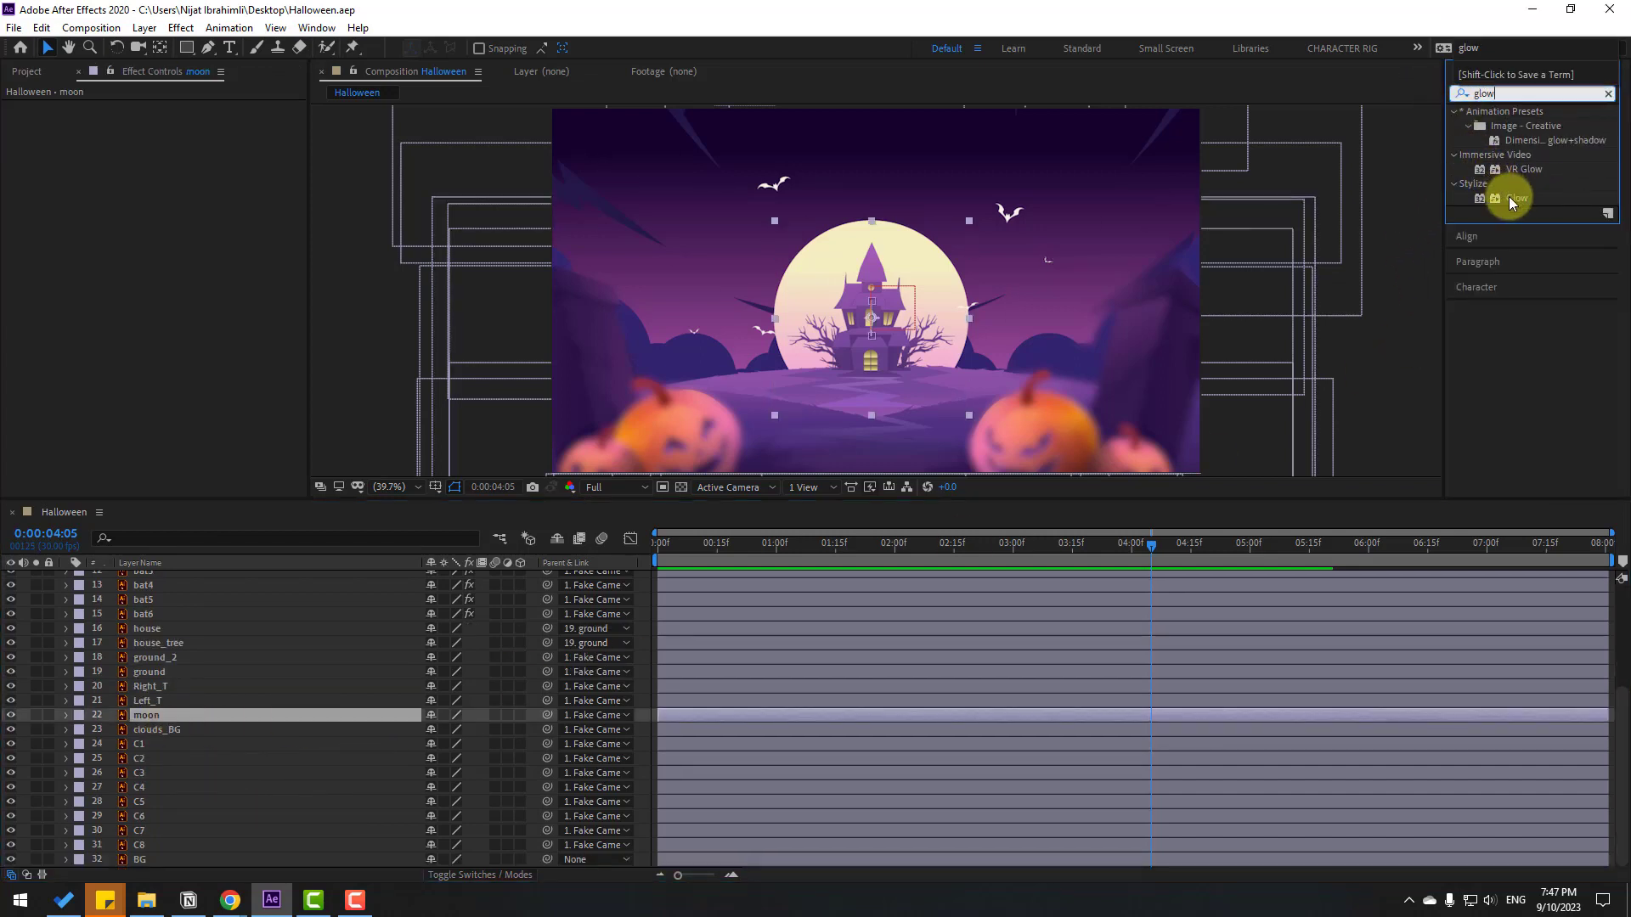
drag(1510, 202, 153, 716)
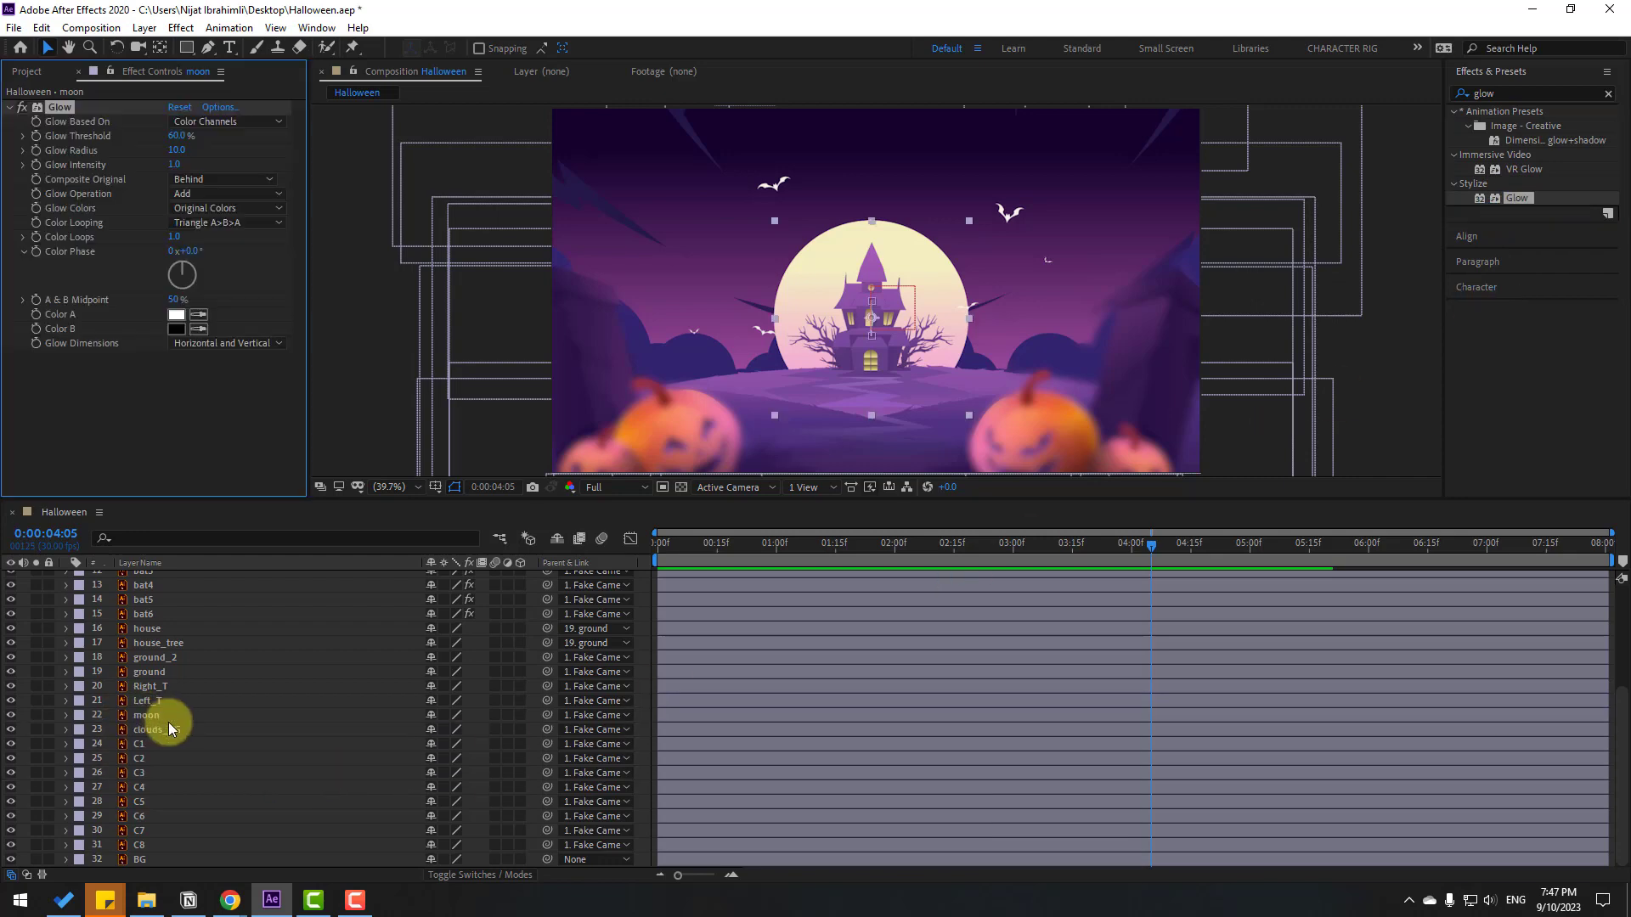
drag(215, 141, 147, 147)
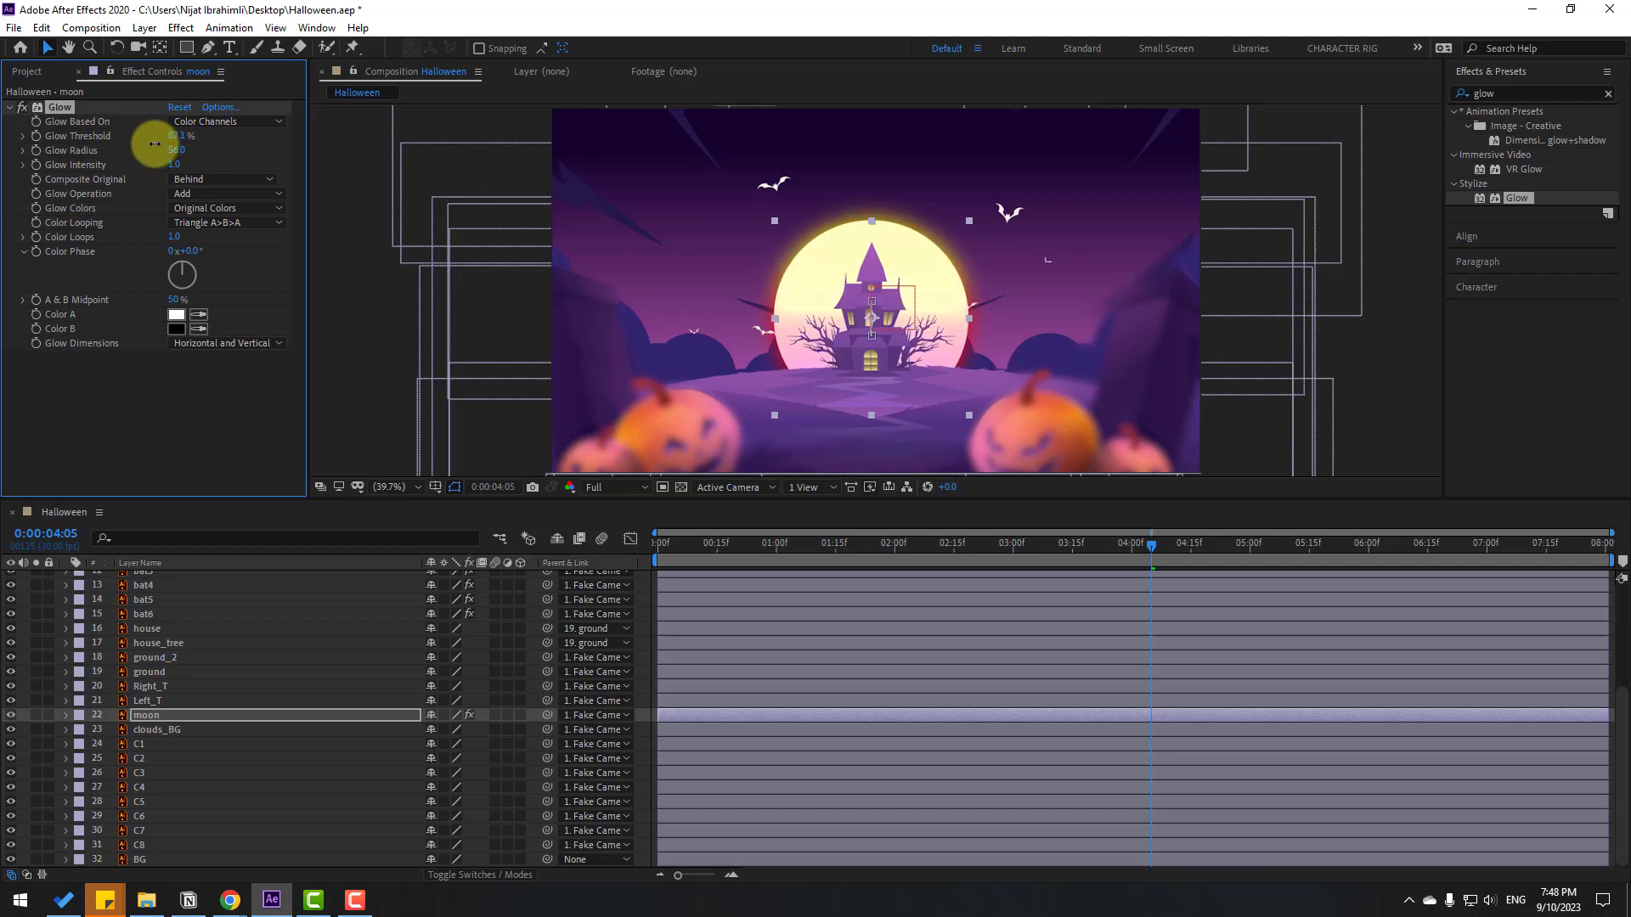
Compare the moon with its Glow effect off and on, and play back the finished animation
drag(1103, 553, 1022, 548)
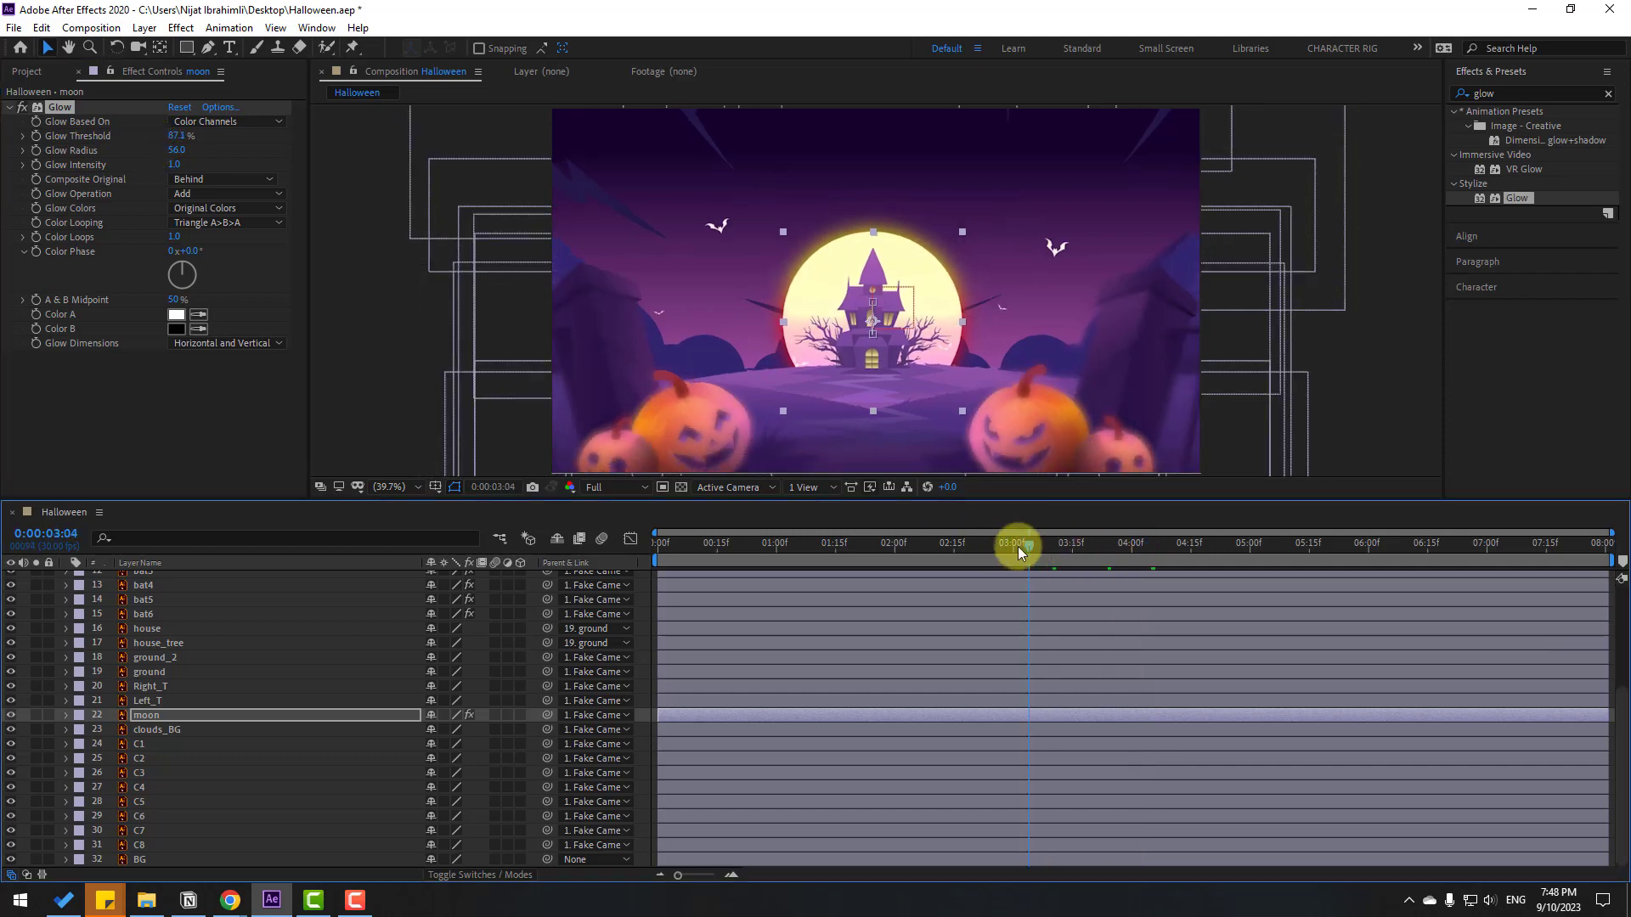
click(23, 107)
click(23, 107)
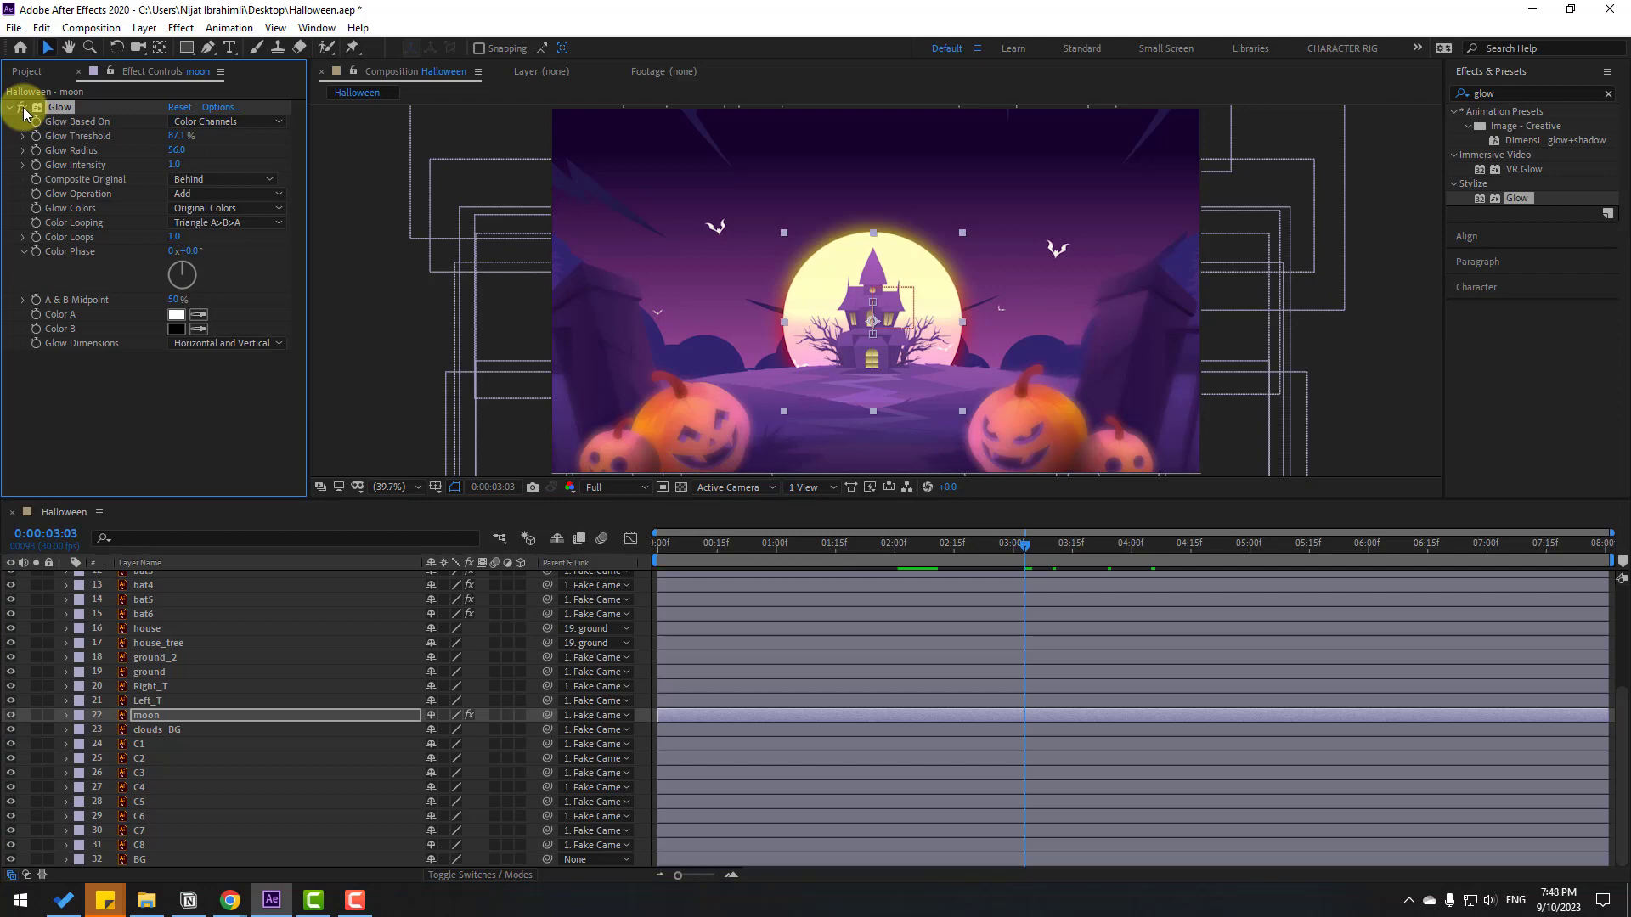
click(1337, 348)
key(space)
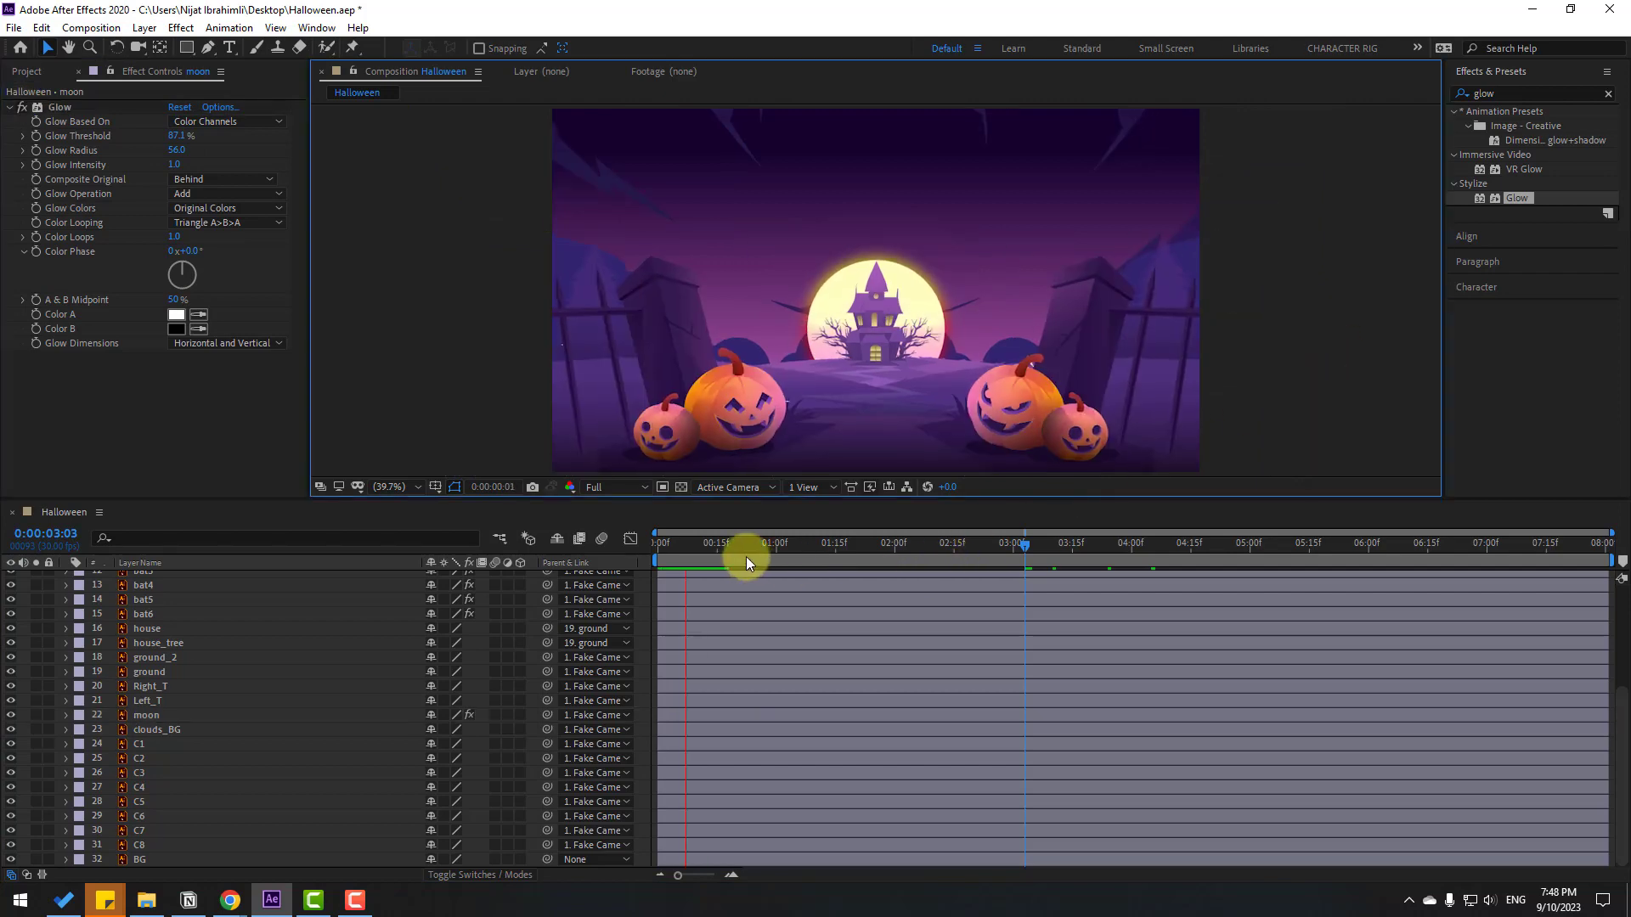
click(748, 556)
mouse_move(679, 744)
mouse_down()
mouse_move(1576, 737)
mouse_move(680, 747)
mouse_up()
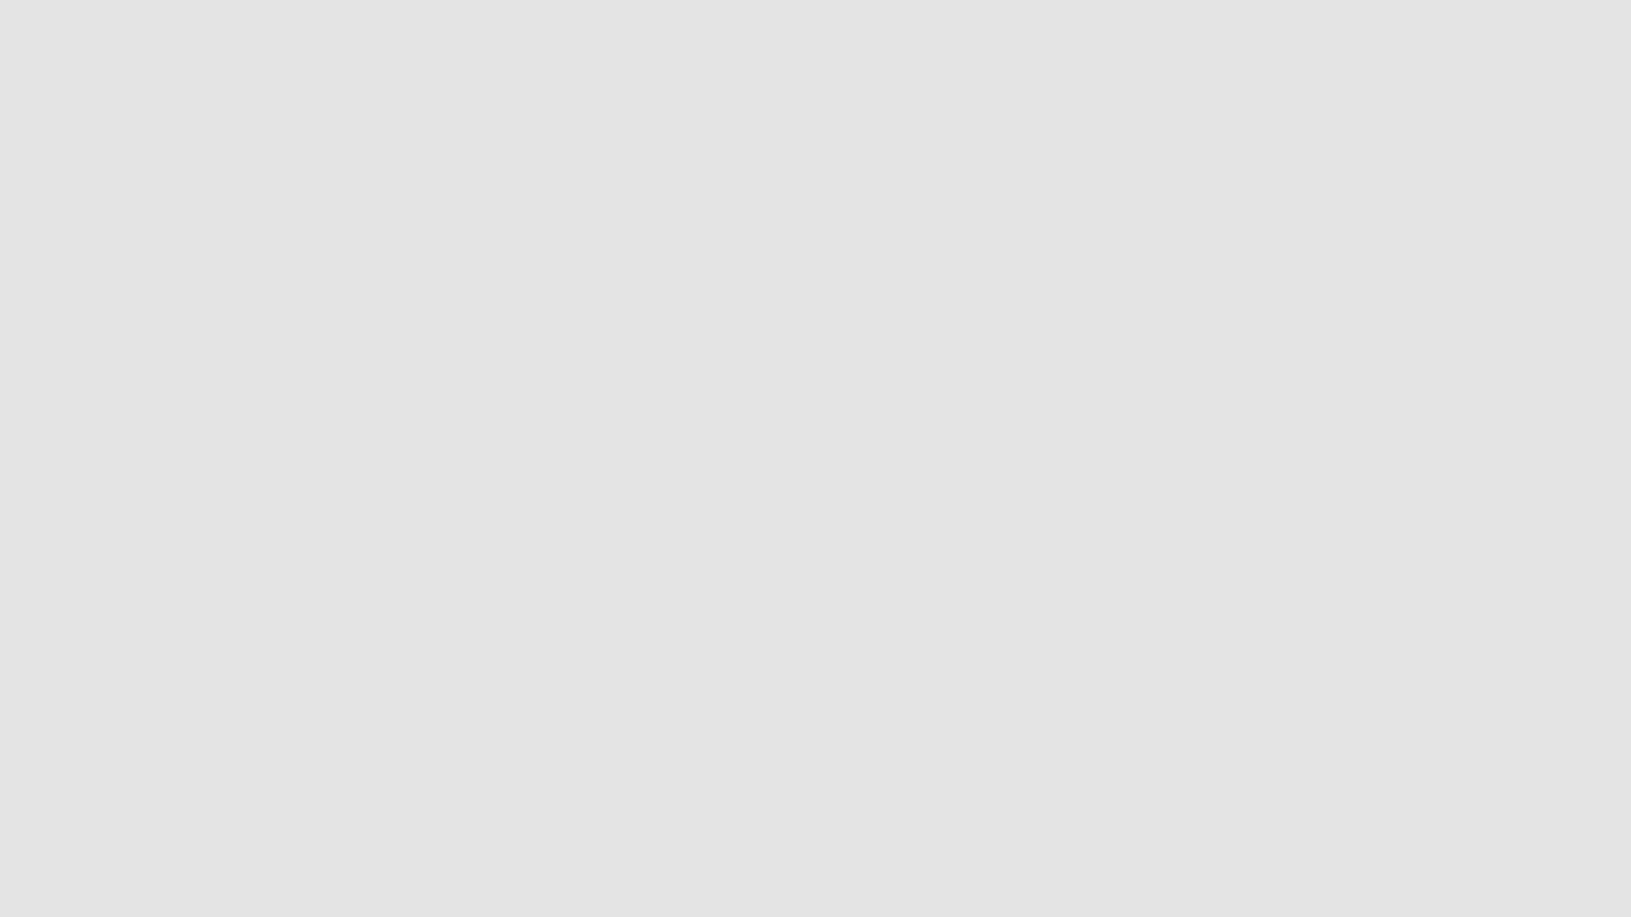